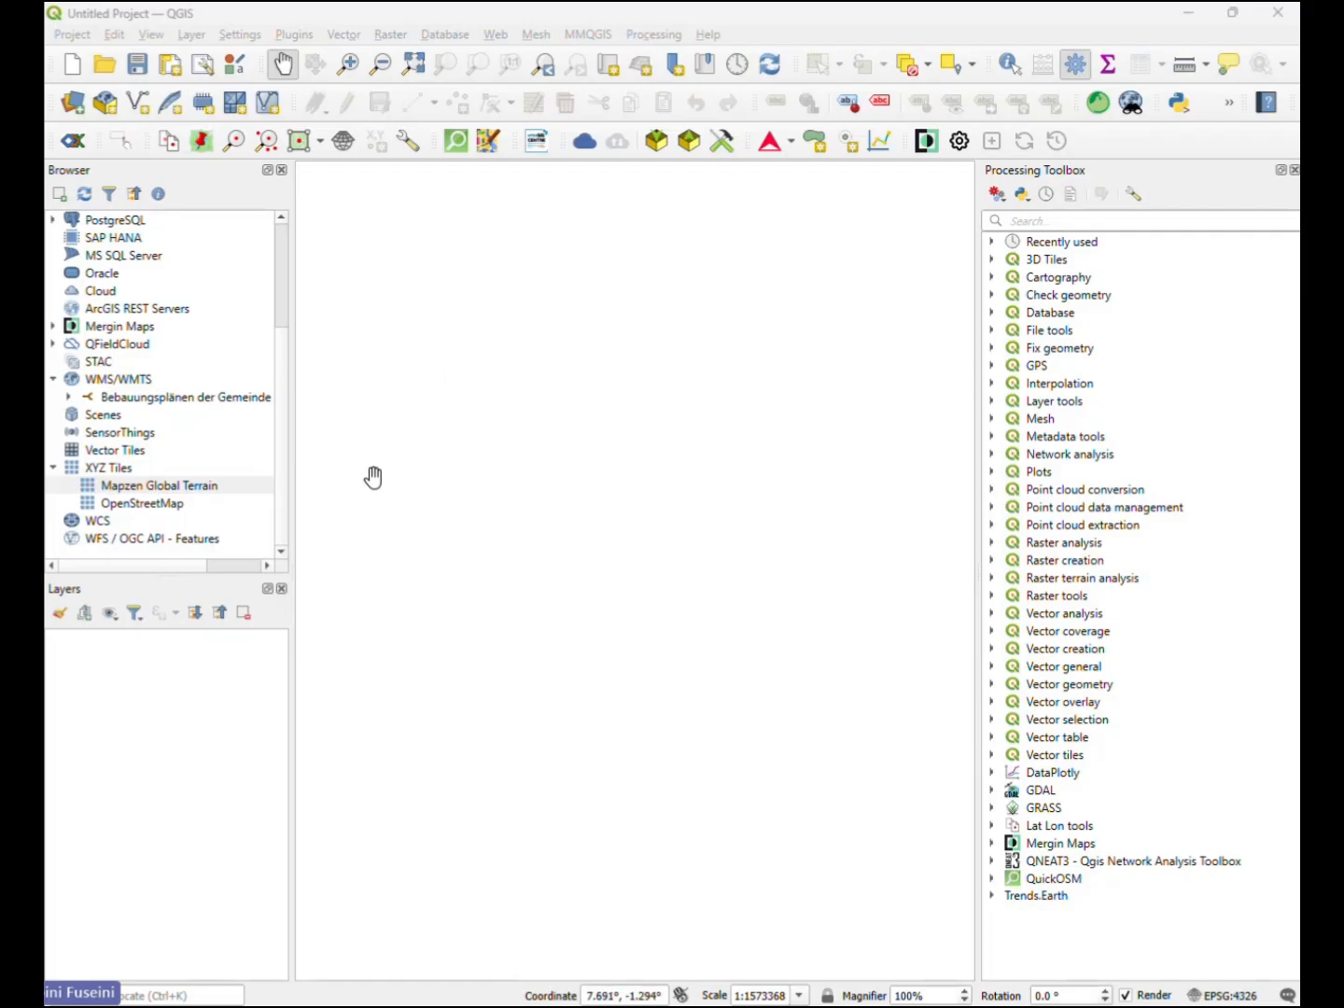
# - Add a GeoPackage connection to QGIS_atlas_training_dataset.gpkg in the QGIS_atlas_training folder and name the connection newname
pyautogui.scroll(2, 149, 476)
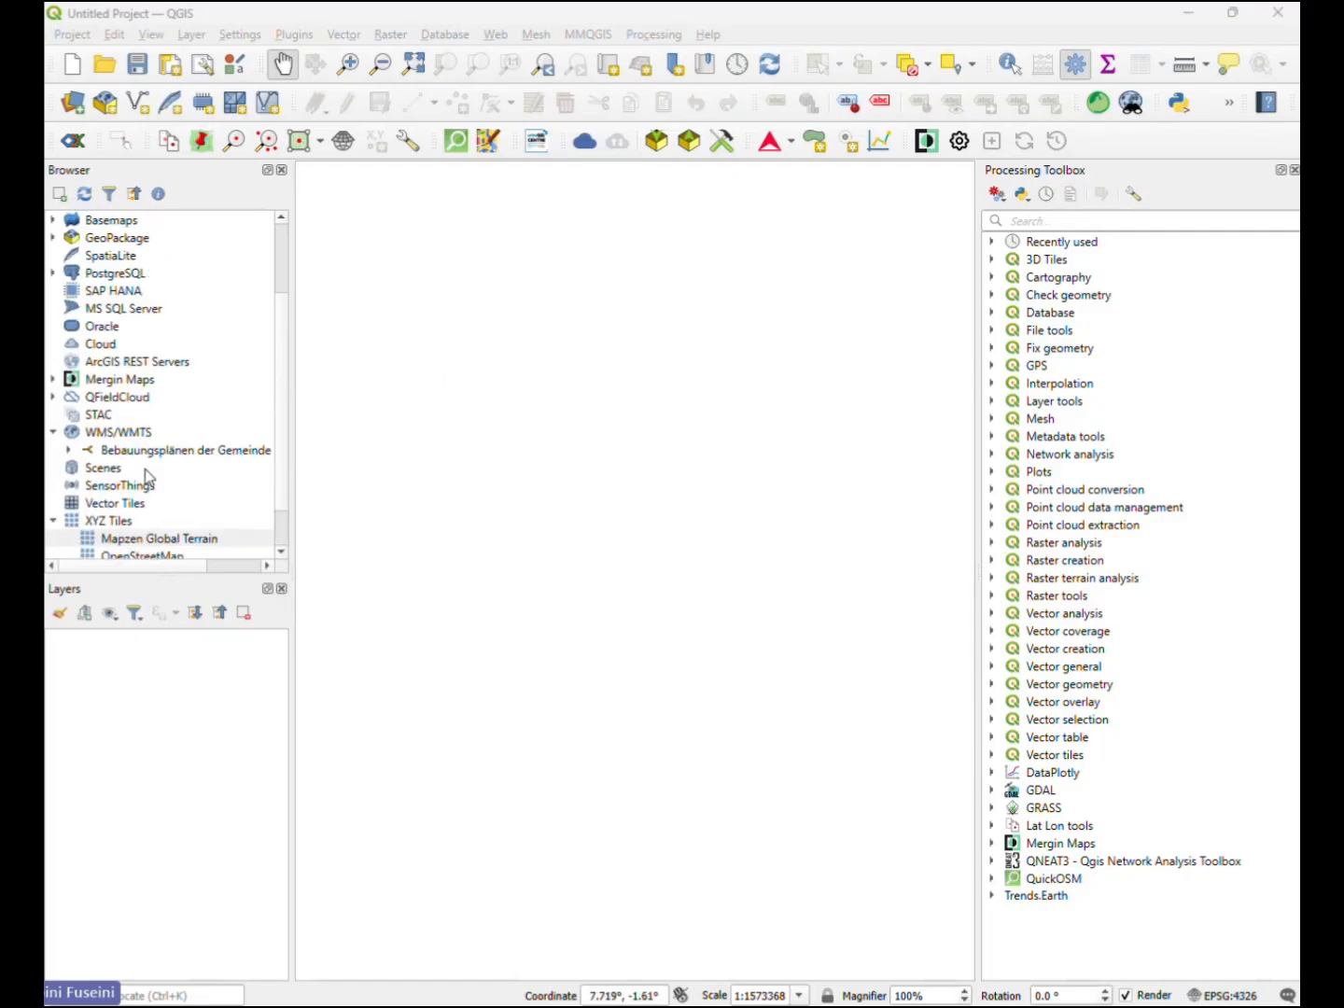
pyautogui.scroll(1, 150, 478)
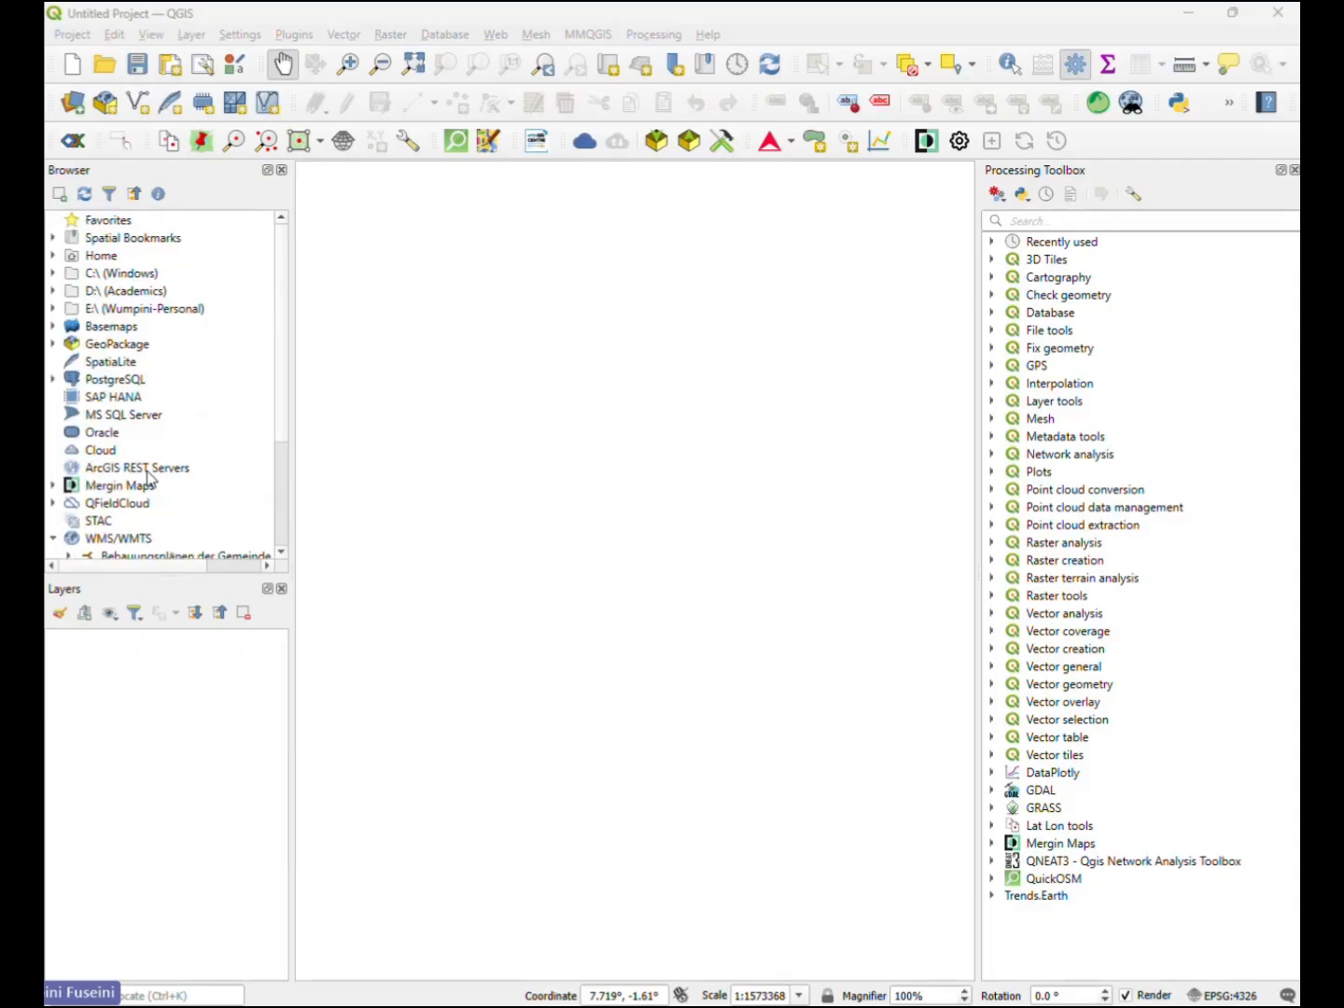
pyautogui.click(139, 349)
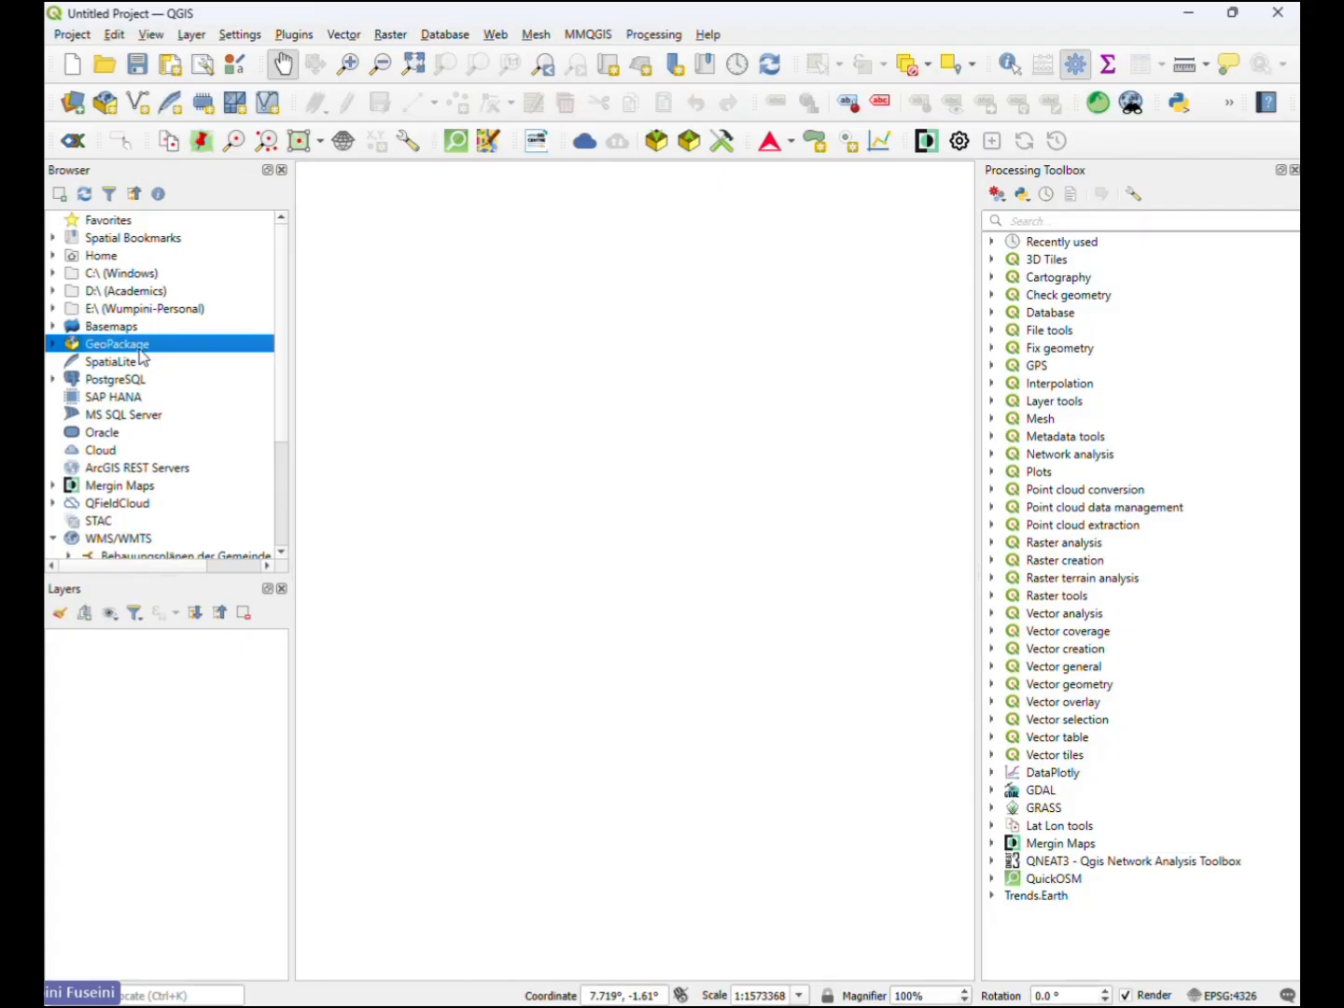
pyautogui.rightClick(139, 352)
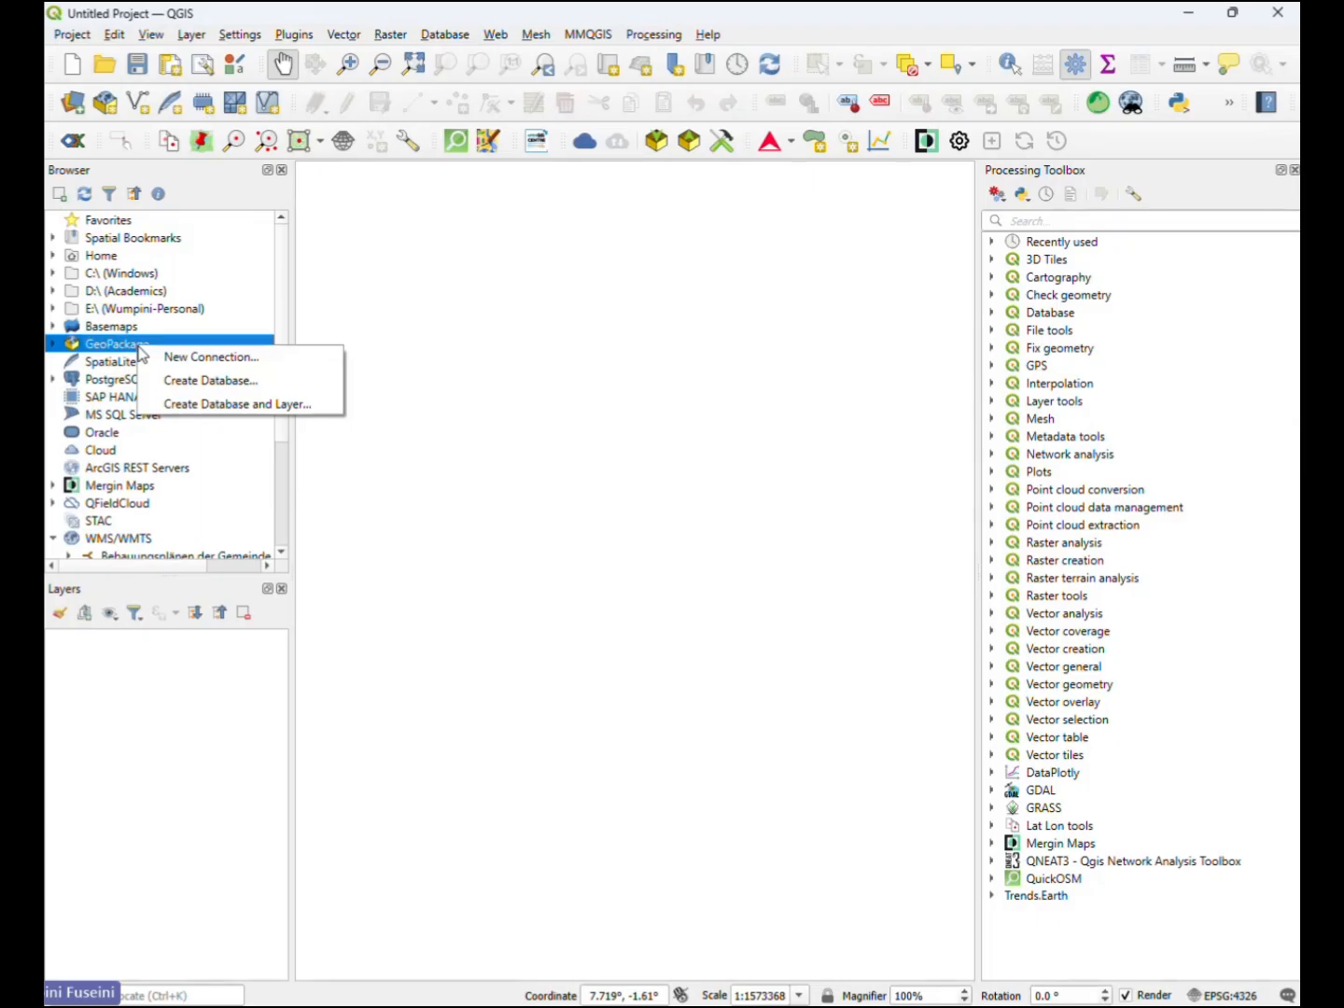
pyautogui.click(177, 359)
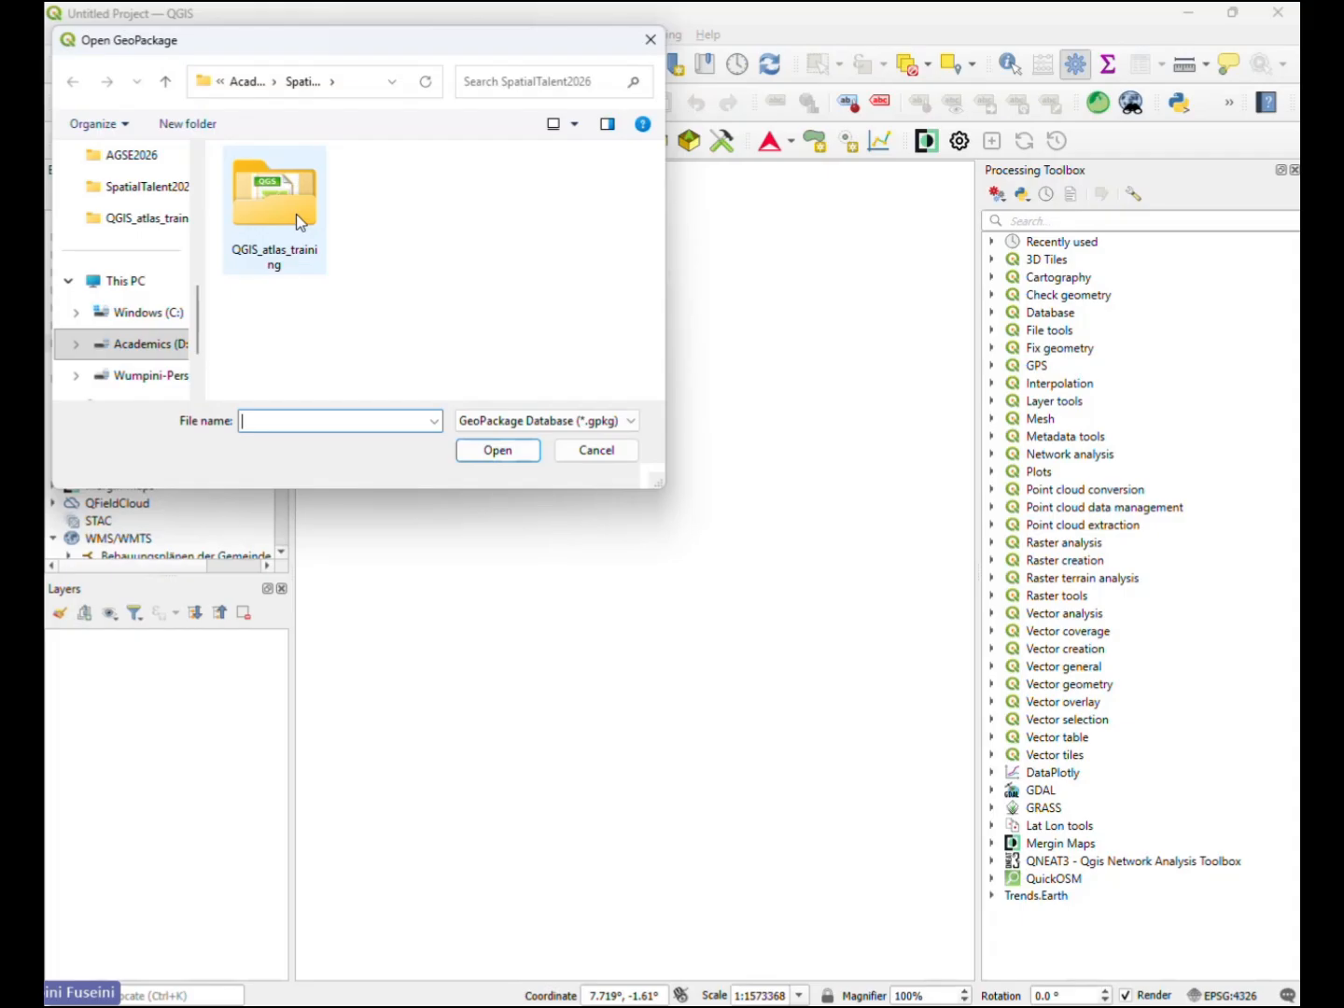
pyautogui.doubleClick(289, 220)
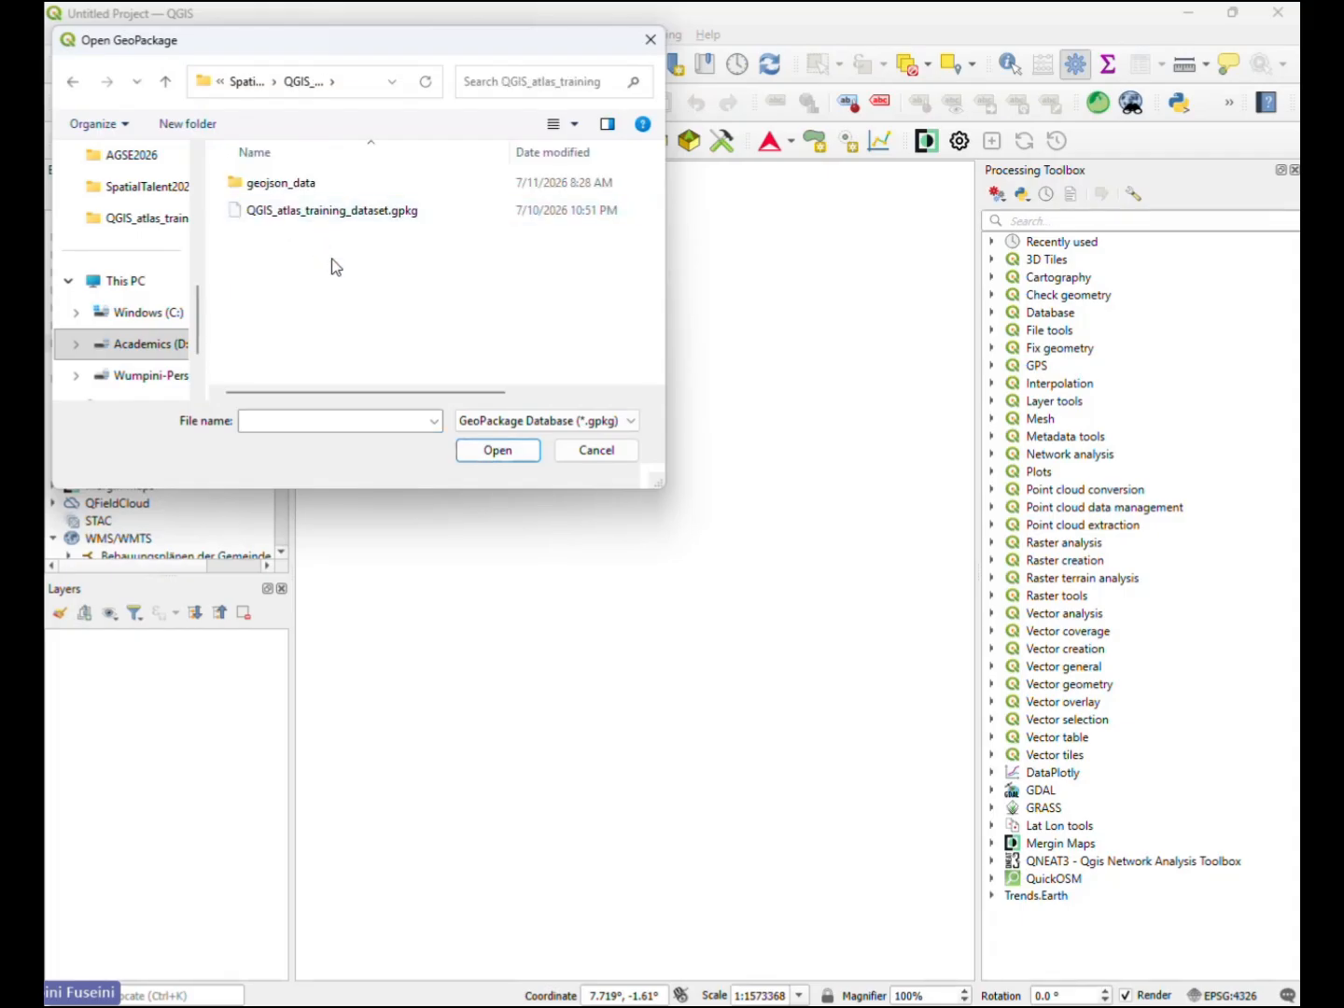
pyautogui.click(353, 217)
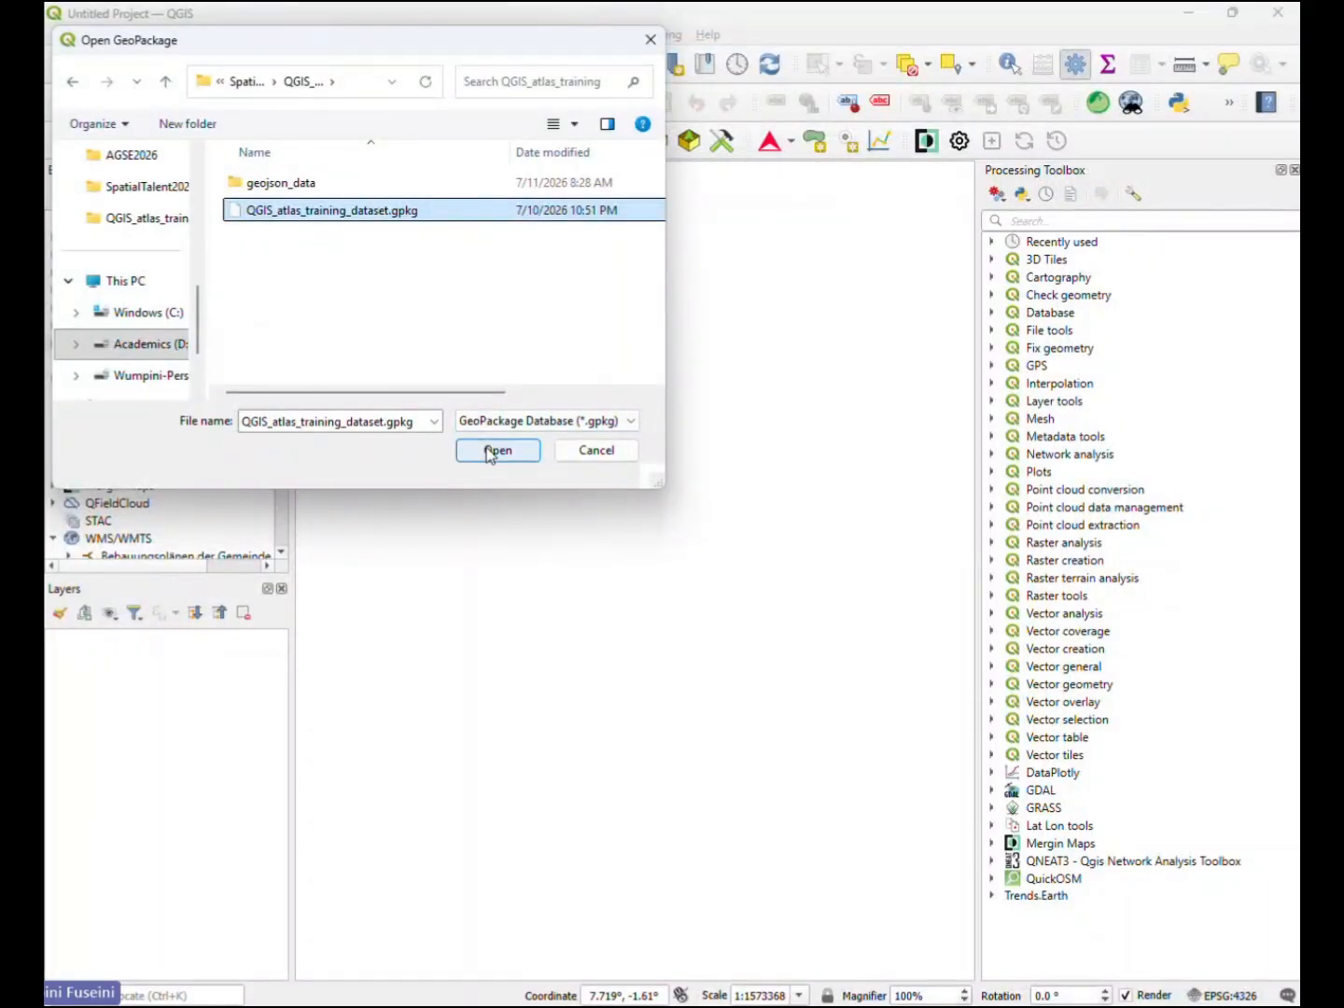
pyautogui.click(498, 451)
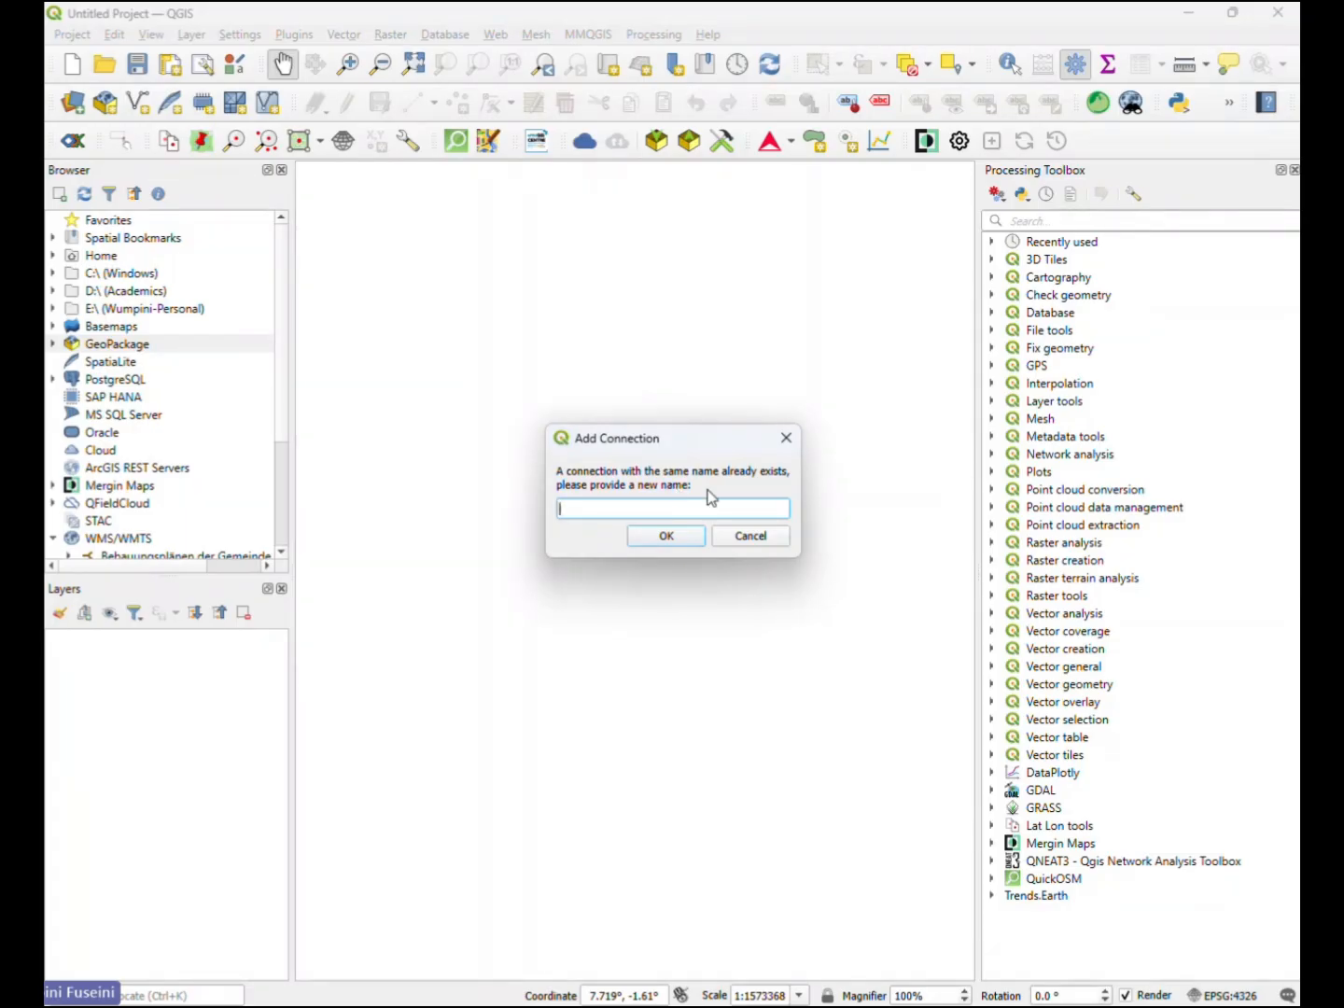
pyautogui.write('newname')
pyautogui.click(675, 535)
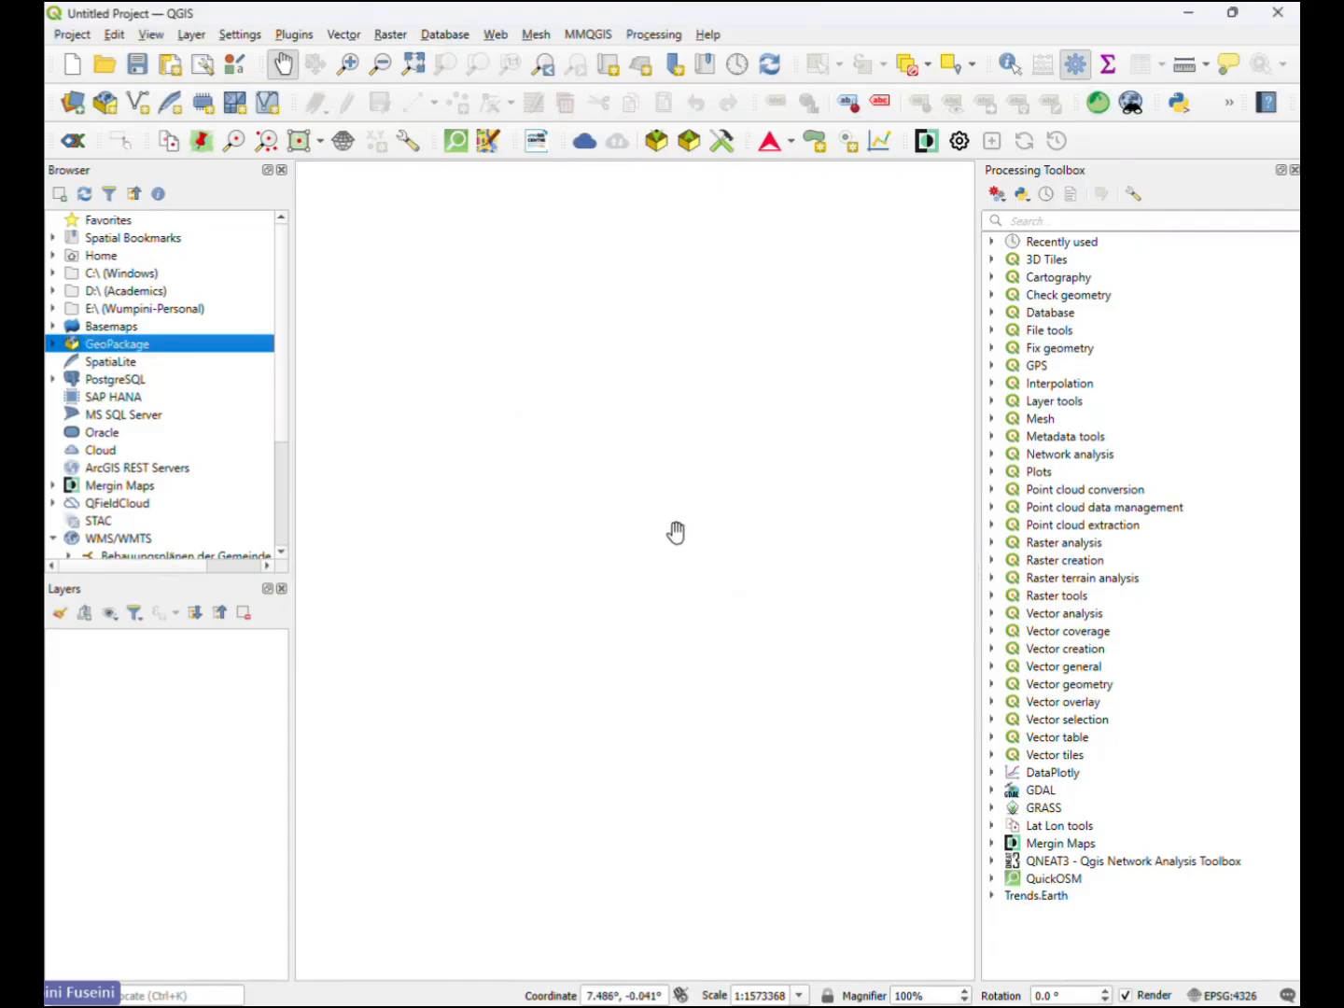
# - List the GeoPackage connections and check QGIS_atlas_training_dataset.gpkg in the QGIS_atlas_training folder in File Explorer
pyautogui.click(53, 344)
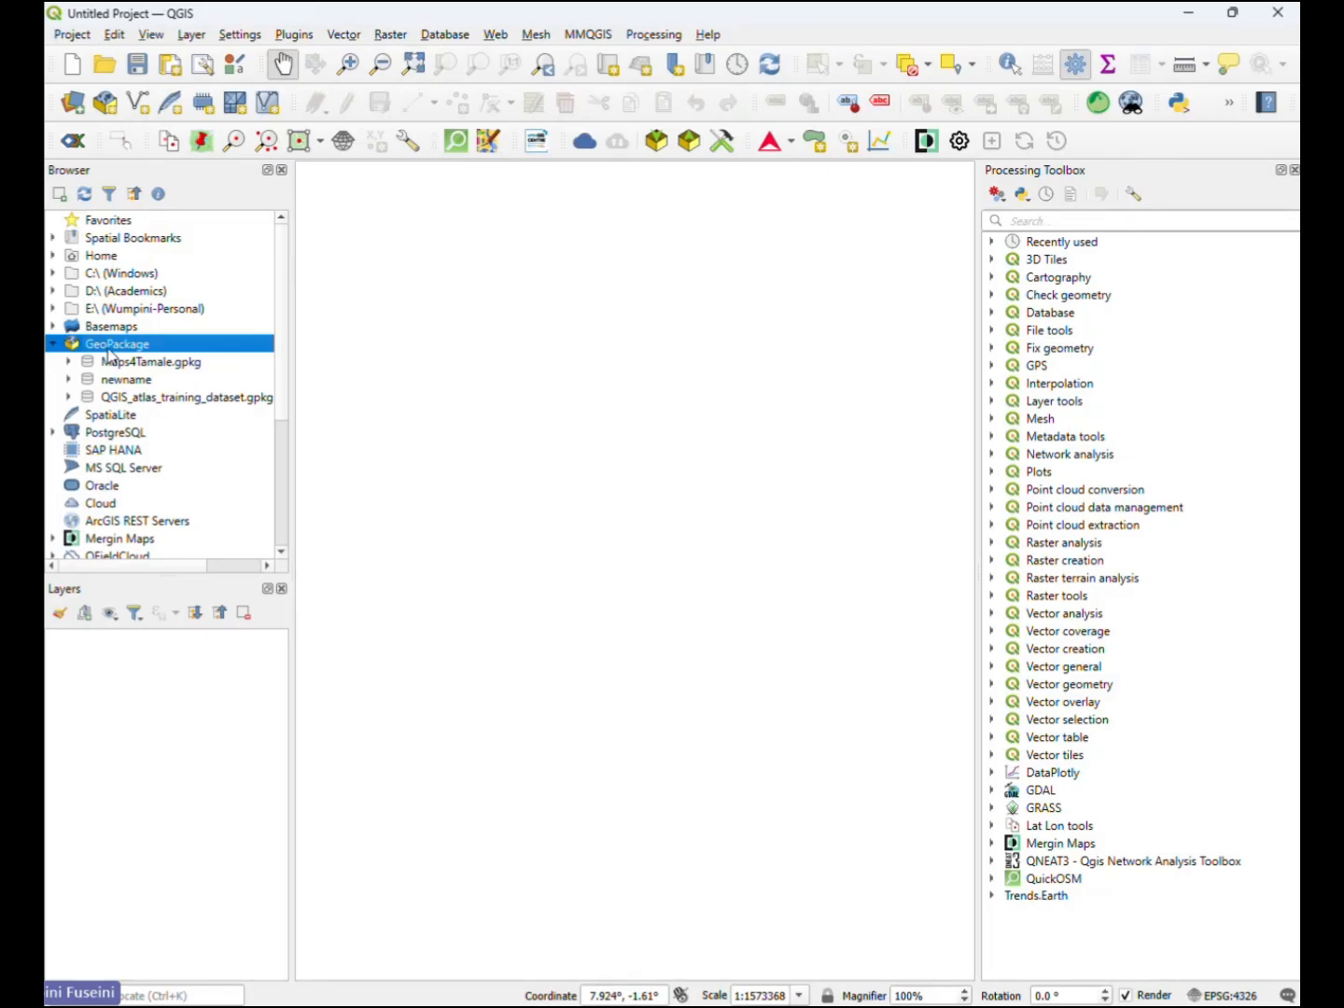
pyautogui.click(189, 398)
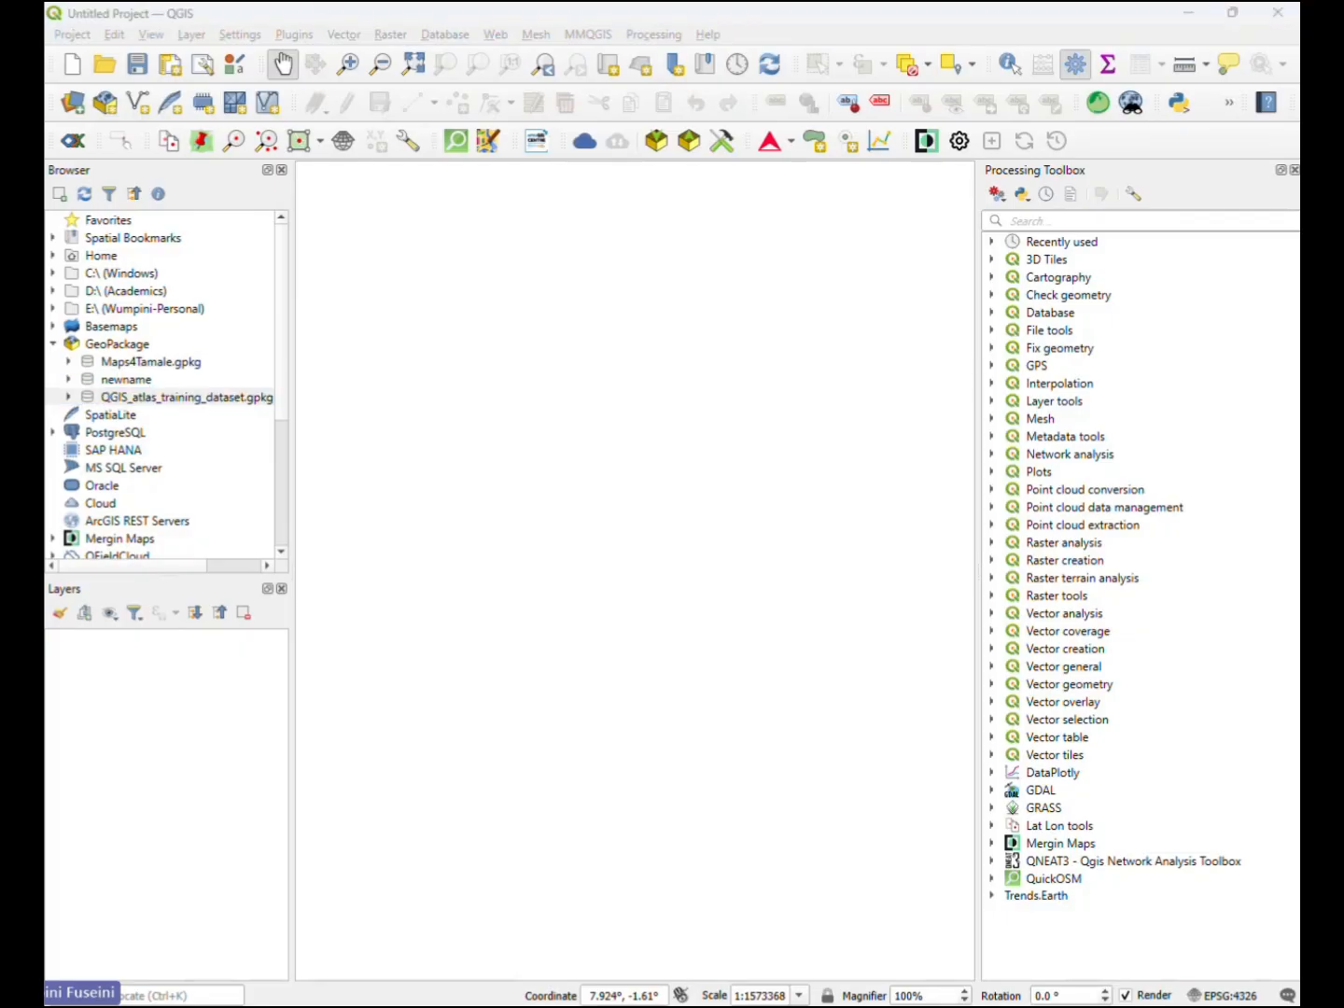
pyautogui.moveTo(46, 290); pyautogui.dragTo(887, 289)
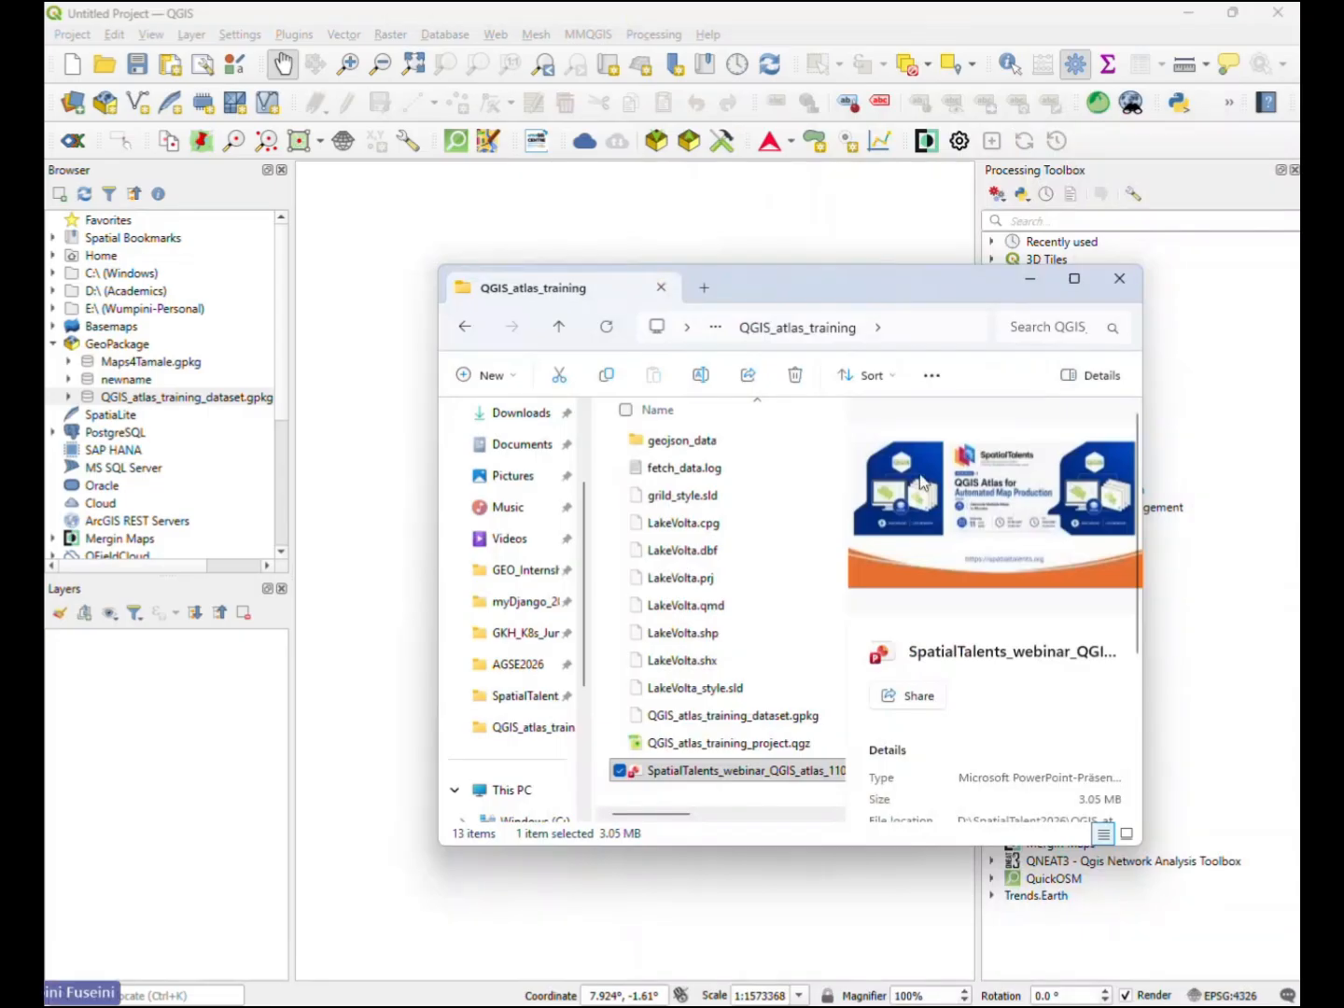
pyautogui.hscroll(2, 738, 620)
pyautogui.click(714, 715)
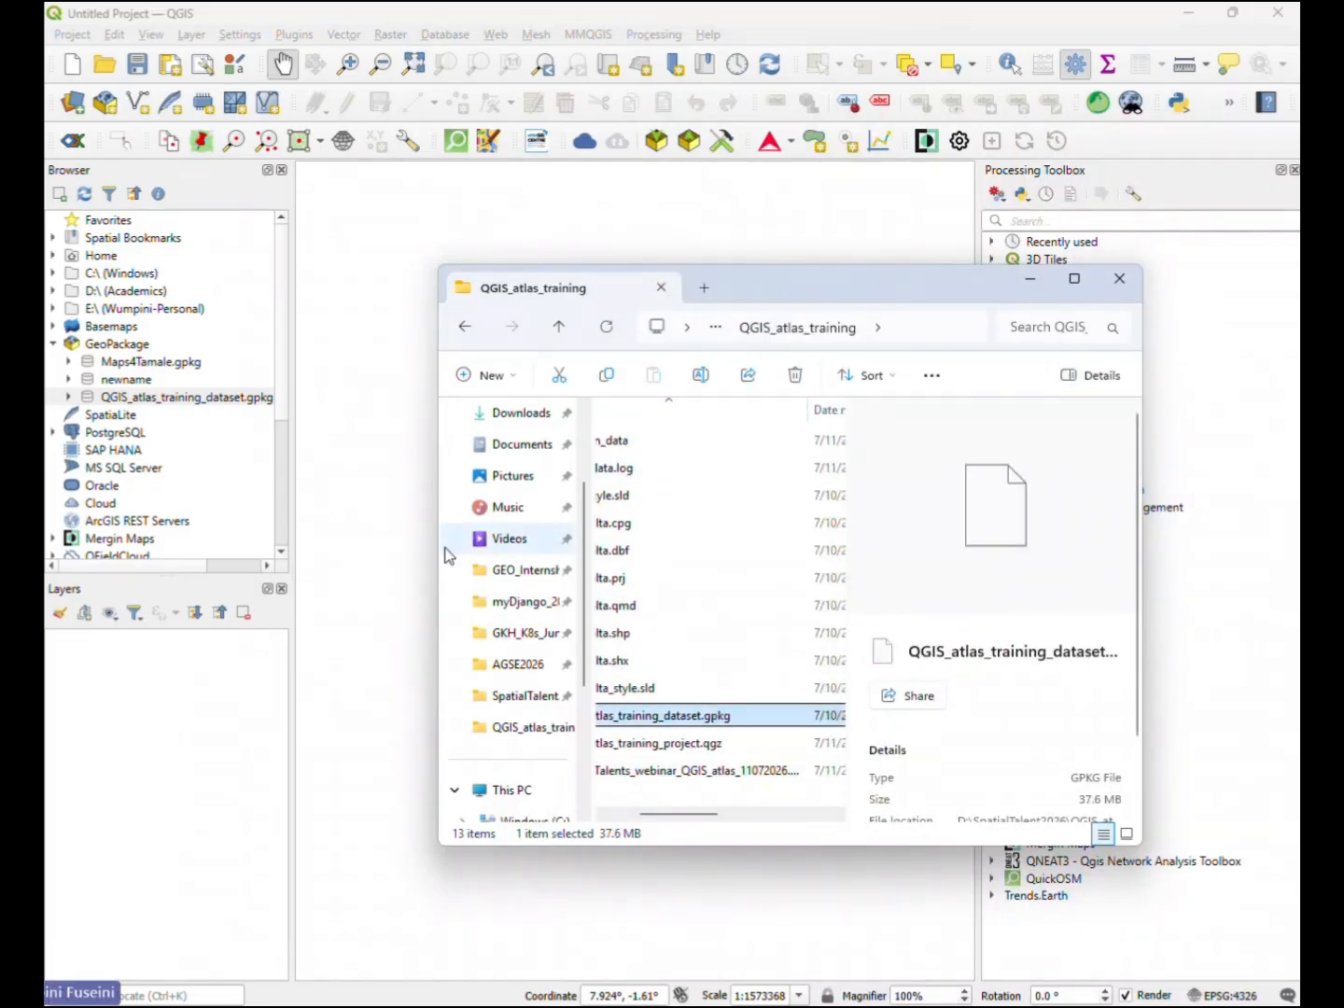
pyautogui.moveTo(440, 549); pyautogui.dragTo(286, 549)
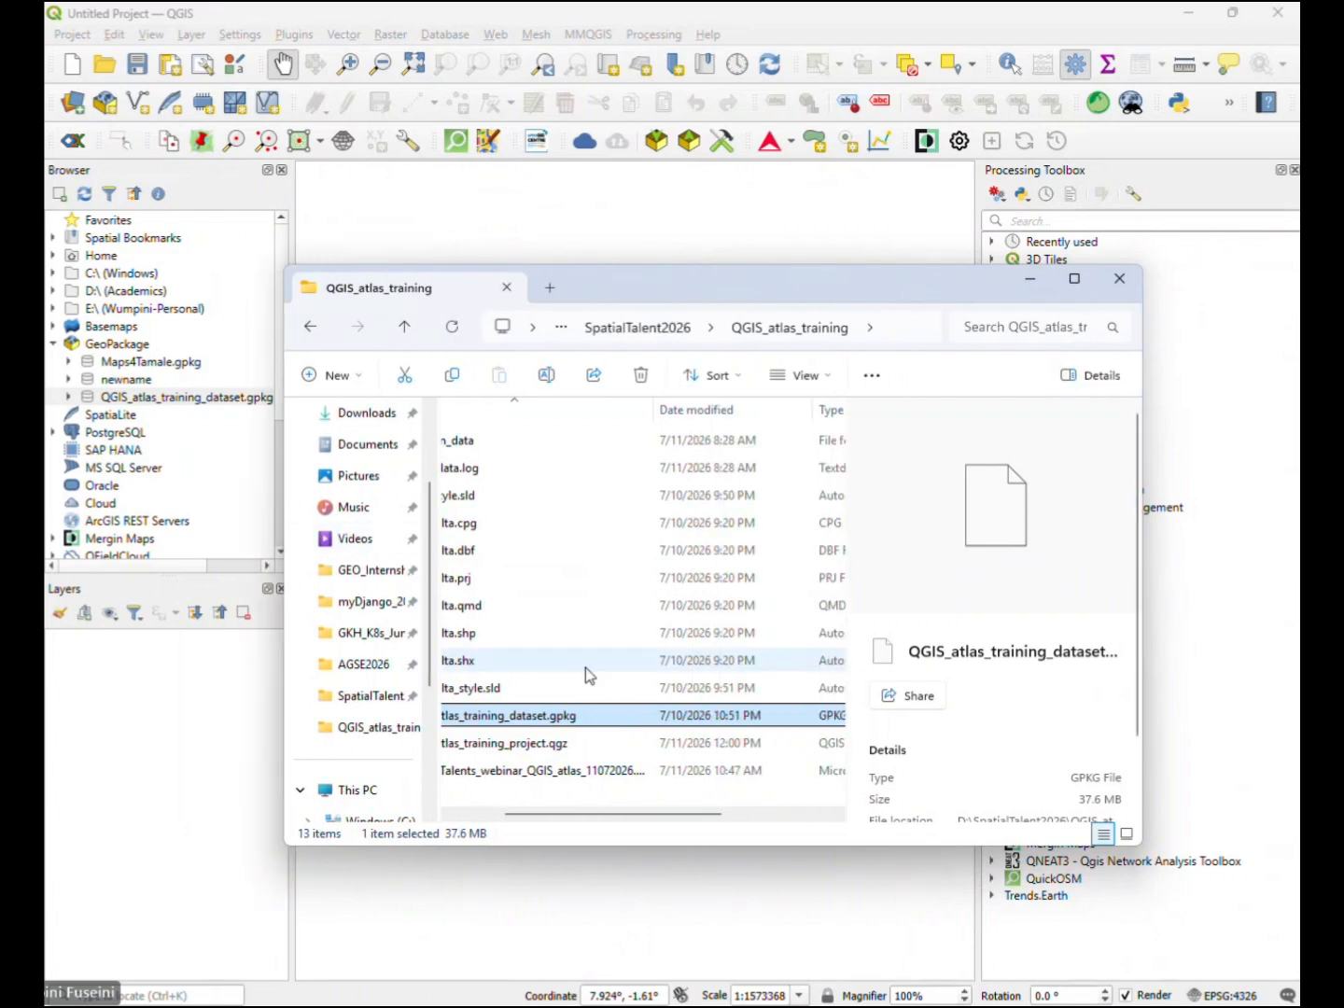
pyautogui.hscroll(-2, 611, 812)
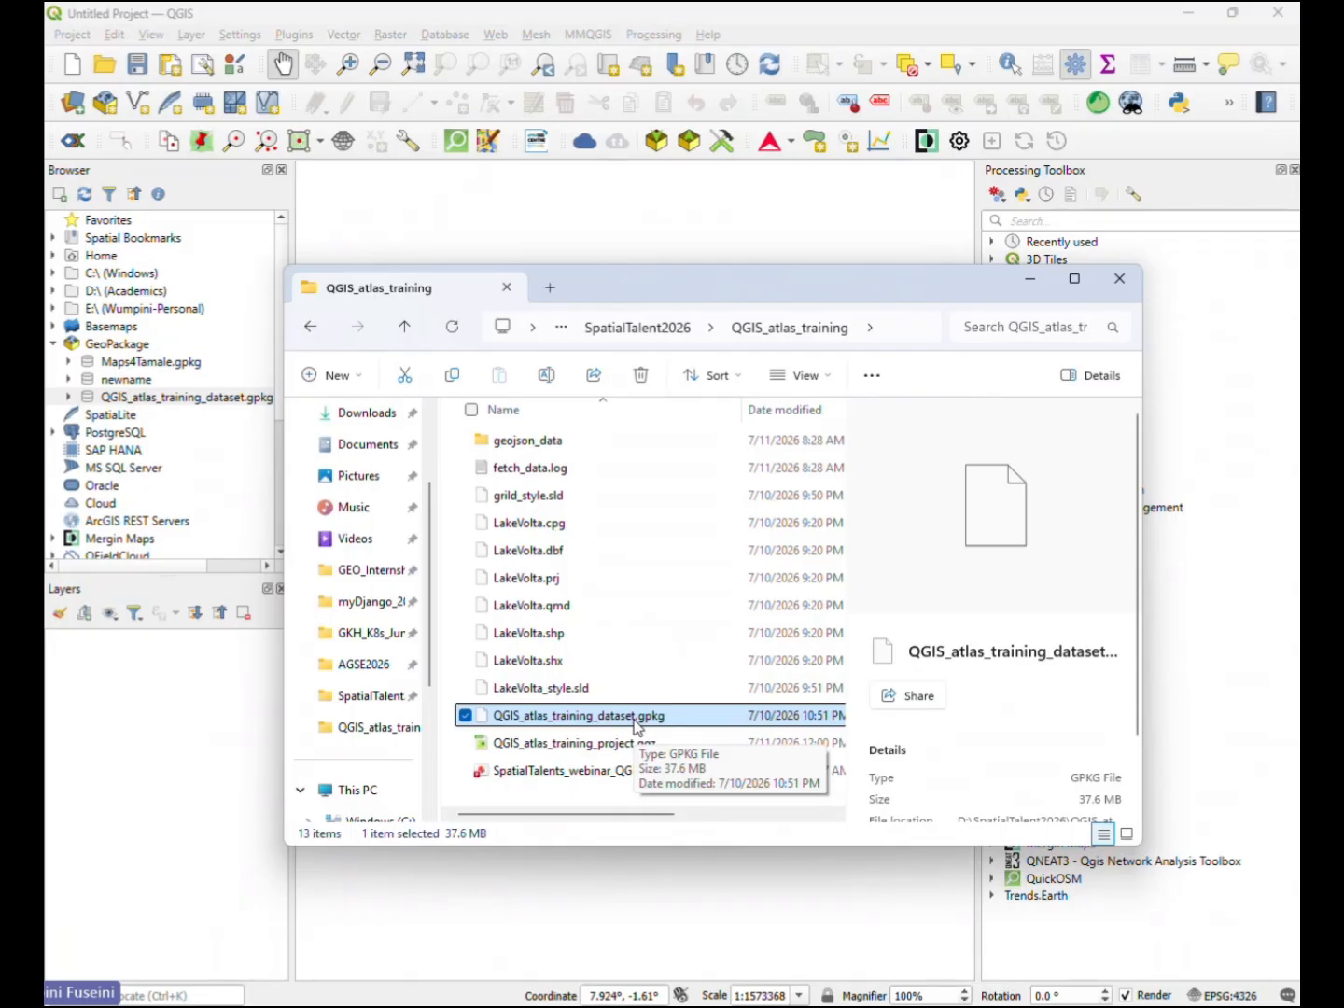
pyautogui.click(1031, 280)
# - Expand the newname and QGIS_atlas_training_dataset.gpkg connections to compare their contents
pyautogui.click(123, 400)
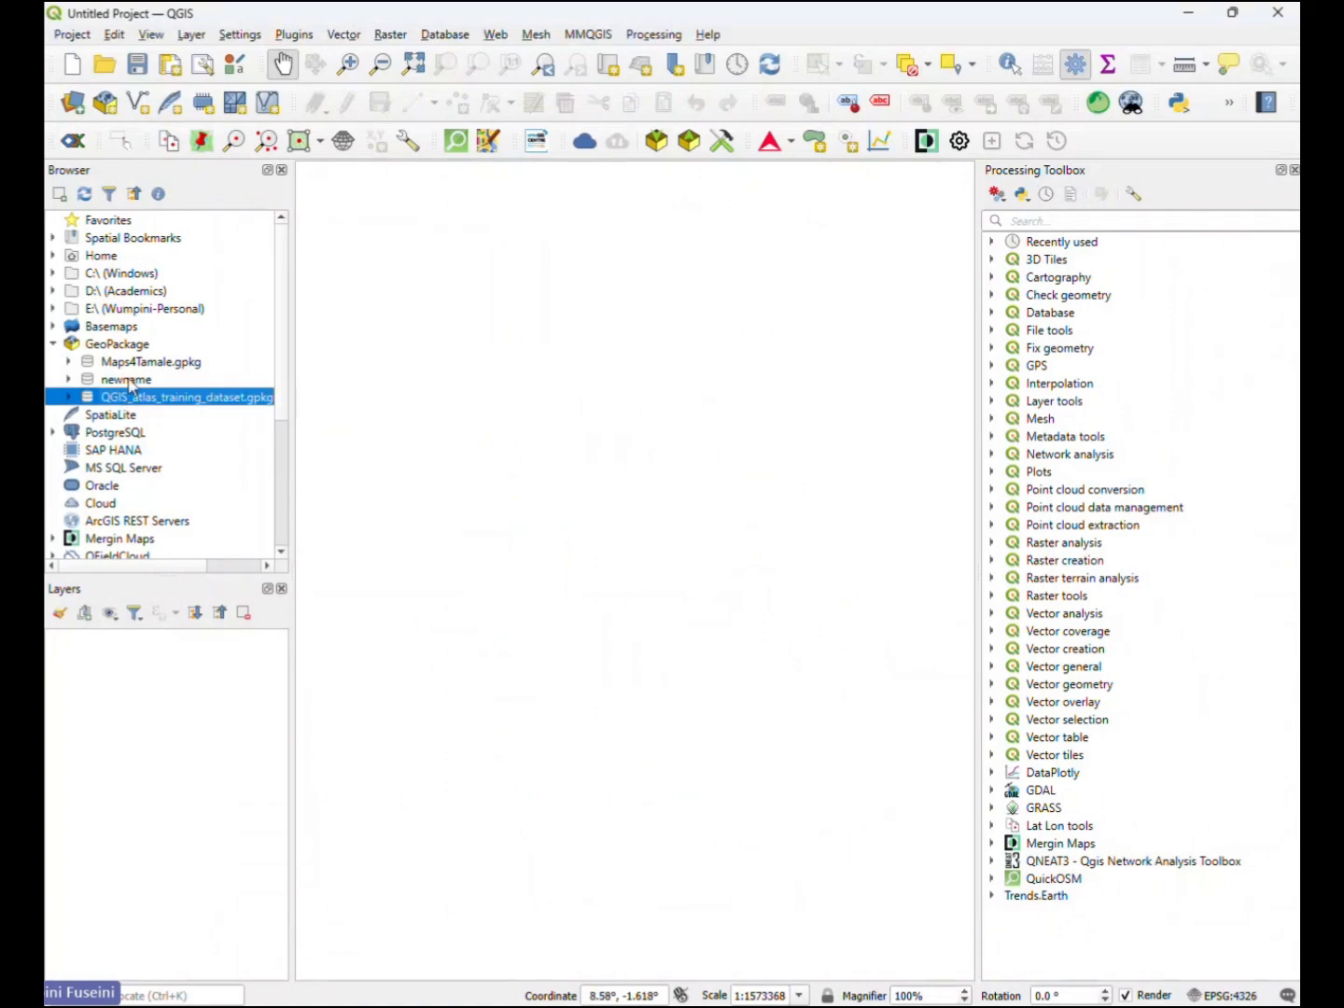
pyautogui.click(128, 380)
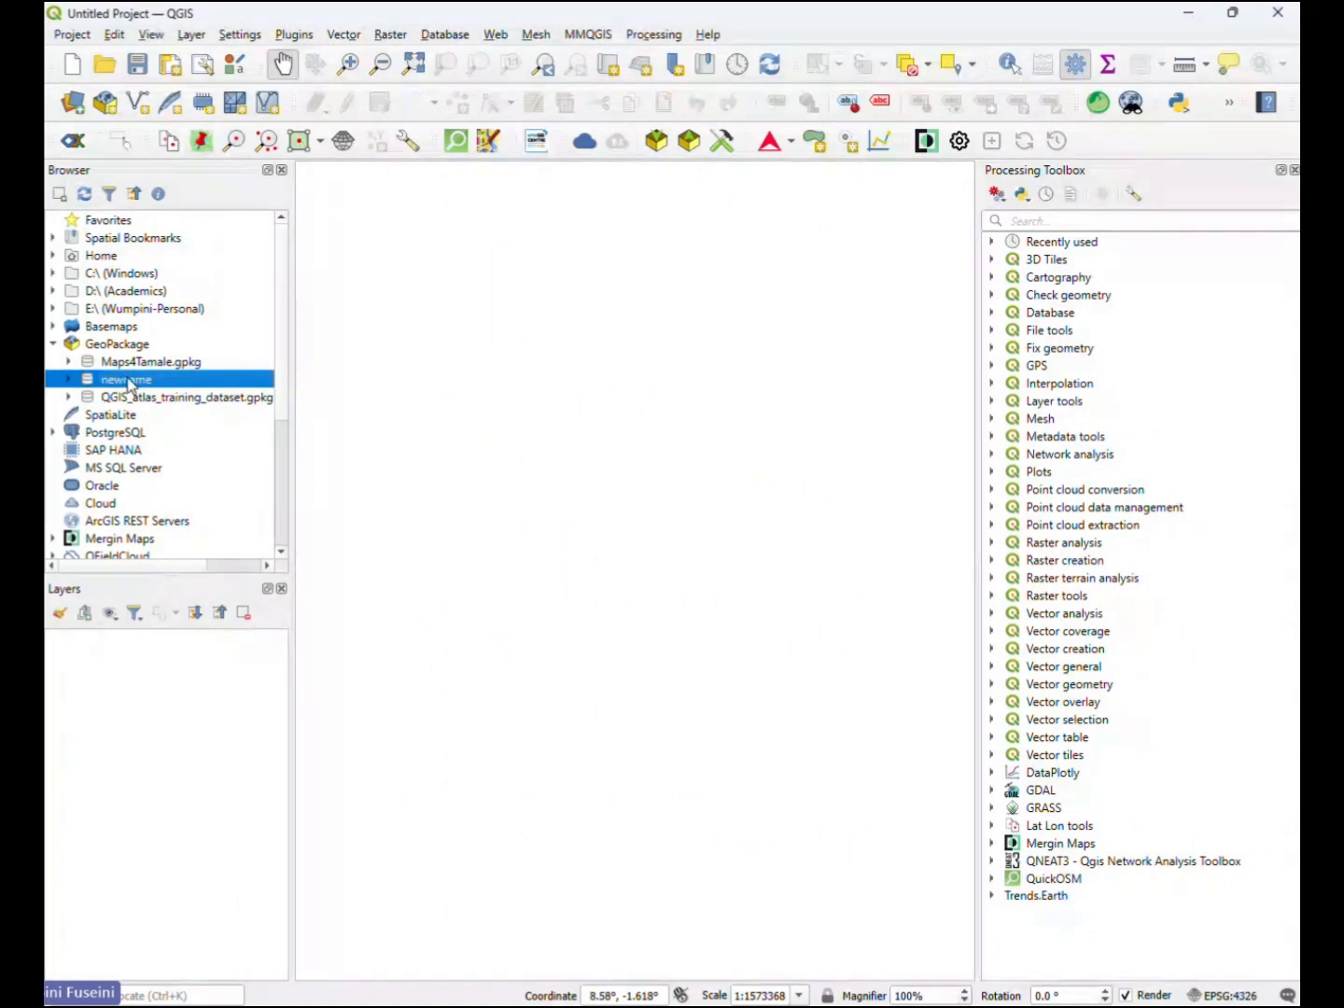
pyautogui.click(68, 380)
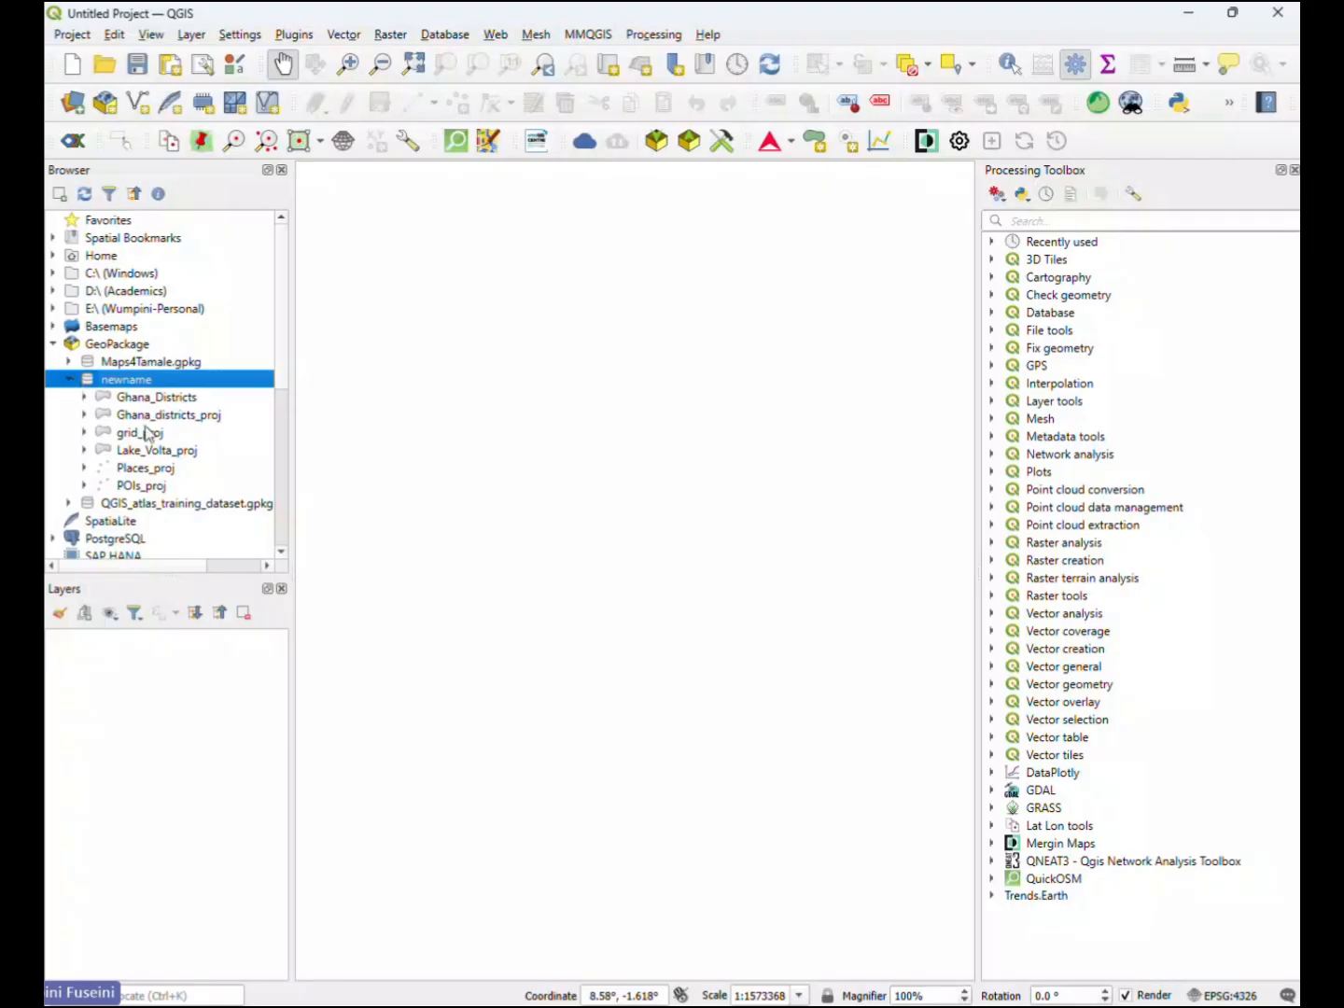
pyautogui.click(68, 503)
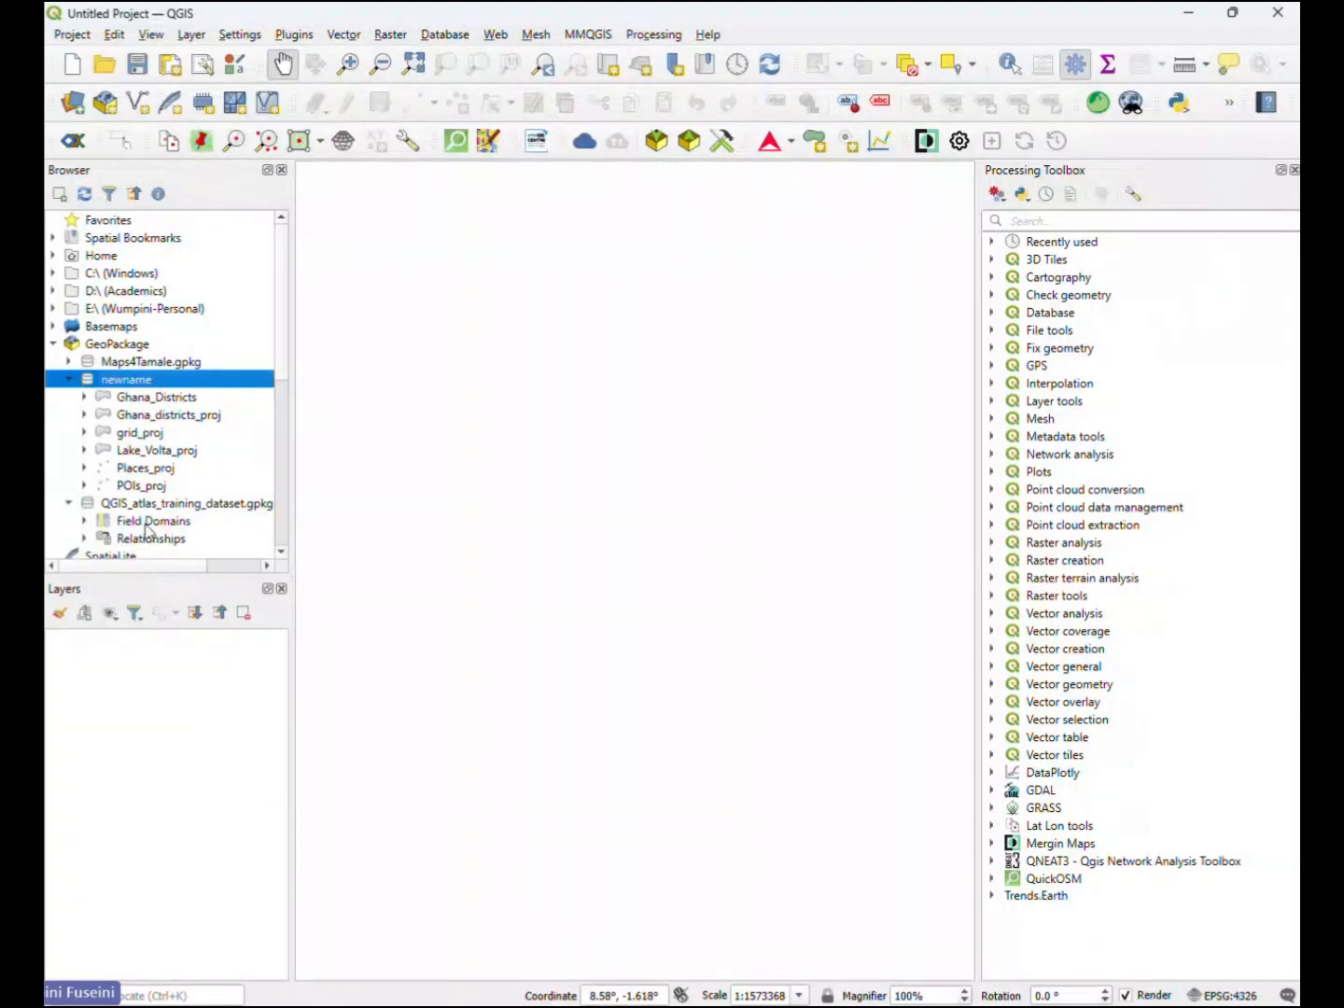
pyautogui.click(282, 559)
pyautogui.click(282, 559)
pyautogui.click(282, 558)
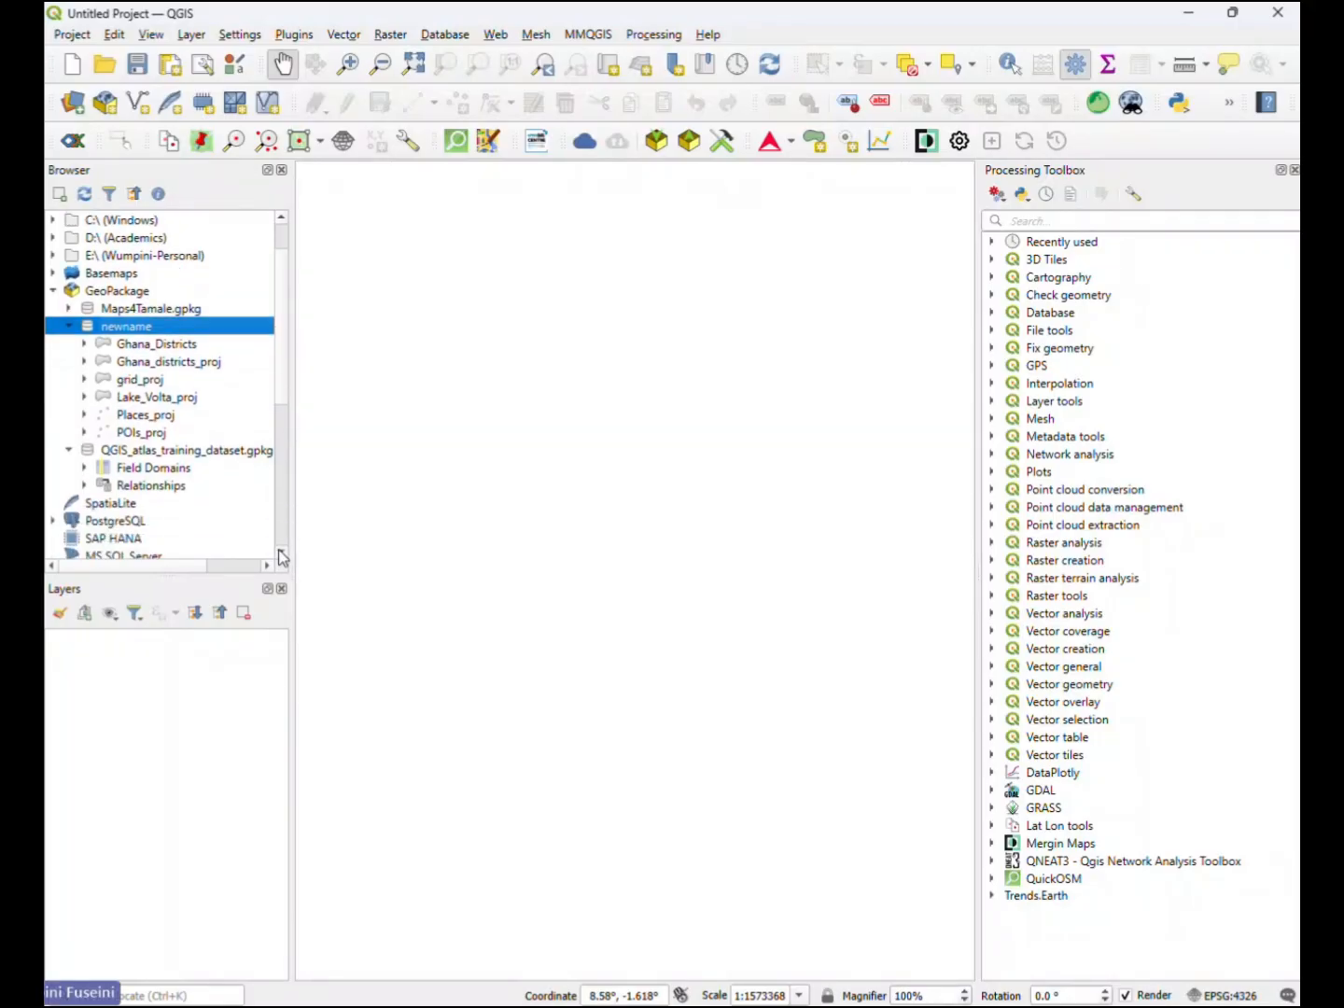
pyautogui.click(281, 560)
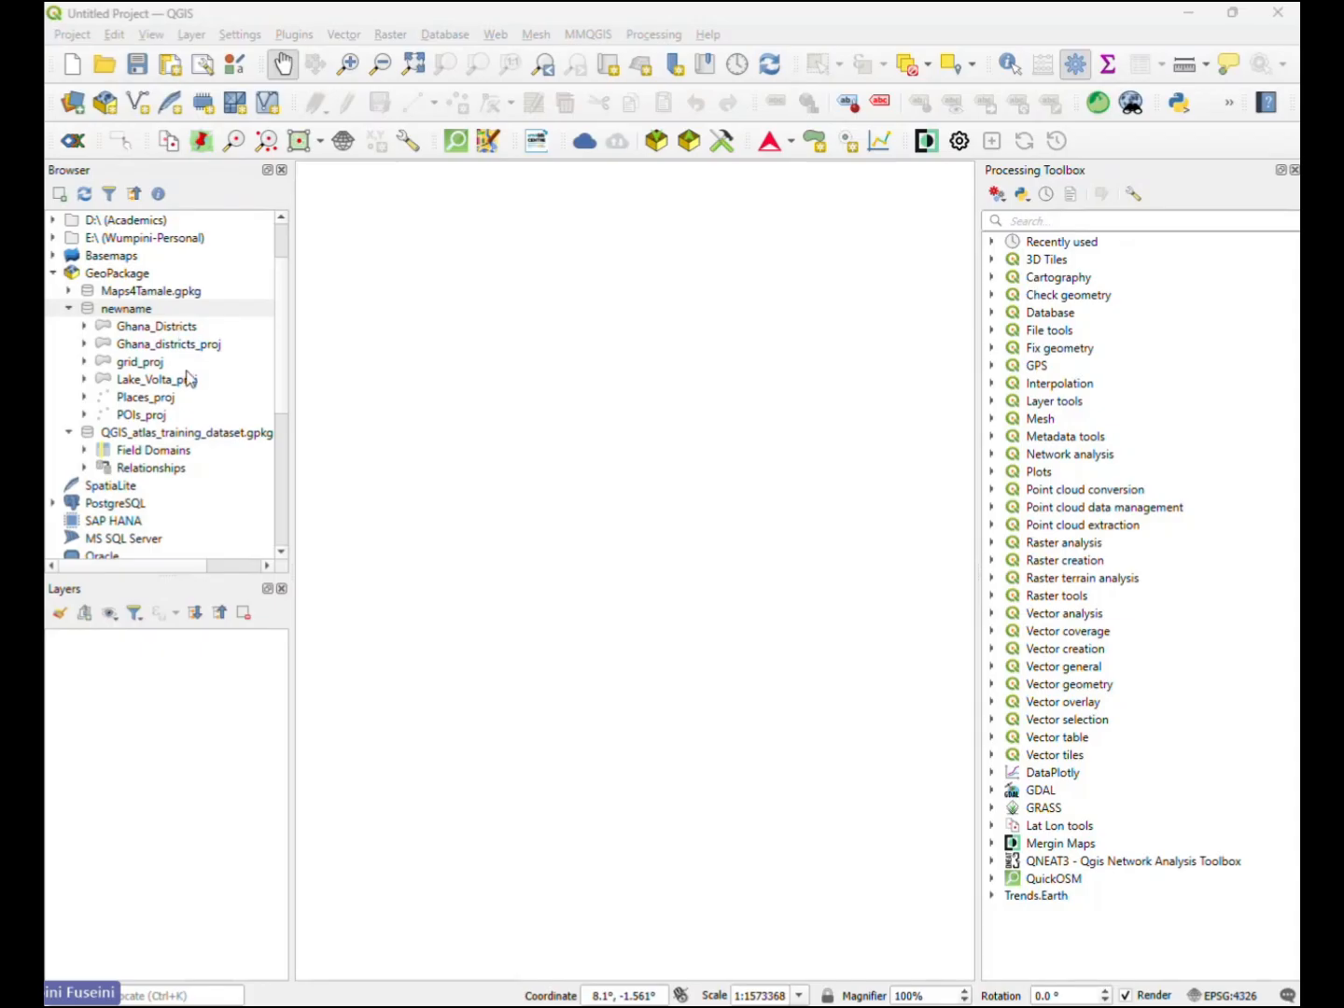
# - Examine the field domains, relationships and available actions of the QGIS_atlas_training_dataset.gpkg connection
pyautogui.rightClick(166, 434)
pyautogui.click(161, 439)
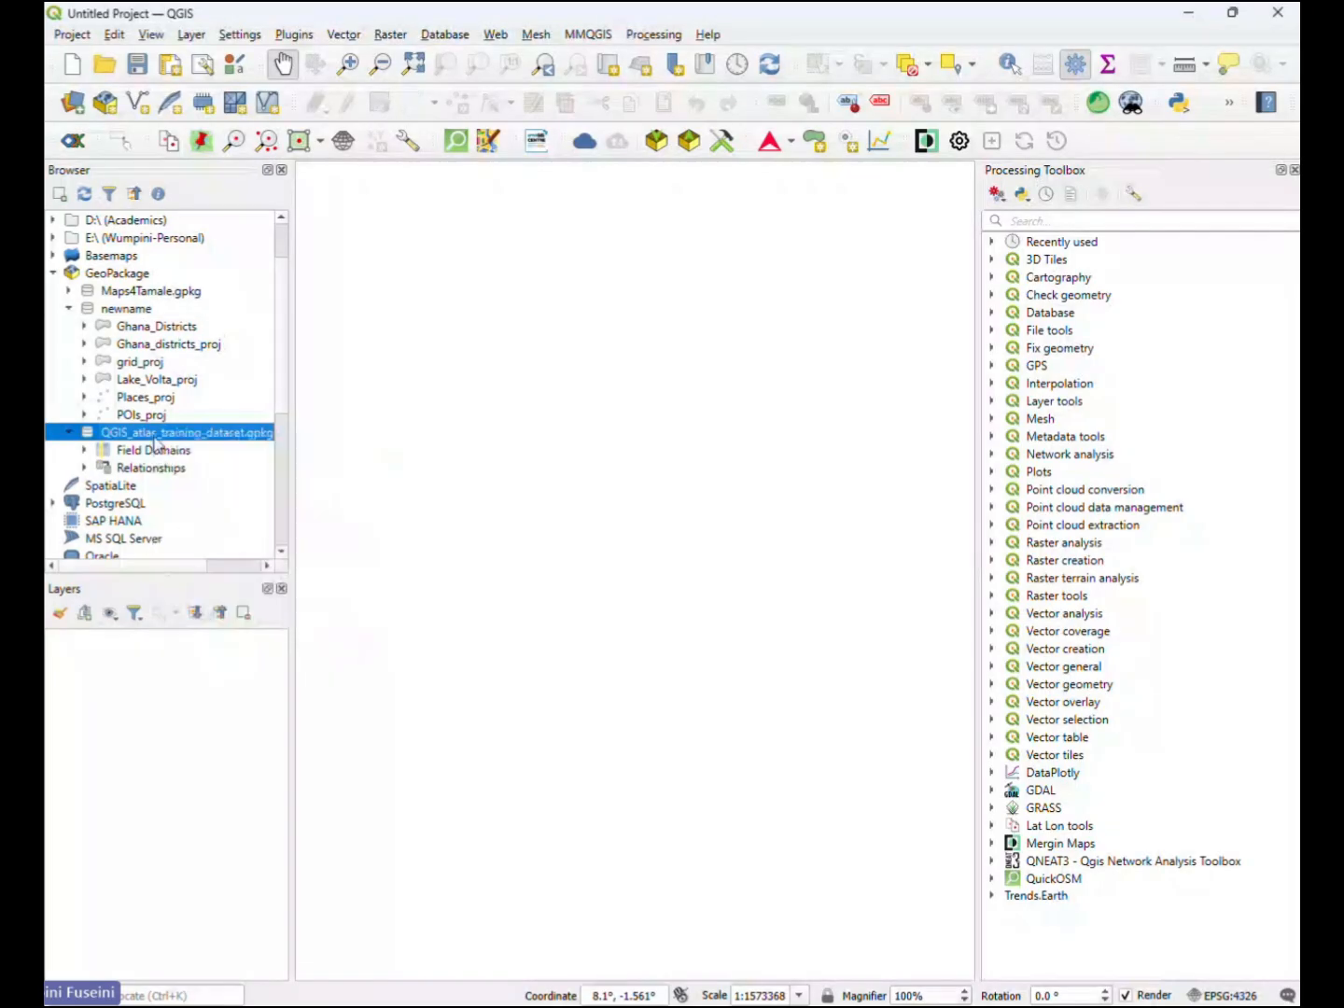
pyautogui.click(86, 450)
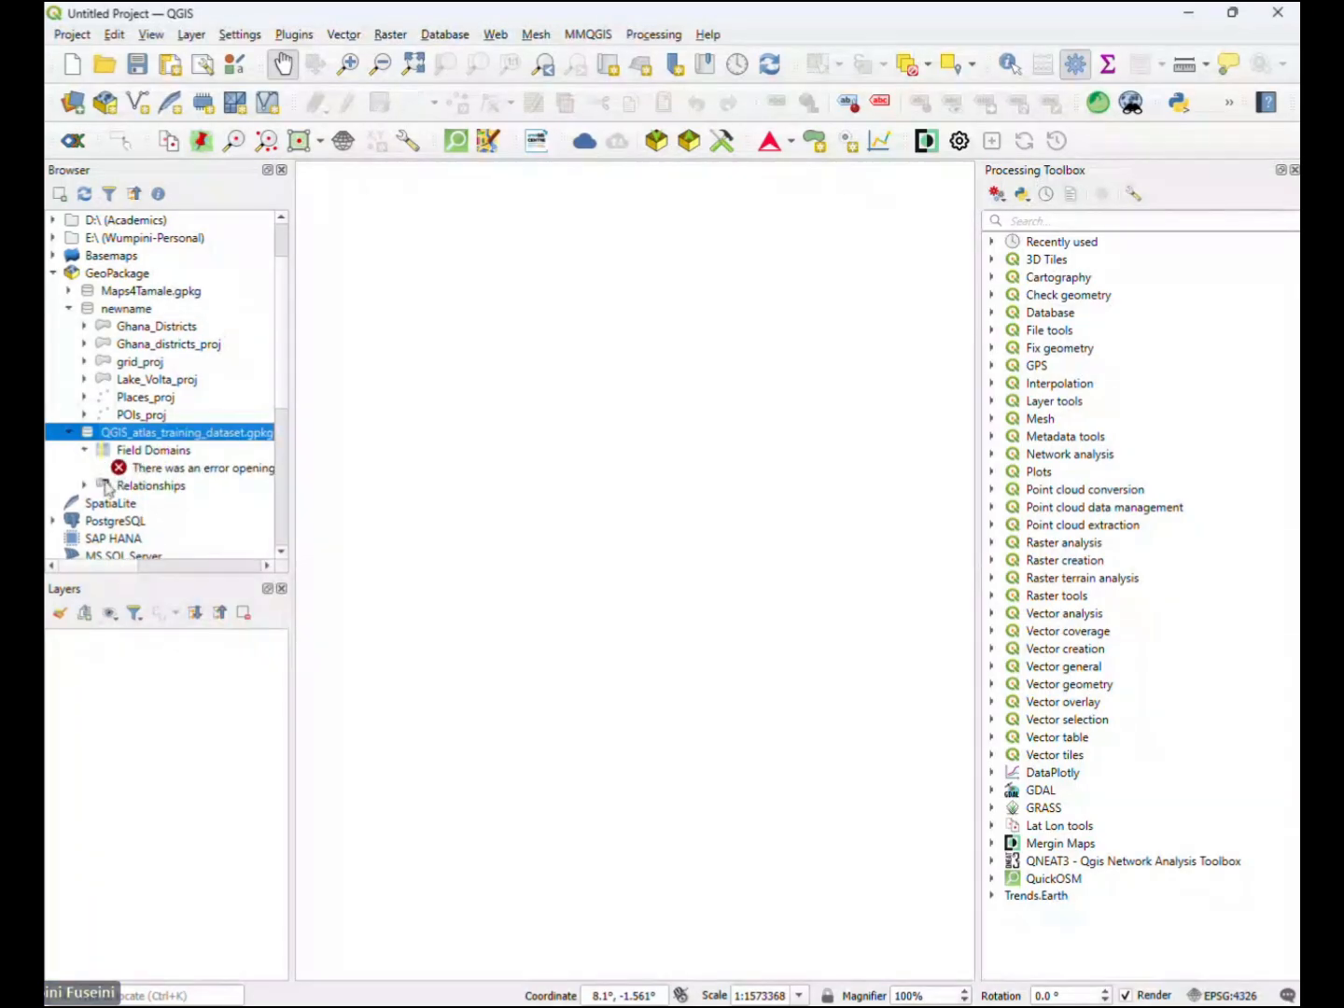
pyautogui.click(85, 486)
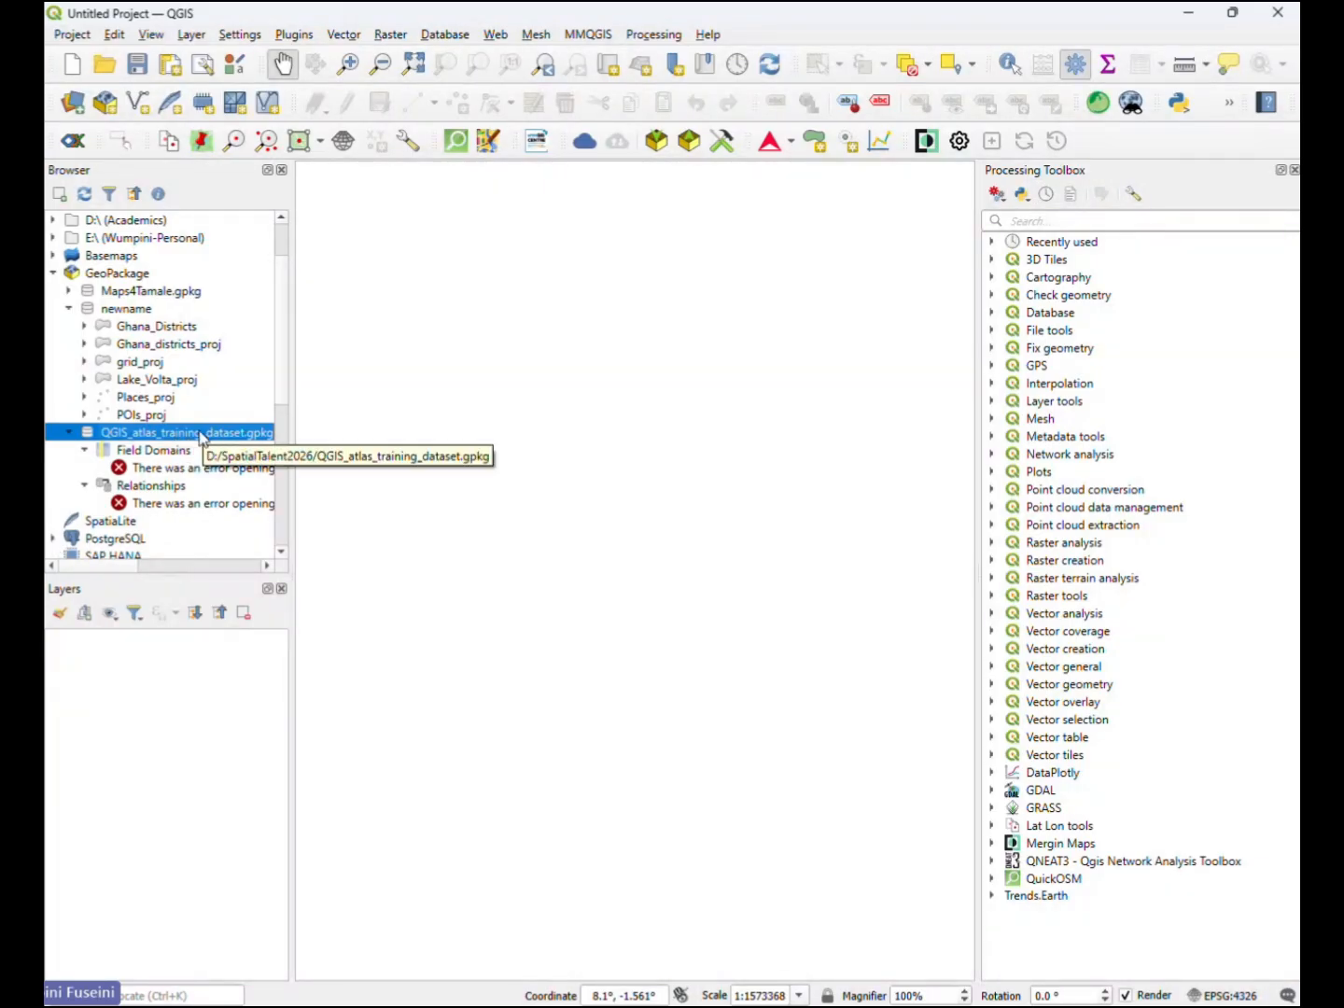
pyautogui.rightClick(203, 437)
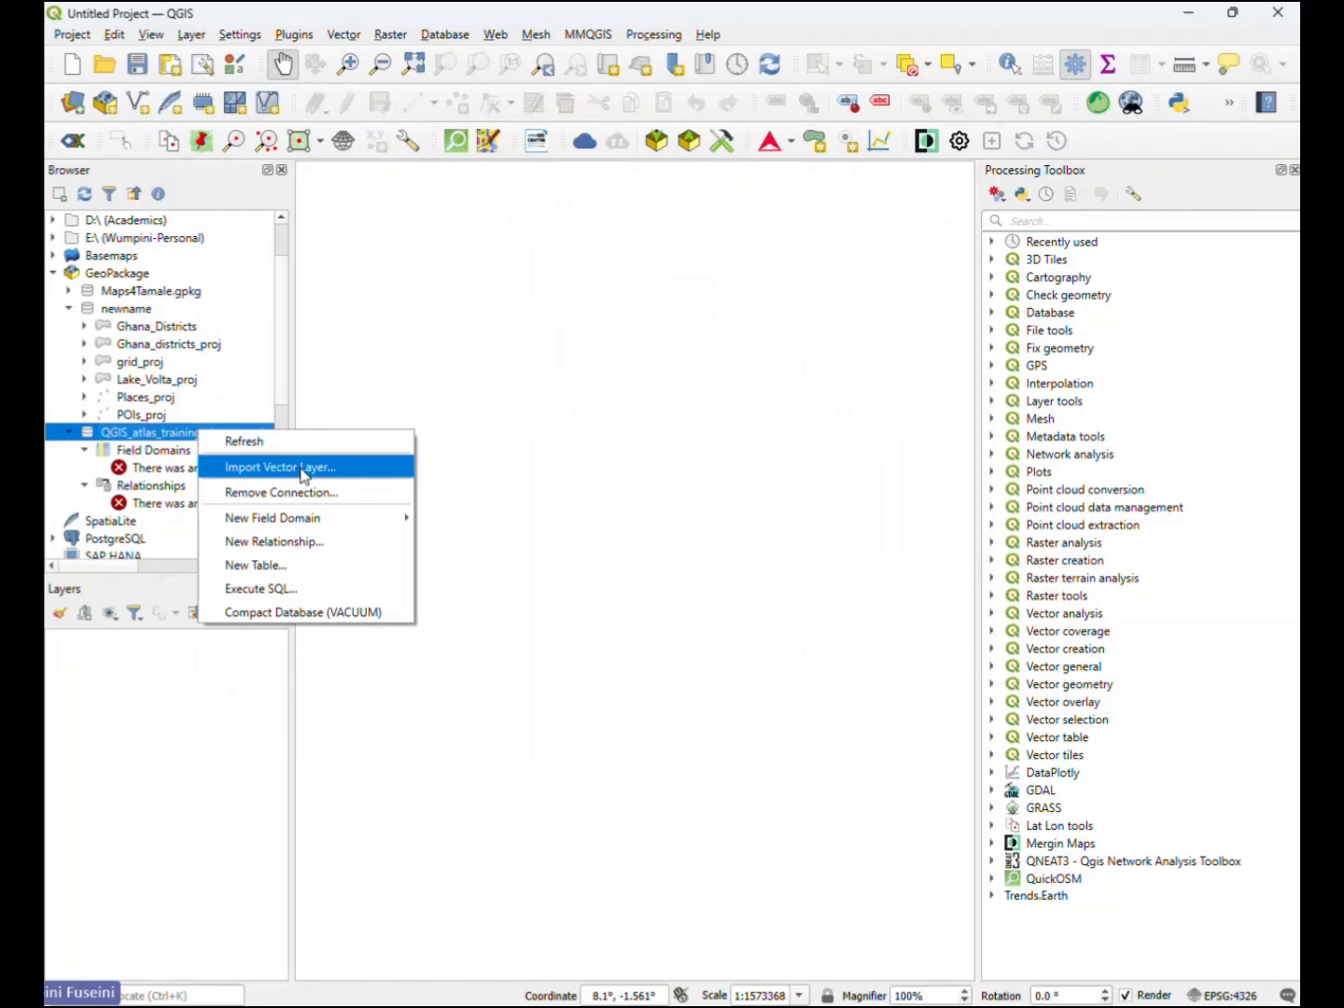
pyautogui.click(161, 397)
# - Add the Ghana_Districts layer from the newname connection to the map
pyautogui.click(146, 327)
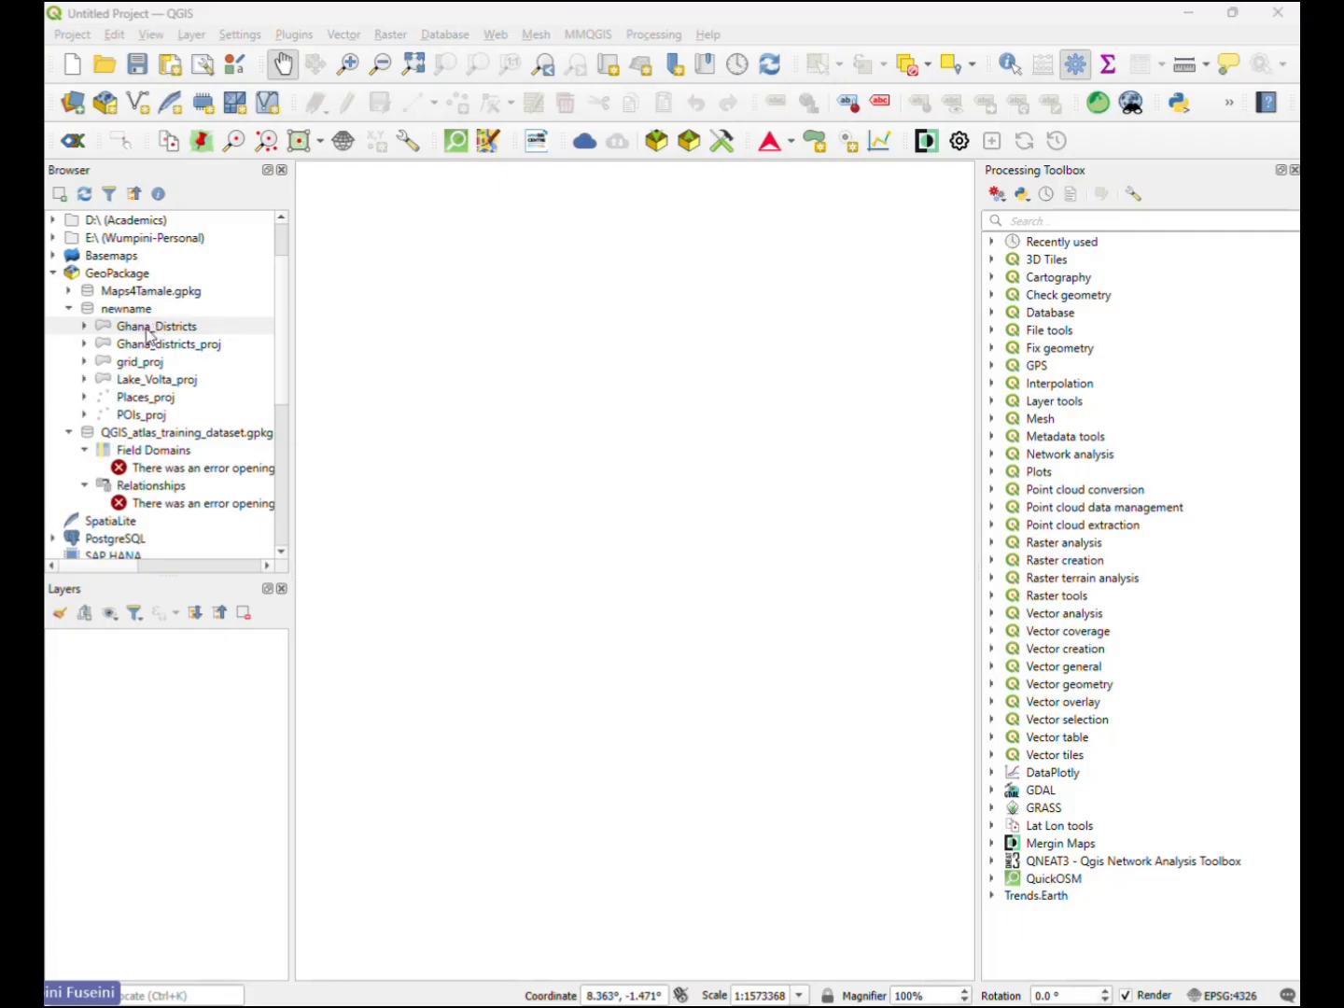
pyautogui.click(162, 338)
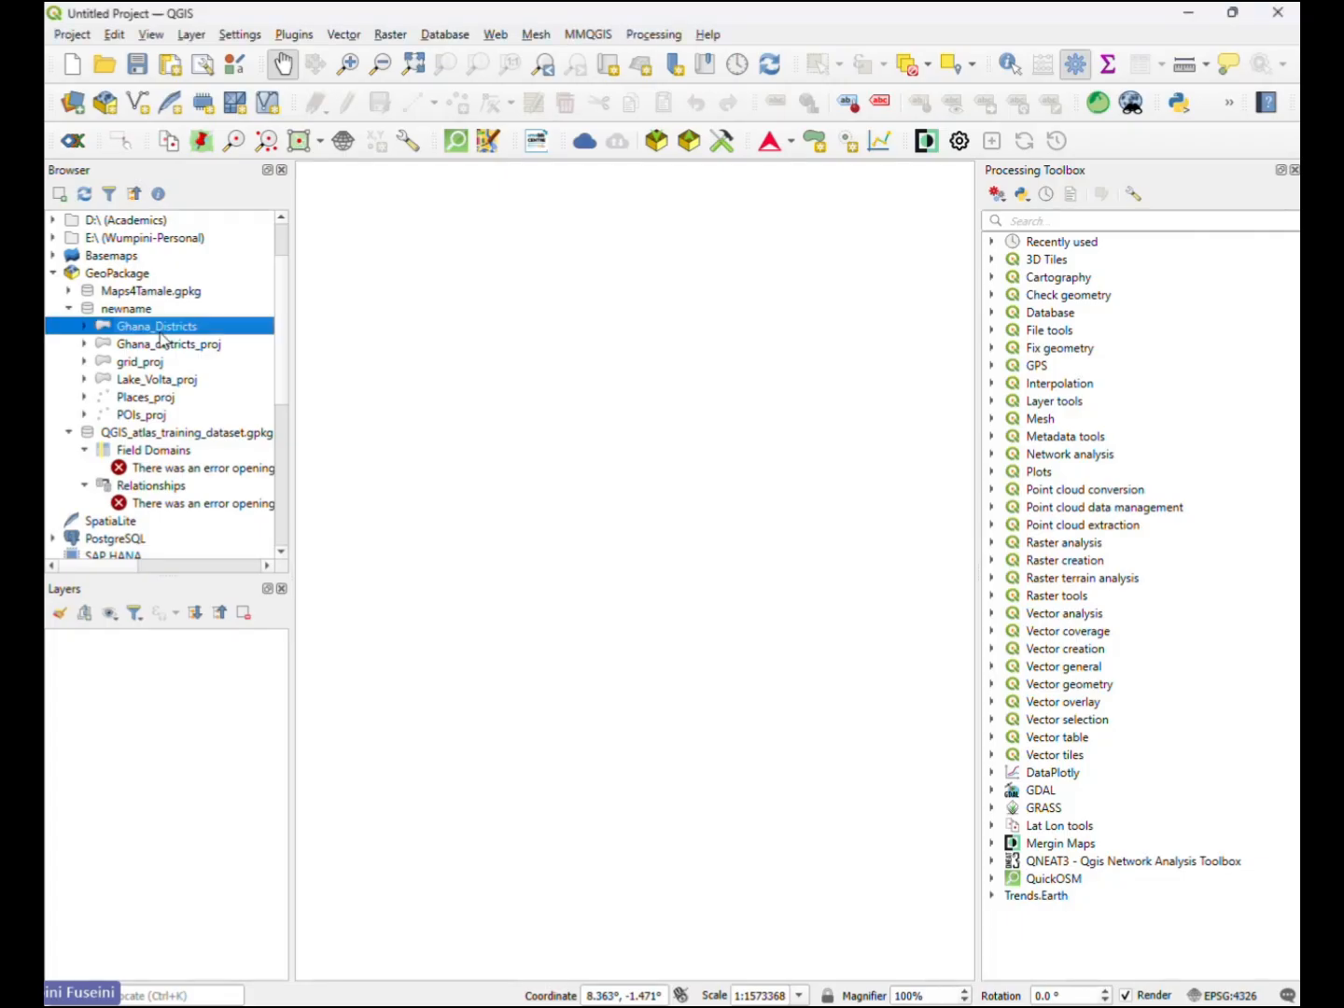
pyautogui.doubleClick(162, 339)
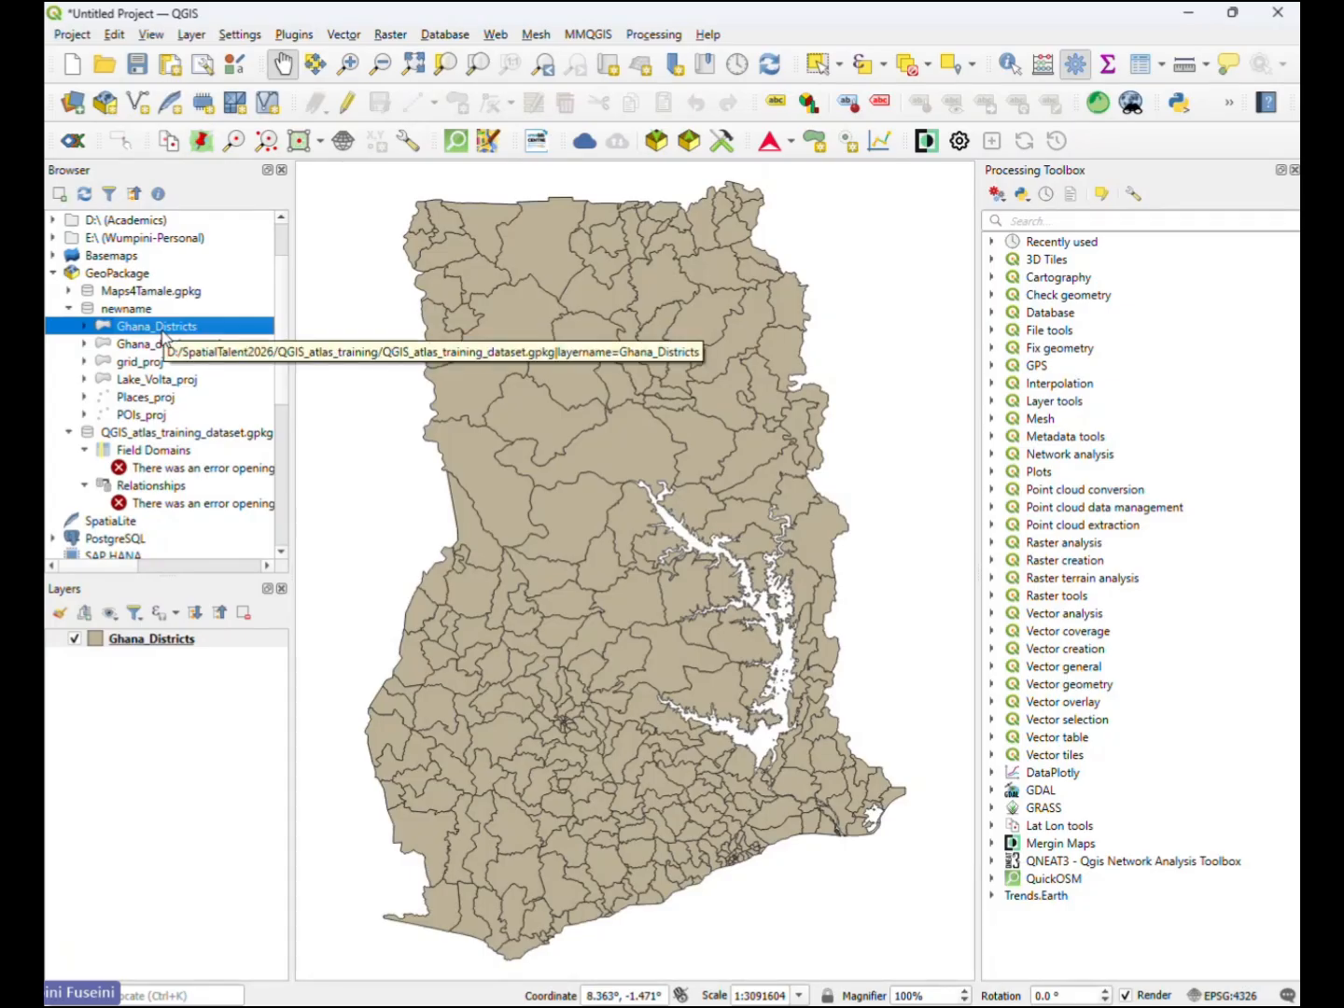
pyautogui.click(190, 638)
pyautogui.moveTo(660, 512); pyautogui.dragTo(625, 501)
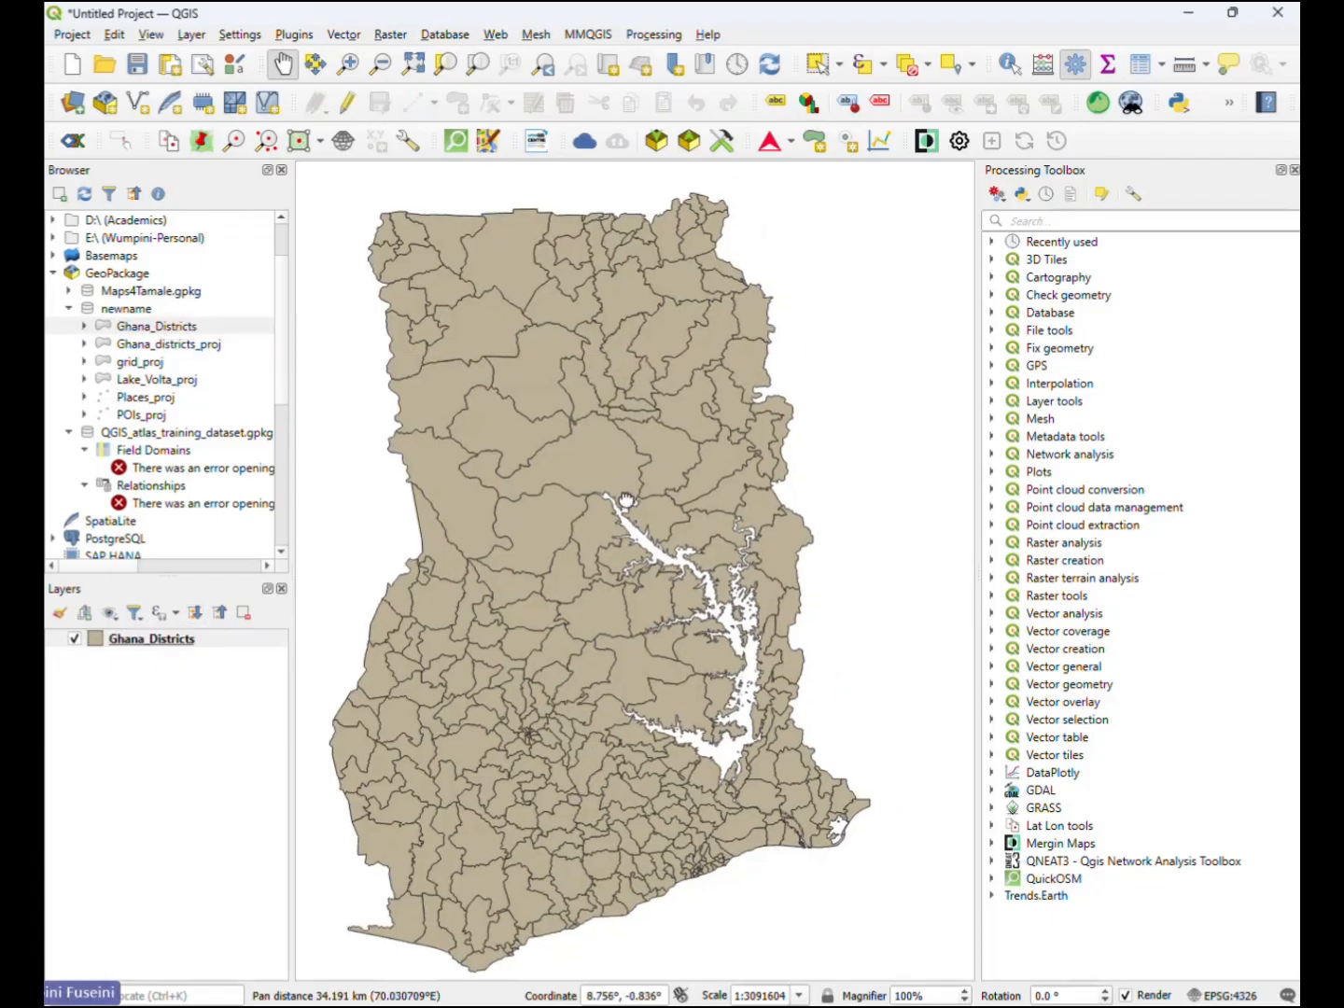
pyautogui.moveTo(465, 456); pyautogui.dragTo(539, 487)
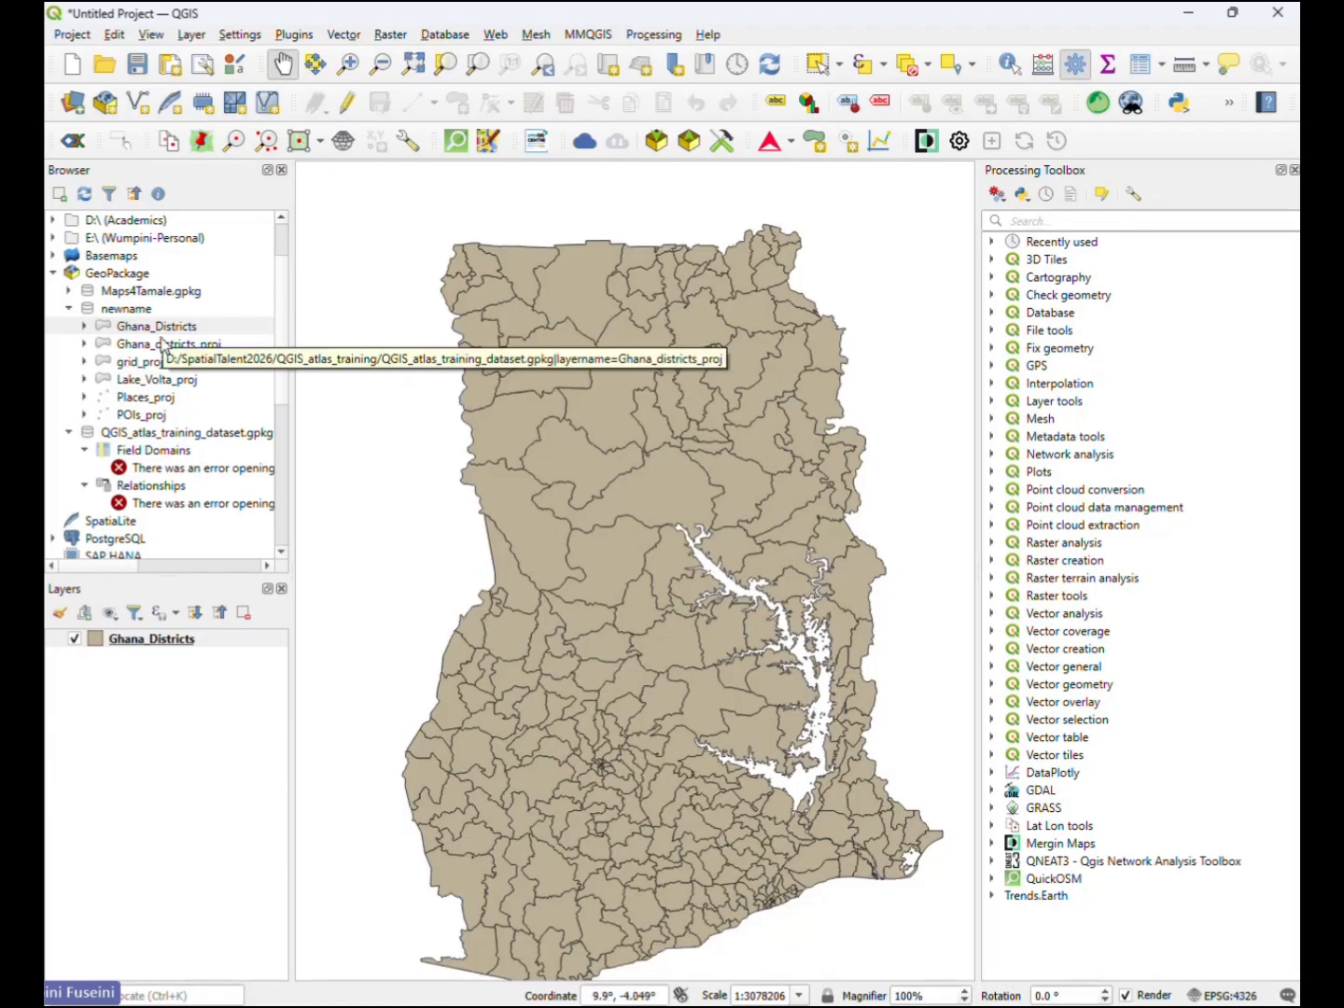
# - Open the Ghana_Districts layer properties and examine its source settings and coordinate reference system information
pyautogui.doubleClick(155, 643)
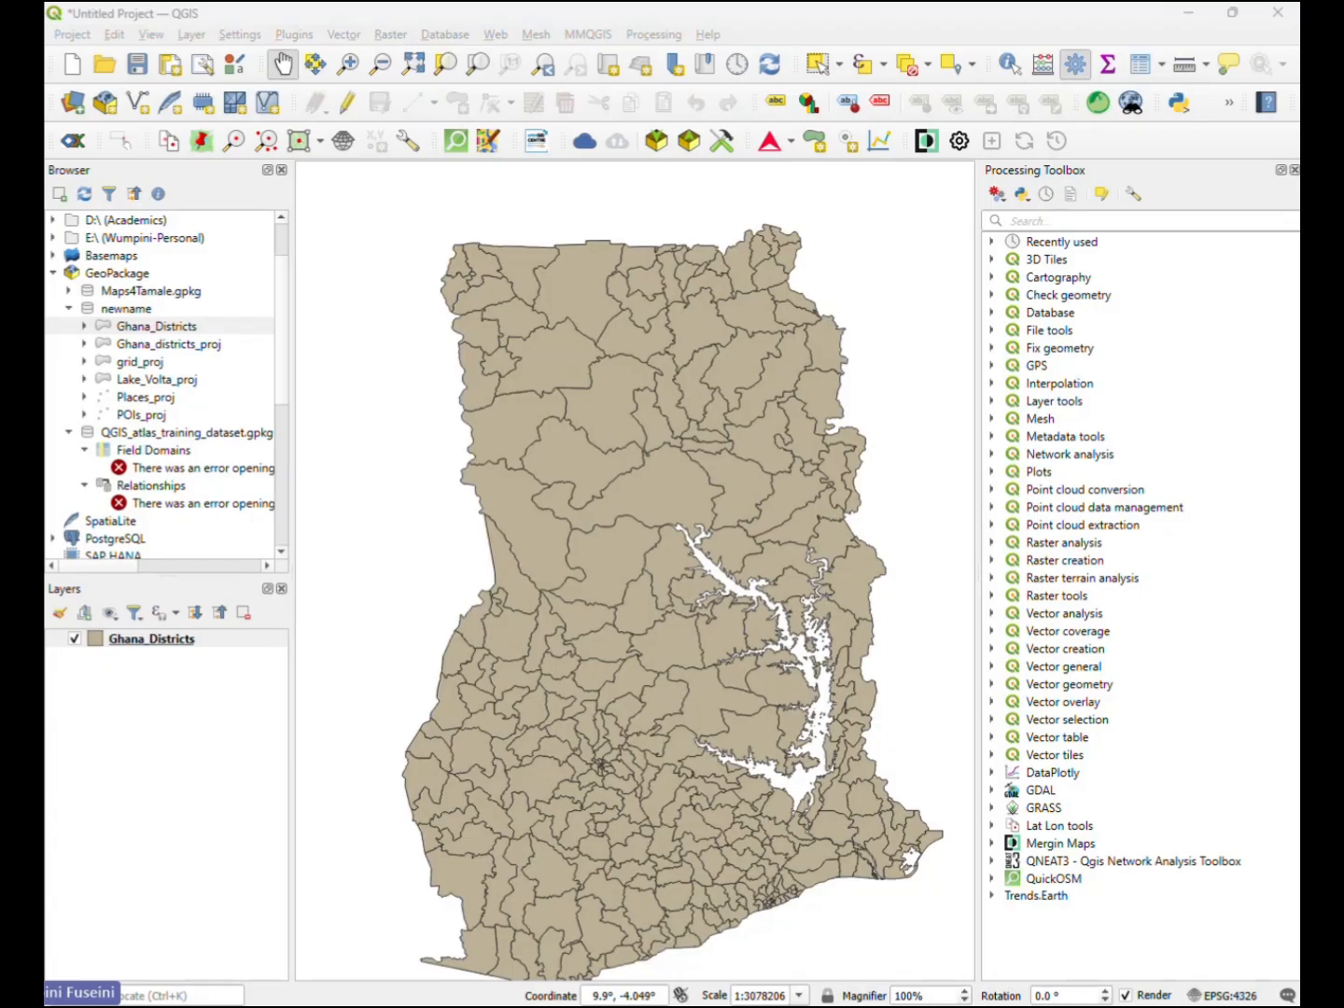
pyautogui.moveTo(924, 389); pyautogui.dragTo(314, 252)
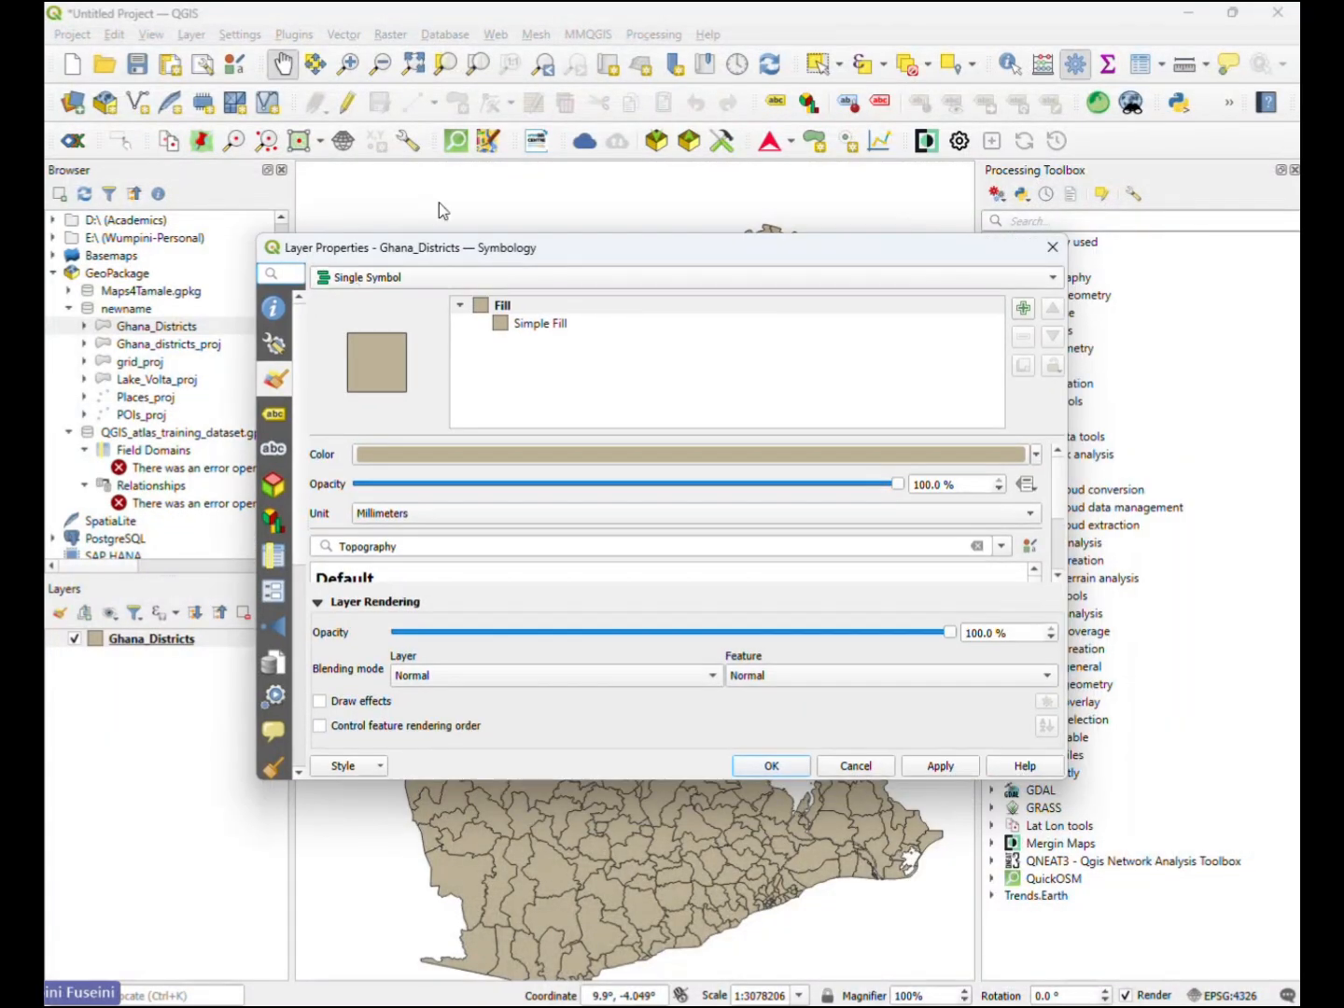
pyautogui.click(273, 343)
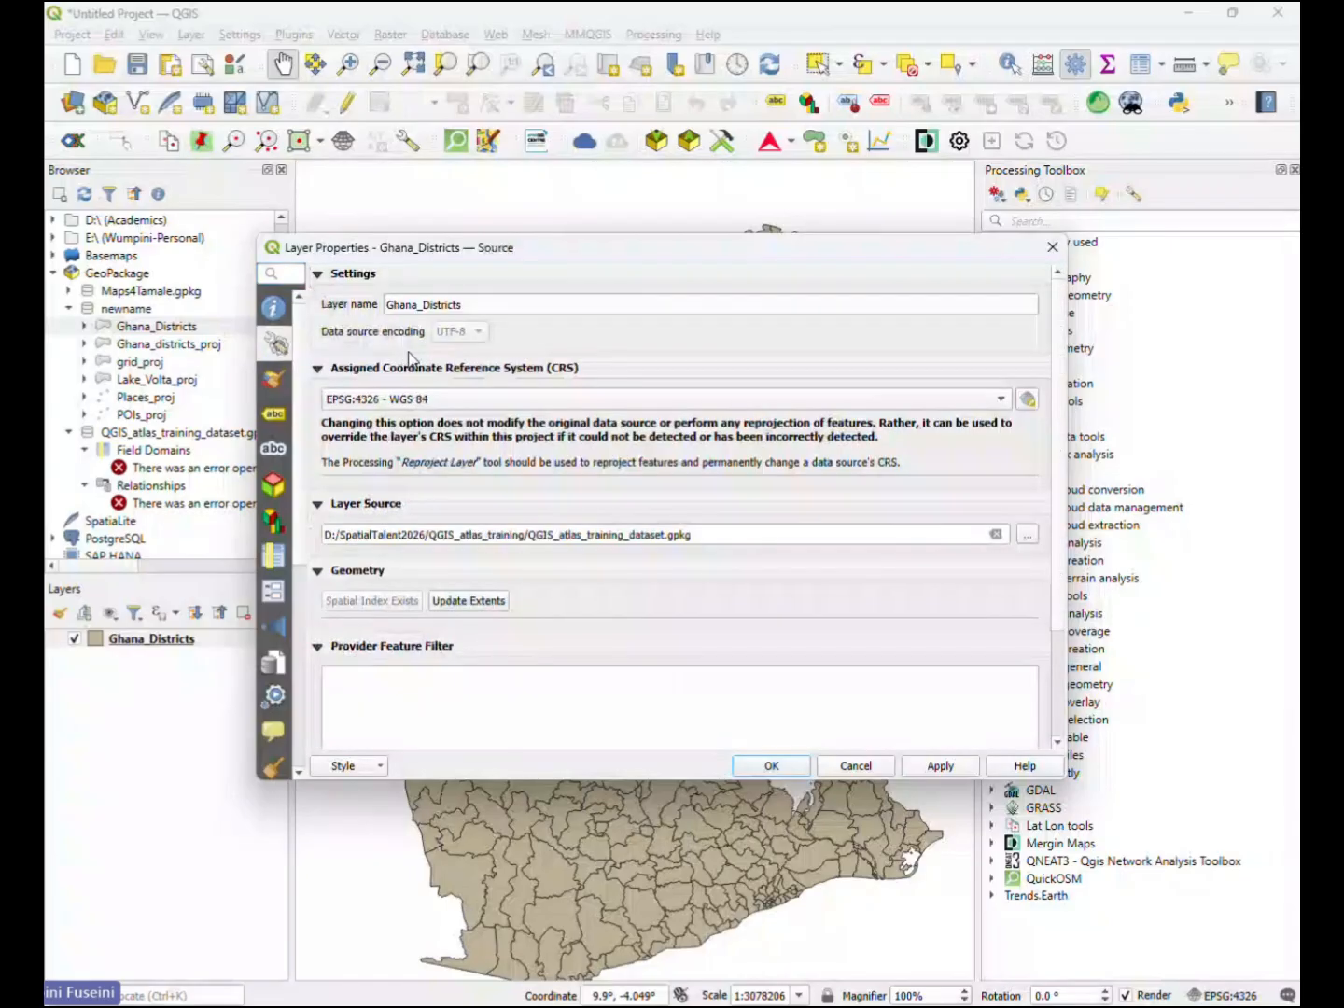
pyautogui.click(273, 307)
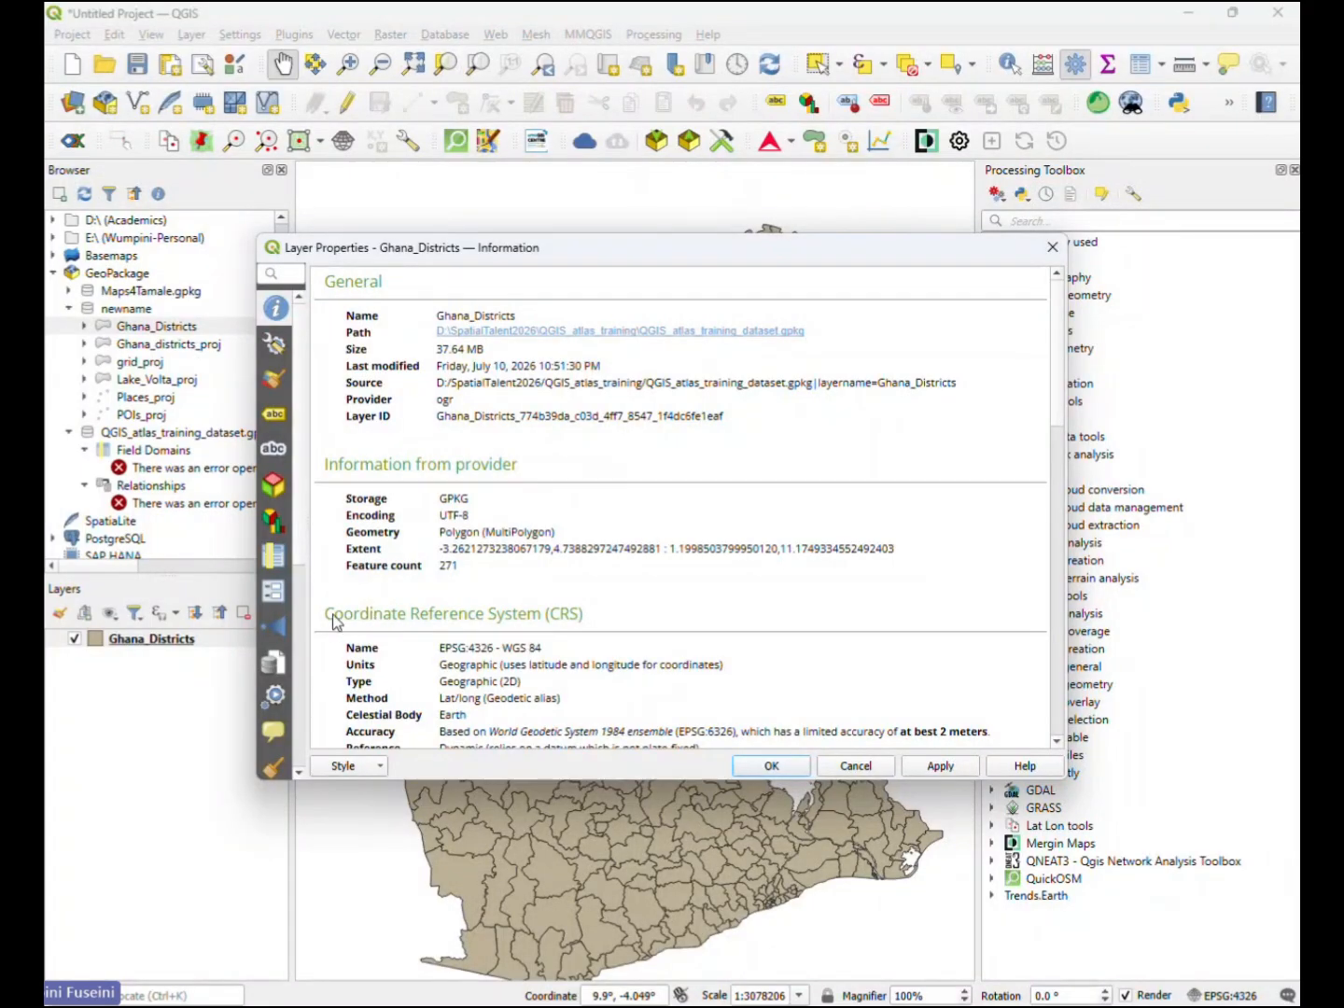
pyautogui.moveTo(332, 616); pyautogui.dragTo(584, 619)
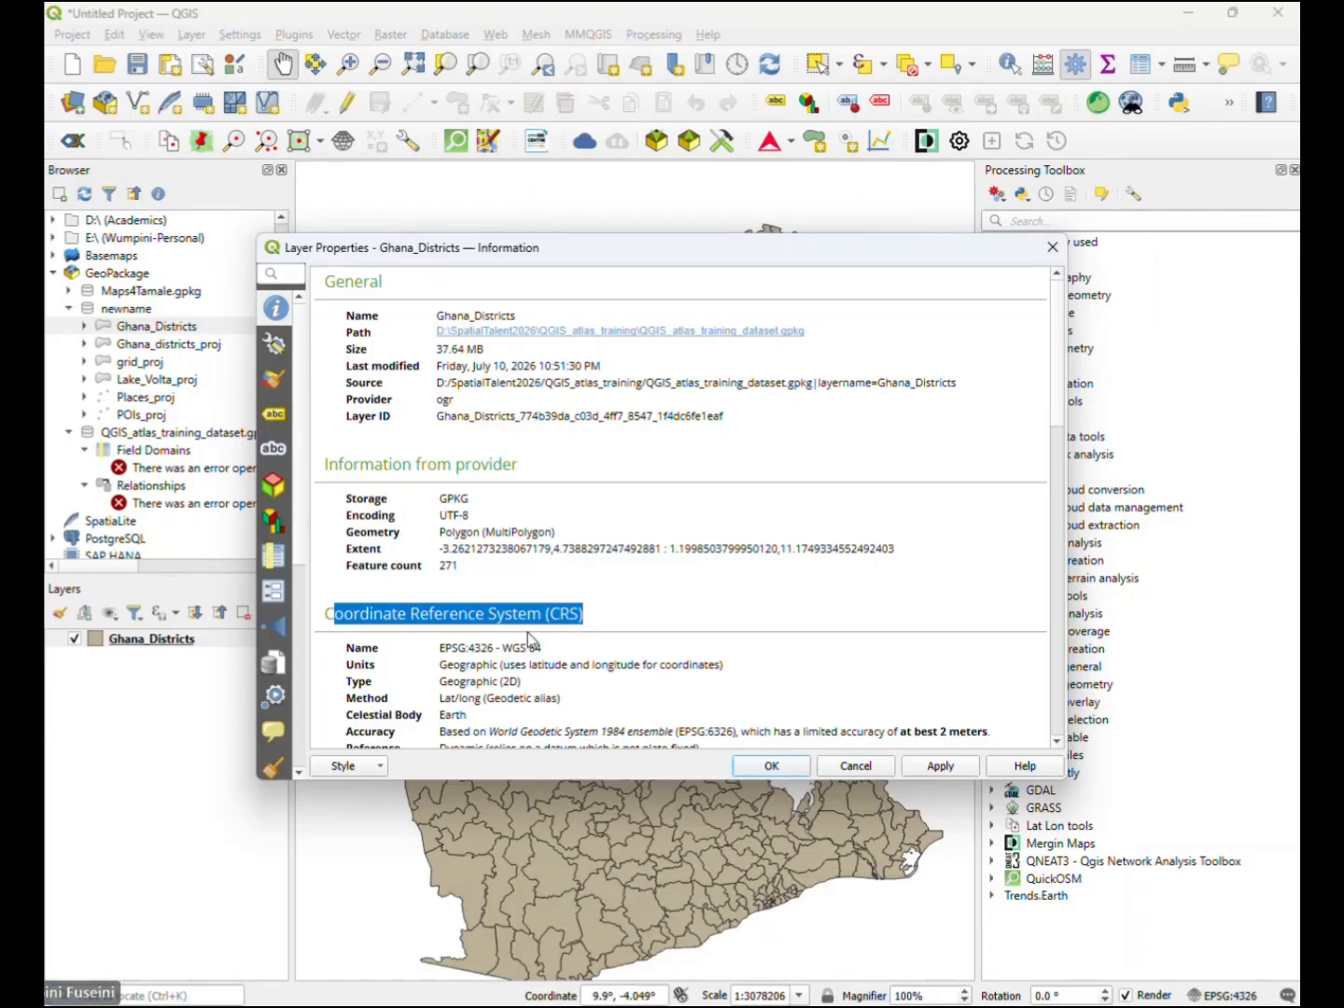
# - Check the coordinate reference system name in the Ghana_Districts properties and remove that layer from the project
pyautogui.moveTo(543, 650); pyautogui.dragTo(440, 646)
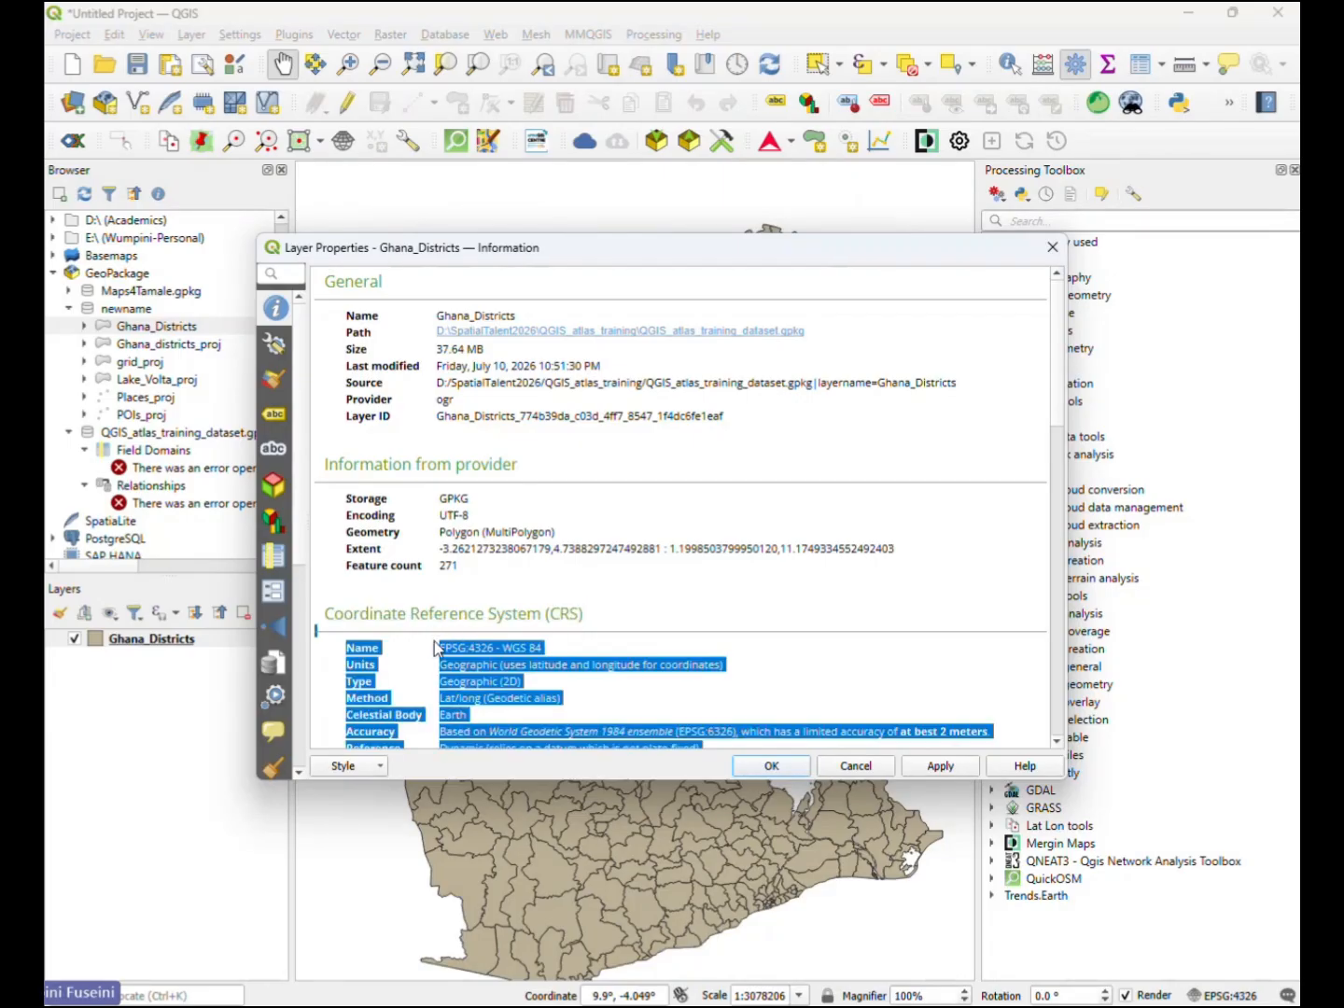
pyautogui.click(439, 643)
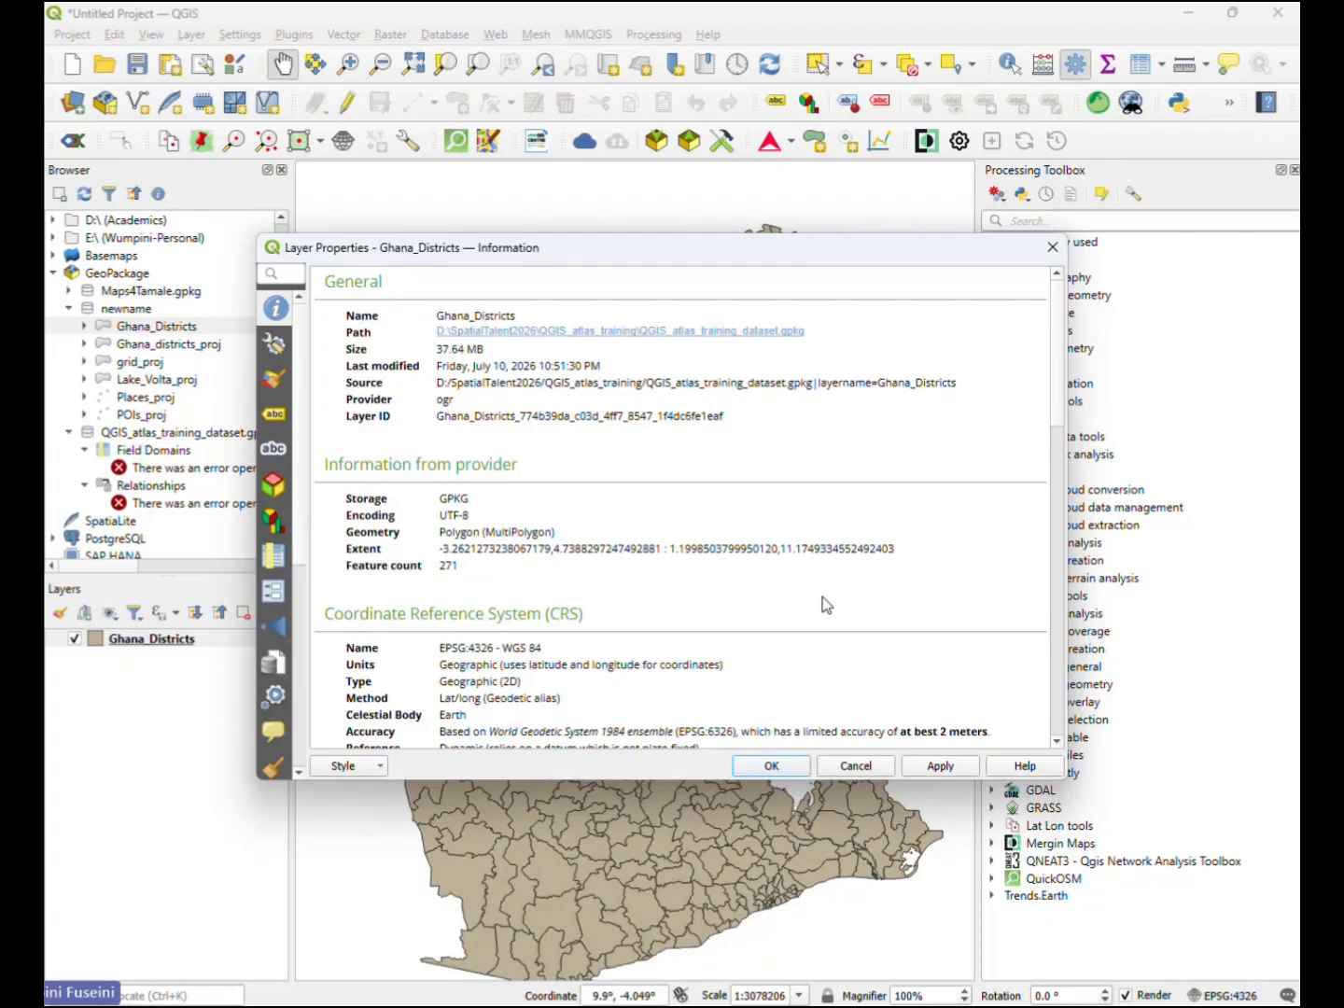
pyautogui.click(843, 761)
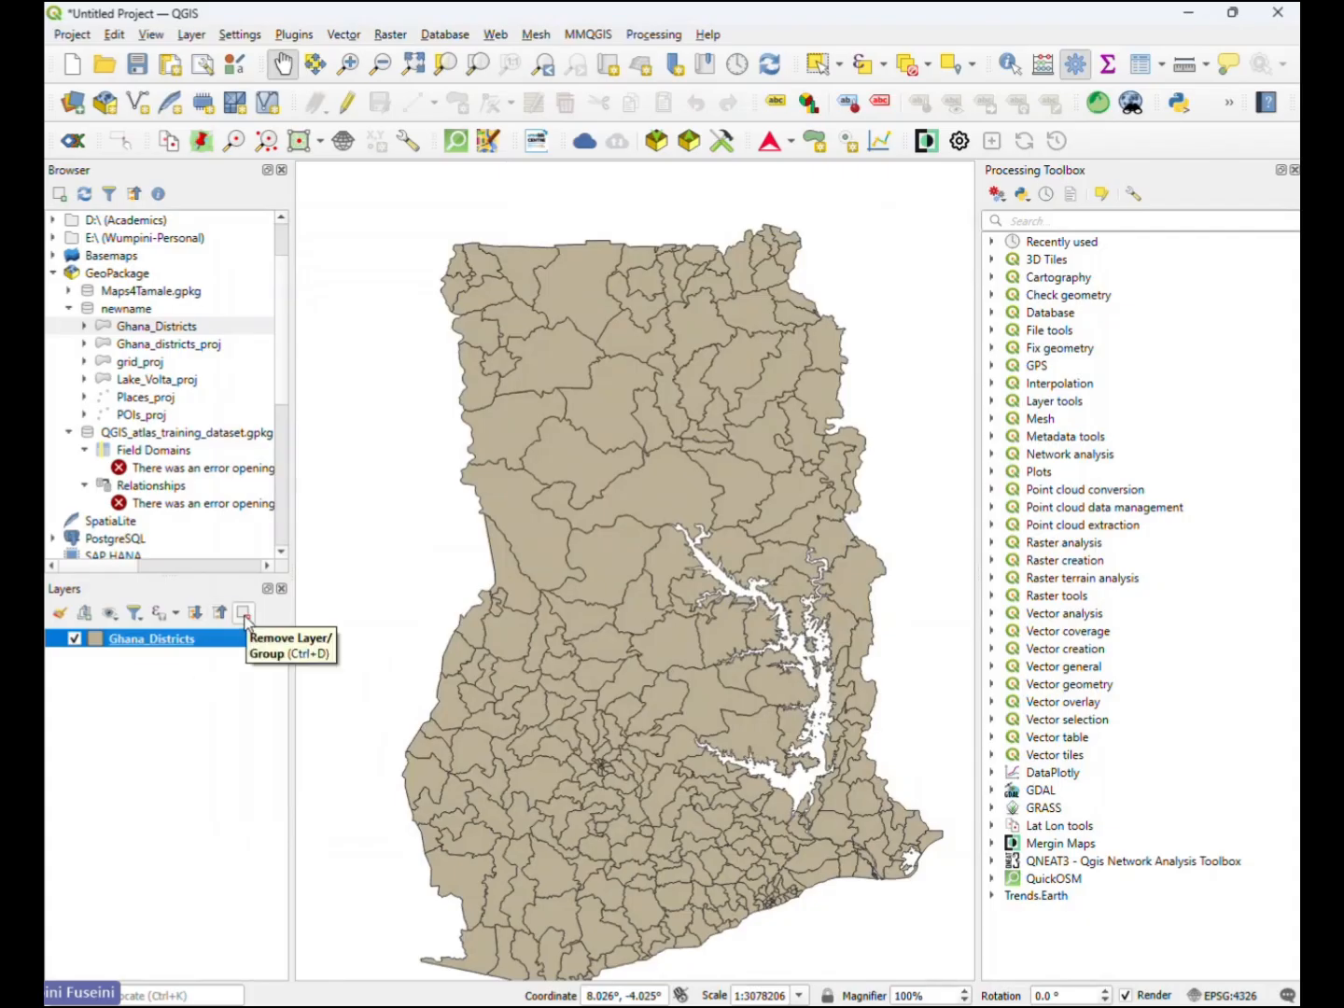
pyautogui.click(245, 617)
pyautogui.click(642, 540)
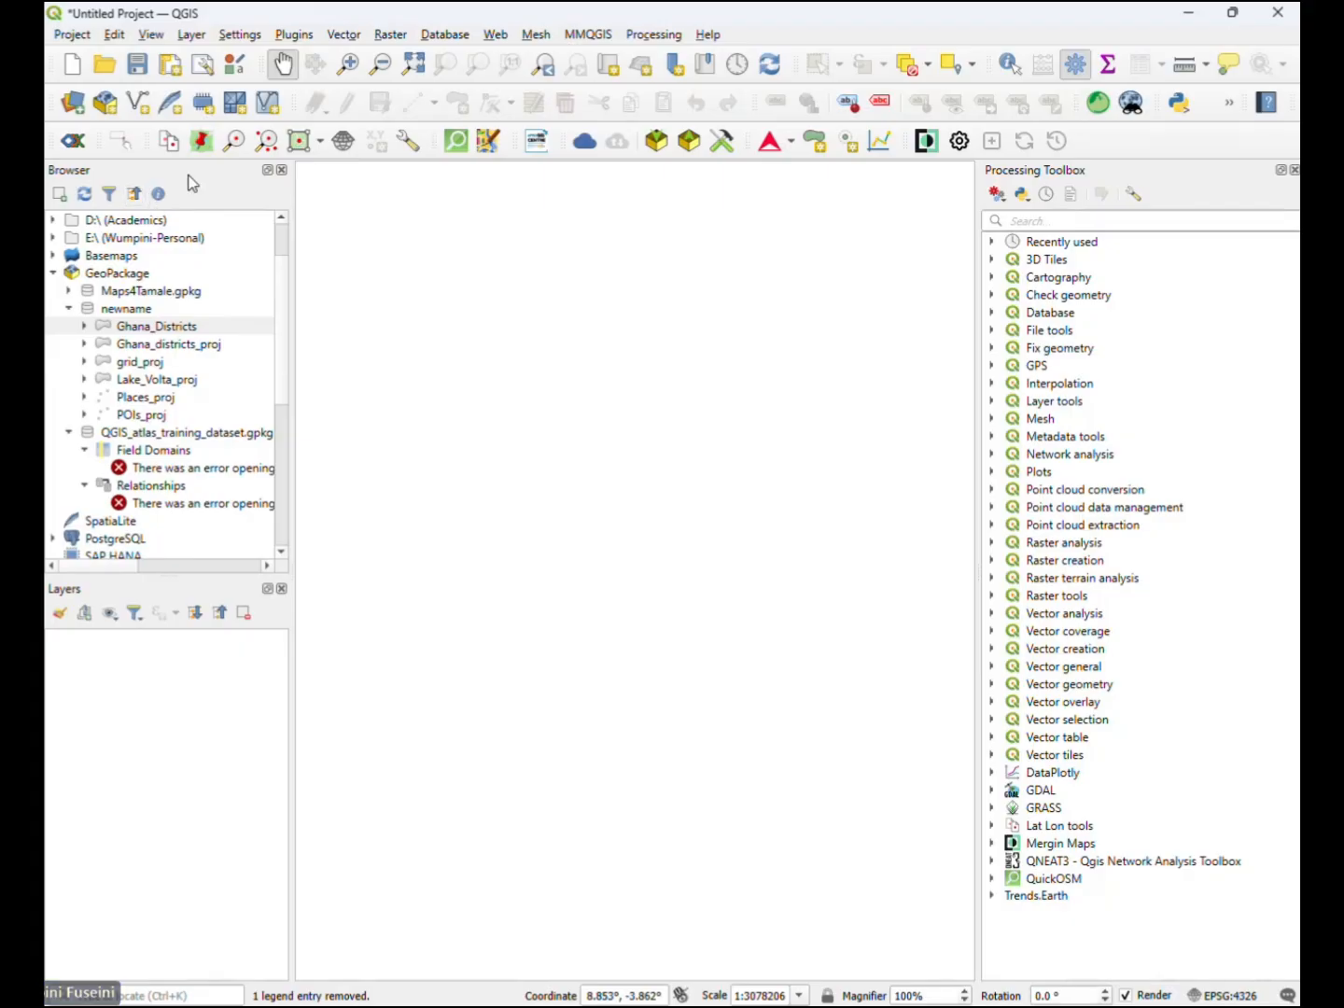
# - Open the properties of Ghana_districts_proj in the newname connection and examine its coordinate reference system
pyautogui.click(172, 344)
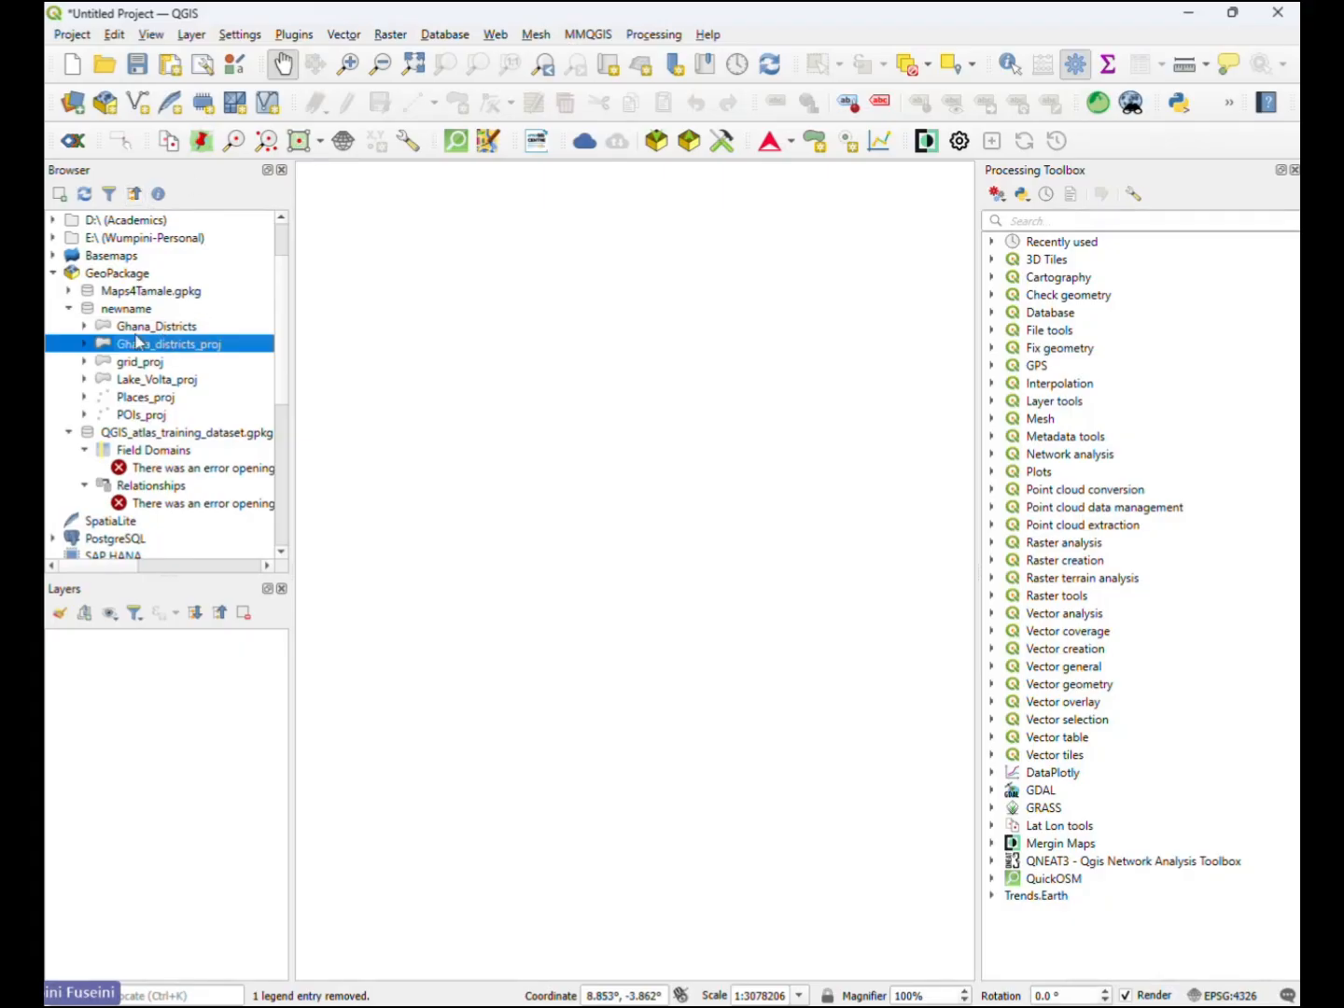
pyautogui.rightClick(189, 347)
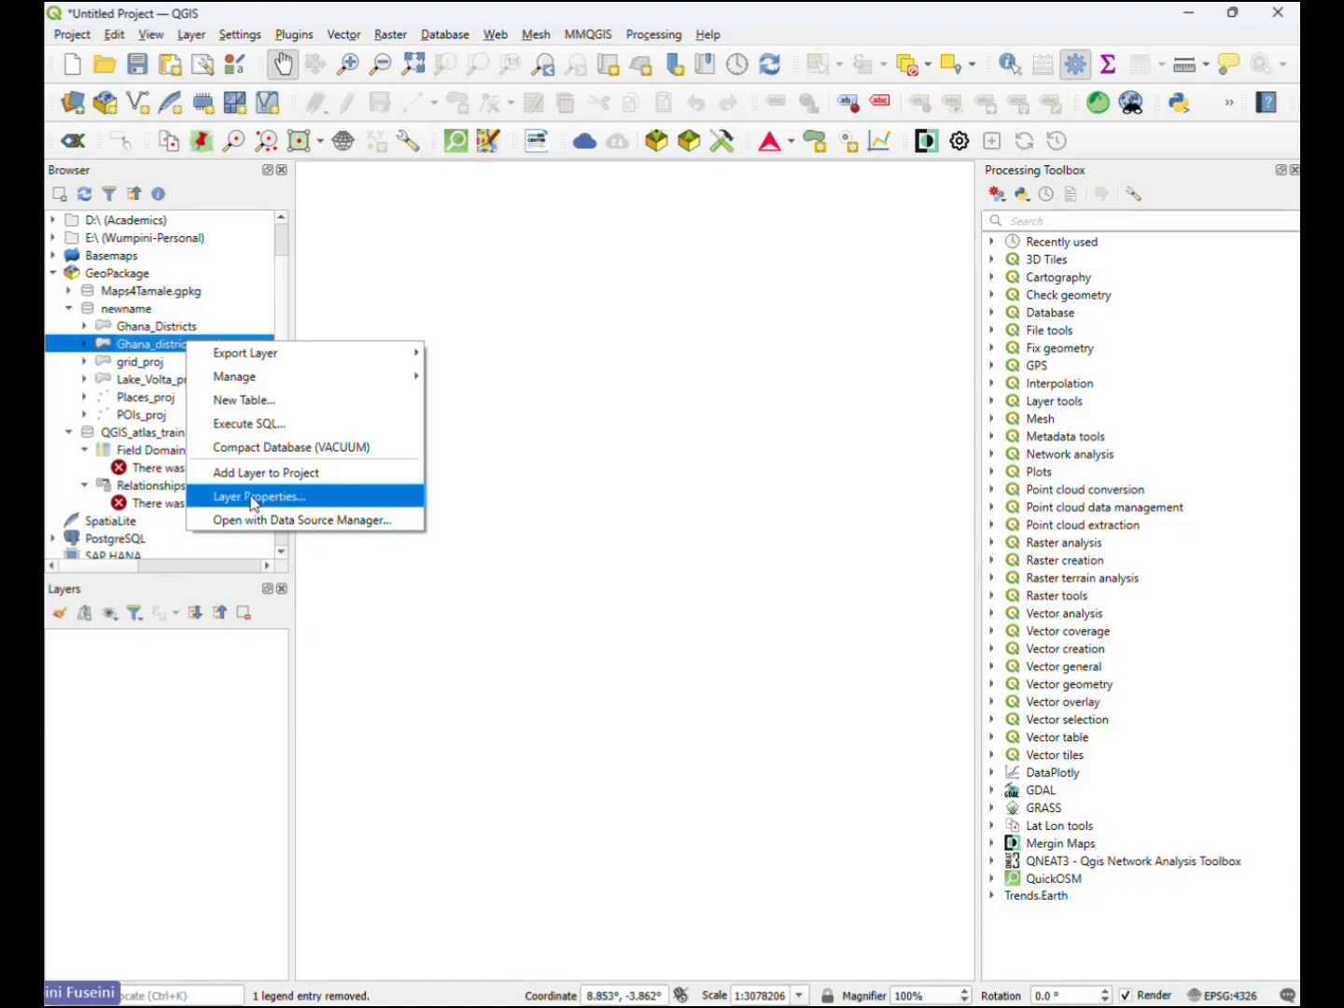
pyautogui.click(252, 501)
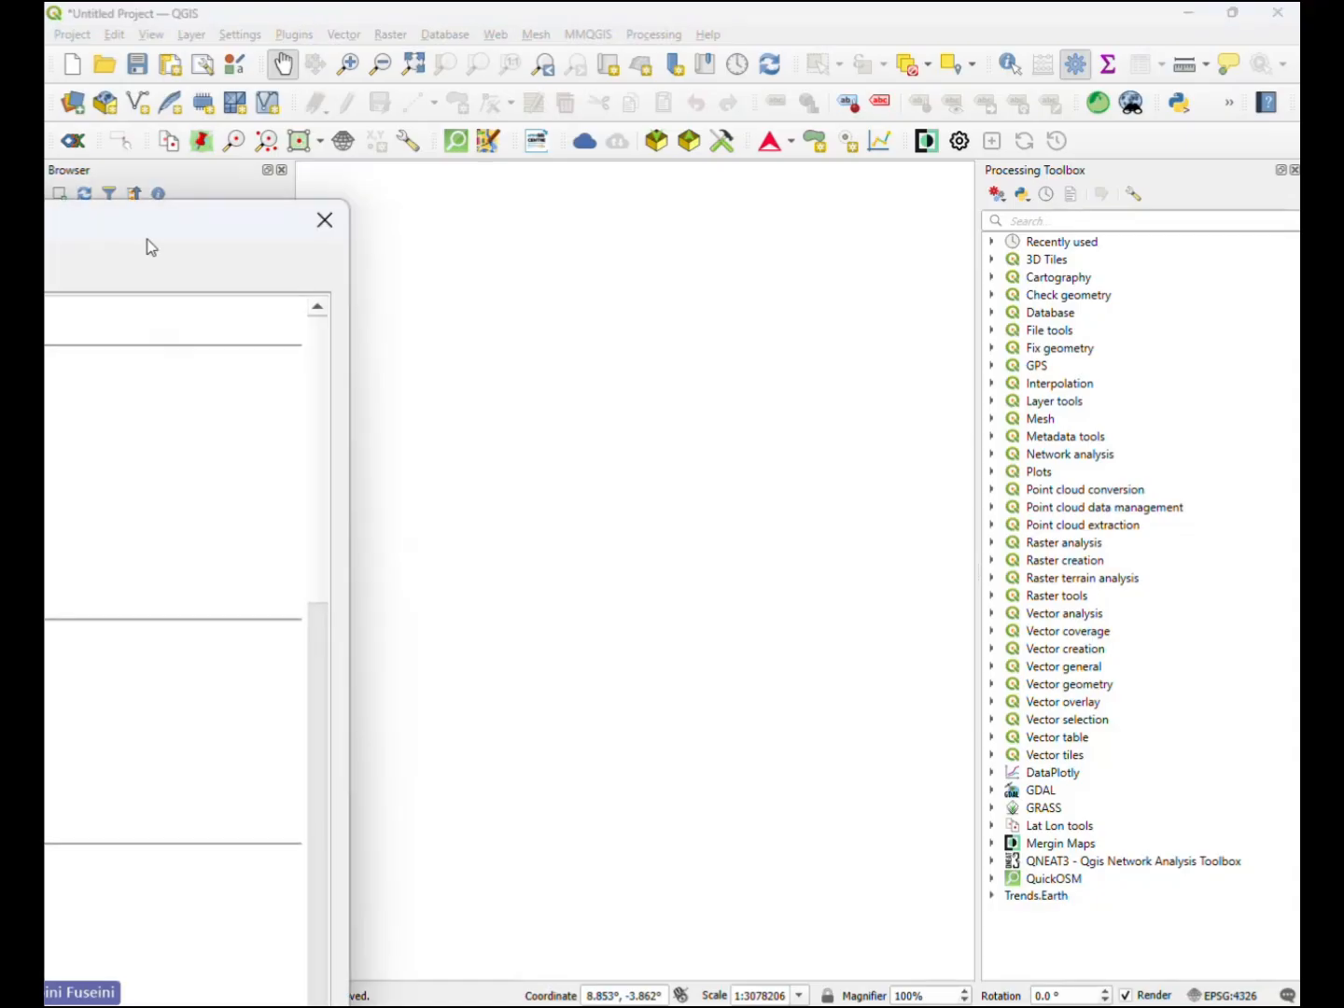
pyautogui.moveTo(148, 239); pyautogui.dragTo(1165, 235)
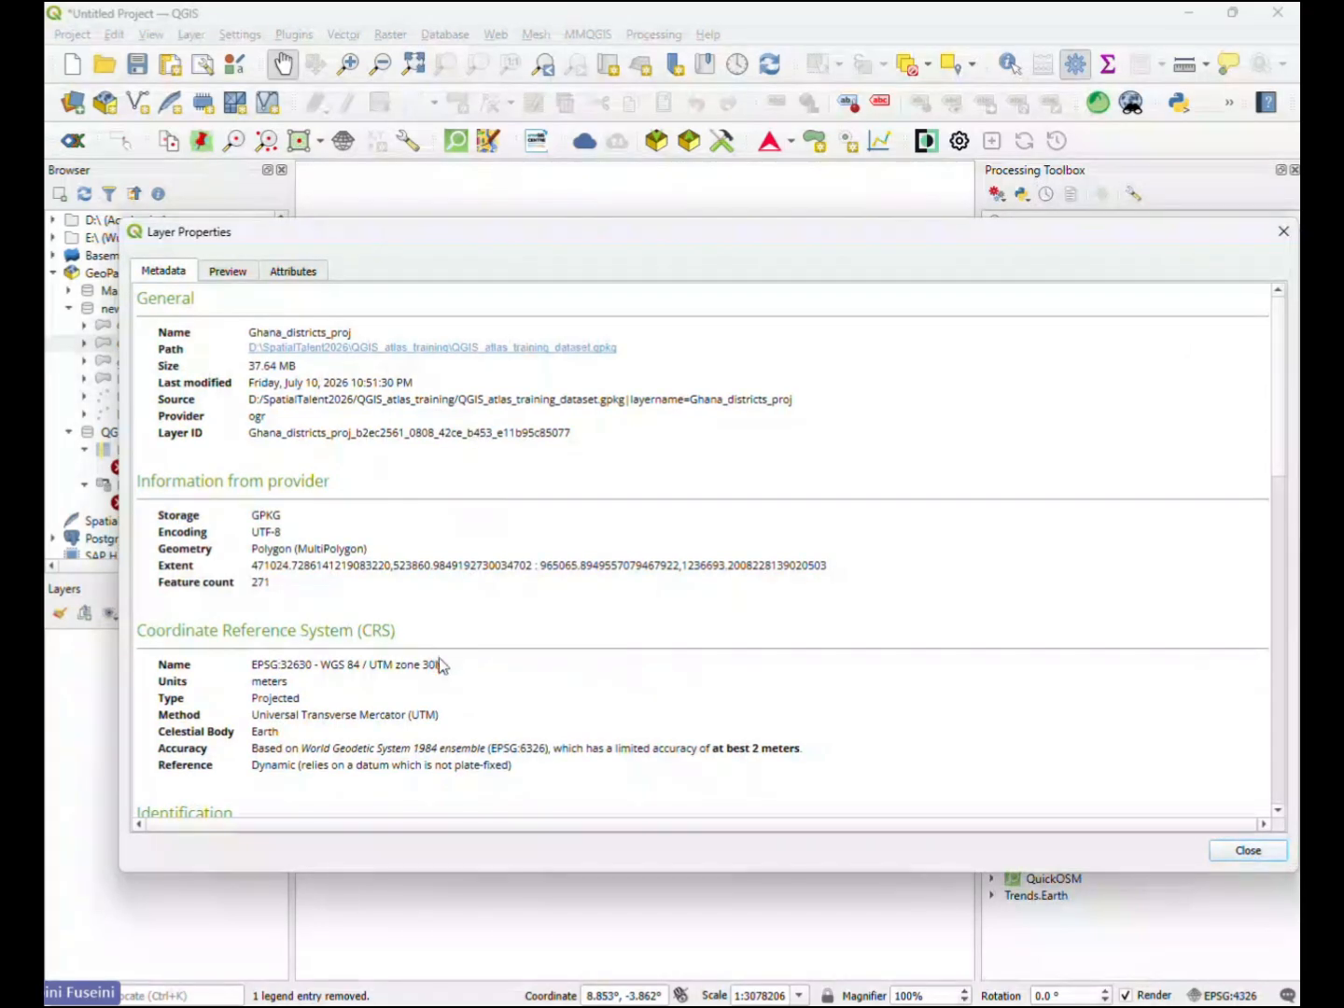
pyautogui.moveTo(452, 666); pyautogui.dragTo(304, 679)
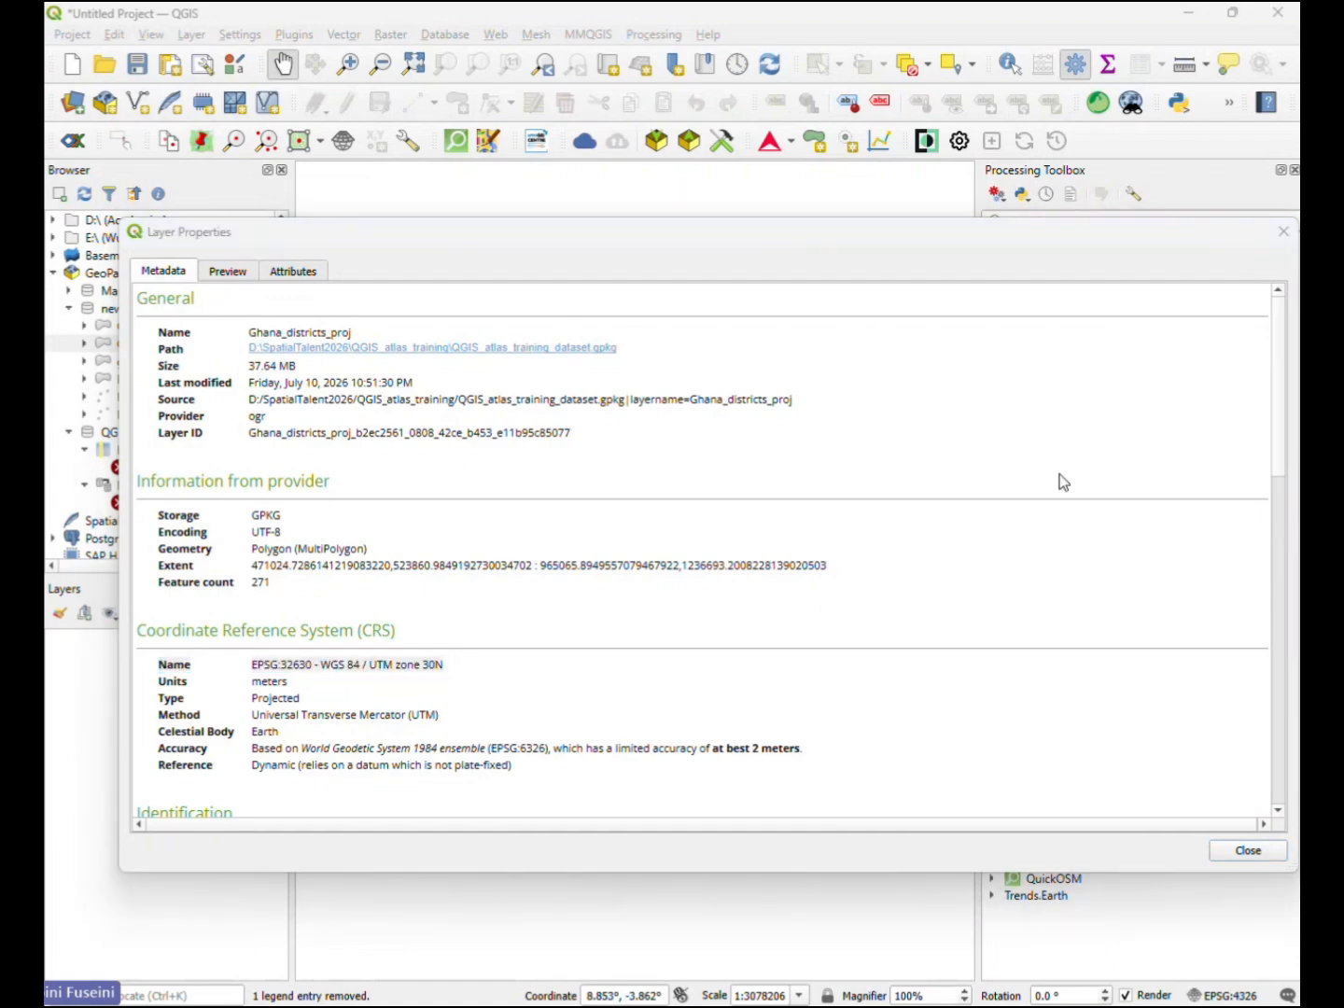
pyautogui.moveTo(917, 252); pyautogui.dragTo(859, 197)
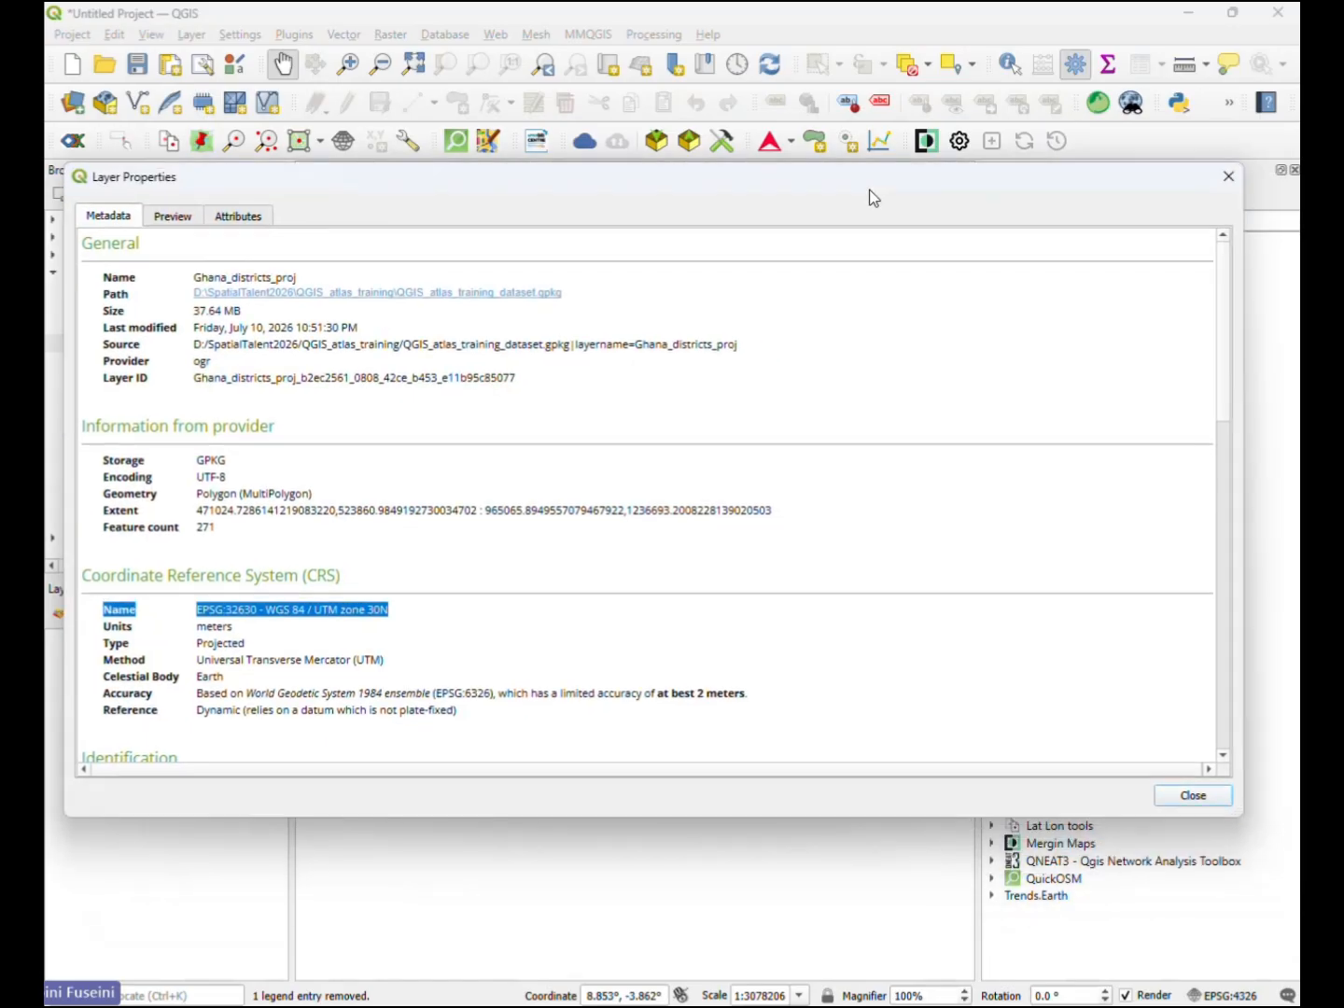
pyautogui.click(1224, 177)
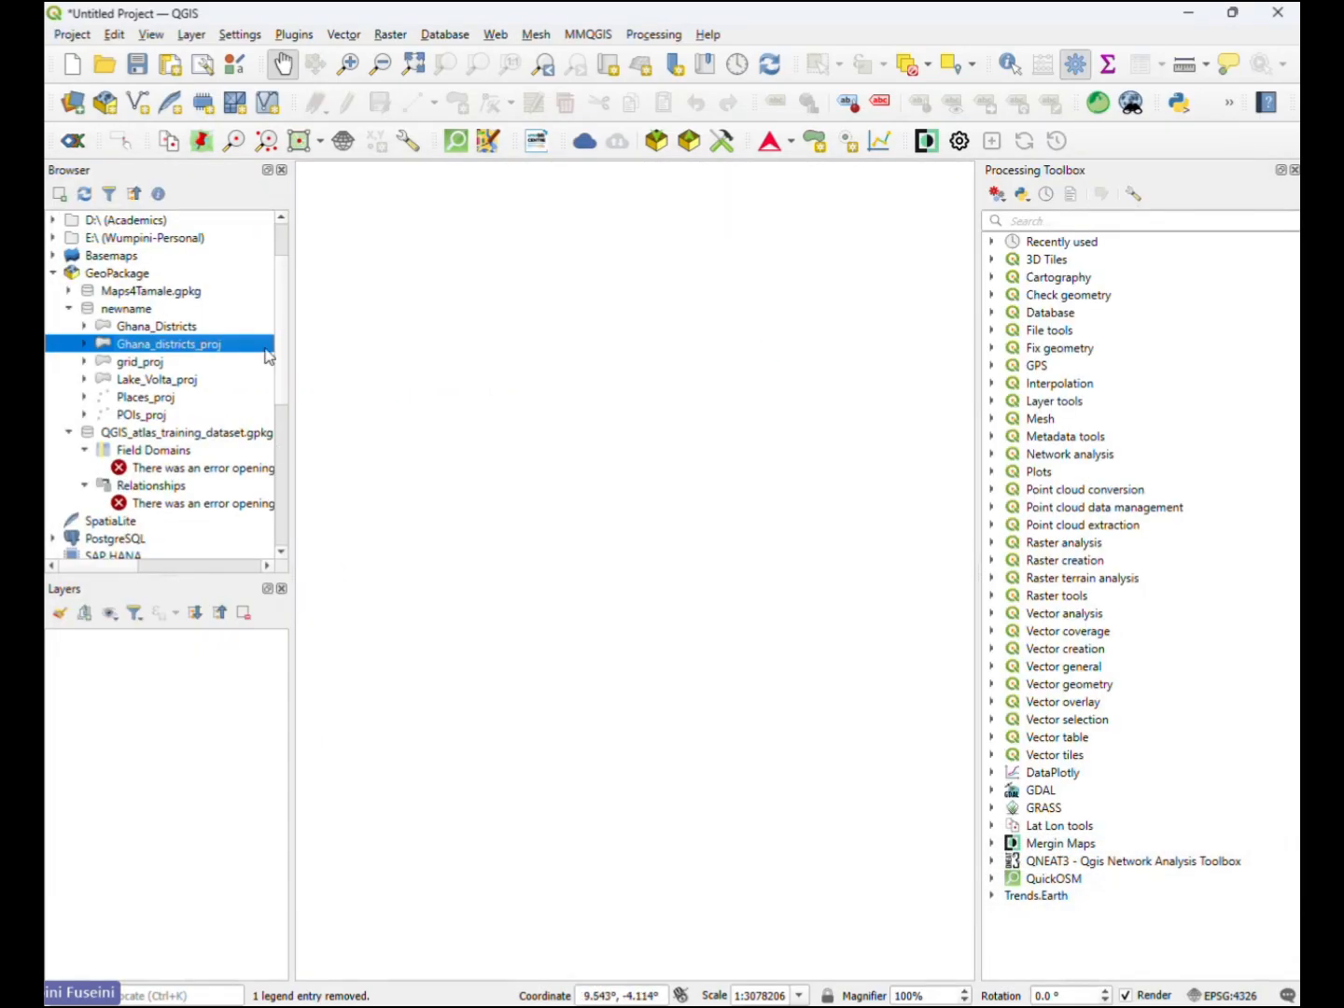
# - Add the Ghana_districts_proj and grid_proj layers from the newname connection to the map
pyautogui.doubleClick(170, 349)
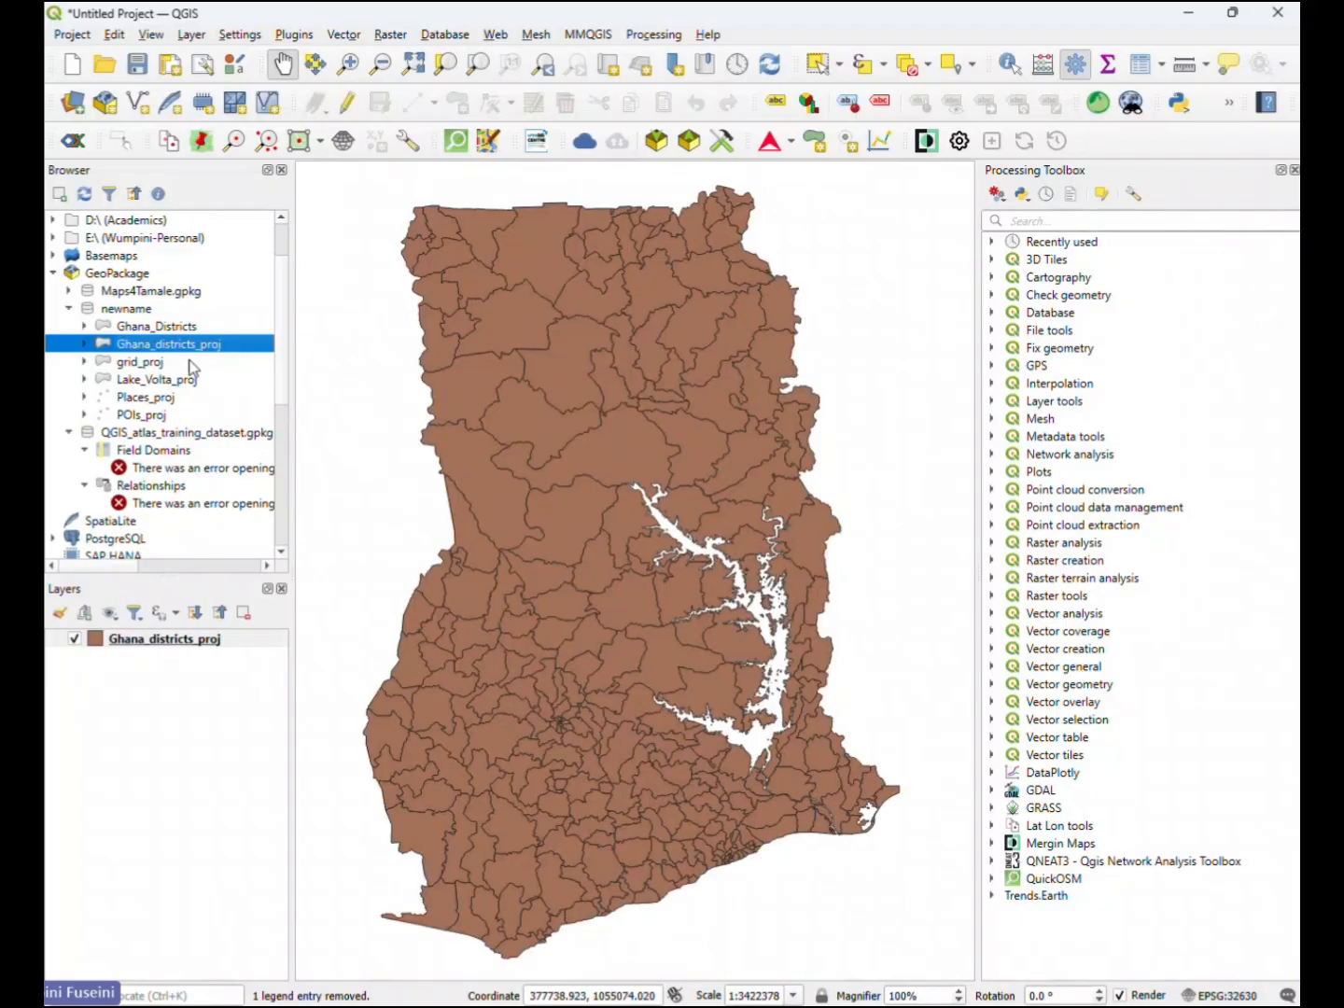
pyautogui.doubleClick(142, 365)
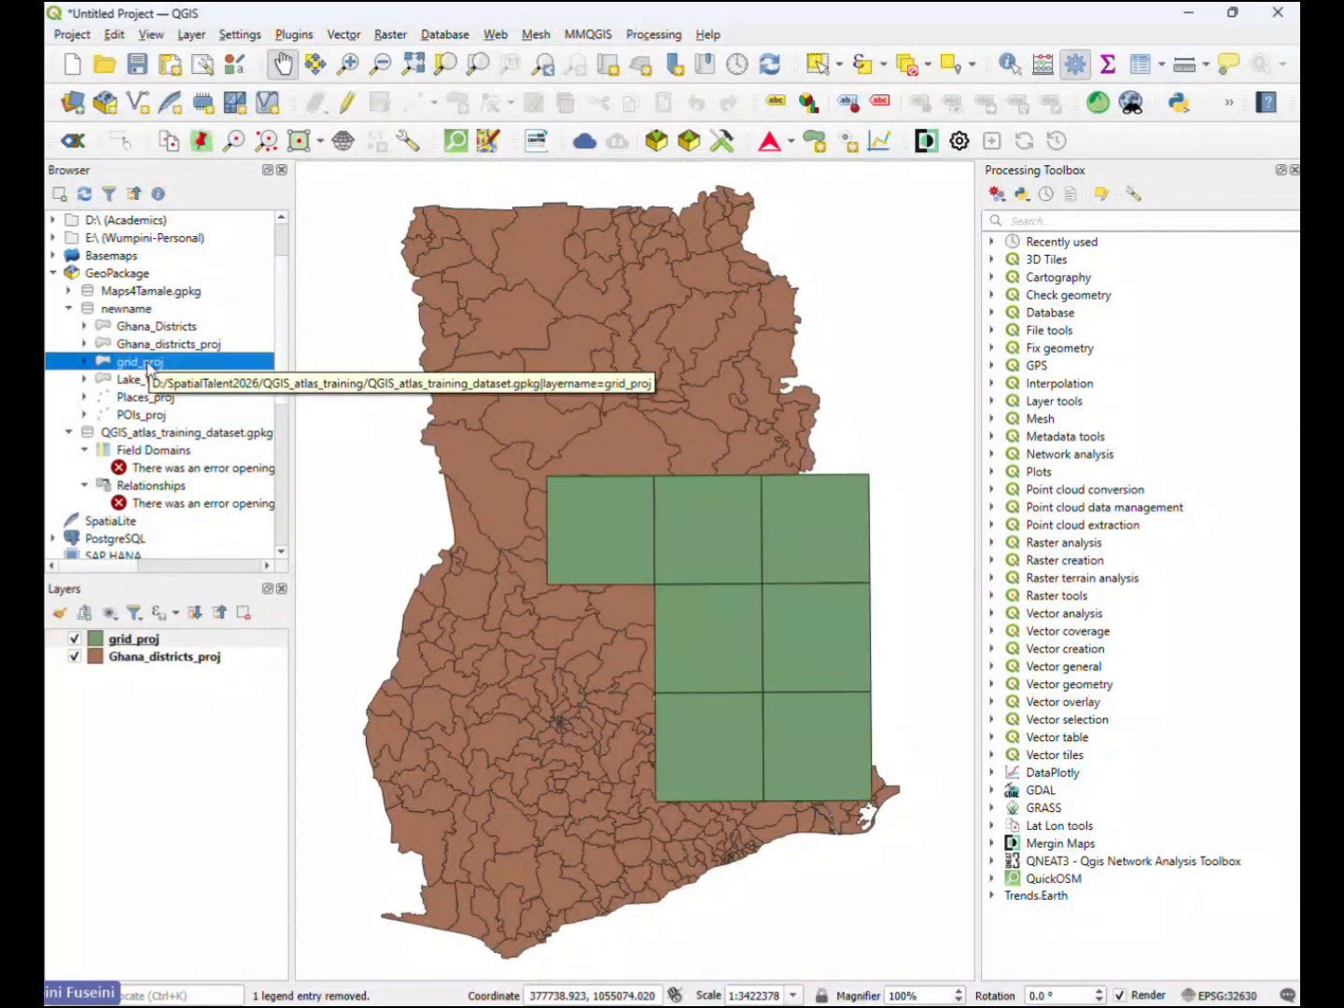
# - Open the grid_proj layer properties from the newname connection and check its storage format and coordinate reference system
pyautogui.rightClick(141, 362)
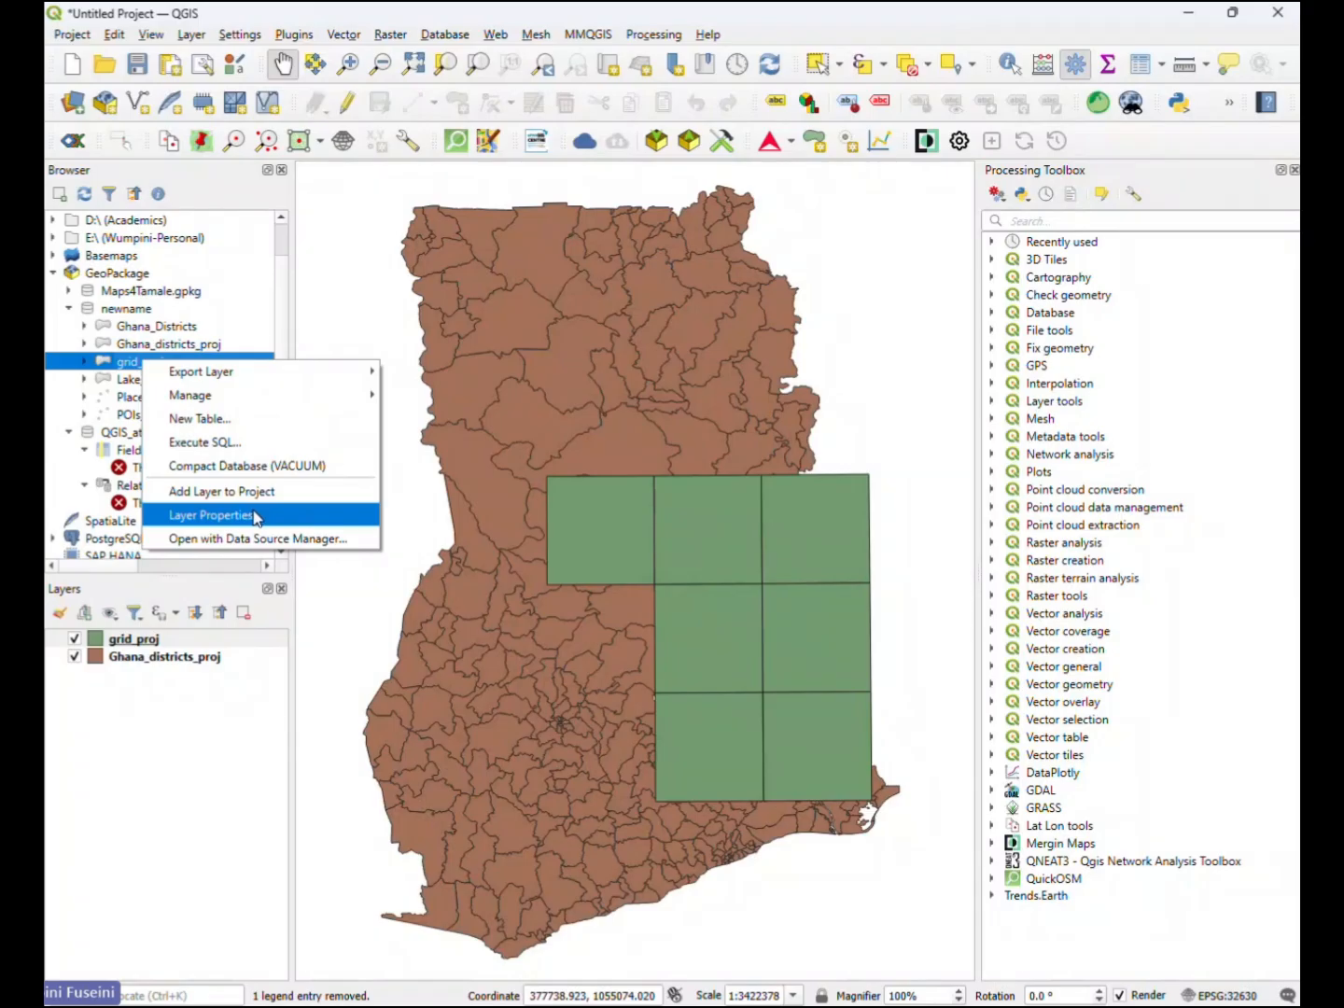
pyautogui.click(212, 516)
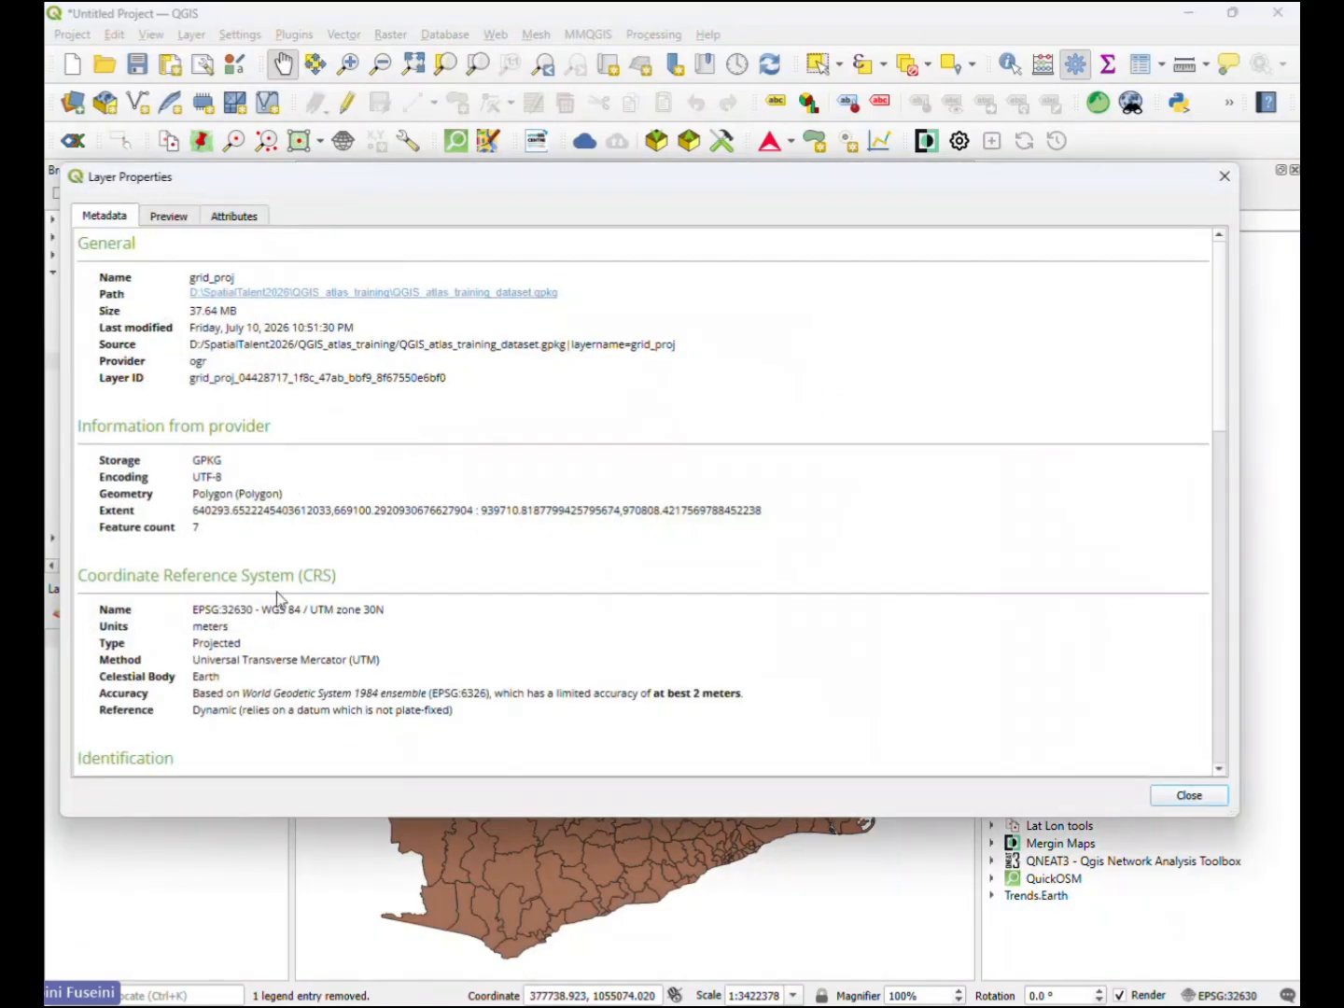
pyautogui.moveTo(231, 467); pyautogui.dragTo(130, 477)
pyautogui.moveTo(348, 616); pyautogui.dragTo(117, 610)
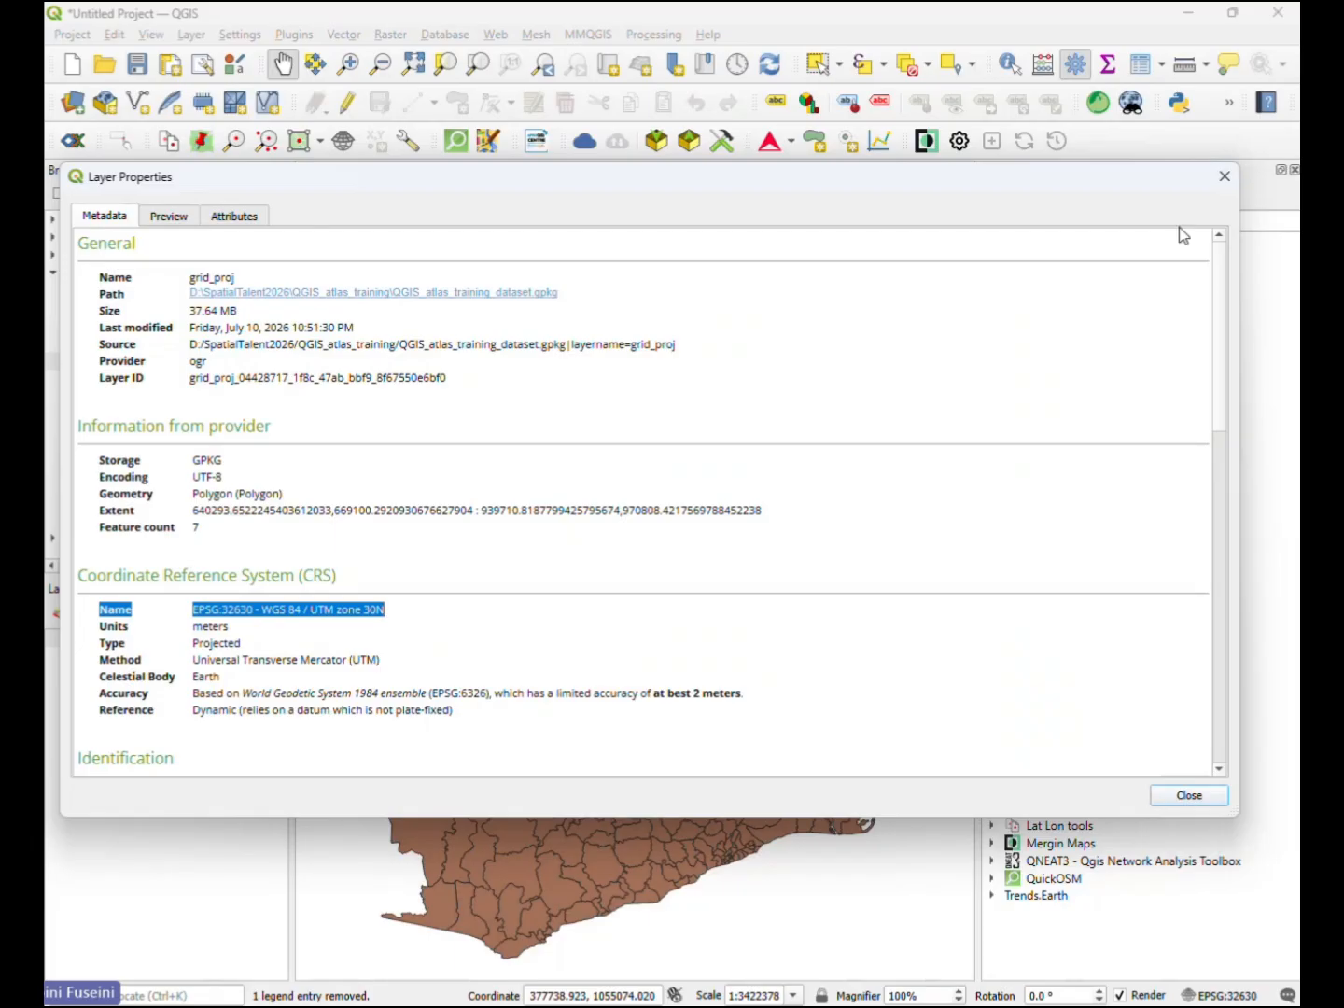
pyautogui.click(1224, 179)
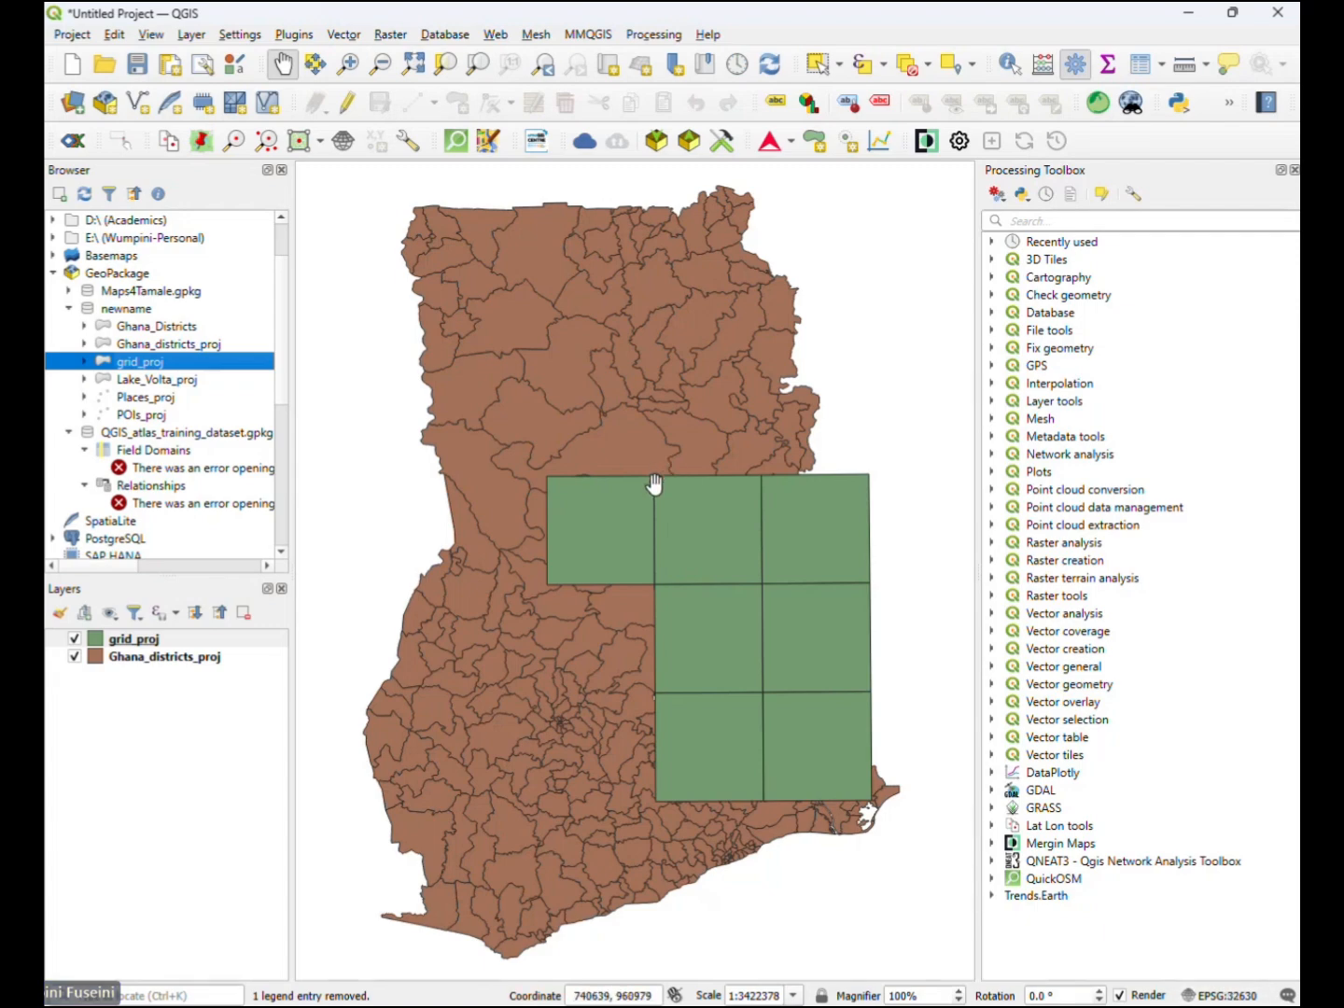
# - Add the Lake_Volta_proj, Places_proj and POIs_proj layers from the newname connection to the map
pyautogui.click(181, 382)
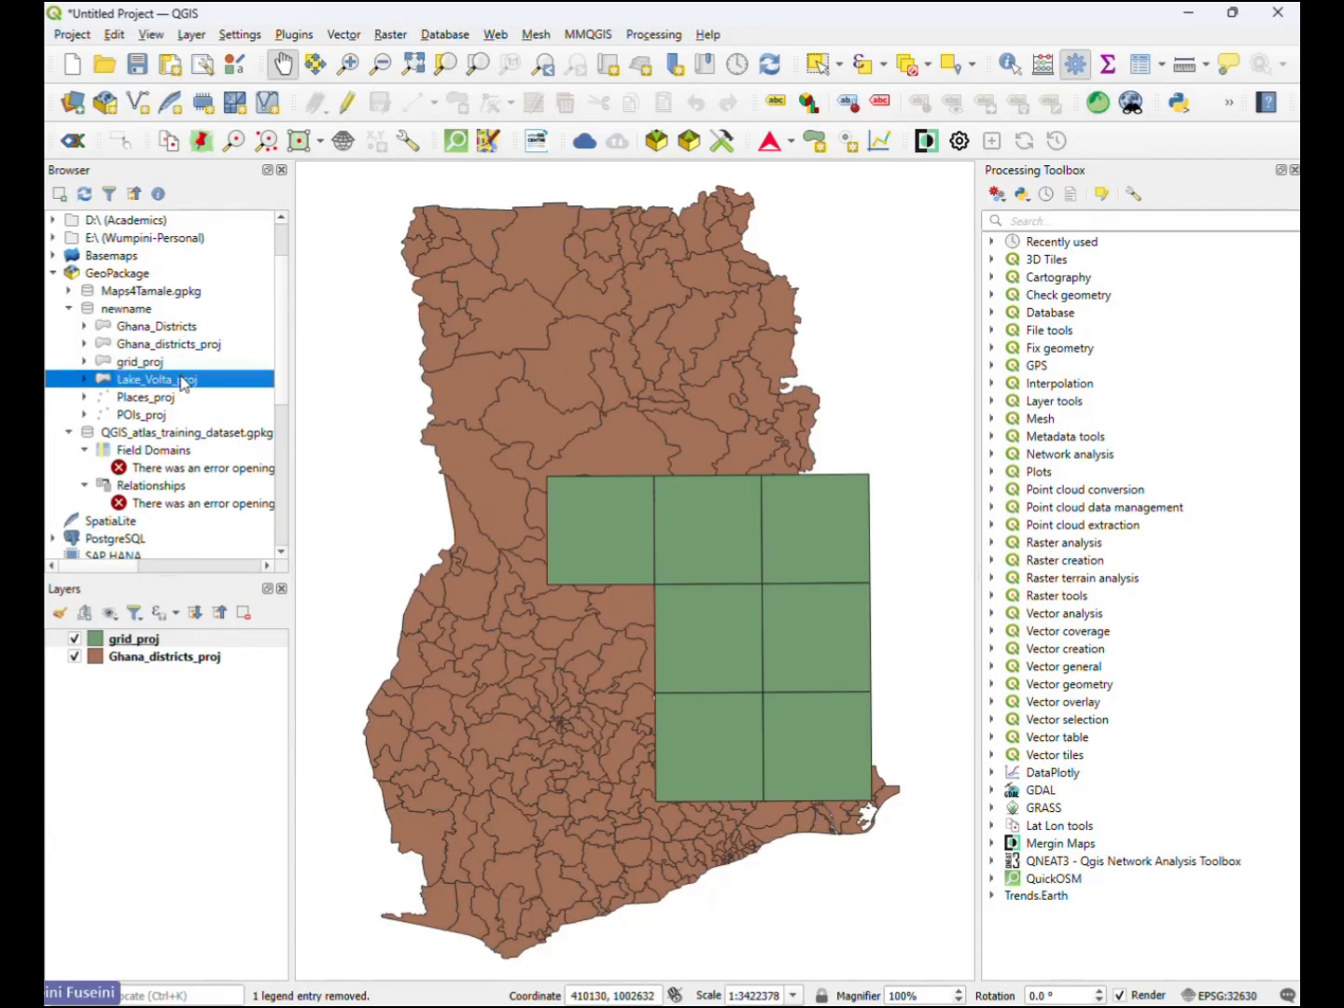
pyautogui.doubleClick(187, 382)
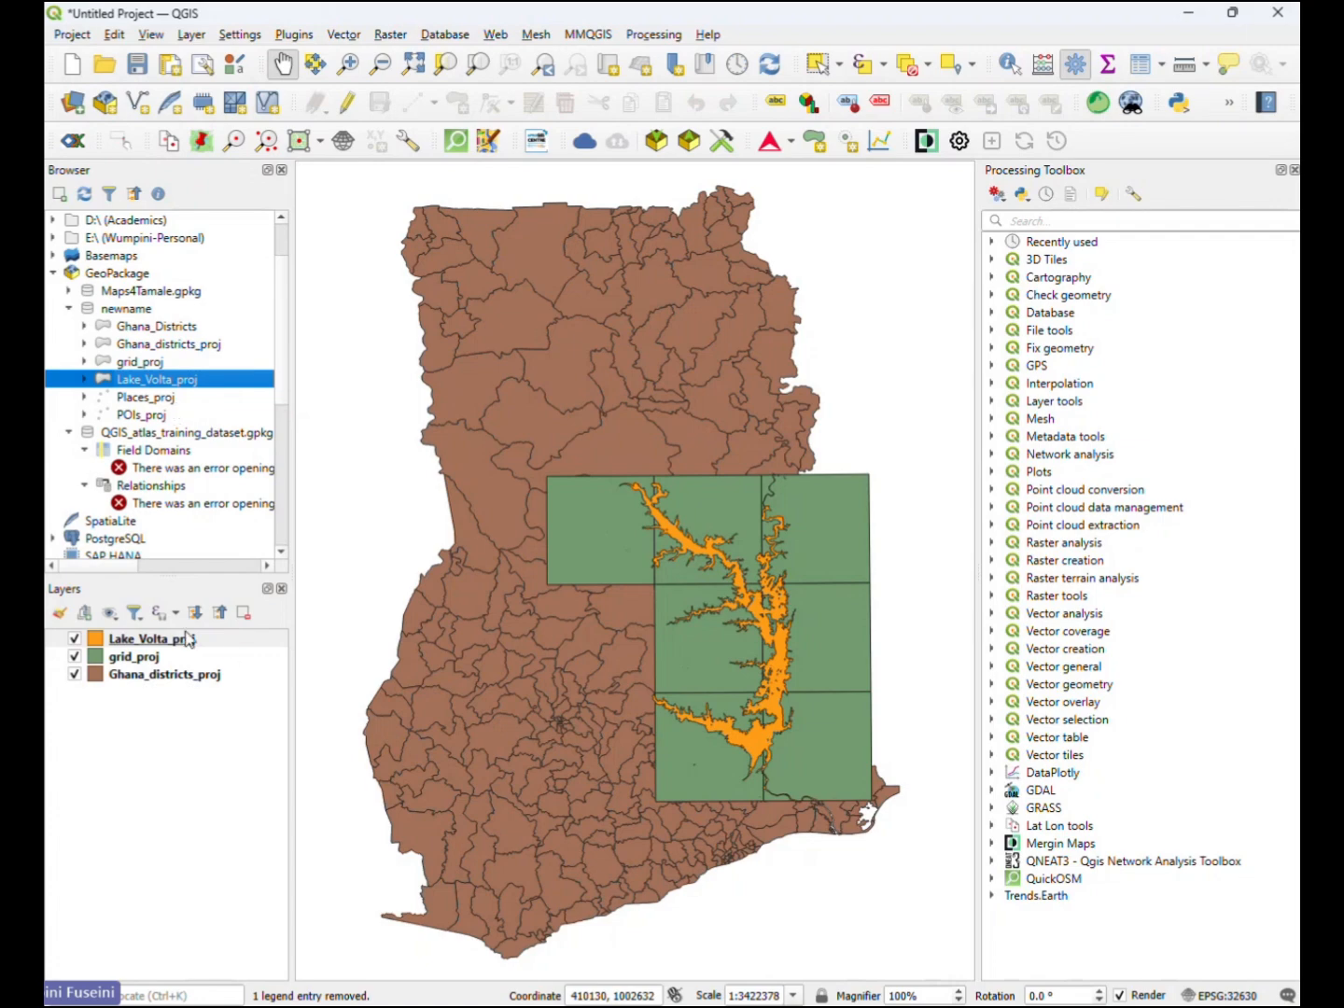
pyautogui.moveTo(187, 641); pyautogui.dragTo(188, 659)
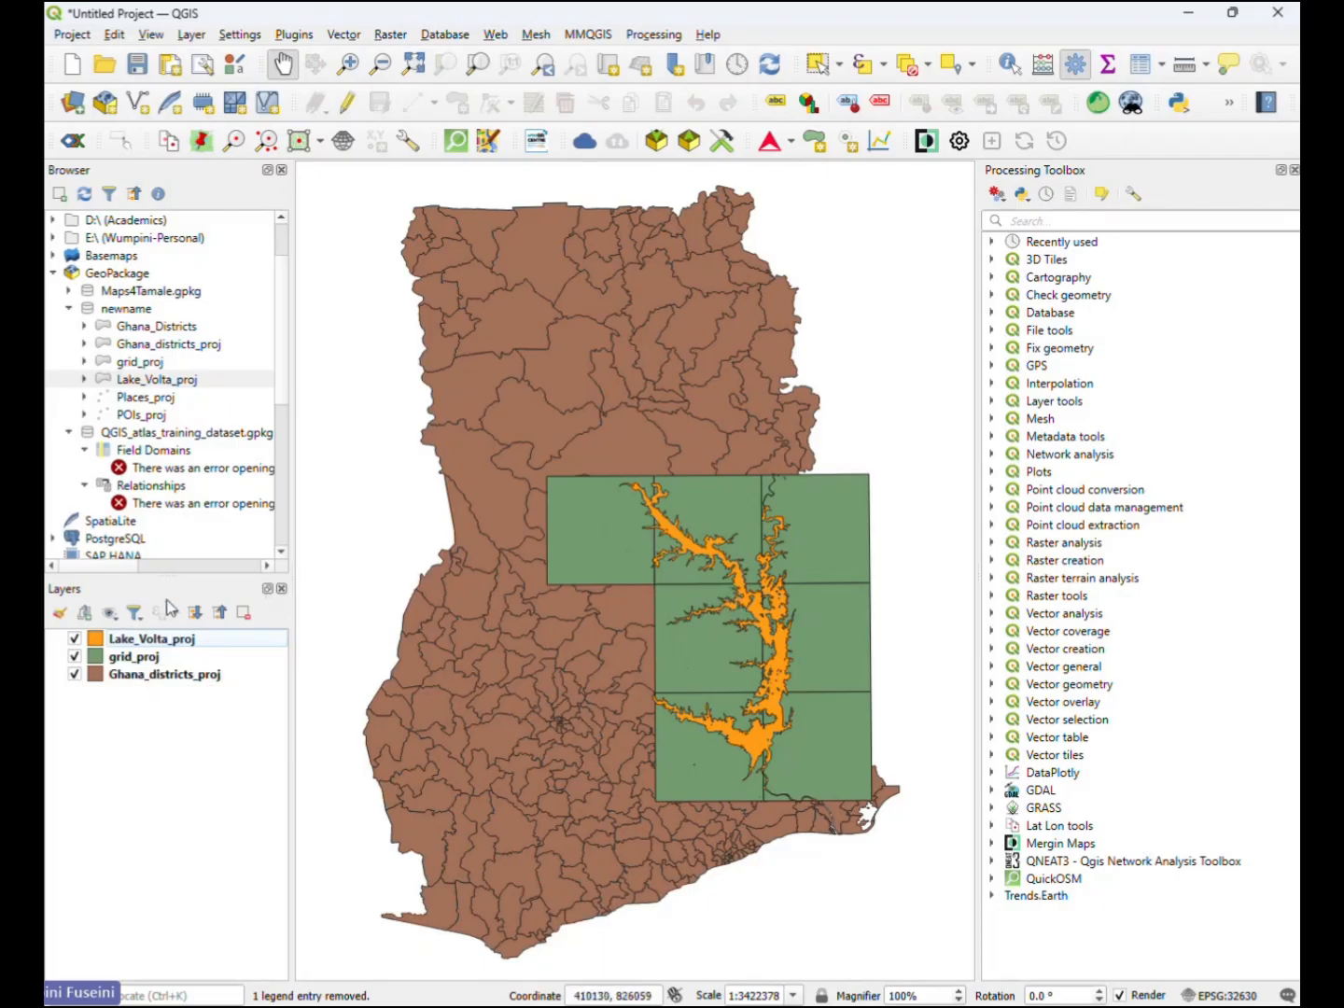
pyautogui.click(164, 400)
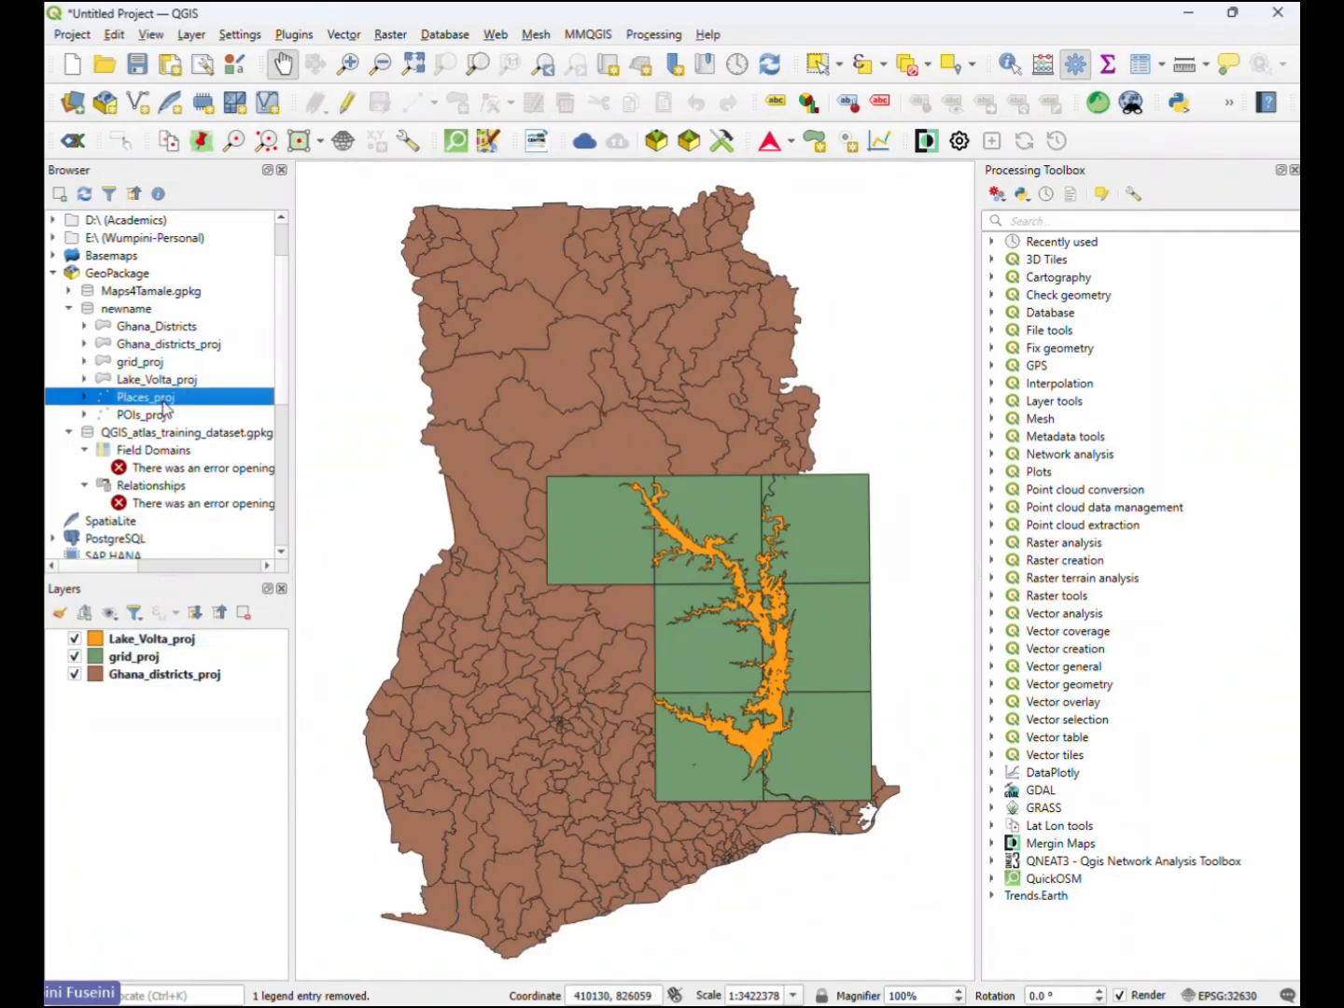
pyautogui.doubleClick(184, 399)
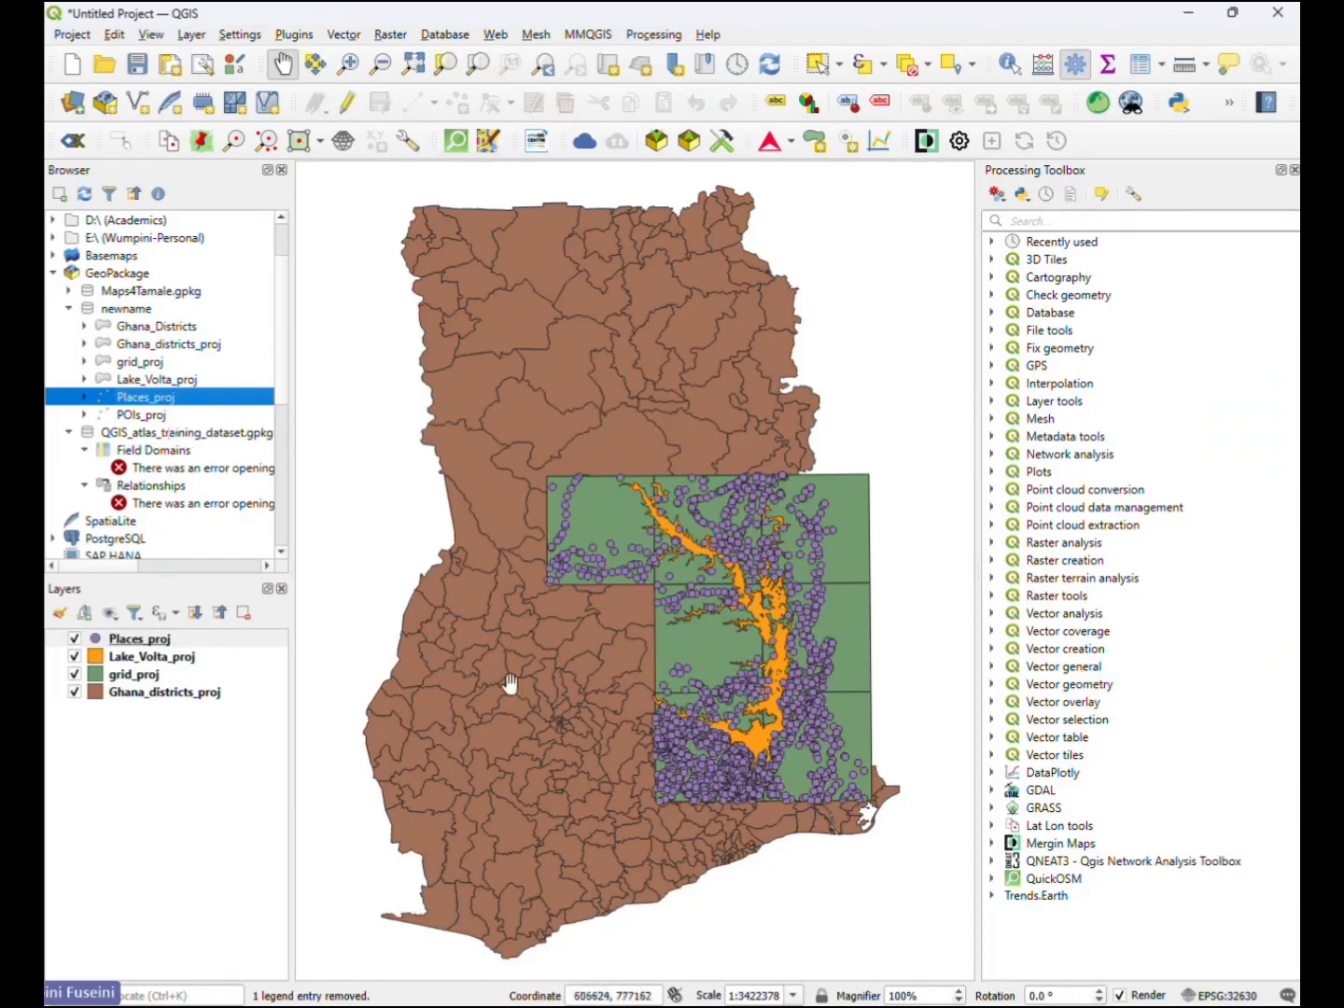
pyautogui.click(152, 417)
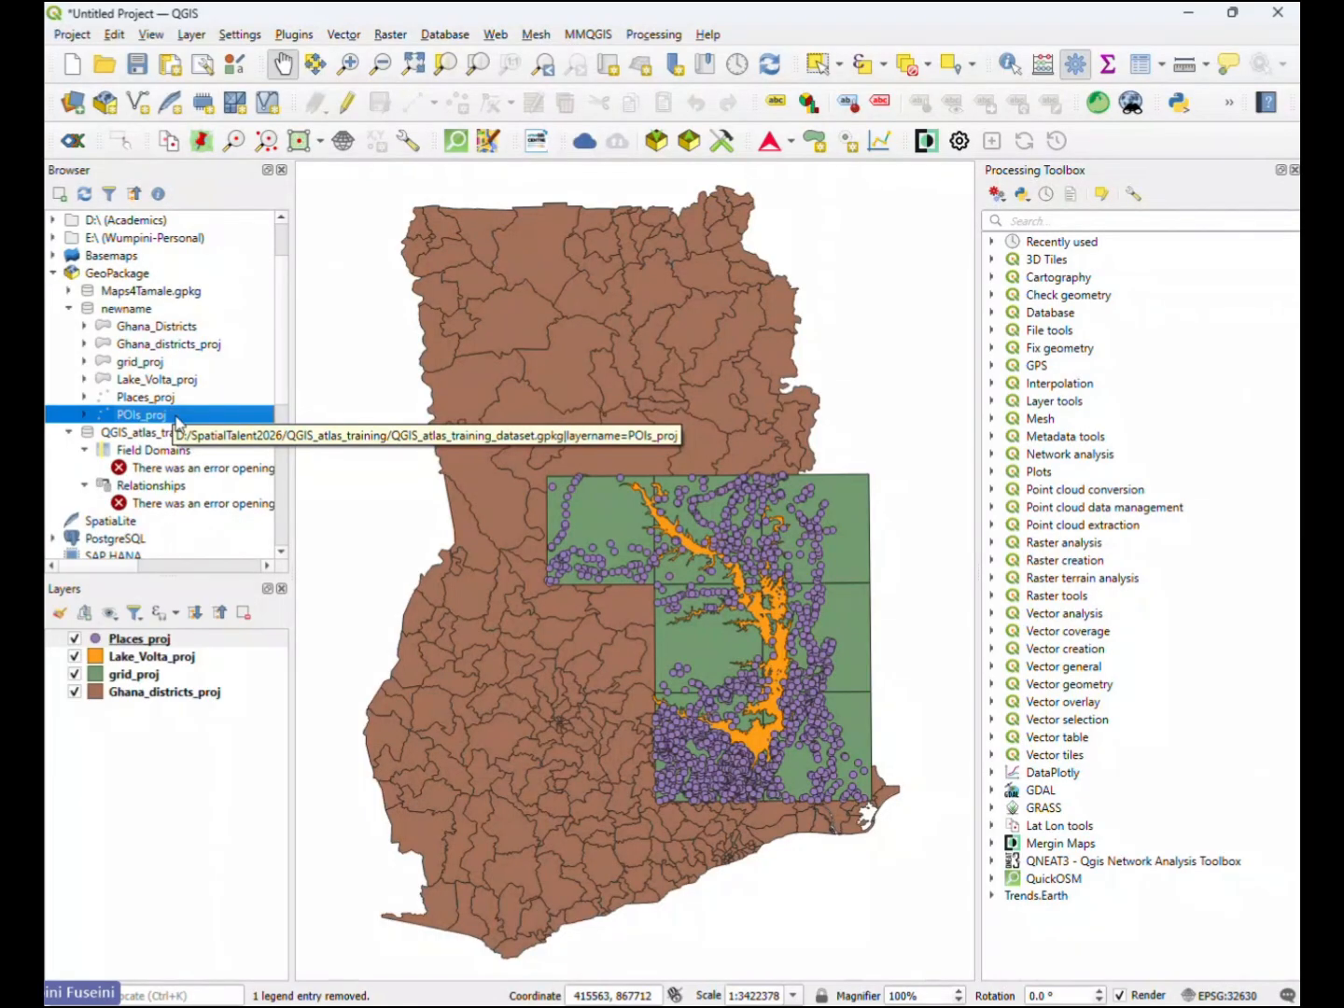
pyautogui.doubleClick(178, 419)
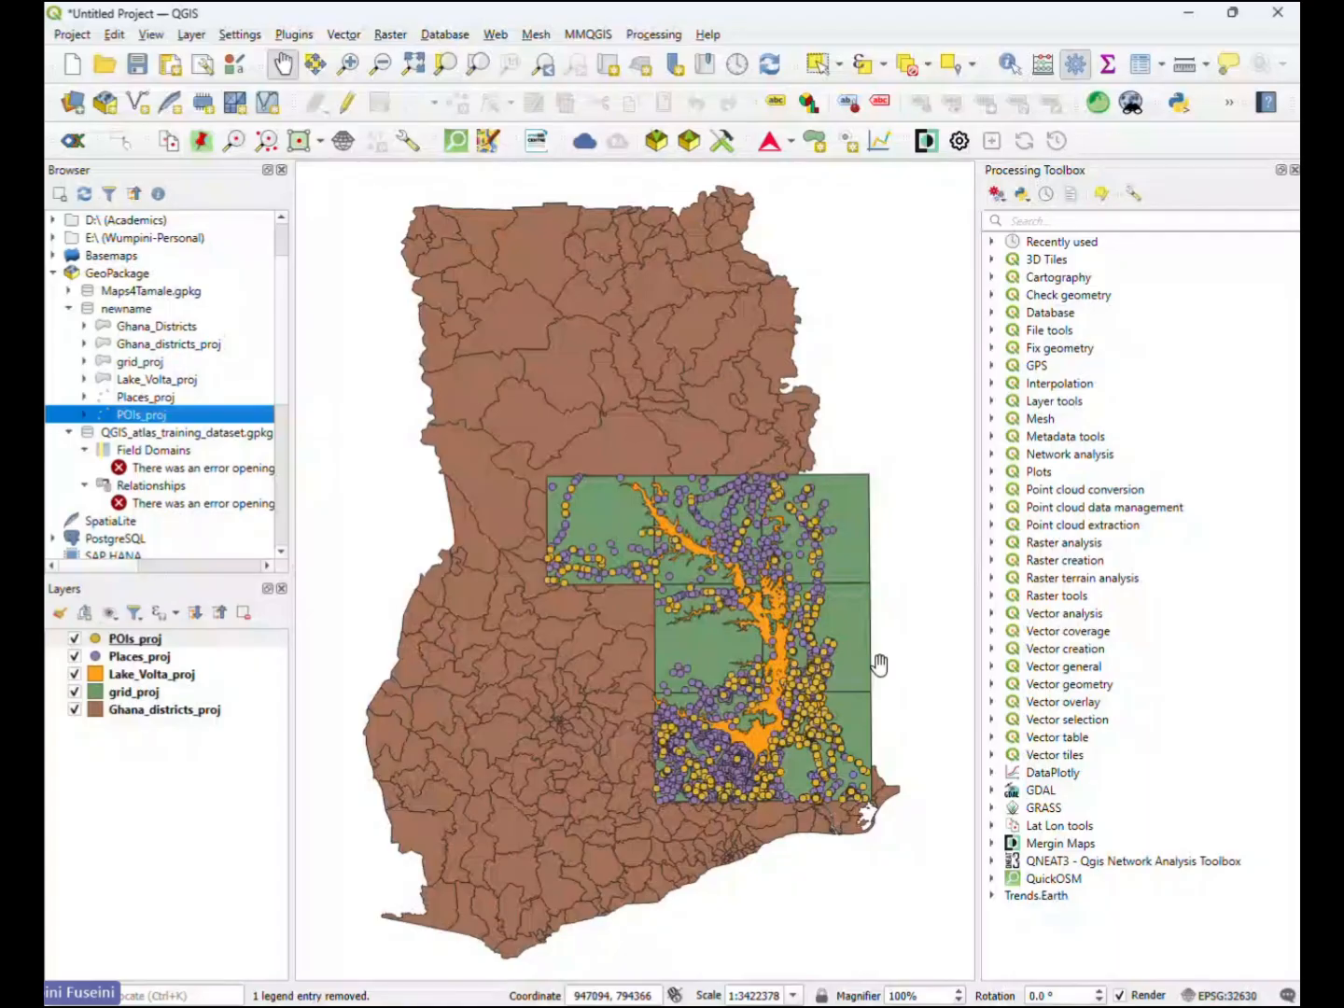
pyautogui.click(152, 797)
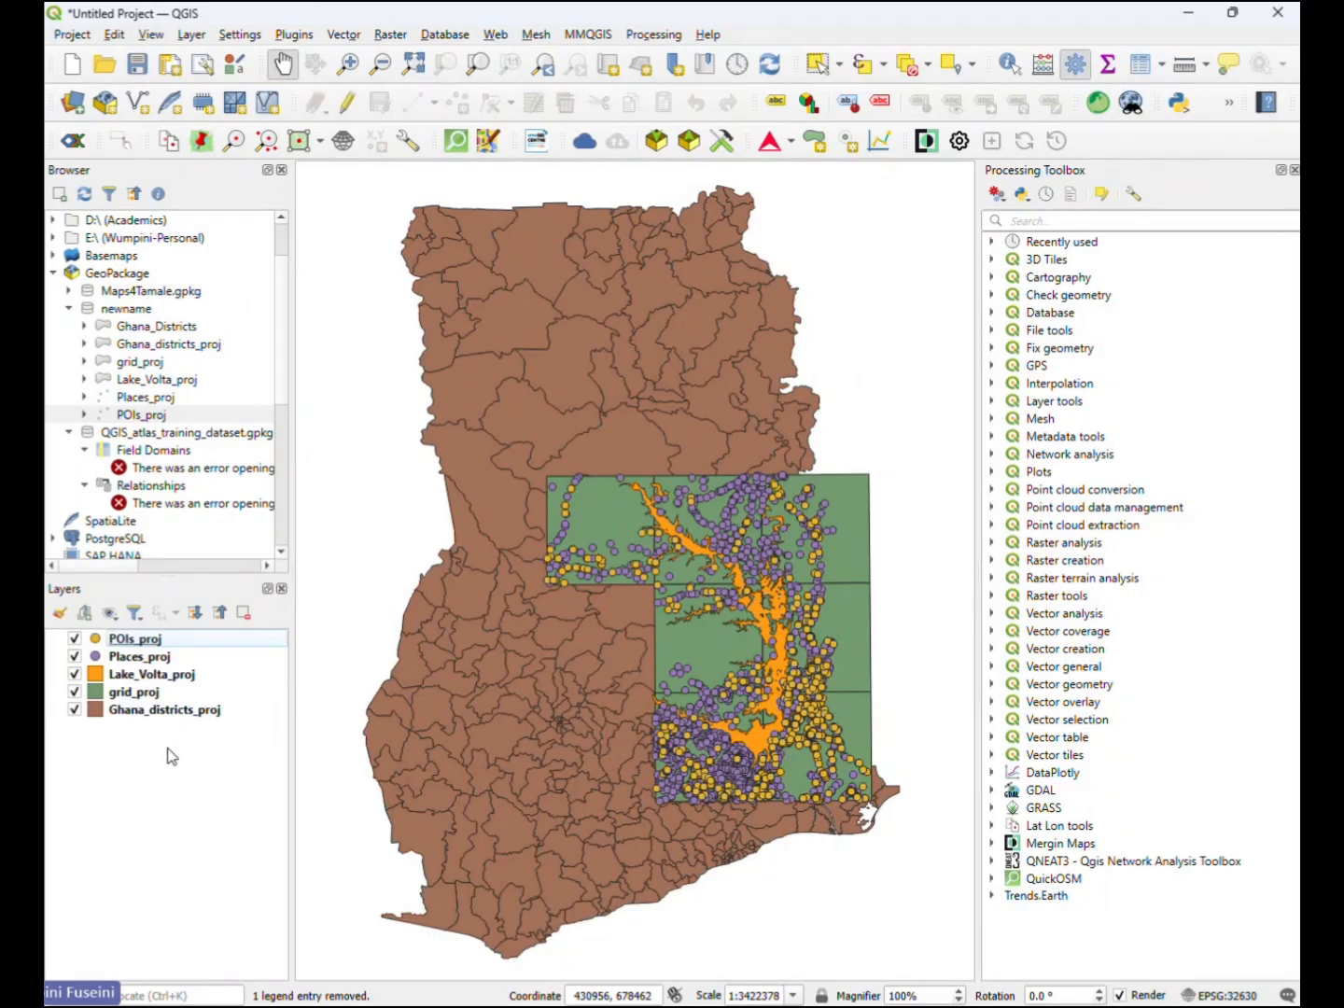
# - Create a layer group containing POIs_proj and name it Main Layers
pyautogui.click(154, 640)
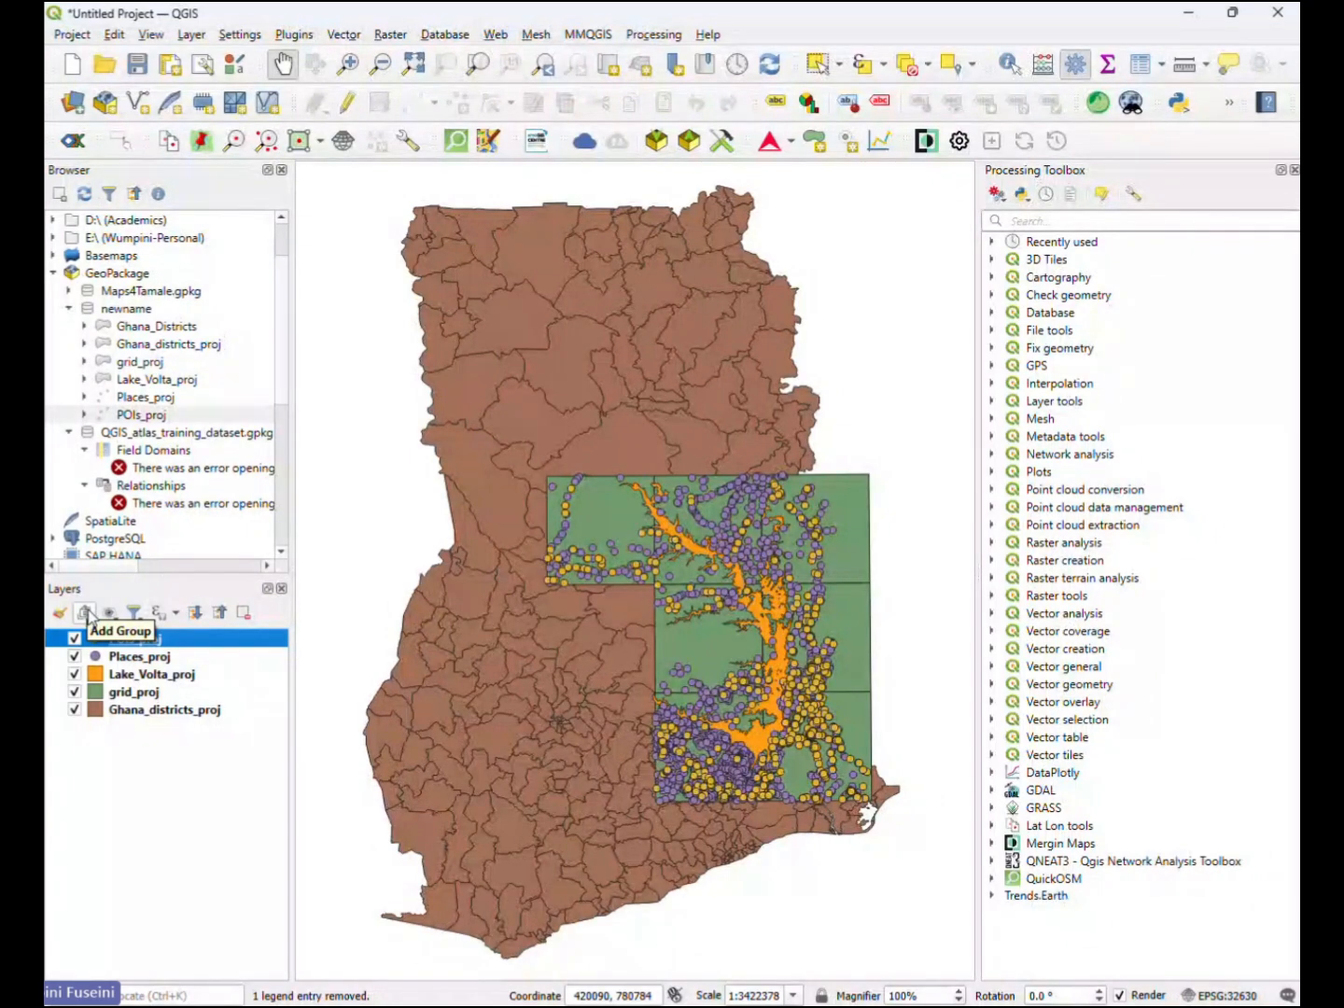
pyautogui.click(85, 614)
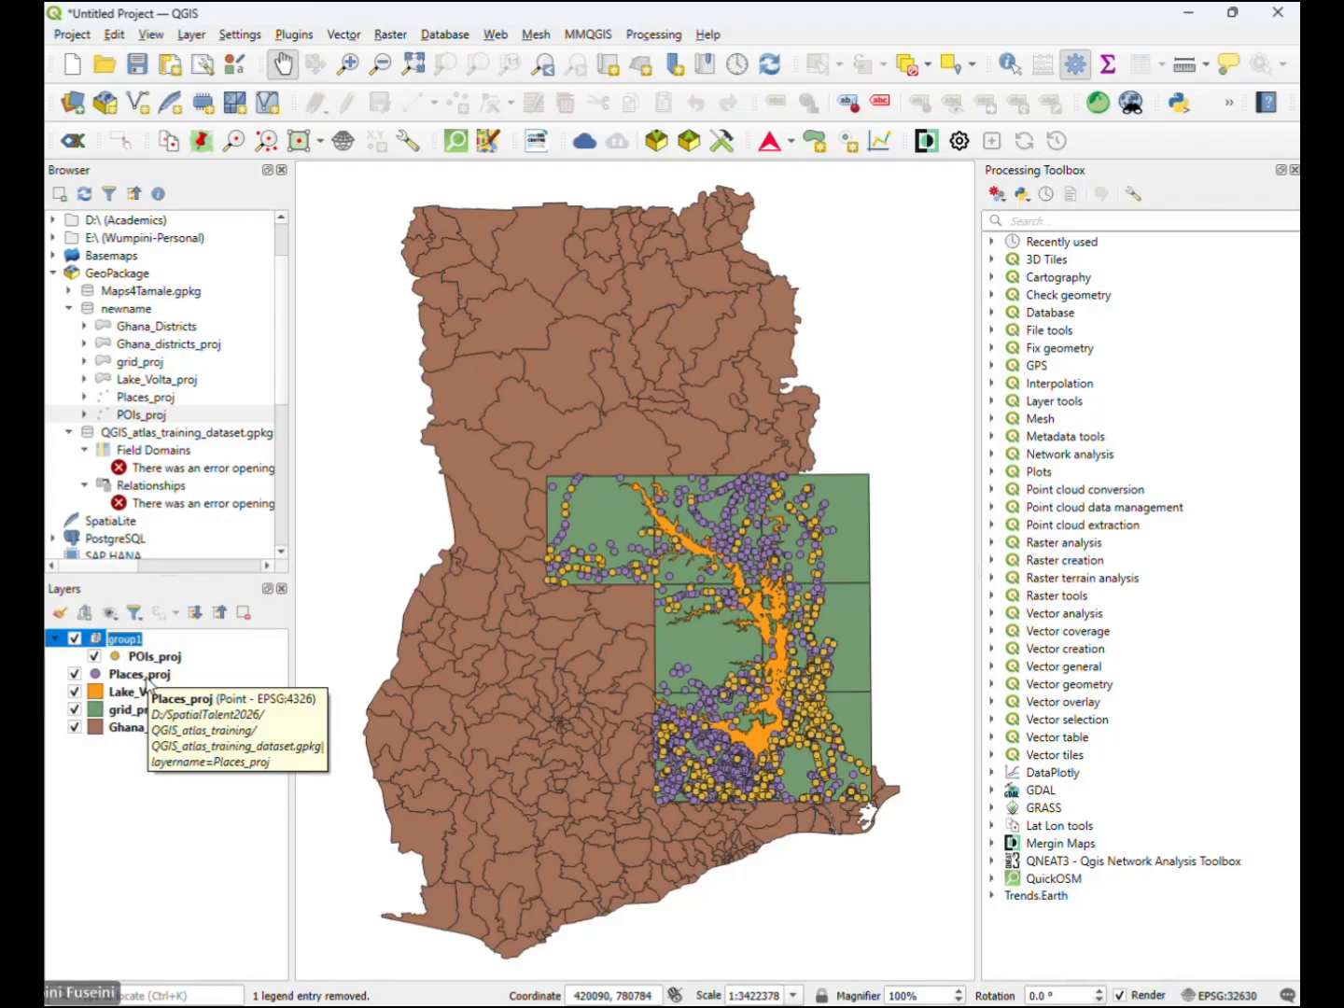
pyautogui.write('Main')
pyautogui.press('Return')
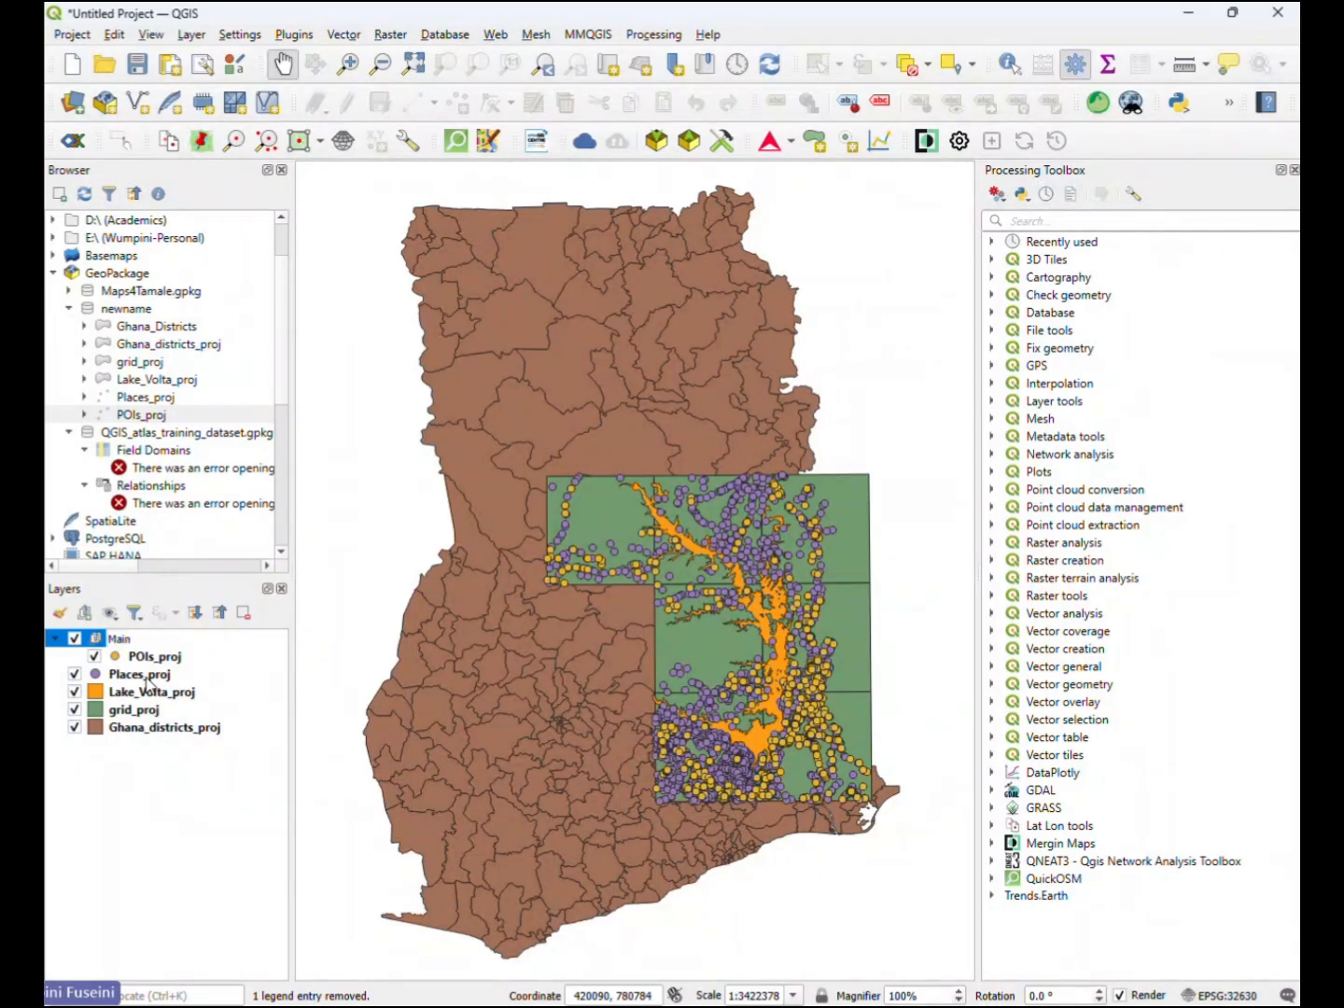
pyautogui.write('Pro')
pyautogui.press('BackSpace')
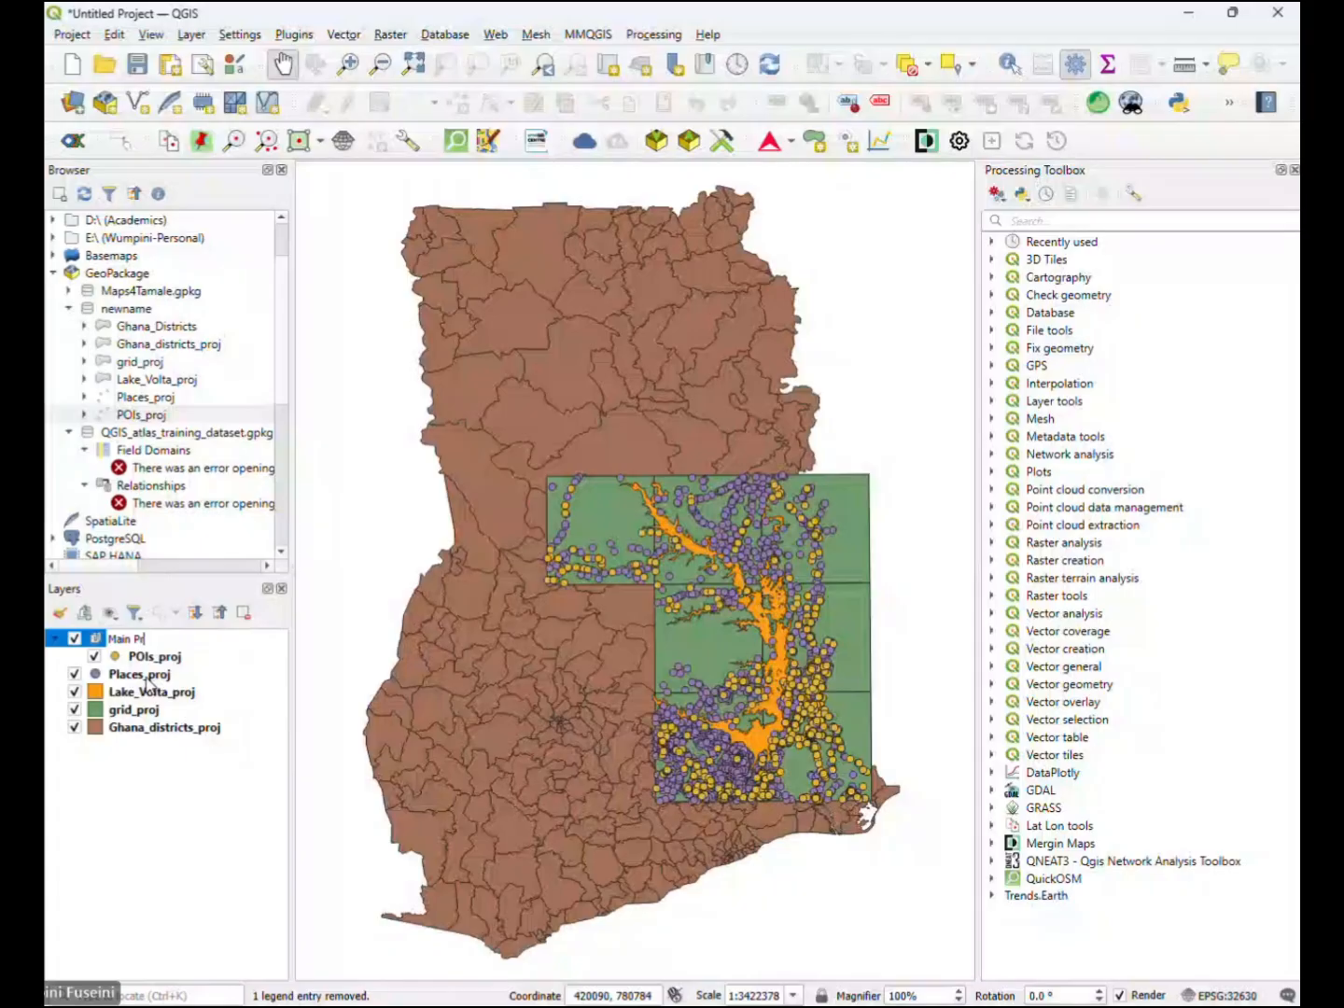
pyautogui.press('BackSpace')
pyautogui.press('BackSpace')
pyautogui.write('Layers')
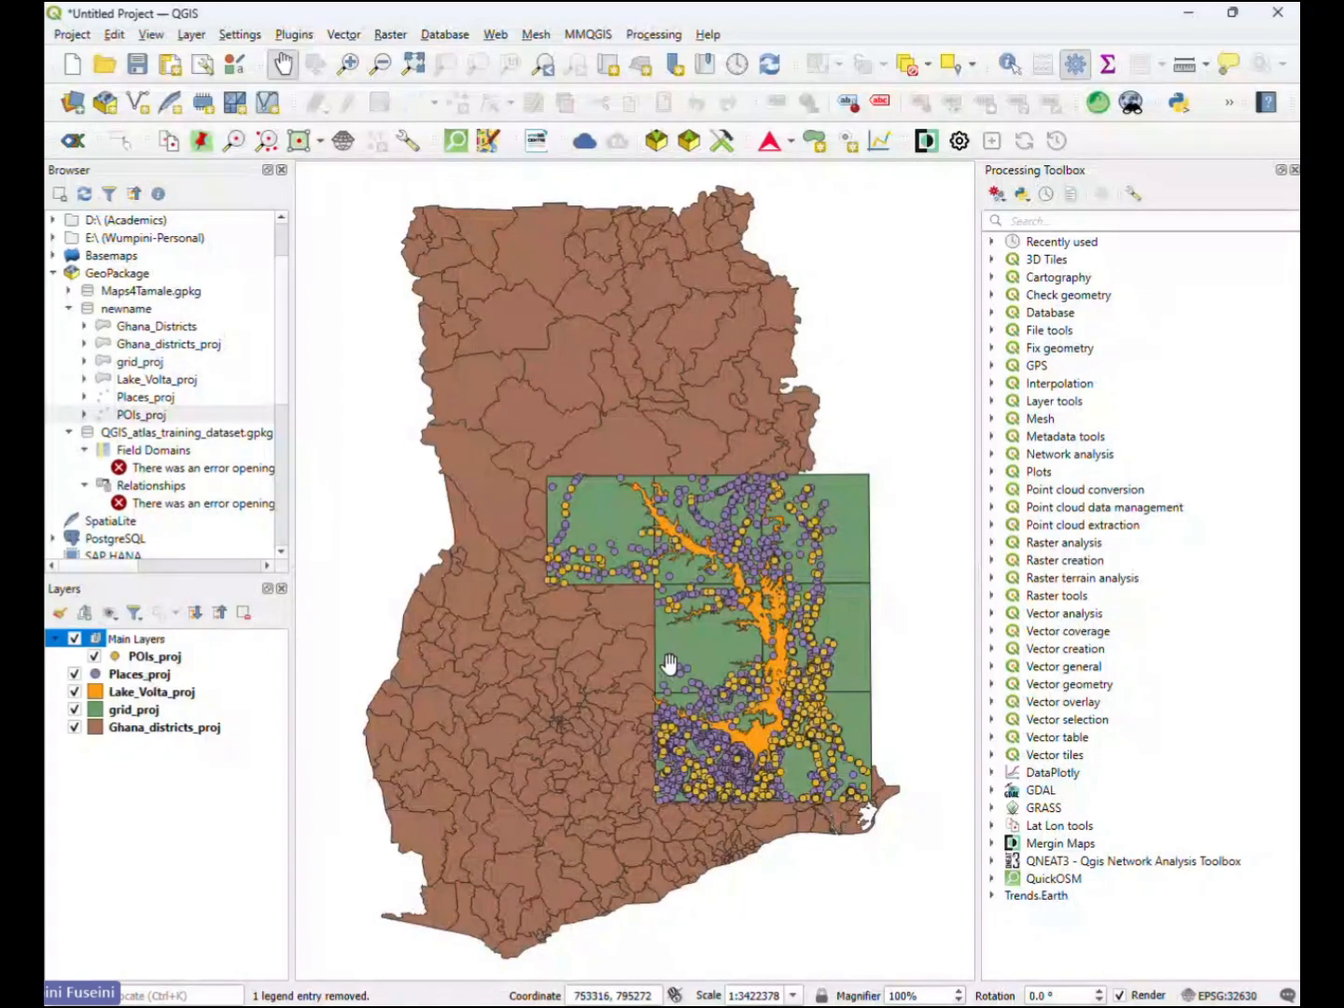
# - Move Places_proj, Lake_Volta_proj, grid_proj and Ghana_districts_proj together into the Main Layers group, above POIs_proj
pyautogui.click(177, 676)
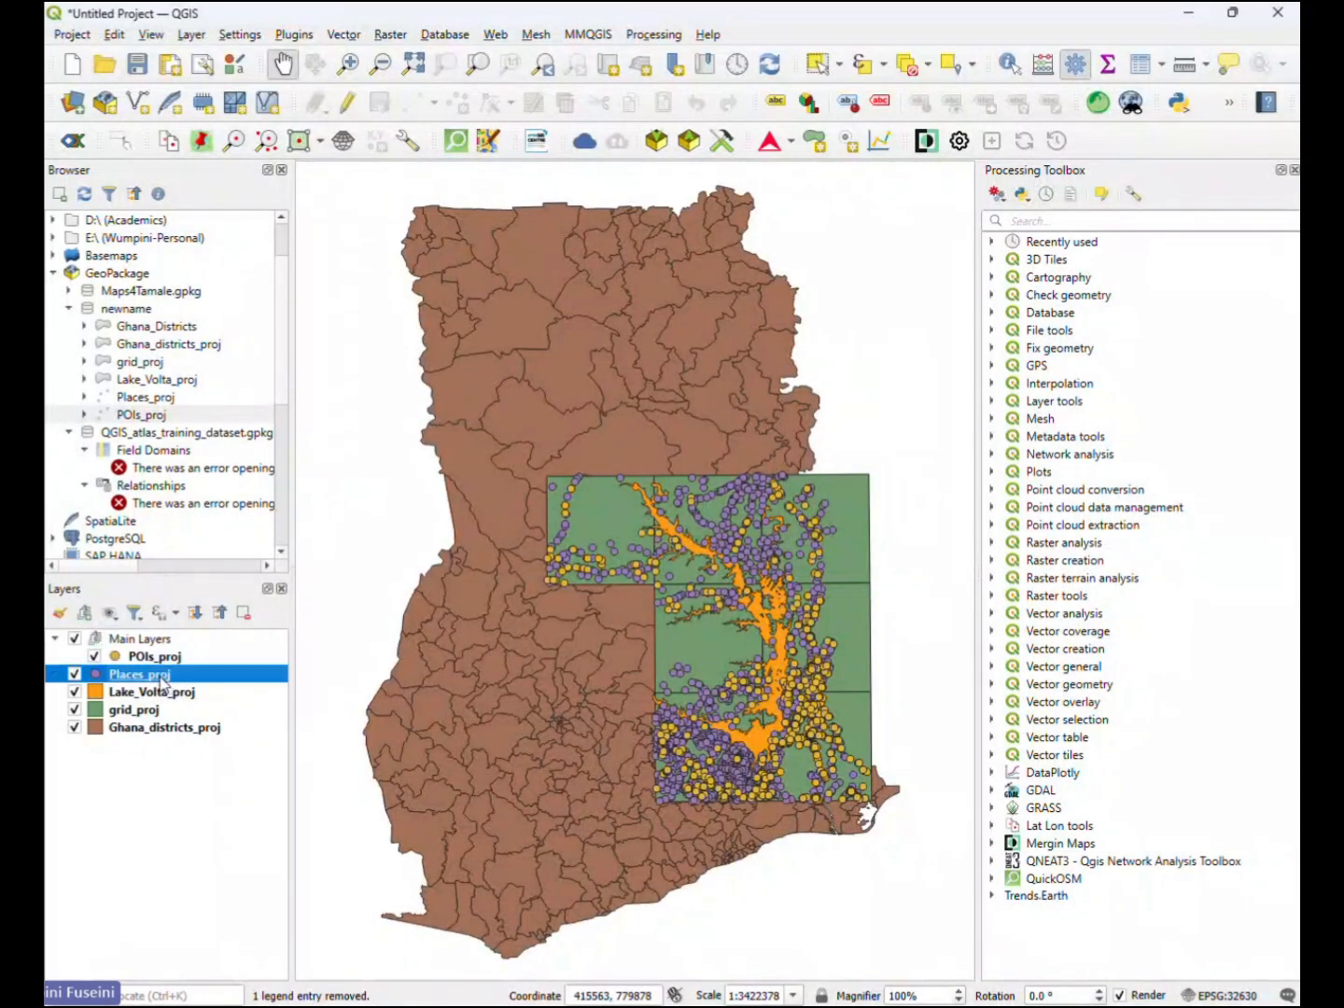
pyautogui.keyDown('shift'); pyautogui.click(155, 729); pyautogui.keyUp('shift')
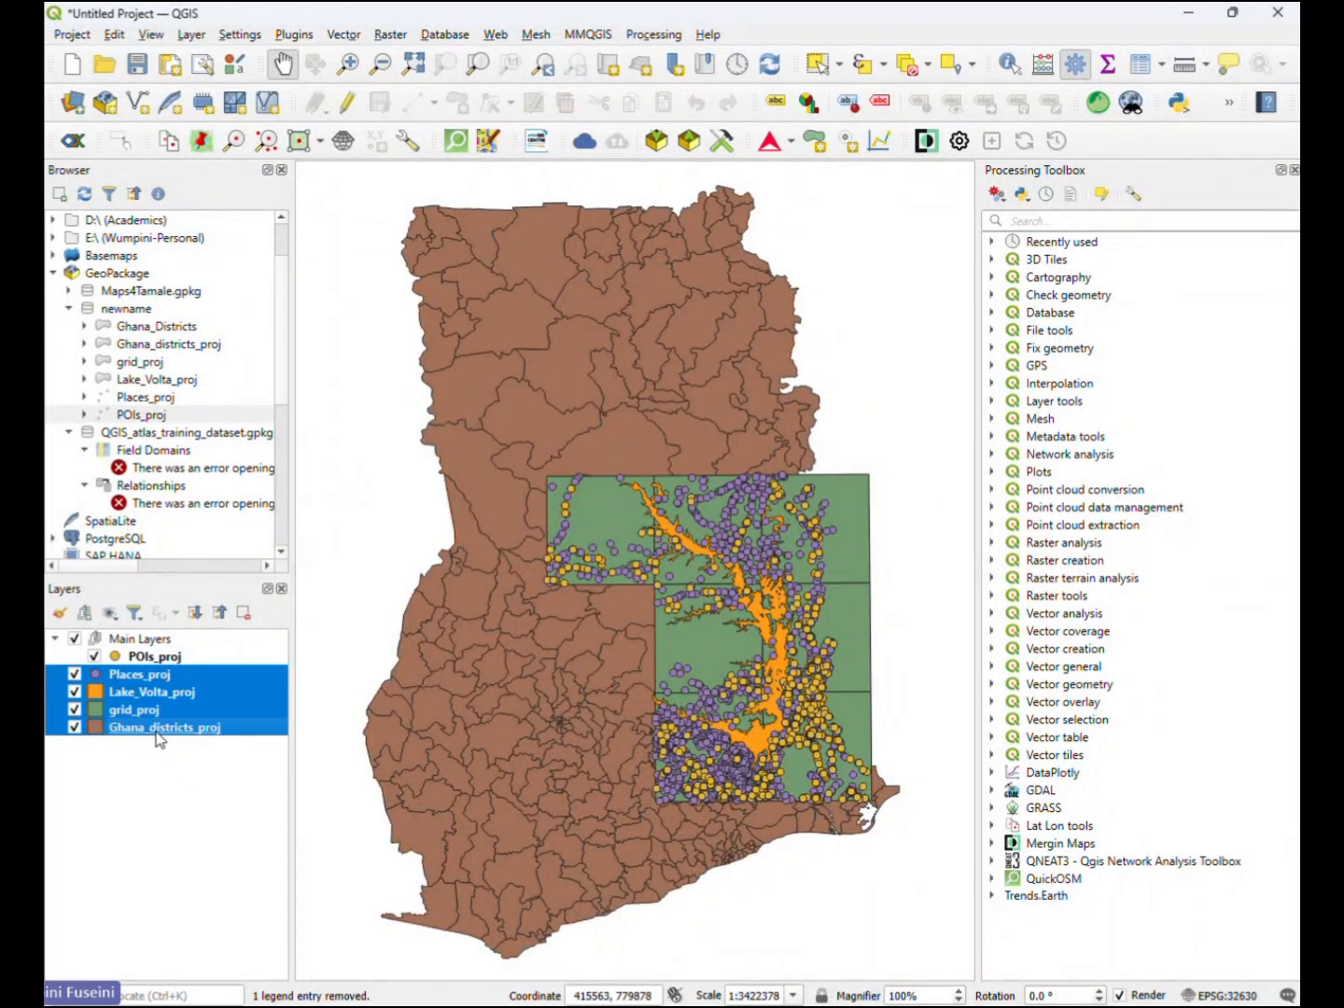
pyautogui.moveTo(156, 702); pyautogui.dragTo(189, 660)
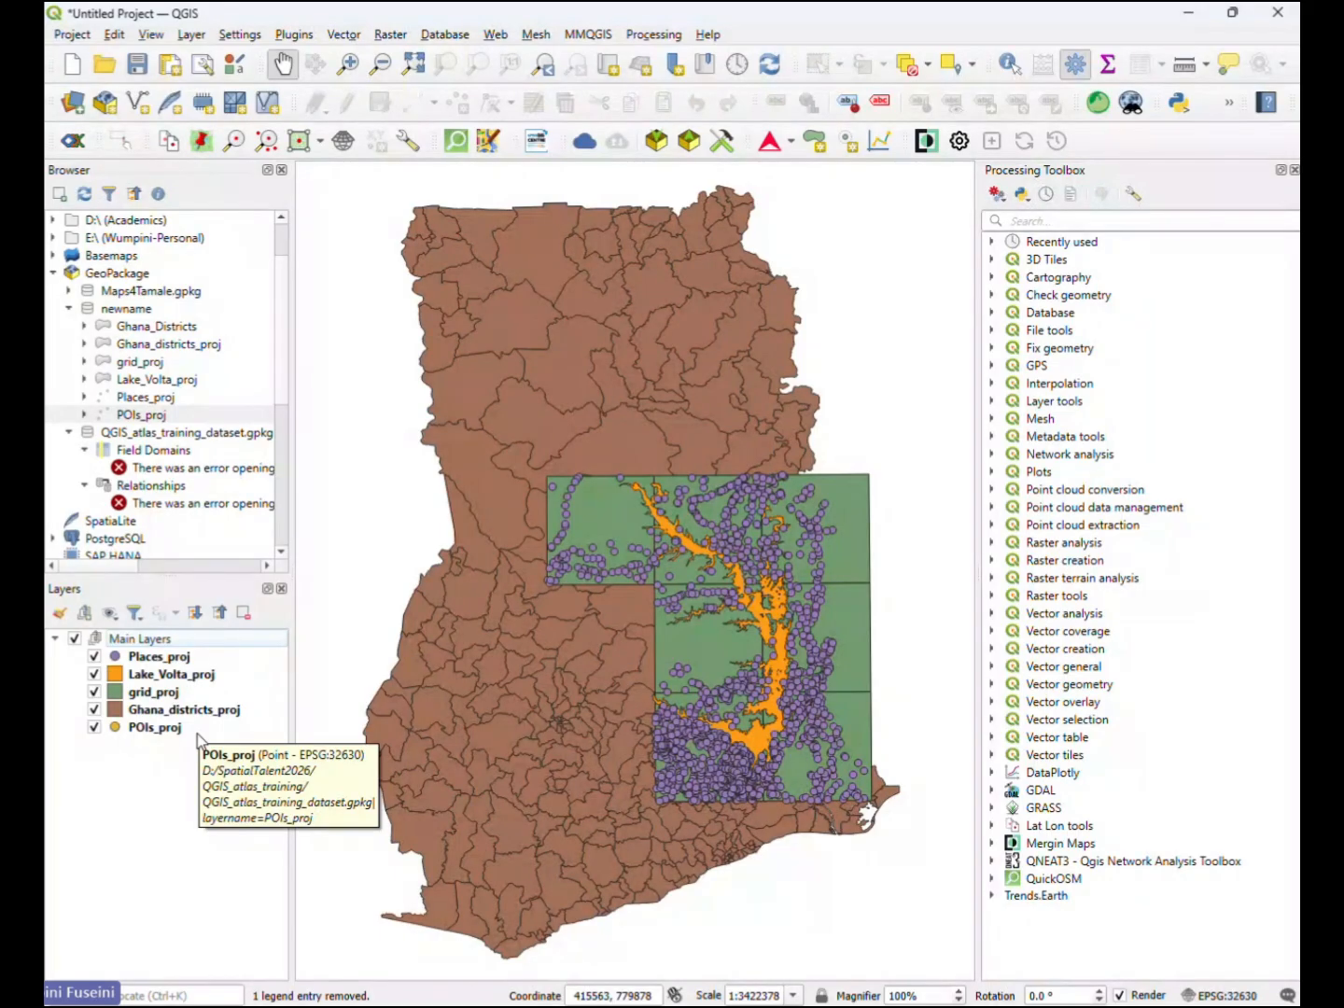
# - Turn the visibility of the Main Layers group off and back on
pyautogui.click(74, 641)
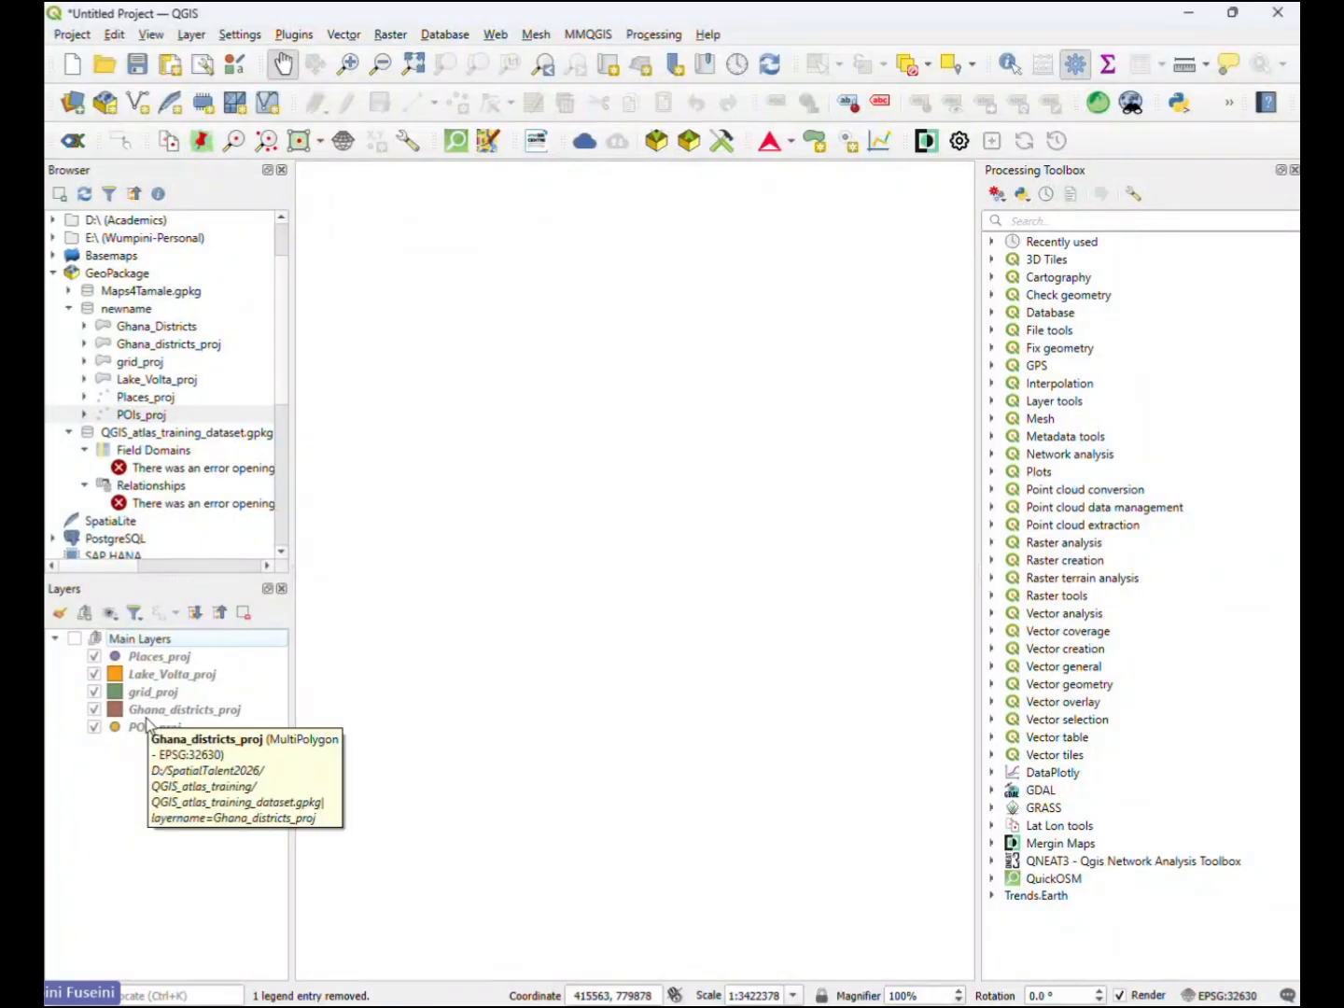
pyautogui.click(75, 639)
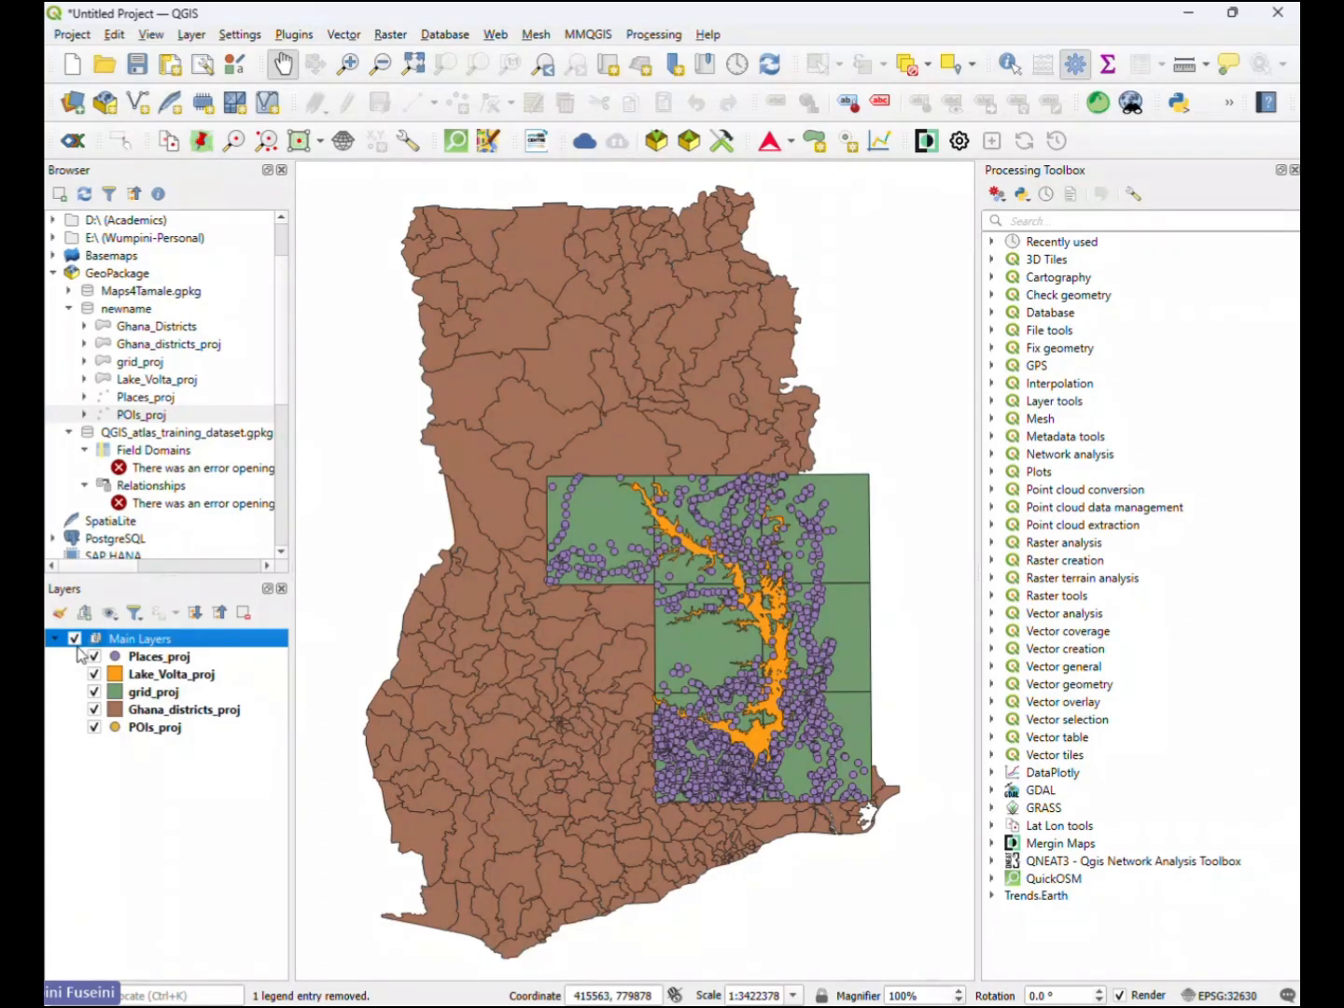
pyautogui.click(169, 785)
pyautogui.rightClick(147, 761)
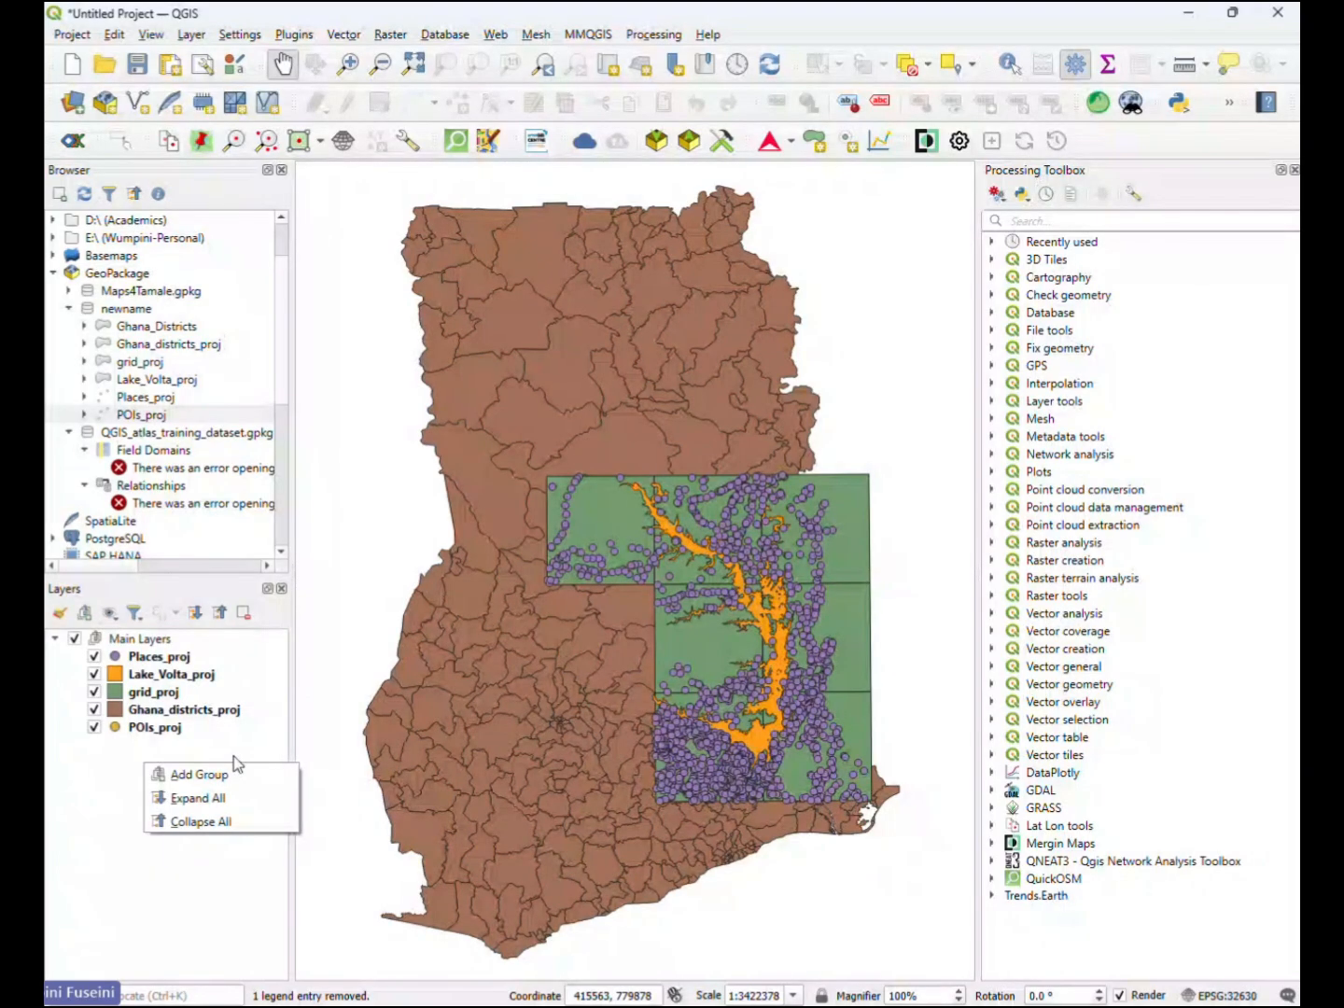
pyautogui.click(118, 768)
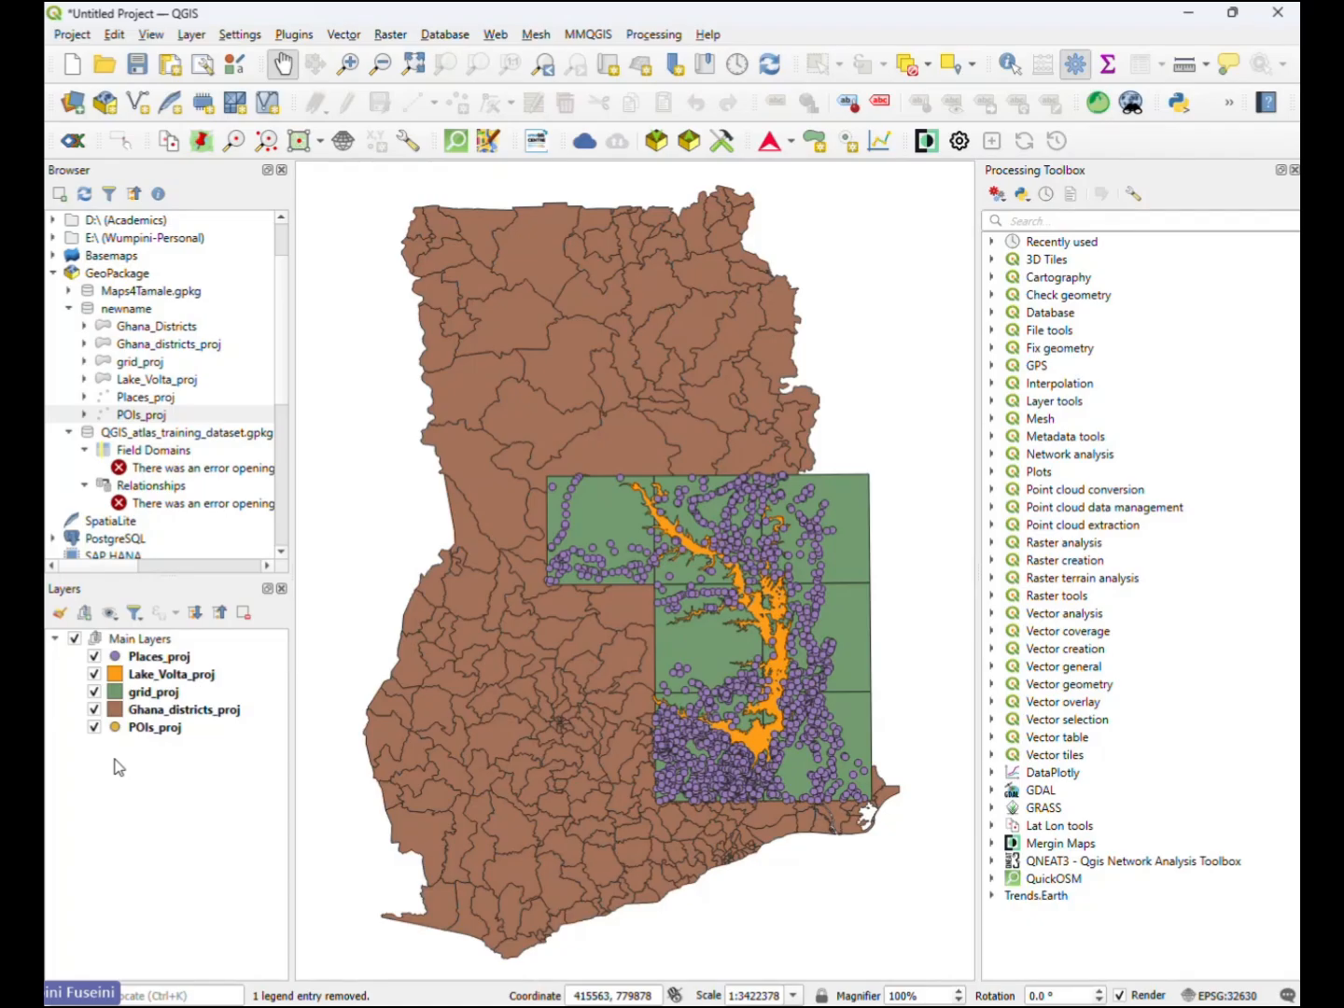
# - Move the POIs_proj layer to the top of the Main Layers group, above Places_proj
pyautogui.click(150, 639)
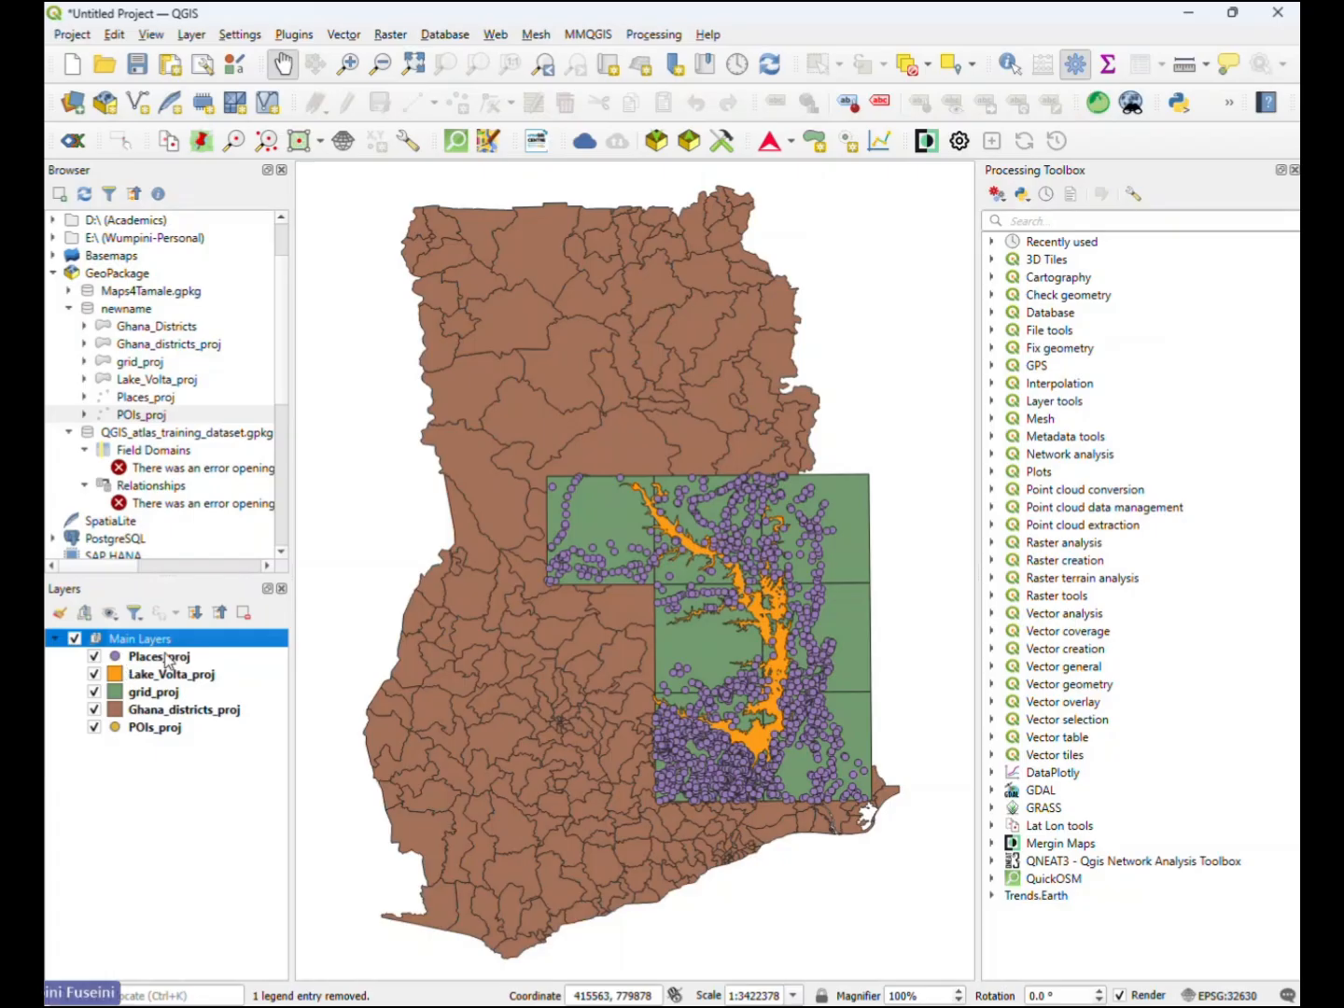
pyautogui.click(155, 658)
pyautogui.click(152, 729)
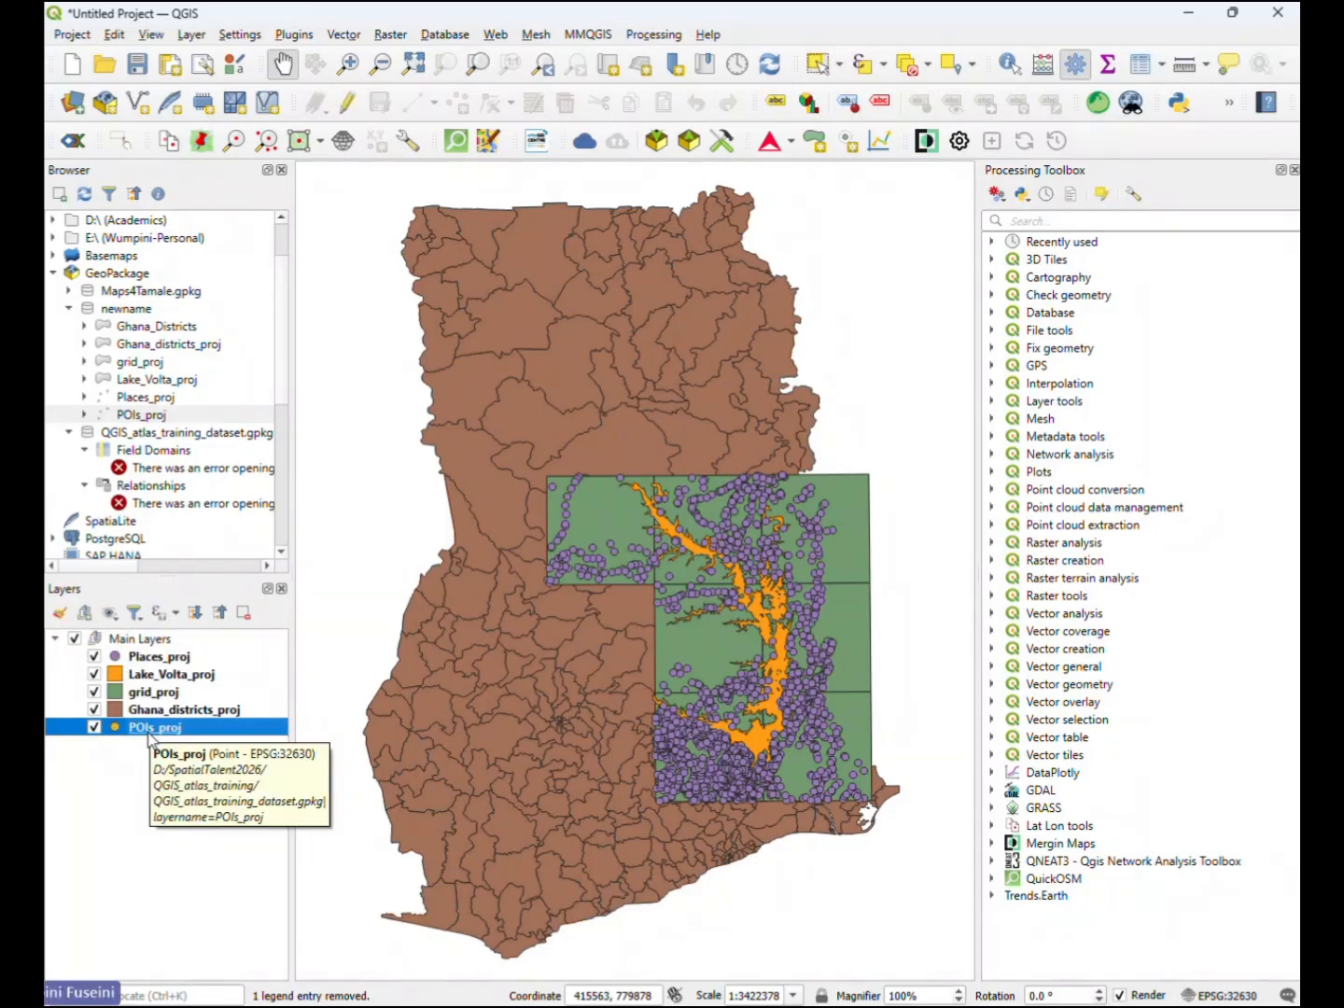
pyautogui.moveTo(148, 734); pyautogui.dragTo(152, 659)
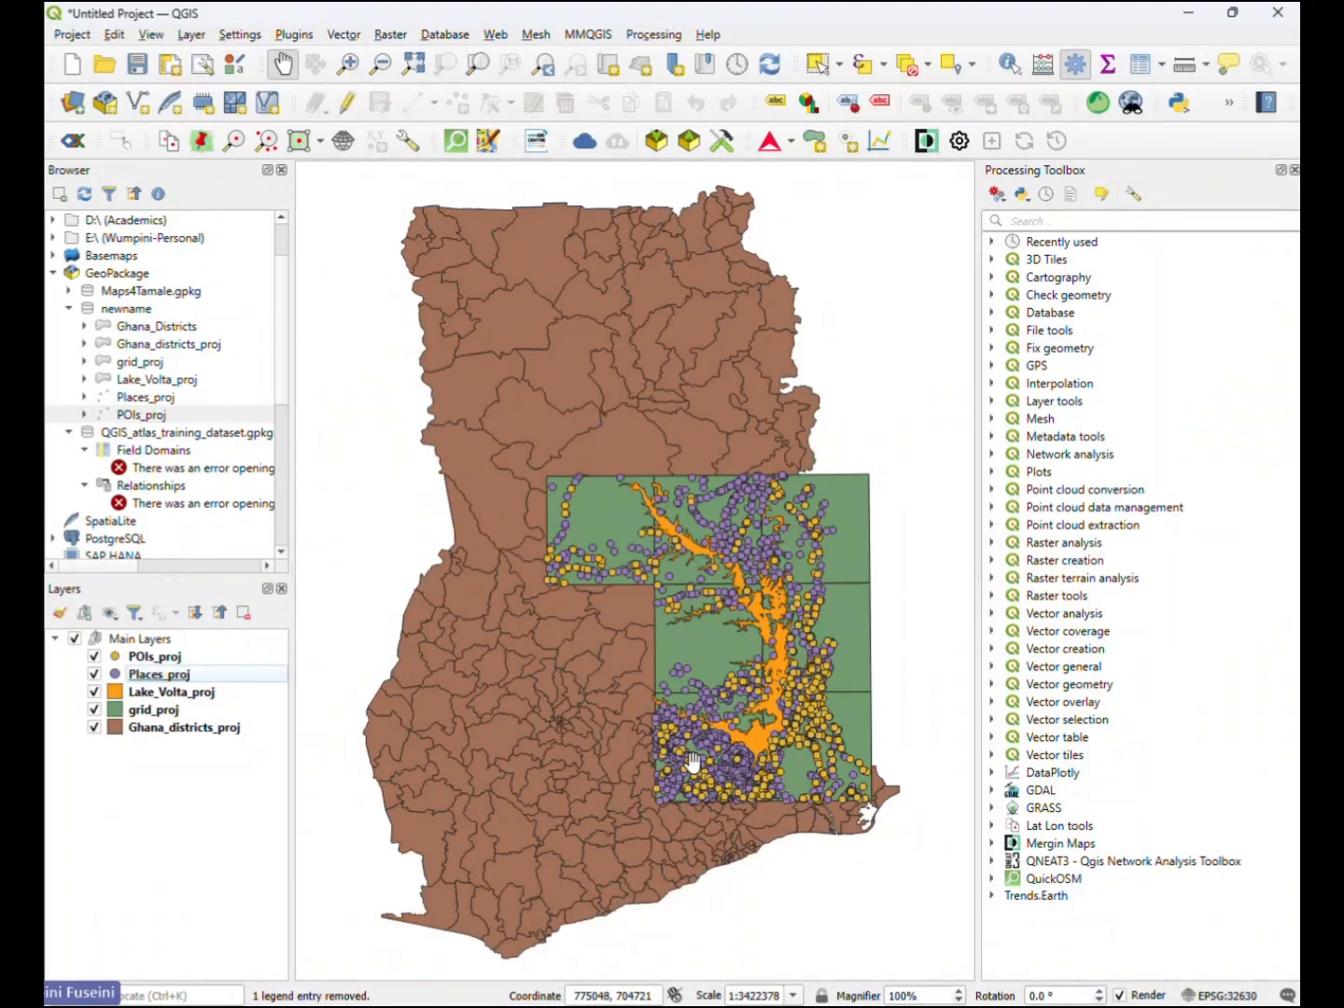
# - Examine how the POIs_proj and Places_proj points are distributed around Lake Volta, up close and across the whole grid
pyautogui.scroll(4, 811, 581)
pyautogui.moveTo(673, 542); pyautogui.dragTo(681, 724)
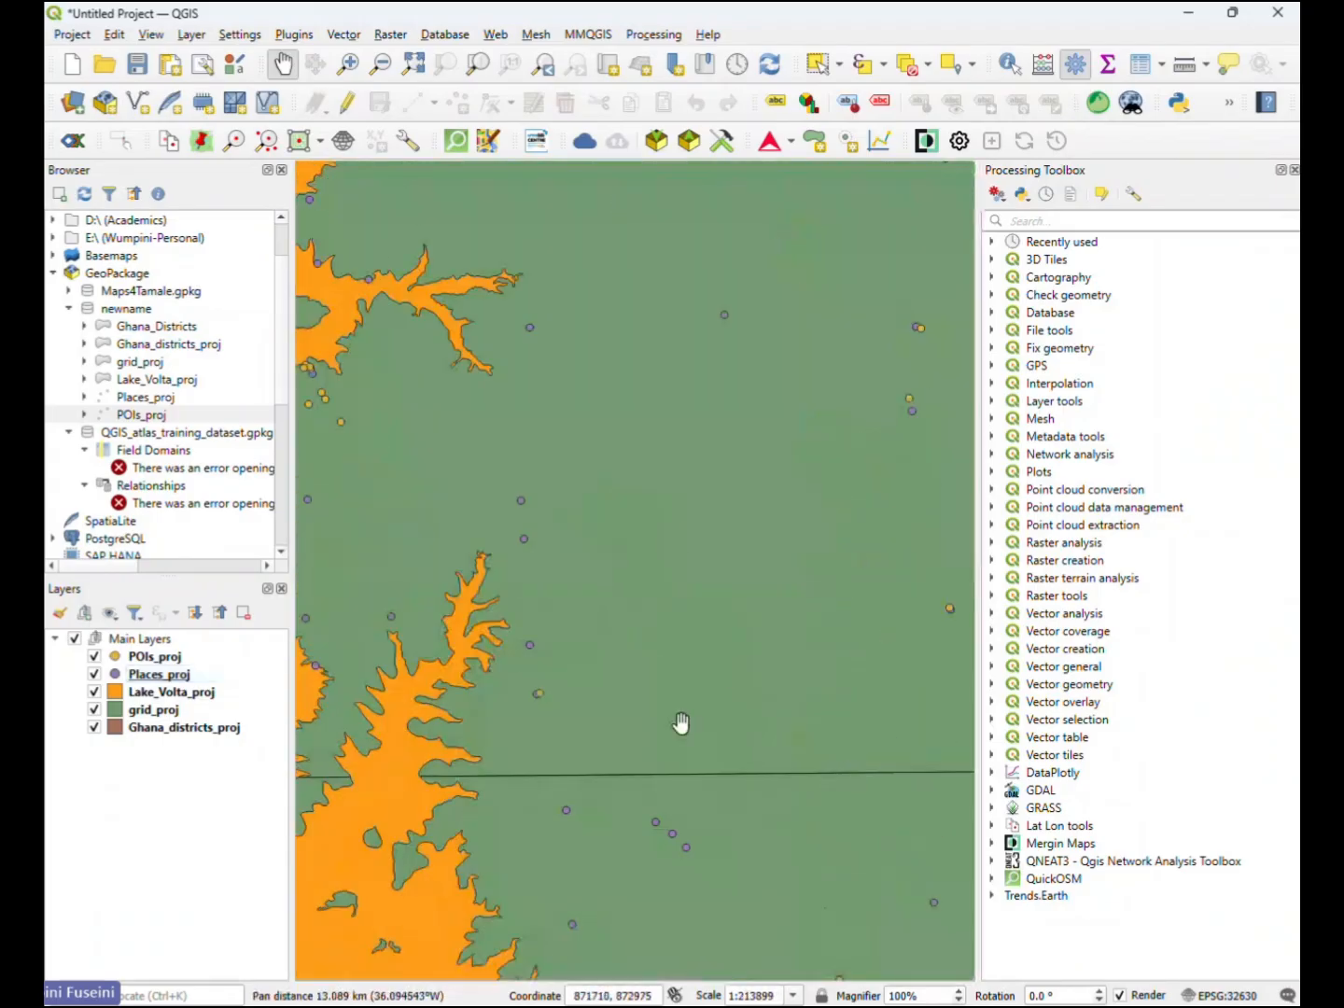
pyautogui.moveTo(365, 410); pyautogui.dragTo(671, 486)
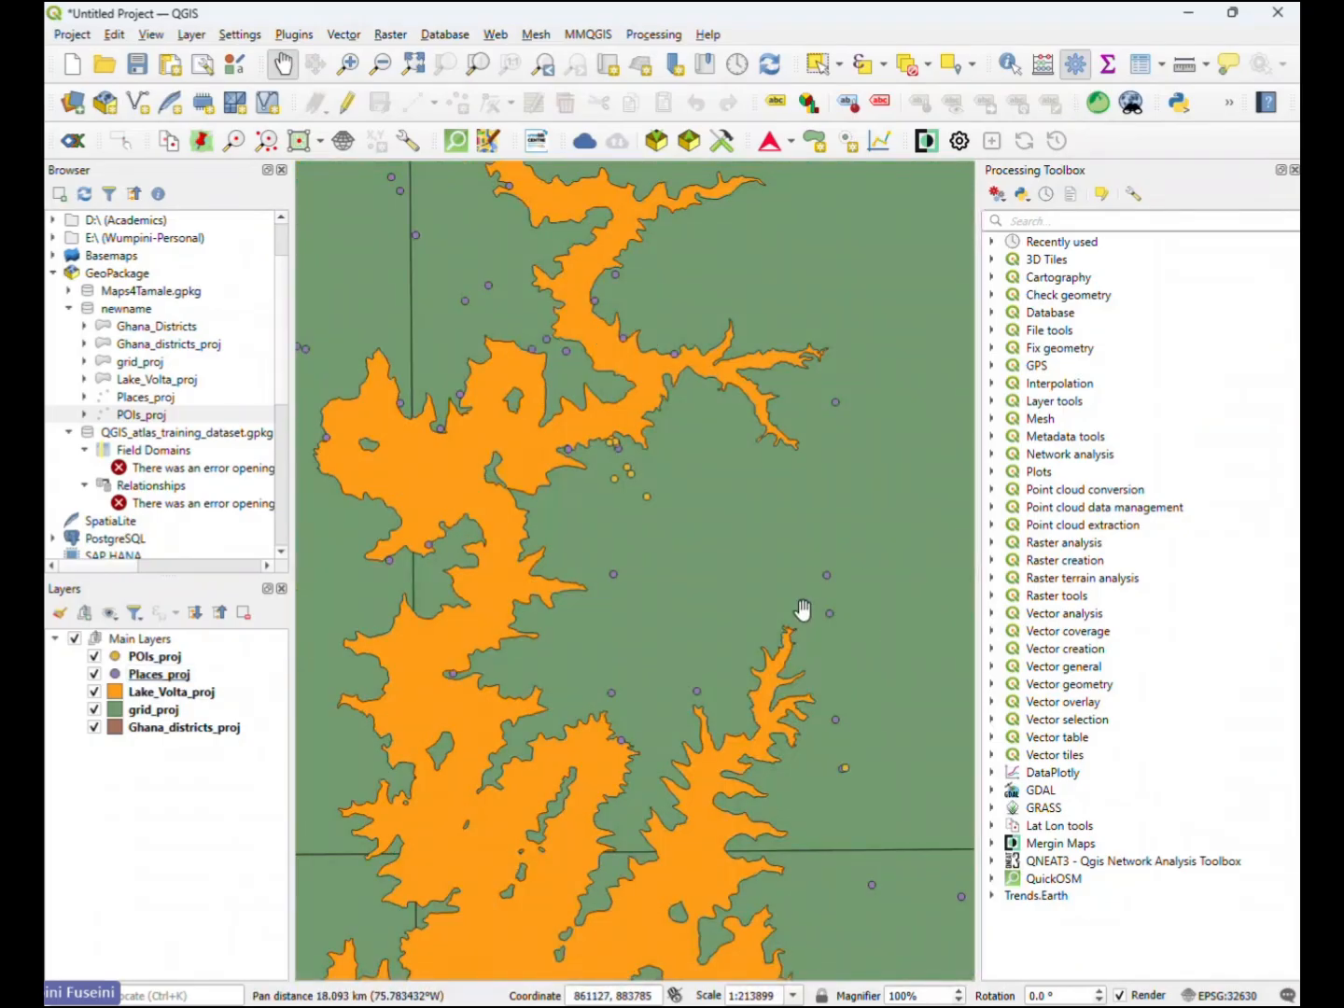
pyautogui.scroll(-3, 771, 578)
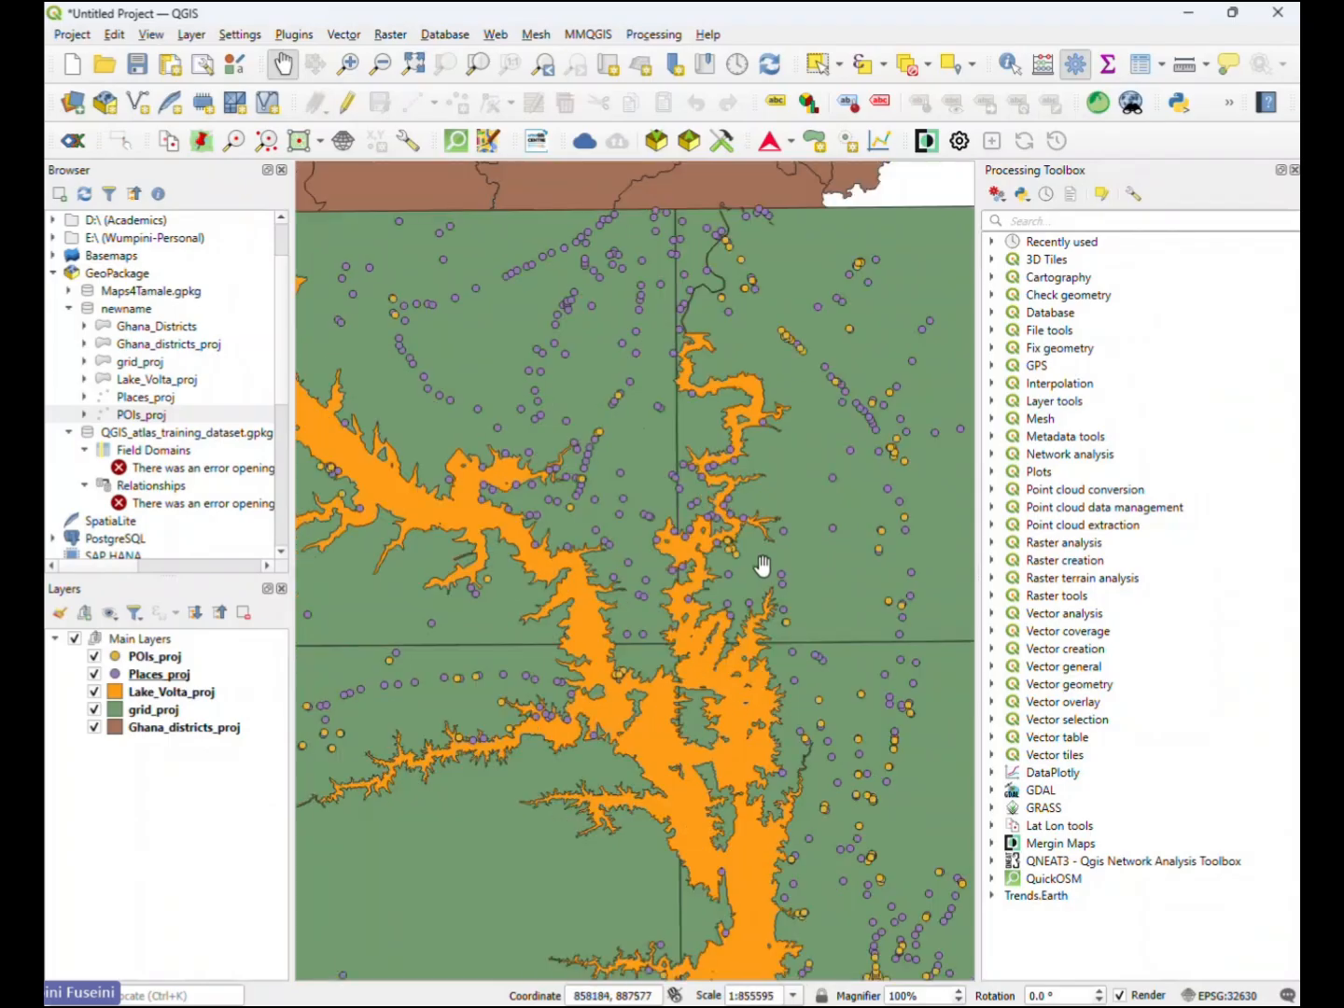
pyautogui.scroll(4, 600, 540)
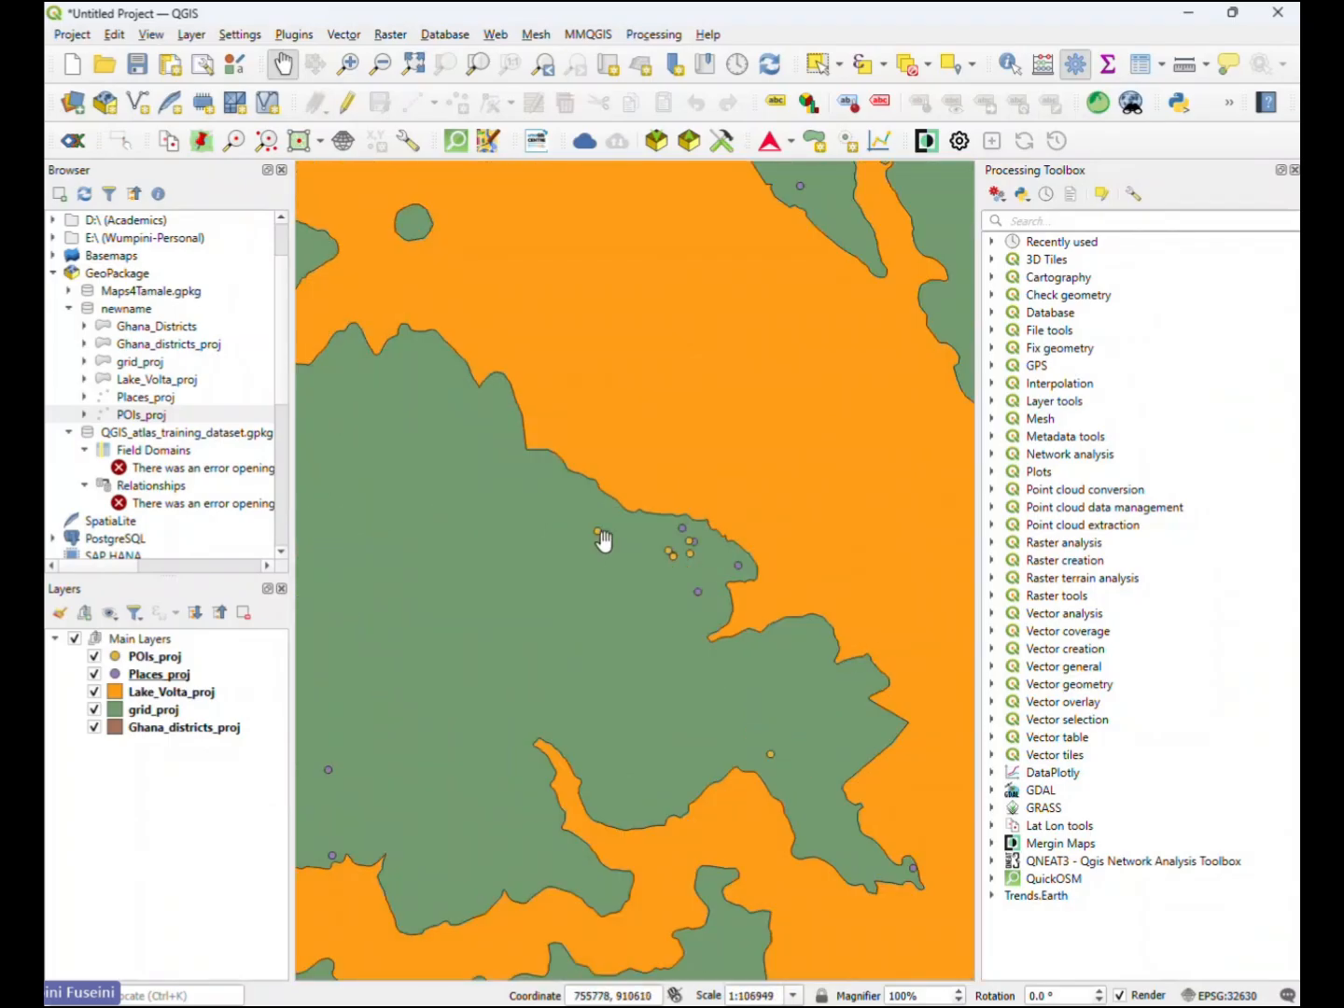
pyautogui.scroll(1, 698, 560)
pyautogui.scroll(4, 691, 550)
pyautogui.moveTo(603, 486); pyautogui.dragTo(603, 600)
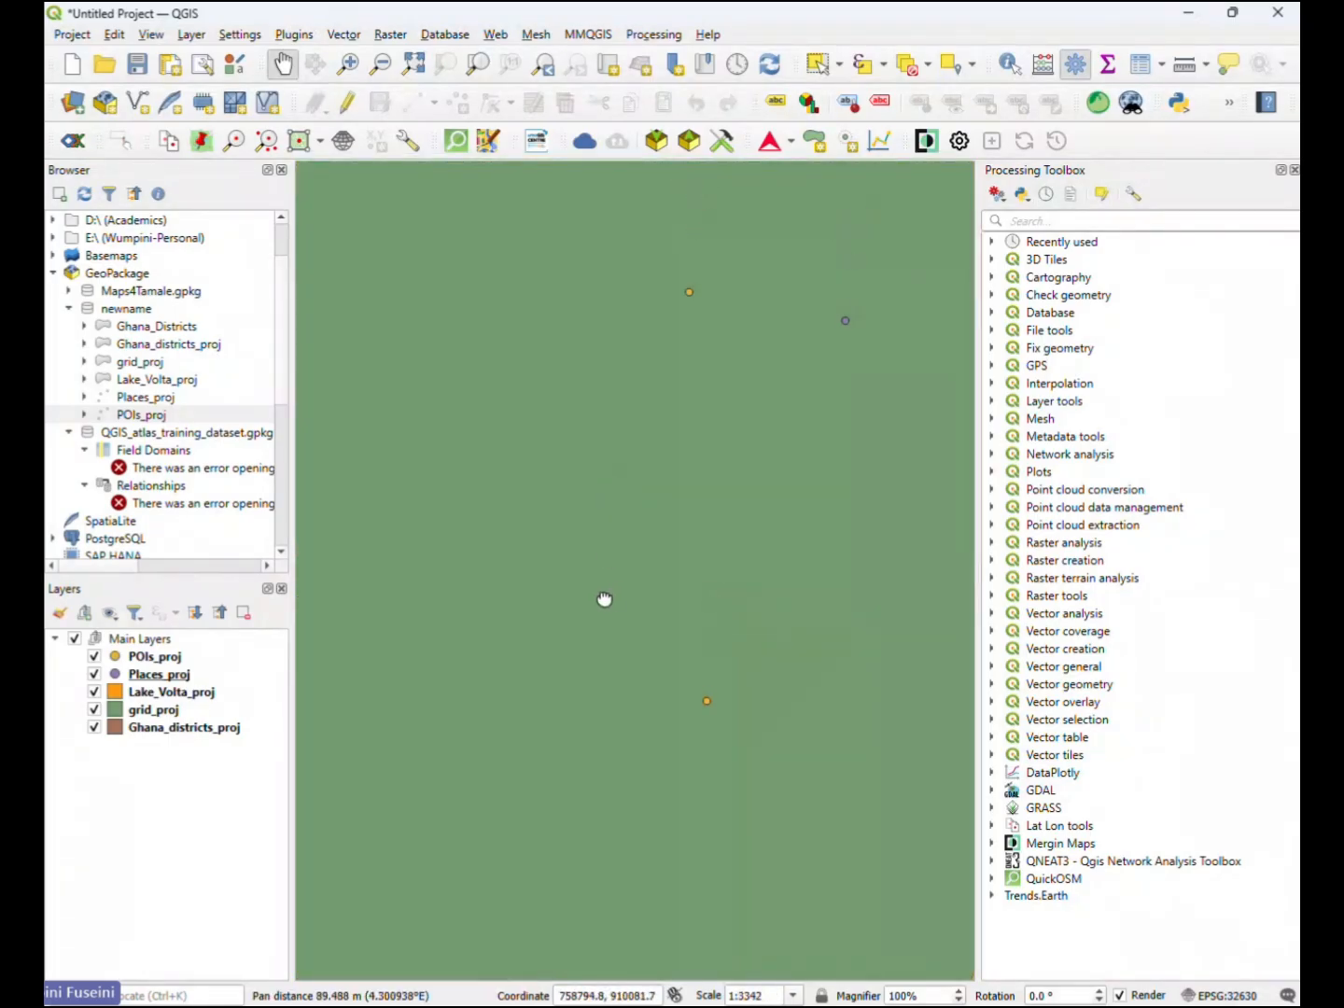
pyautogui.scroll(-1, 632, 558)
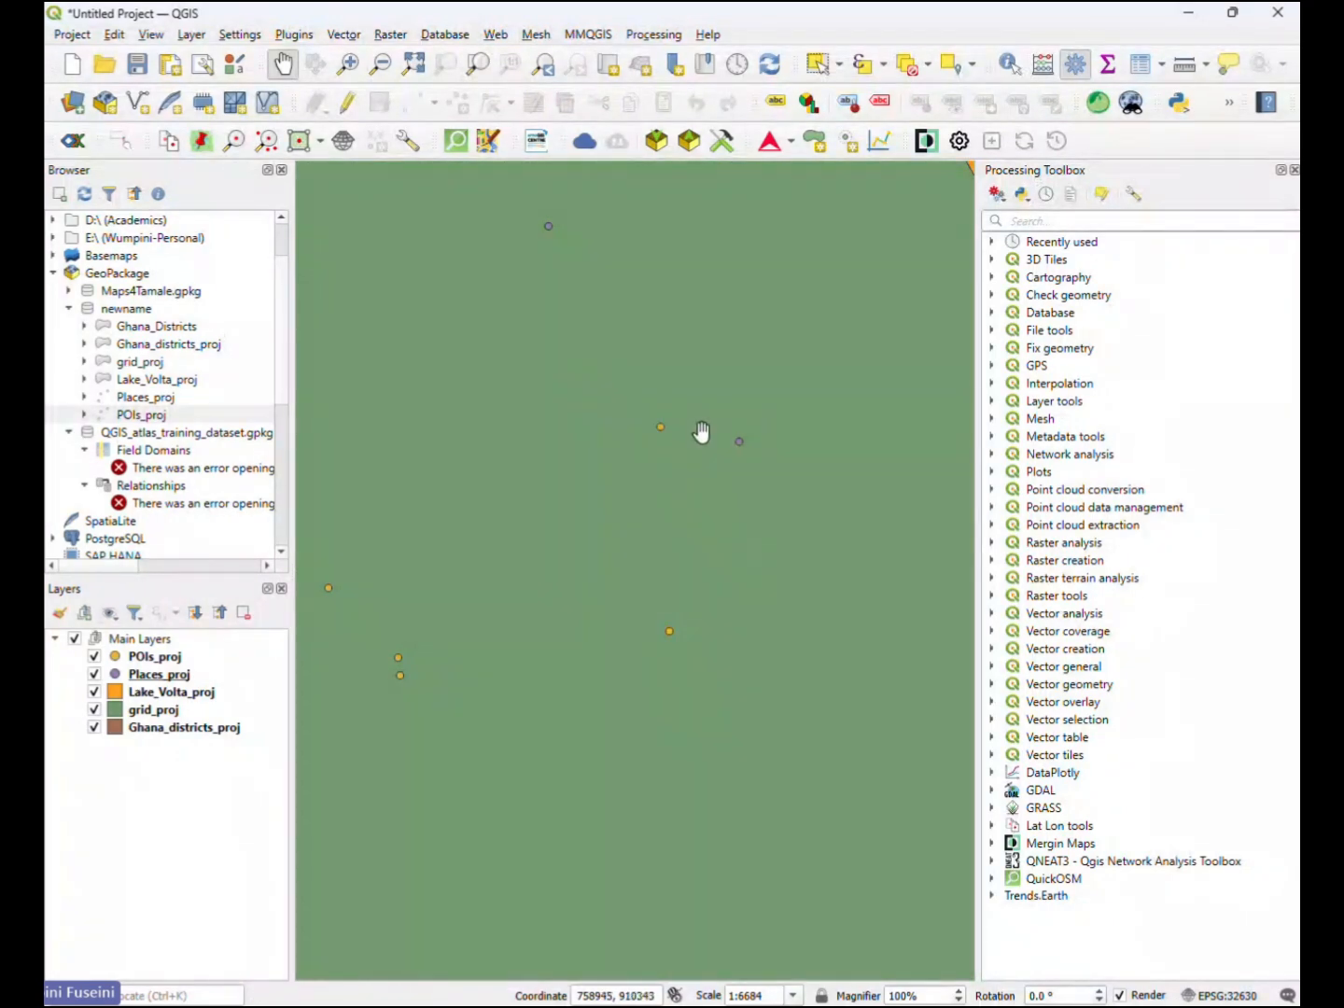
pyautogui.scroll(-6, 698, 430)
pyautogui.scroll(-2, 677, 414)
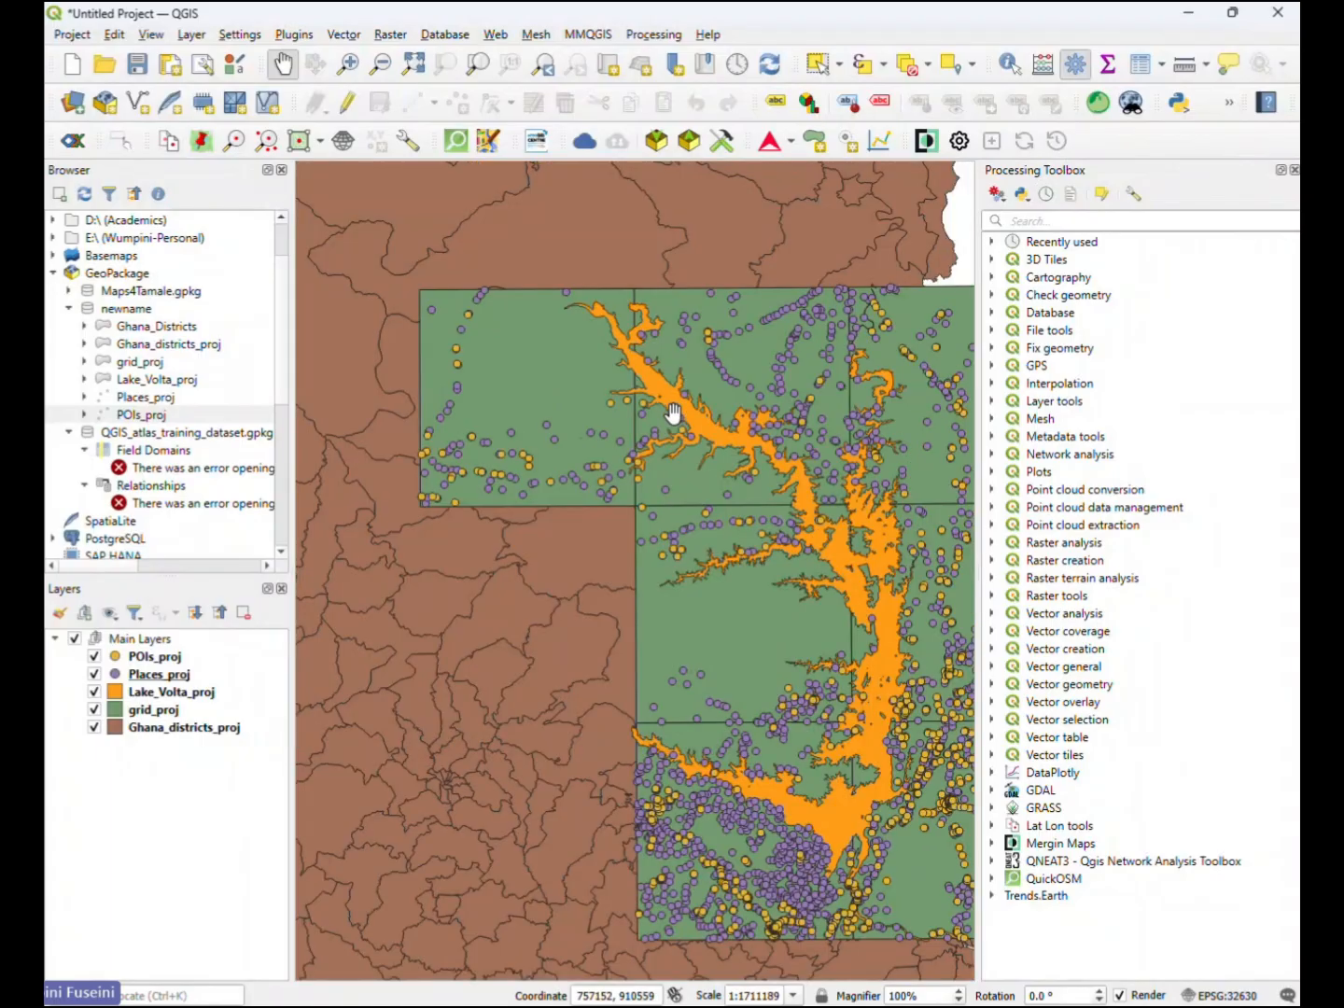
pyautogui.moveTo(814, 531); pyautogui.dragTo(689, 526)
pyautogui.scroll(-1, 689, 525)
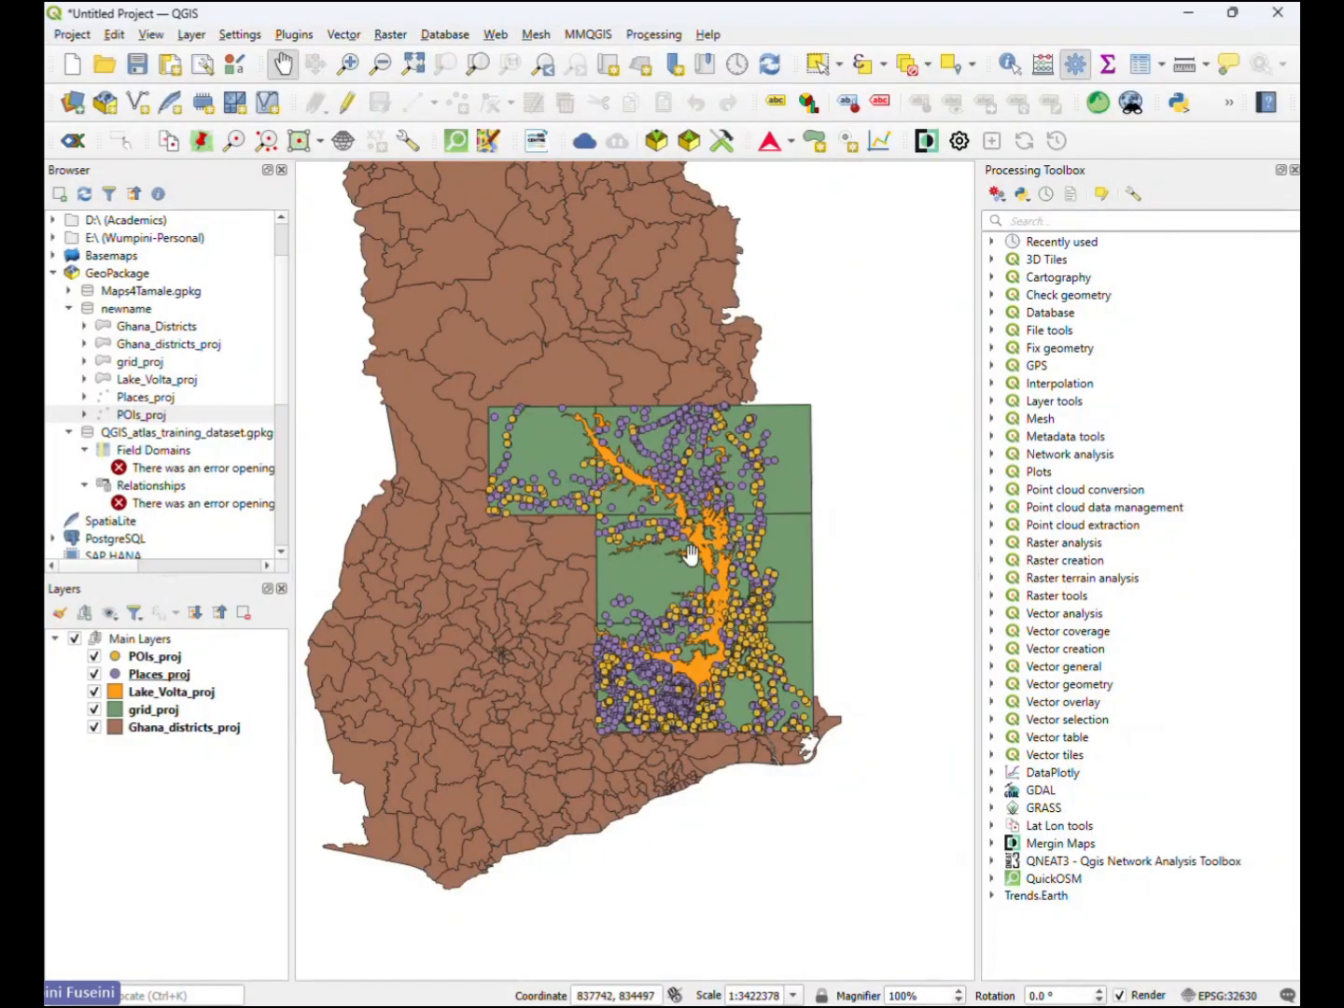
# - Hide the Places_proj layer and rename the POIs_proj layer as Points of Interest
pyautogui.click(159, 660)
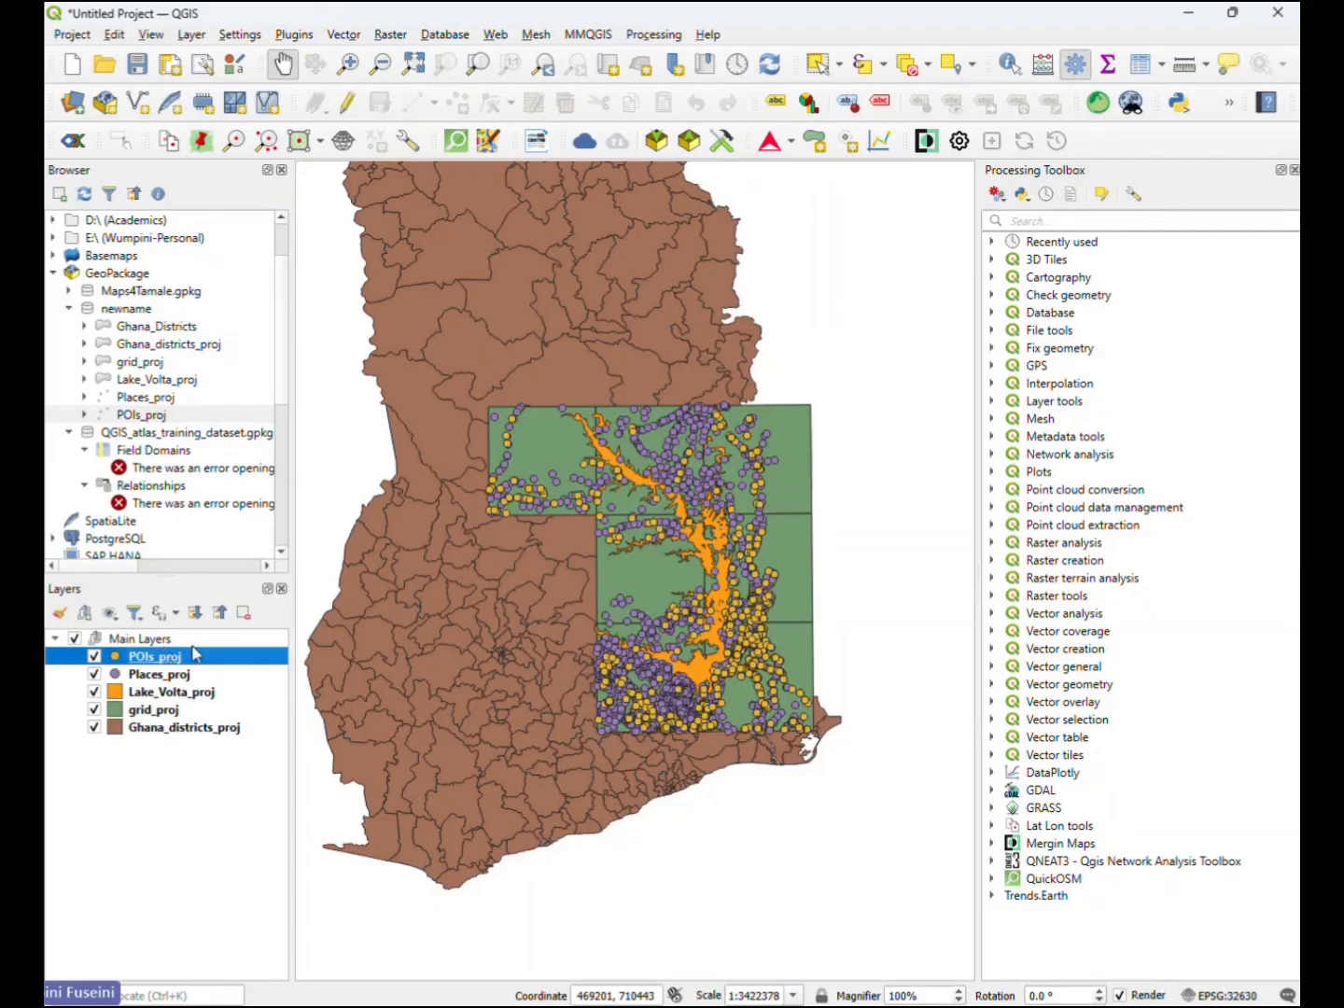
pyautogui.click(95, 675)
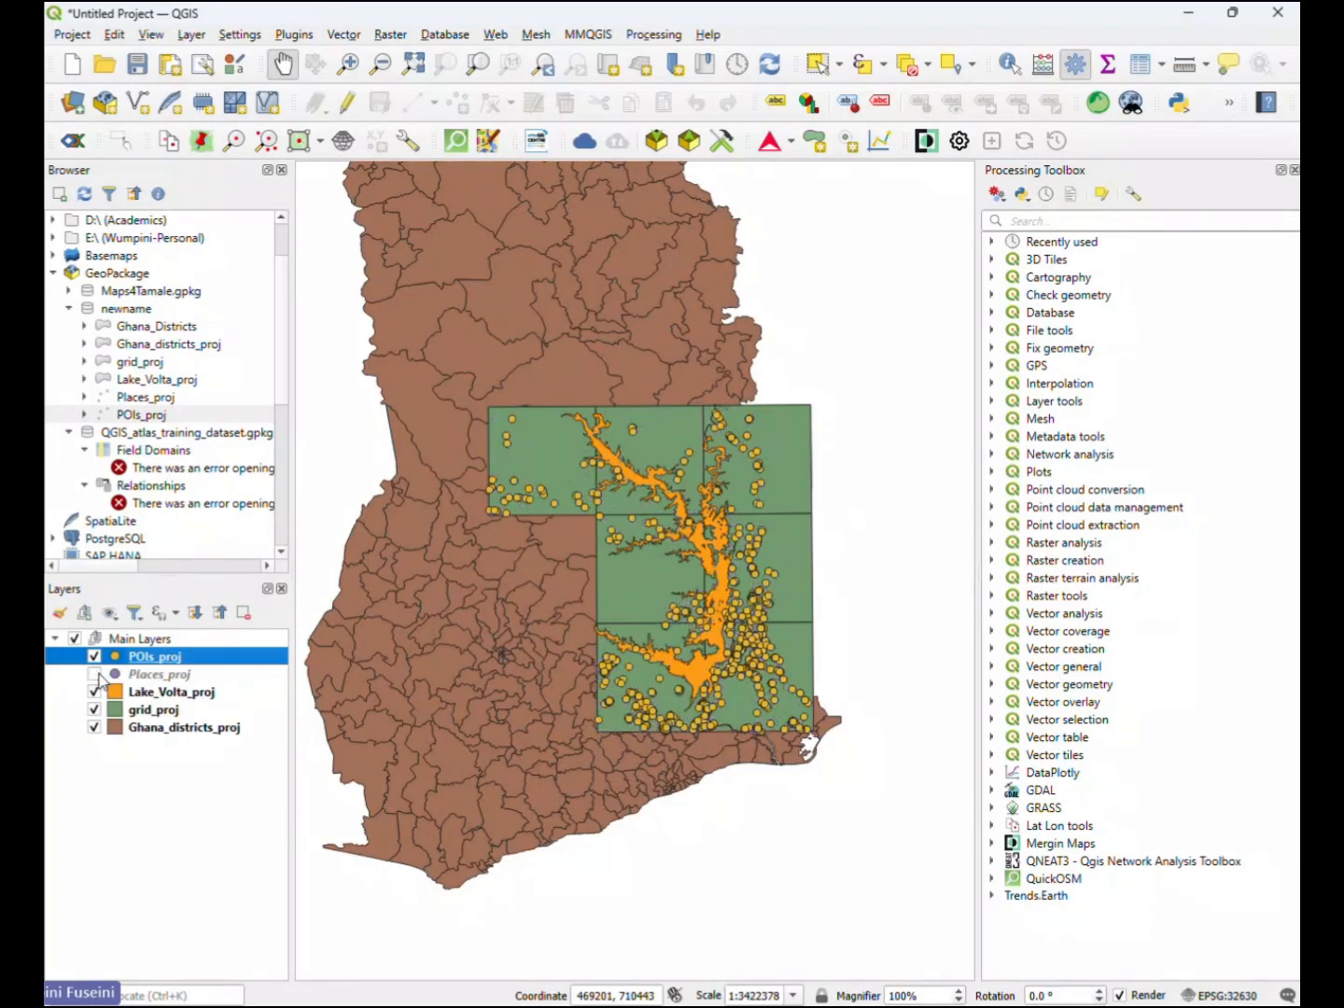
pyautogui.rightClick(182, 662)
pyautogui.press('Escape')
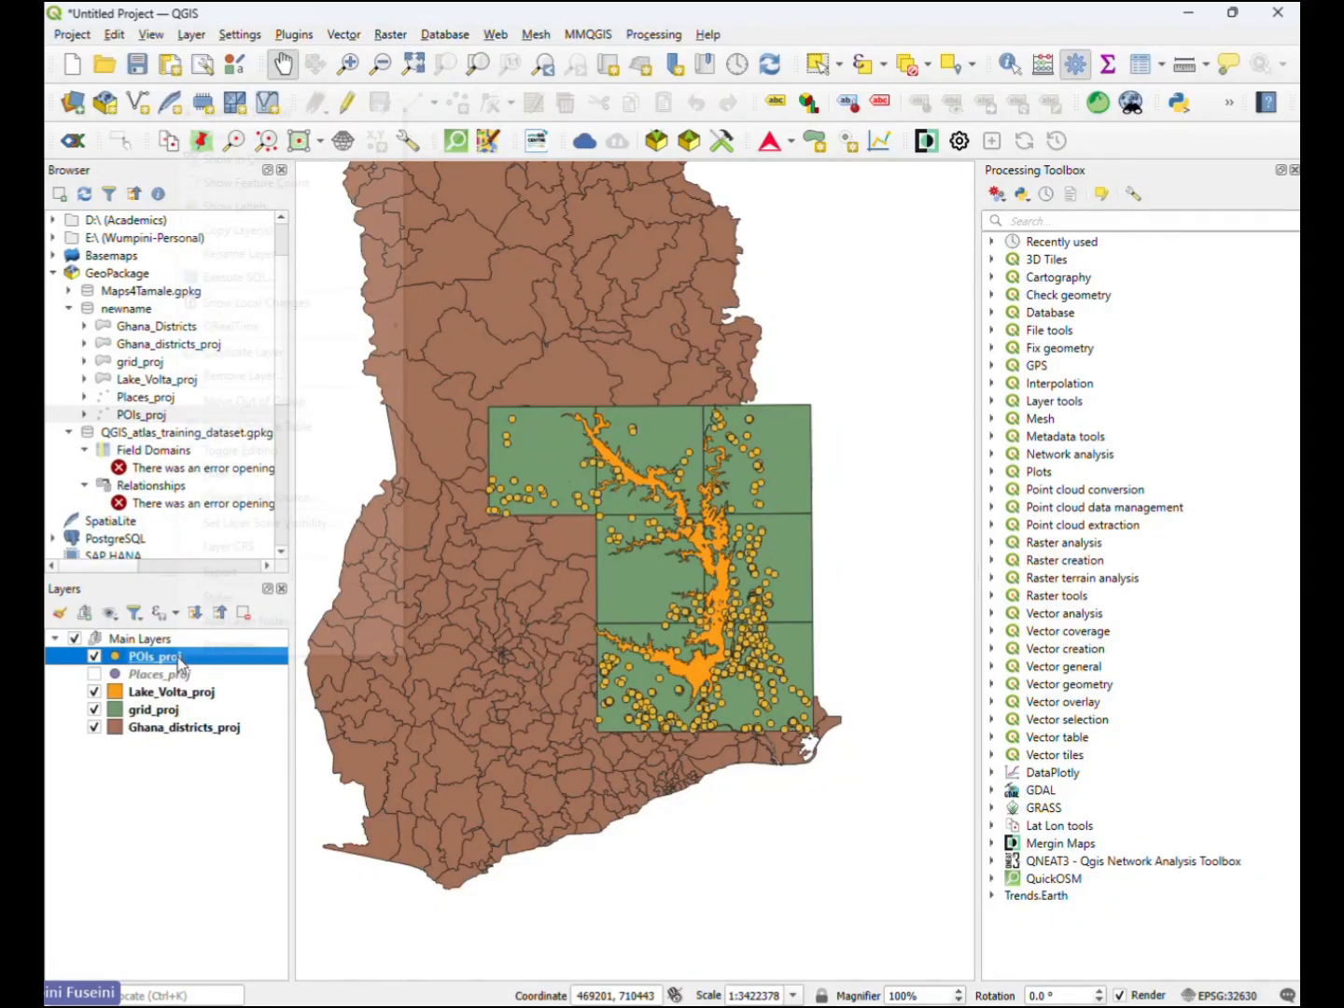
pyautogui.rightClick(182, 662)
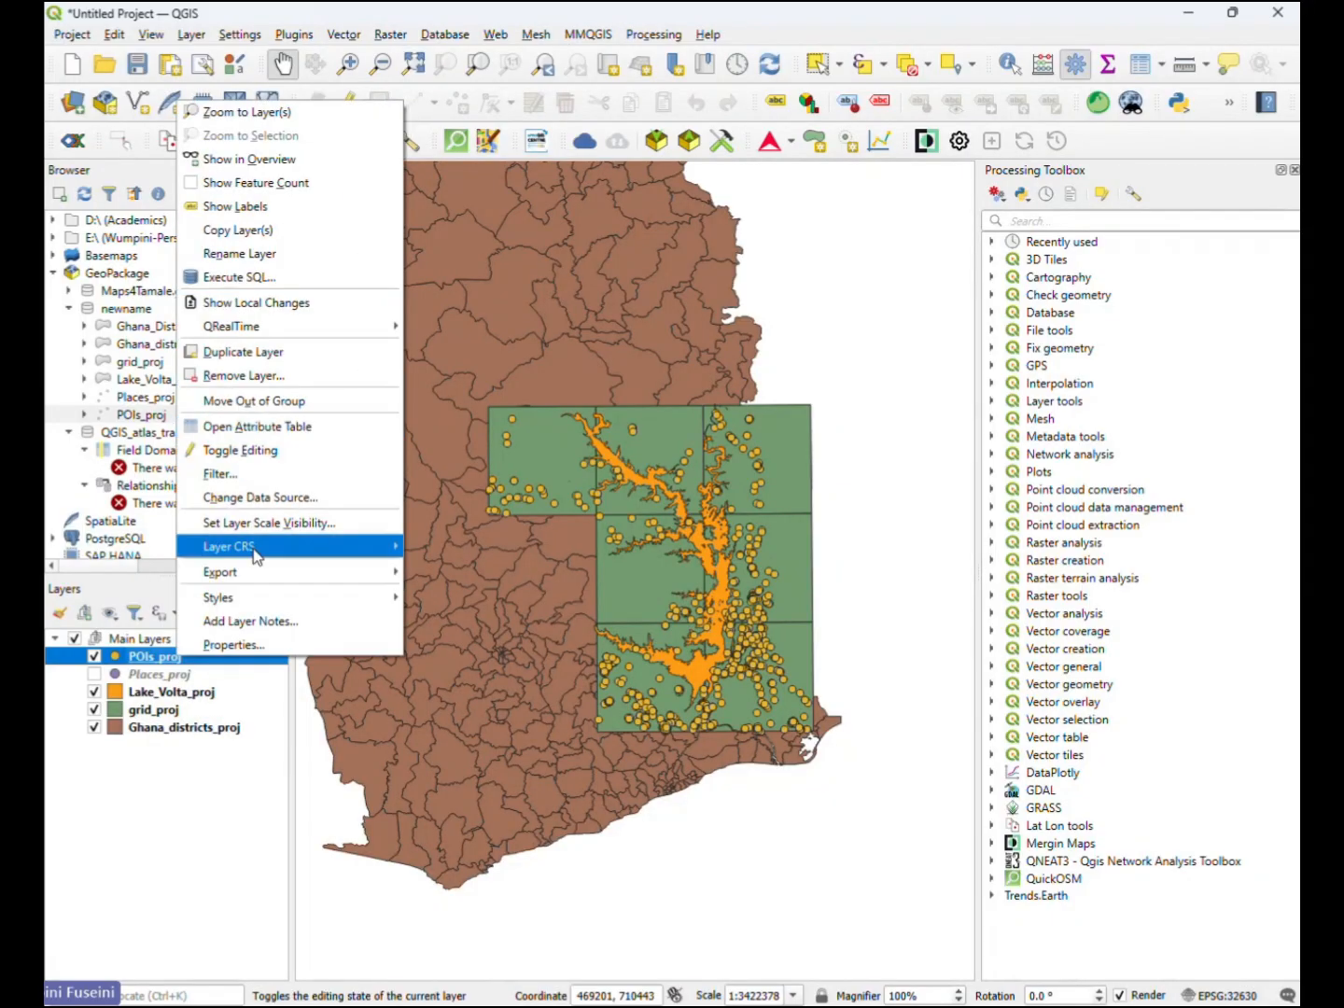
pyautogui.click(237, 254)
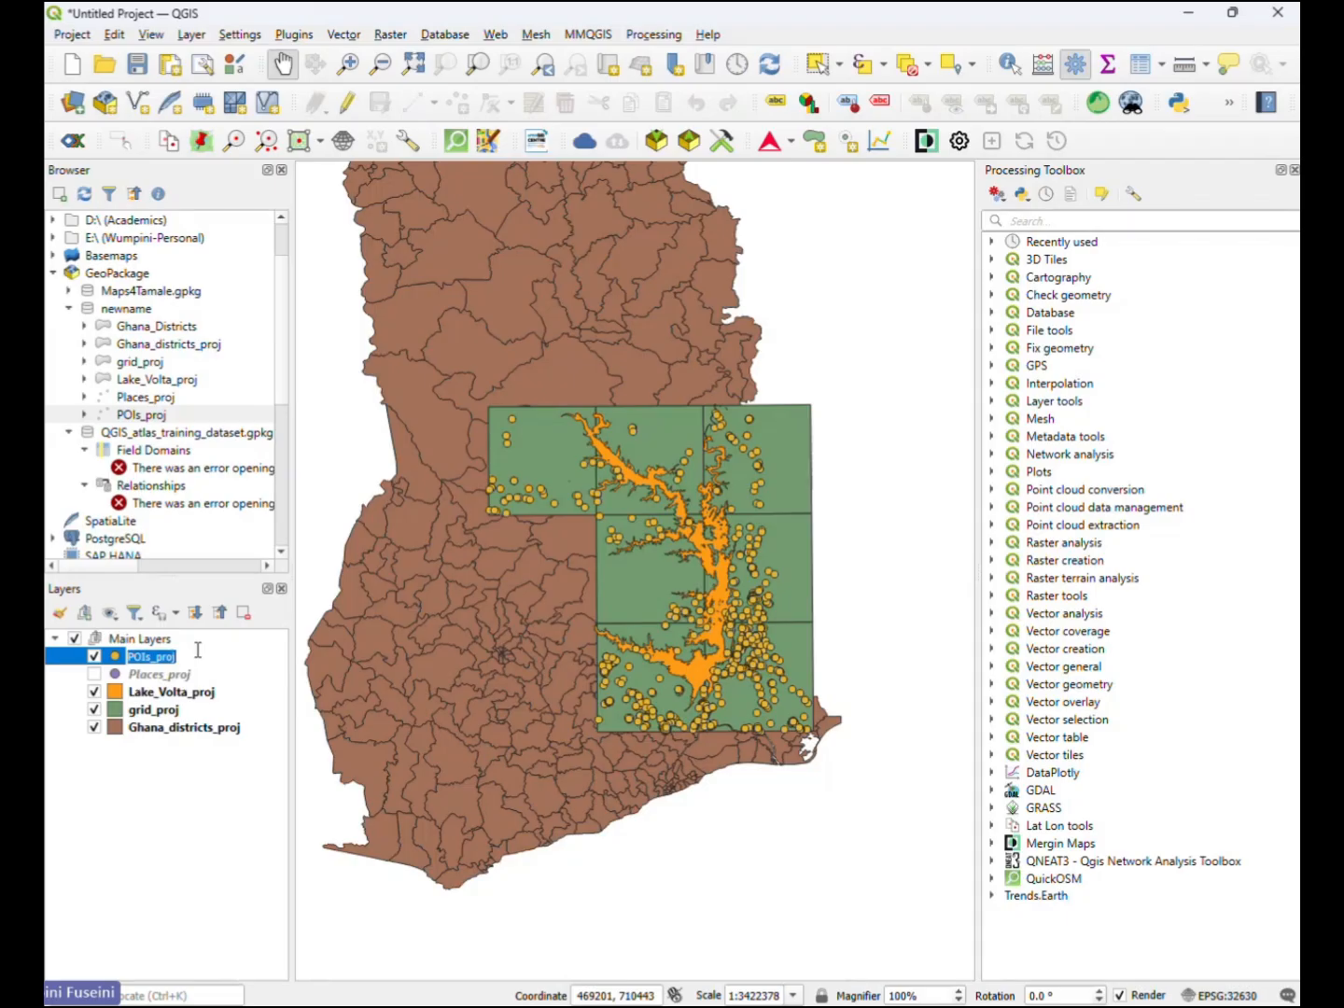
pyautogui.write('Poi')
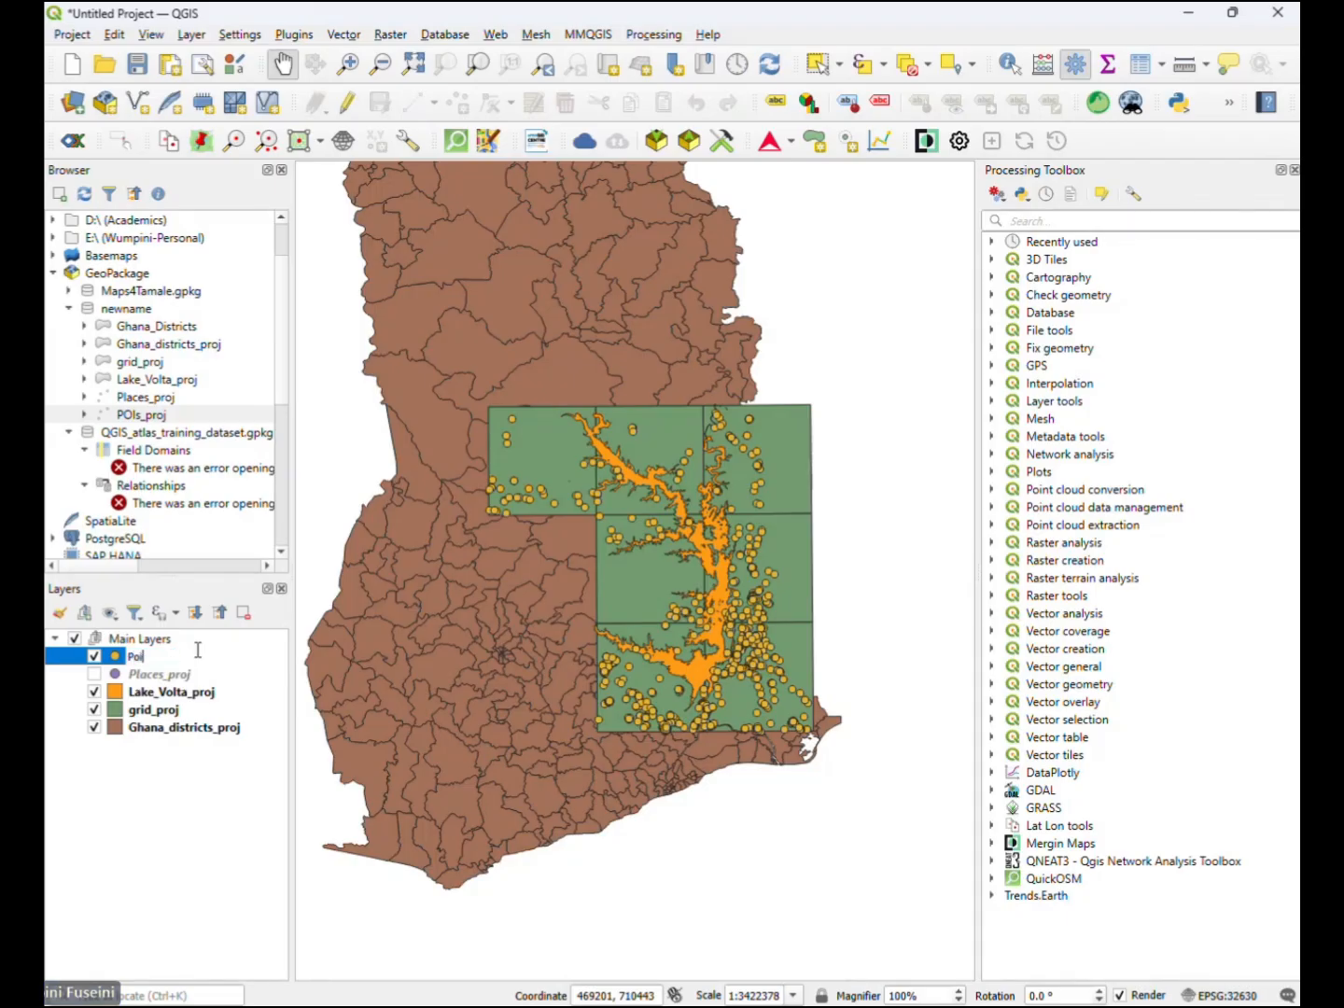
pyautogui.write('nt s of Interest')
pyautogui.press('Return')
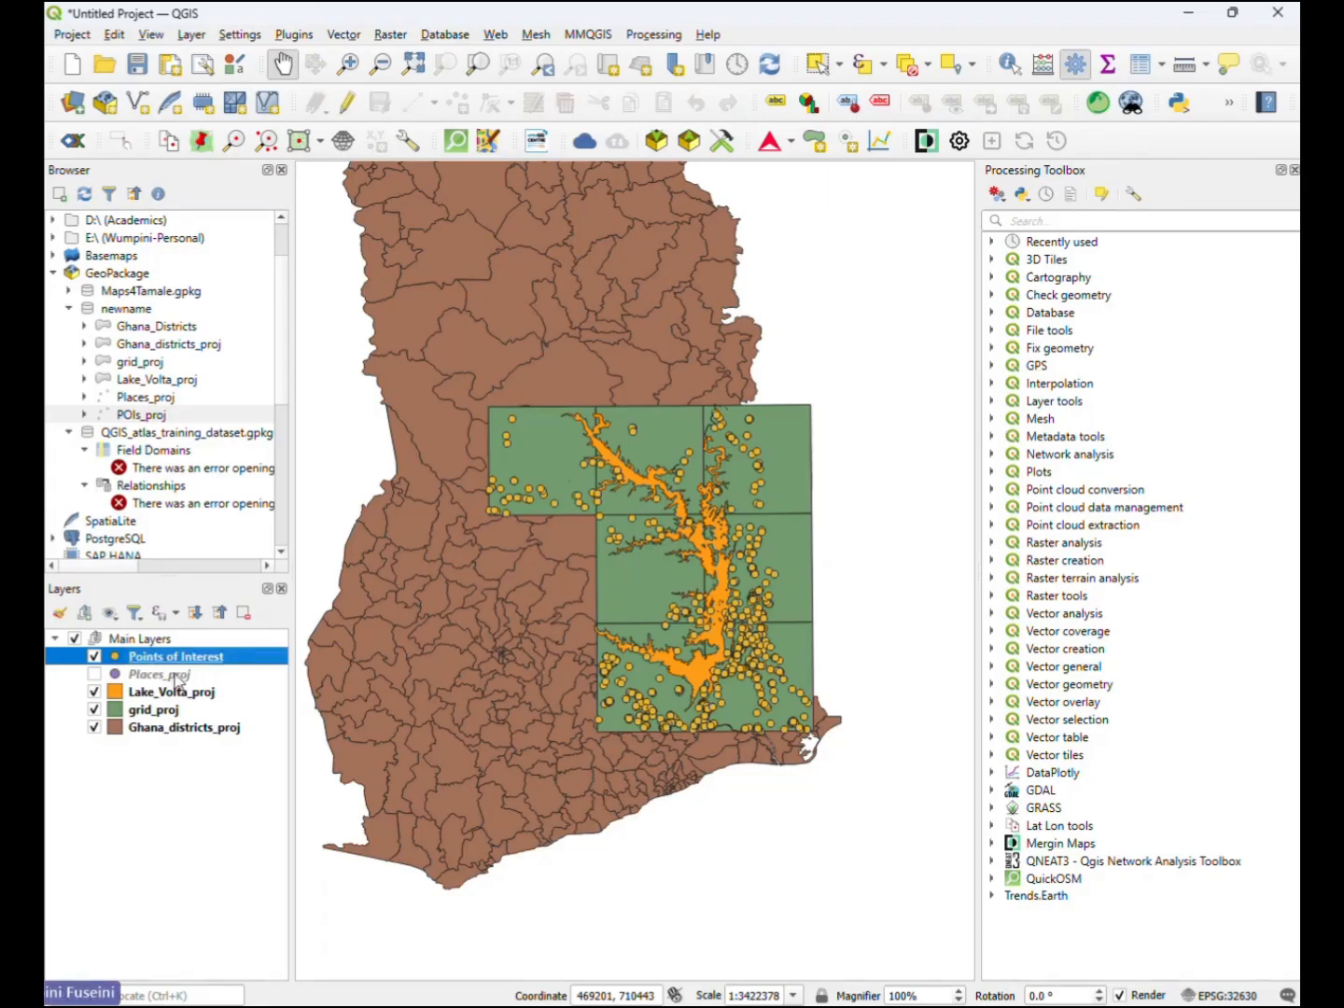
# - Inspect the Places_proj attribute table, sorting it by population, name and fclass to review the kinds of places
pyautogui.click(177, 680)
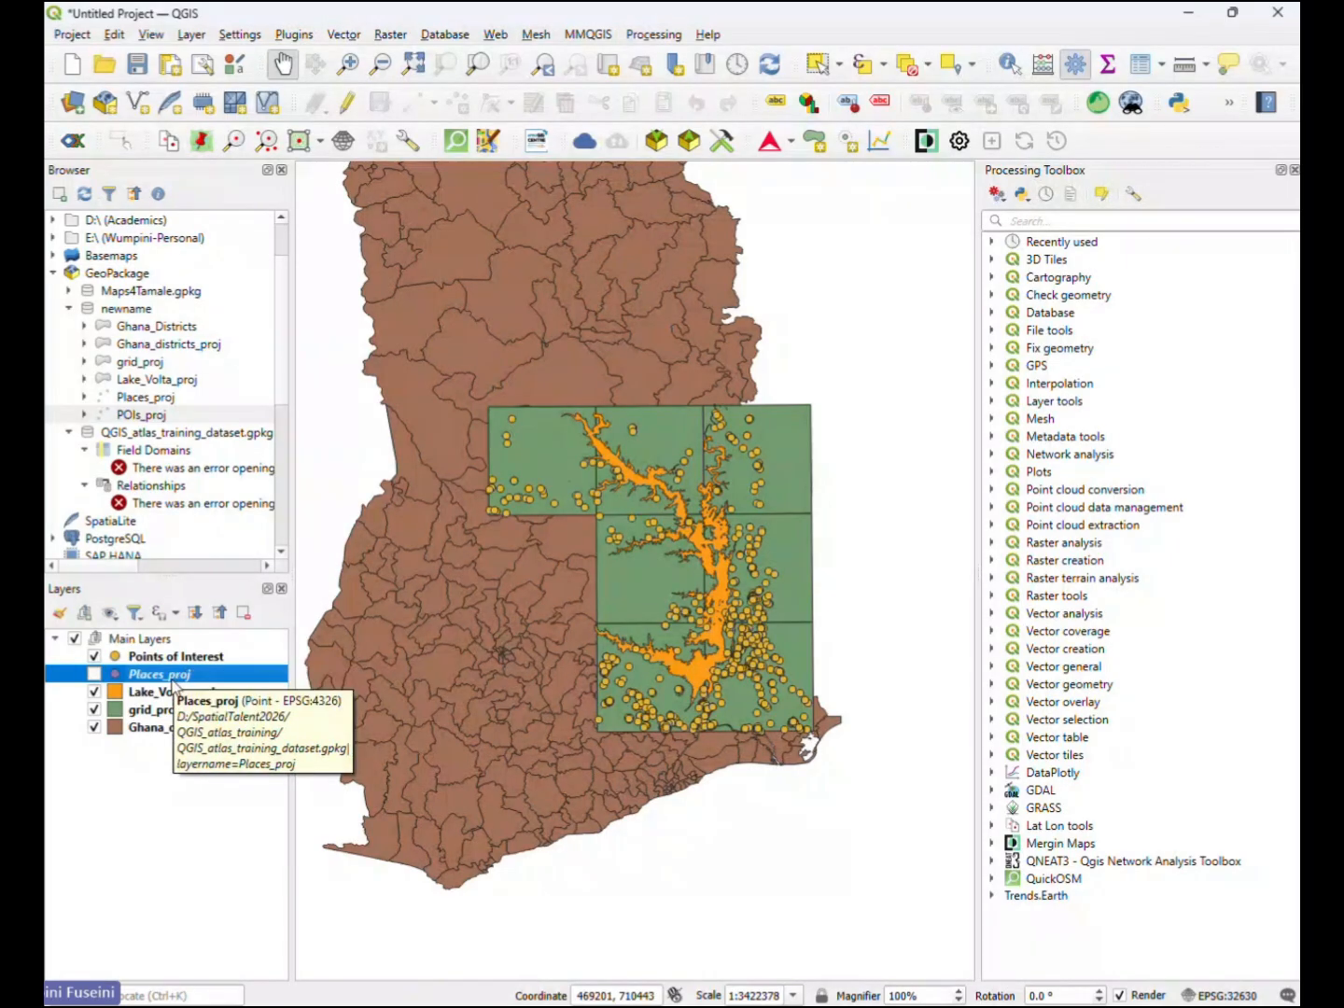
pyautogui.rightClick(171, 683)
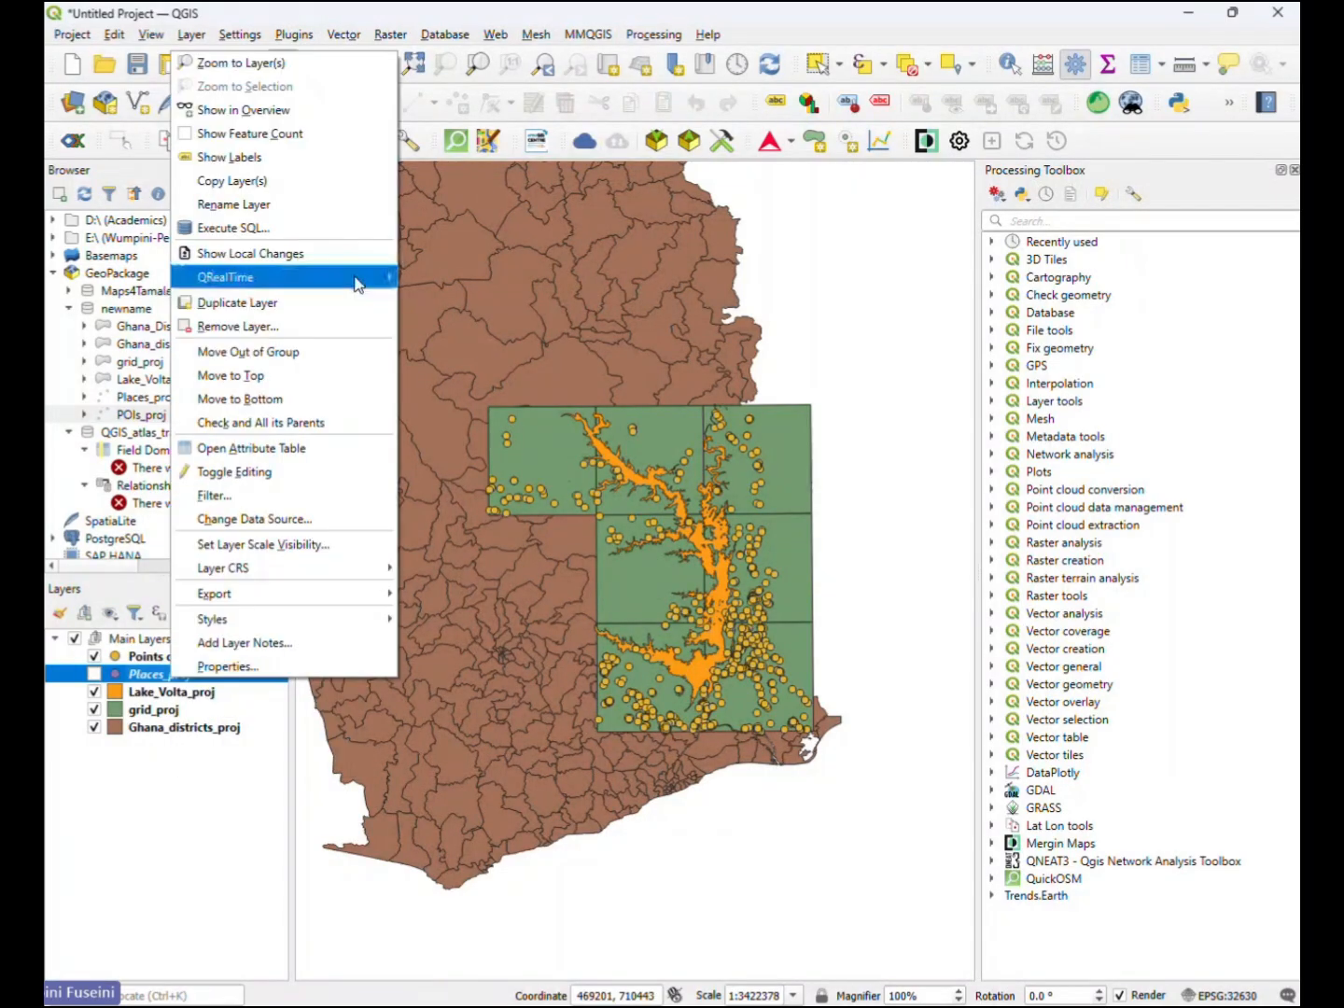
pyautogui.click(265, 450)
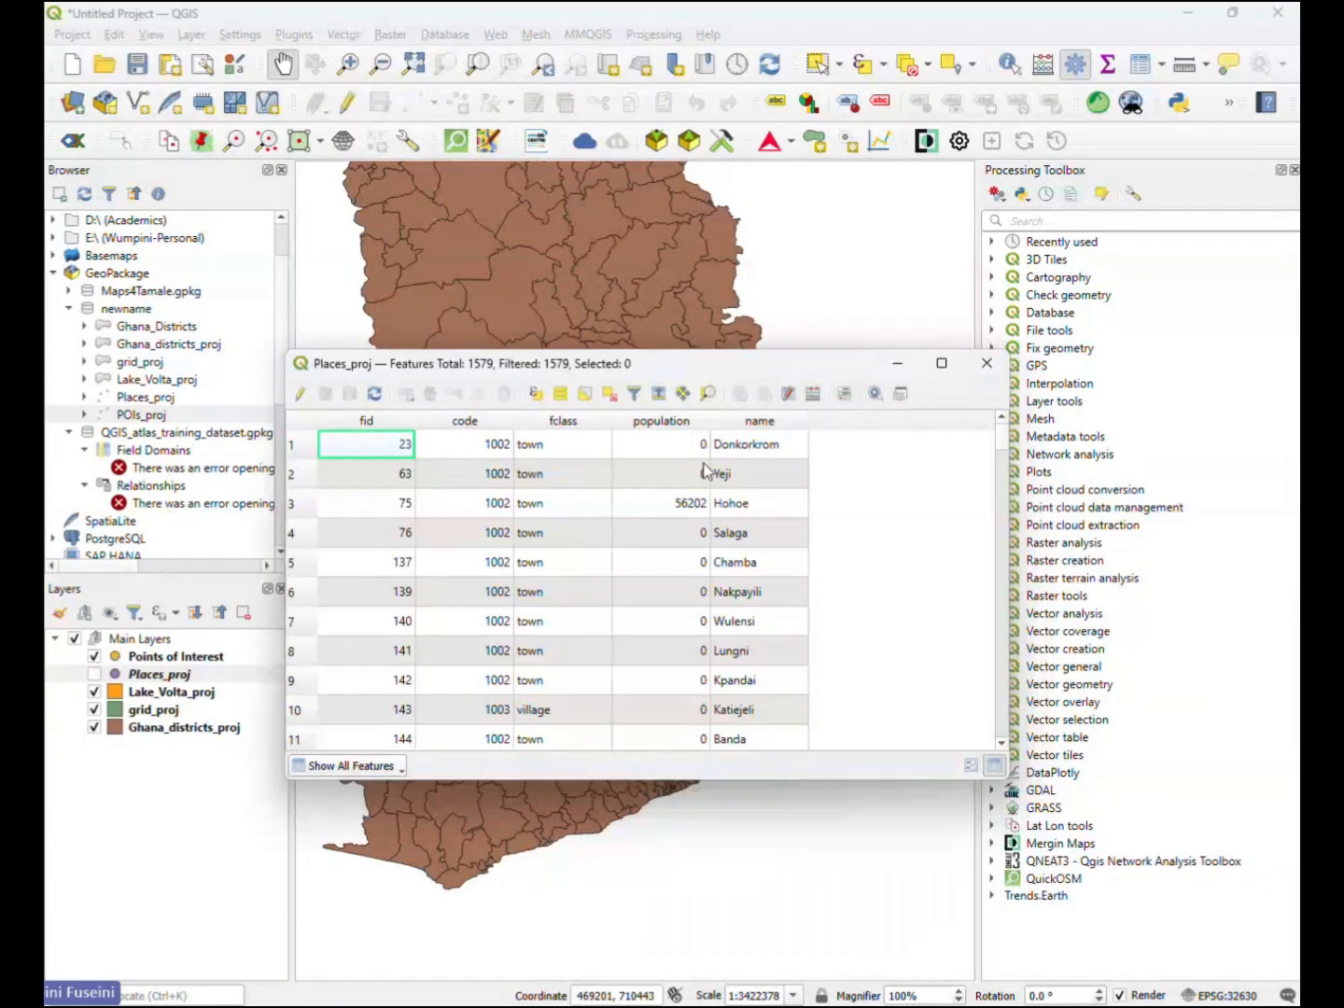
pyautogui.click(676, 423)
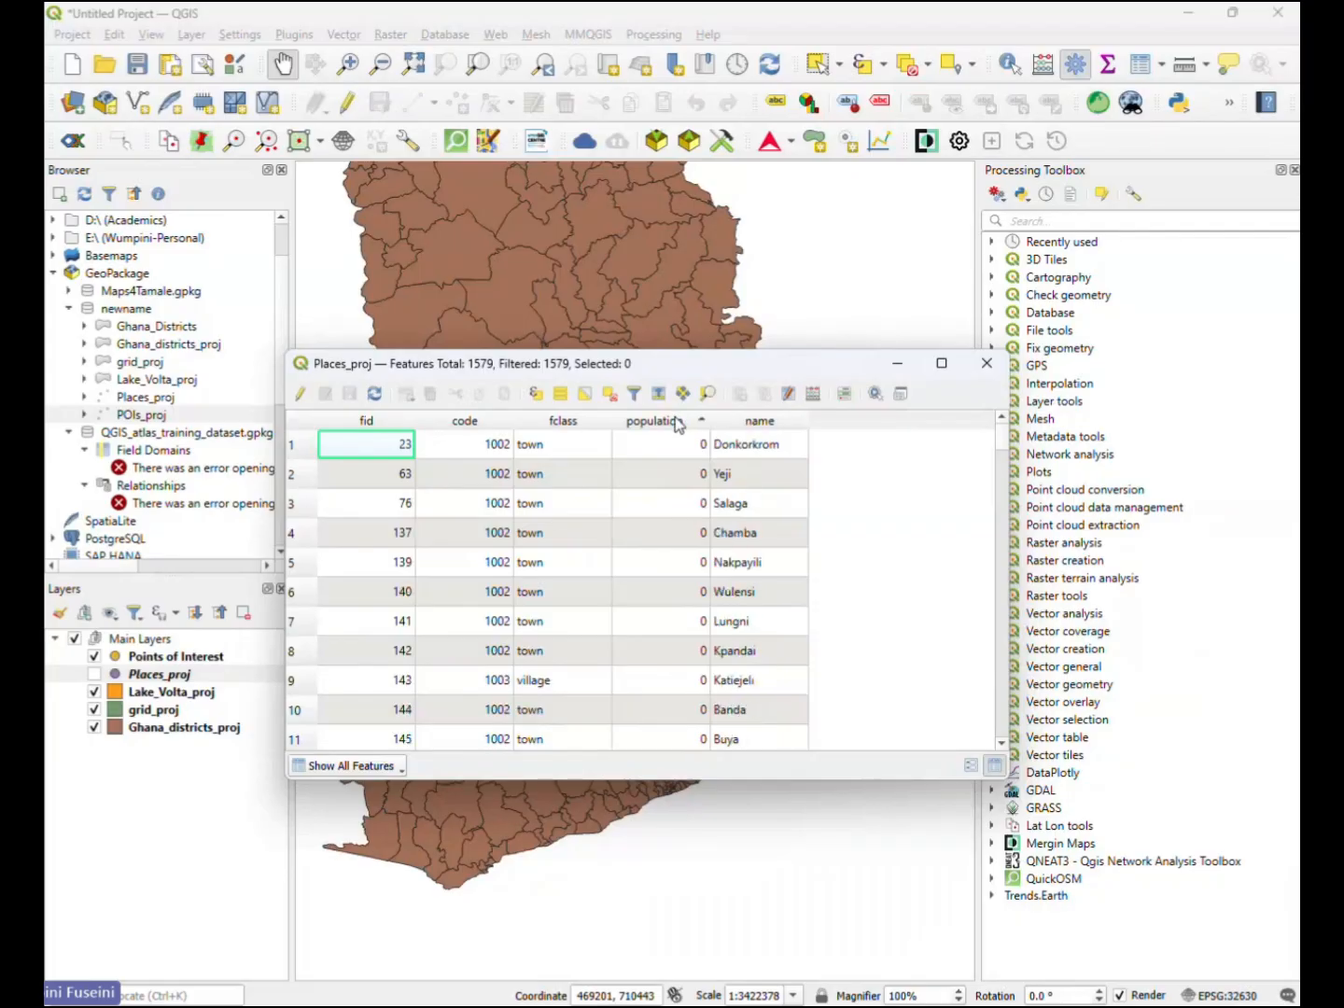
pyautogui.click(769, 423)
pyautogui.click(563, 424)
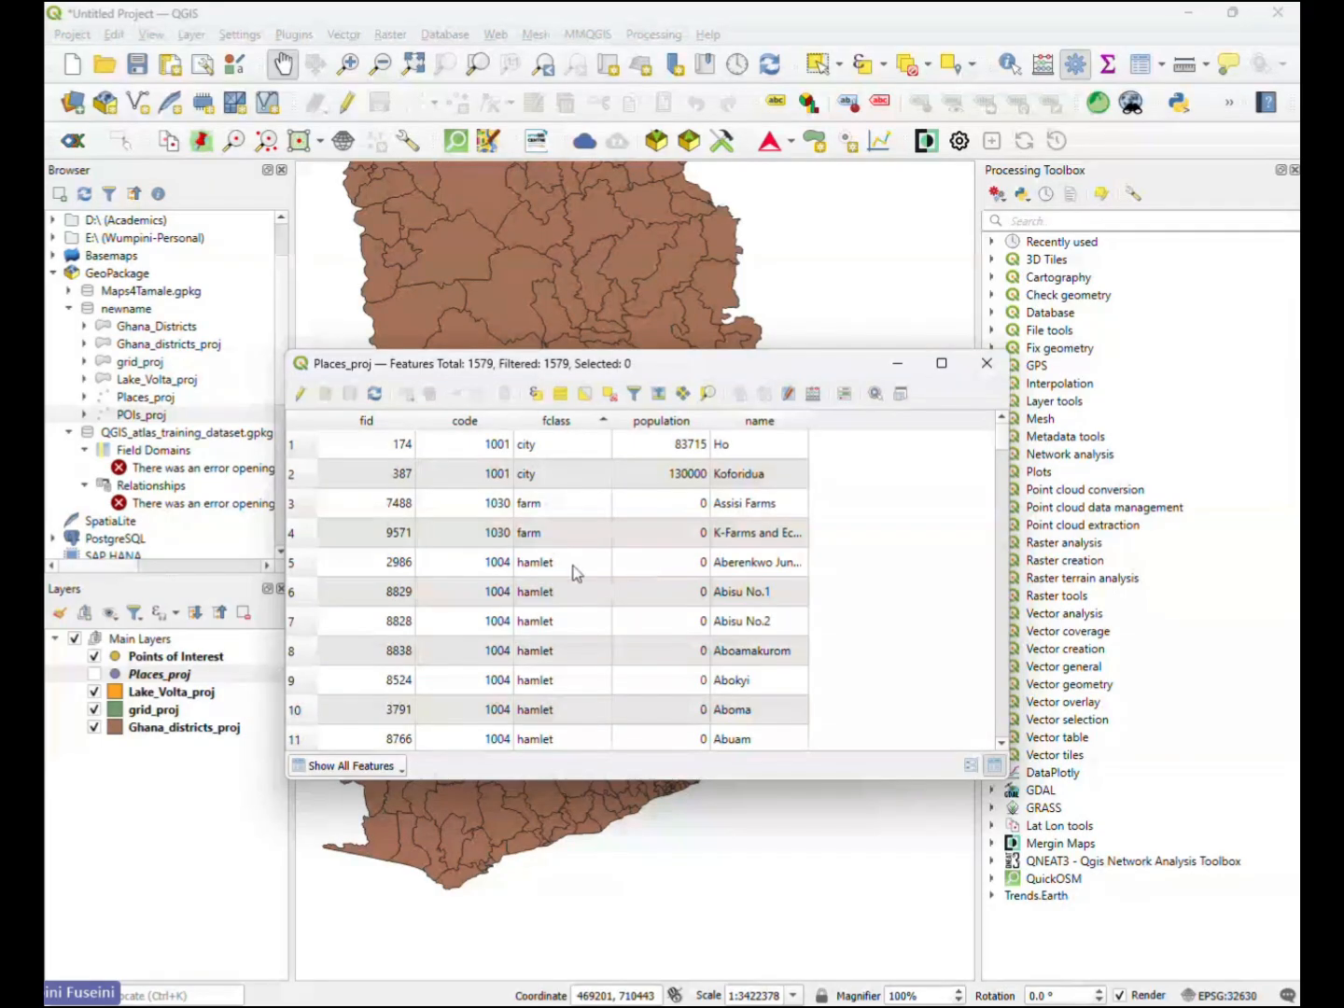
pyautogui.scroll(-2, 559, 565)
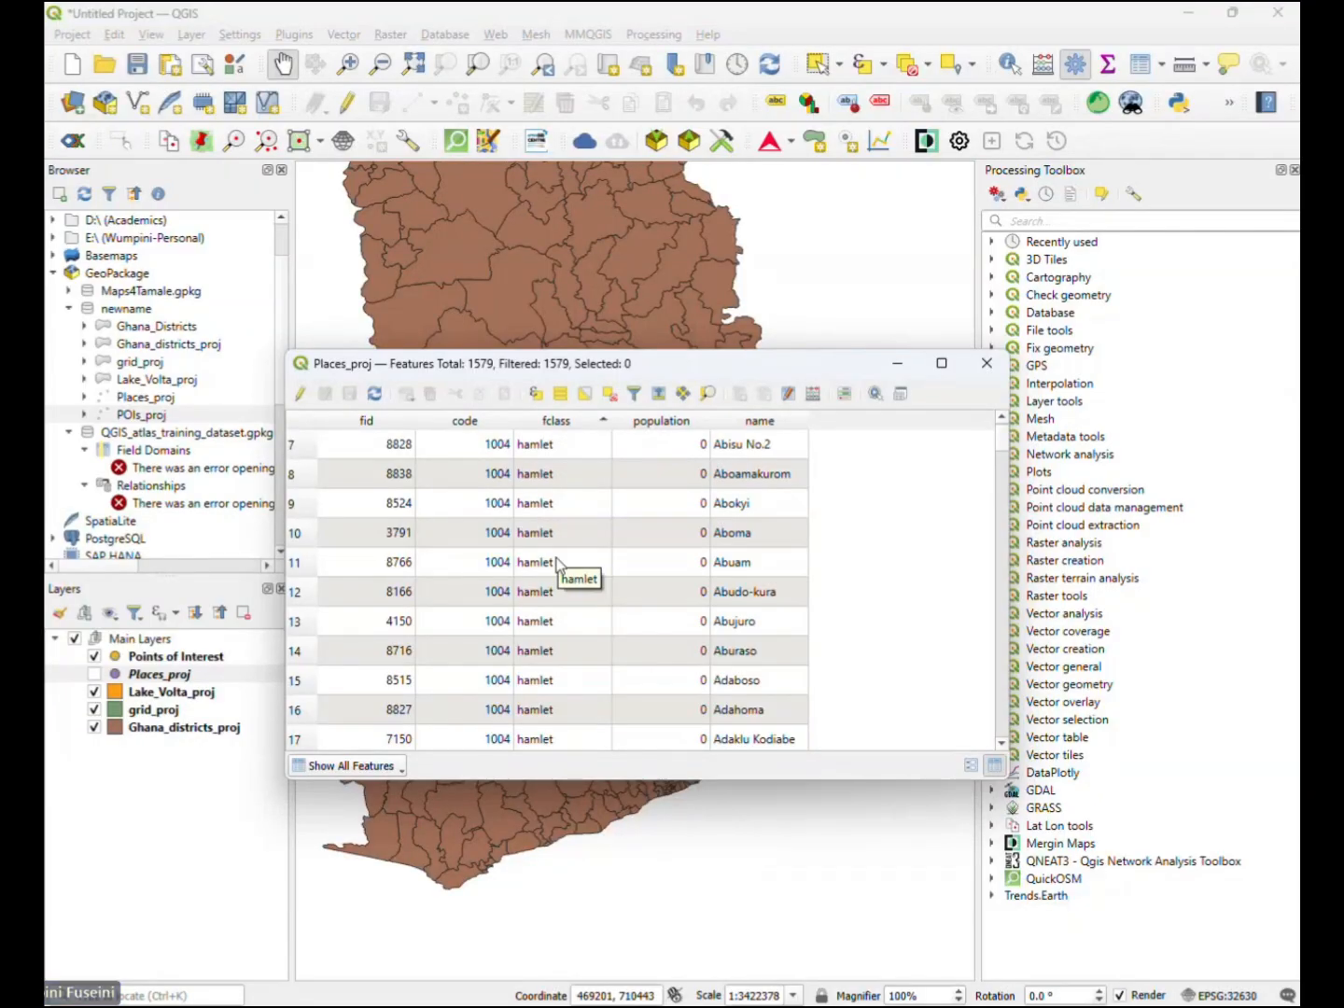
# - Rename the Places_proj layer as Places
pyautogui.click(160, 675)
pyautogui.rightClick(164, 679)
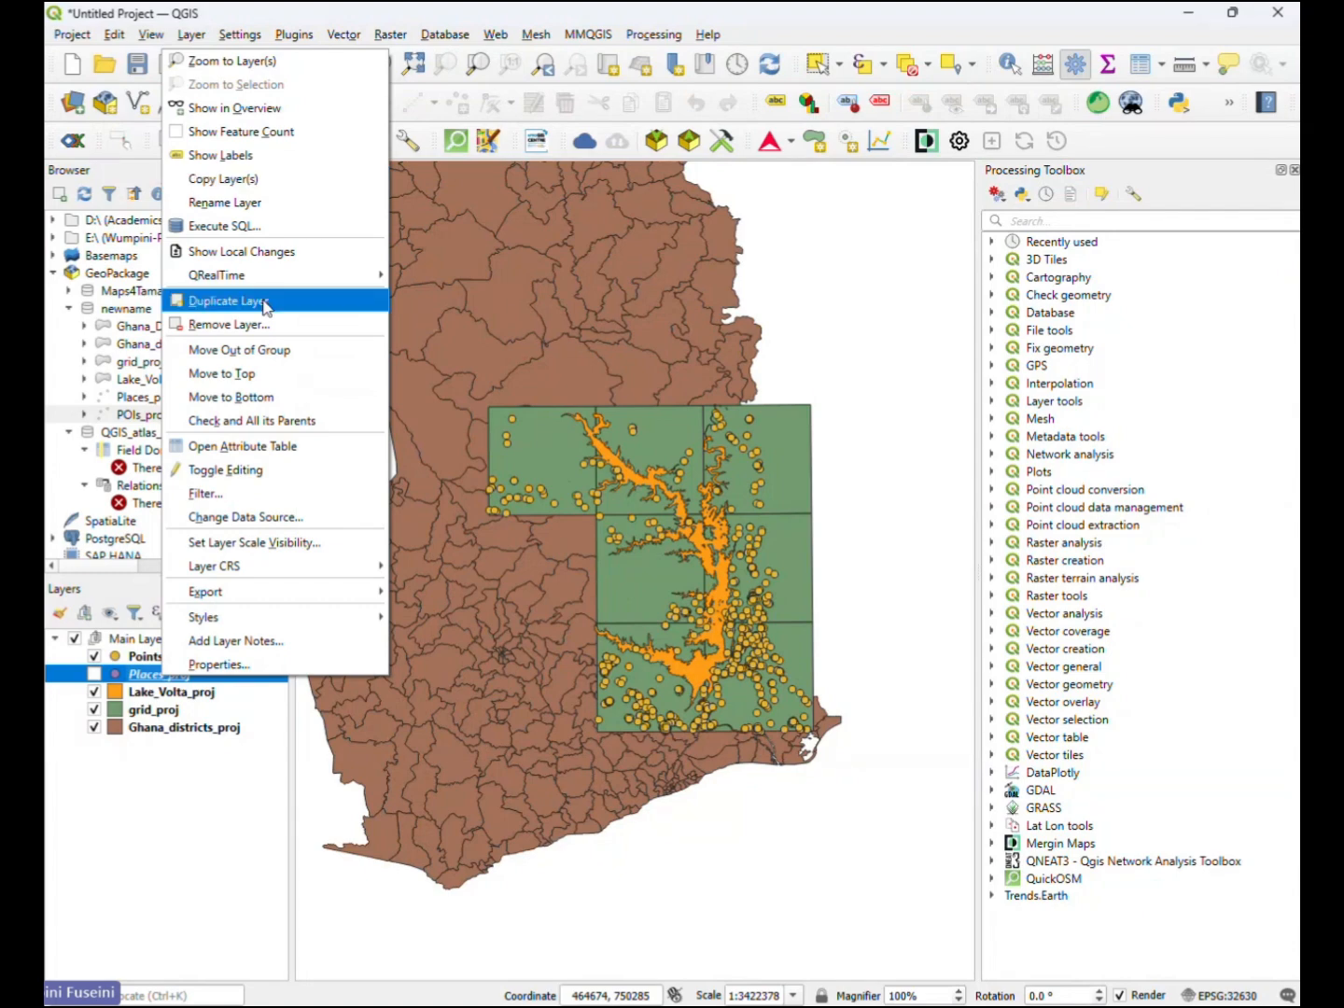
pyautogui.click(263, 202)
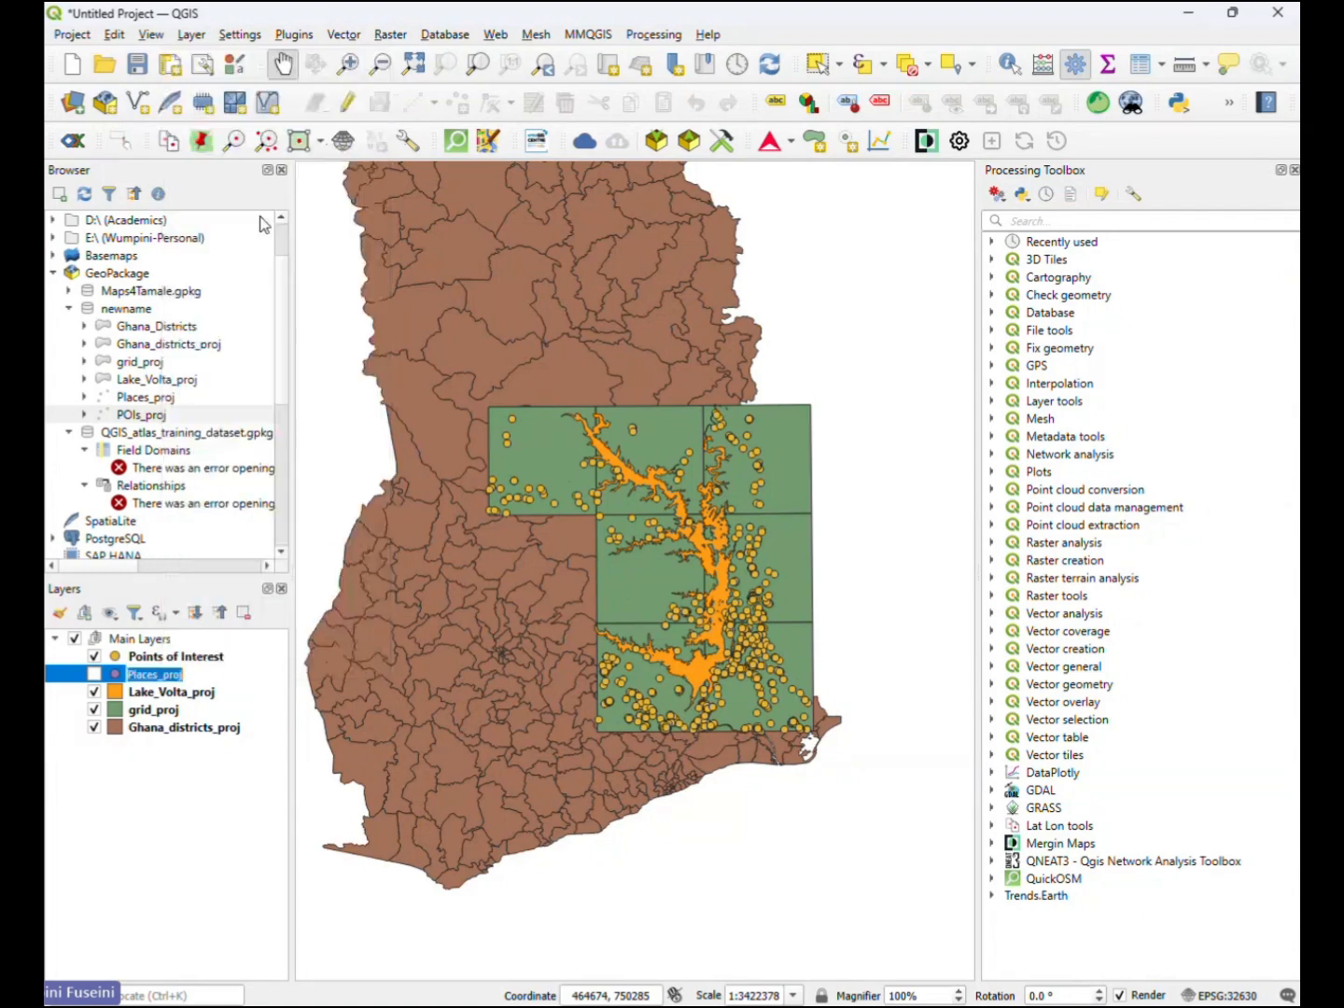
pyautogui.click(197, 673)
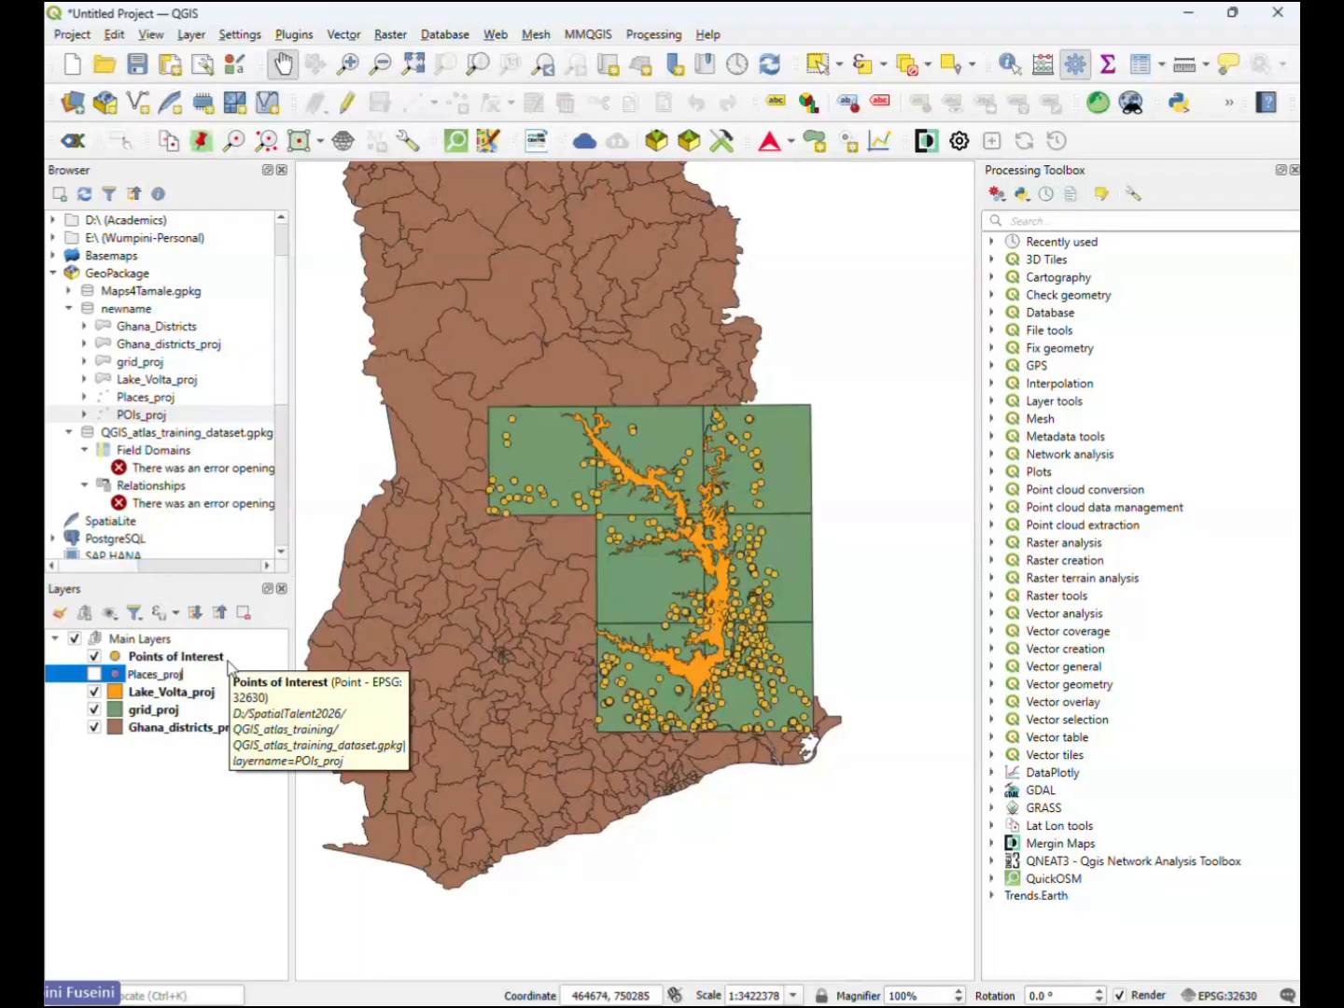
pyautogui.press('BackSpace')
pyautogui.press('BackSpace')
pyautogui.press('BackSpace')
pyautogui.press('BackSpace')
pyautogui.press('BackSpace')
pyautogui.press('Return')
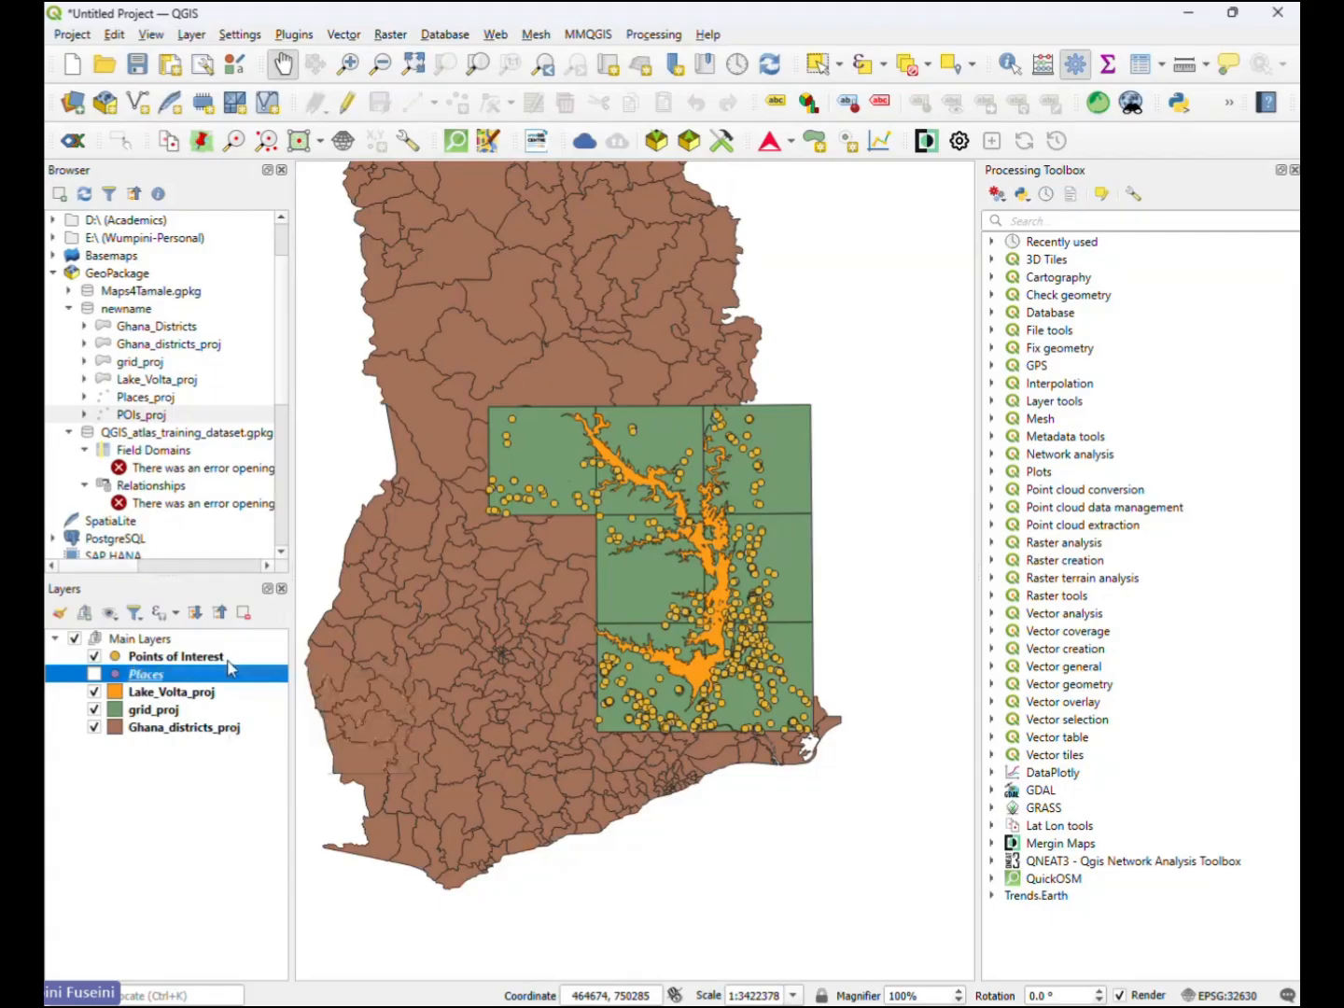
# - Rename the Lake_Volta_proj layer as Lake Volta, with a space instead of the underscore
pyautogui.click(176, 694)
pyautogui.rightClick(176, 695)
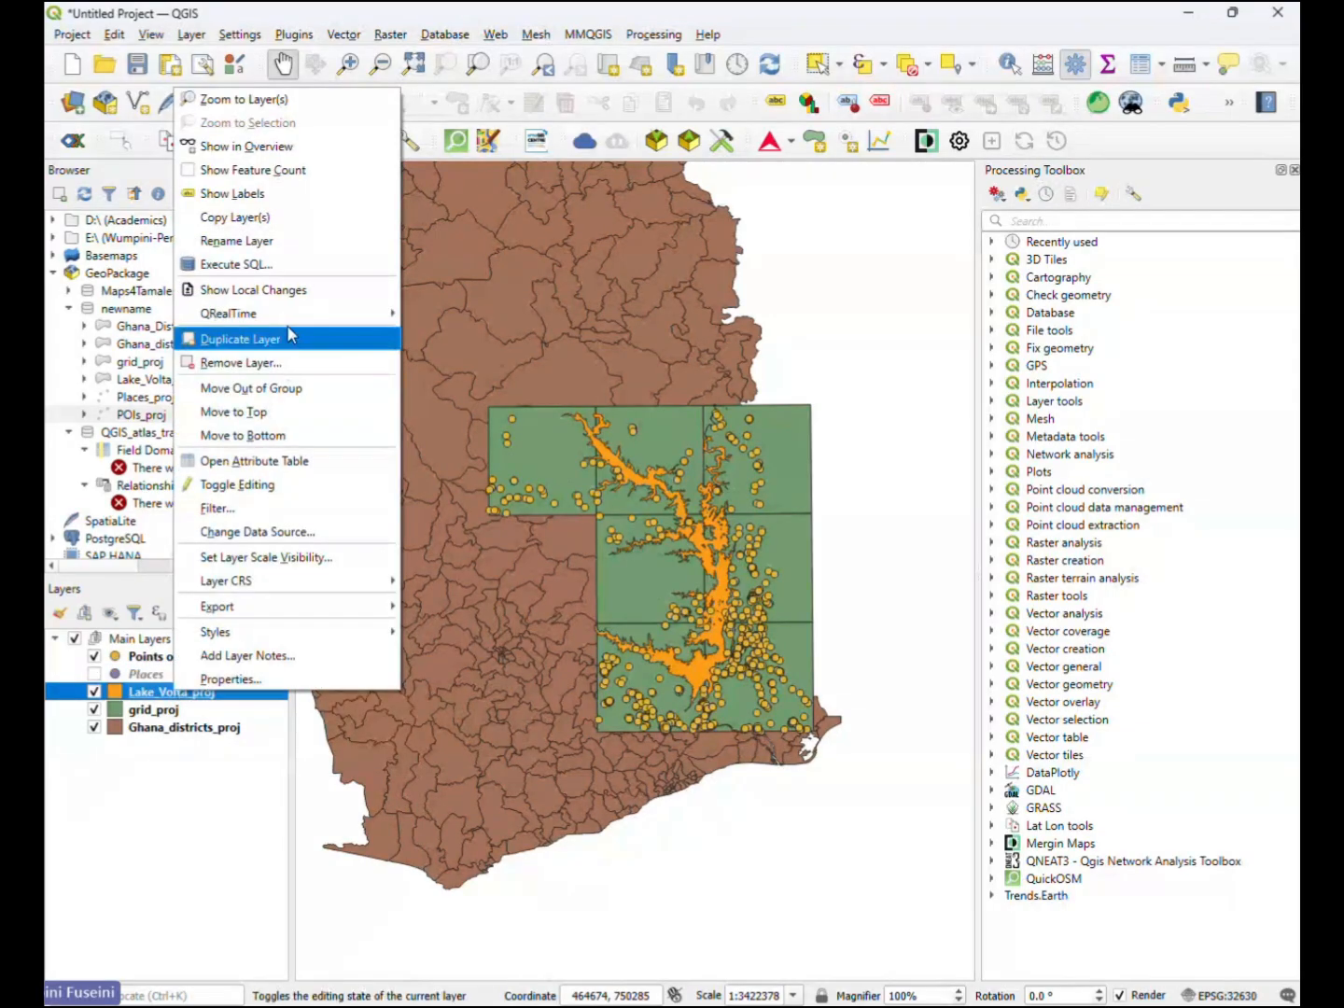
pyautogui.click(275, 251)
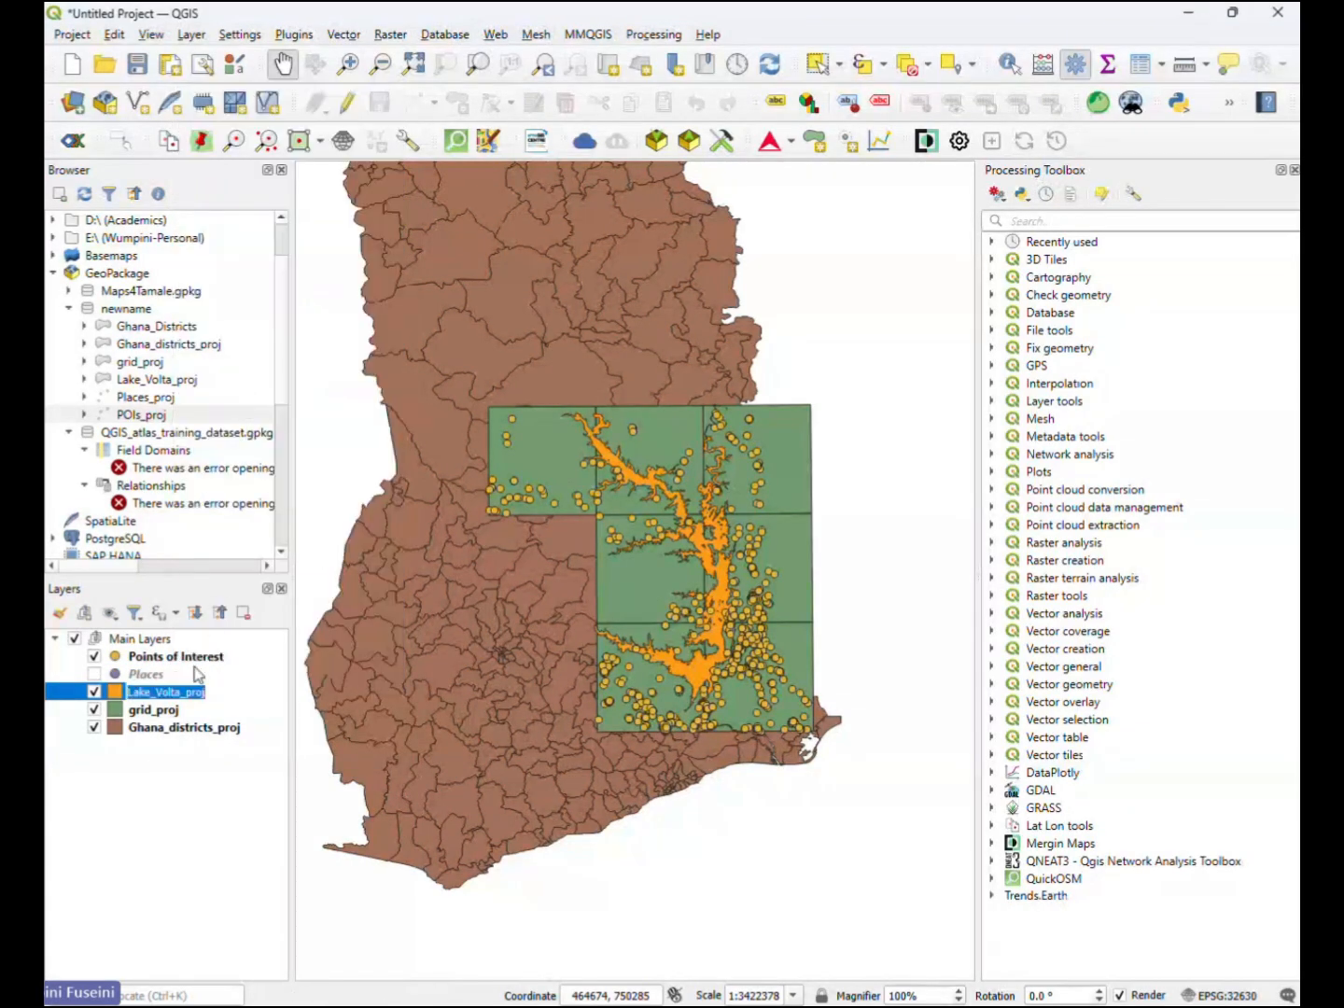
pyautogui.click(198, 692)
pyautogui.press('BackSpace')
pyautogui.press('BackSpace')
pyautogui.press('BackSpace')
pyautogui.press('BackSpace')
pyautogui.press('BackSpace')
pyautogui.press('Left')
pyautogui.press('Left')
pyautogui.press('Left')
pyautogui.press('Left')
pyautogui.press('Left')
pyautogui.press('BackSpace')
pyautogui.press('Return')
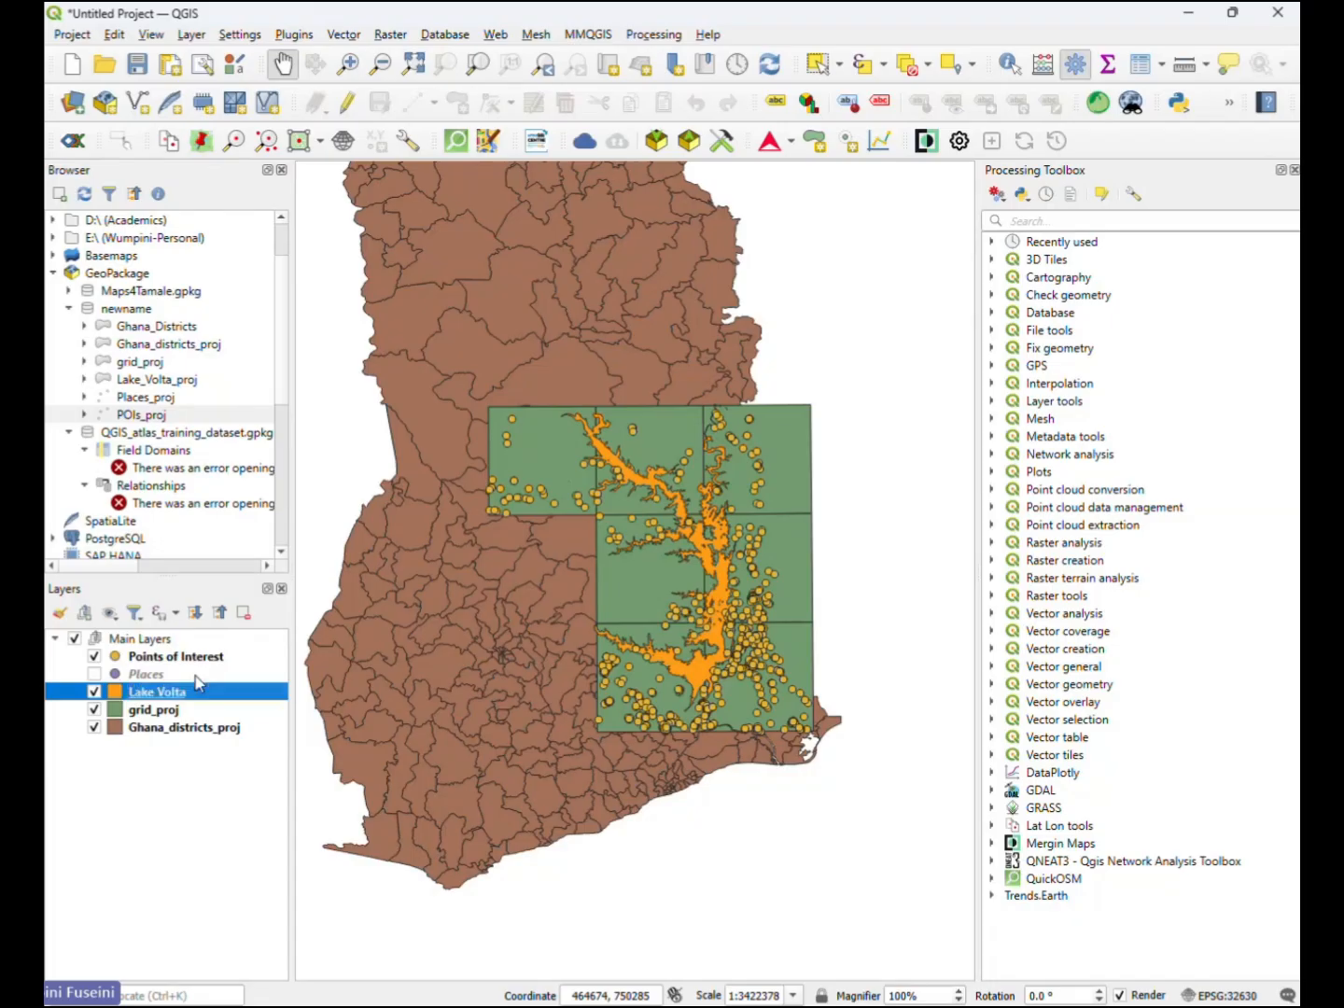
# - Rename the grid_proj layer as Survey Area
pyautogui.click(154, 712)
pyautogui.rightClick(154, 713)
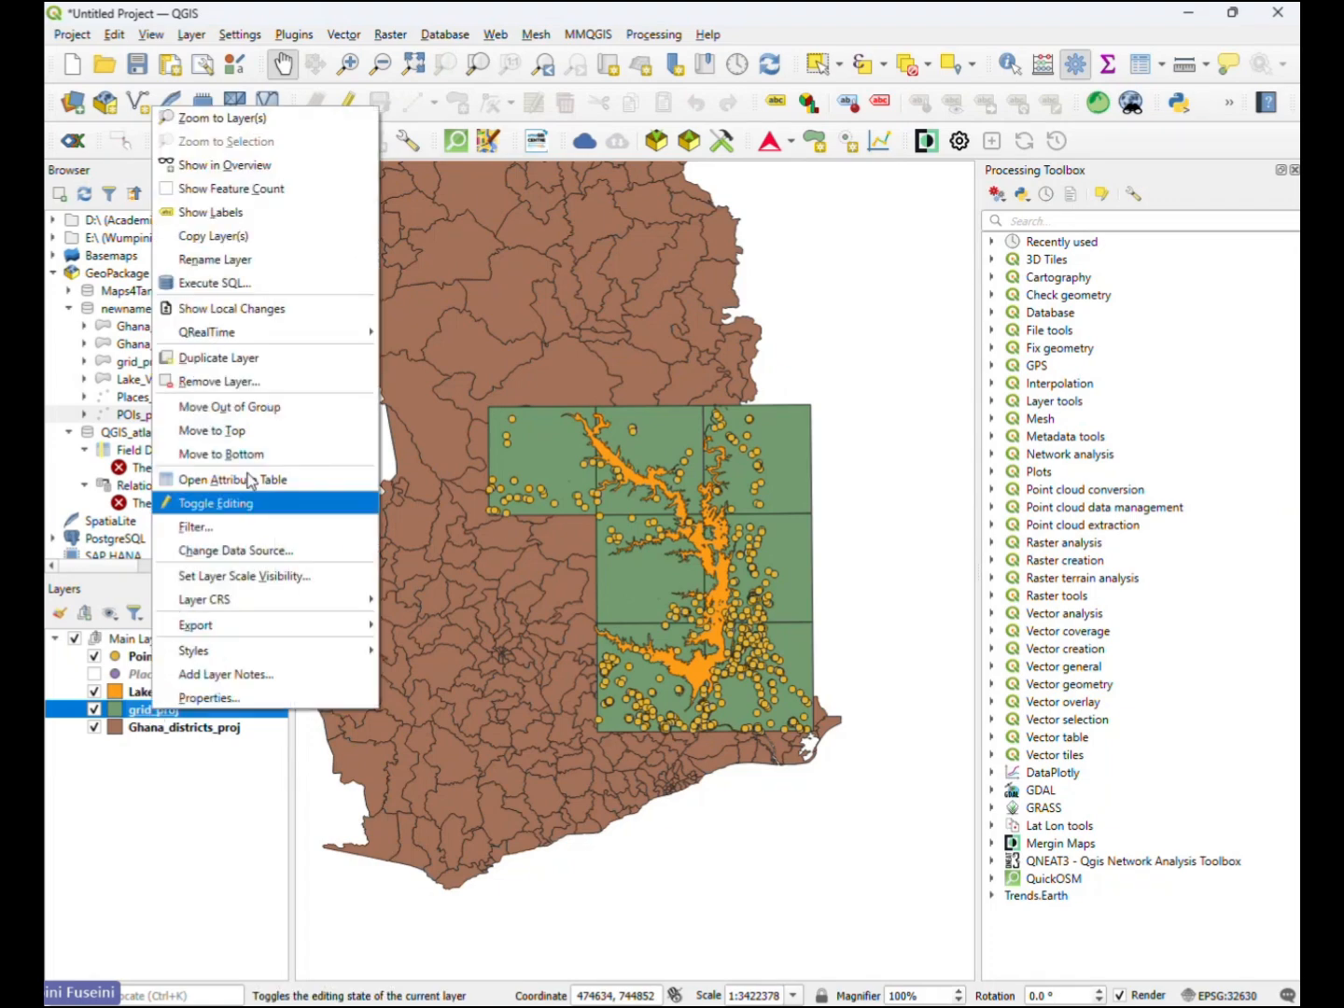
pyautogui.click(308, 259)
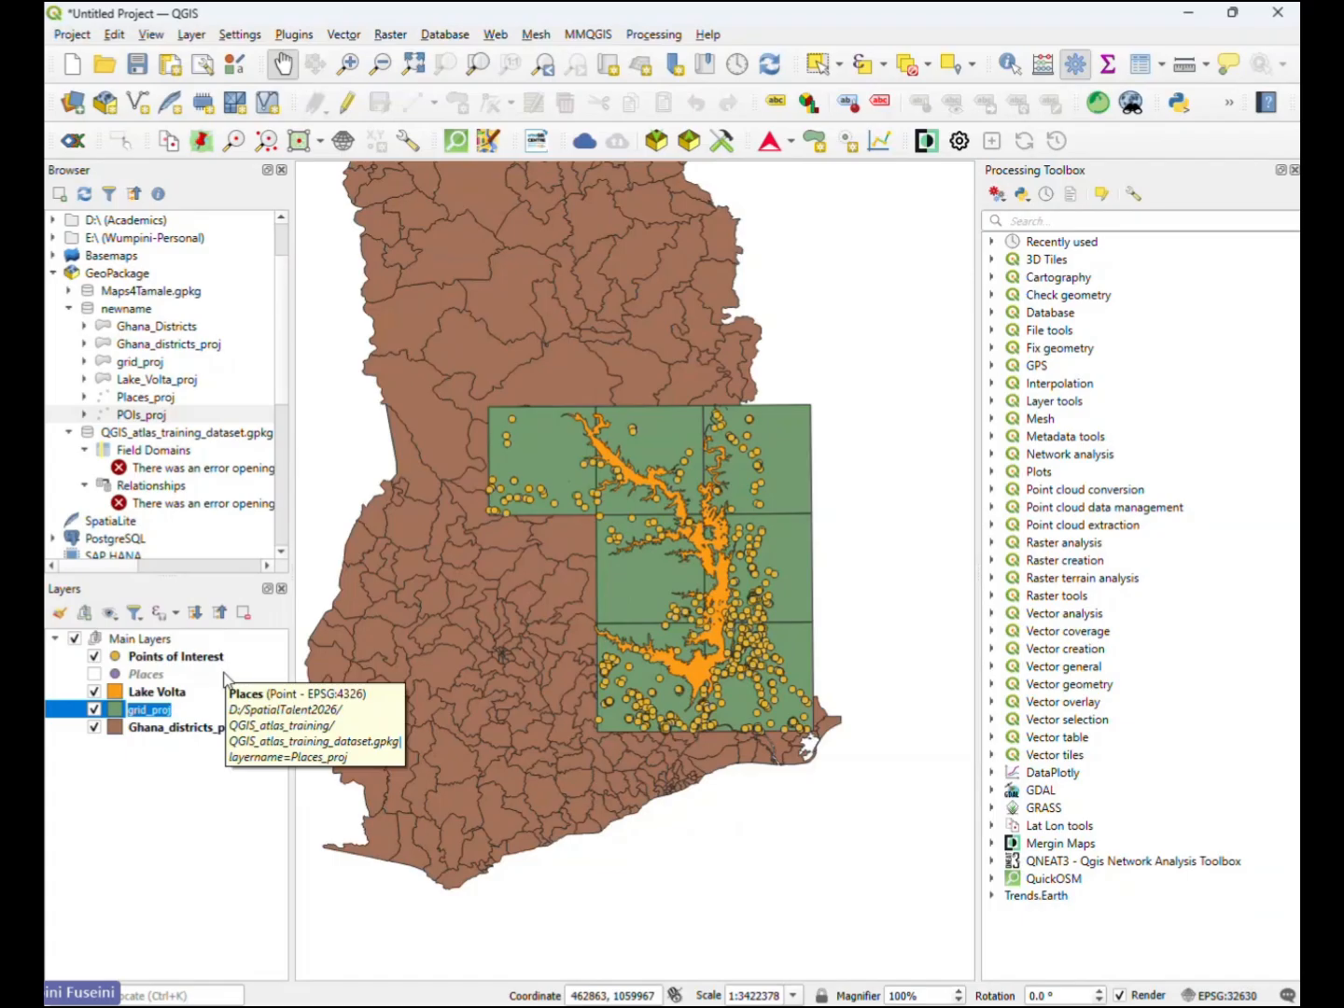
pyautogui.write('Field')
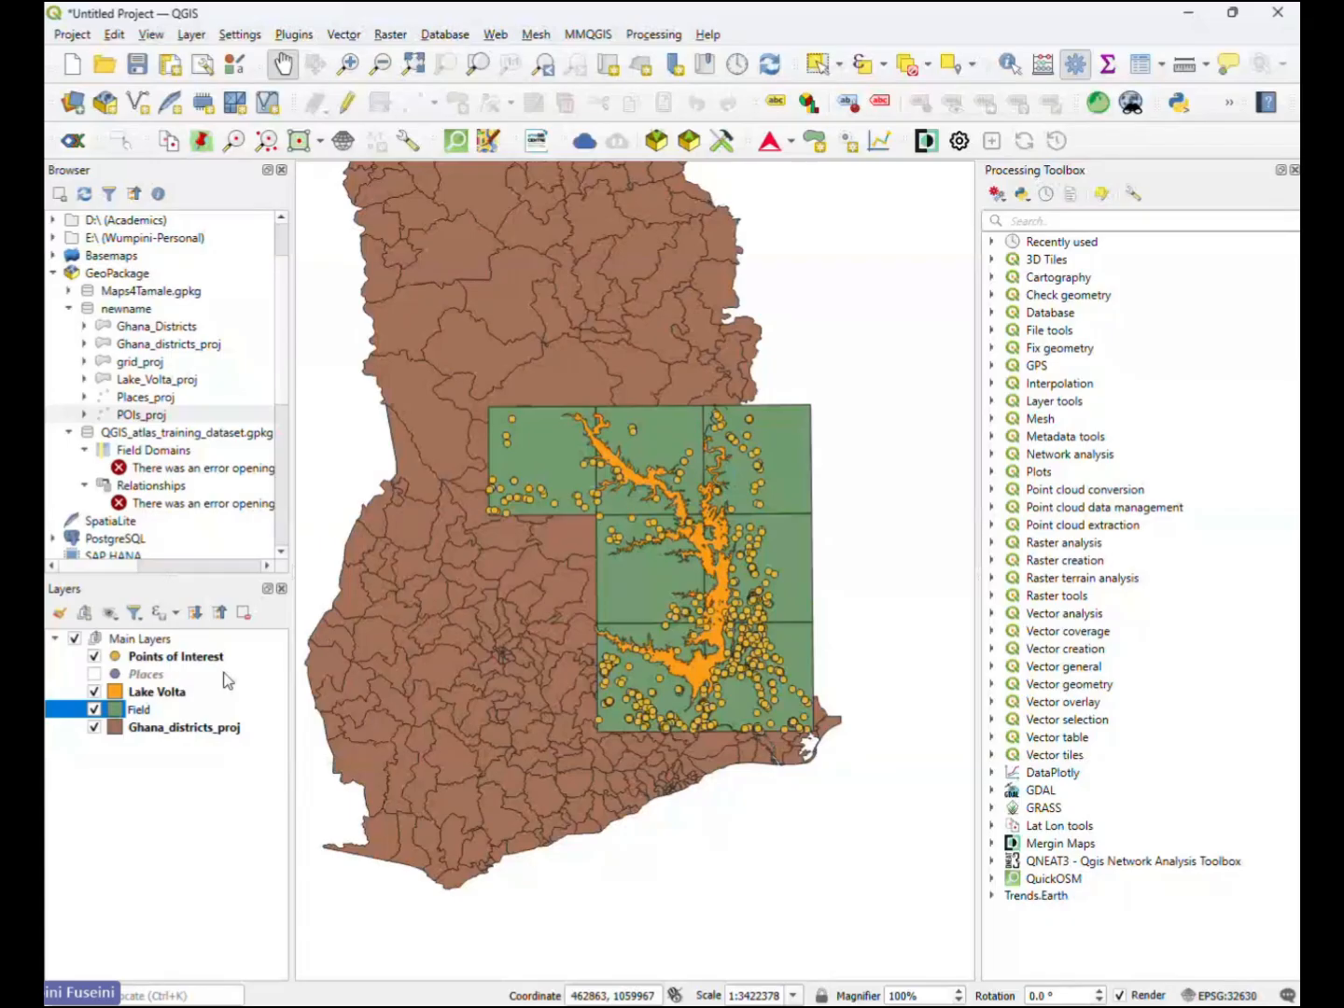
pyautogui.press('BackSpace')
pyautogui.press('BackSpace')
pyautogui.press('BackSpace')
pyautogui.press('BackSpace')
pyautogui.press('BackSpace')
pyautogui.write('Survey')
pyautogui.press('Return')
pyautogui.write('Area')
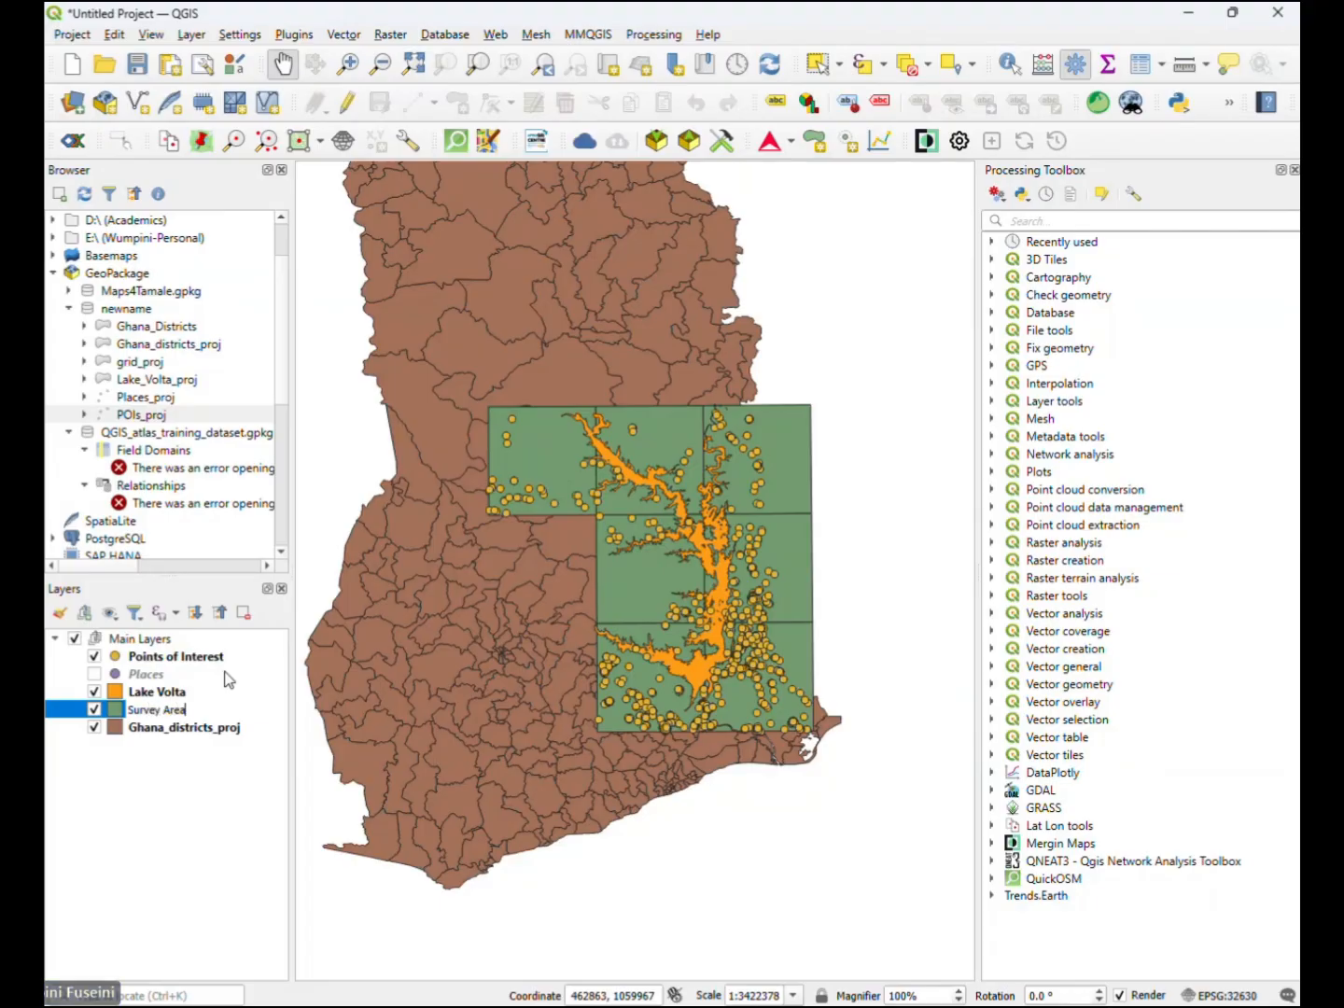
pyautogui.write('s')
pyautogui.press('BackSpace')
# - Replace the grid layer's name with Field Location and confirm it
pyautogui.hotkey('ctrl', 'a')
pyautogui.press('BackSpace')
pyautogui.write('Field Location')
pyautogui.press('Return')
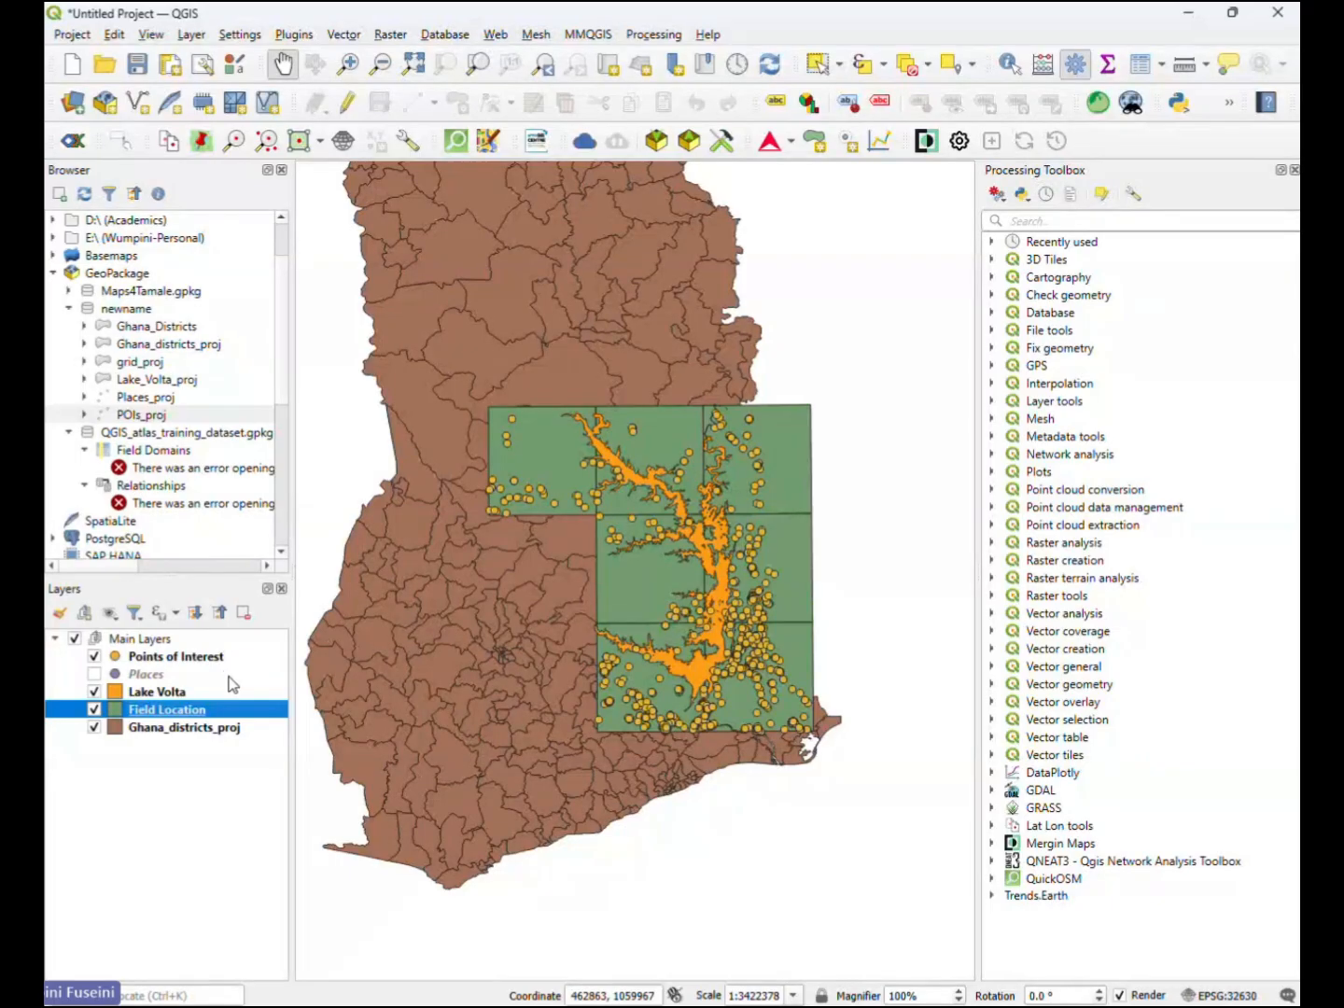
# - Rename the Ghana_districts_proj layer as Ghana Districts, with a space instead of the underscore and a capital D
pyautogui.rightClick(232, 726)
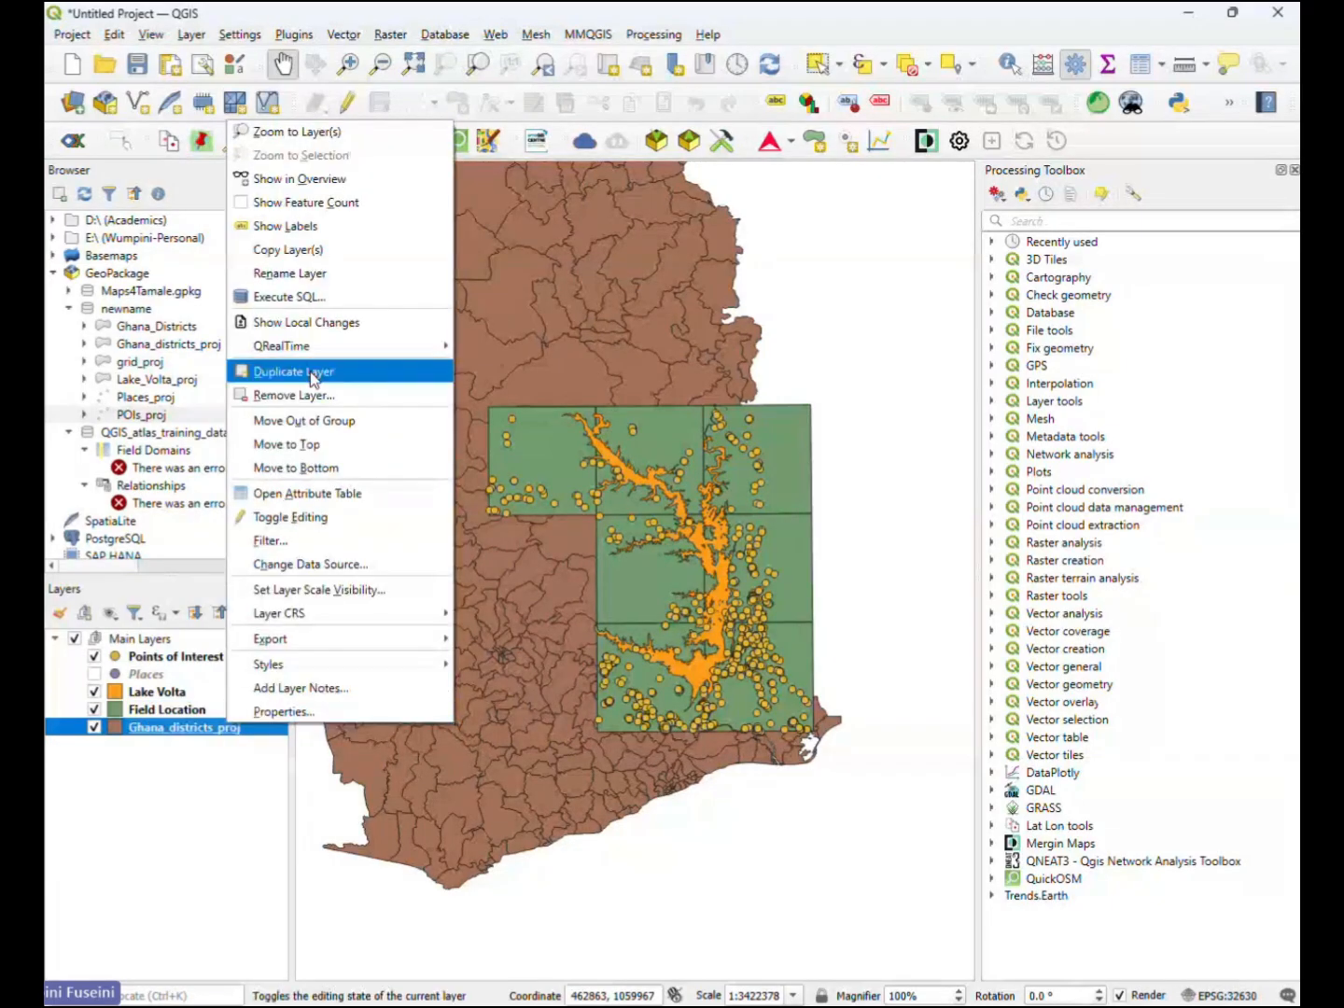
pyautogui.click(290, 273)
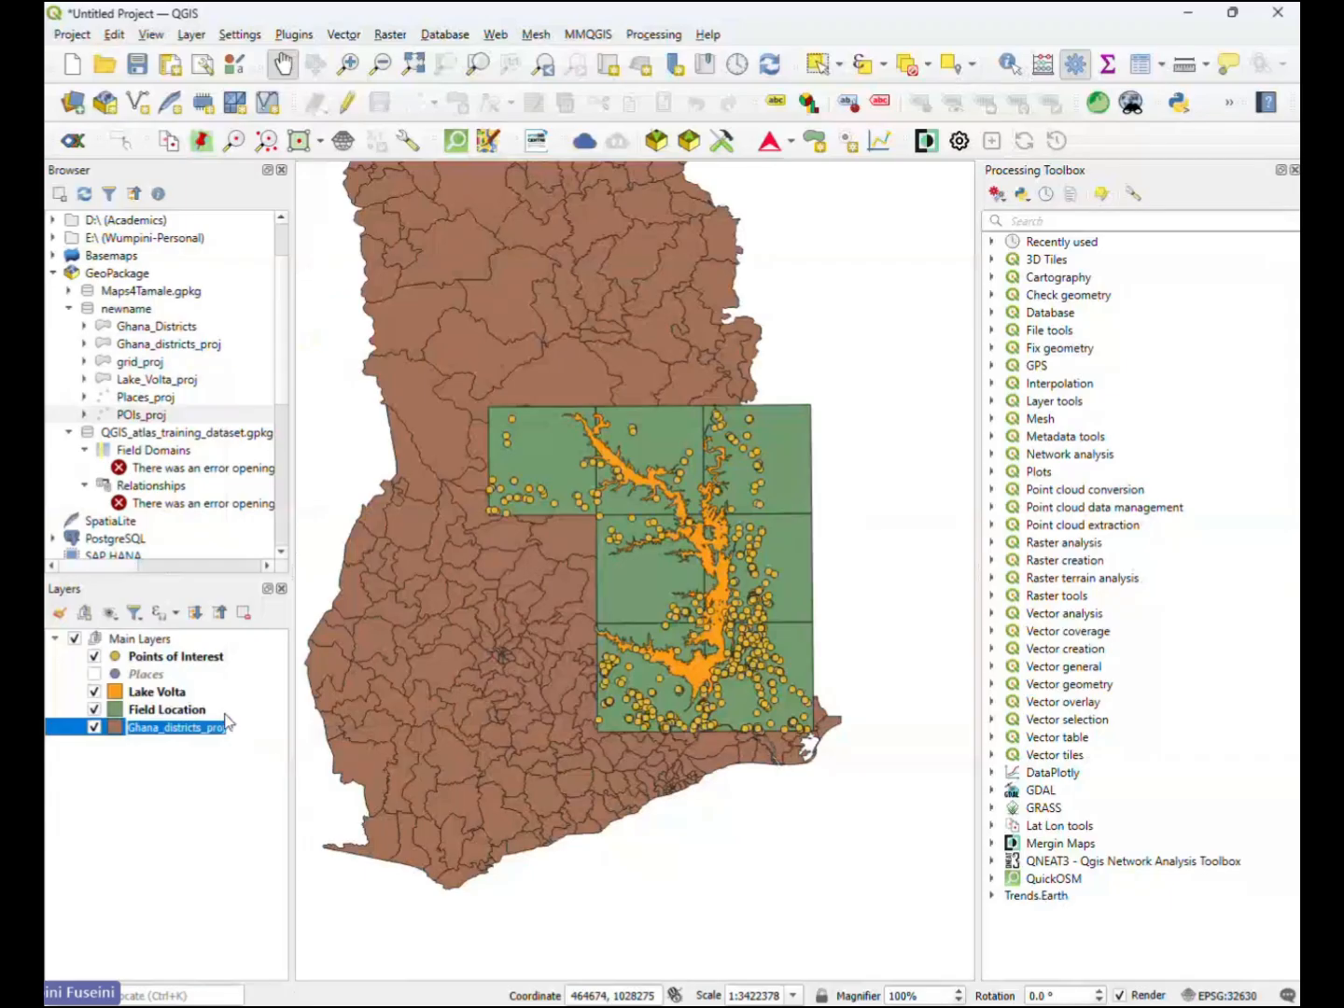
pyautogui.click(226, 727)
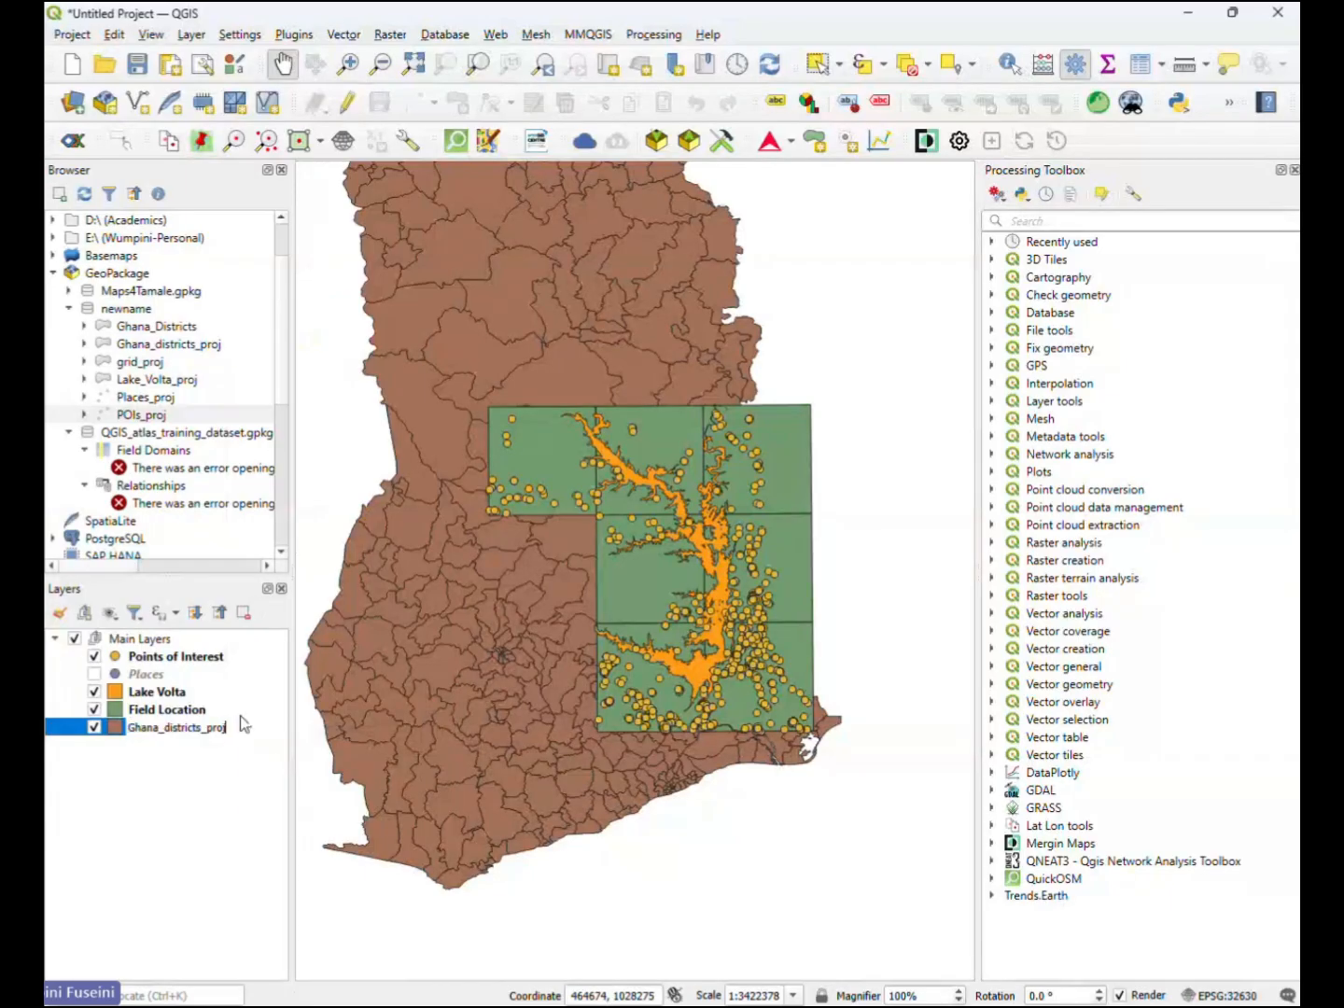
pyautogui.press('BackSpace')
pyautogui.press('BackSpace')
pyautogui.press('BackSpace')
pyautogui.press('BackSpace')
pyautogui.press('BackSpace')
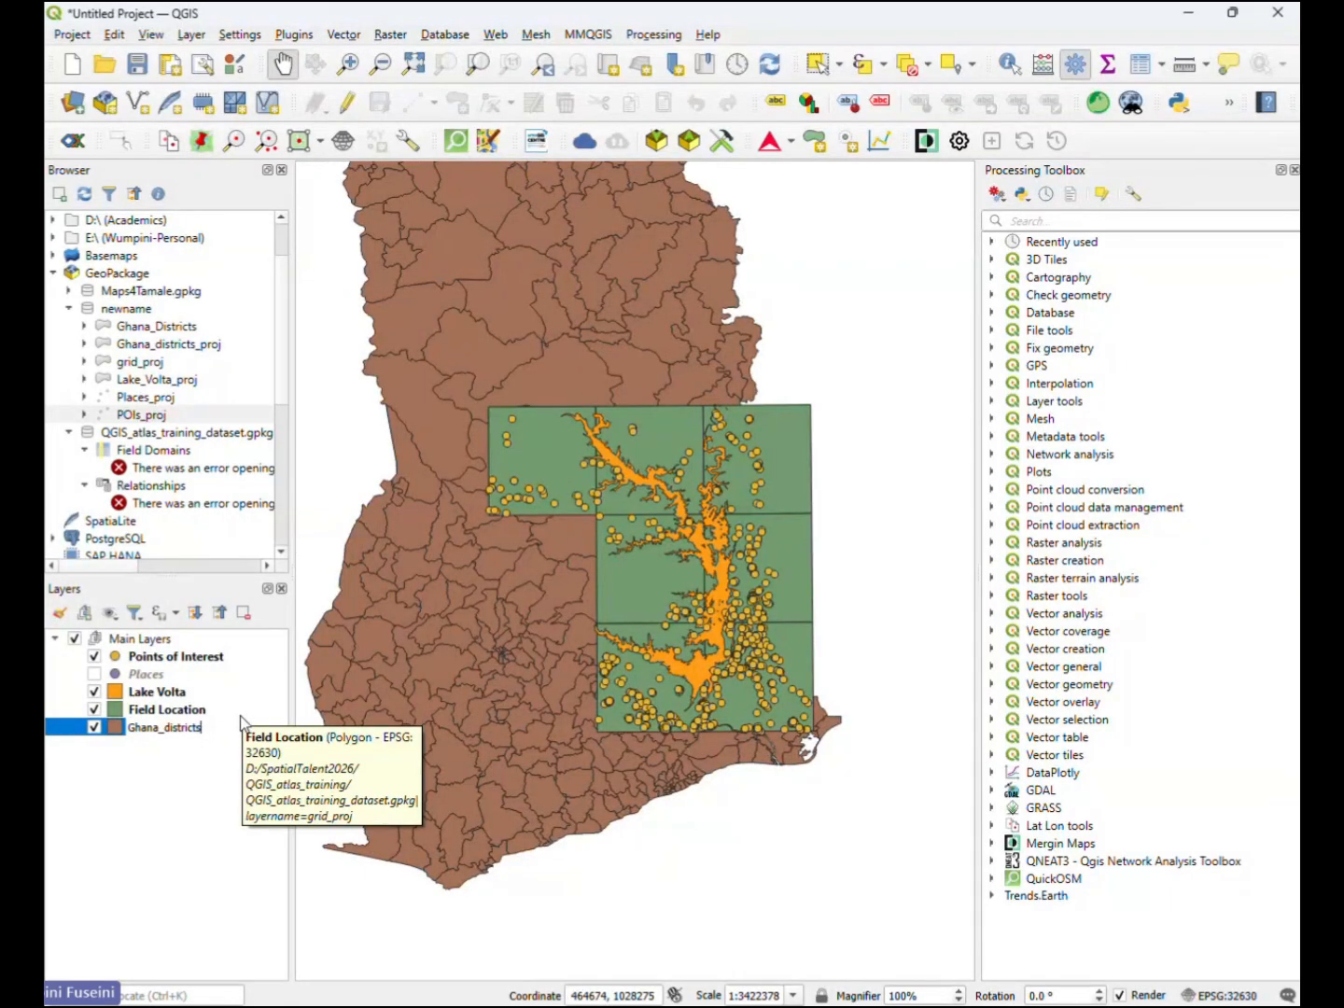
pyautogui.press('Left')
pyautogui.press('Left')
pyautogui.press('Left')
pyautogui.press('Left')
pyautogui.press('Left')
pyautogui.press('Left')
pyautogui.press('Left')
pyautogui.press('Left')
pyautogui.press('Left')
pyautogui.press('BackSpace')
pyautogui.press('Delete')
pyautogui.write('D')
pyautogui.press('Return')
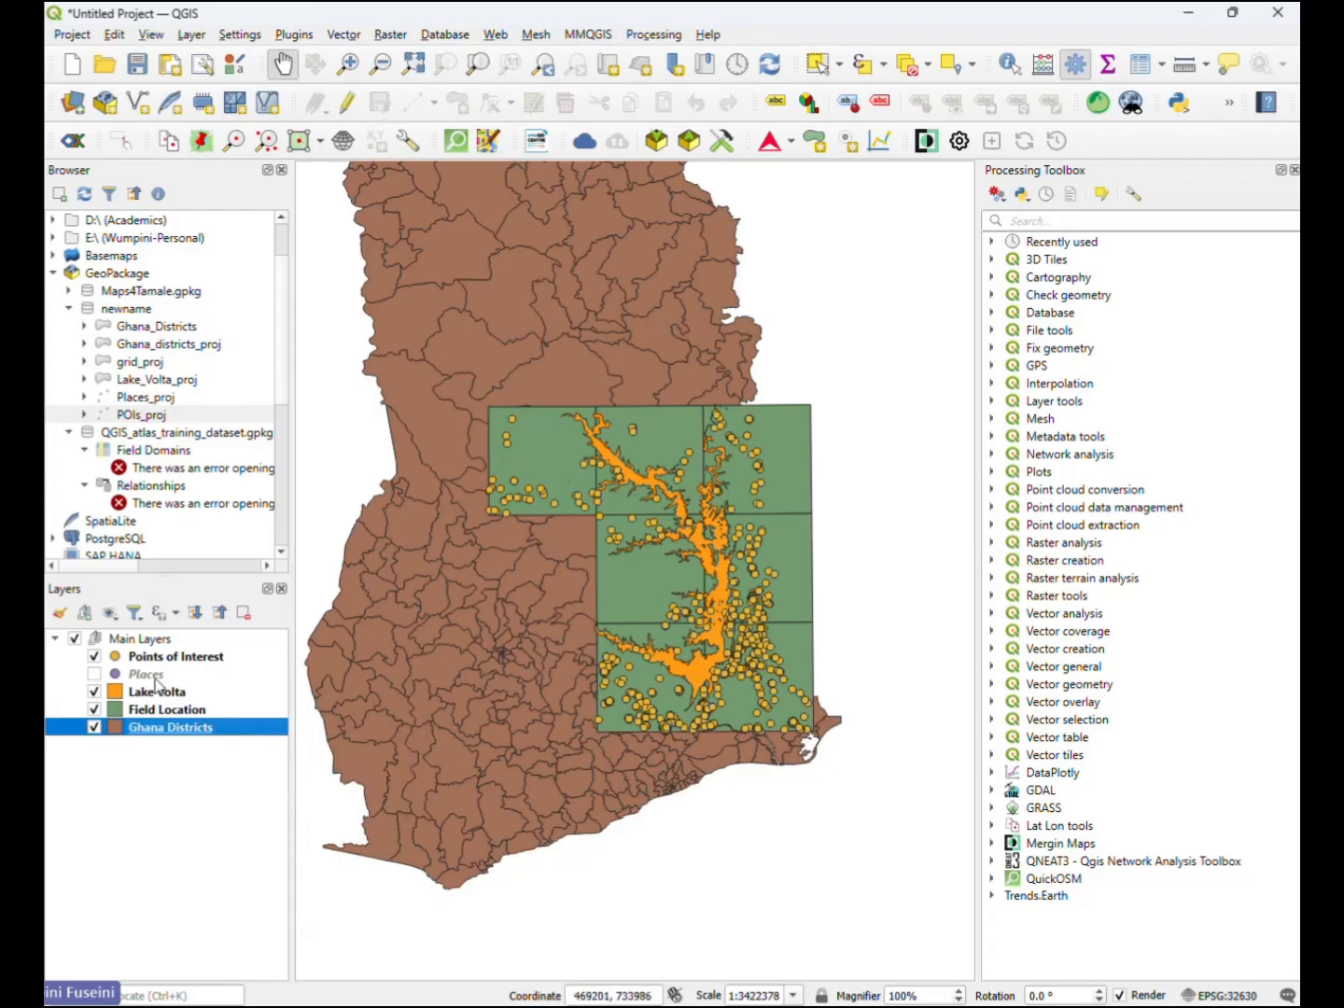
# - Change the symbology of the Points of Interest layer from Single Symbol to Point Cluster
pyautogui.moveTo(156, 685)
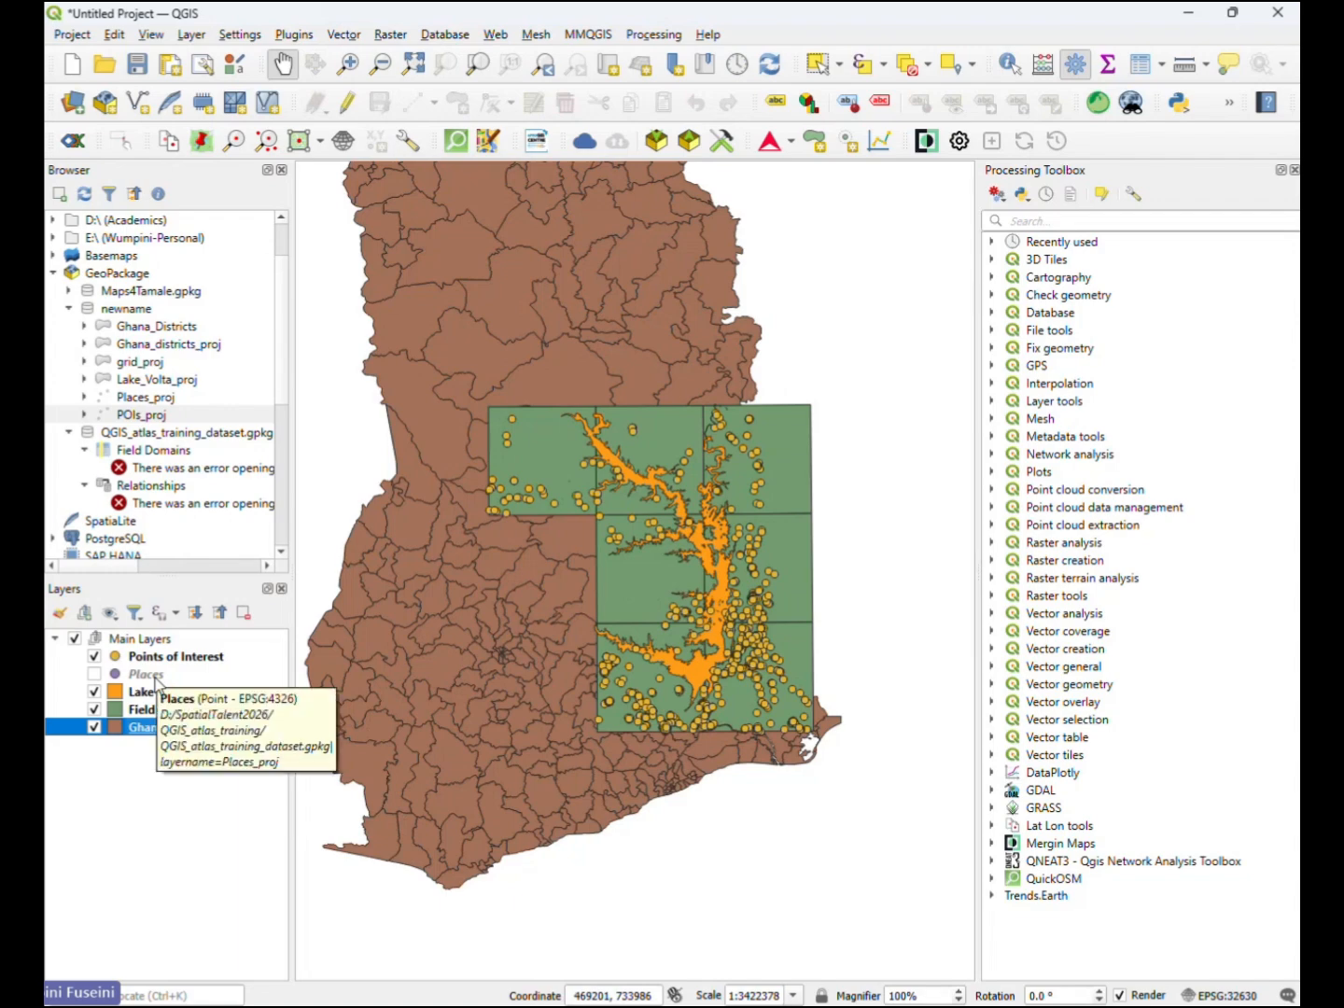
pyautogui.click(157, 660)
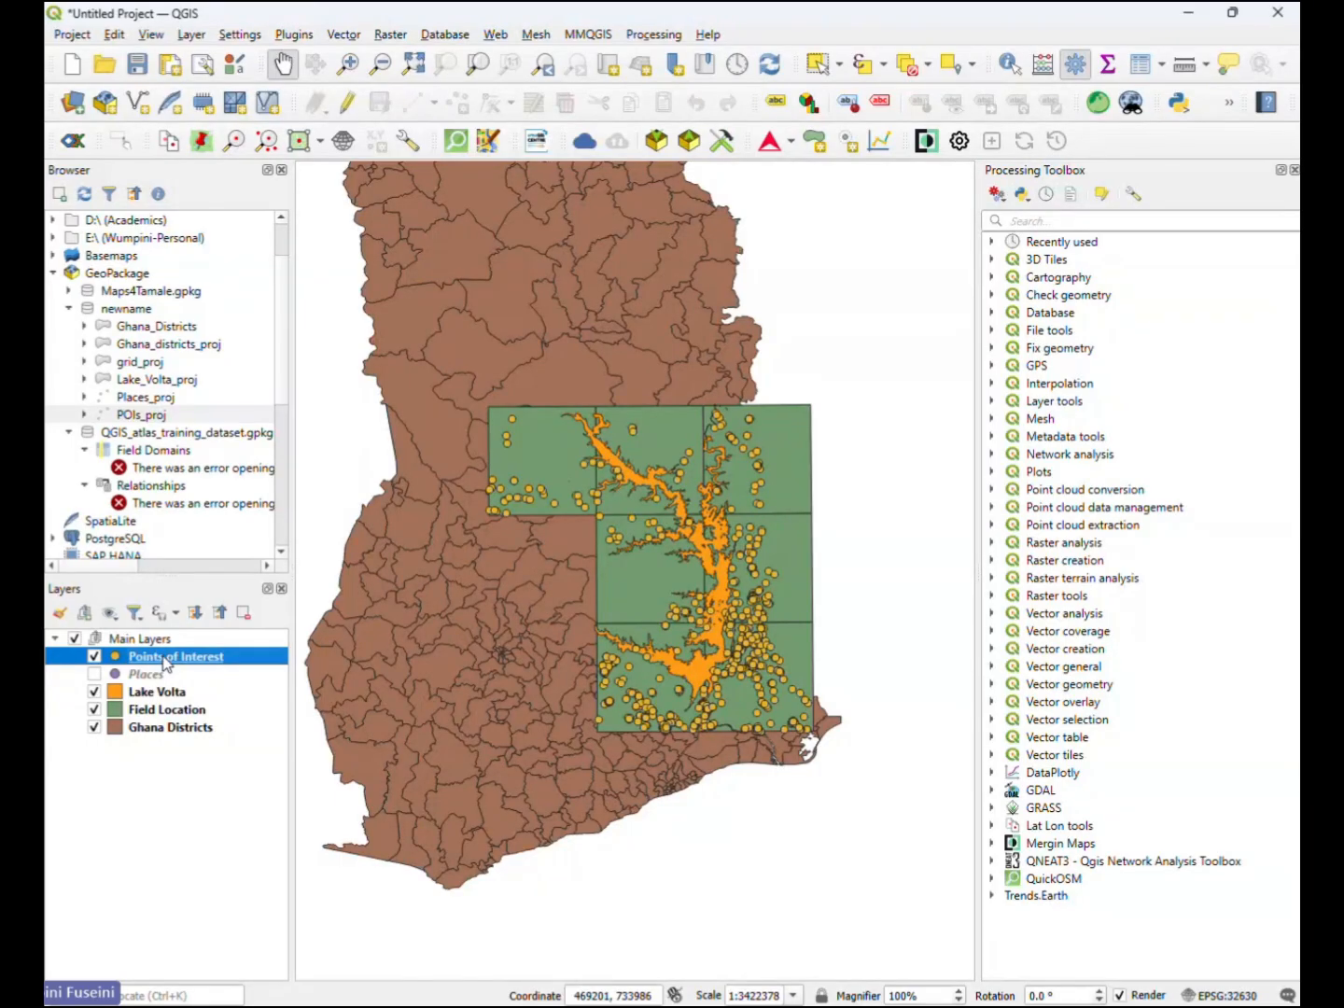
pyautogui.moveTo(160, 731)
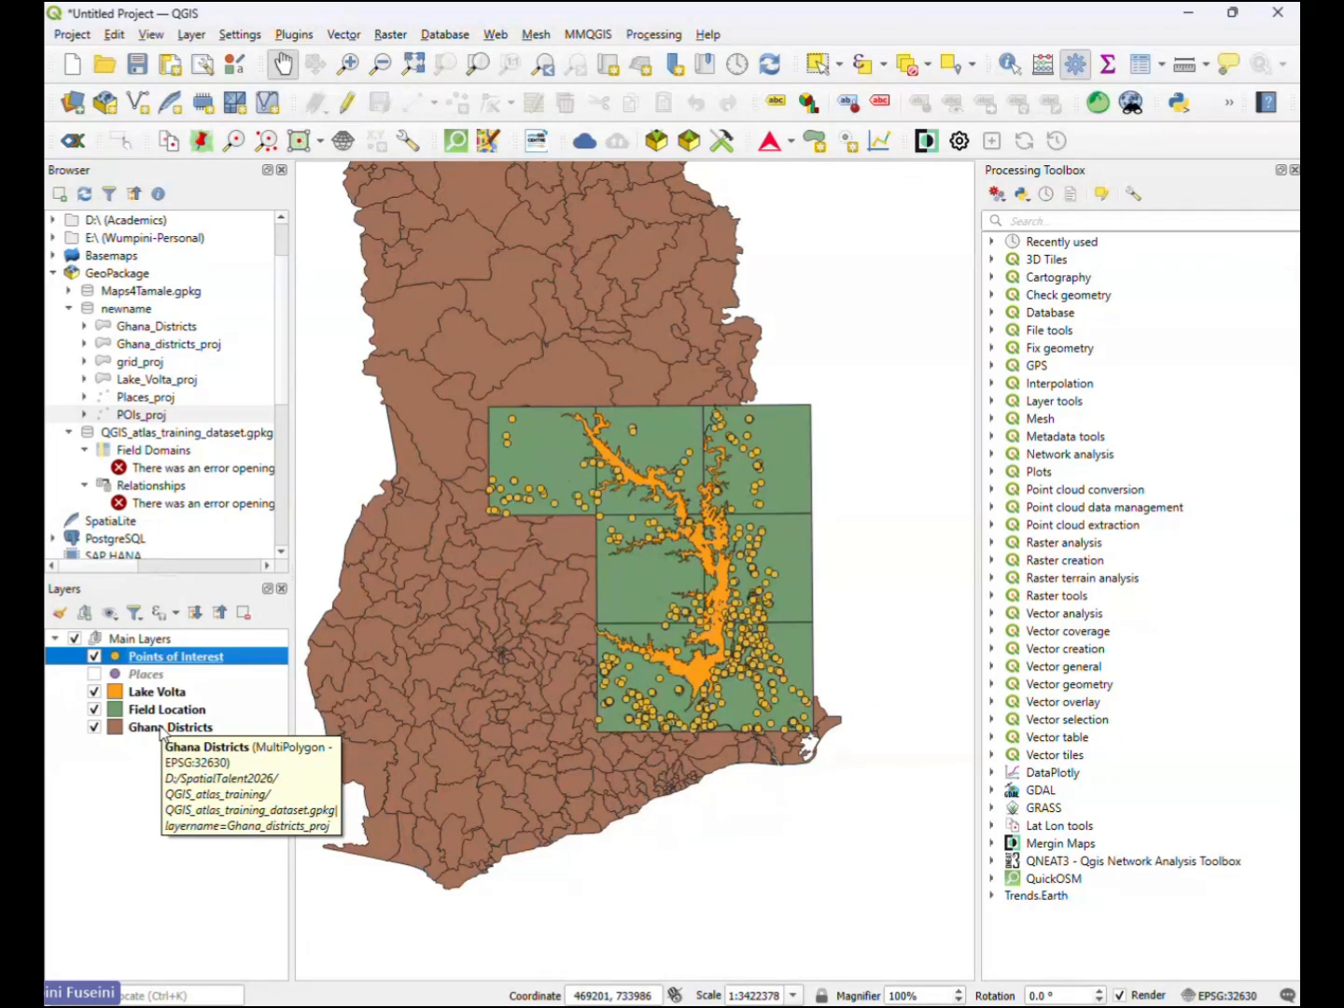
pyautogui.doubleClick(181, 658)
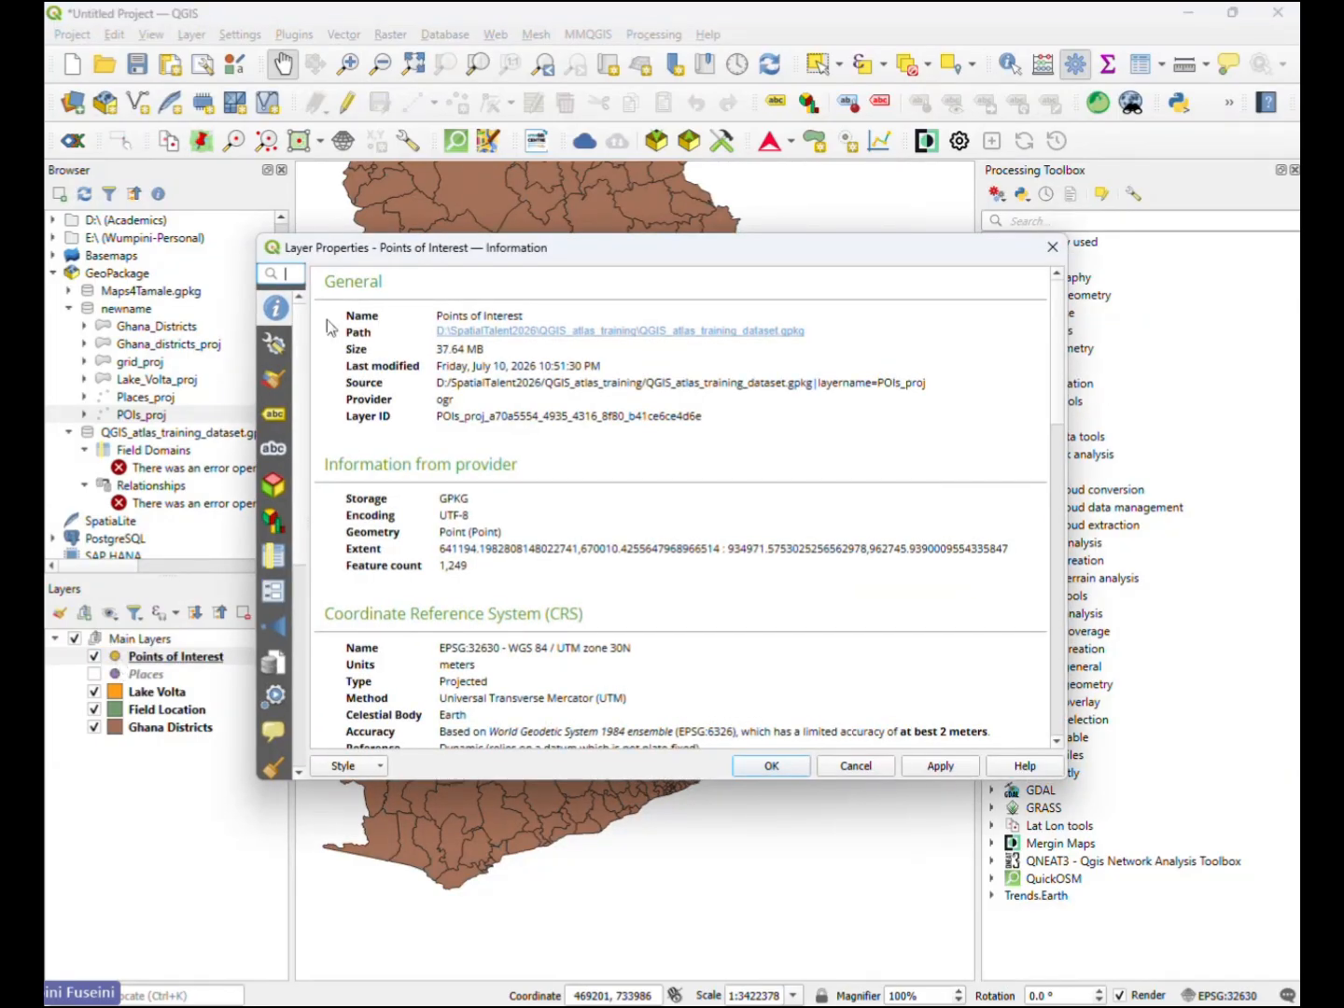
pyautogui.click(273, 381)
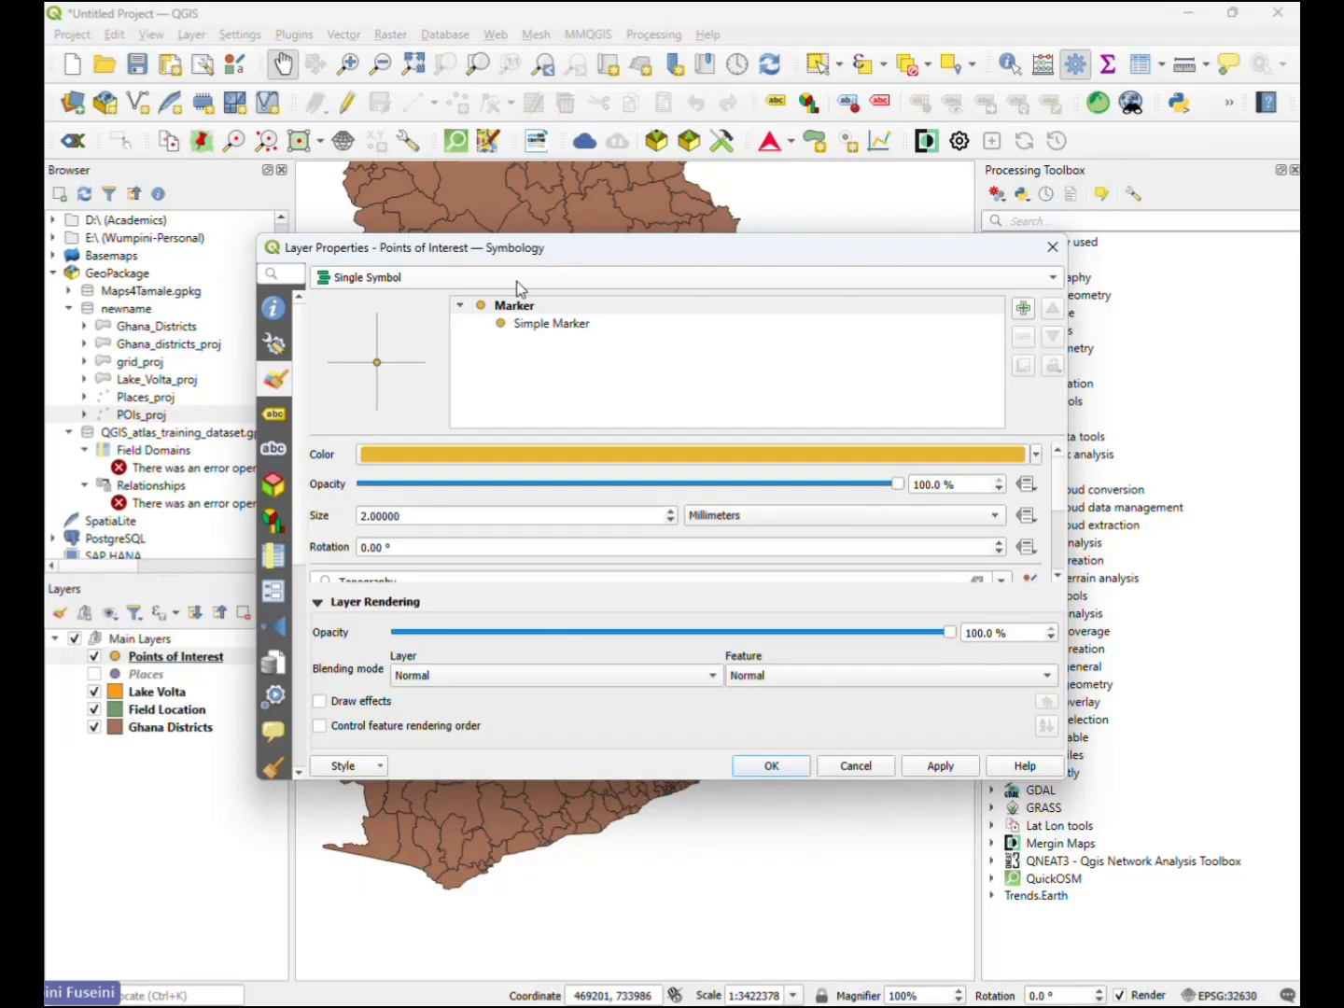
pyautogui.click(475, 280)
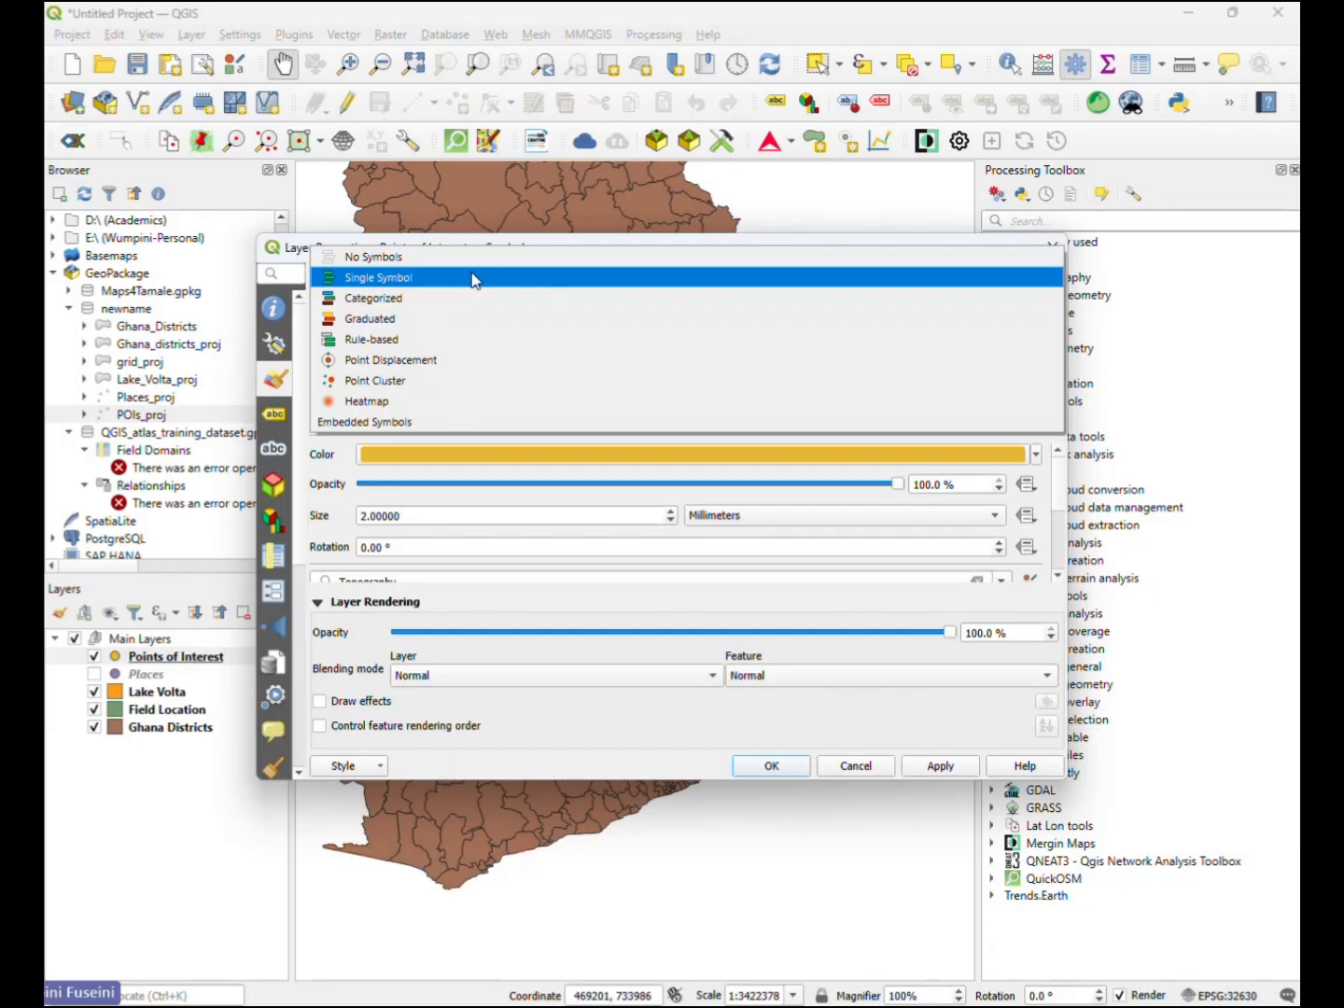
pyautogui.click(277, 385)
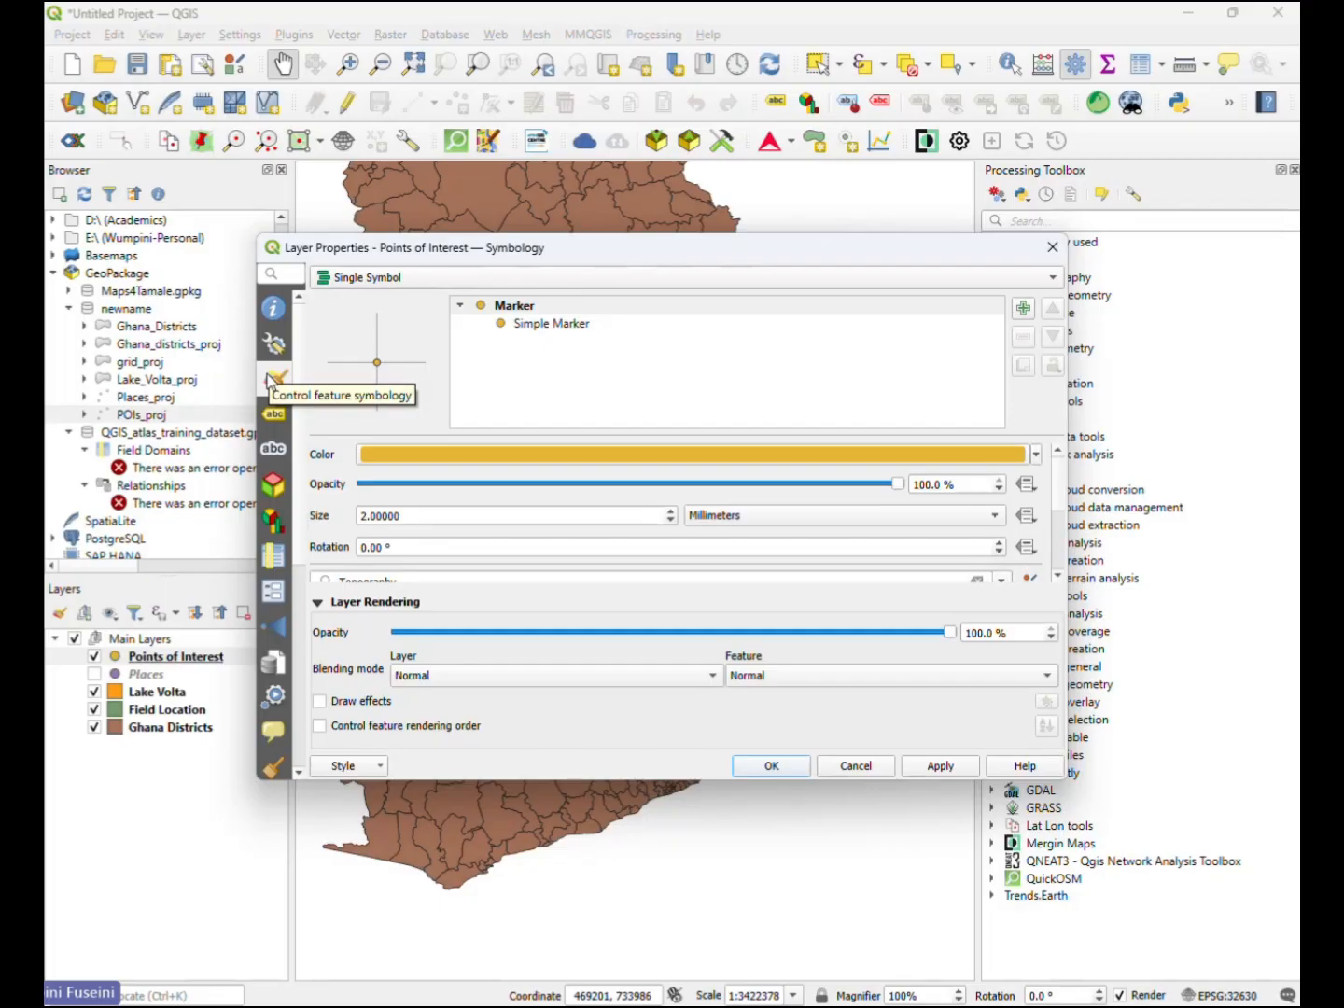
pyautogui.click(389, 280)
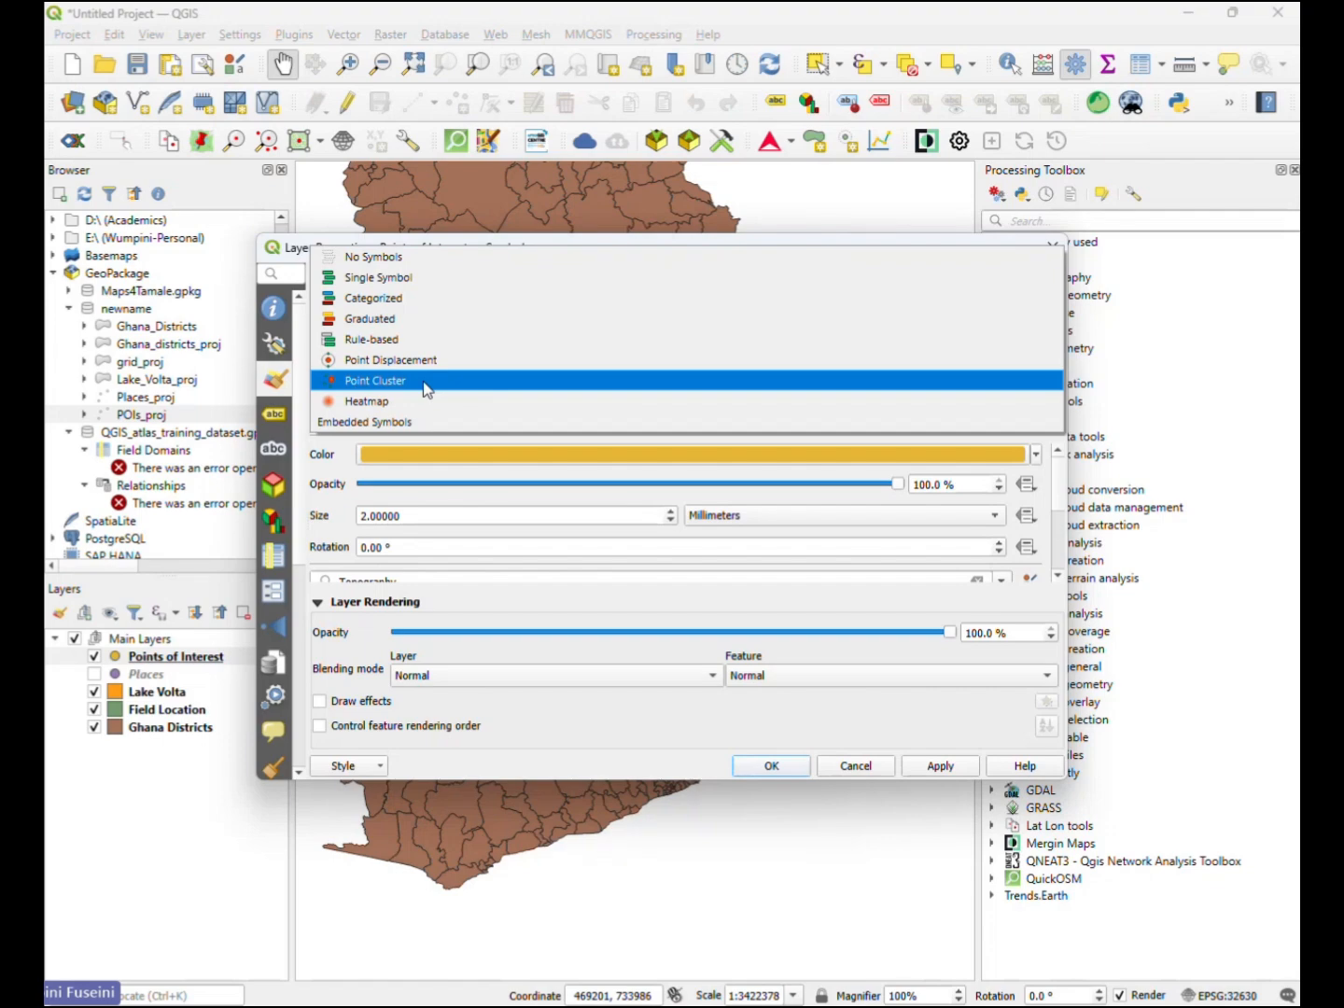
pyautogui.click(424, 381)
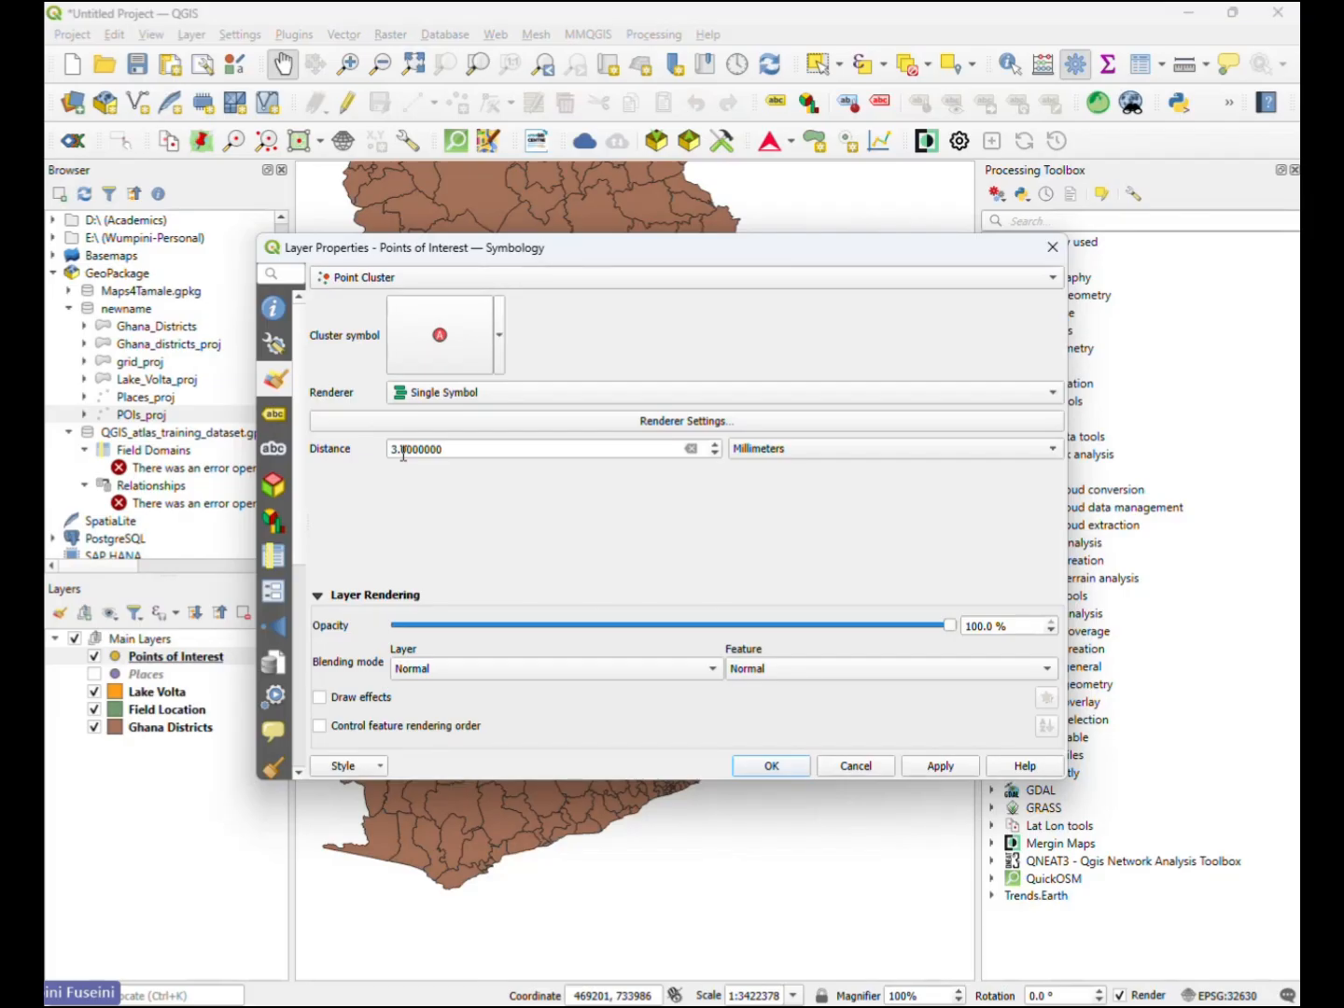
# - Set the Points of Interest cluster distance to 50 millimetres, apply it and check the clusters on the map
pyautogui.click(1053, 450)
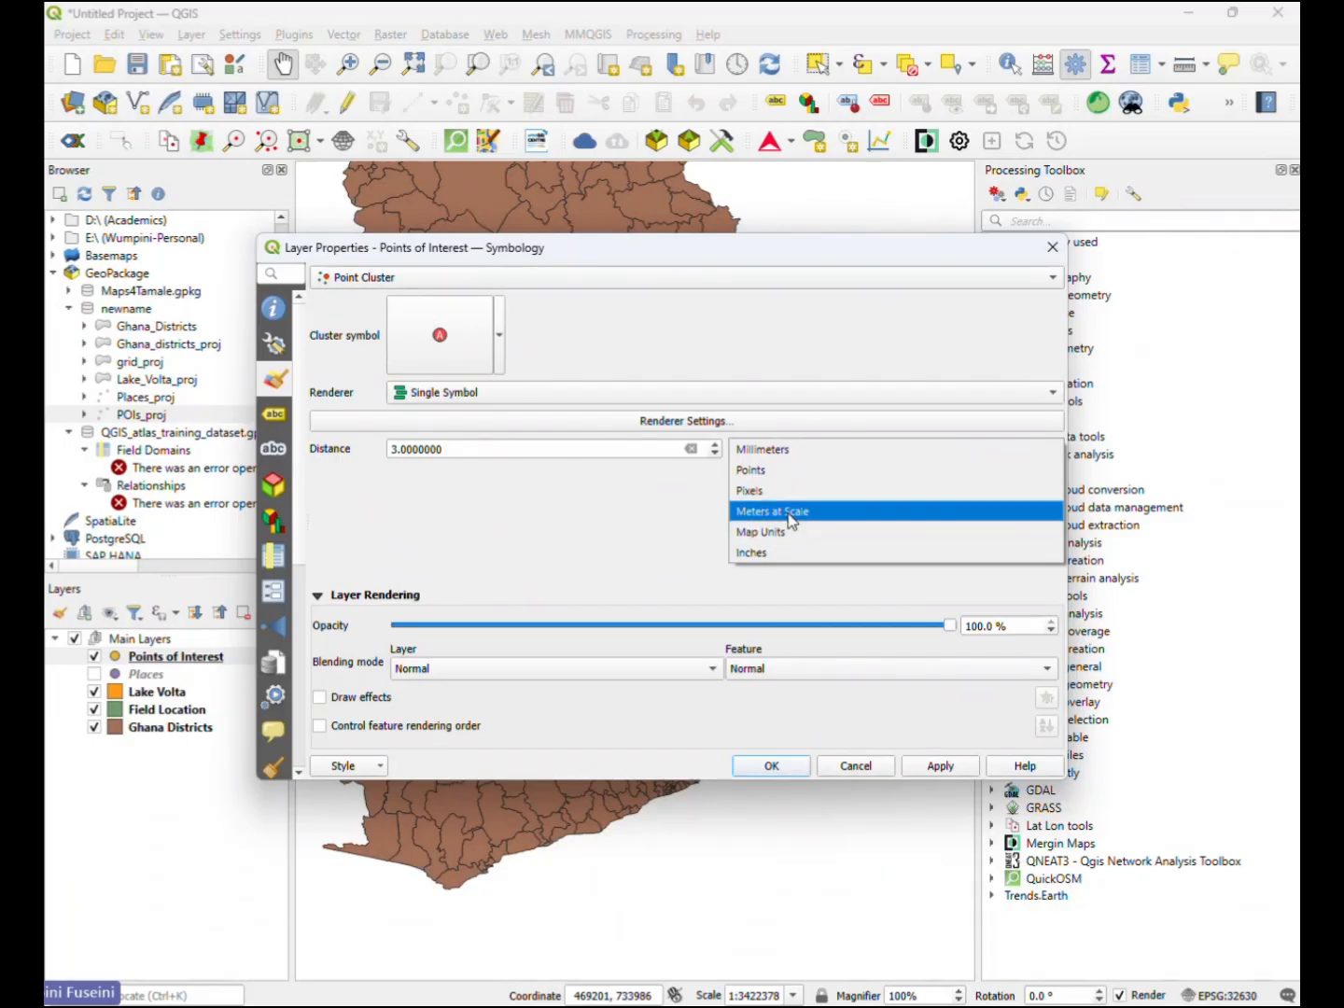
pyautogui.click(601, 490)
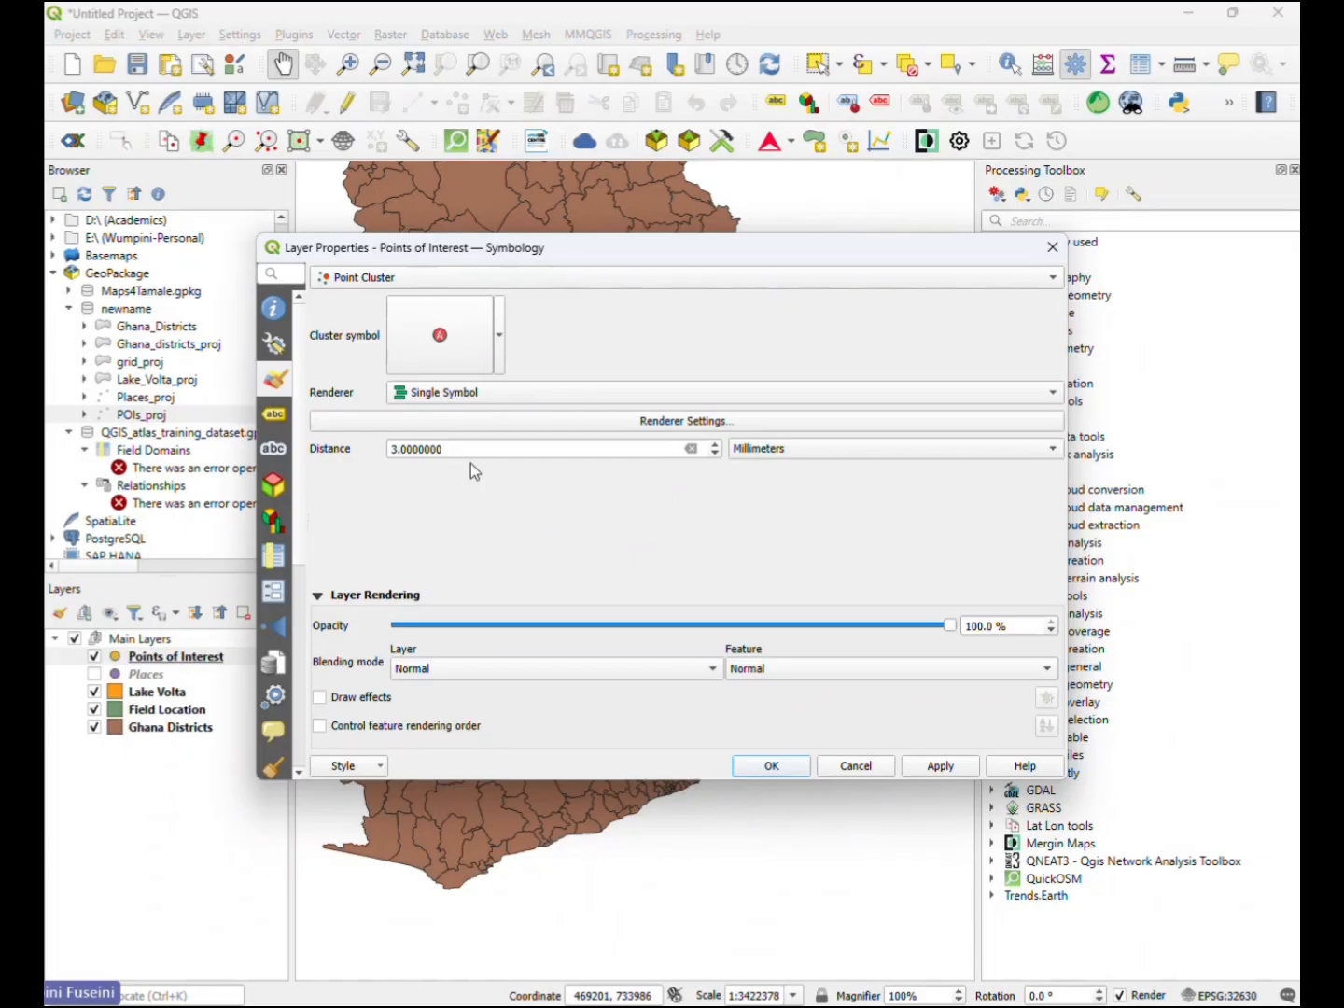
pyautogui.click(393, 450)
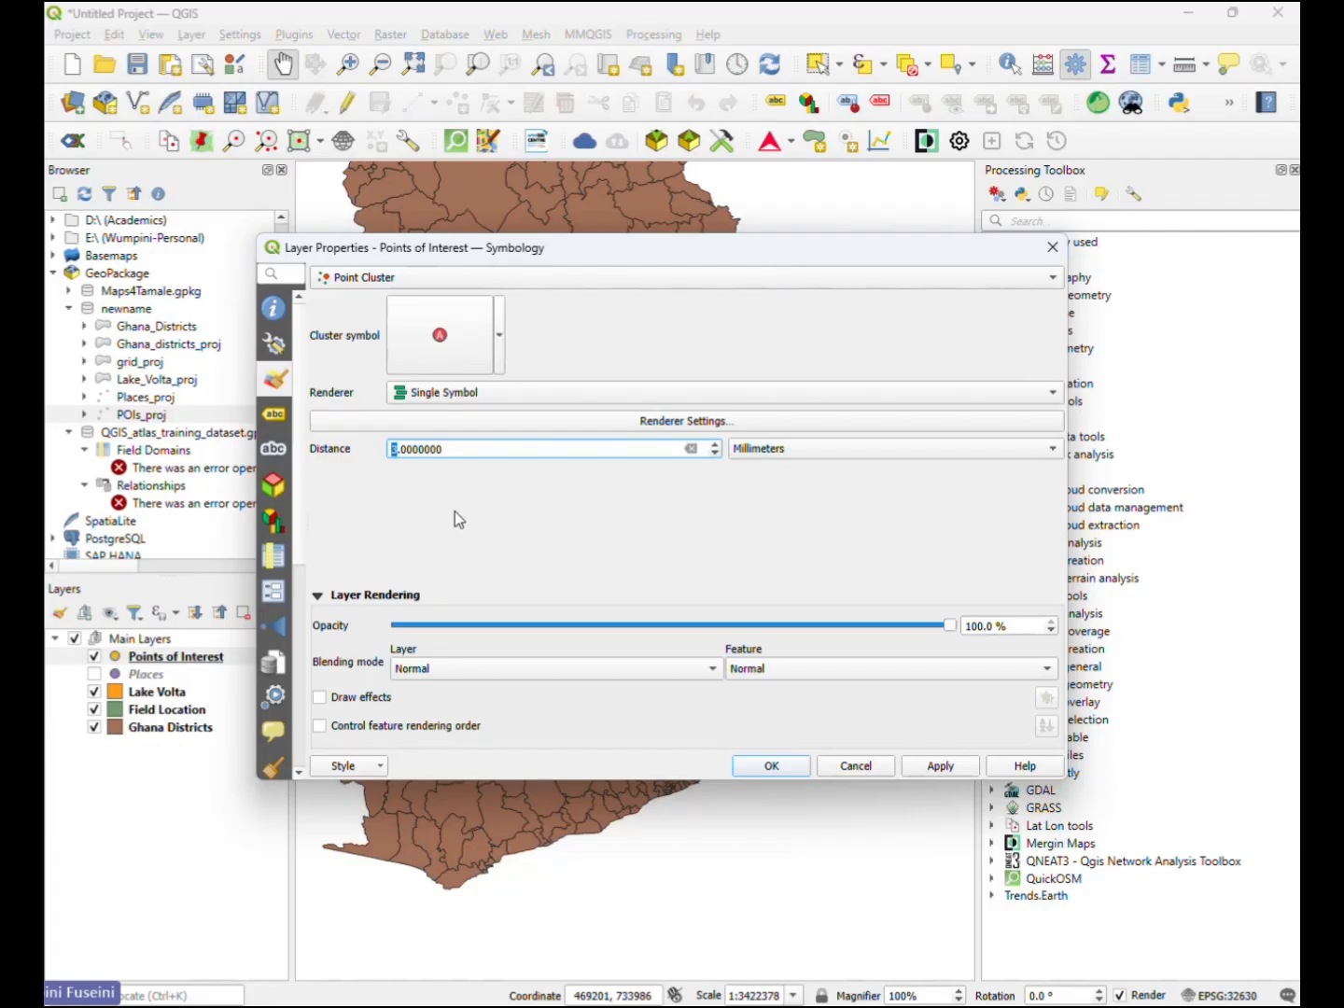
pyautogui.write('5')
pyautogui.write('1')
pyautogui.press('BackSpace')
pyautogui.press('BackSpace')
pyautogui.click(399, 449)
pyautogui.write('0')
pyautogui.click(941, 765)
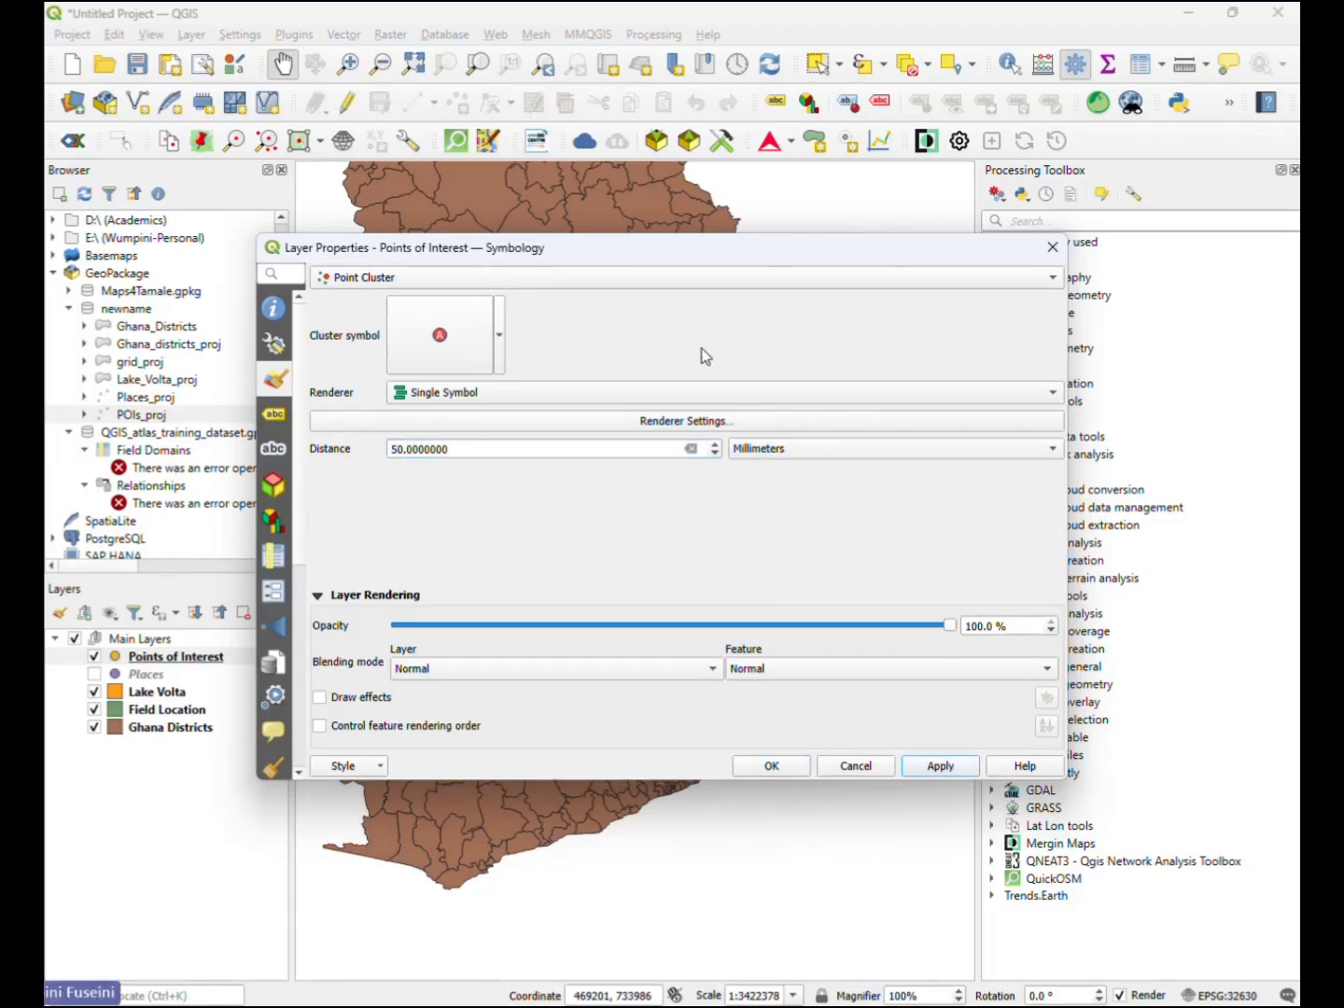
pyautogui.moveTo(719, 248); pyautogui.dragTo(767, 181)
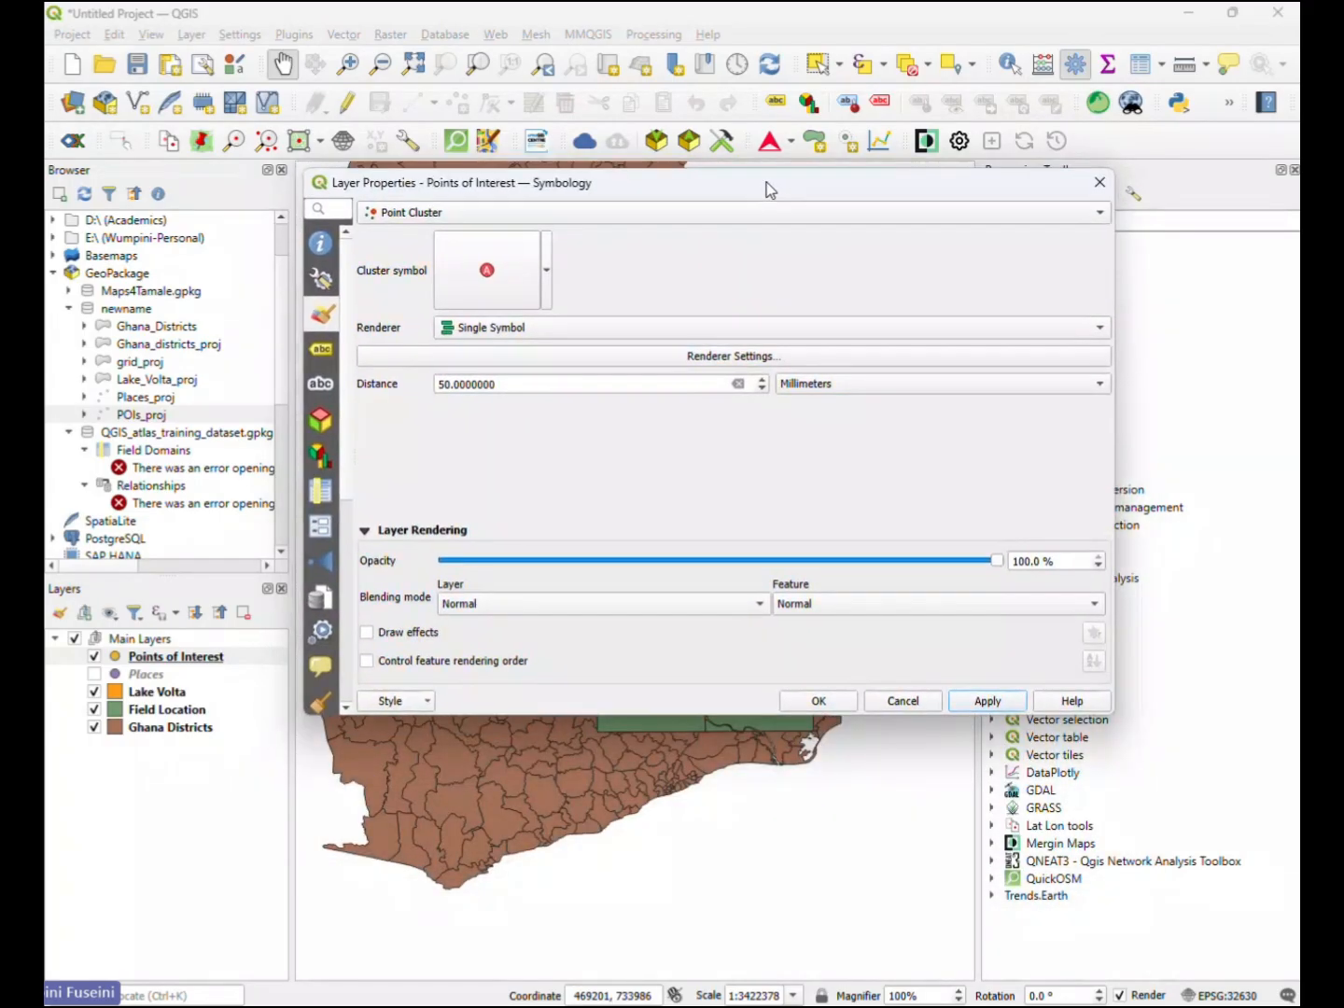
# - Set the Points of Interest cluster distance to 5 millimetres, apply it and close the layer properties
pyautogui.click(446, 386)
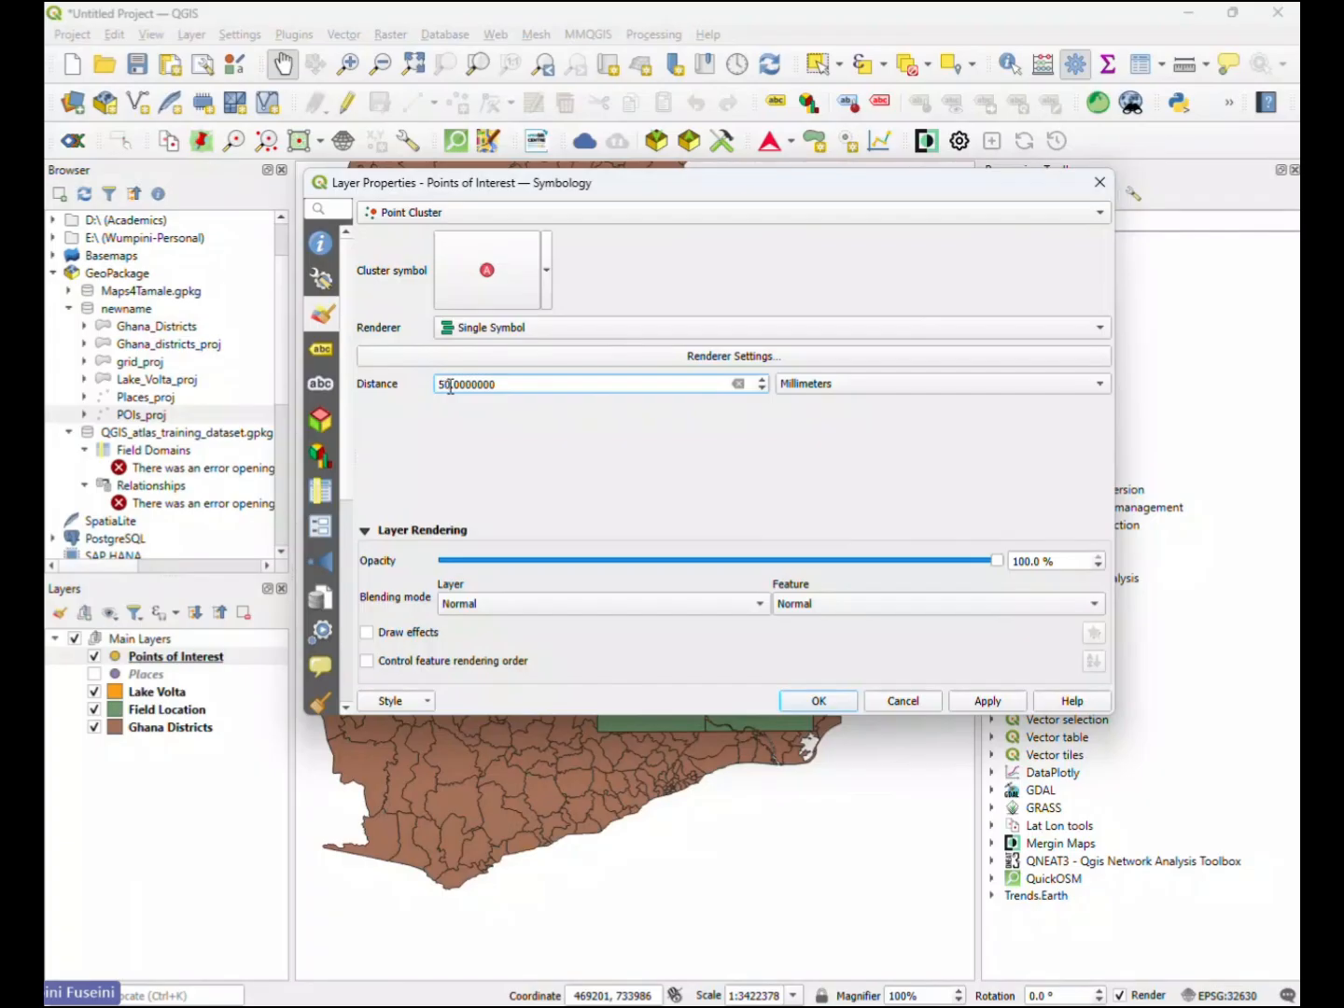
pyautogui.doubleClick(446, 386)
pyautogui.write('5')
pyautogui.click(988, 702)
pyautogui.moveTo(840, 190); pyautogui.dragTo(791, 259)
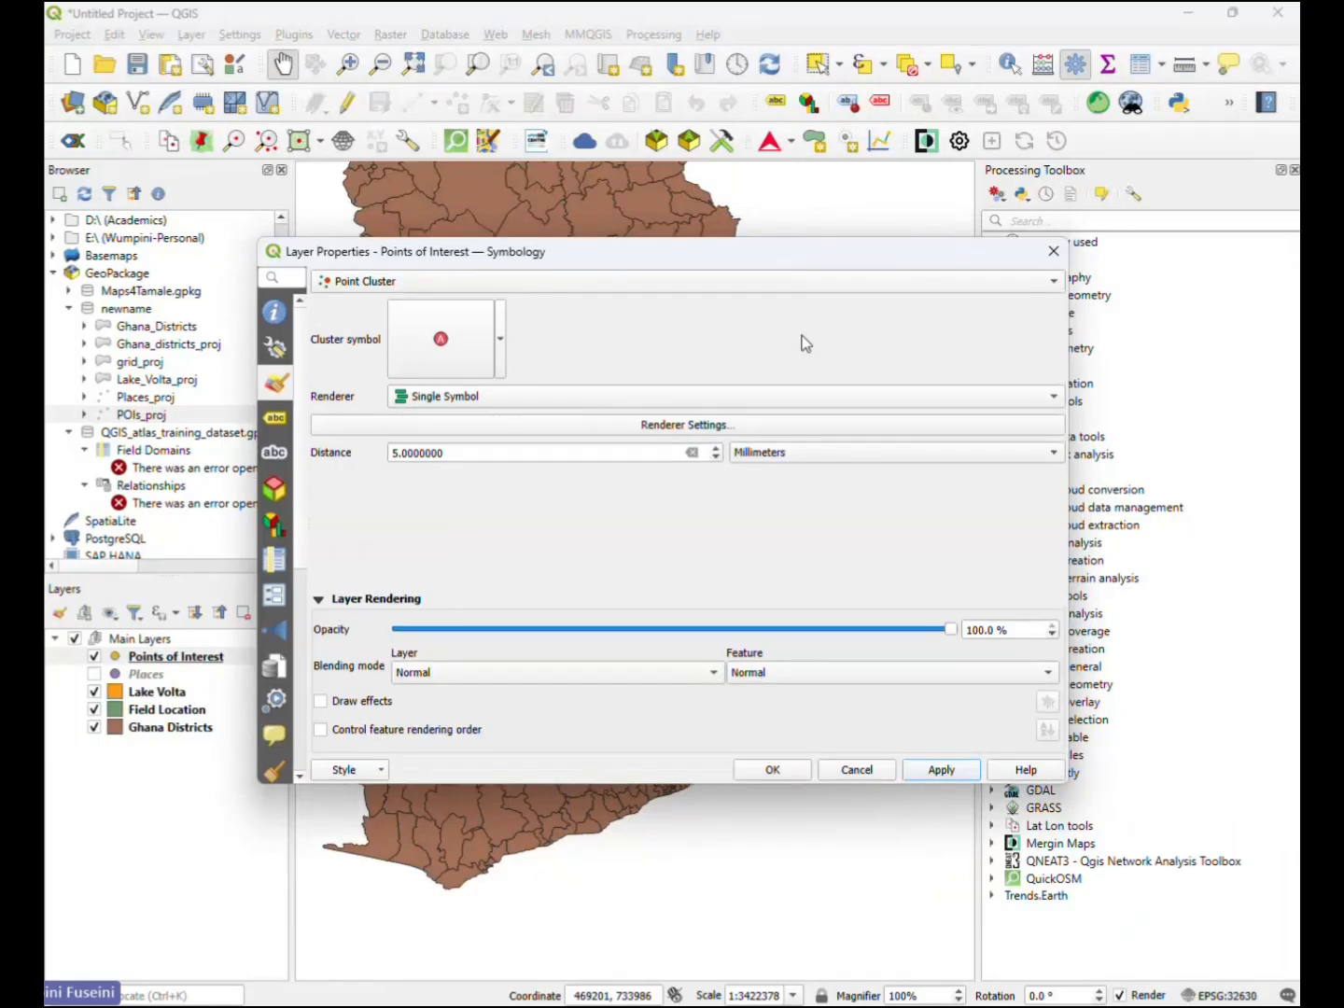
pyautogui.click(1054, 251)
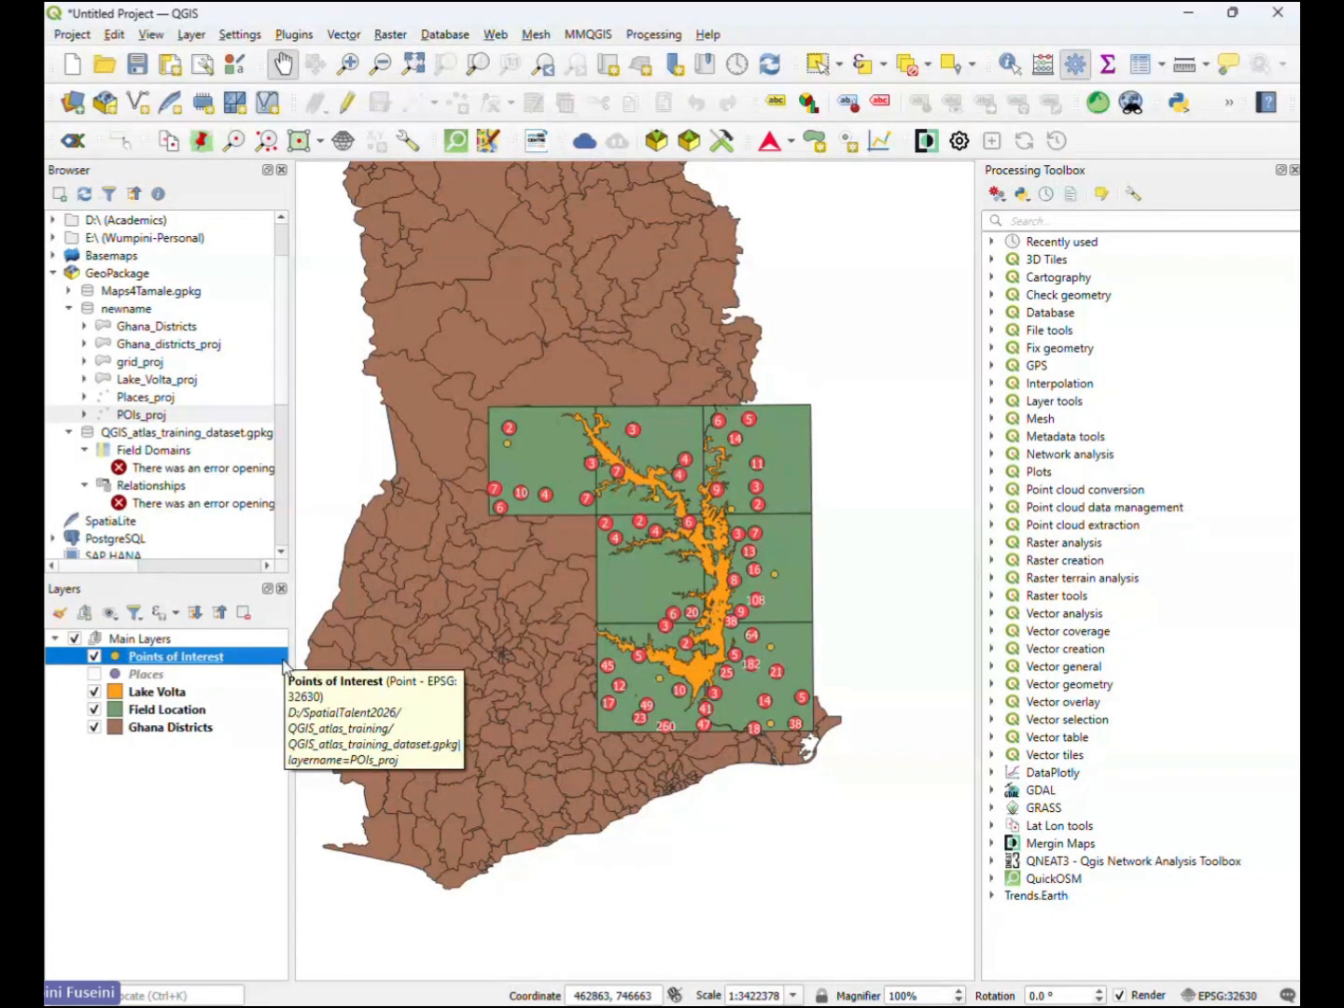
# - Hide the Points of Interest layer and show the Places layer on the map
pyautogui.click(140, 676)
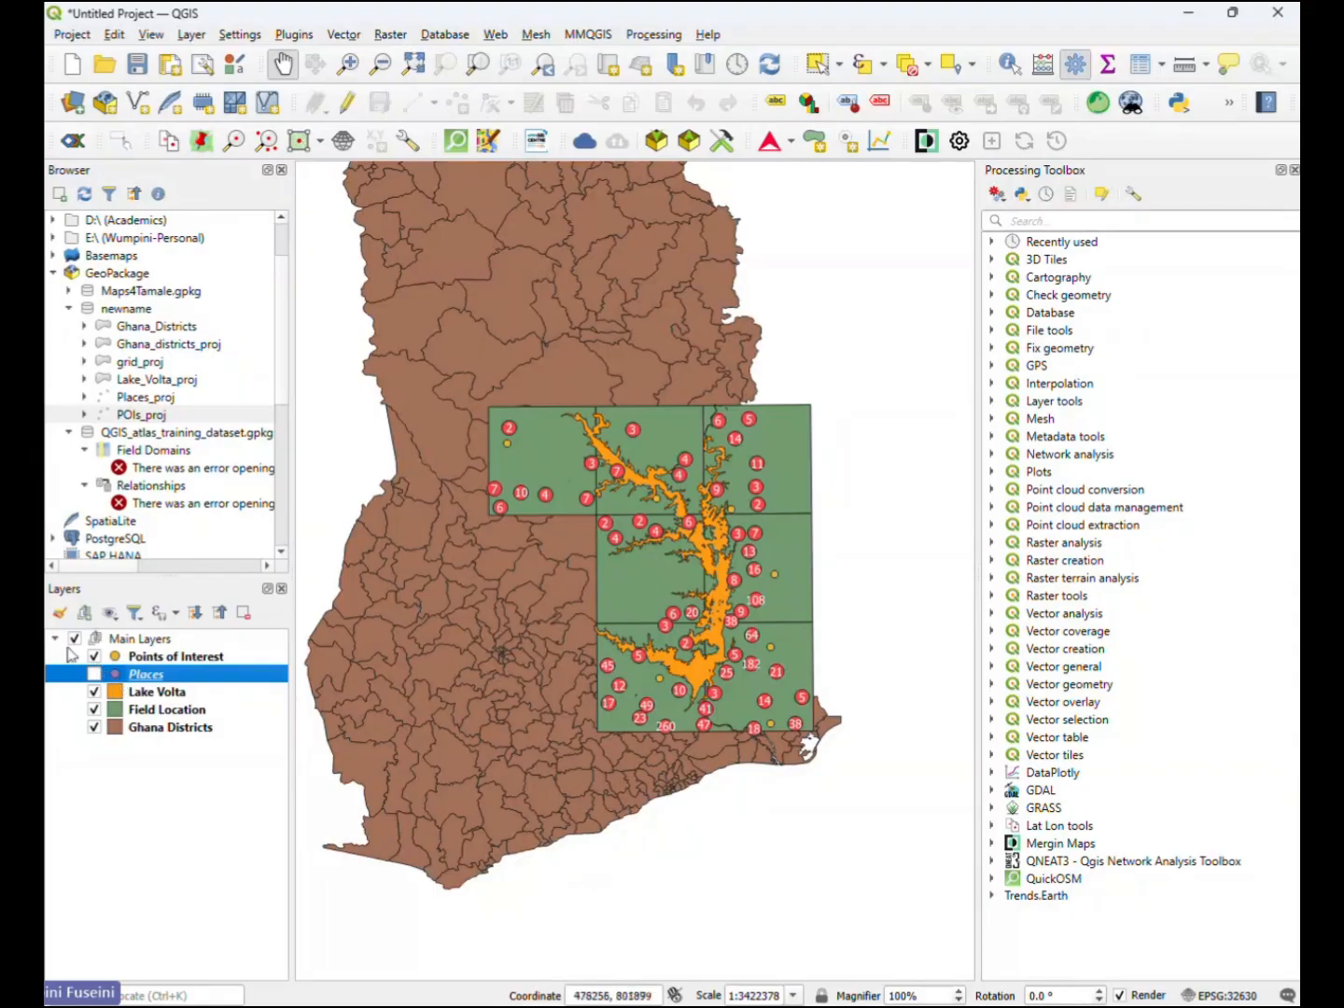
pyautogui.click(95, 657)
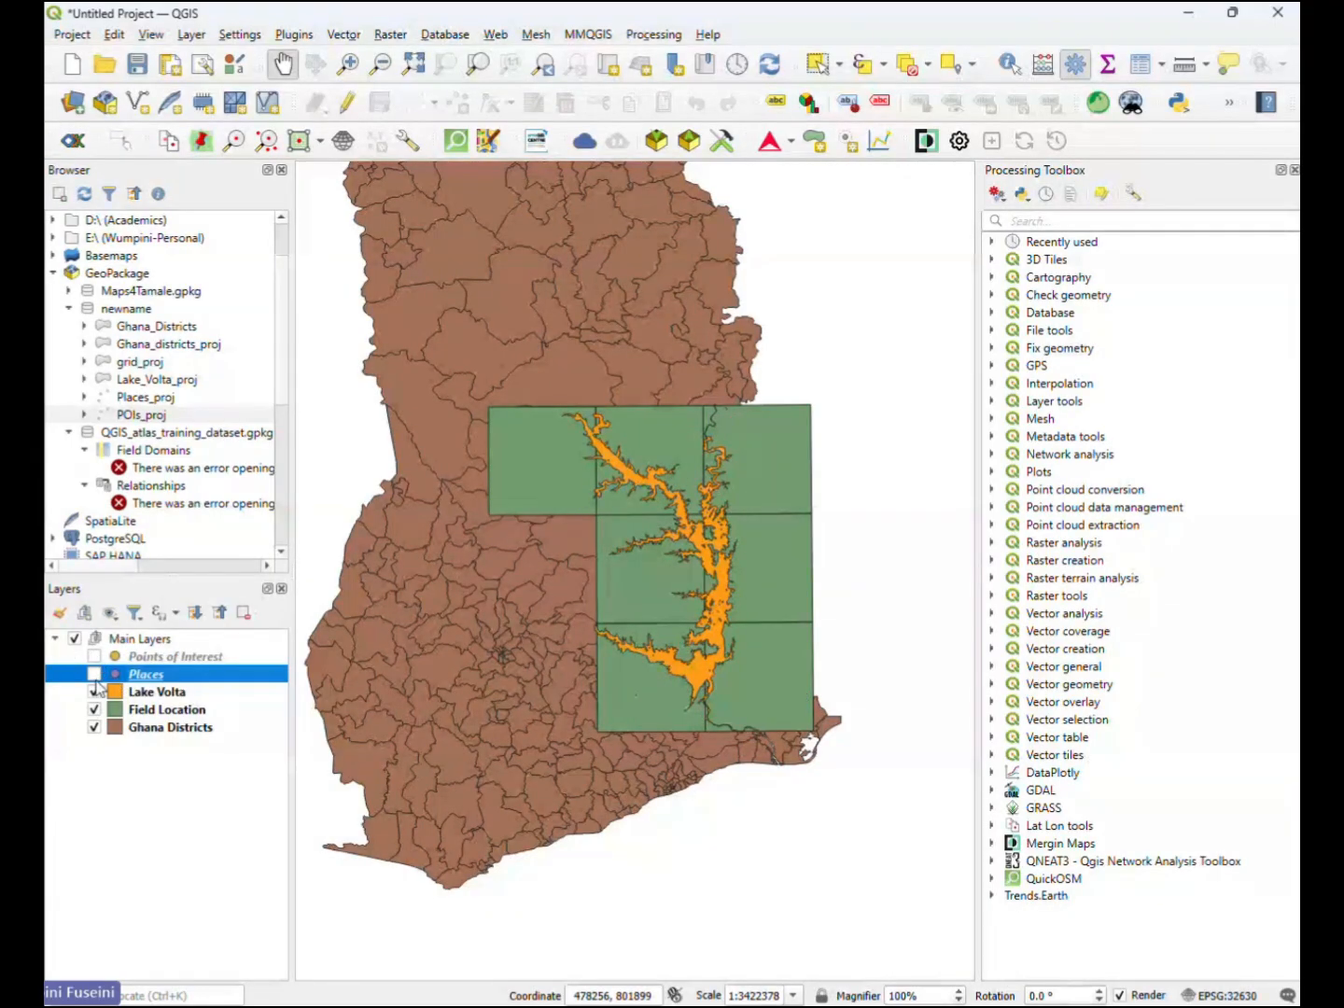
pyautogui.click(94, 674)
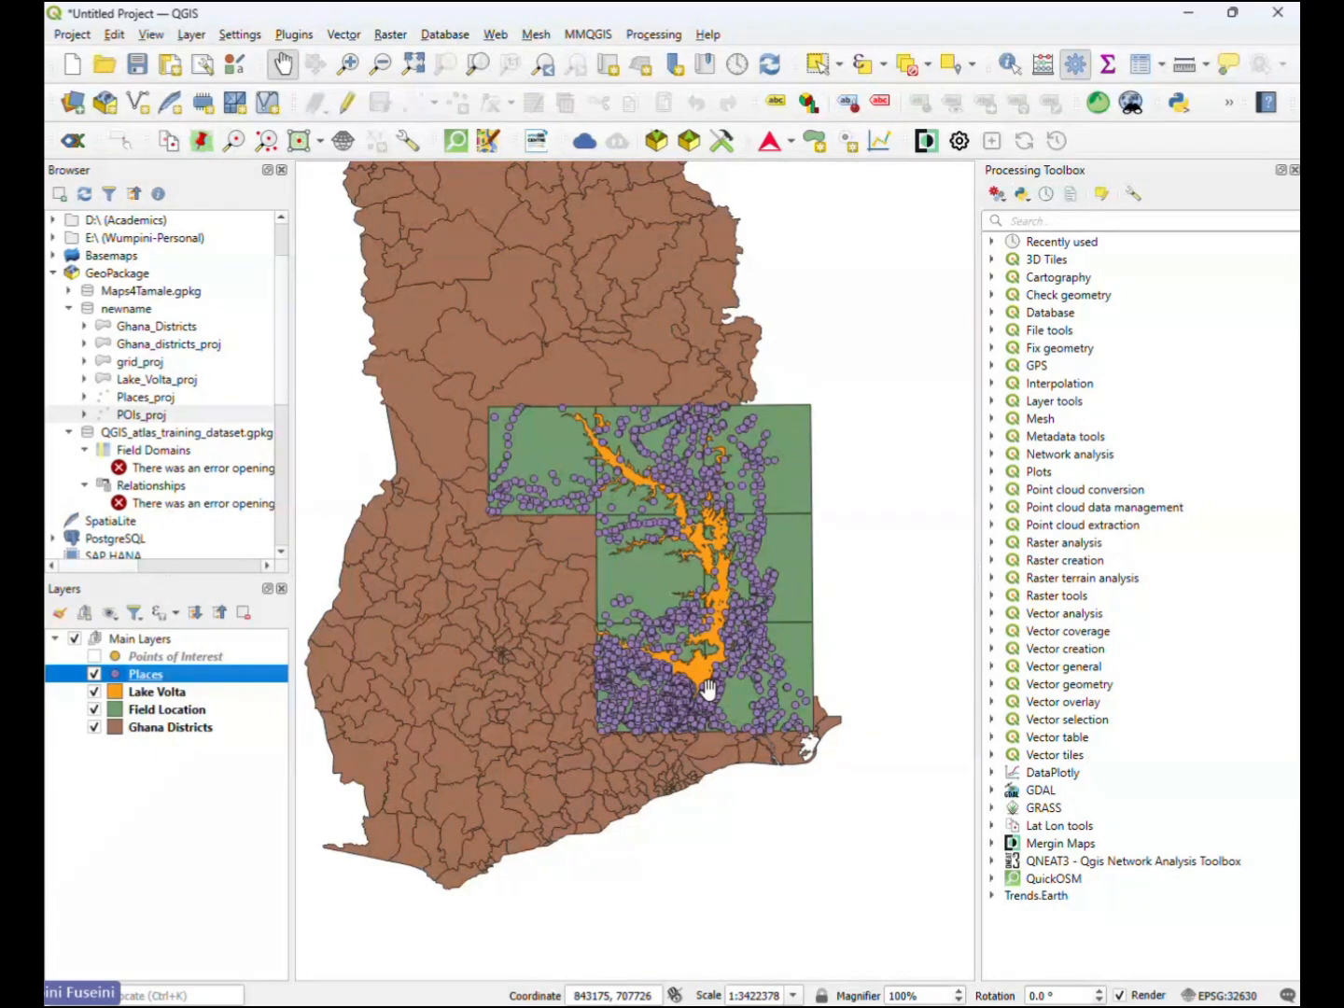
pyautogui.moveTo(903, 993)
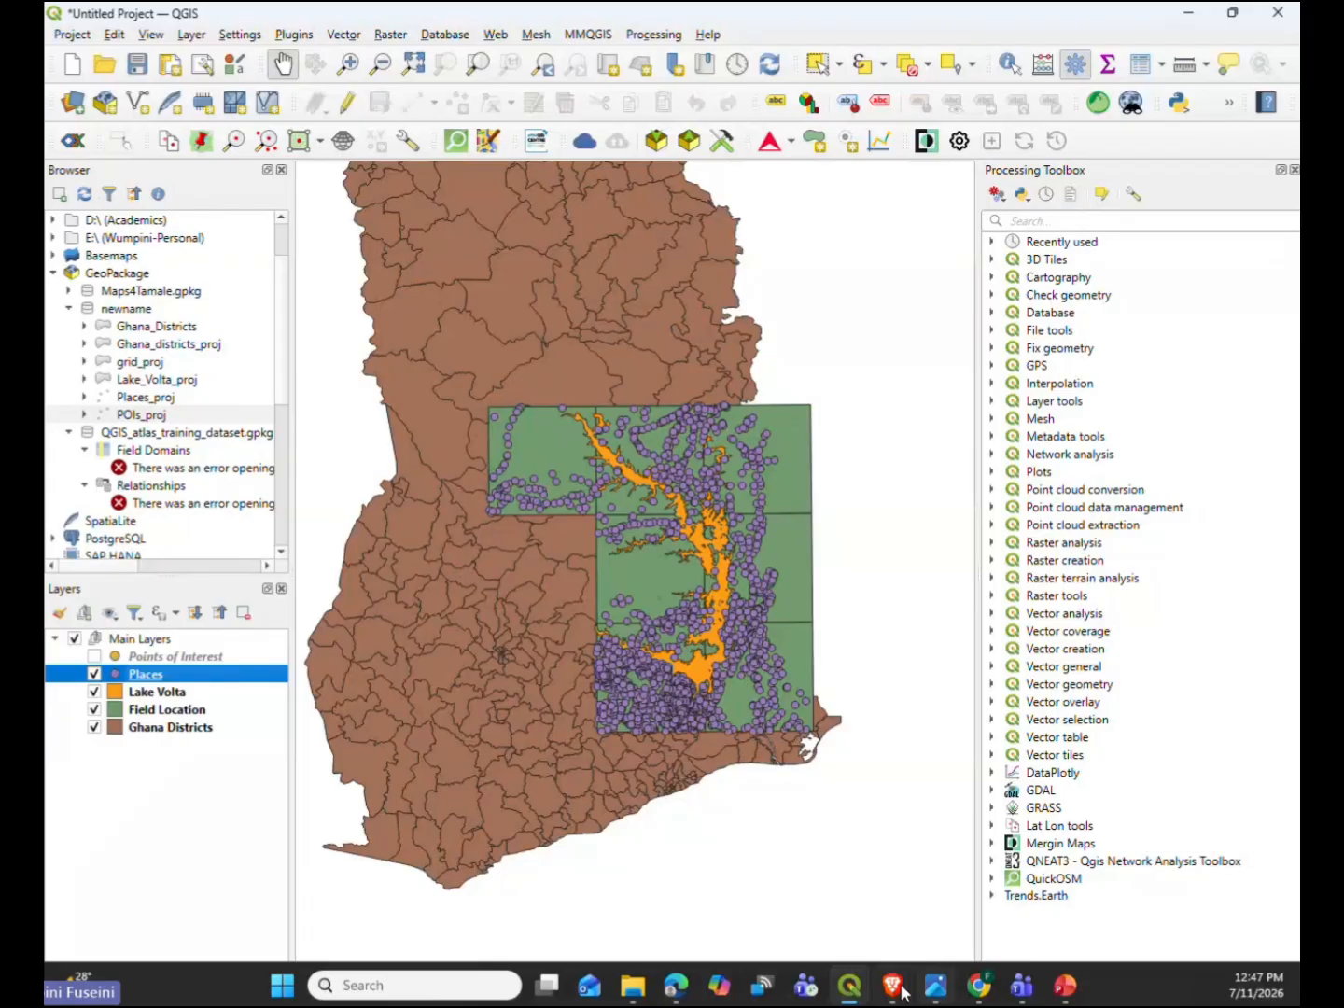
# - Open the Places layer's symbology, select its Simple Marker and review the available symbol layer types
pyautogui.doubleClick(171, 676)
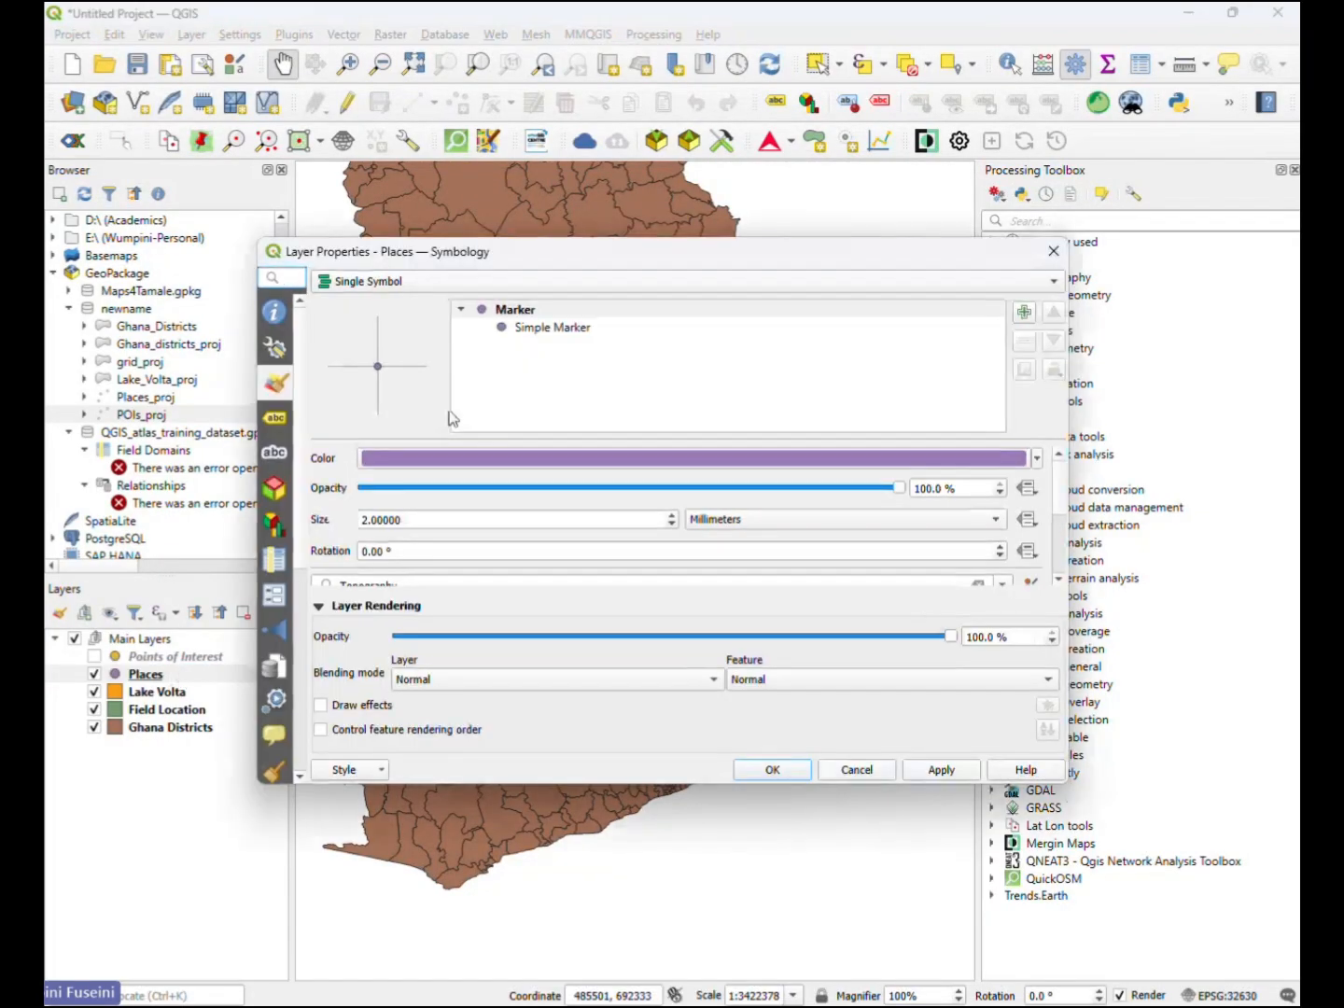
pyautogui.click(523, 332)
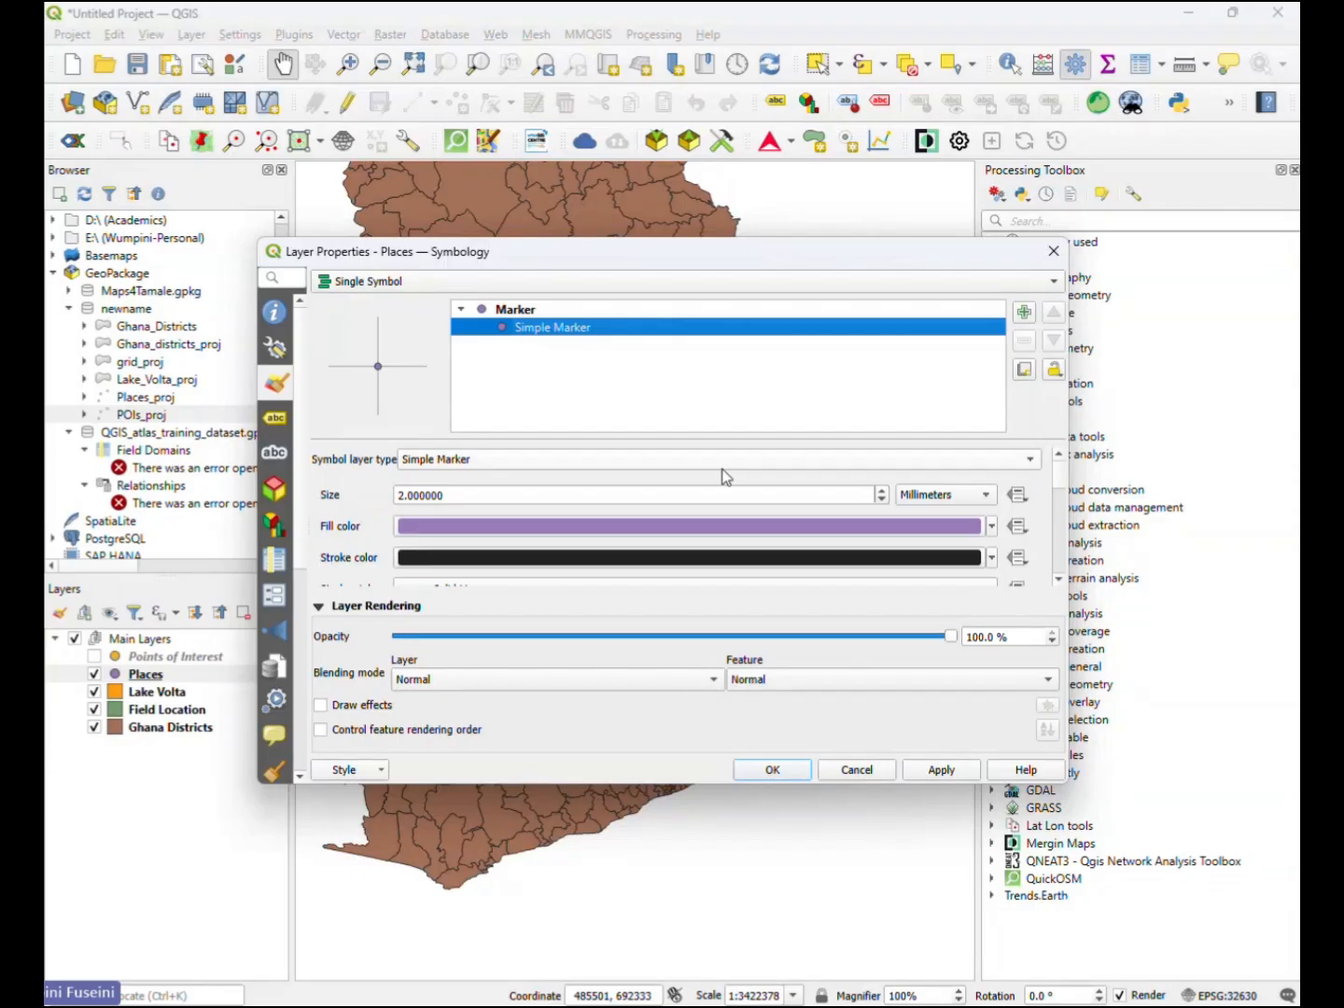
pyautogui.click(549, 468)
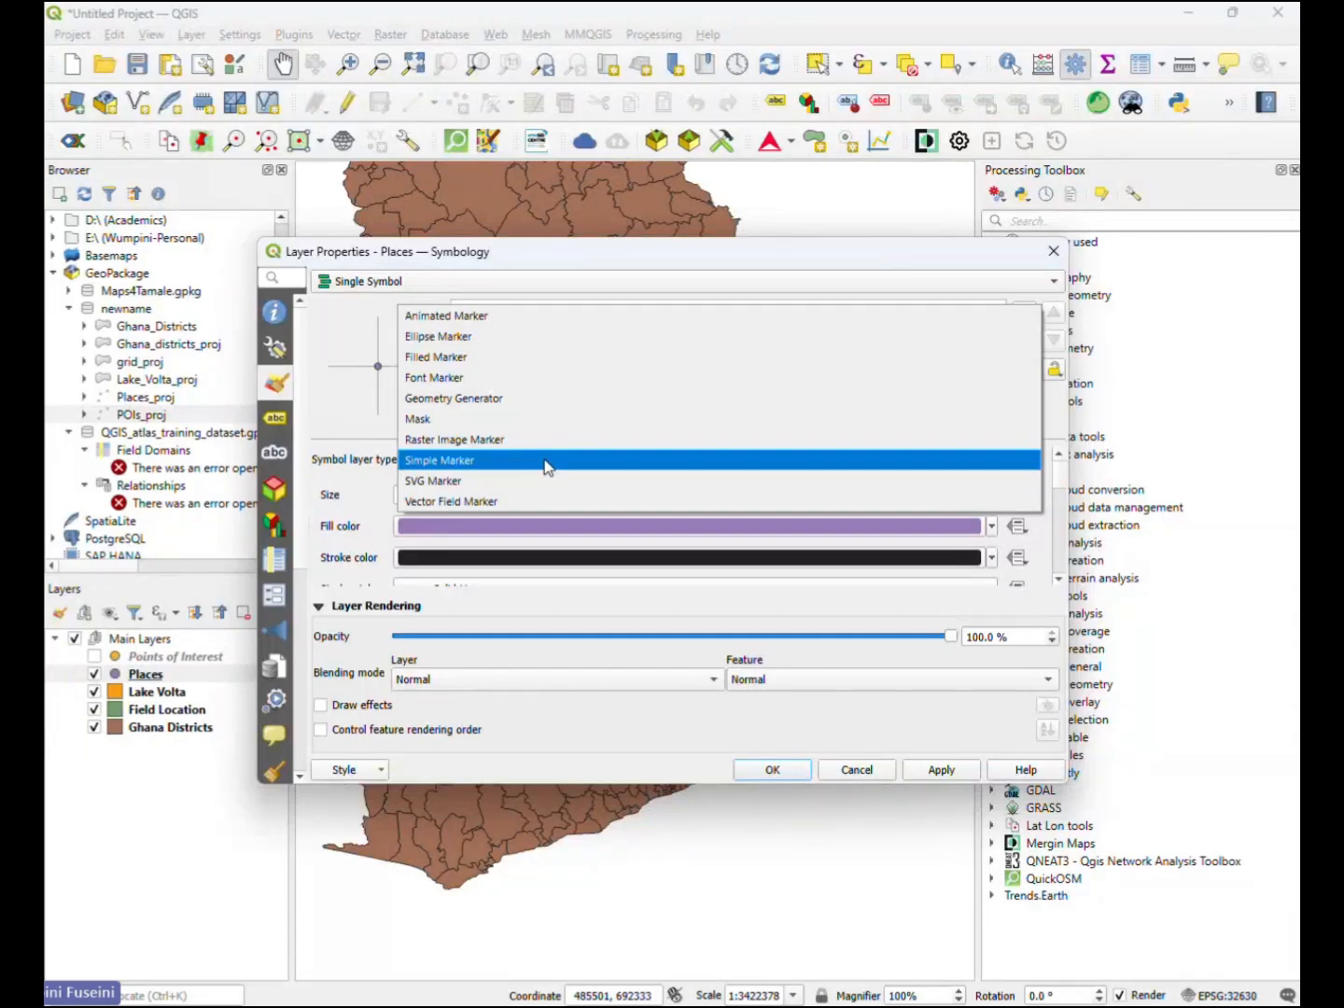
pyautogui.click(365, 492)
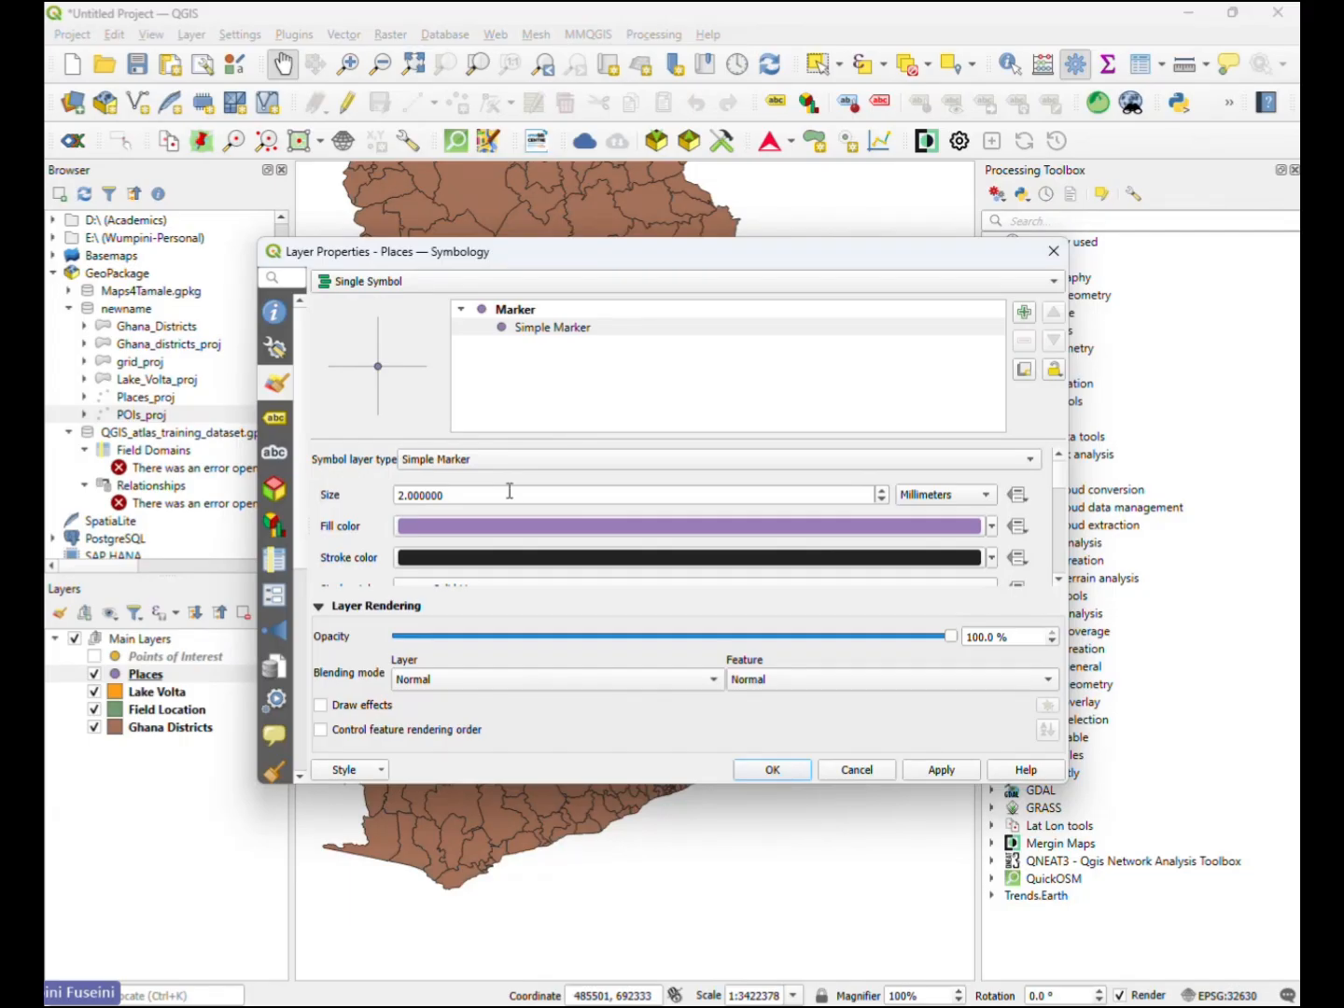
# - Try lighter purple and grey fill colours on the Places layer's Simple Marker
pyautogui.click(987, 527)
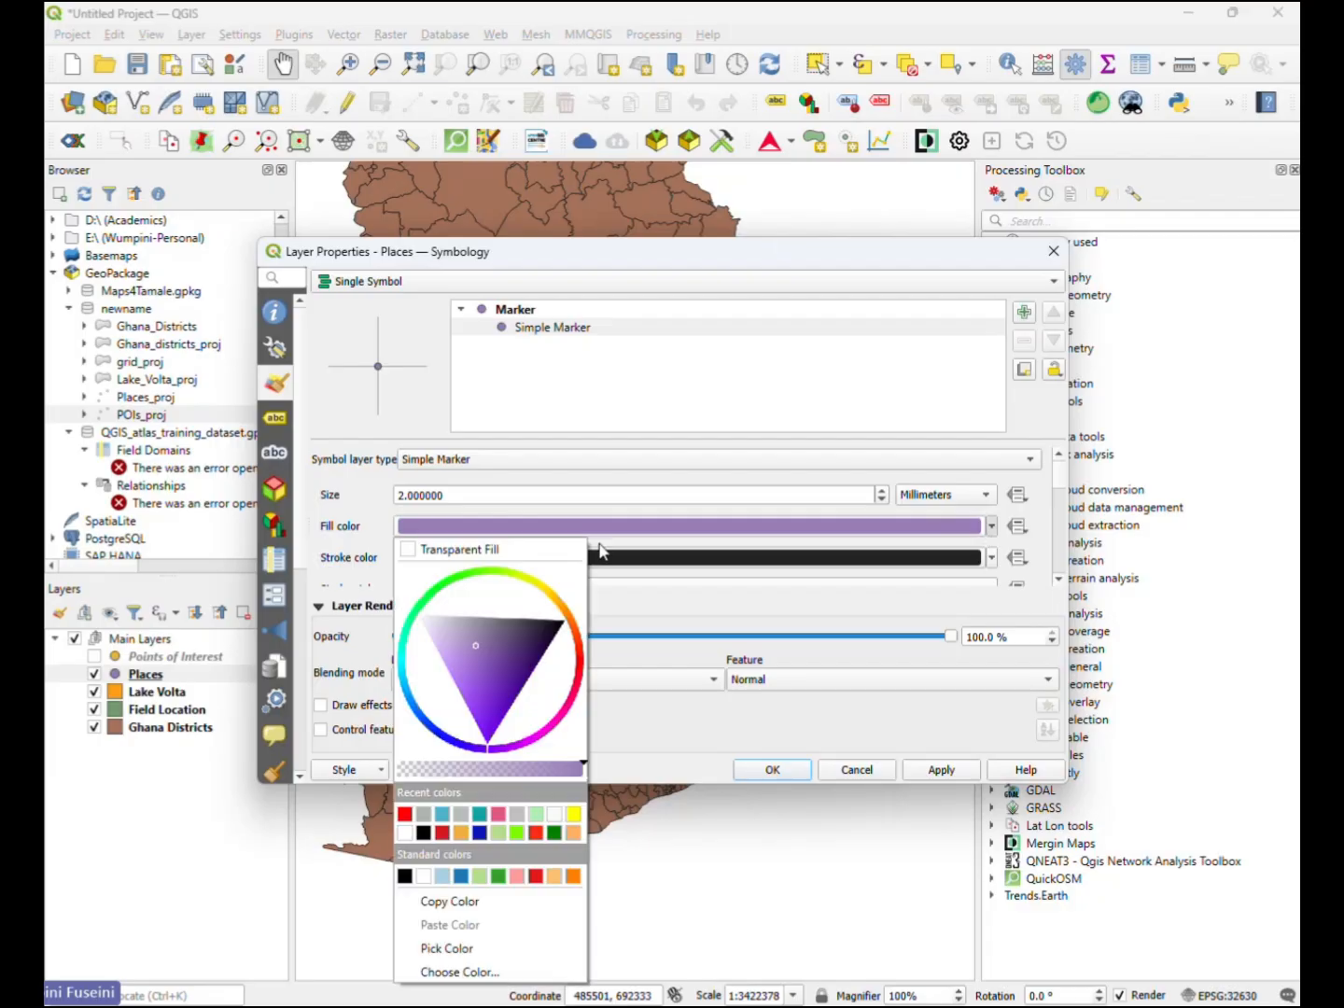
pyautogui.click(485, 607)
pyautogui.moveTo(470, 620)
pyautogui.mouseDown()
pyautogui.moveTo(436, 594)
pyautogui.moveTo(453, 585)
pyautogui.moveTo(402, 663)
pyautogui.mouseUp()
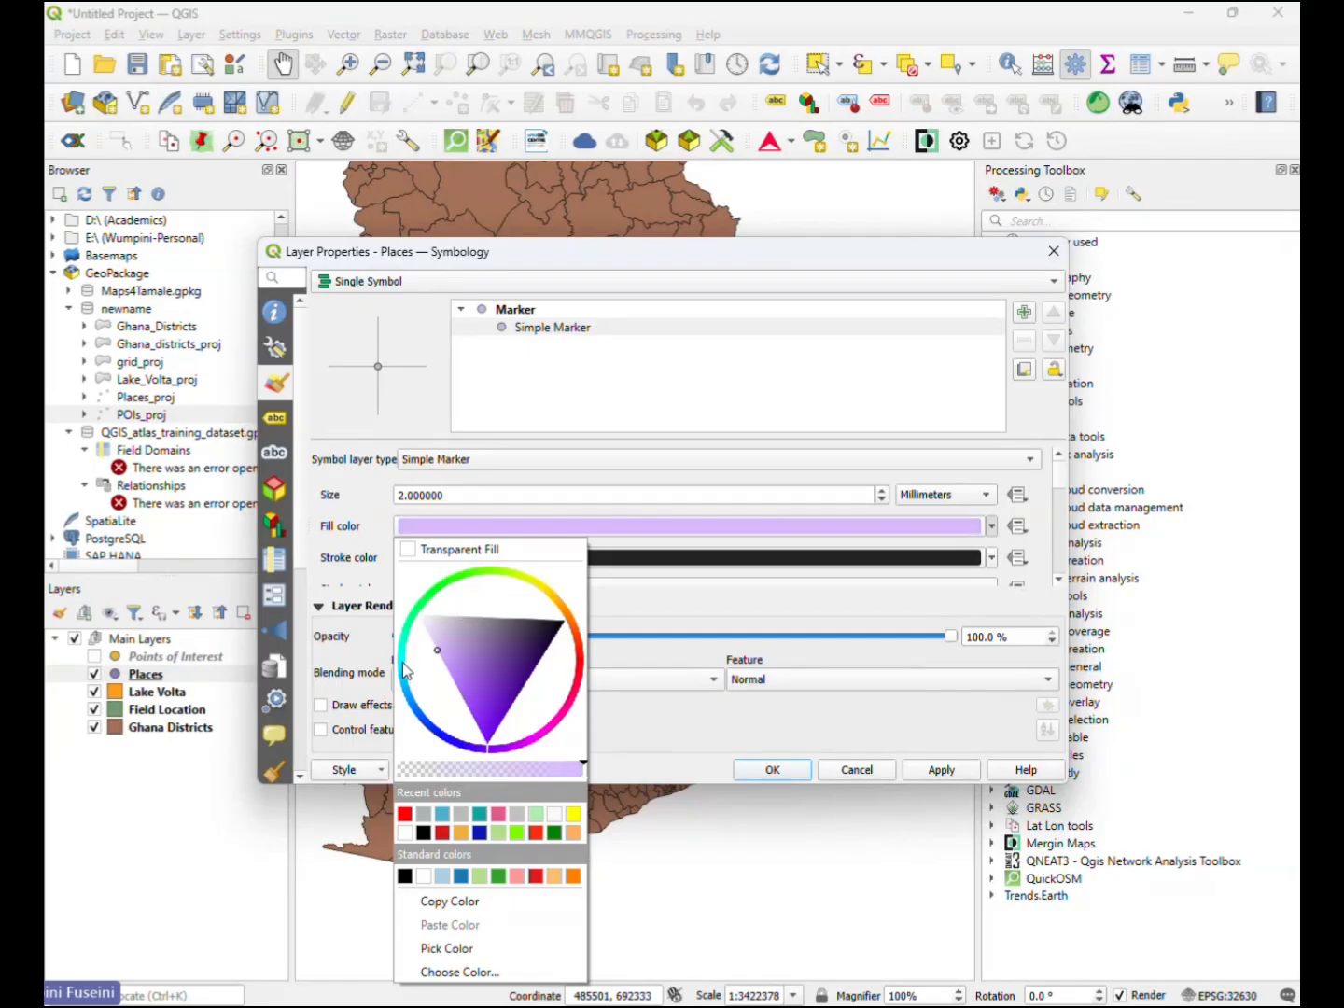
pyautogui.moveTo(490, 752)
pyautogui.mouseDown()
pyautogui.moveTo(449, 665)
pyautogui.moveTo(447, 593)
pyautogui.mouseUp()
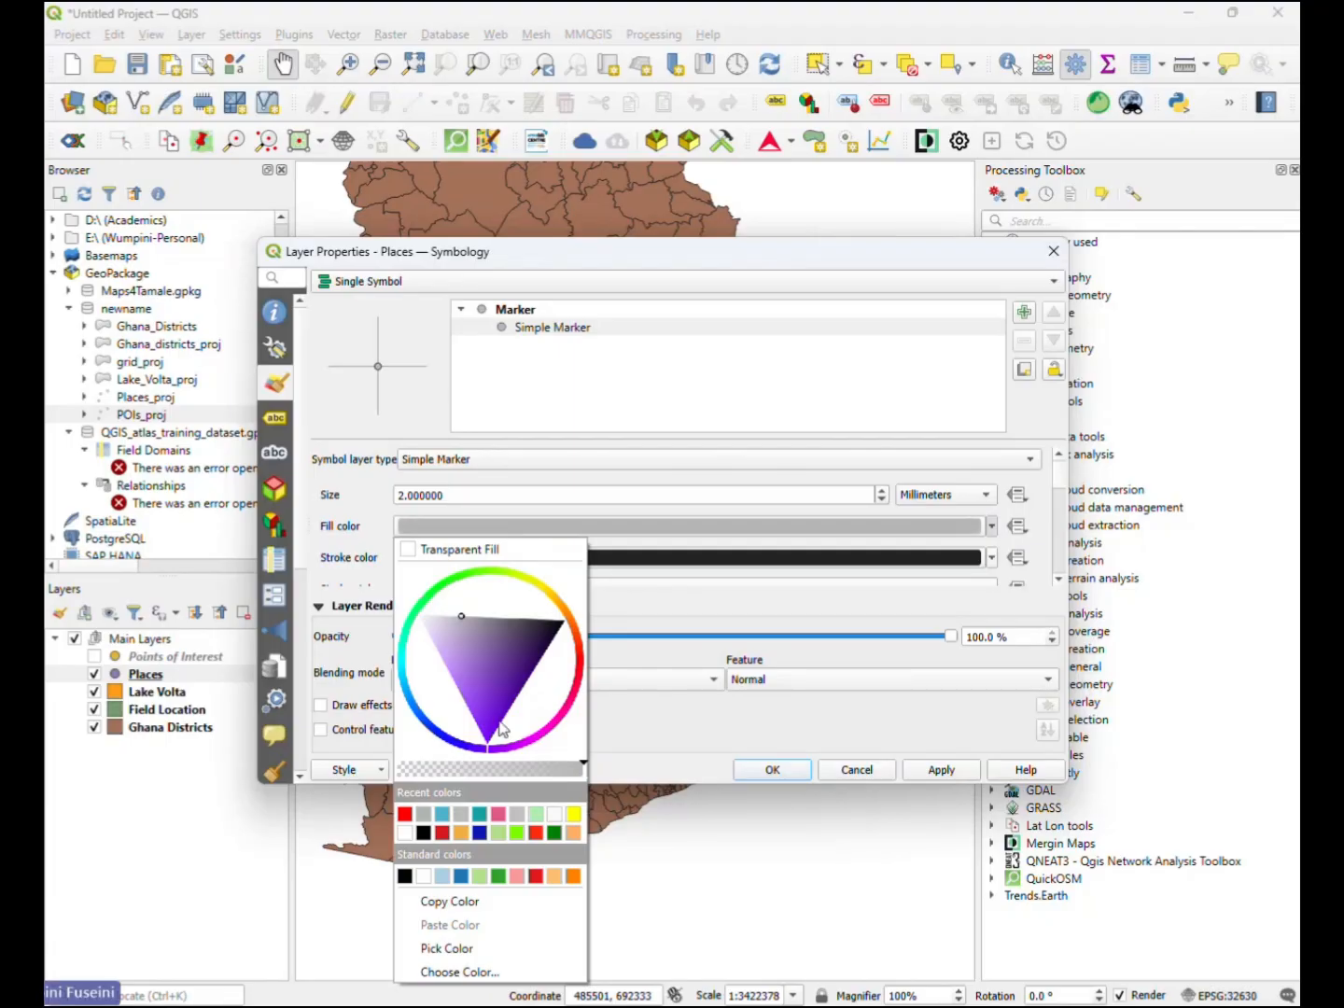
pyautogui.moveTo(467, 745)
pyautogui.mouseDown()
pyautogui.moveTo(415, 702)
pyautogui.moveTo(396, 660)
pyautogui.moveTo(430, 593)
pyautogui.moveTo(458, 591)
pyautogui.mouseUp()
pyautogui.click(645, 649)
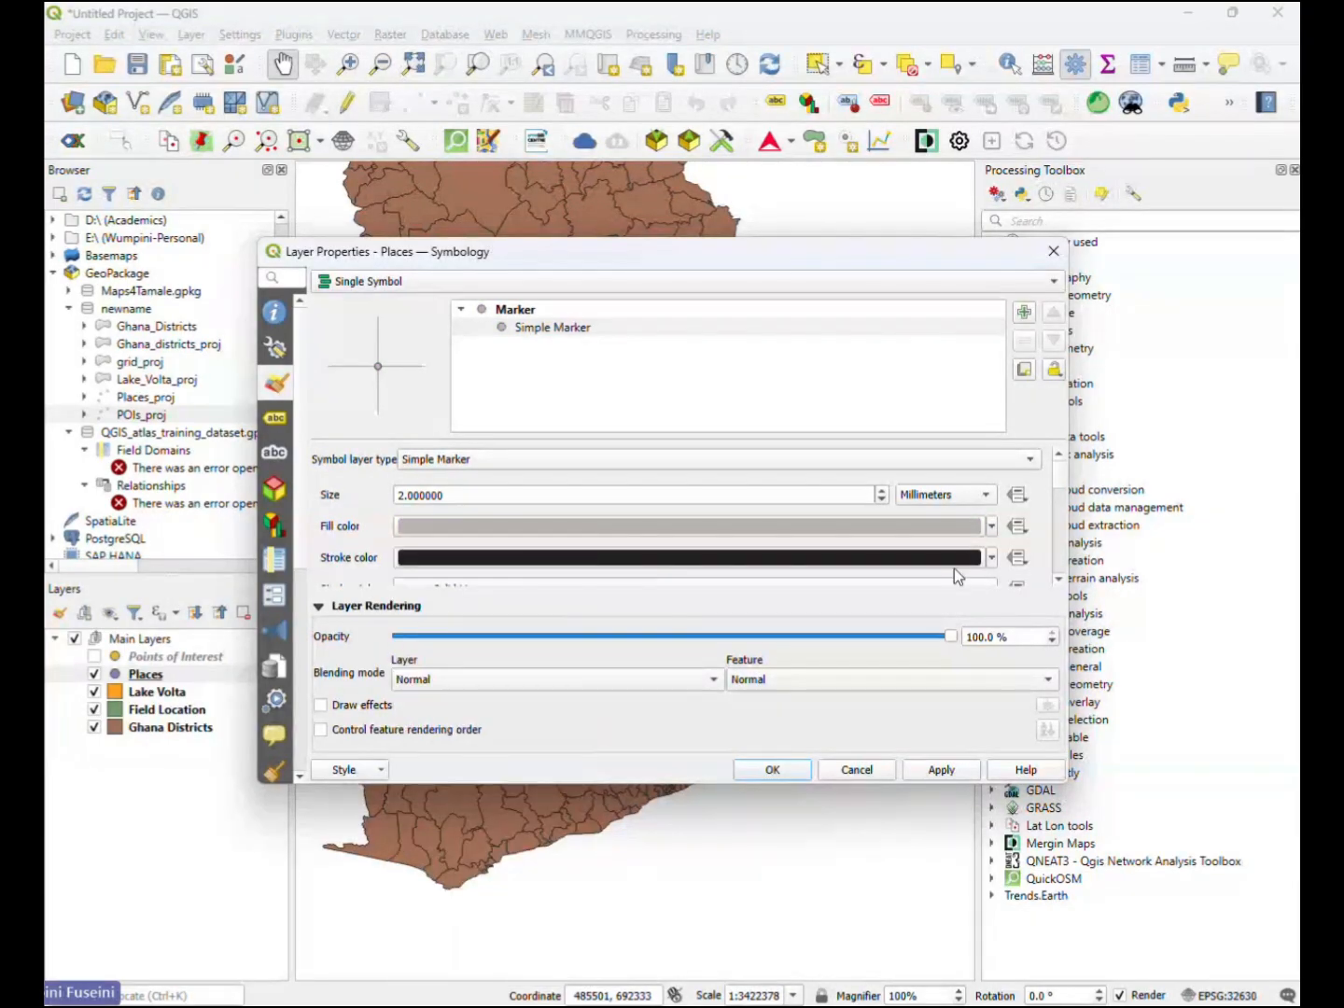
# - Set the Places marker's fill colour to bright green and accept the layer's new symbology
pyautogui.click(993, 528)
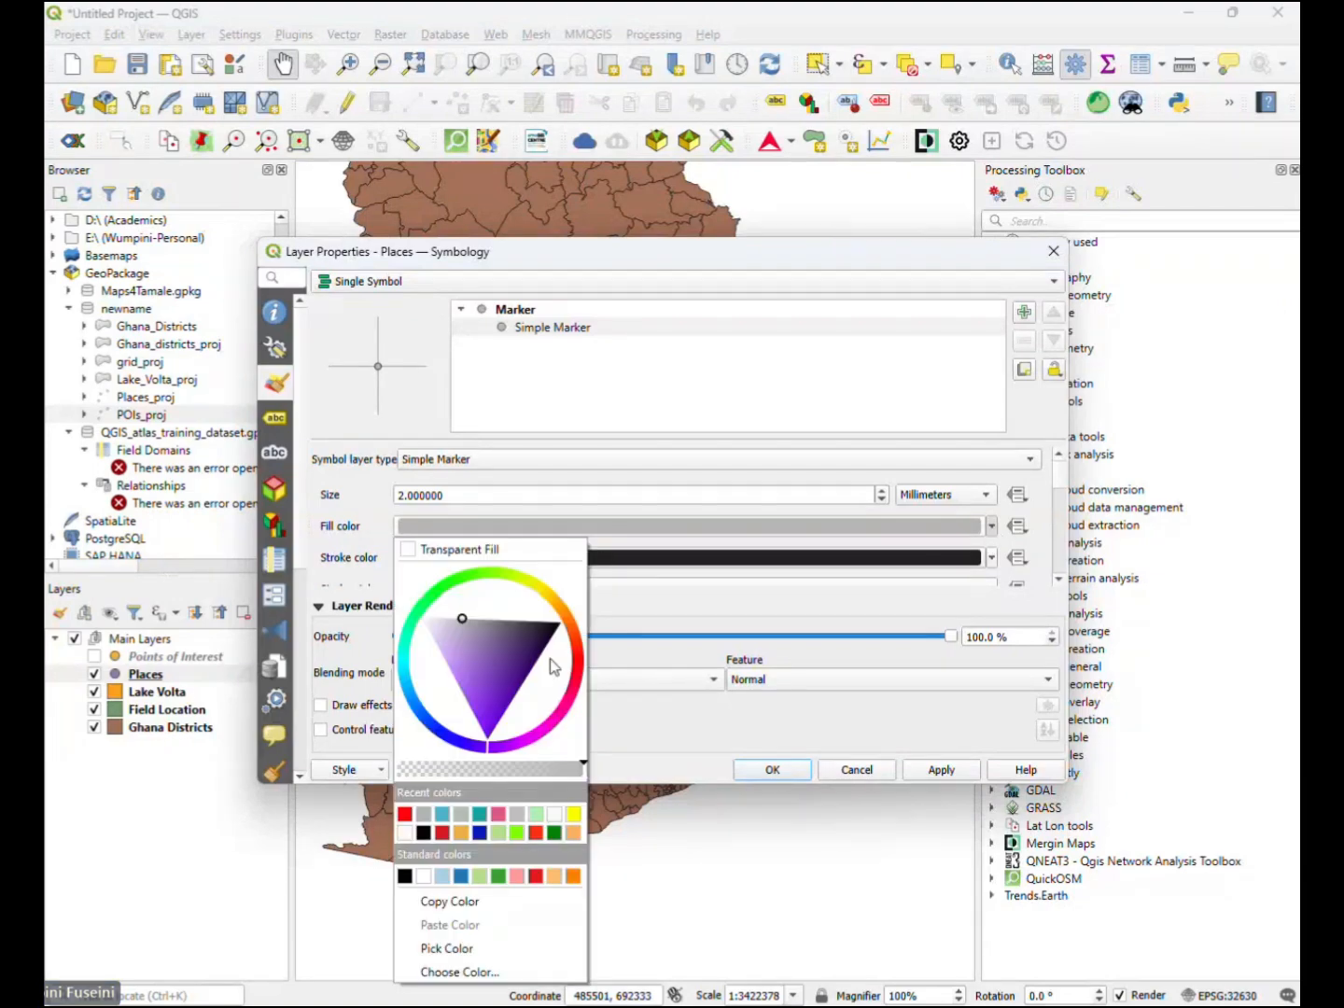
pyautogui.click(551, 659)
pyautogui.moveTo(495, 760)
pyautogui.mouseDown()
pyautogui.moveTo(546, 736)
pyautogui.moveTo(575, 634)
pyautogui.moveTo(473, 599)
pyautogui.mouseUp()
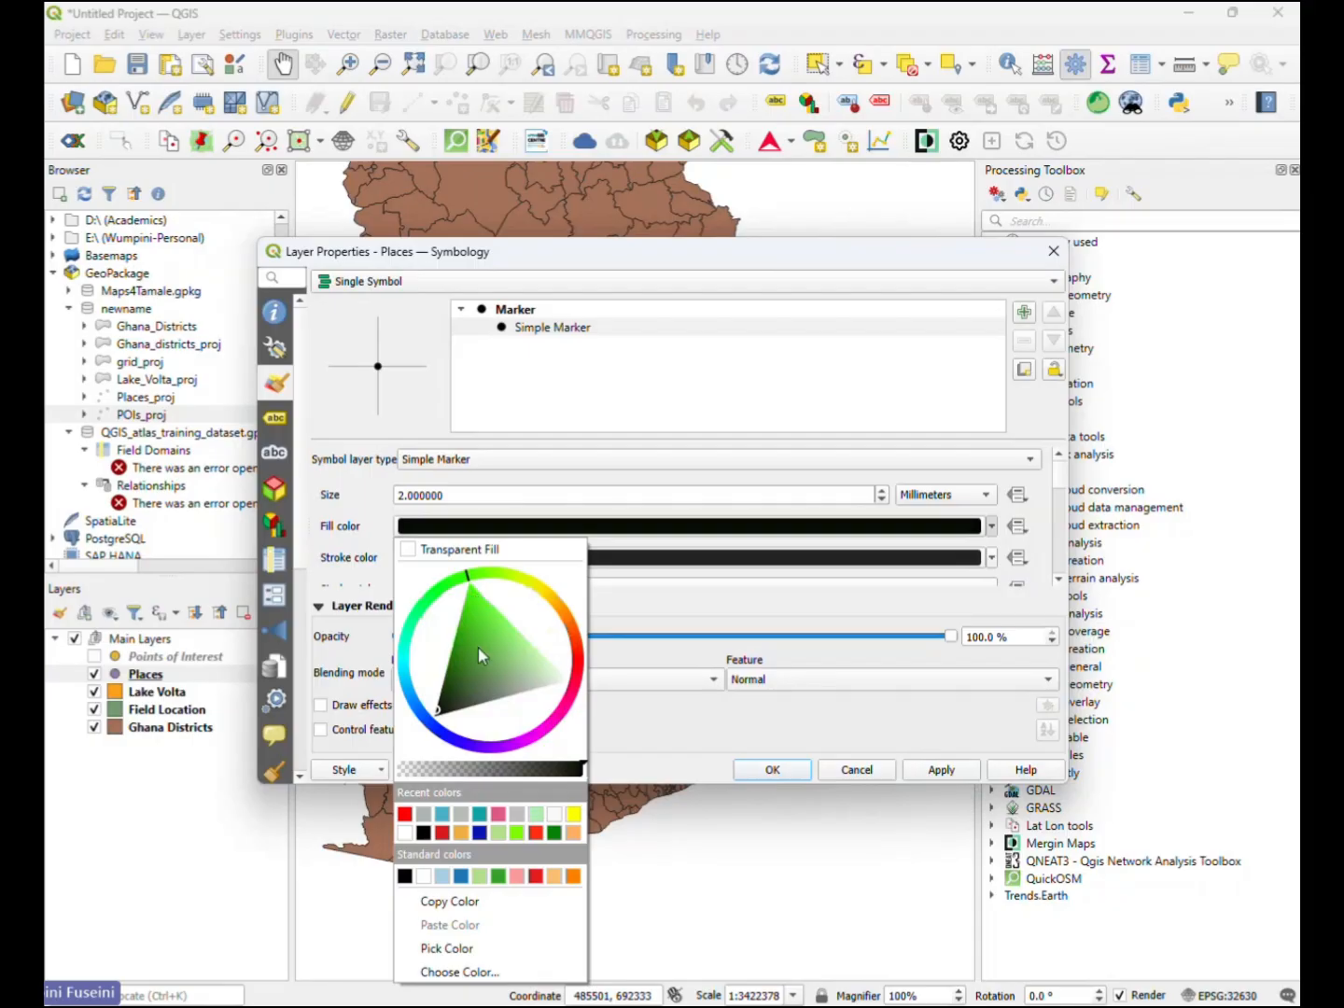
pyautogui.click(459, 675)
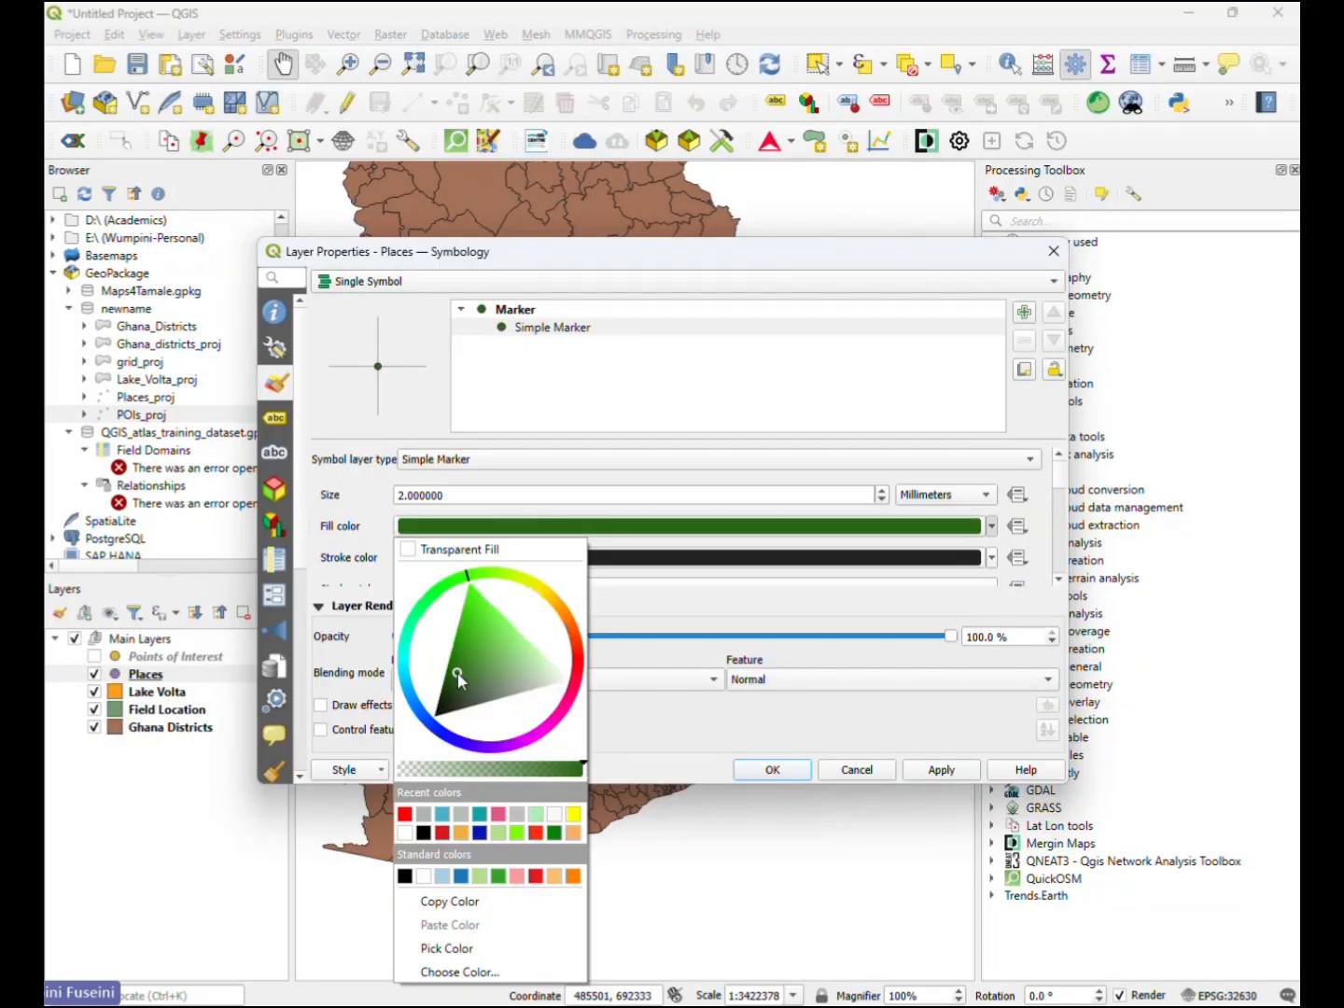
pyautogui.moveTo(458, 674); pyautogui.dragTo(487, 610)
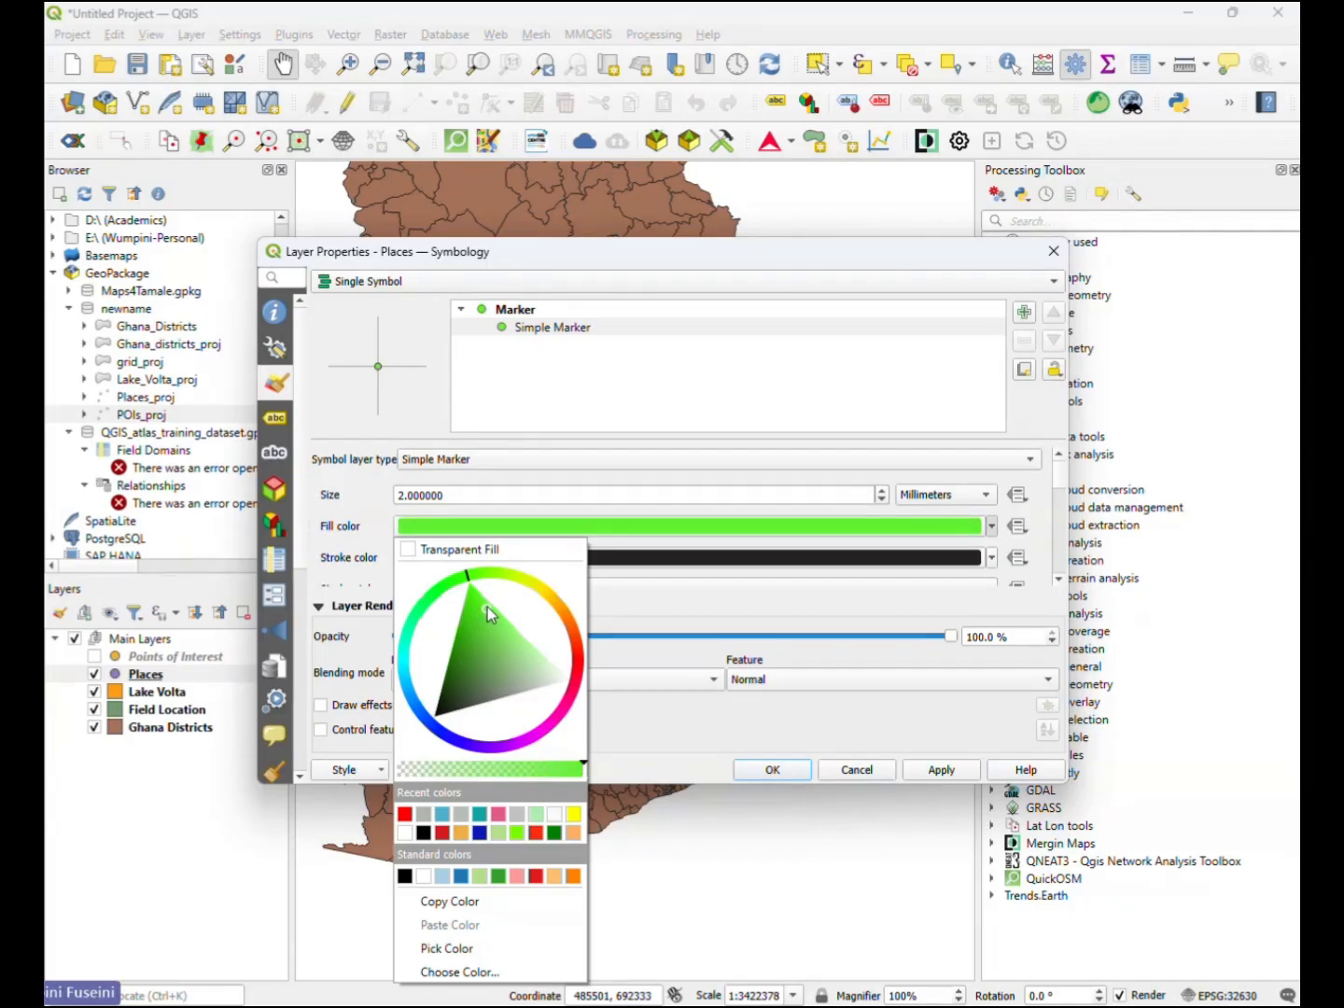
pyautogui.click(354, 495)
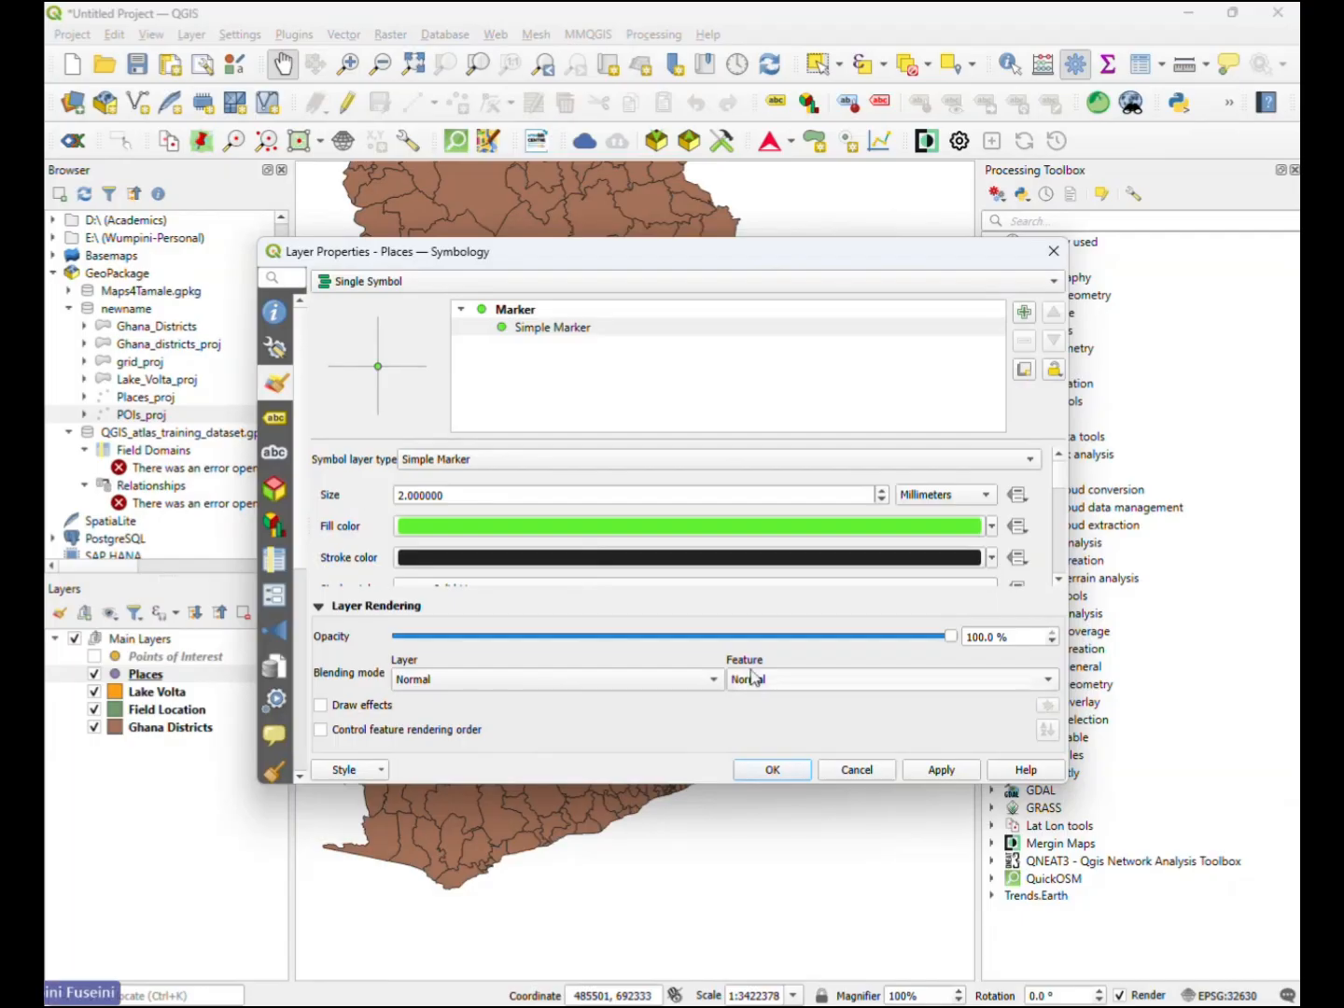
pyautogui.click(773, 768)
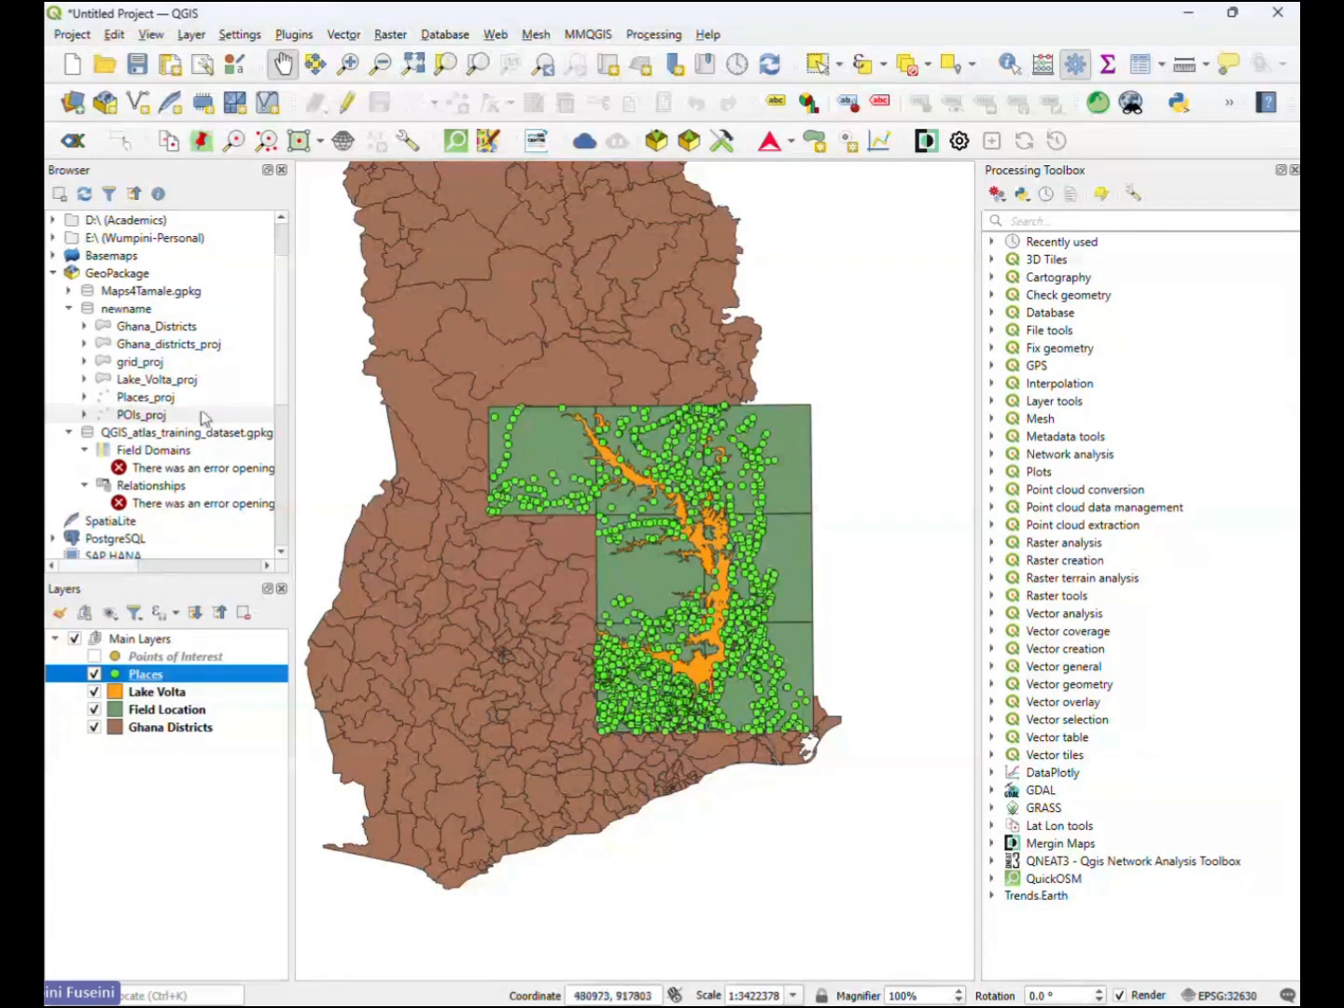
# - Open the Field Location layer's symbology and review the fill and stroke settings of its Simple Fill
pyautogui.click(161, 693)
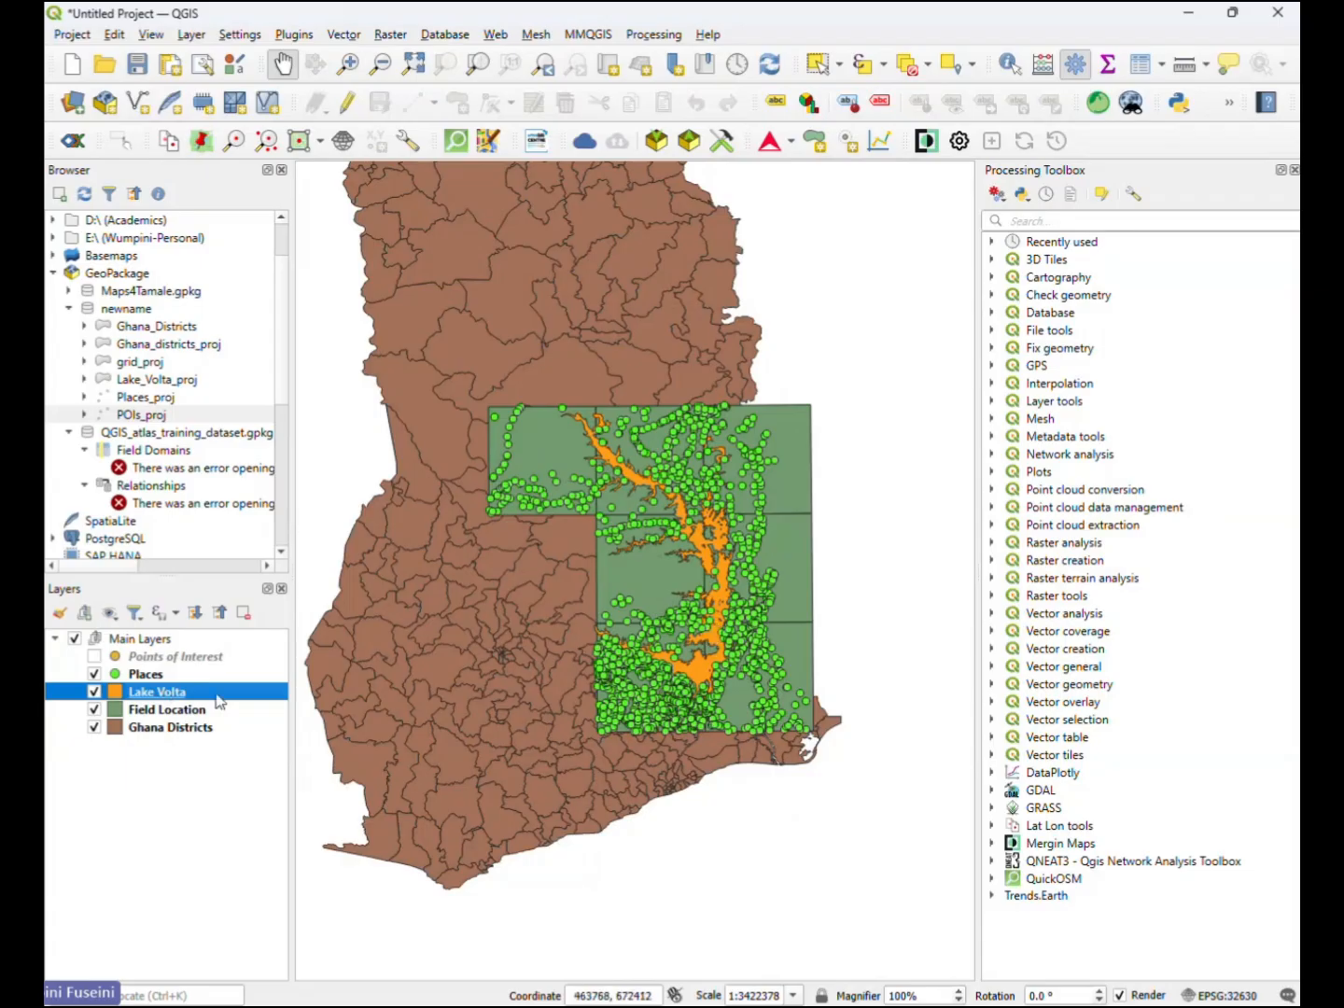
pyautogui.click(178, 711)
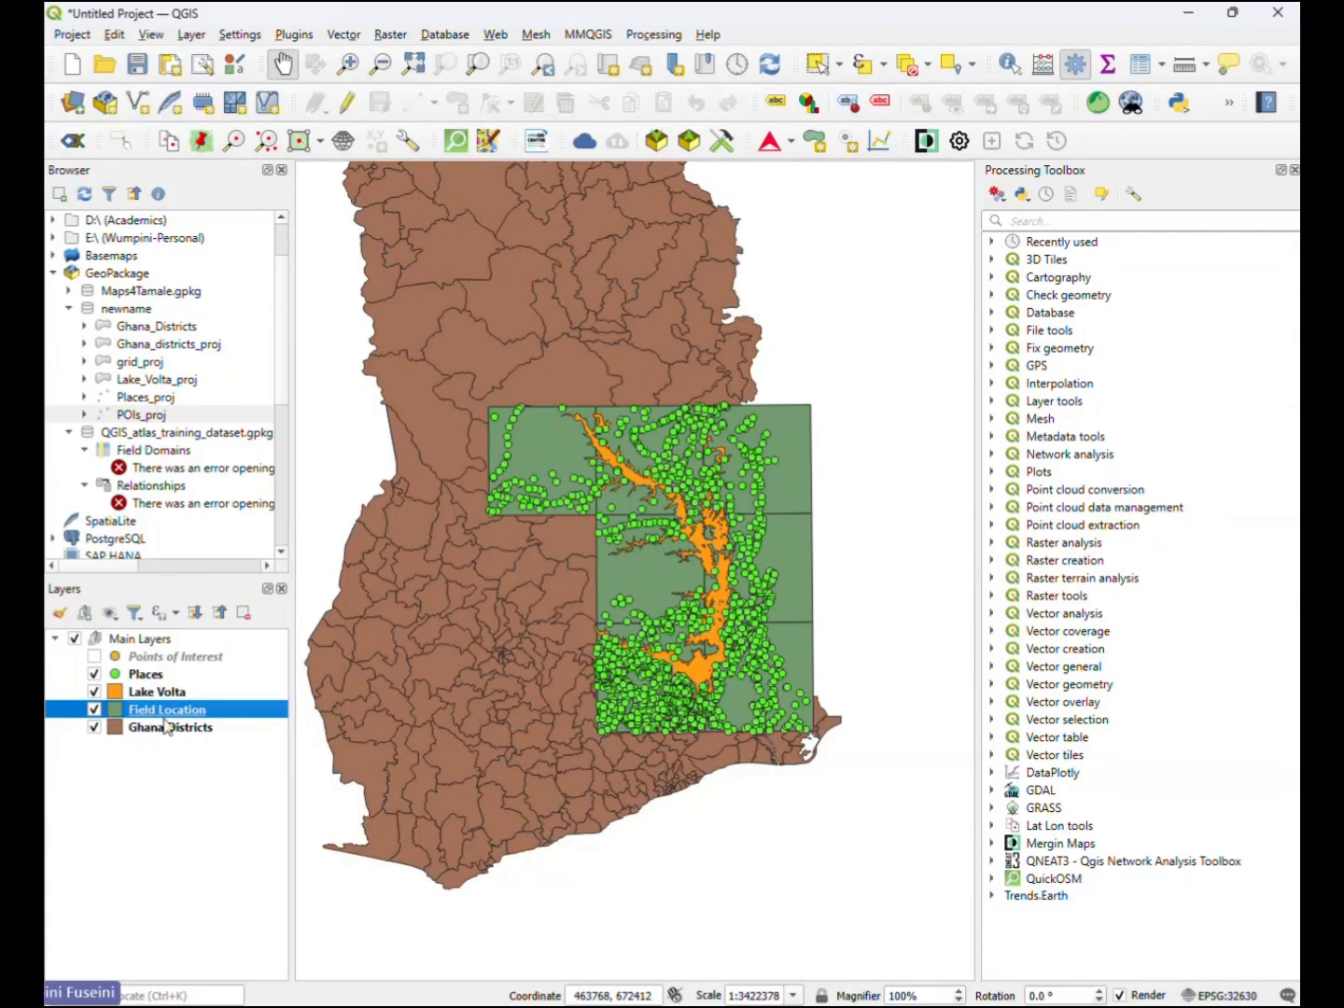
pyautogui.doubleClick(172, 711)
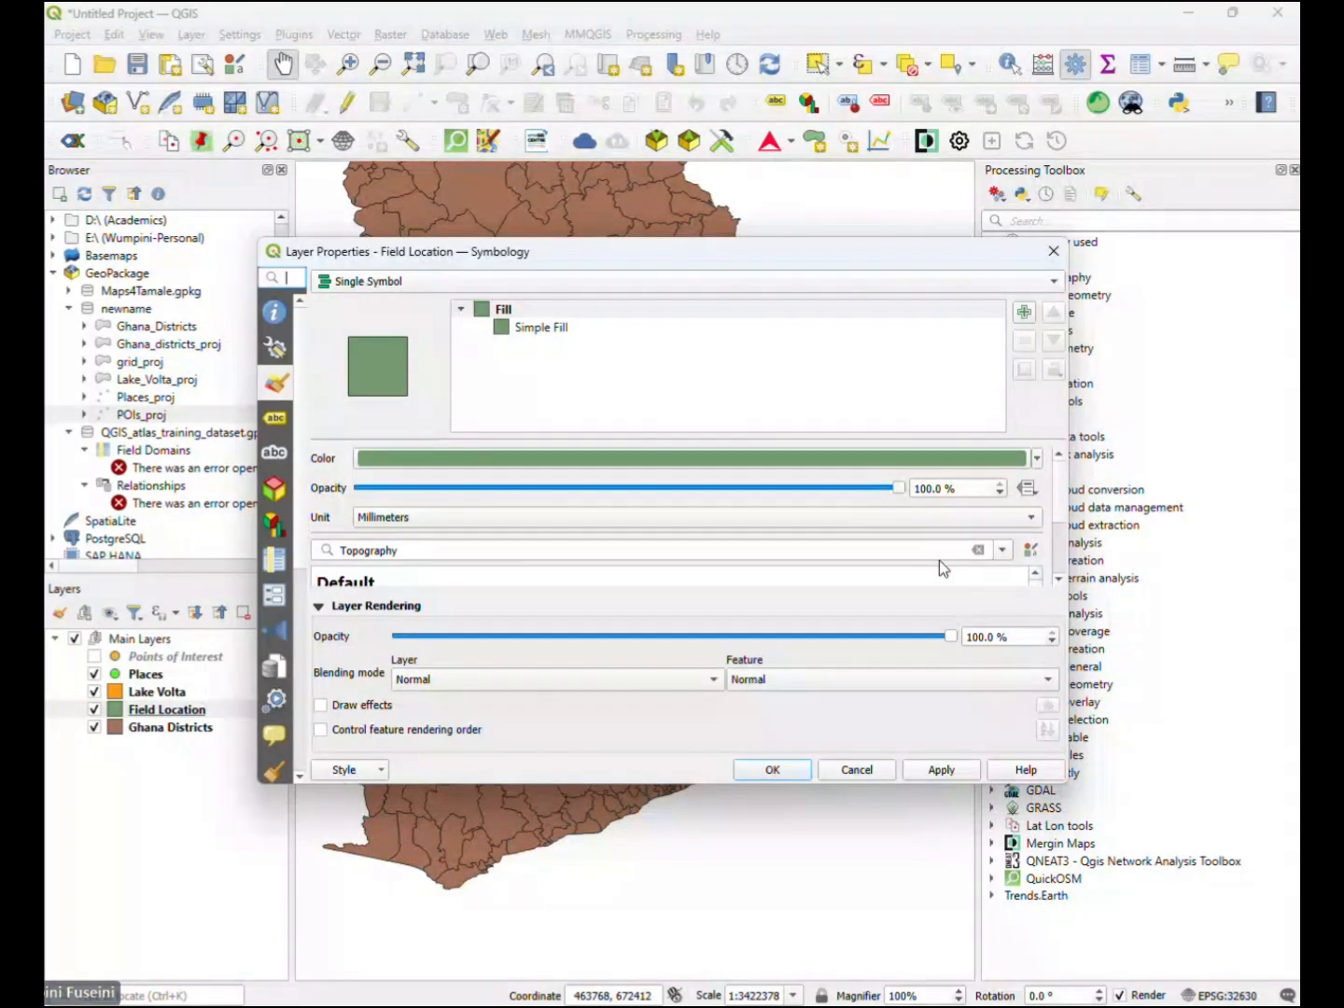
pyautogui.scroll(-3, 1061, 504)
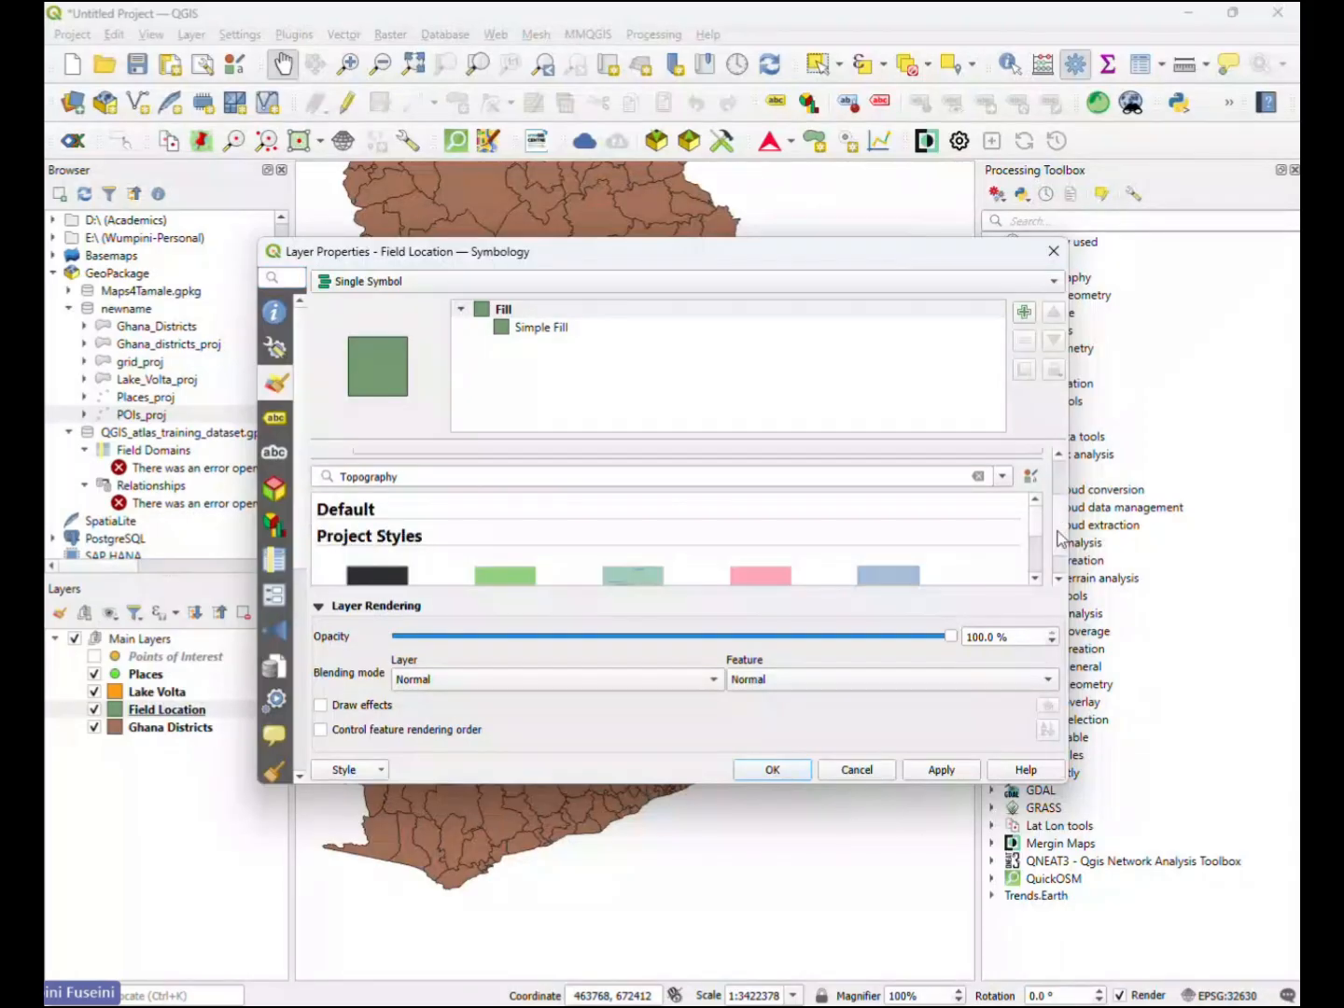
pyautogui.scroll(3, 1057, 502)
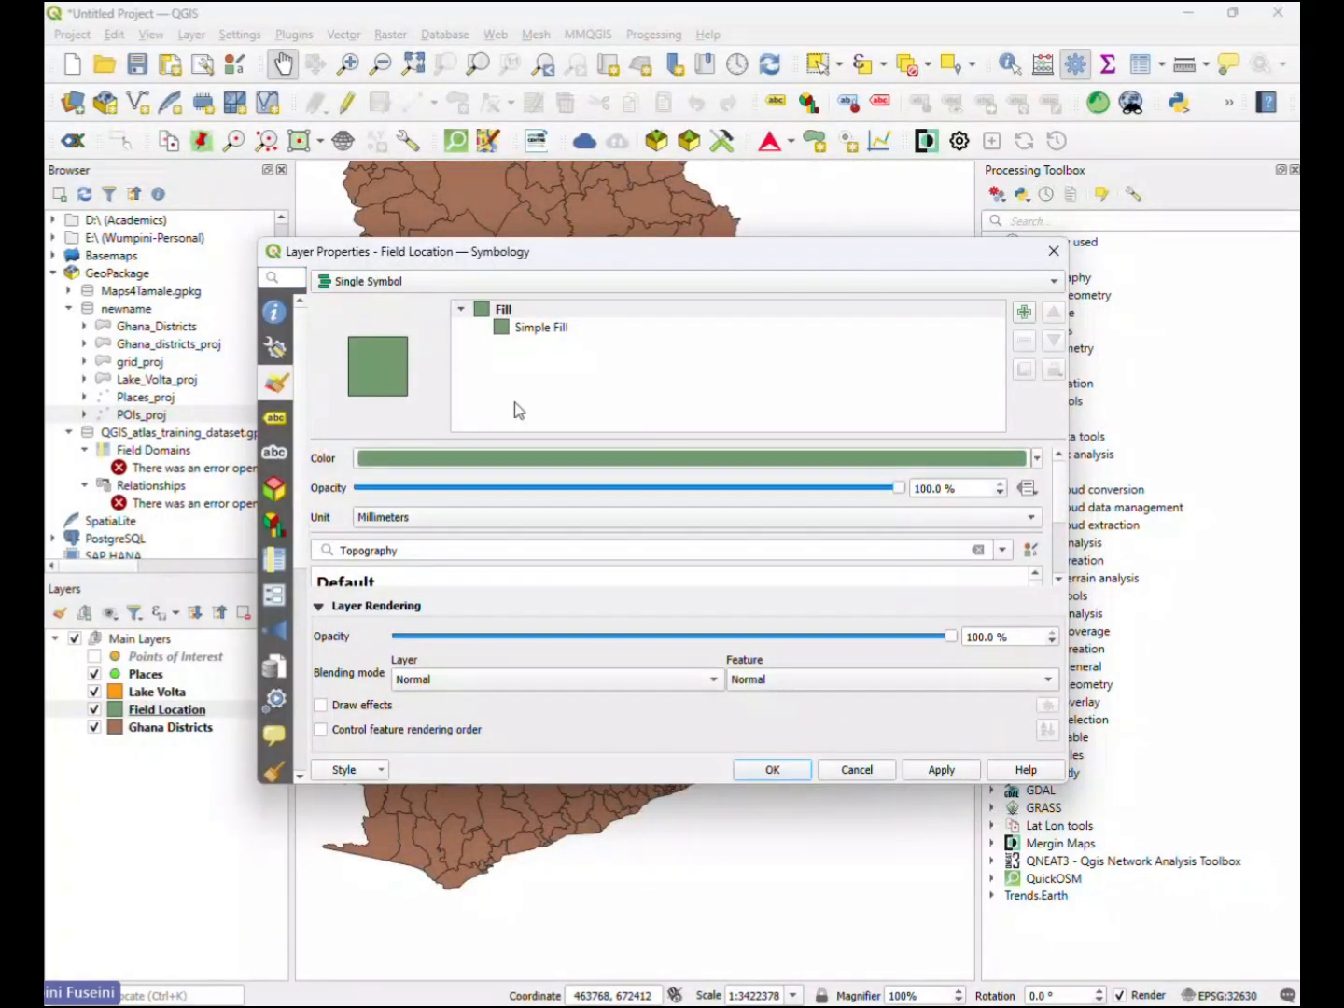
pyautogui.click(541, 330)
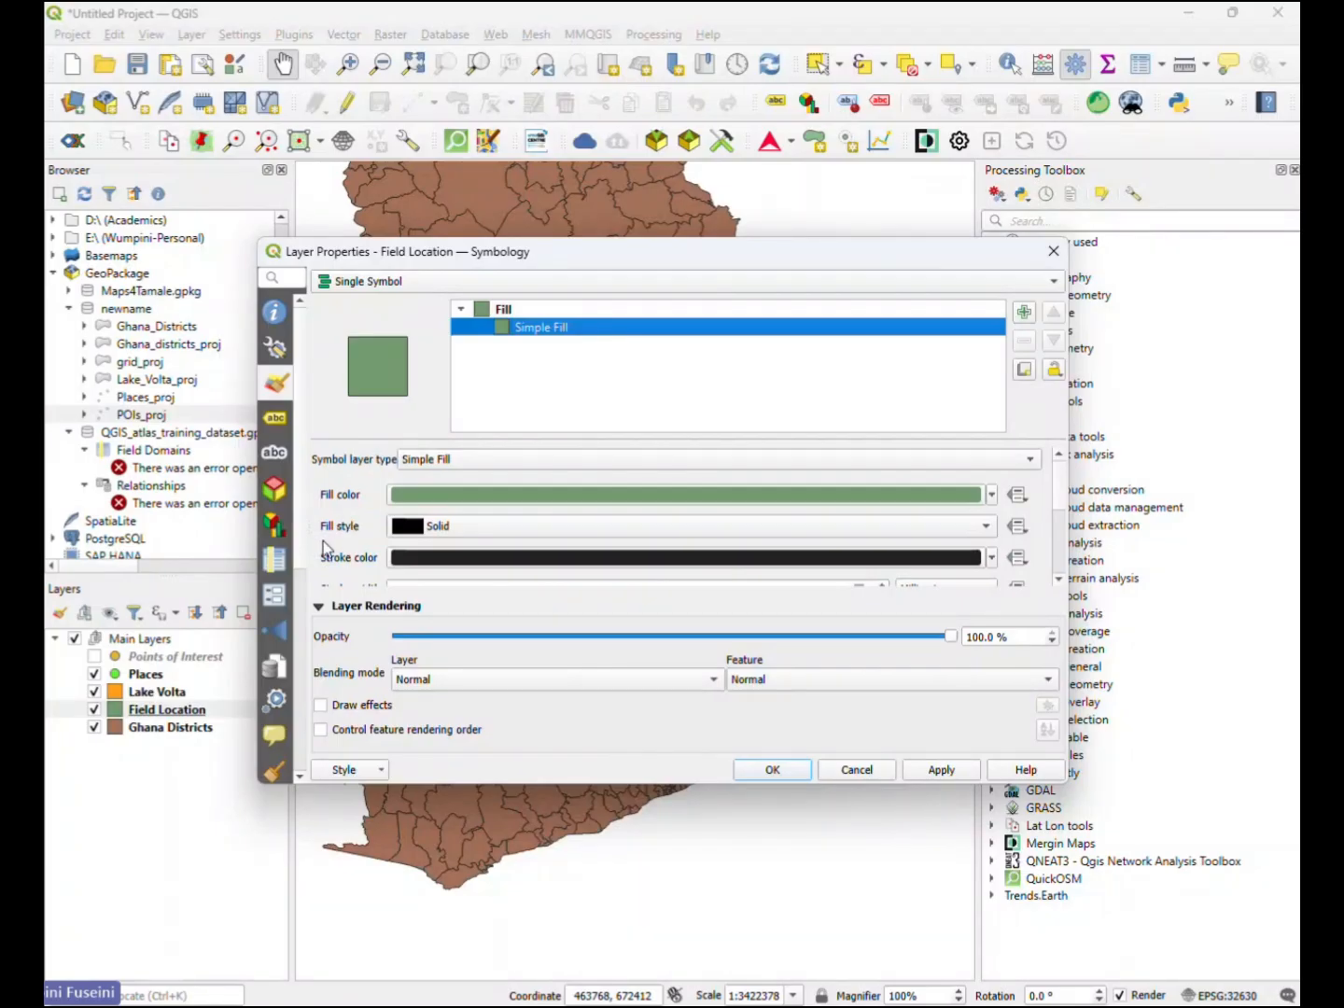
pyautogui.scroll(-1, 327, 543)
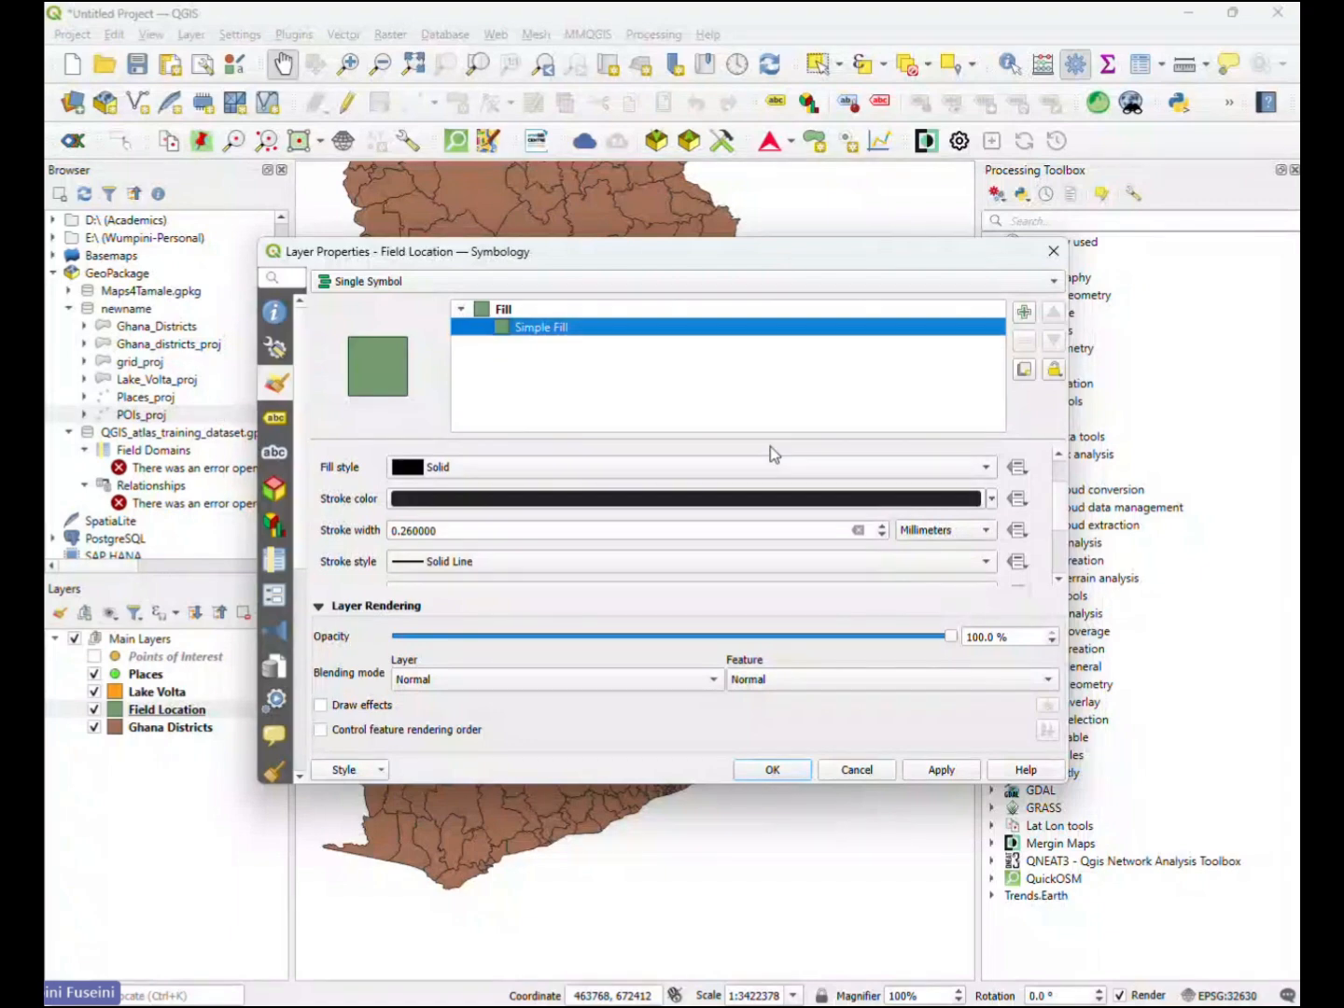
pyautogui.scroll(2, 769, 456)
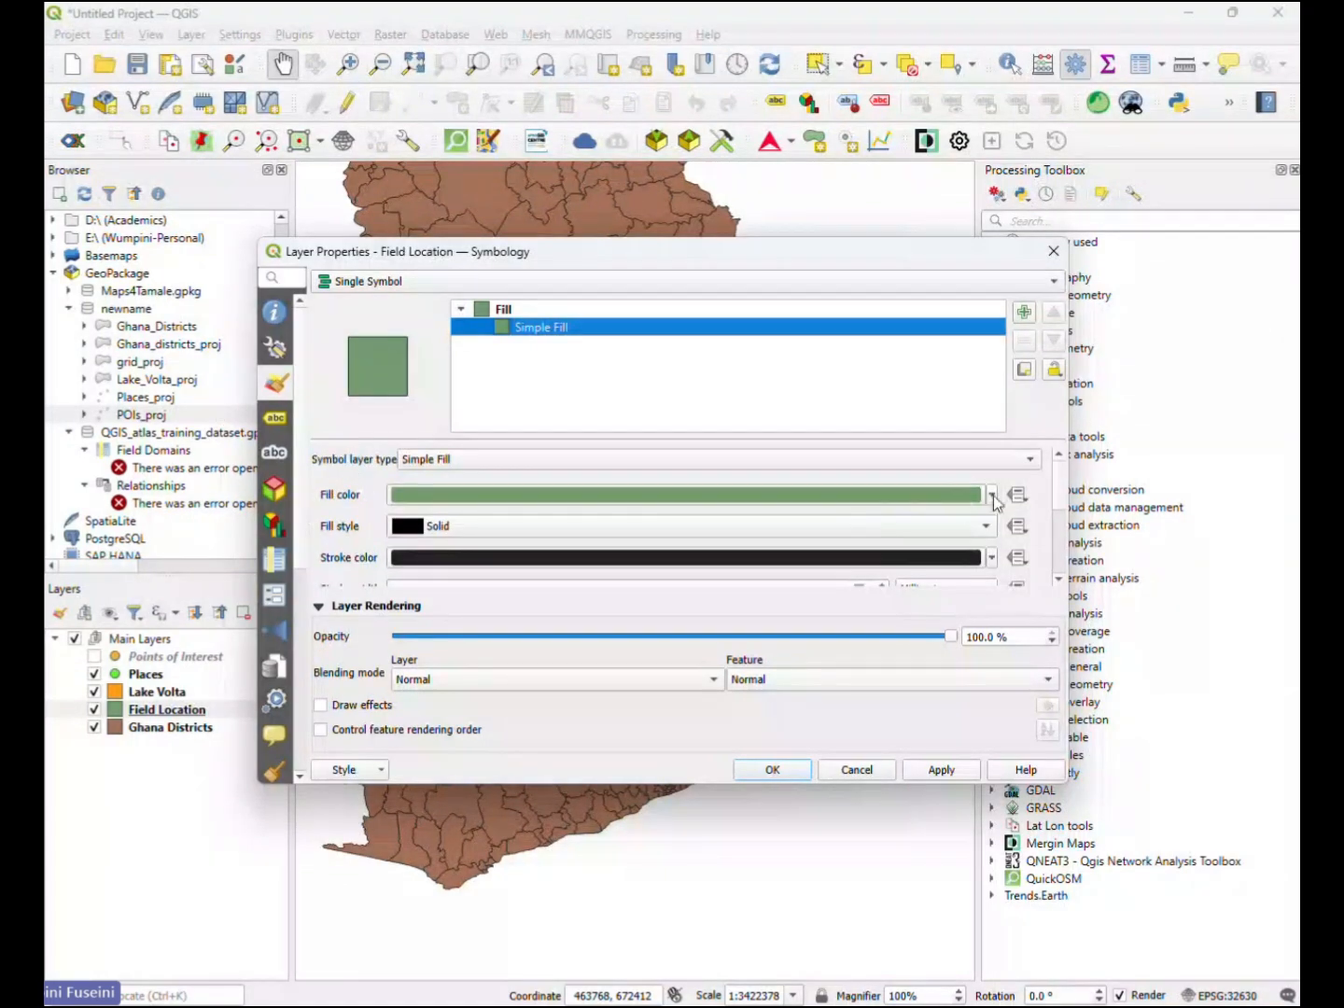
# - Make the fill of the Field Location layer's Simple Fill transparent
pyautogui.click(509, 311)
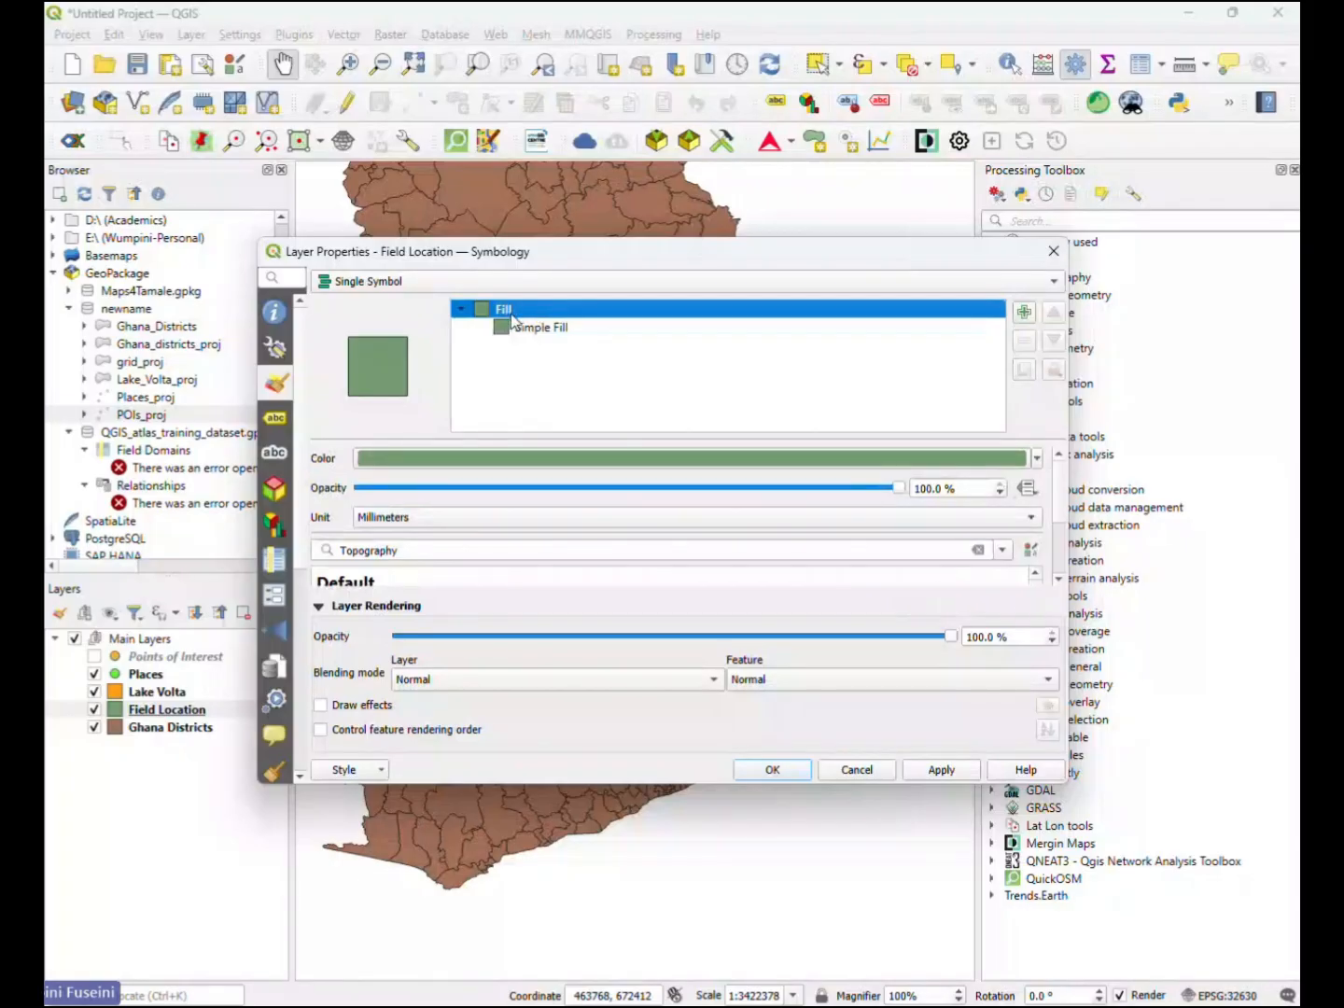
pyautogui.click(536, 329)
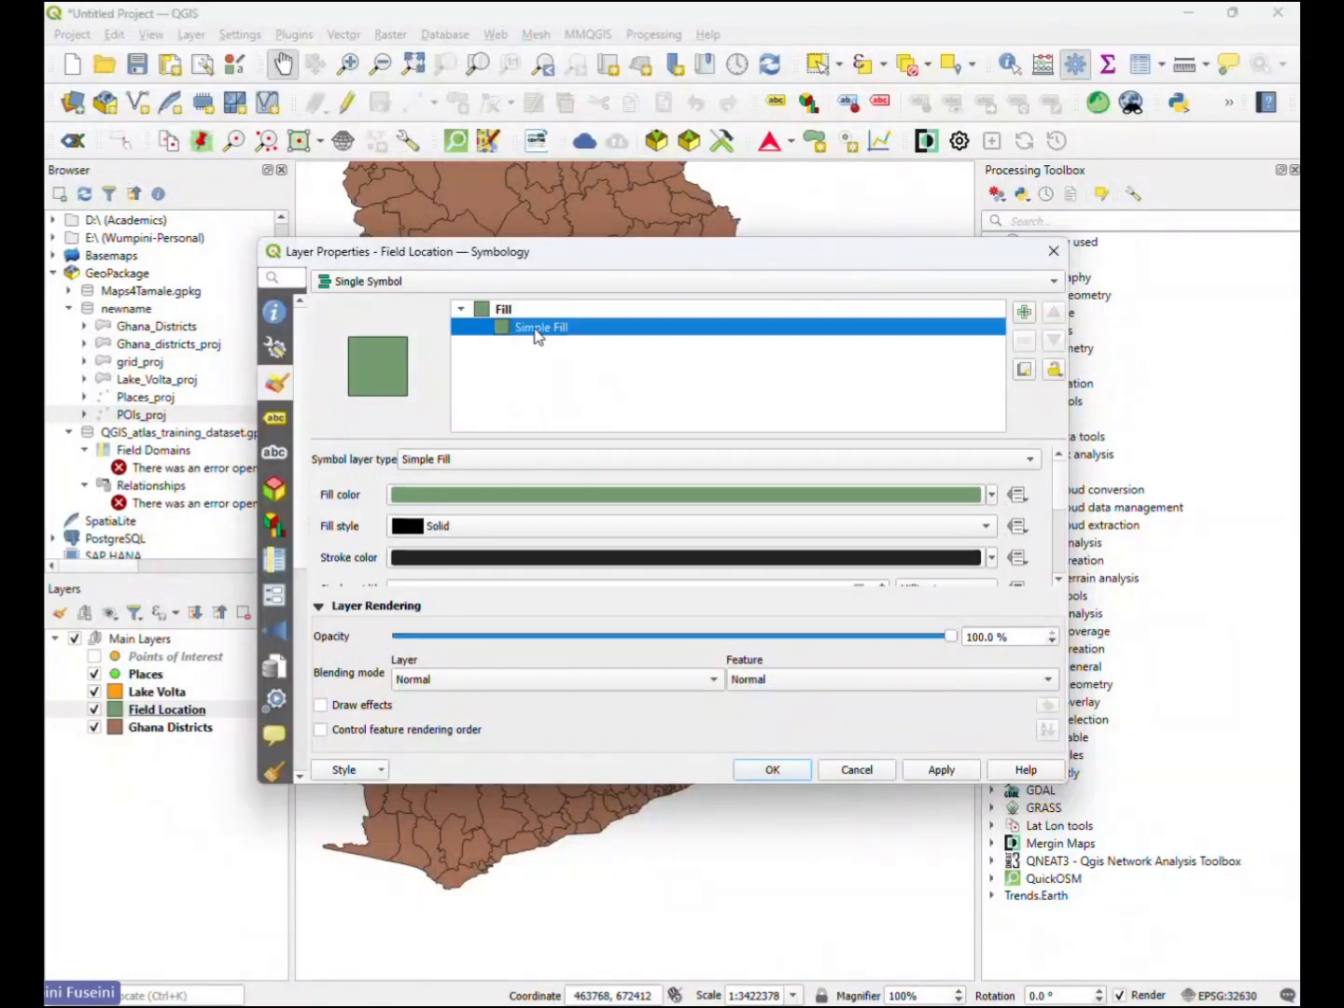
pyautogui.click(990, 498)
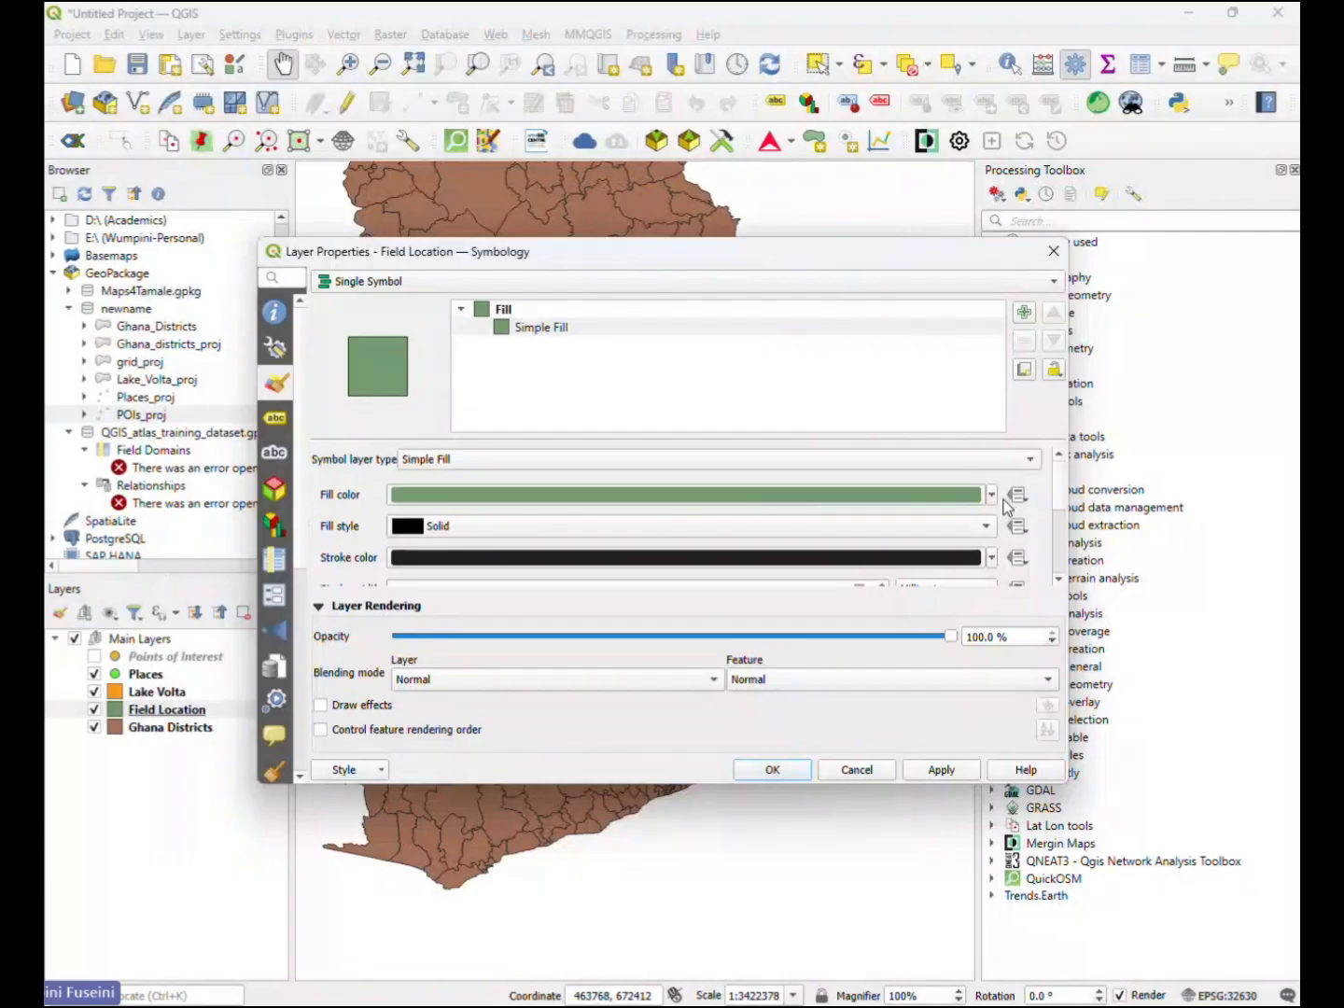
pyautogui.click(991, 498)
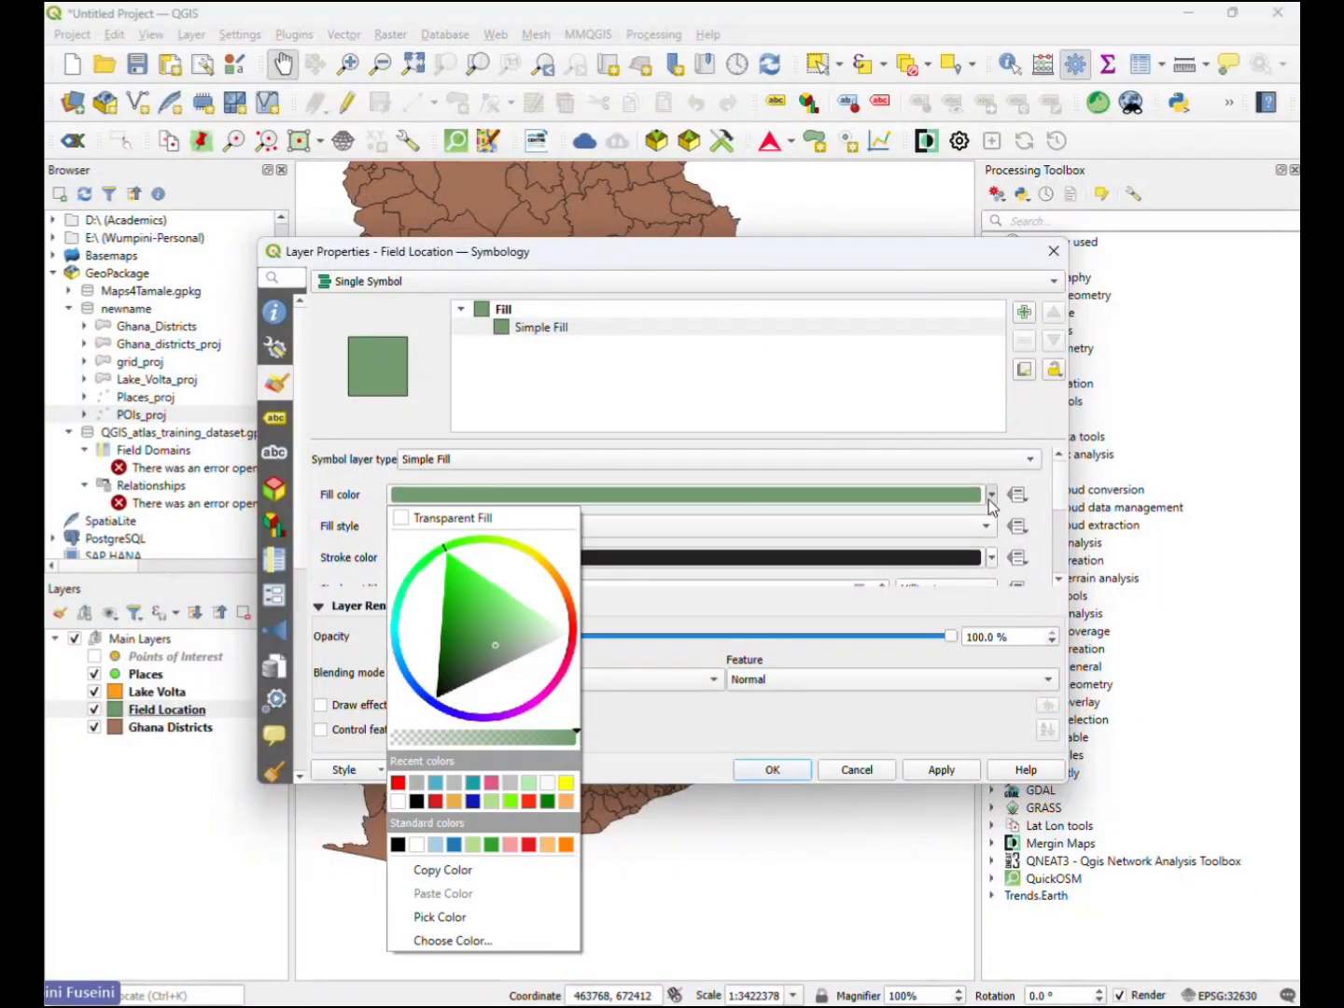
pyautogui.click(410, 518)
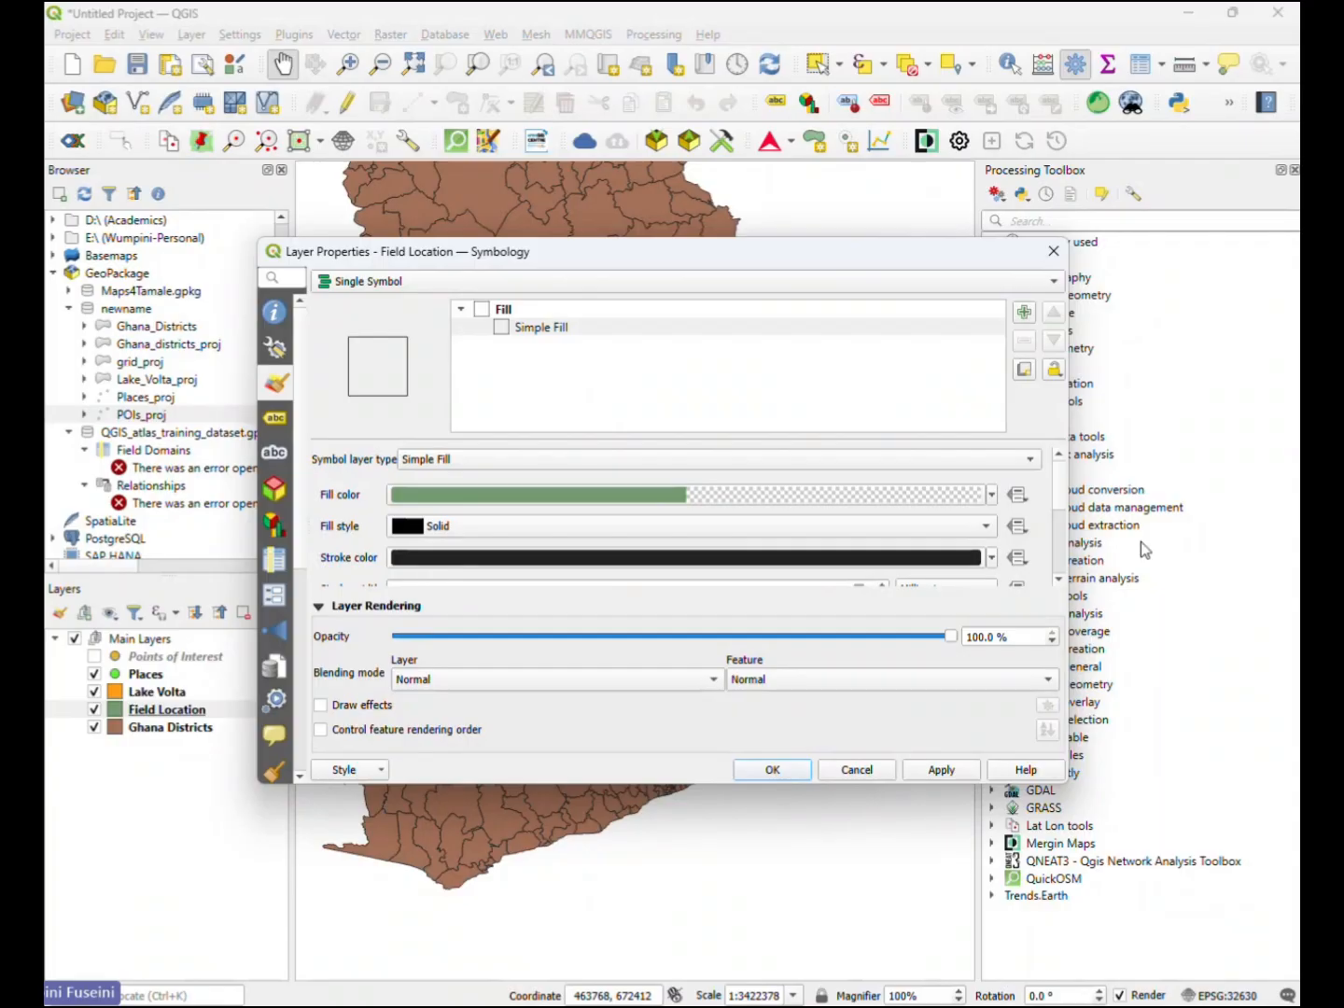
# - Give the Field Location polygons a red stroke 0.5 mm wide and apply the symbology to the map
pyautogui.click(994, 558)
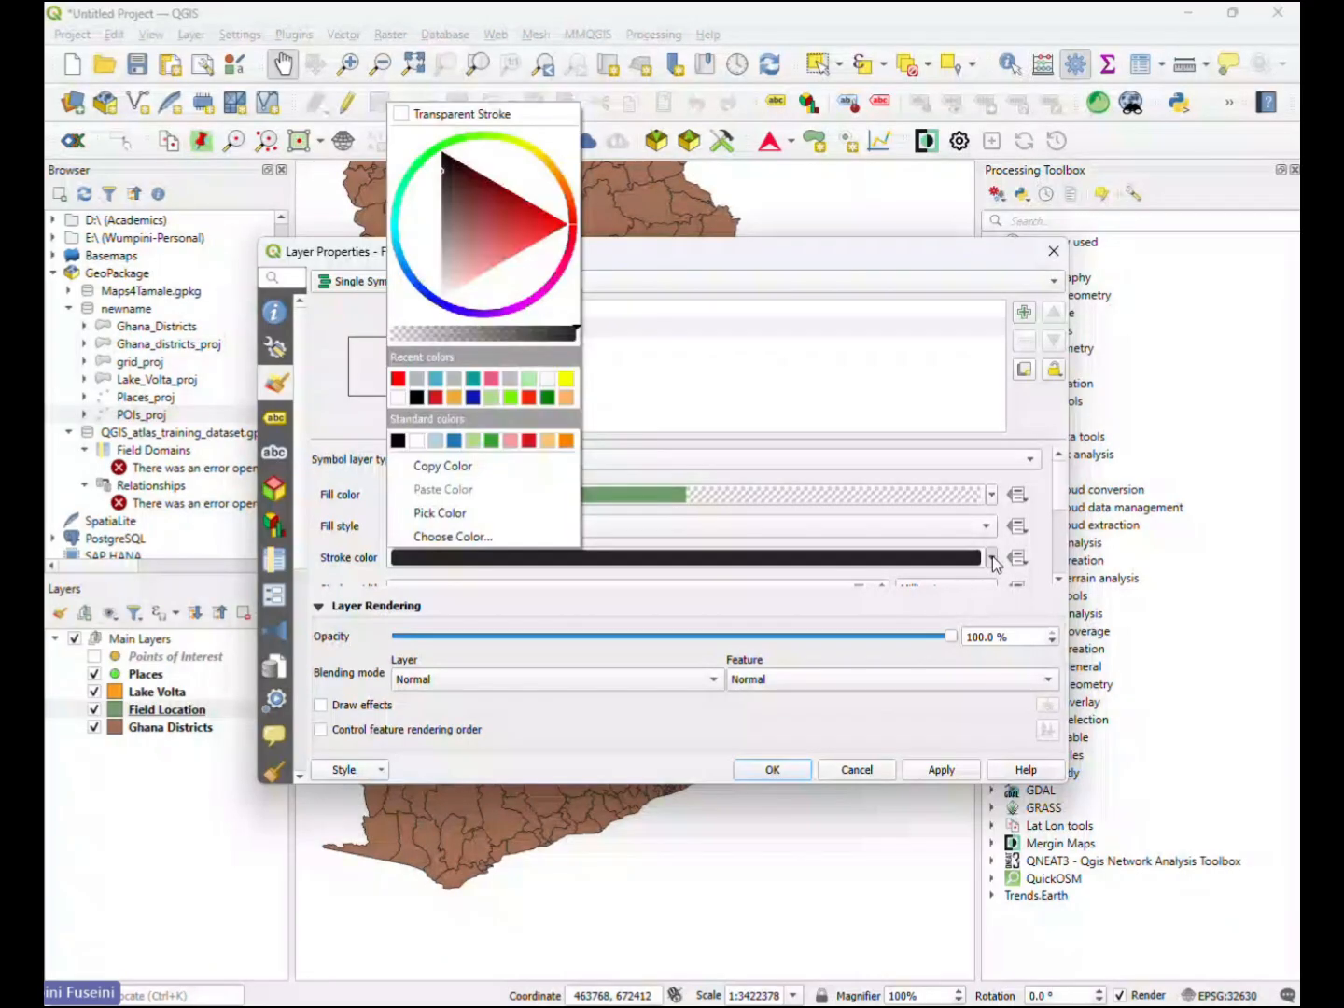
pyautogui.click(398, 379)
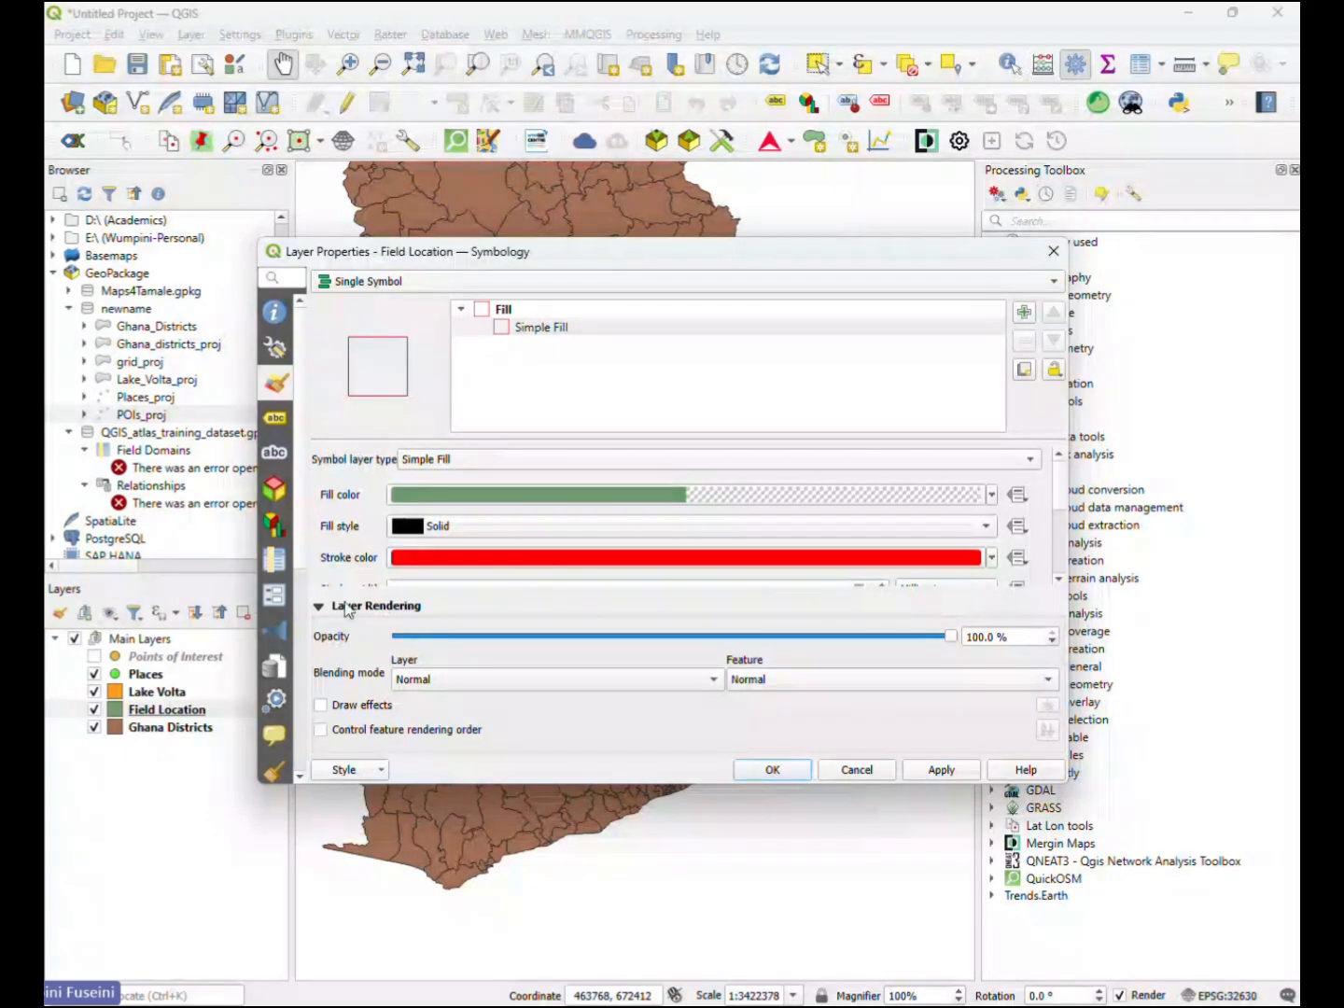
pyautogui.scroll(-3, 330, 529)
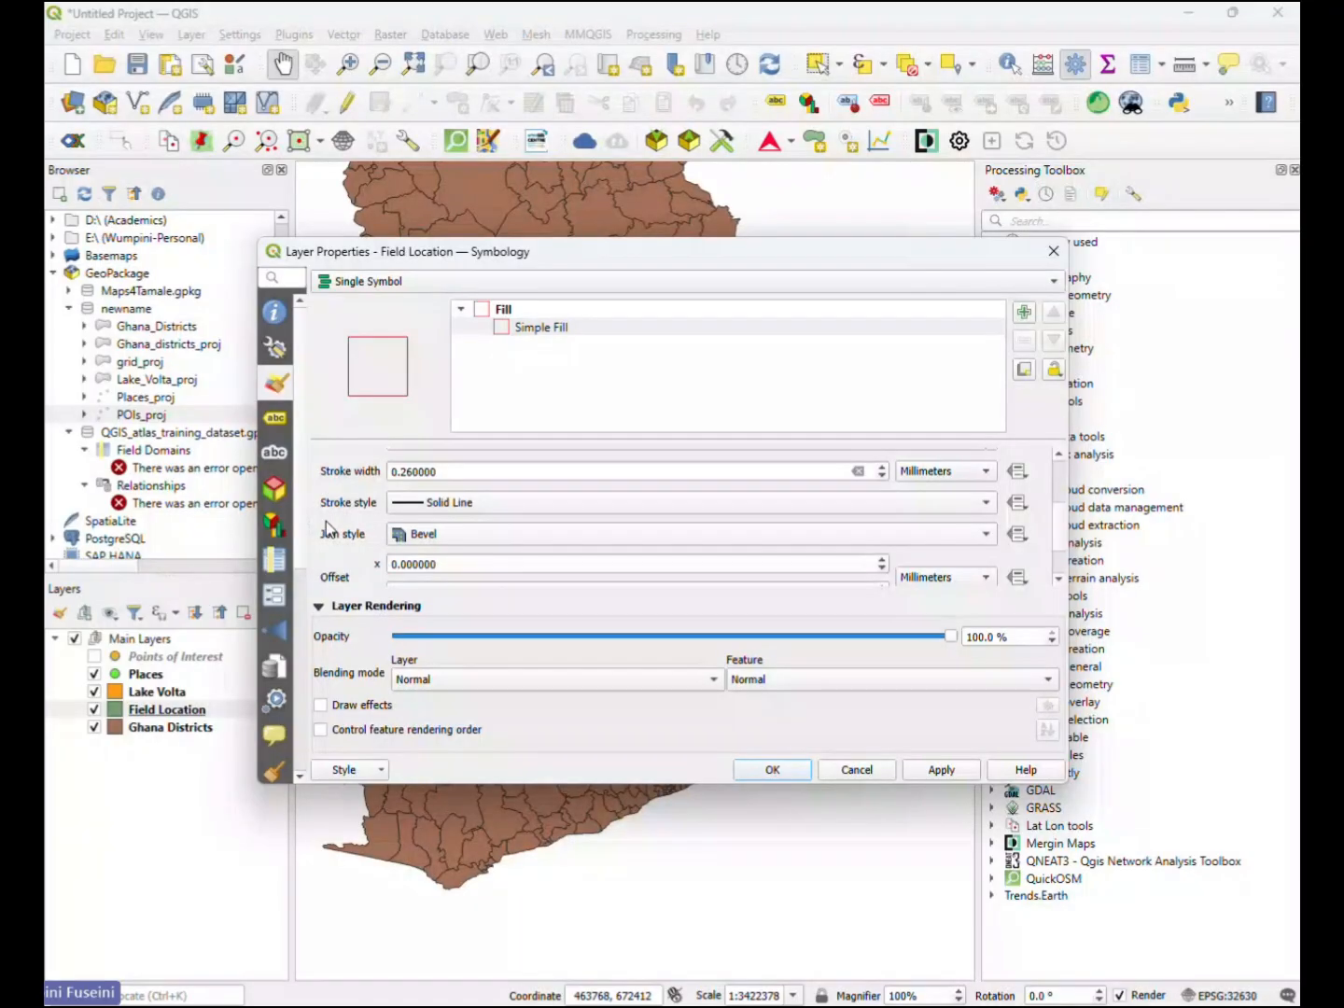
pyautogui.scroll(2, 329, 528)
pyautogui.moveTo(414, 530); pyautogui.dragTo(400, 528)
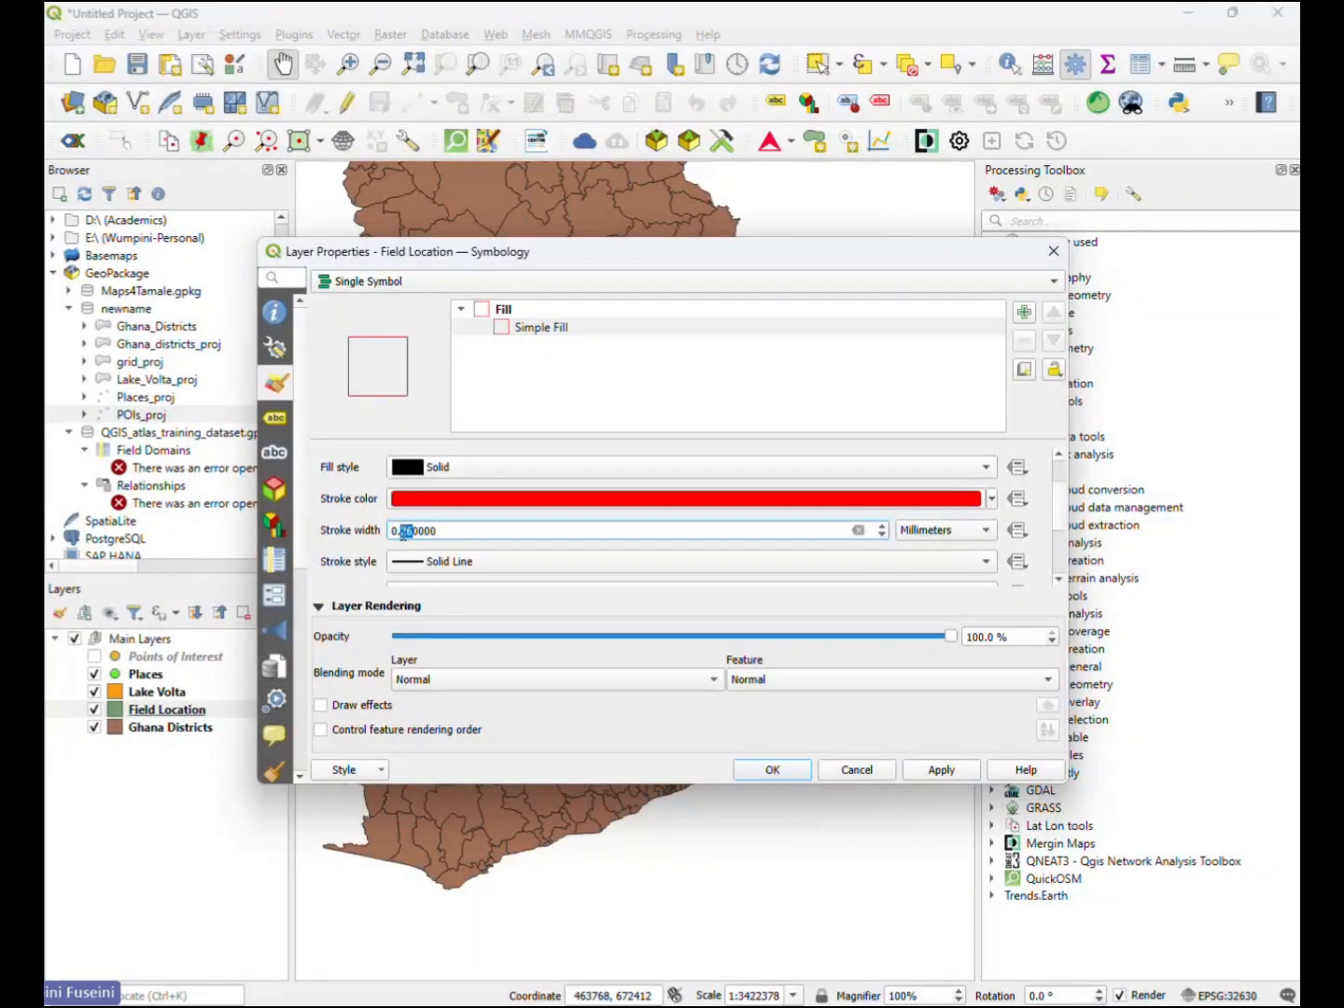
pyautogui.write('5')
pyautogui.click(342, 513)
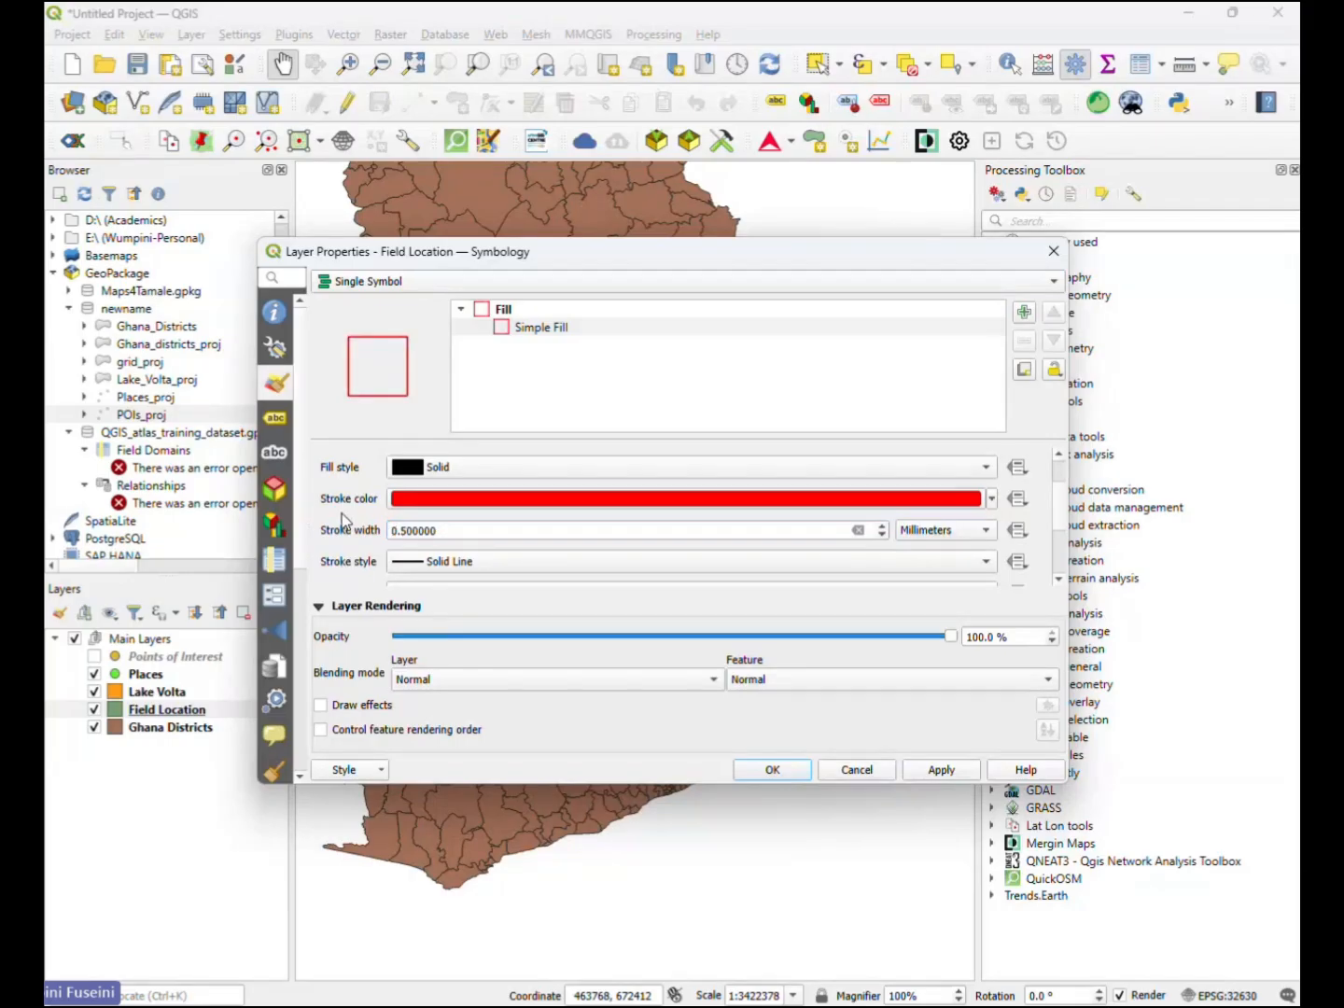
pyautogui.click(939, 770)
pyautogui.click(773, 770)
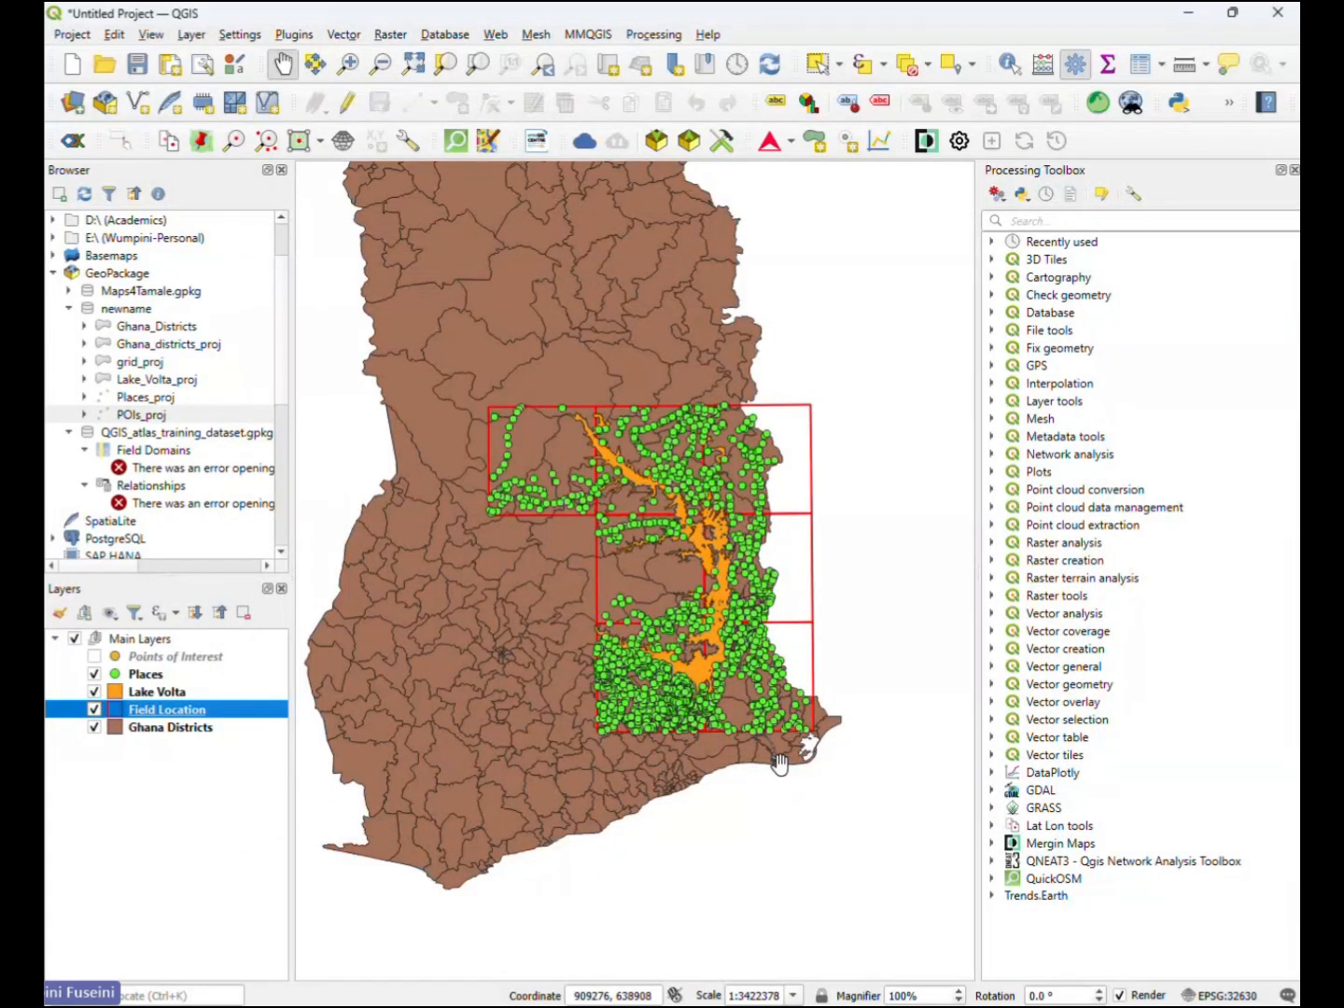
# - Change the stroke colour of the Field Location layer's Simple Fill to pink and accept the symbology
pyautogui.doubleClick(168, 710)
pyautogui.click(528, 328)
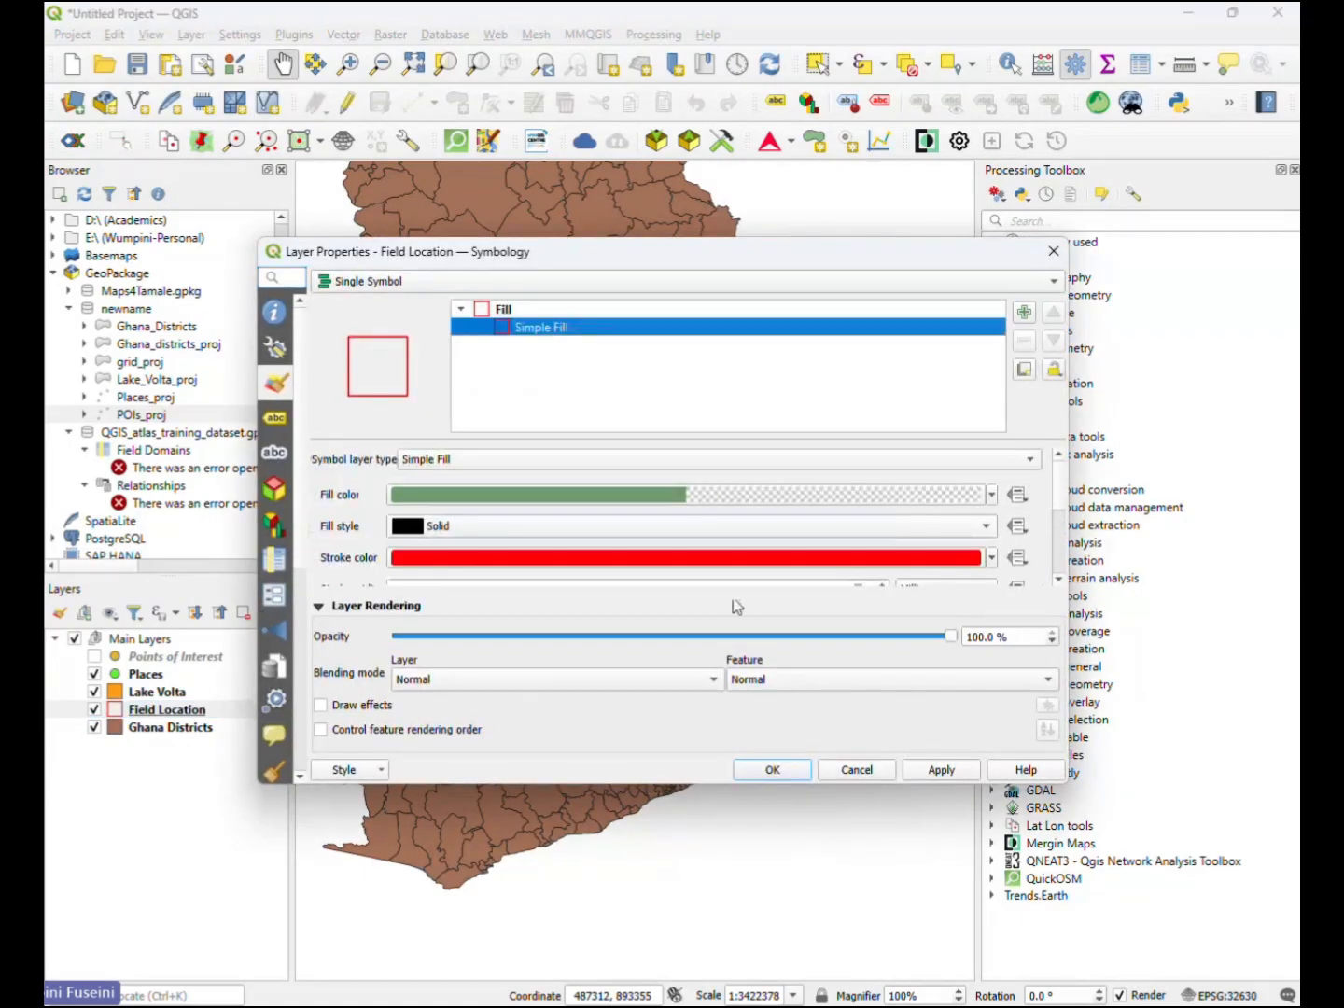
pyautogui.click(992, 559)
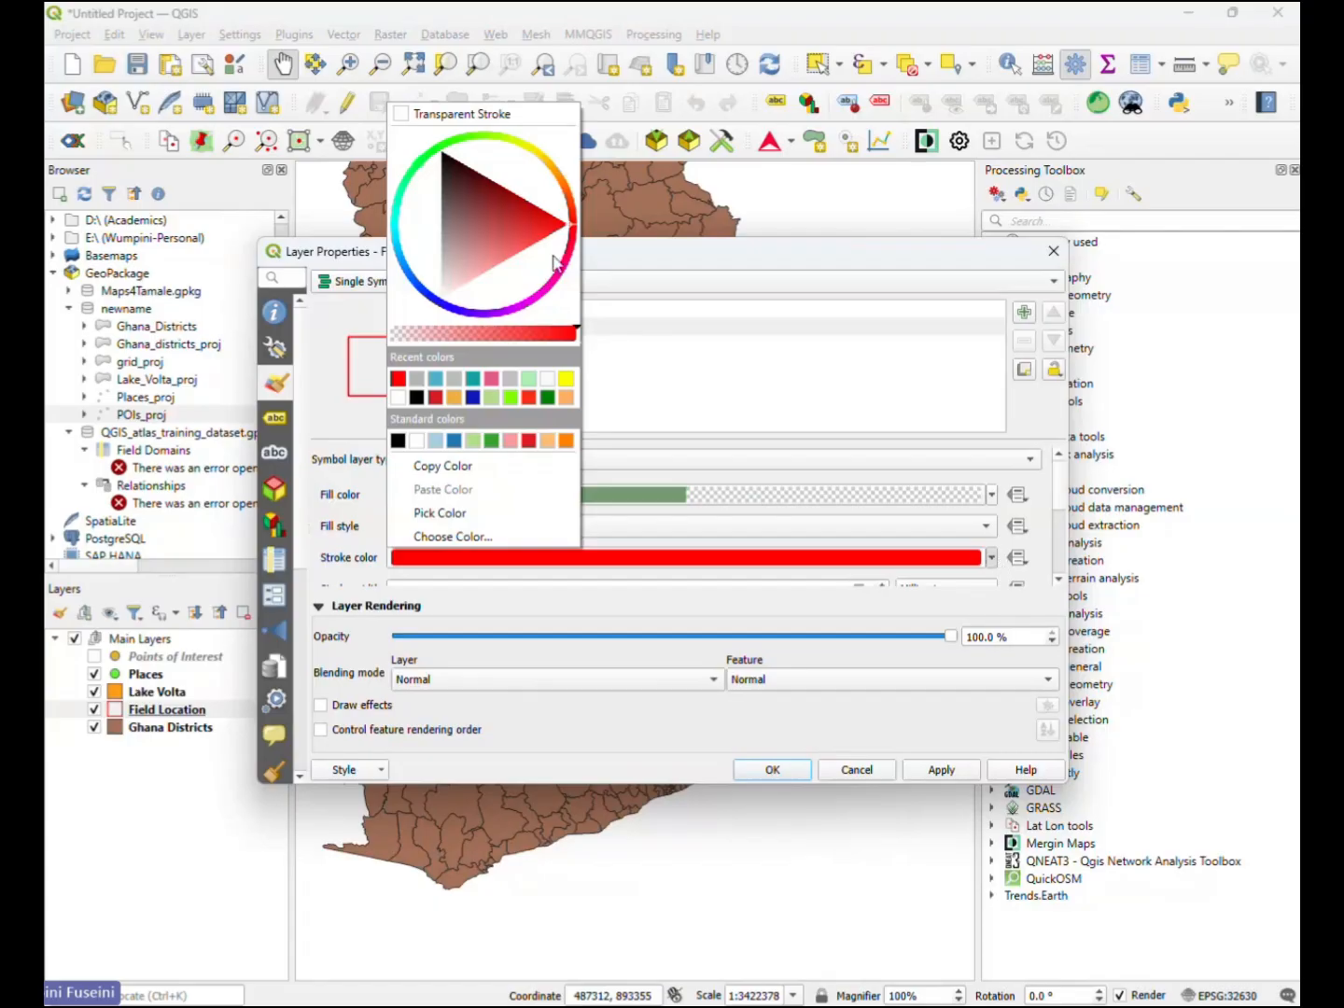
pyautogui.moveTo(556, 265); pyautogui.dragTo(531, 302)
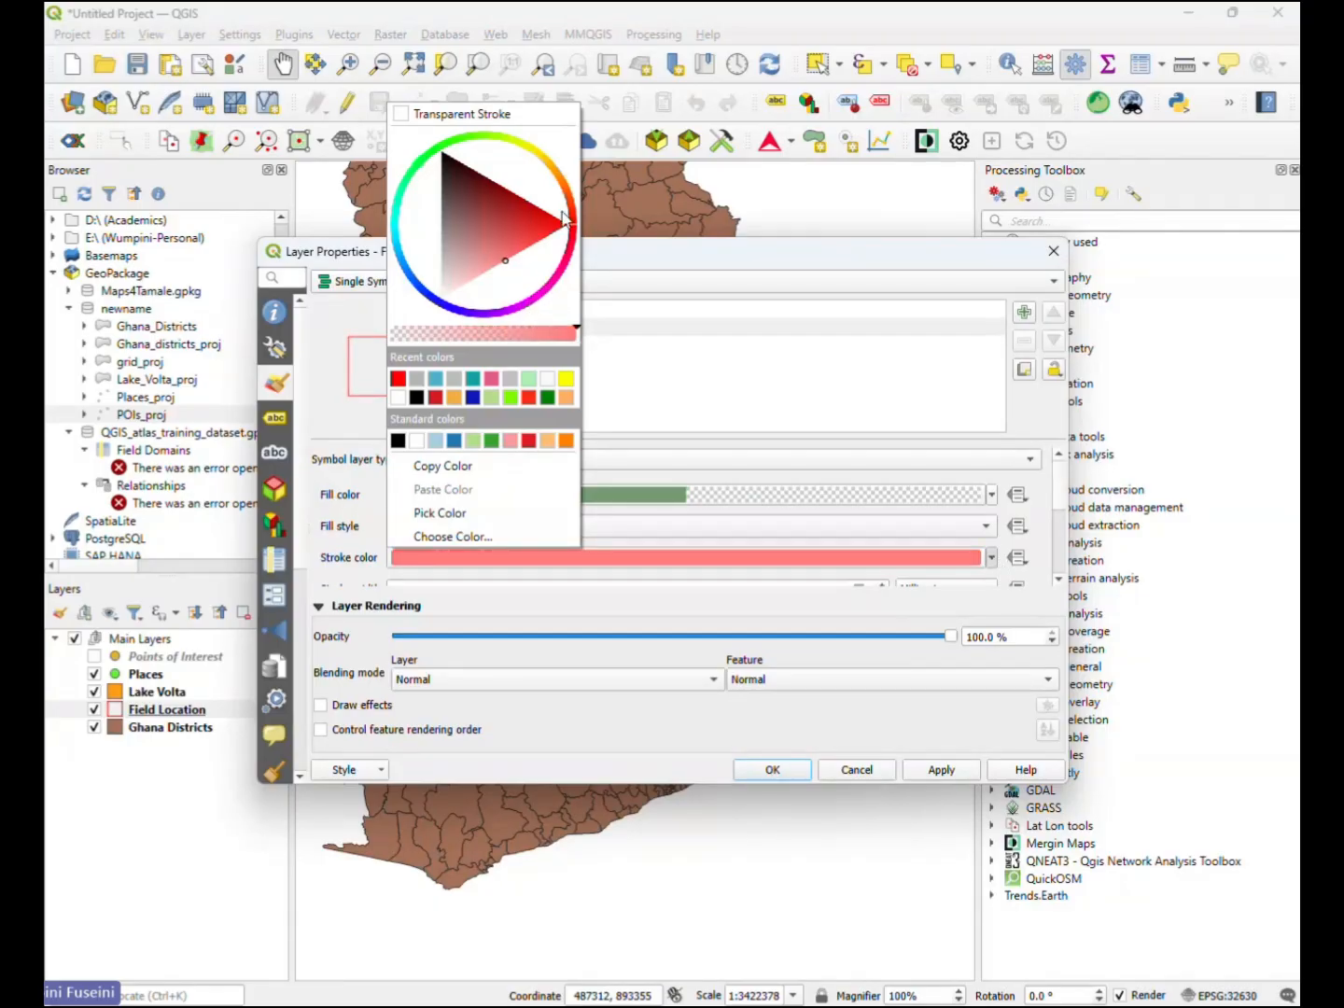
pyautogui.moveTo(564, 220)
pyautogui.mouseDown()
pyautogui.moveTo(545, 291)
pyautogui.moveTo(555, 282)
pyautogui.mouseUp()
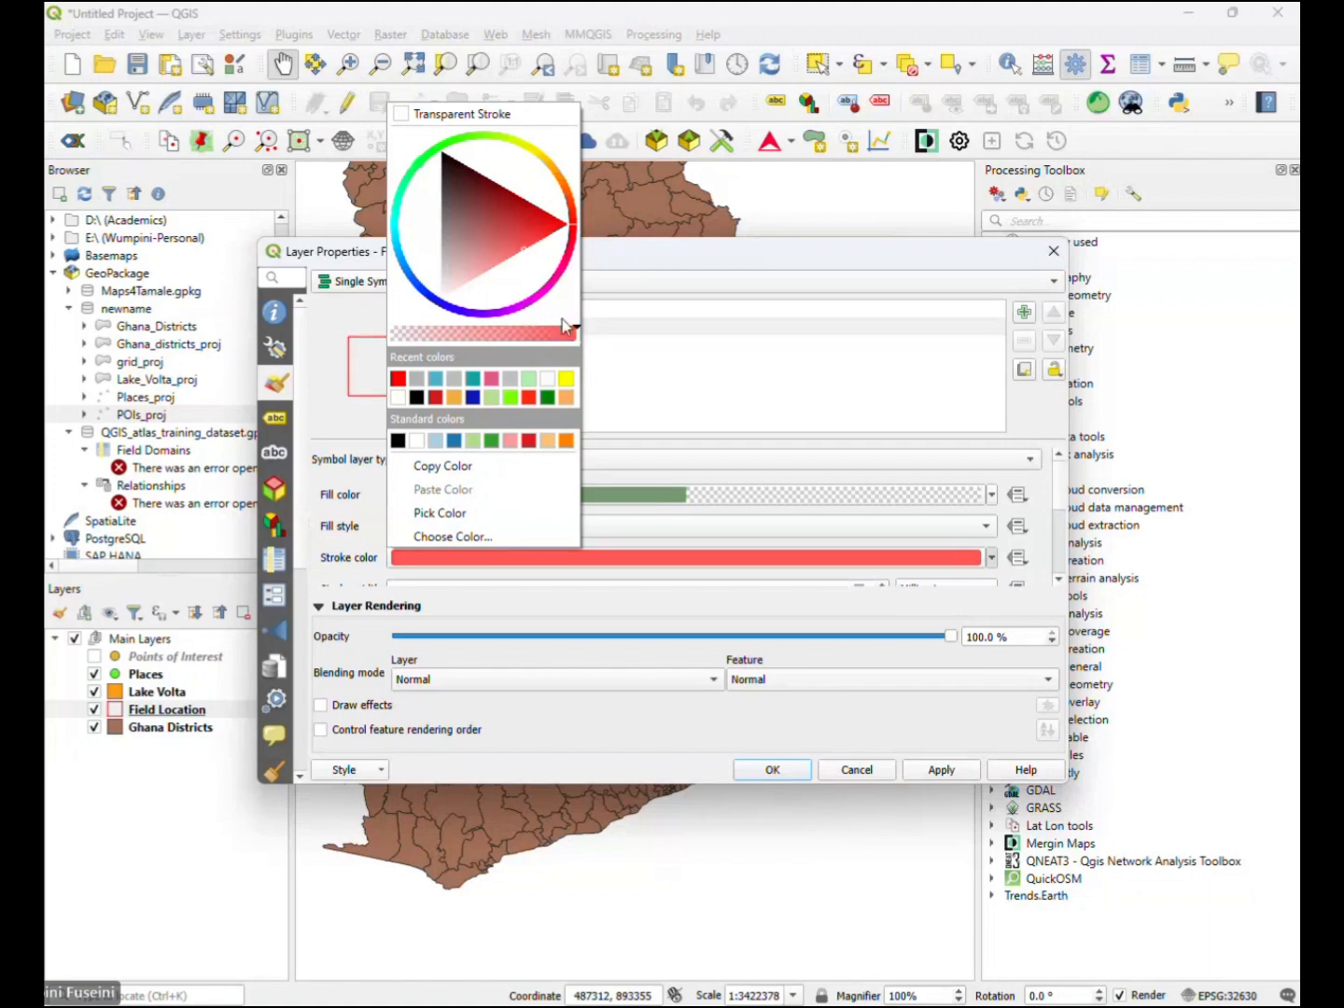
pyautogui.click(798, 561)
pyautogui.click(992, 559)
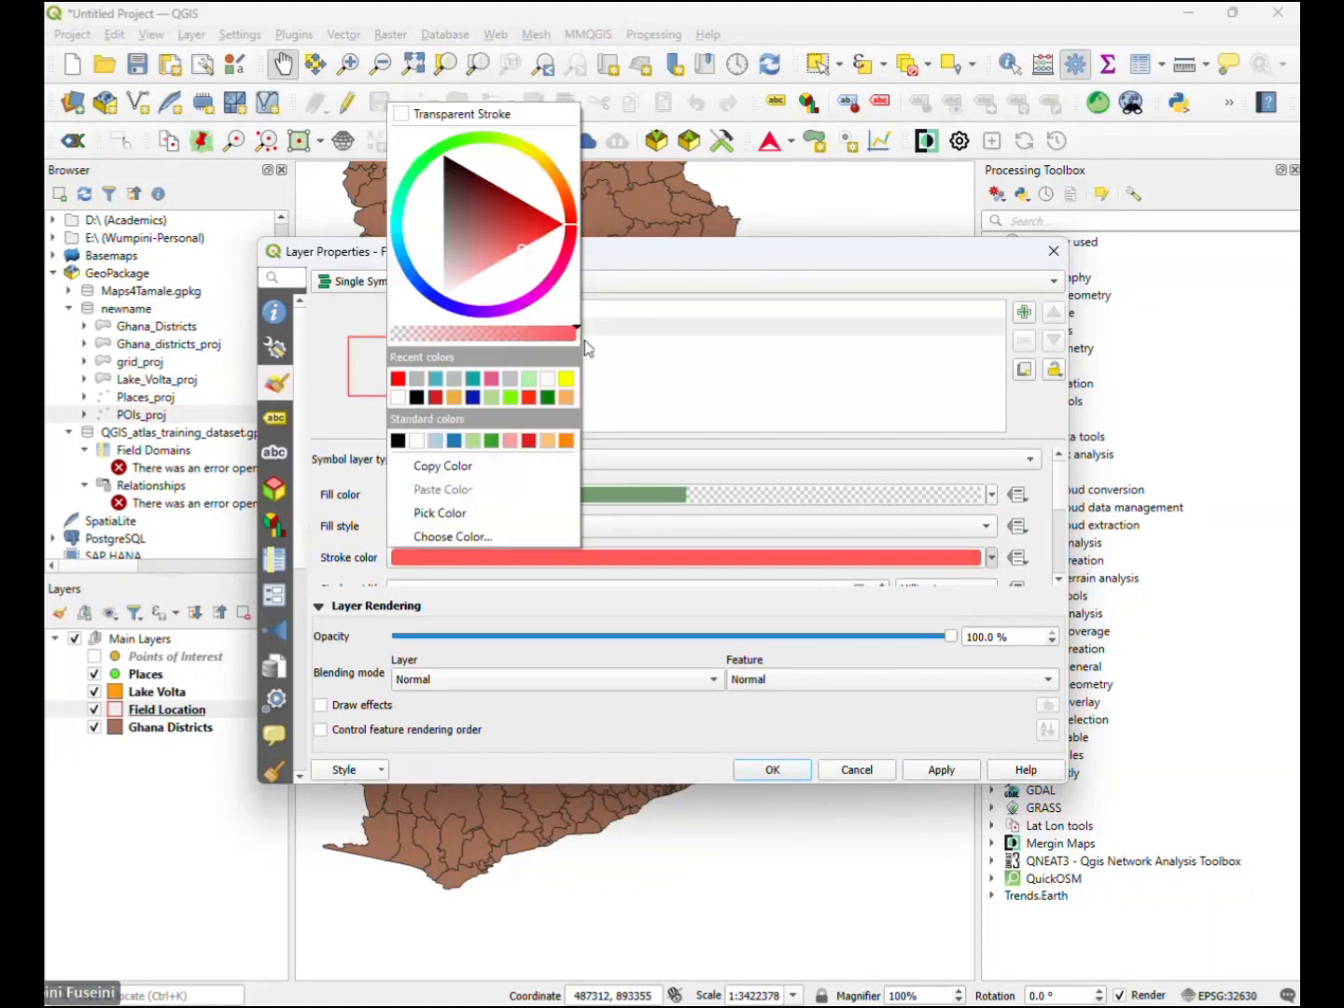
pyautogui.moveTo(549, 280); pyautogui.dragTo(557, 290)
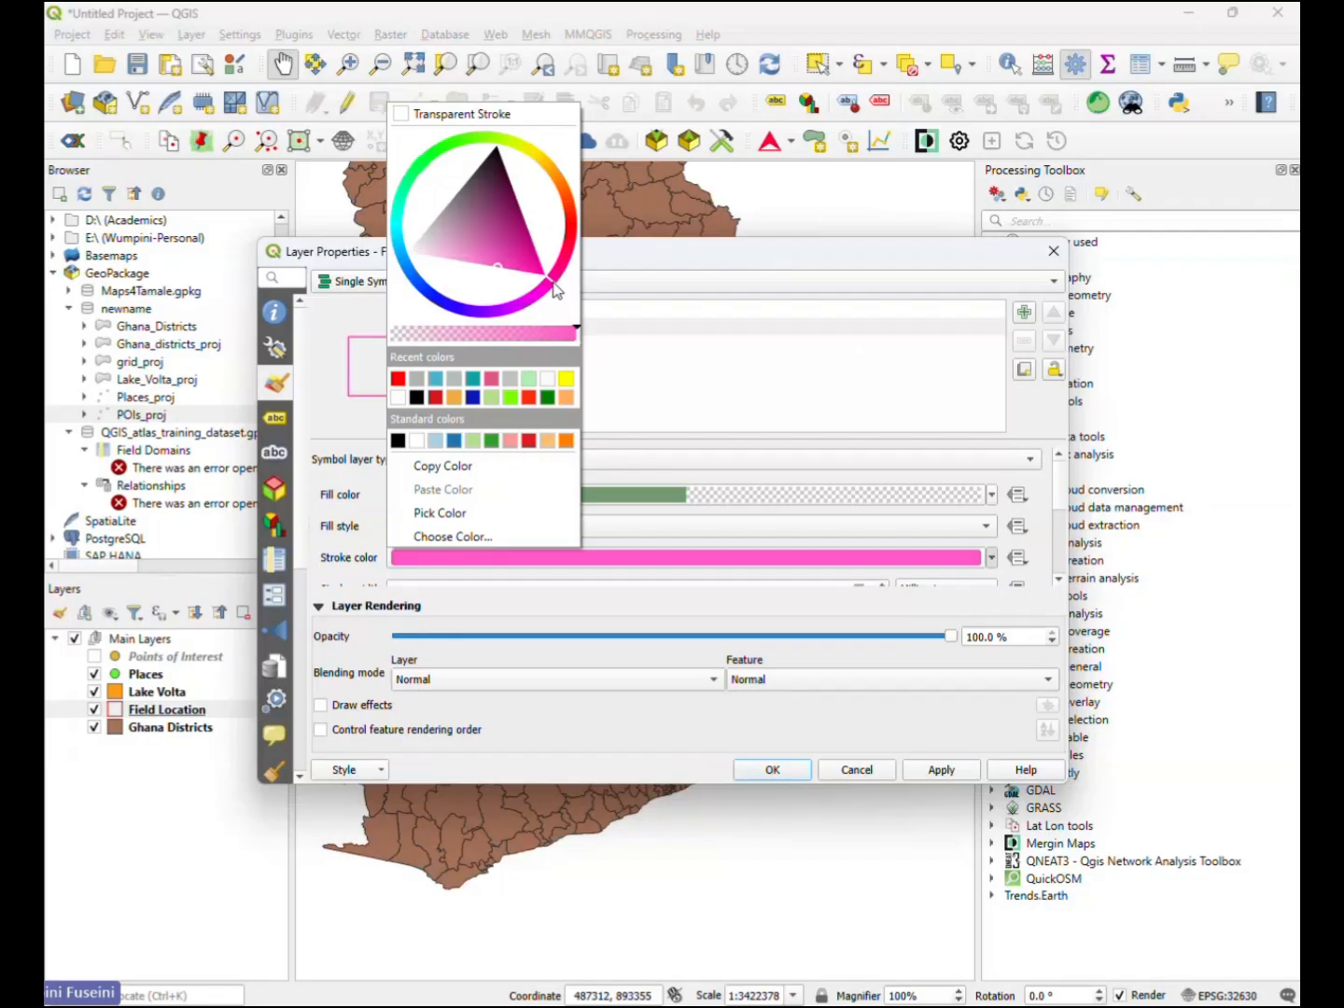
pyautogui.click(770, 770)
pyautogui.click(770, 769)
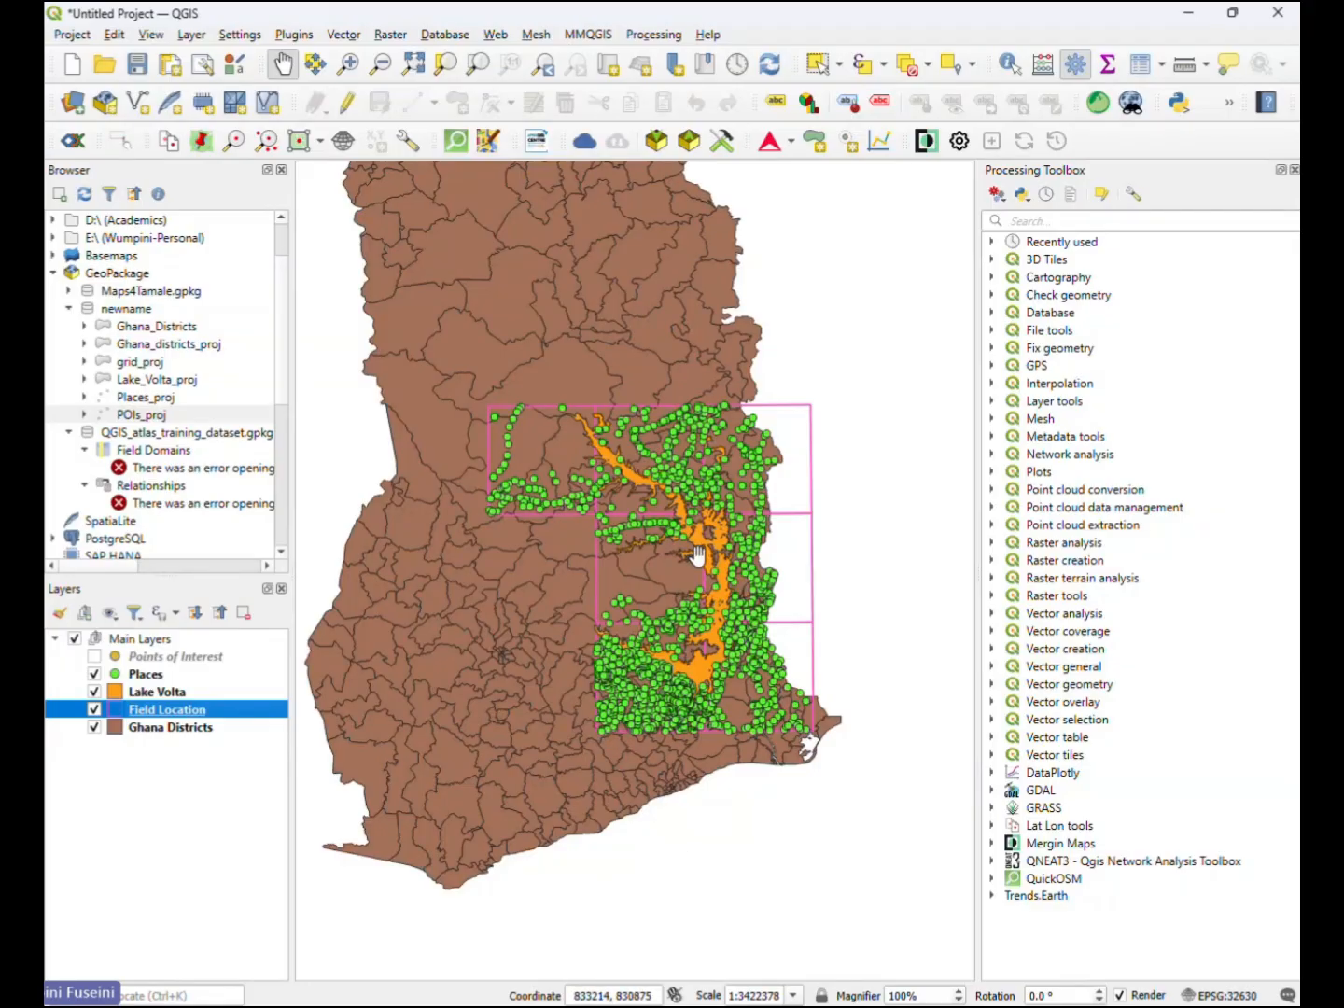
# - Set the Ghana Districts layer's Simple Fill to the recently used grey fill colour #adb4b2
pyautogui.click(155, 731)
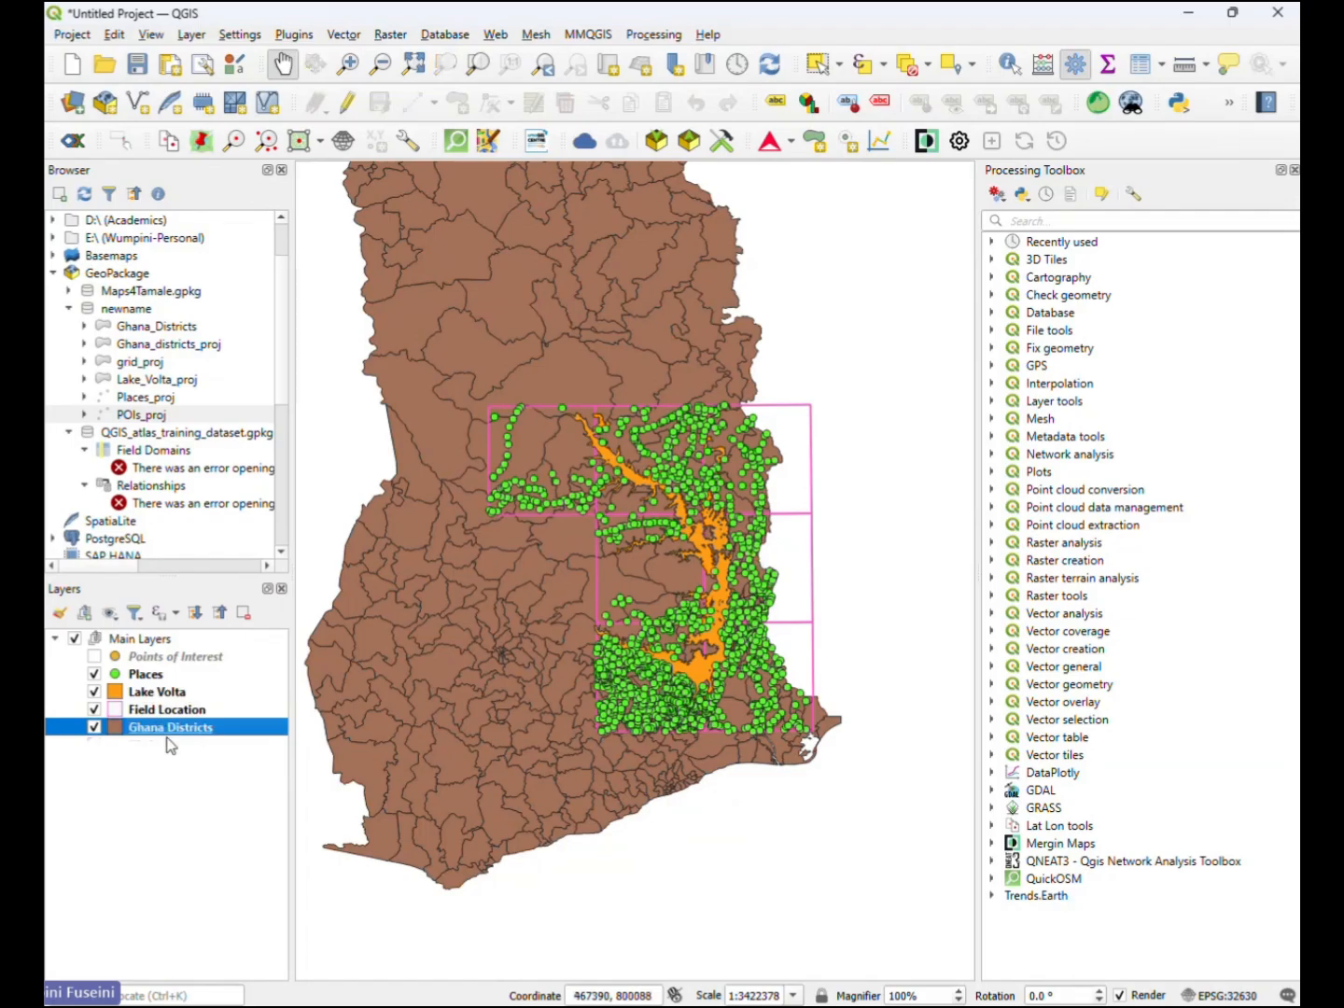
pyautogui.doubleClick(172, 730)
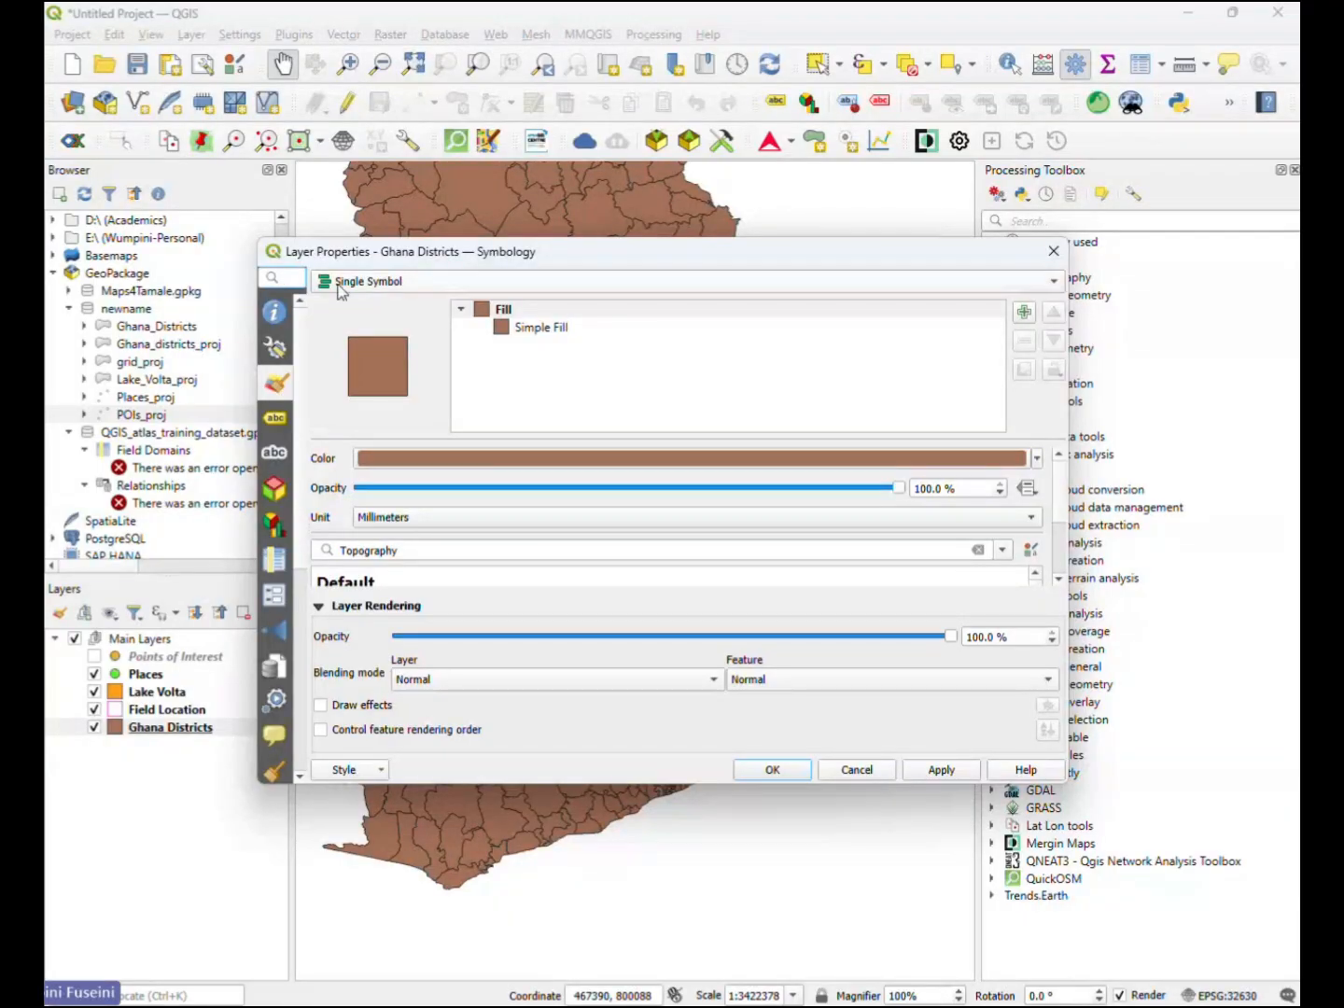
pyautogui.click(523, 310)
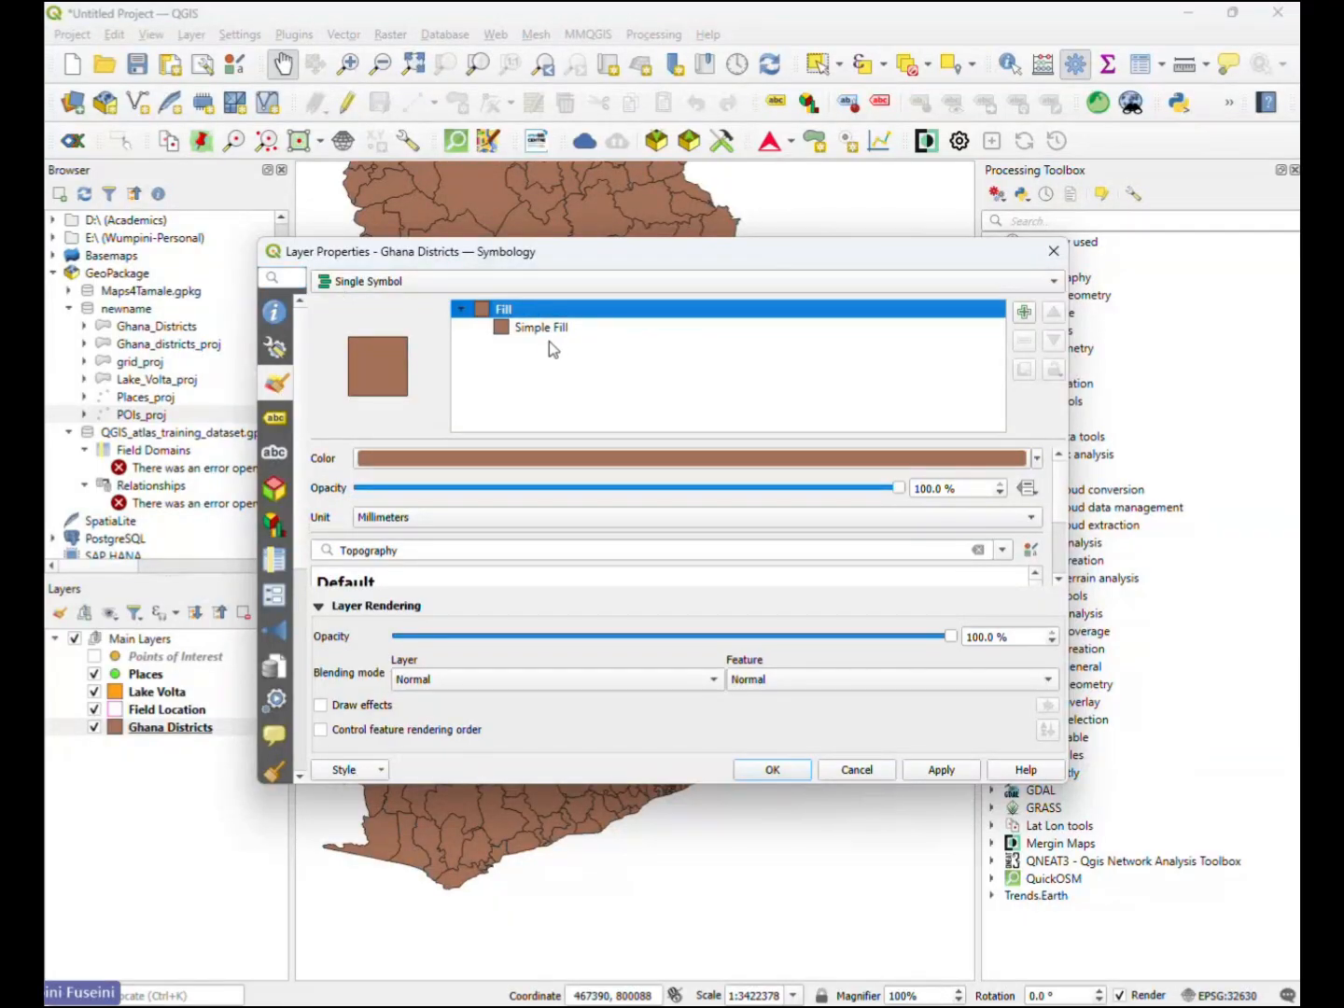
pyautogui.click(550, 328)
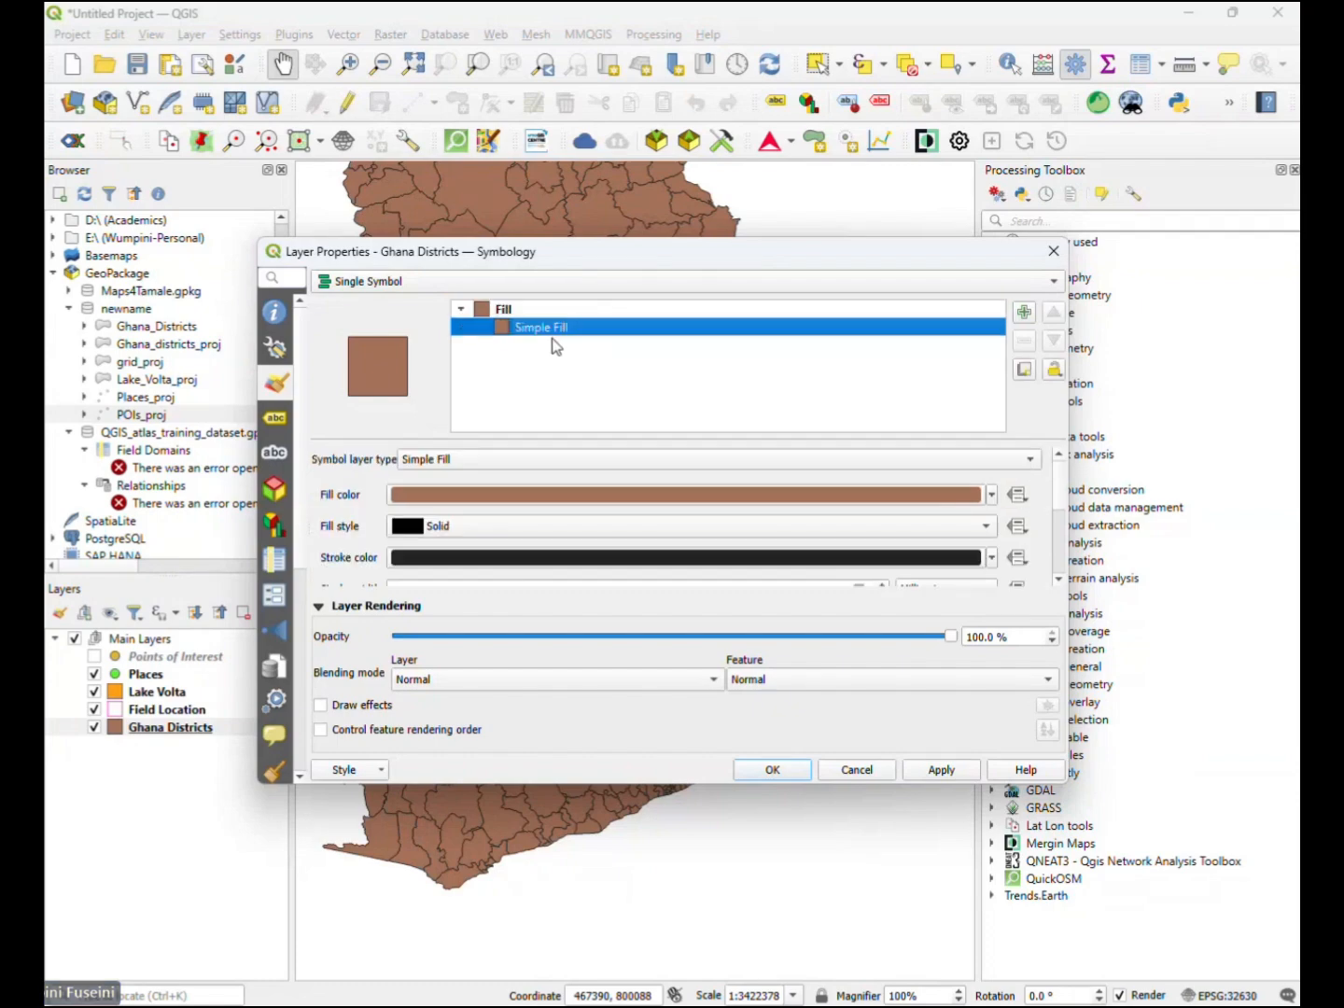
pyautogui.click(994, 497)
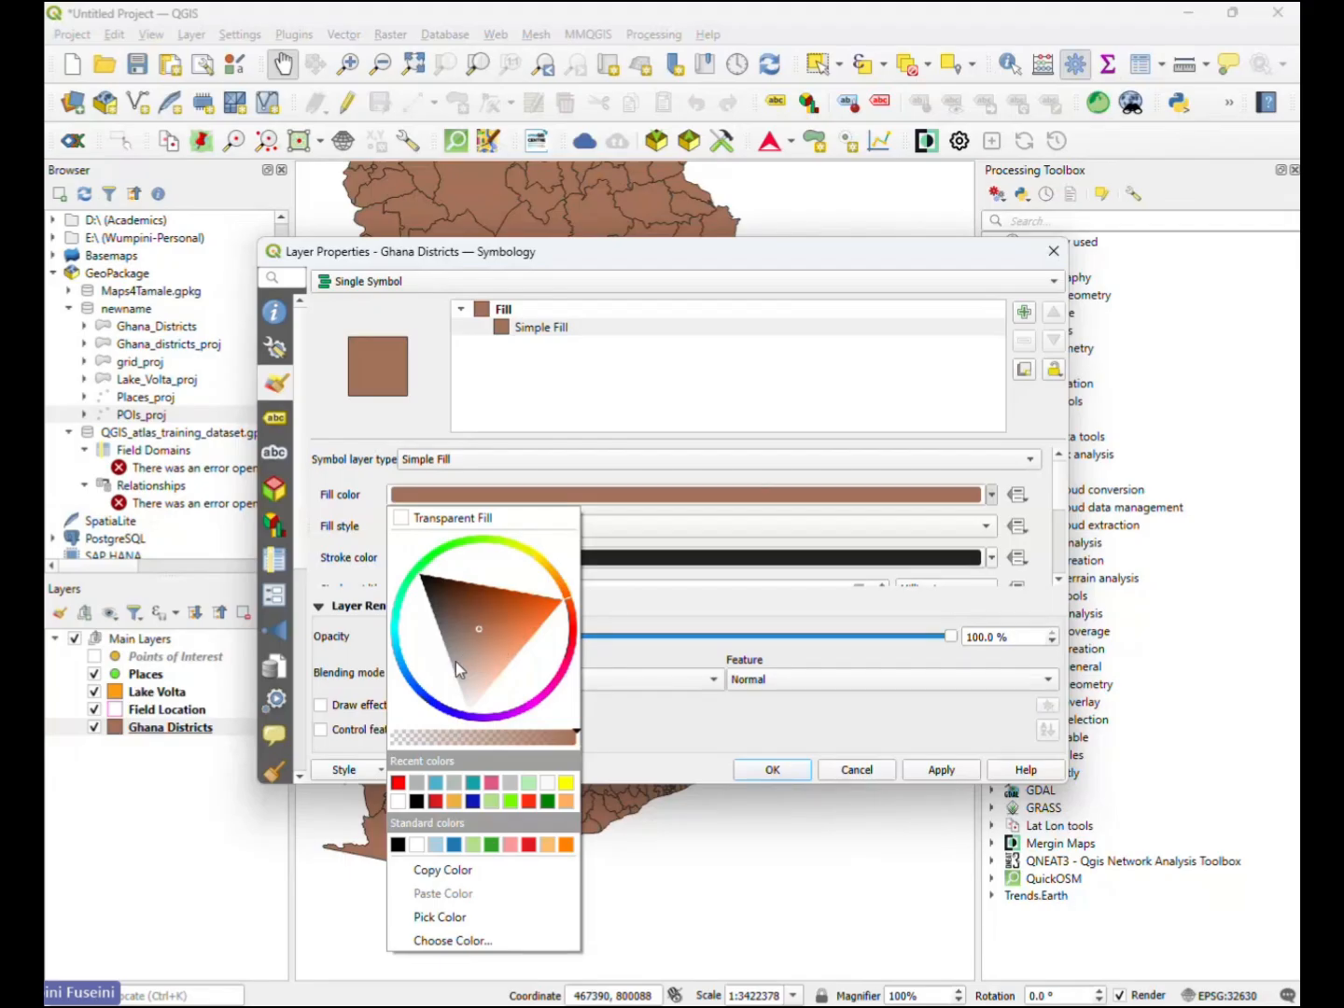
pyautogui.moveTo(457, 662); pyautogui.dragTo(470, 661)
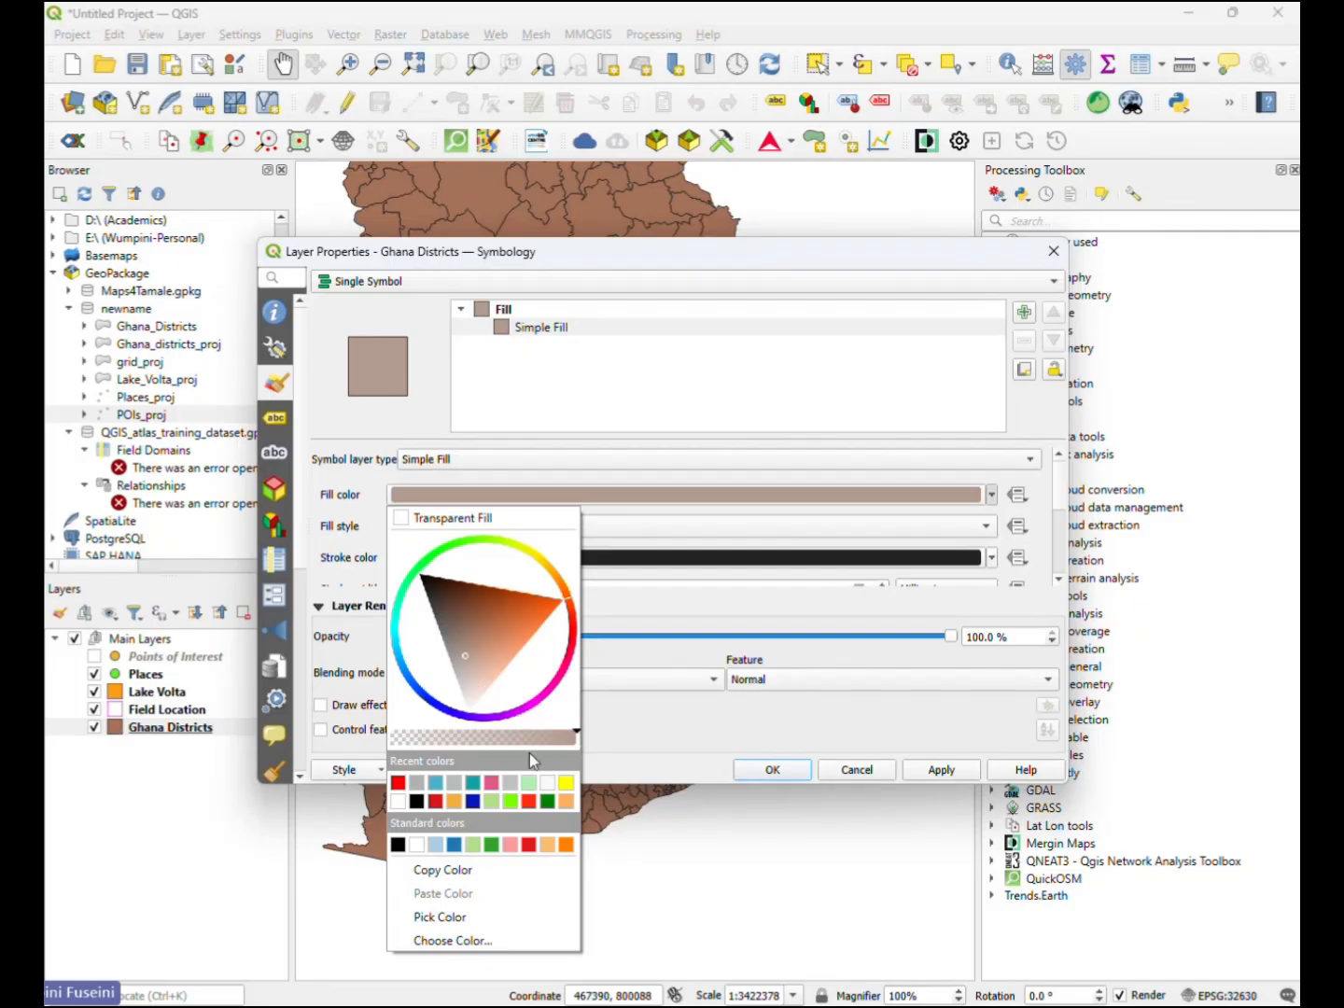
pyautogui.click(420, 784)
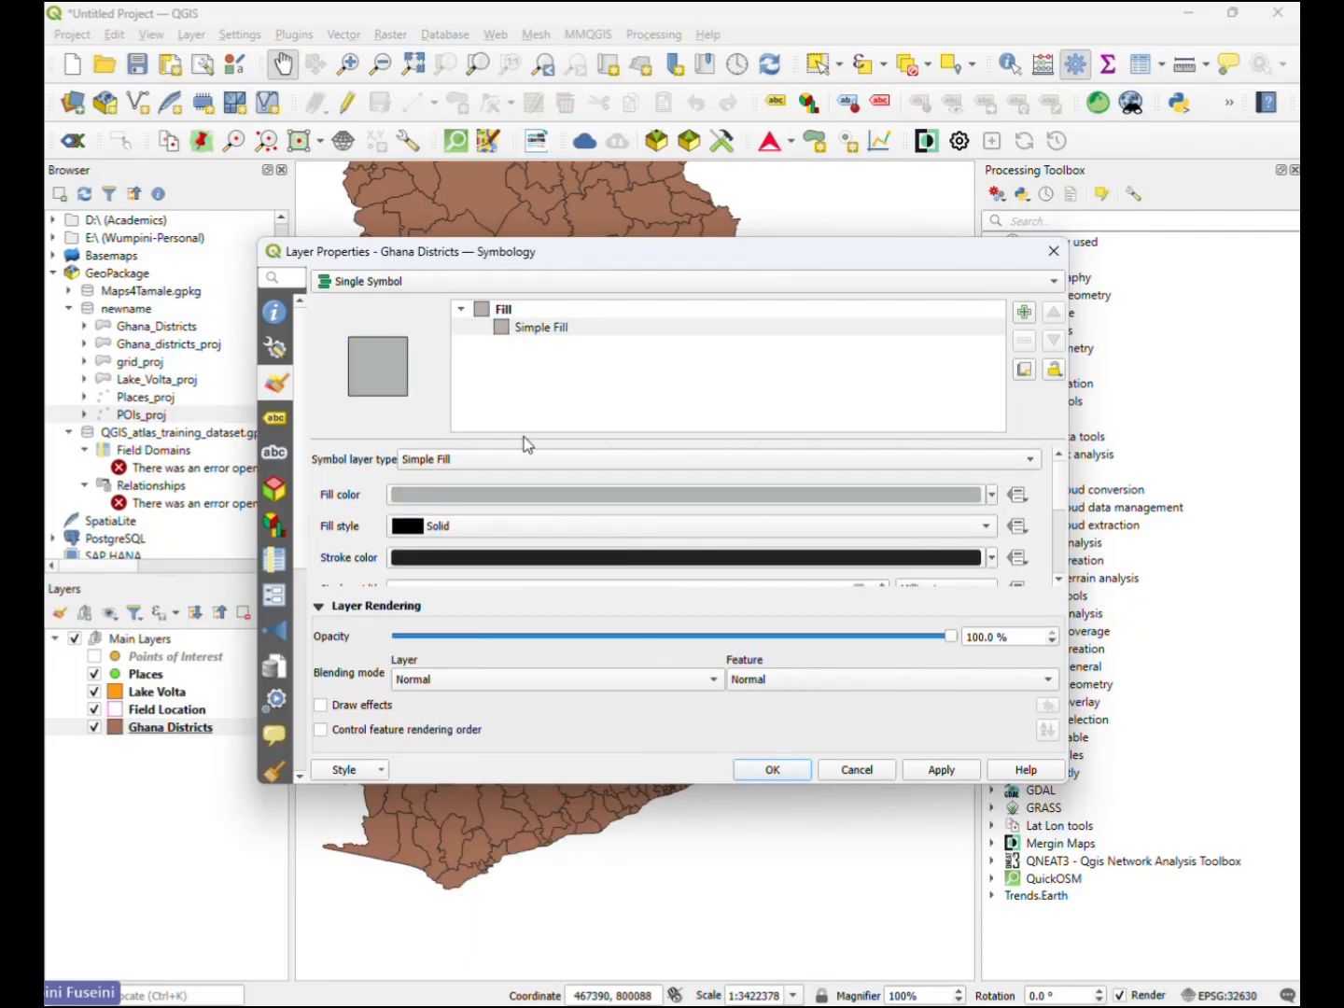
# - Copy the grey fill colour of the Ghana Districts Simple Fill onto its stroke colour
pyautogui.click(991, 495)
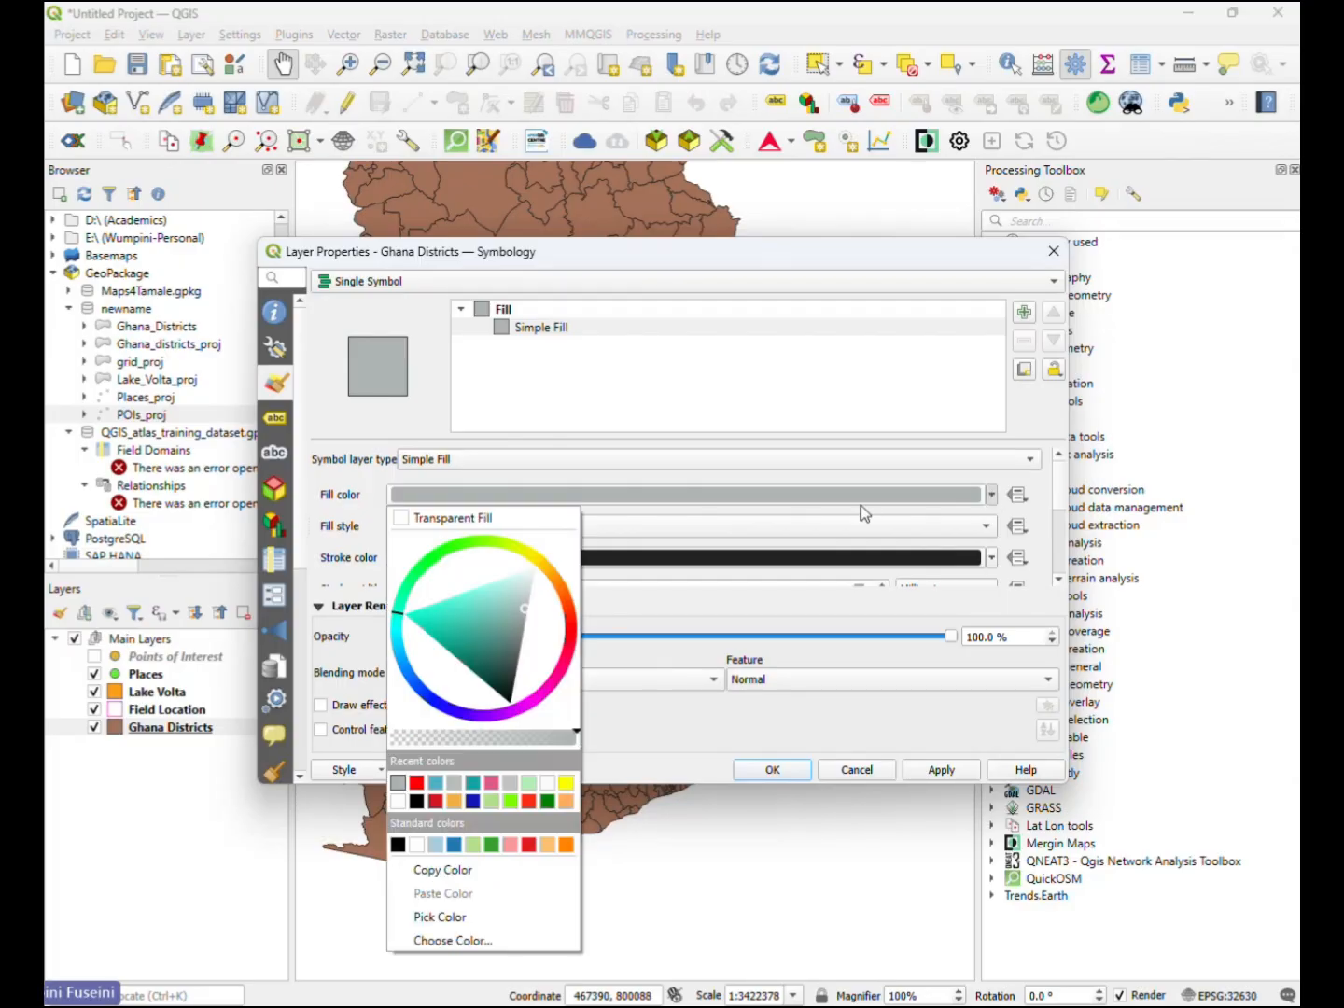
pyautogui.click(793, 481)
pyautogui.moveTo(744, 500); pyautogui.dragTo(747, 553)
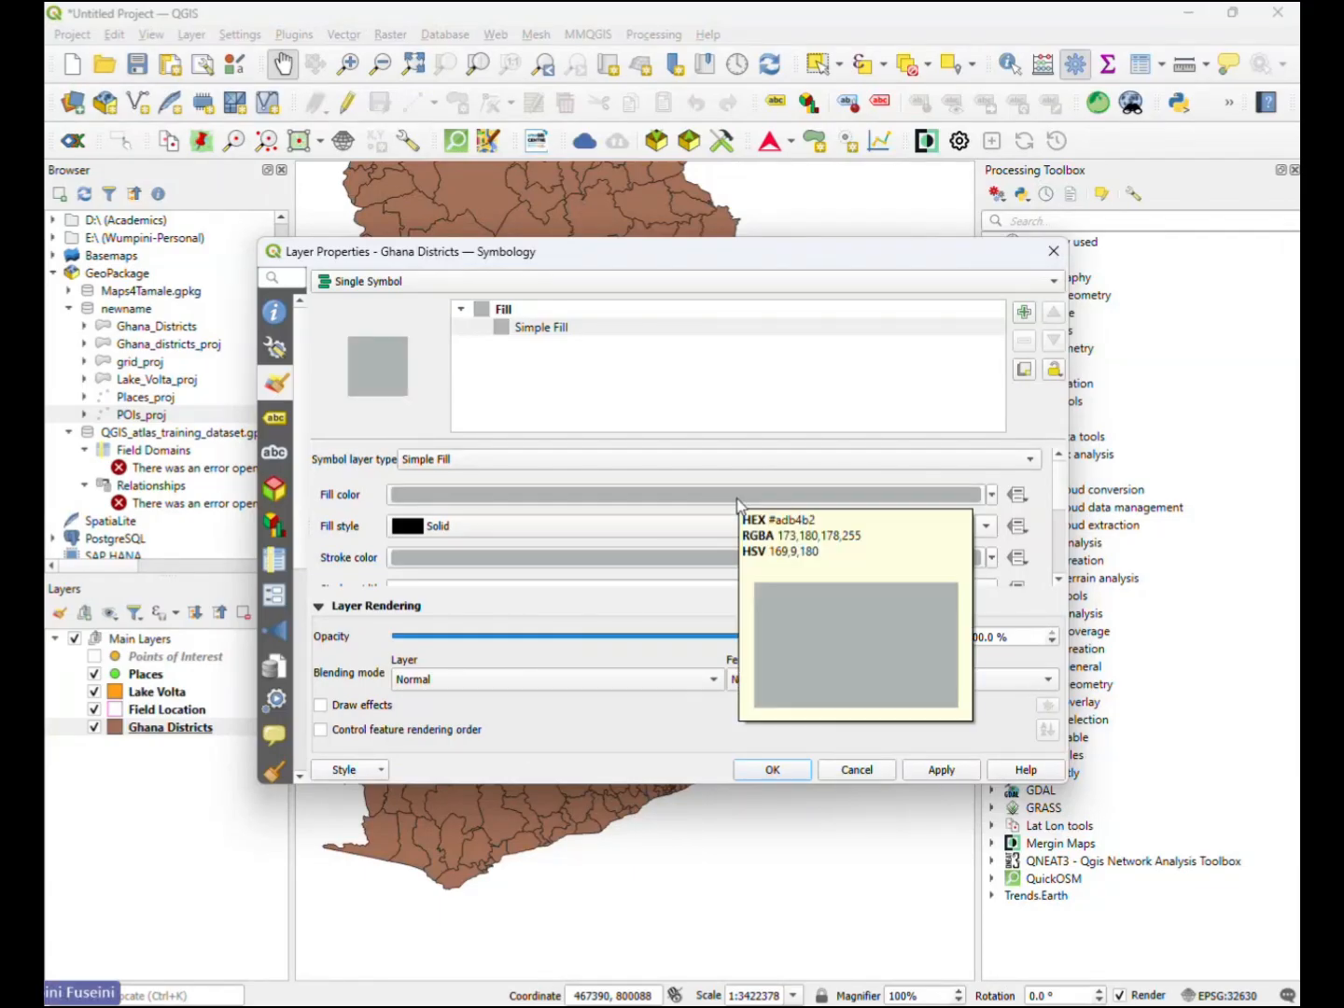
pyautogui.moveTo(737, 506)
pyautogui.mouseDown()
pyautogui.moveTo(714, 571)
pyautogui.moveTo(728, 493)
pyautogui.moveTo(714, 555)
pyautogui.mouseUp()
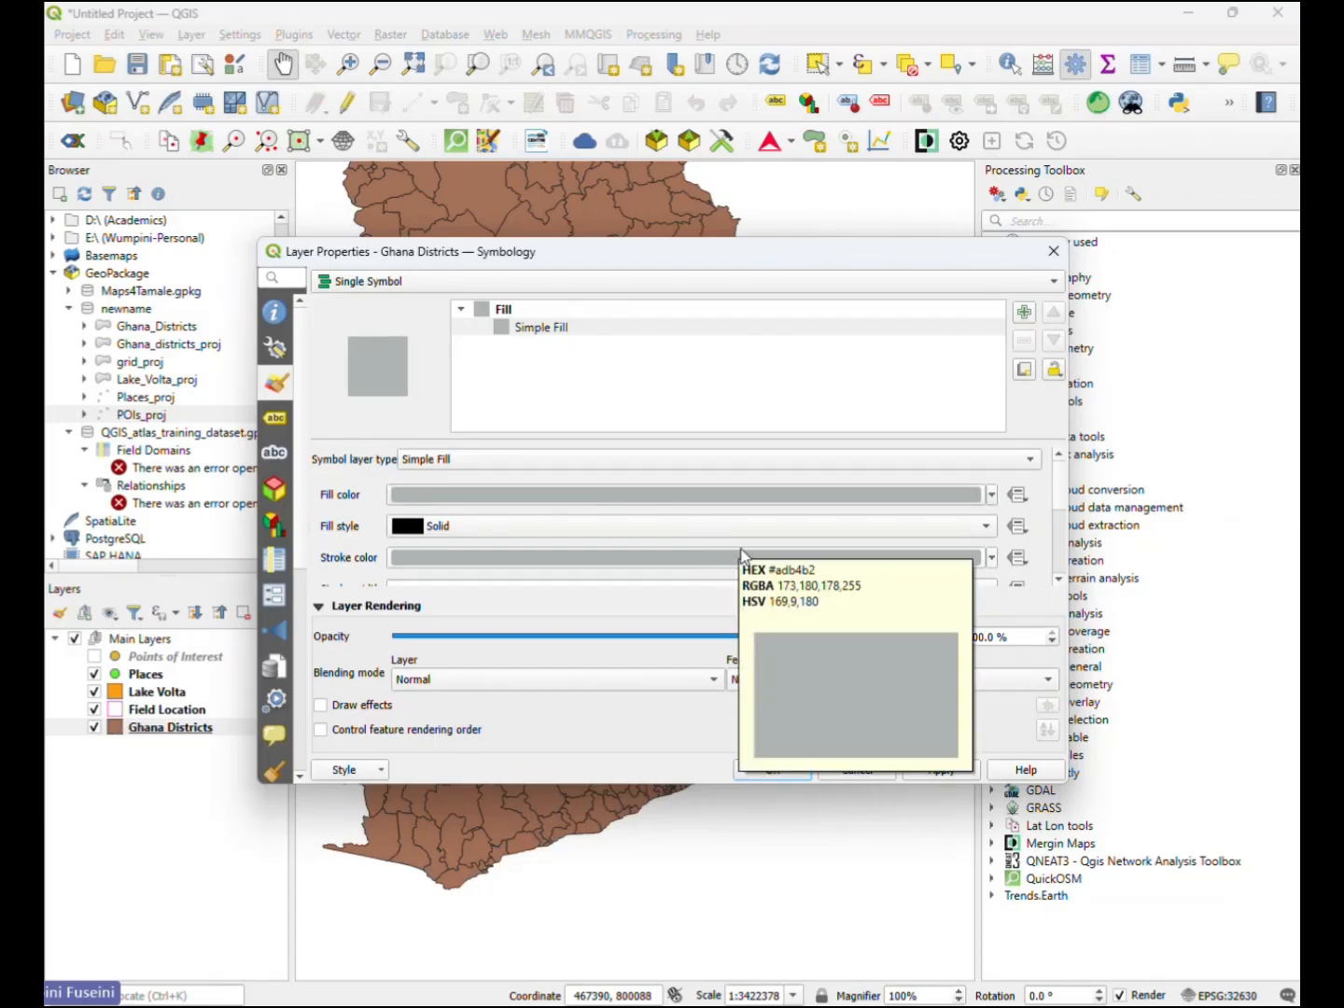
# - Make the grey fill colour of the Ghana Districts layer partly transparent
pyautogui.click(991, 496)
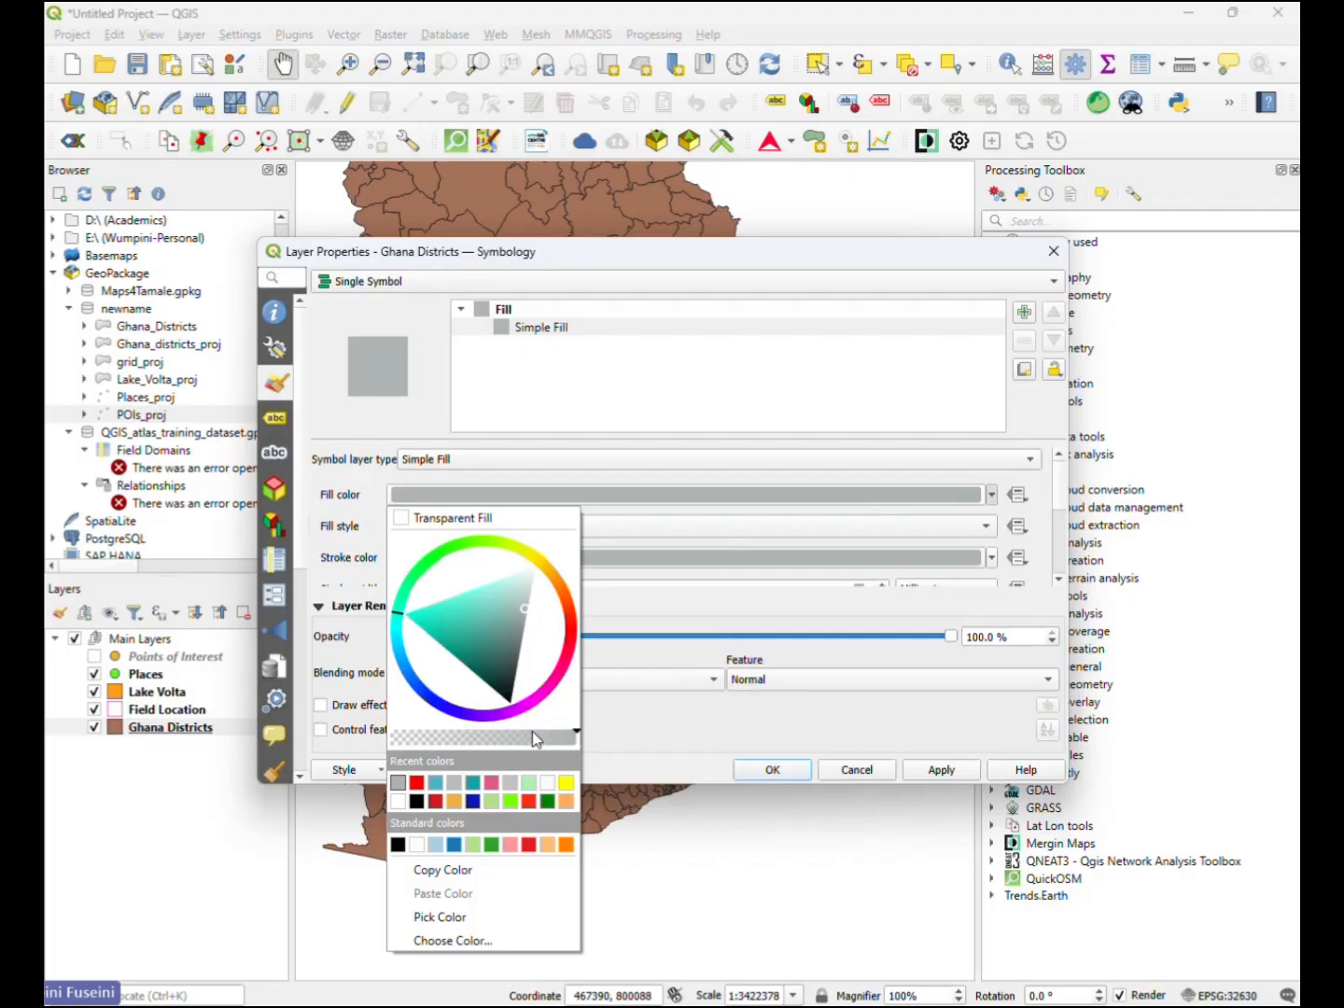
pyautogui.moveTo(559, 738); pyautogui.dragTo(518, 735)
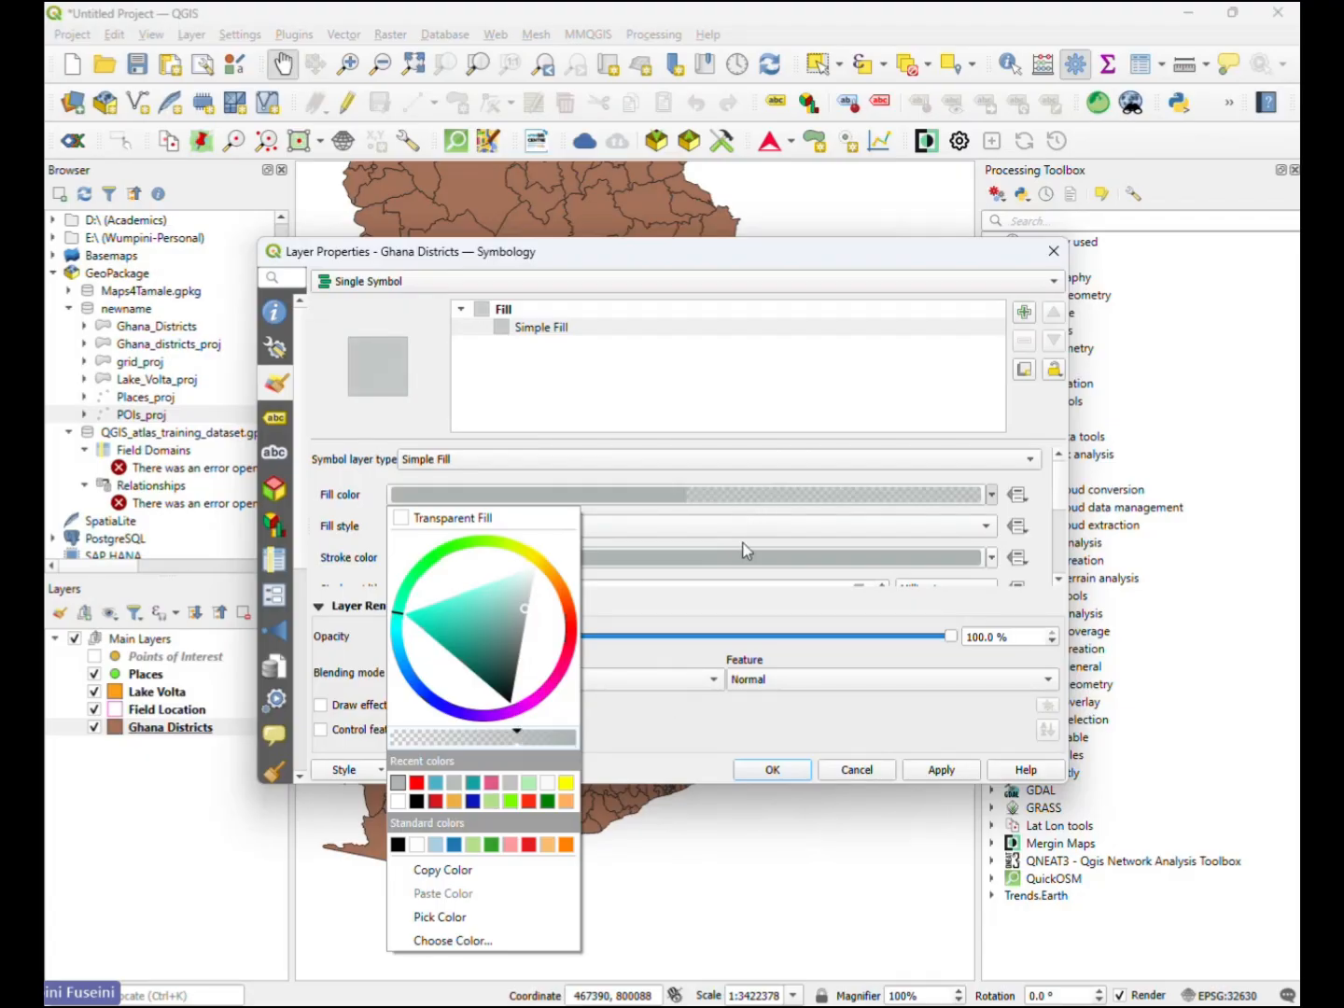
pyautogui.click(632, 531)
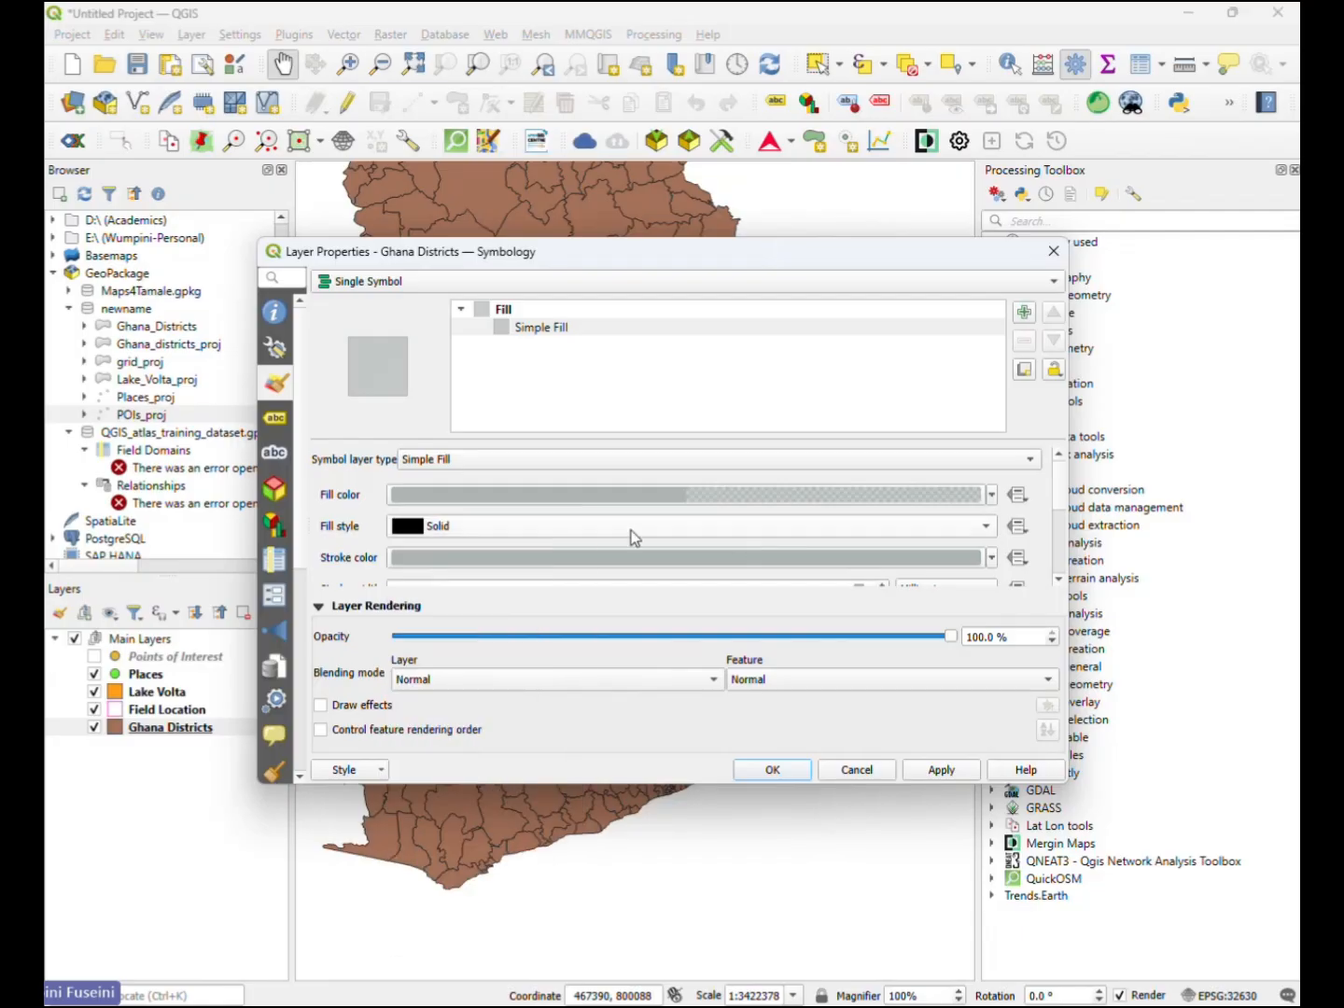
# - Darken the Ghana Districts stroke colour to a deeper grey, then apply and accept the symbology
pyautogui.click(991, 558)
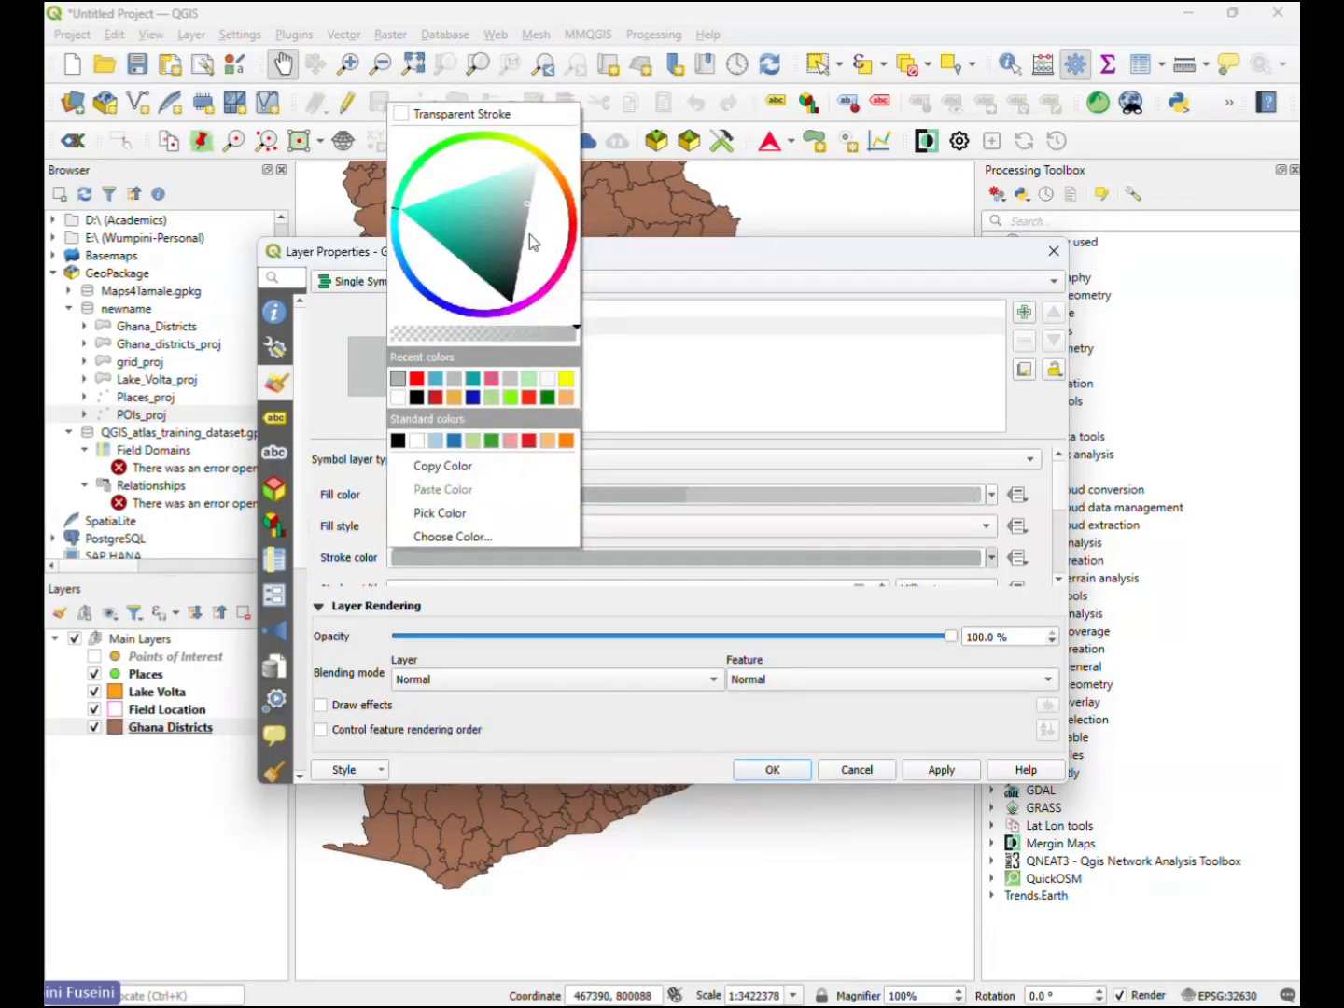
pyautogui.moveTo(530, 212); pyautogui.dragTo(540, 234)
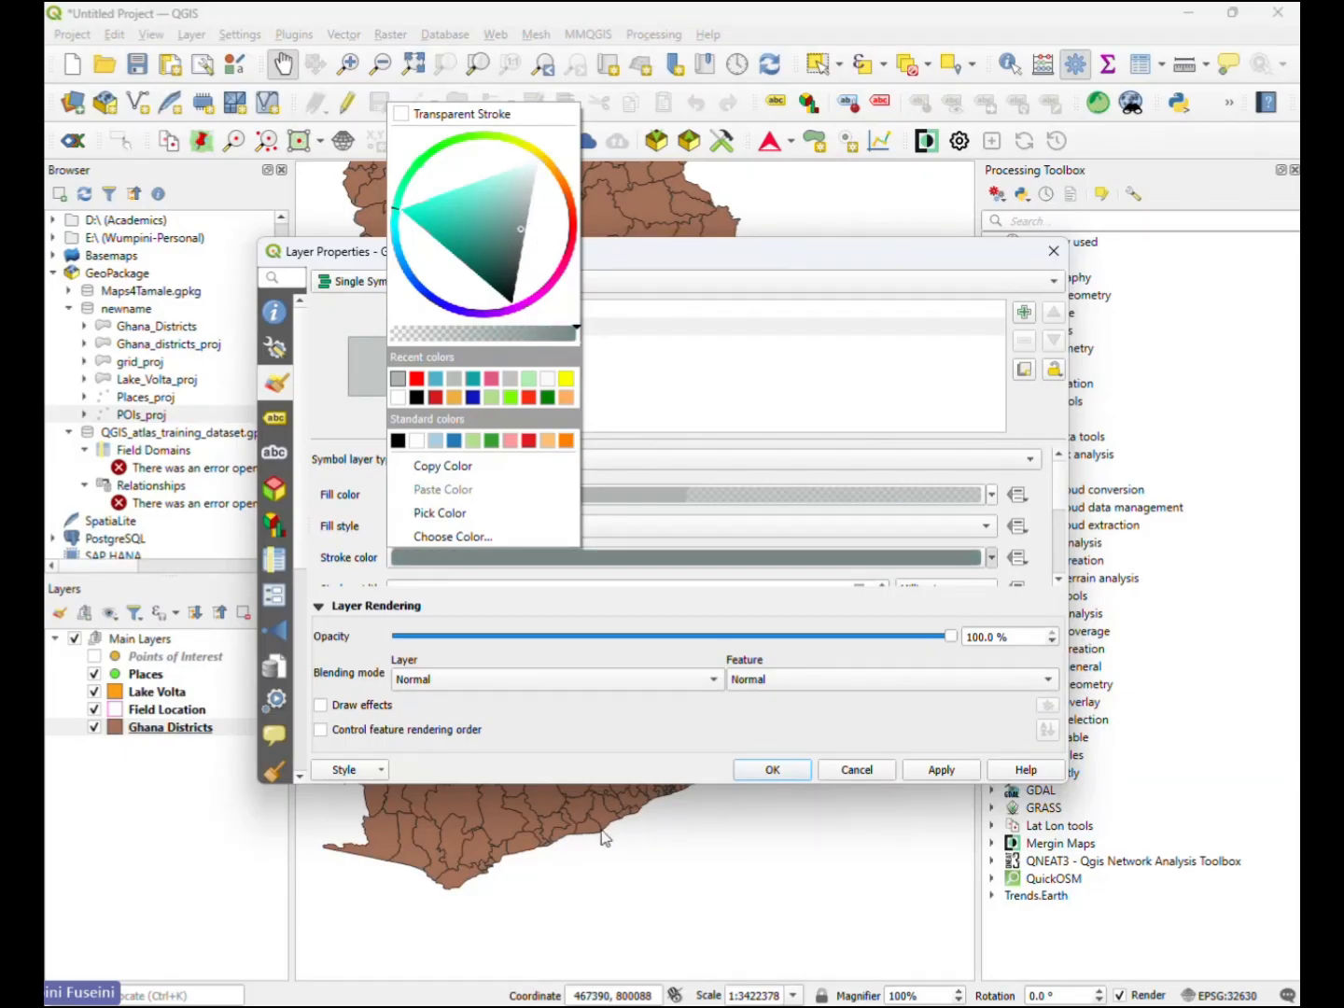
pyautogui.click(942, 771)
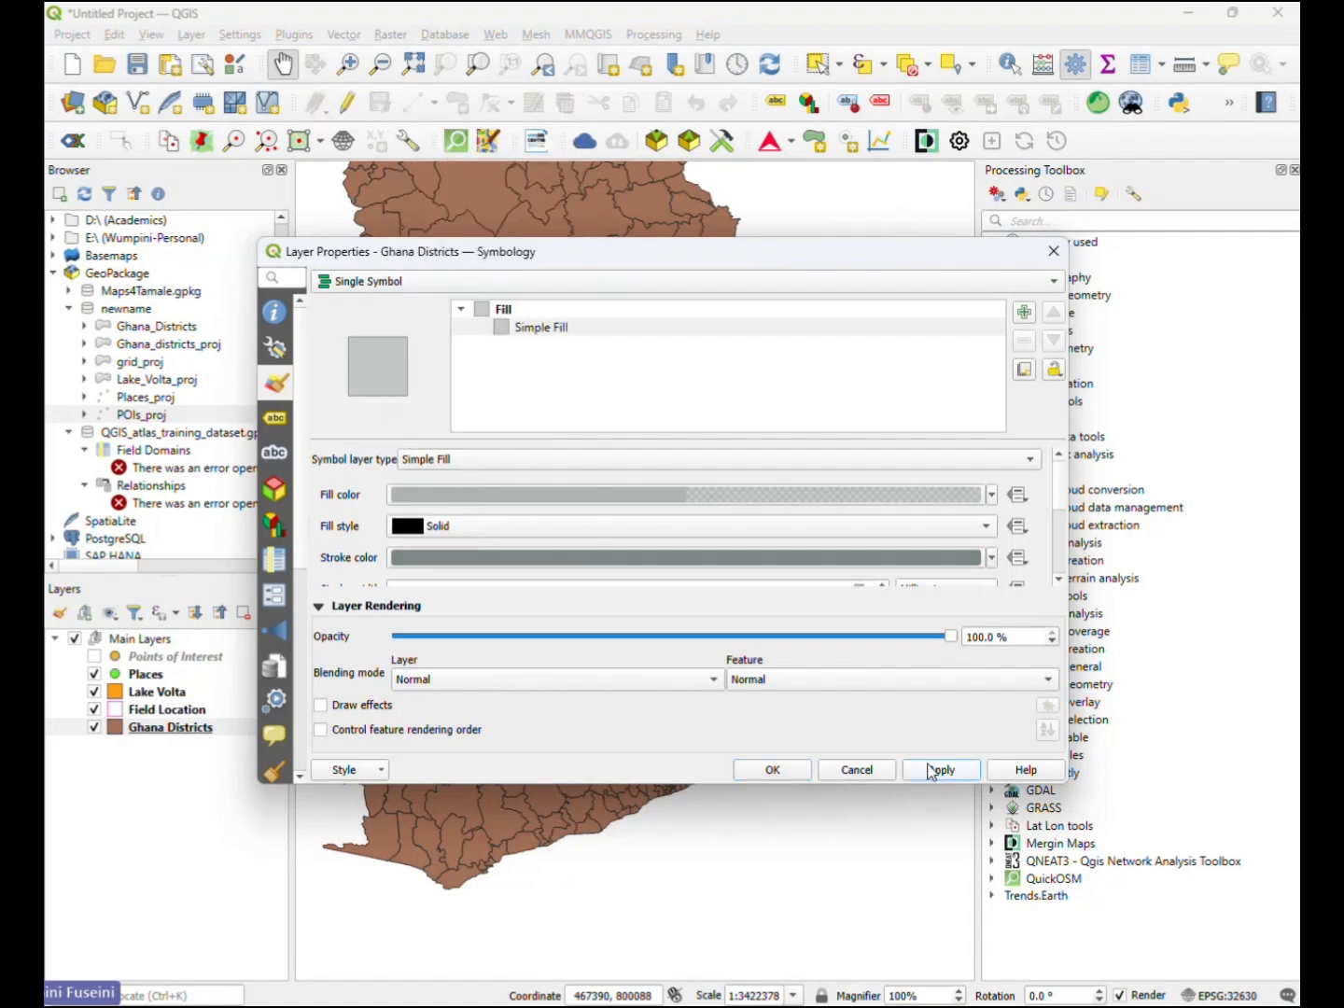
pyautogui.click(774, 769)
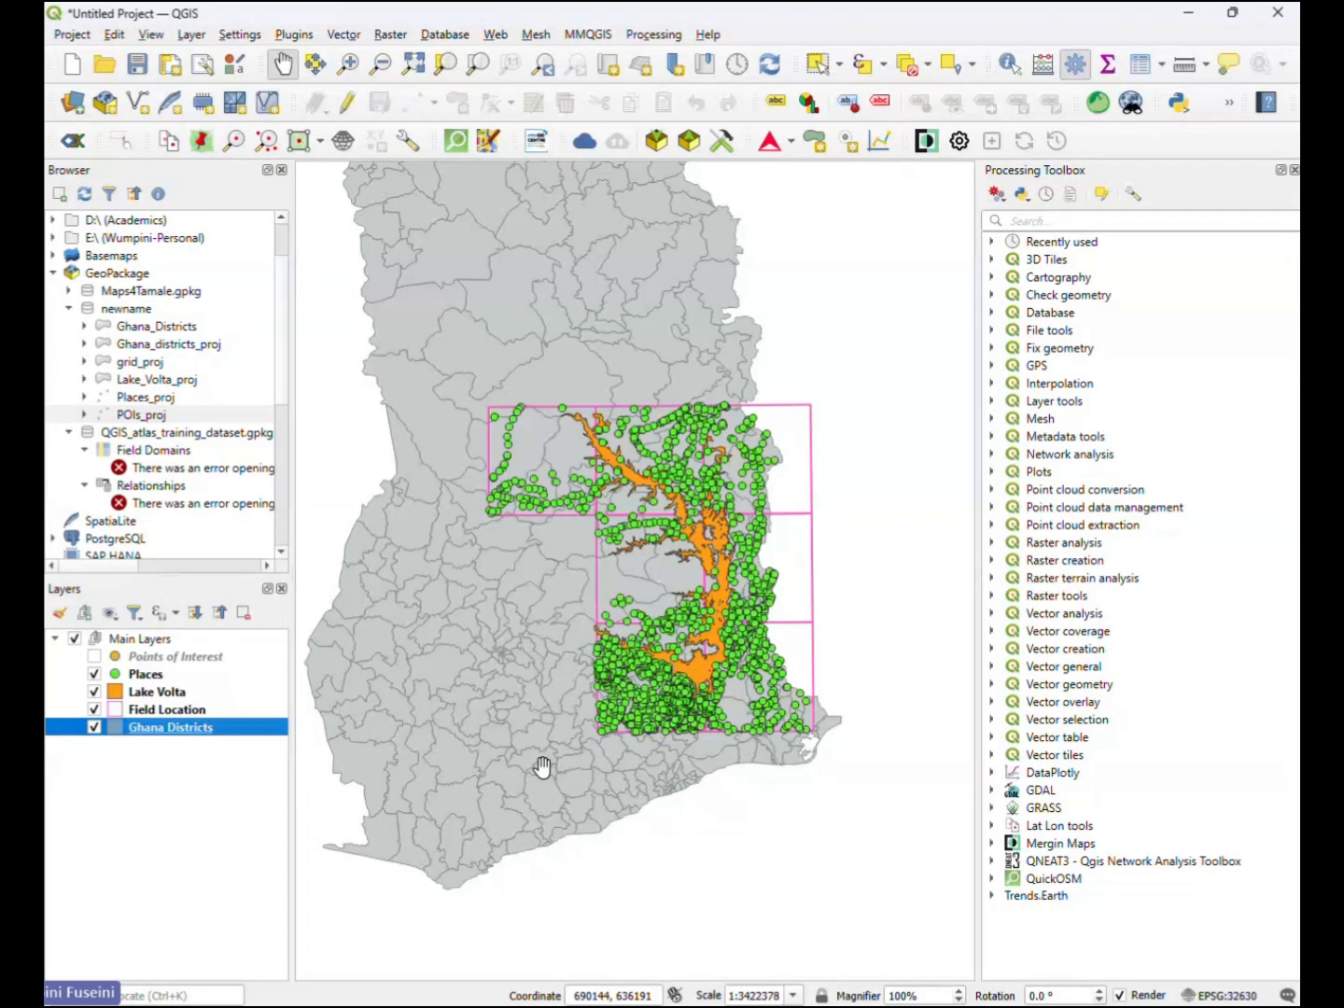
# - Turn on Single Labels for the Ghana Districts layer using the DIST_NAME field, and apply them to the map
pyautogui.doubleClick(227, 727)
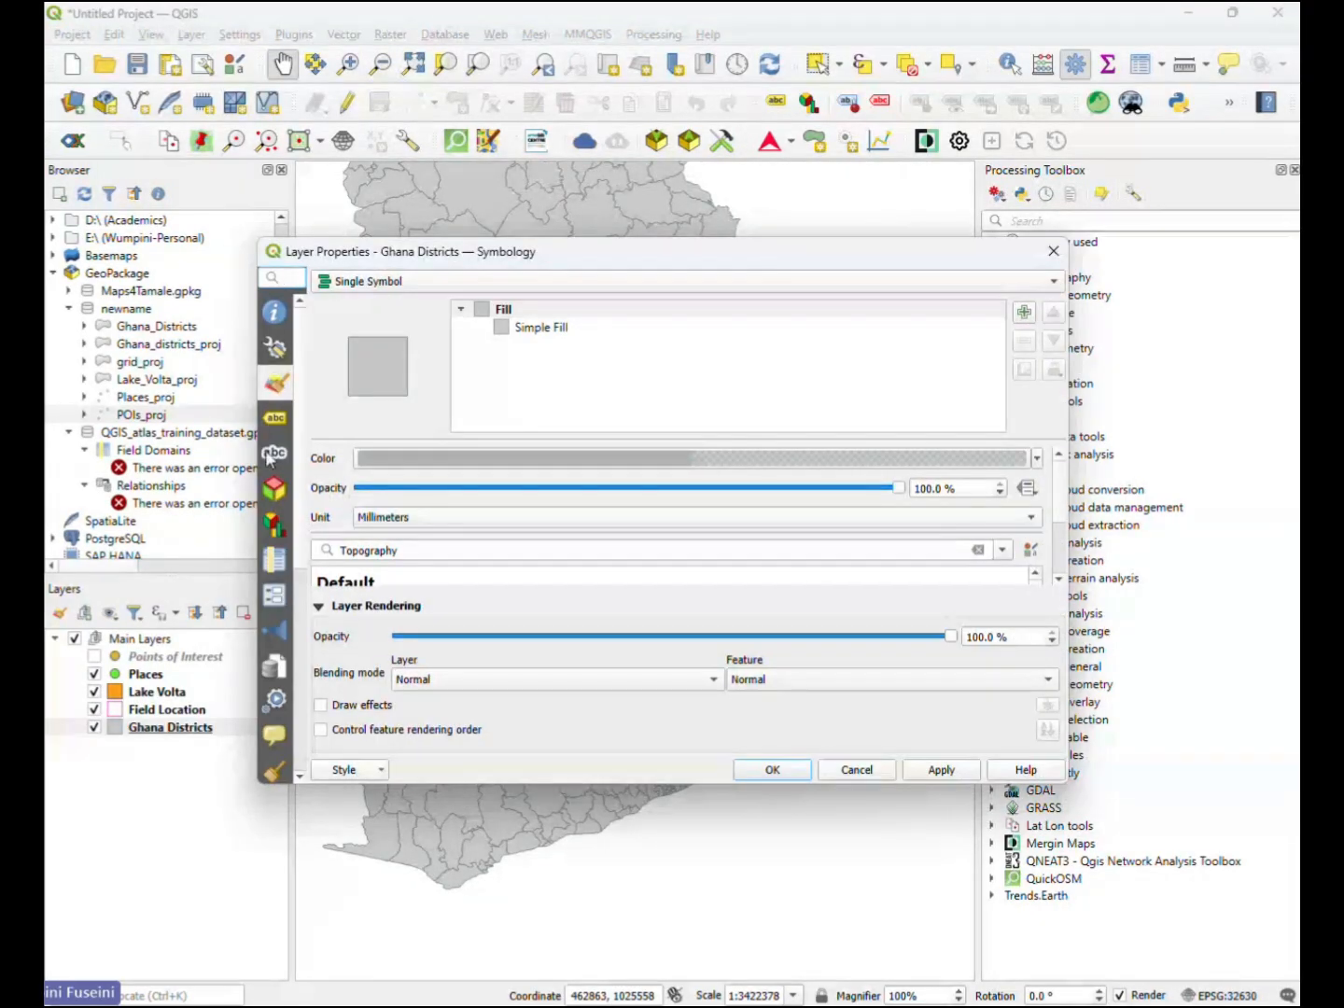
pyautogui.click(272, 416)
pyautogui.click(392, 281)
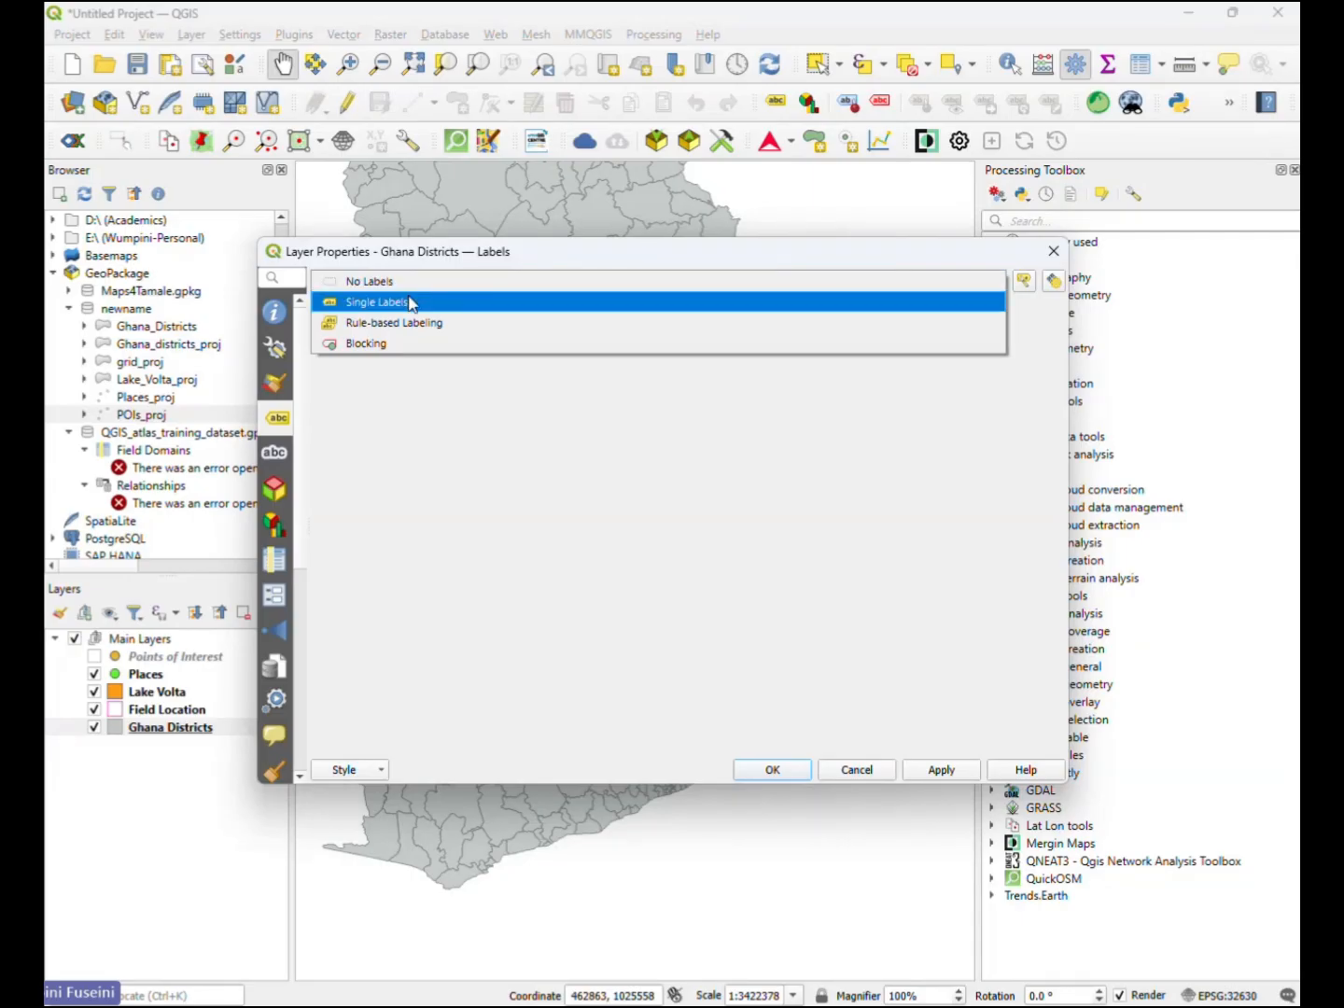
pyautogui.click(410, 303)
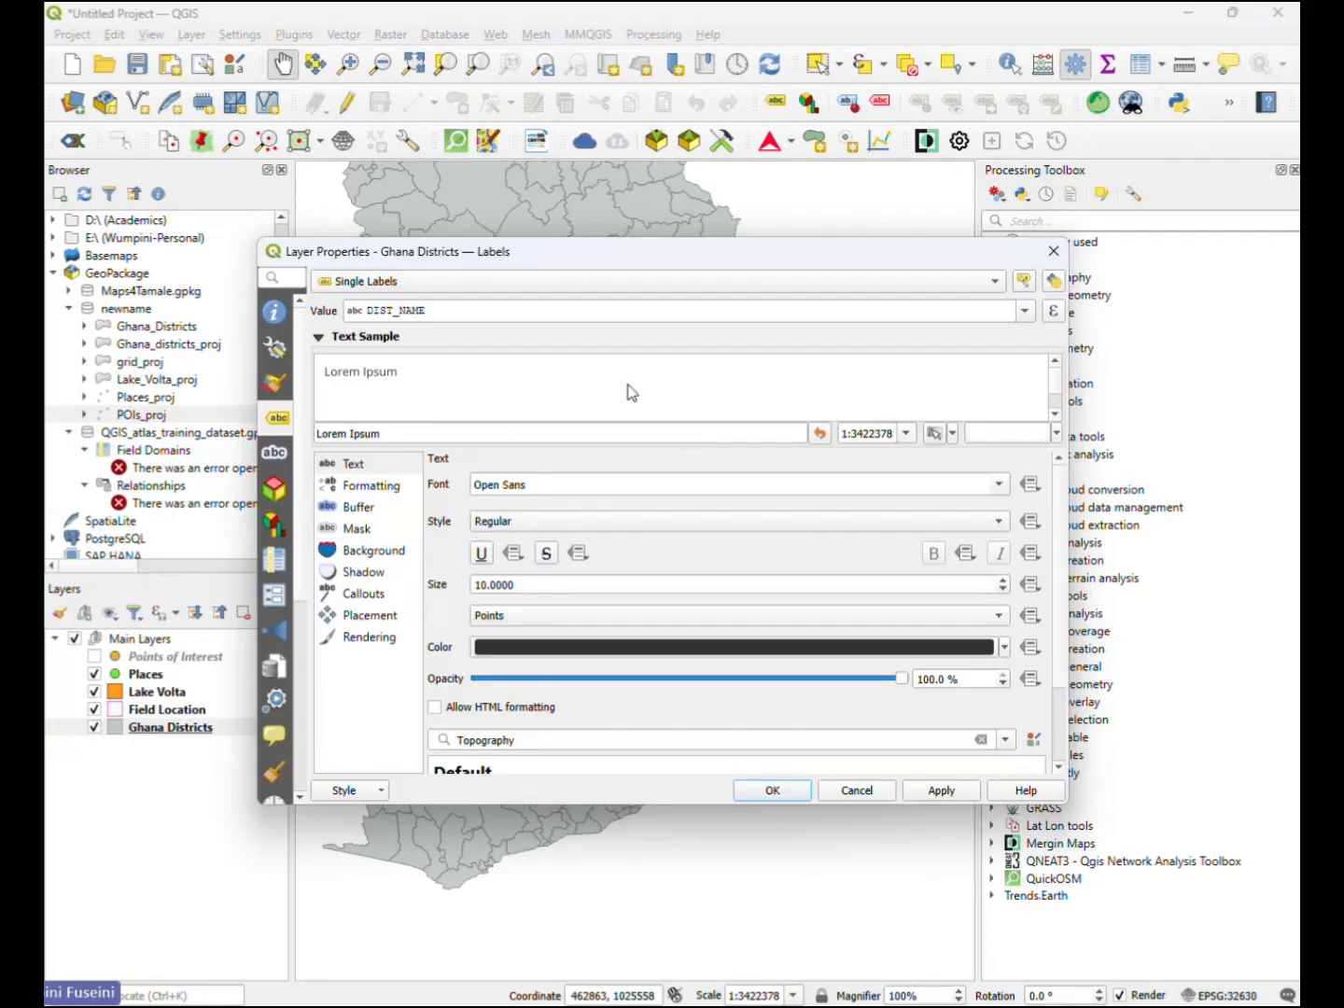
pyautogui.moveTo(435, 315); pyautogui.dragTo(390, 316)
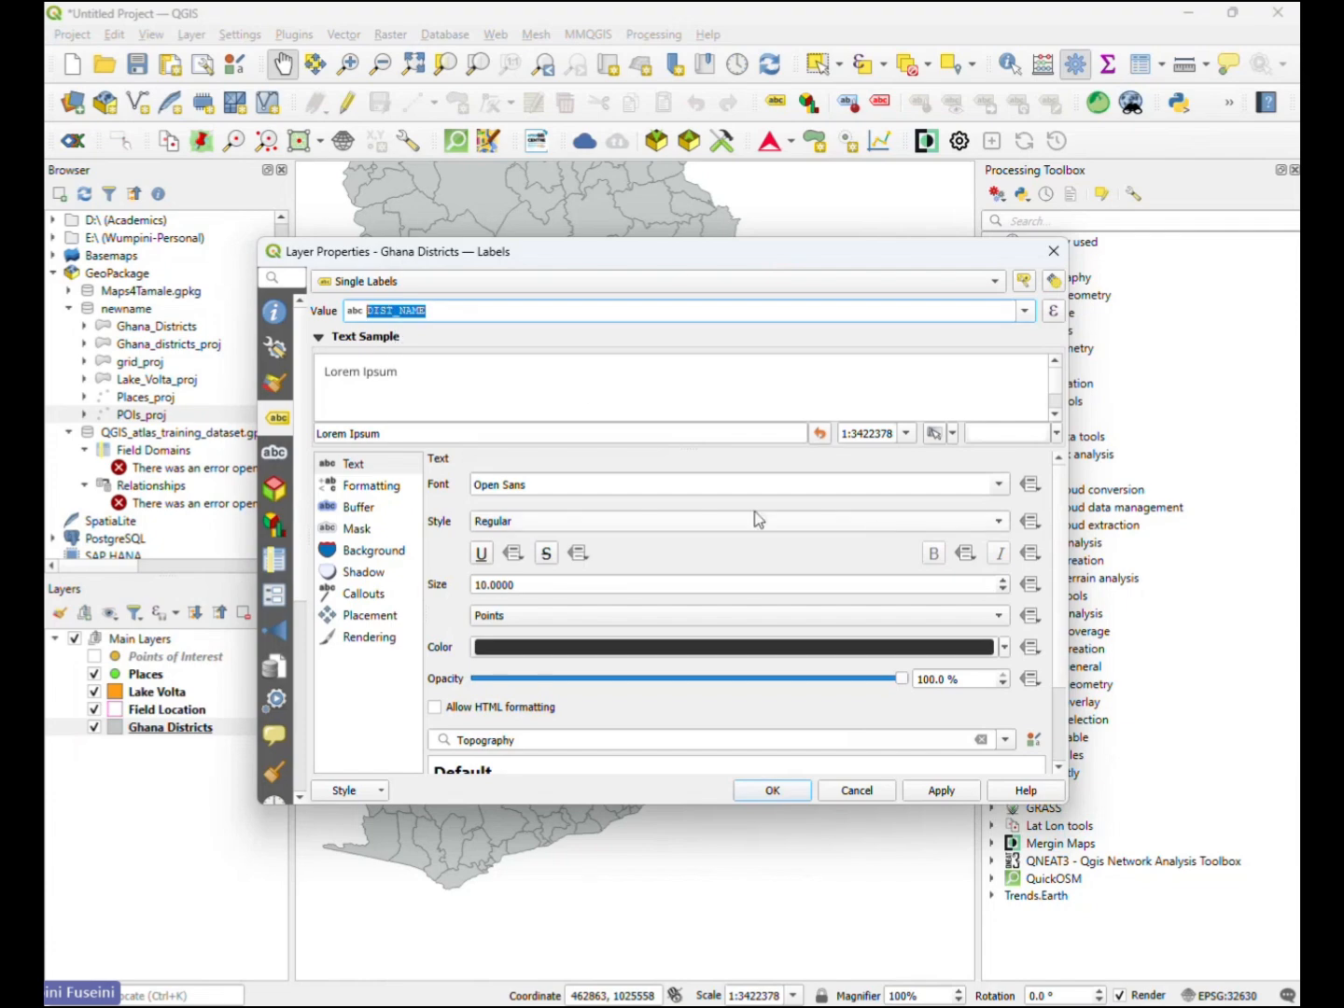
pyautogui.click(944, 791)
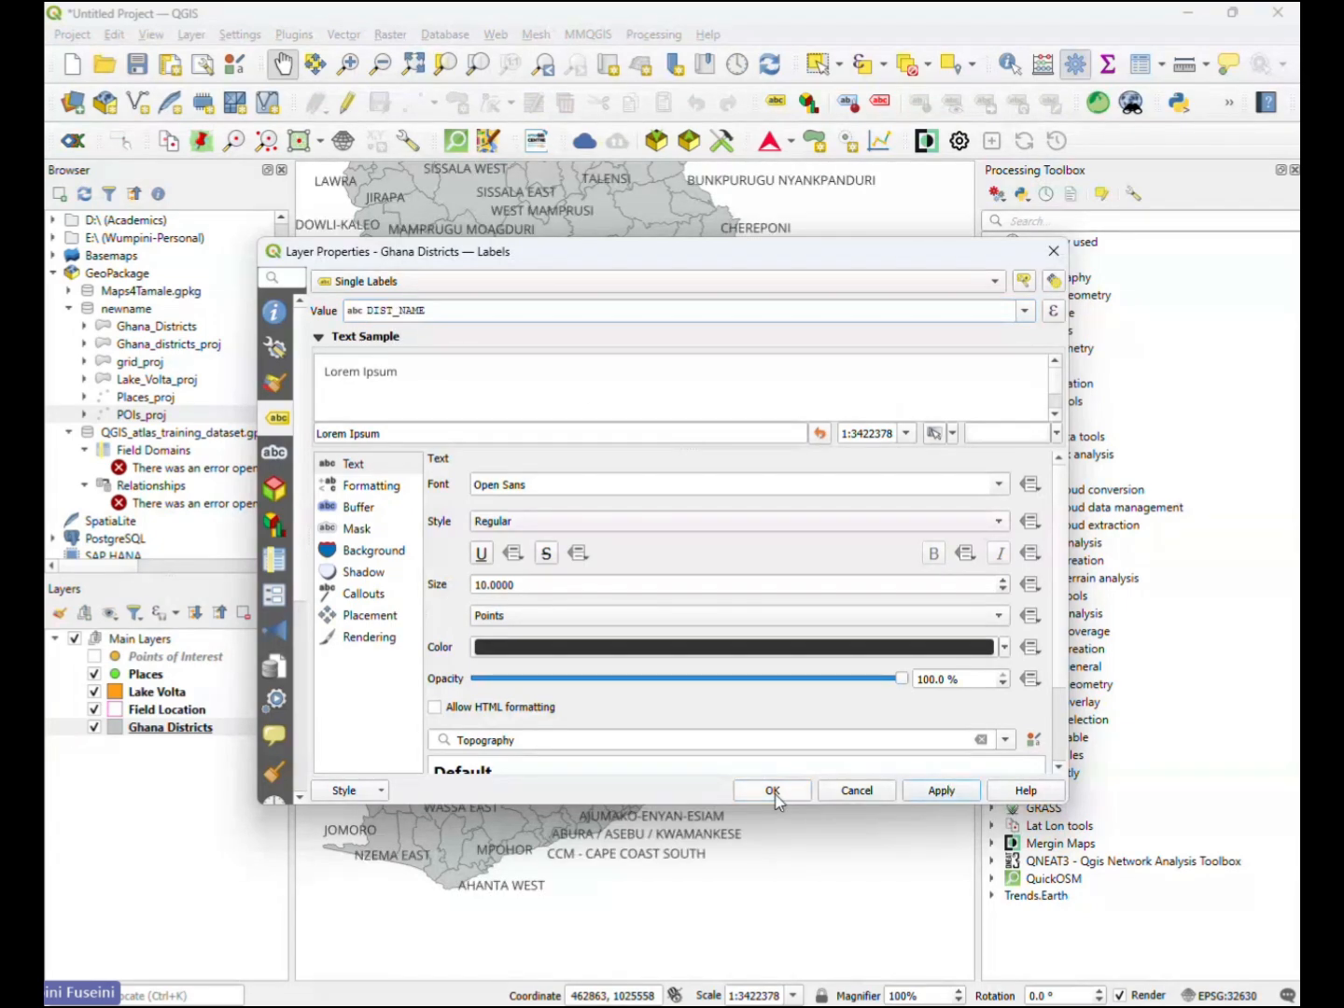
pyautogui.click(773, 792)
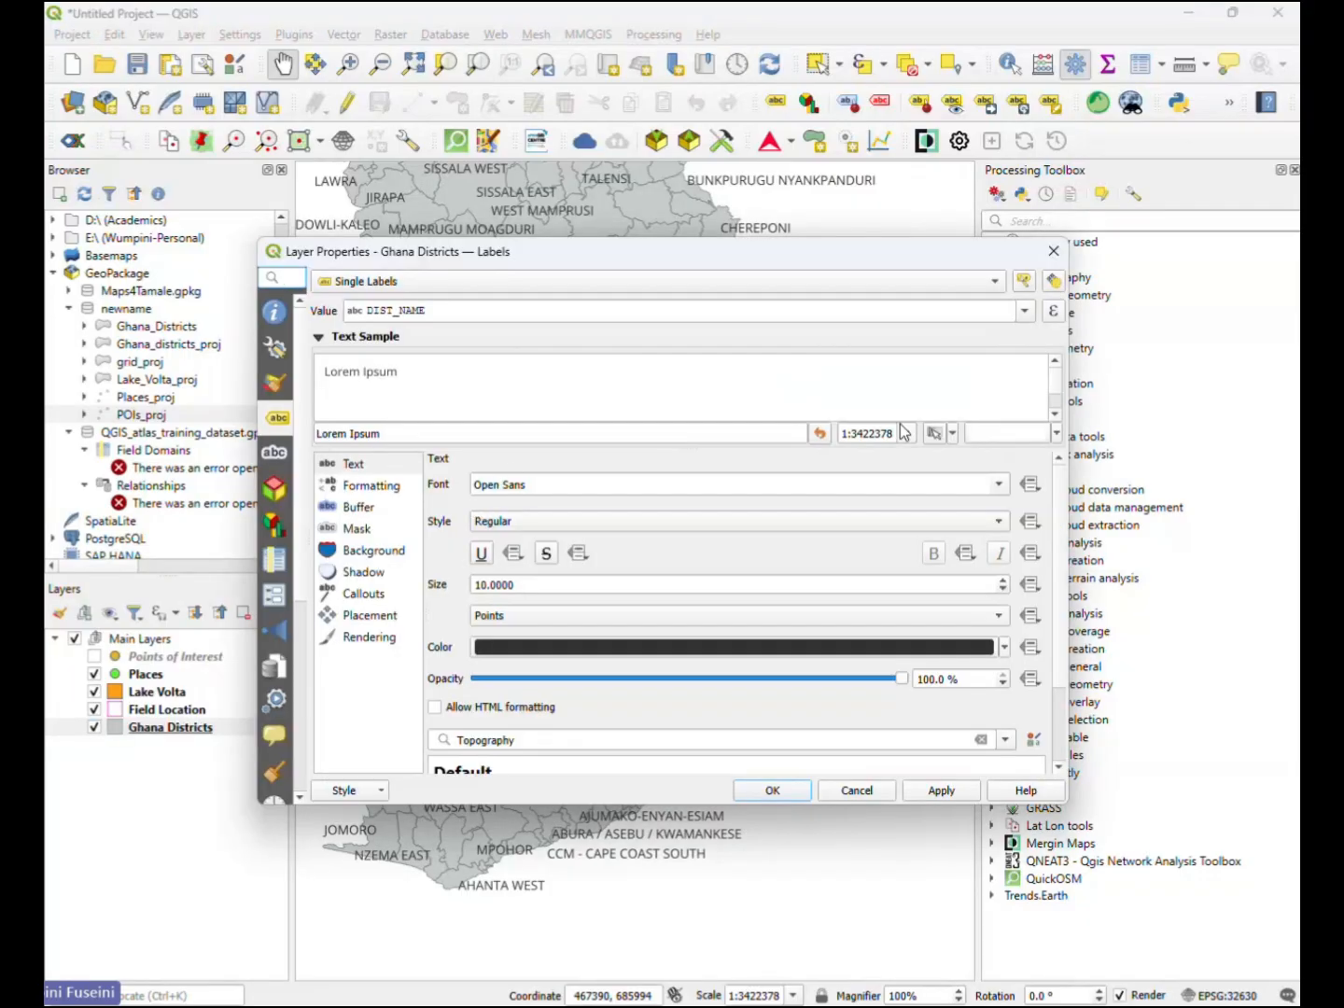
# - Wrap the Ghana Districts label value in the title function, giving the expression title("DIST_NAME")
pyautogui.click(1052, 316)
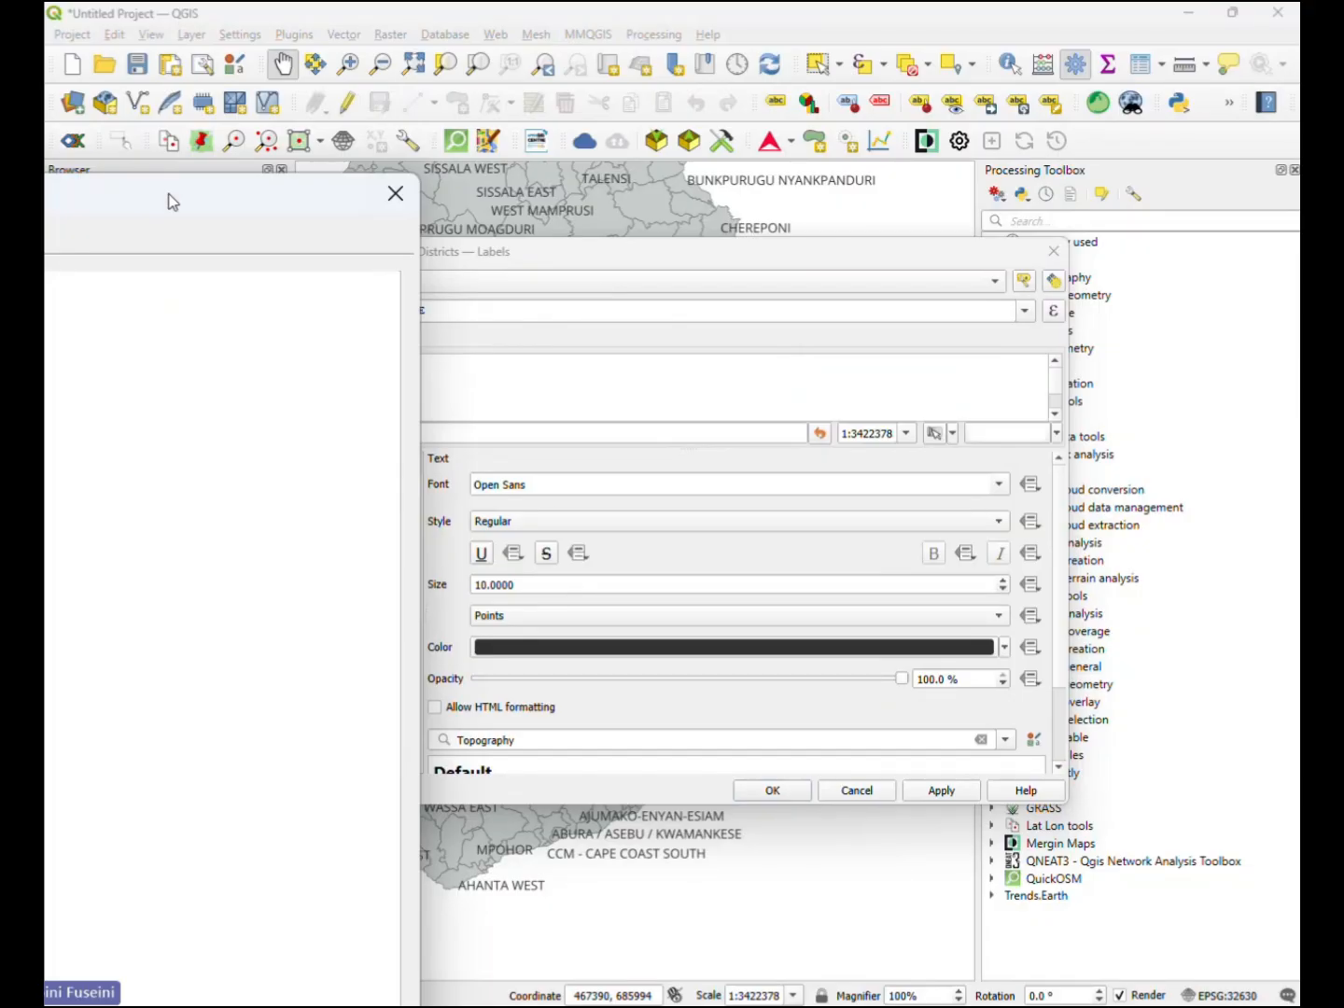
pyautogui.moveTo(168, 201); pyautogui.dragTo(1162, 141)
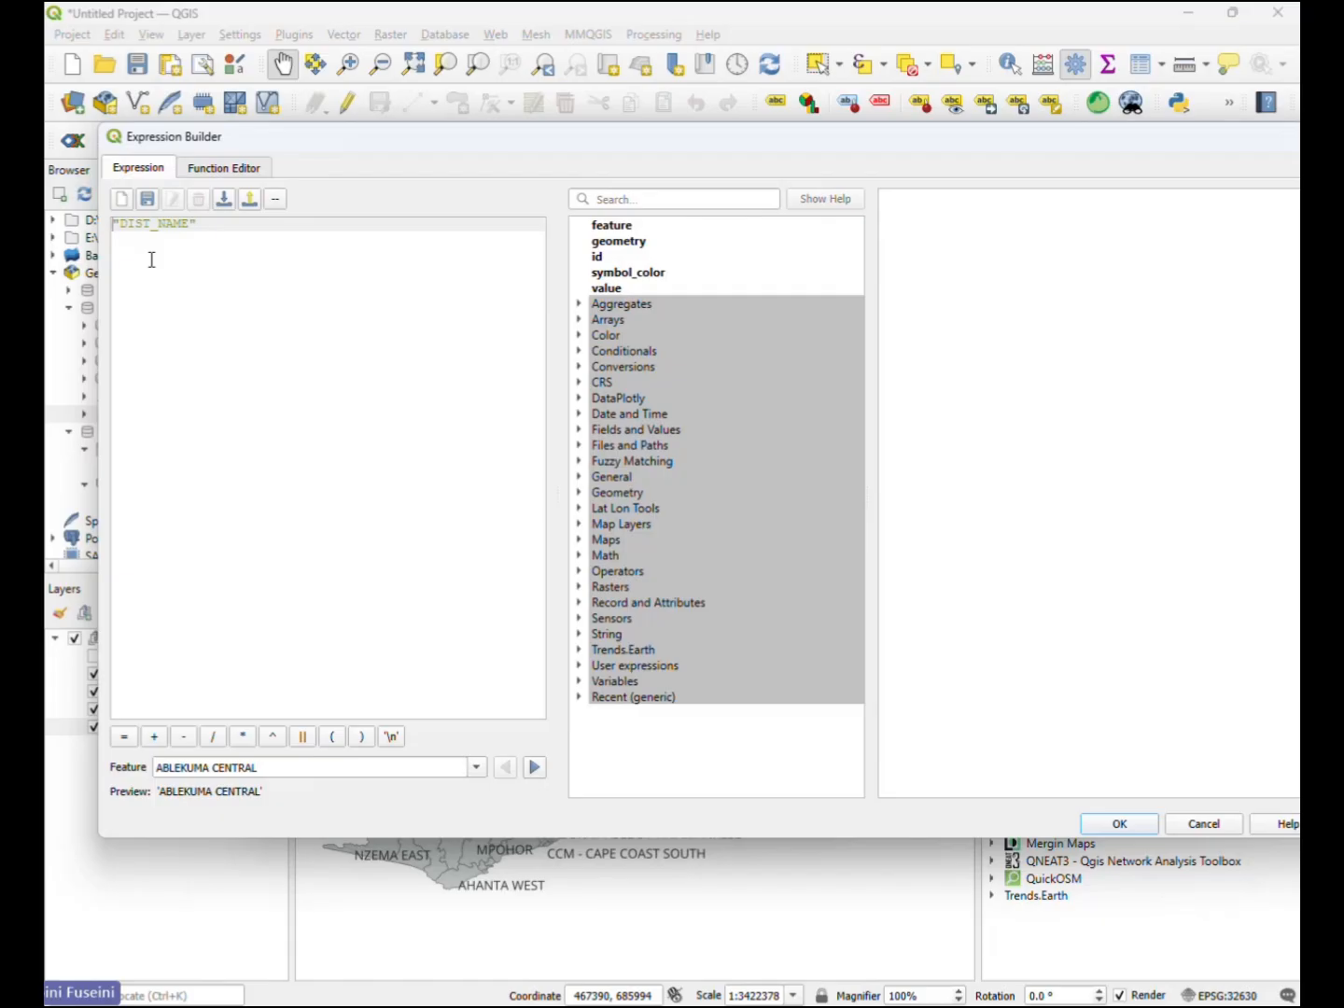
pyautogui.write('tite')
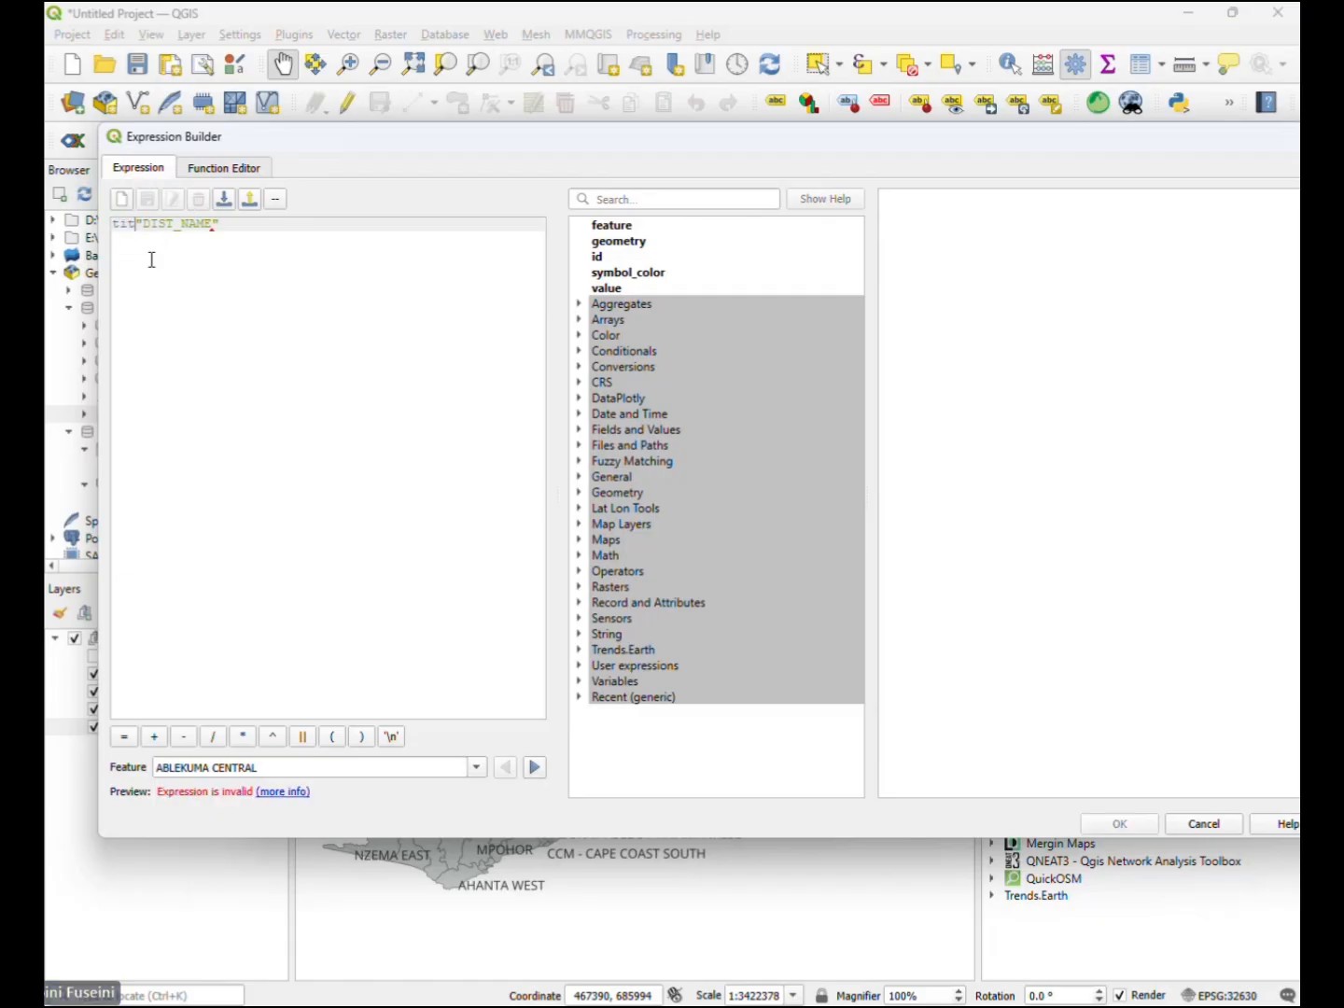
pyautogui.write('e')
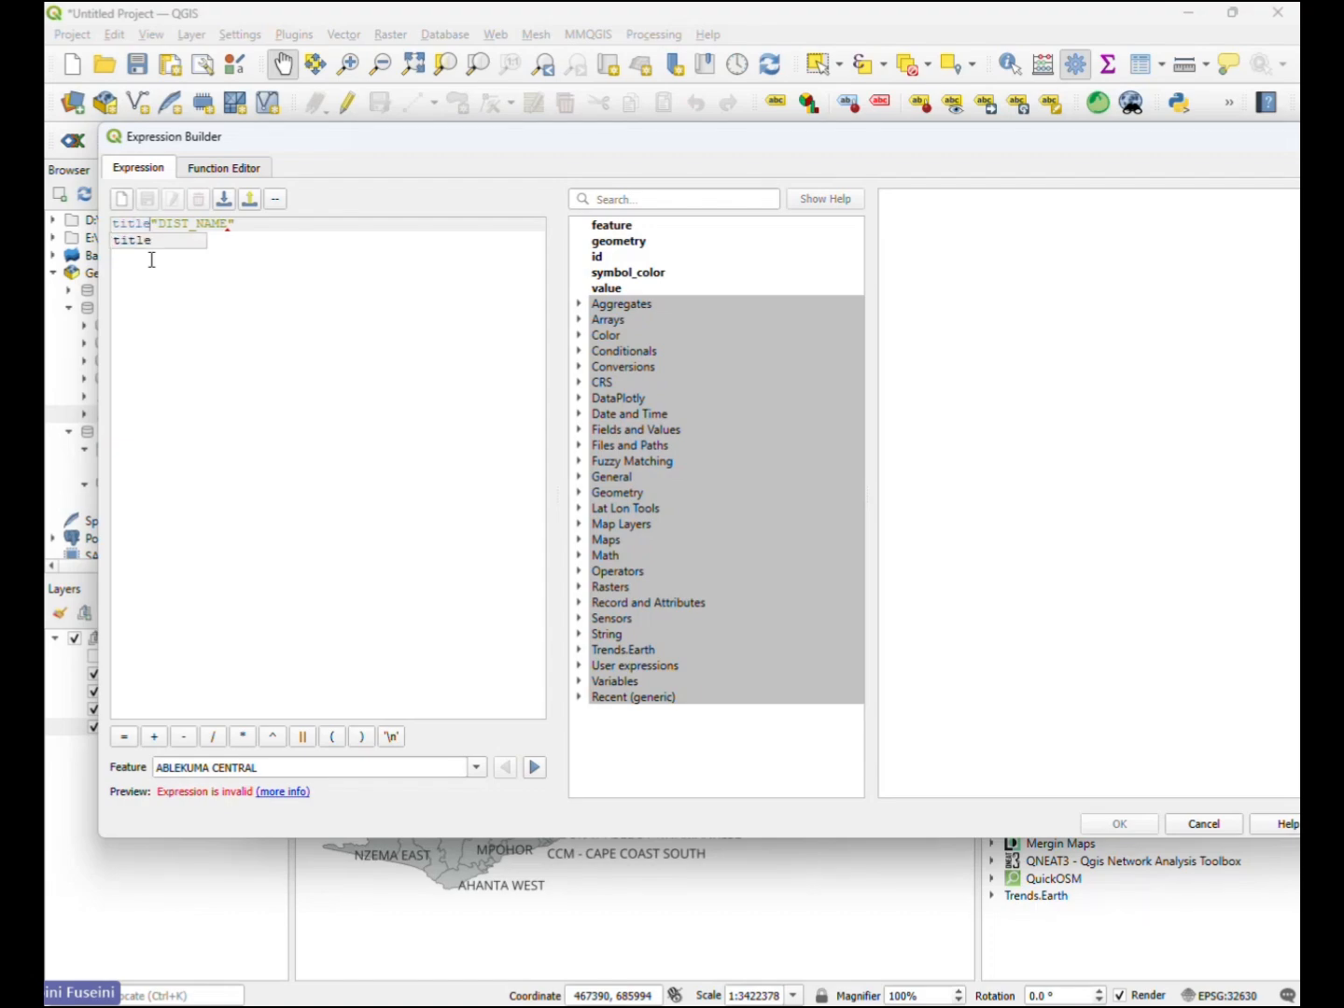
pyautogui.write('(')
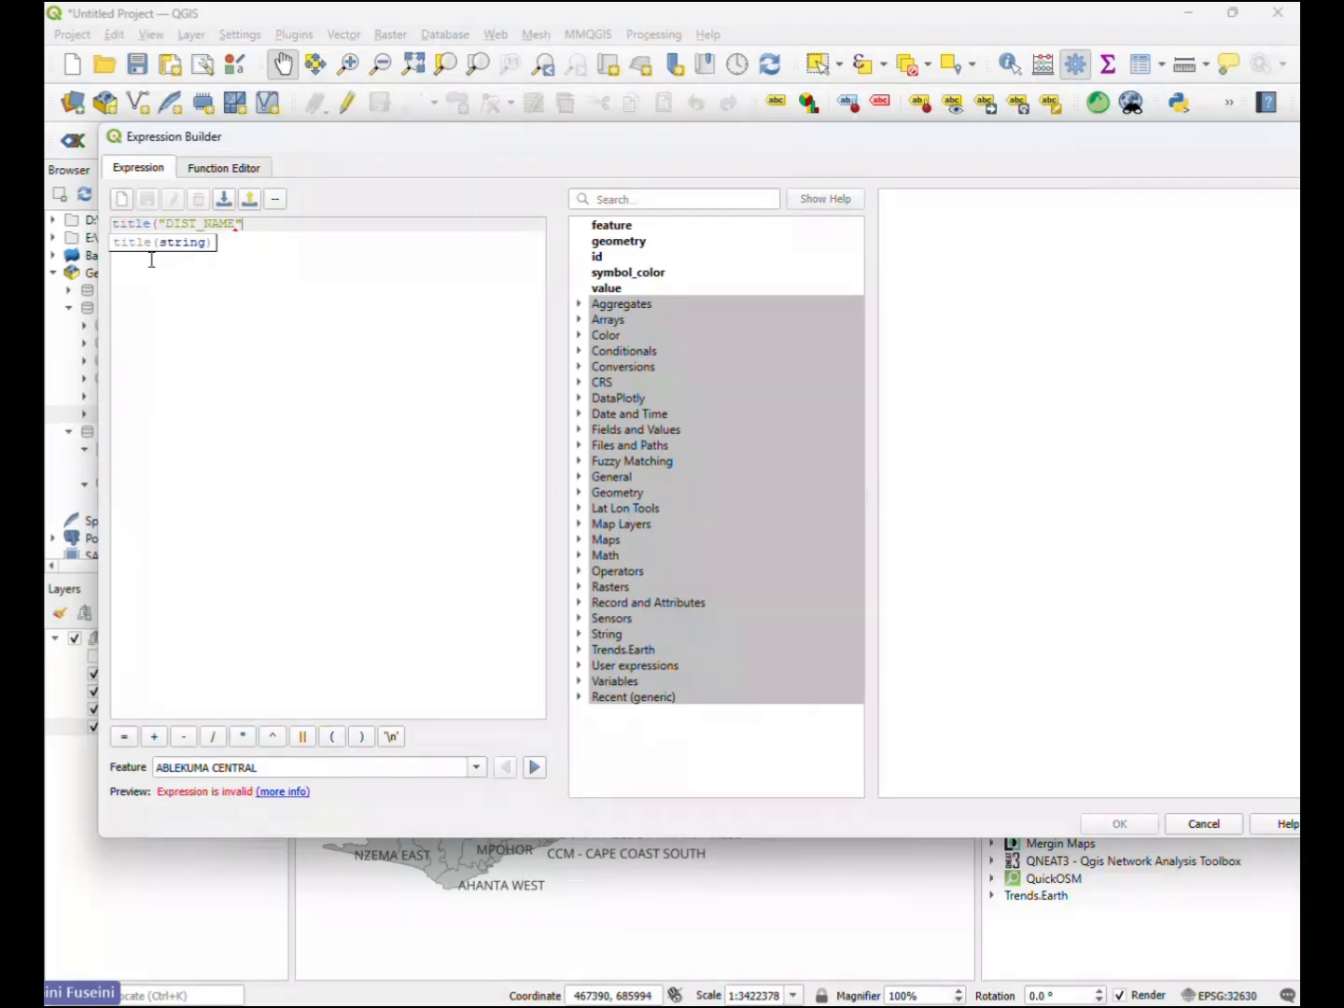
pyautogui.write(')')
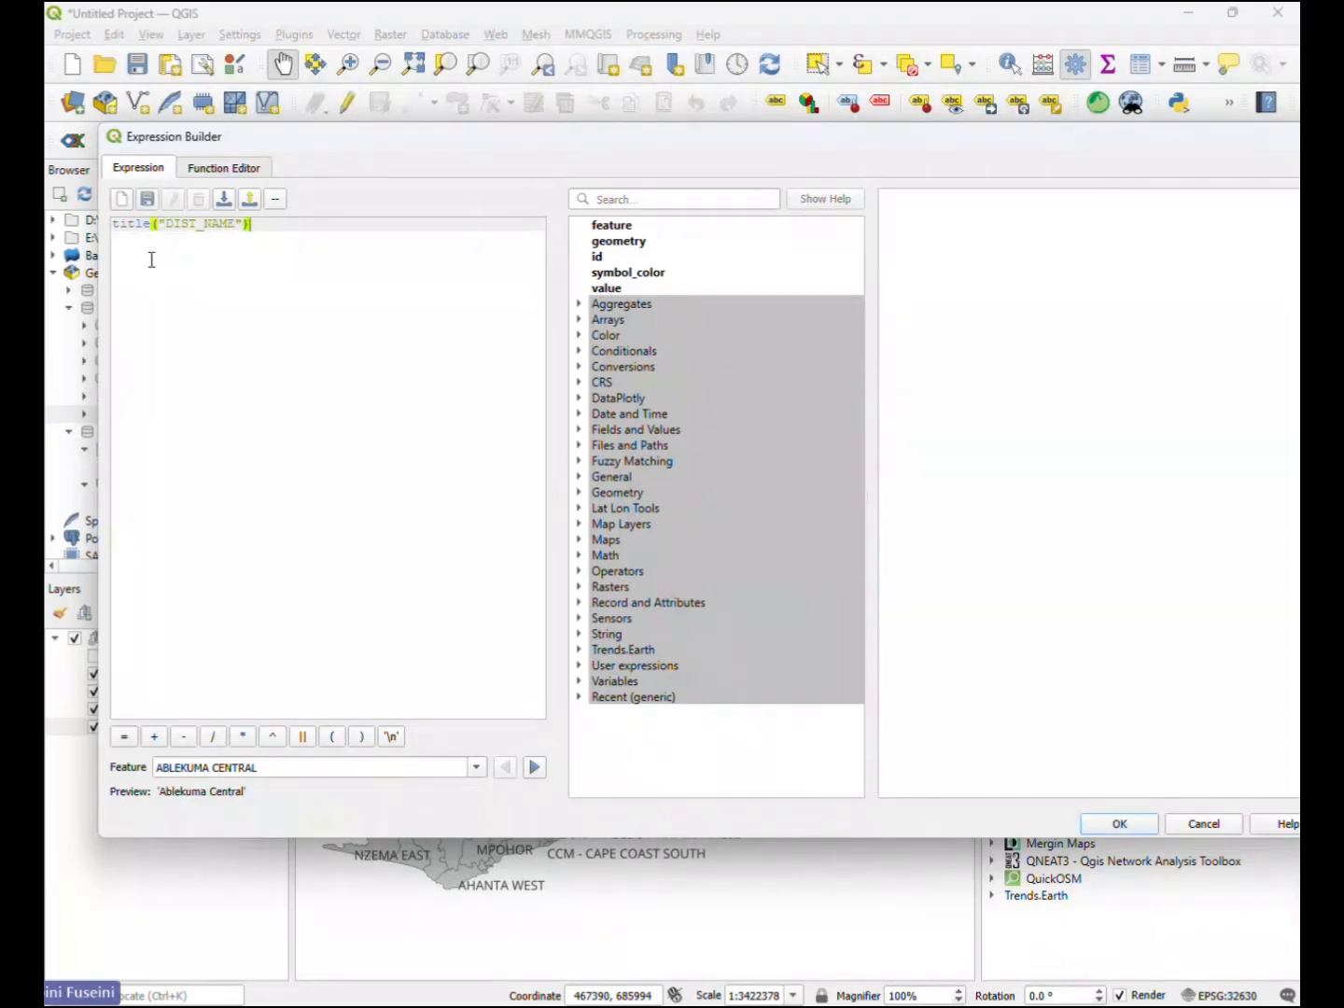
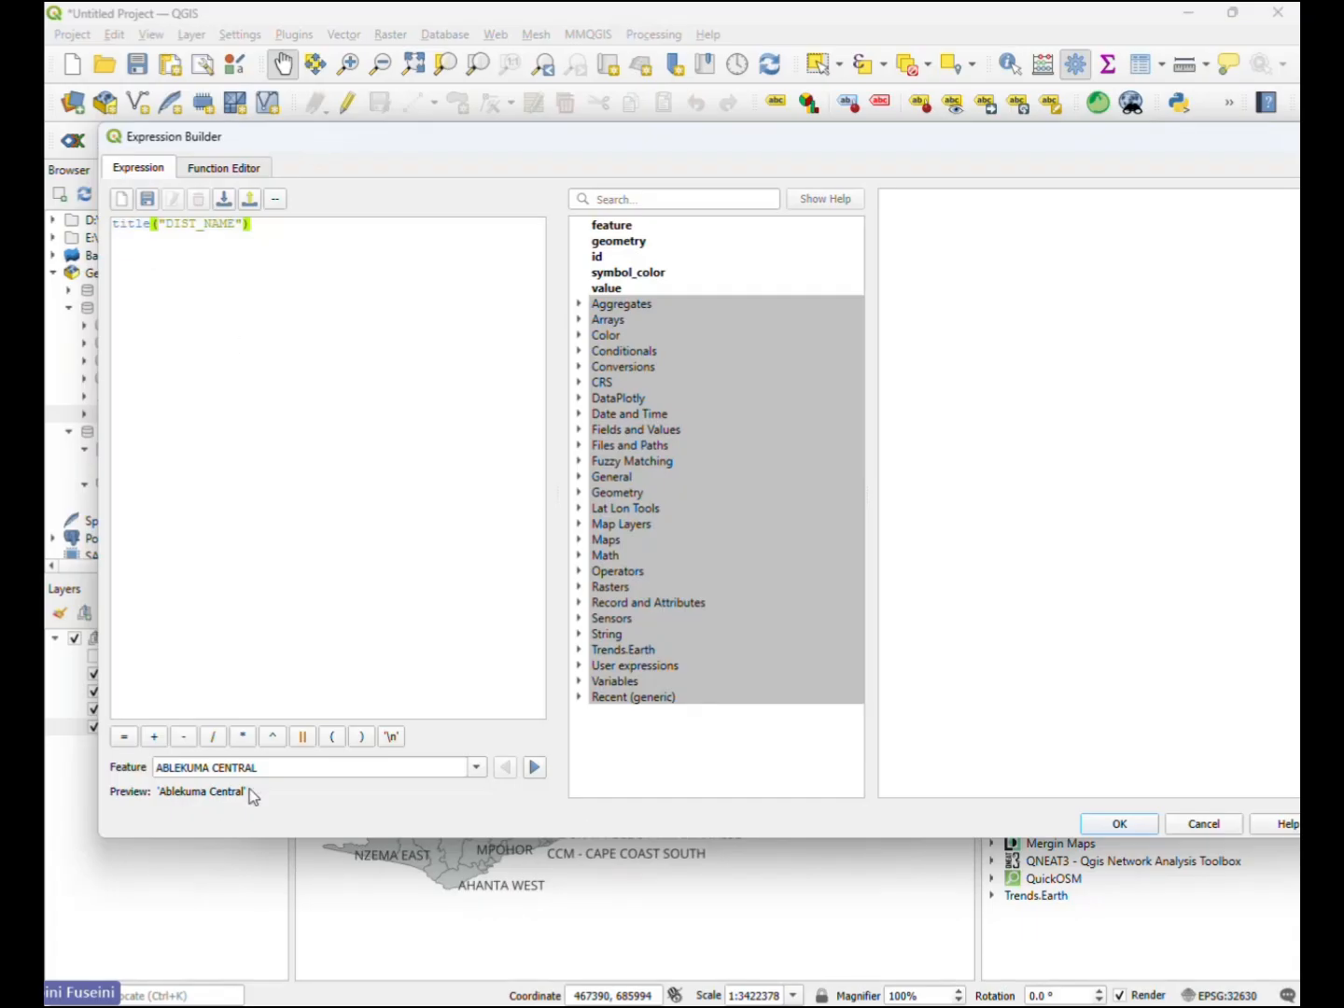
pyautogui.moveTo(249, 789); pyautogui.dragTo(165, 800)
pyautogui.click(267, 232)
pyautogui.write('|')
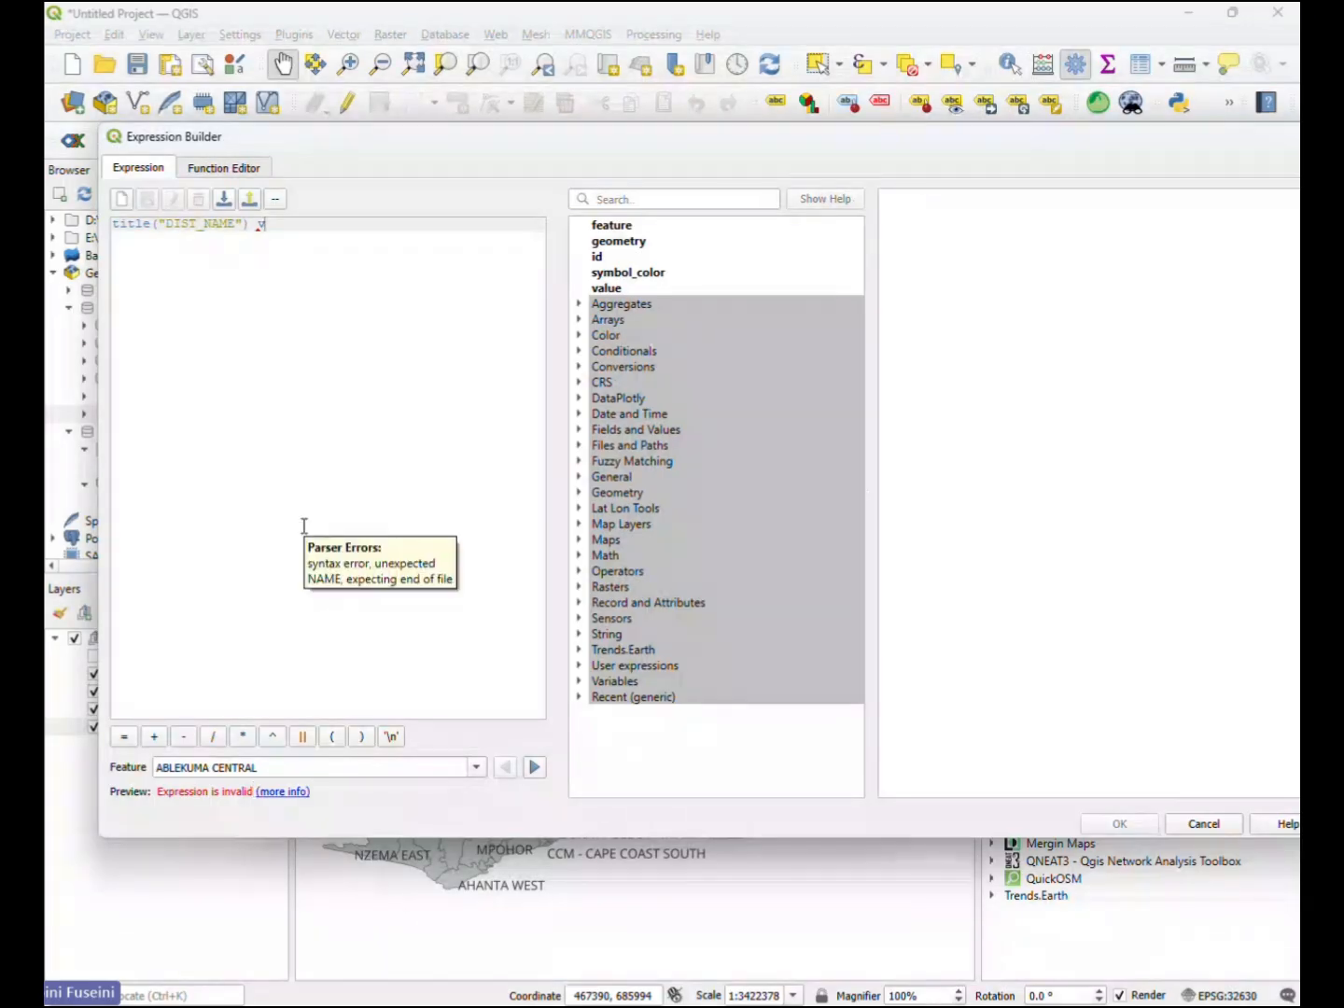
pyautogui.press('BackSpace')
pyautogui.press('BackSpace')
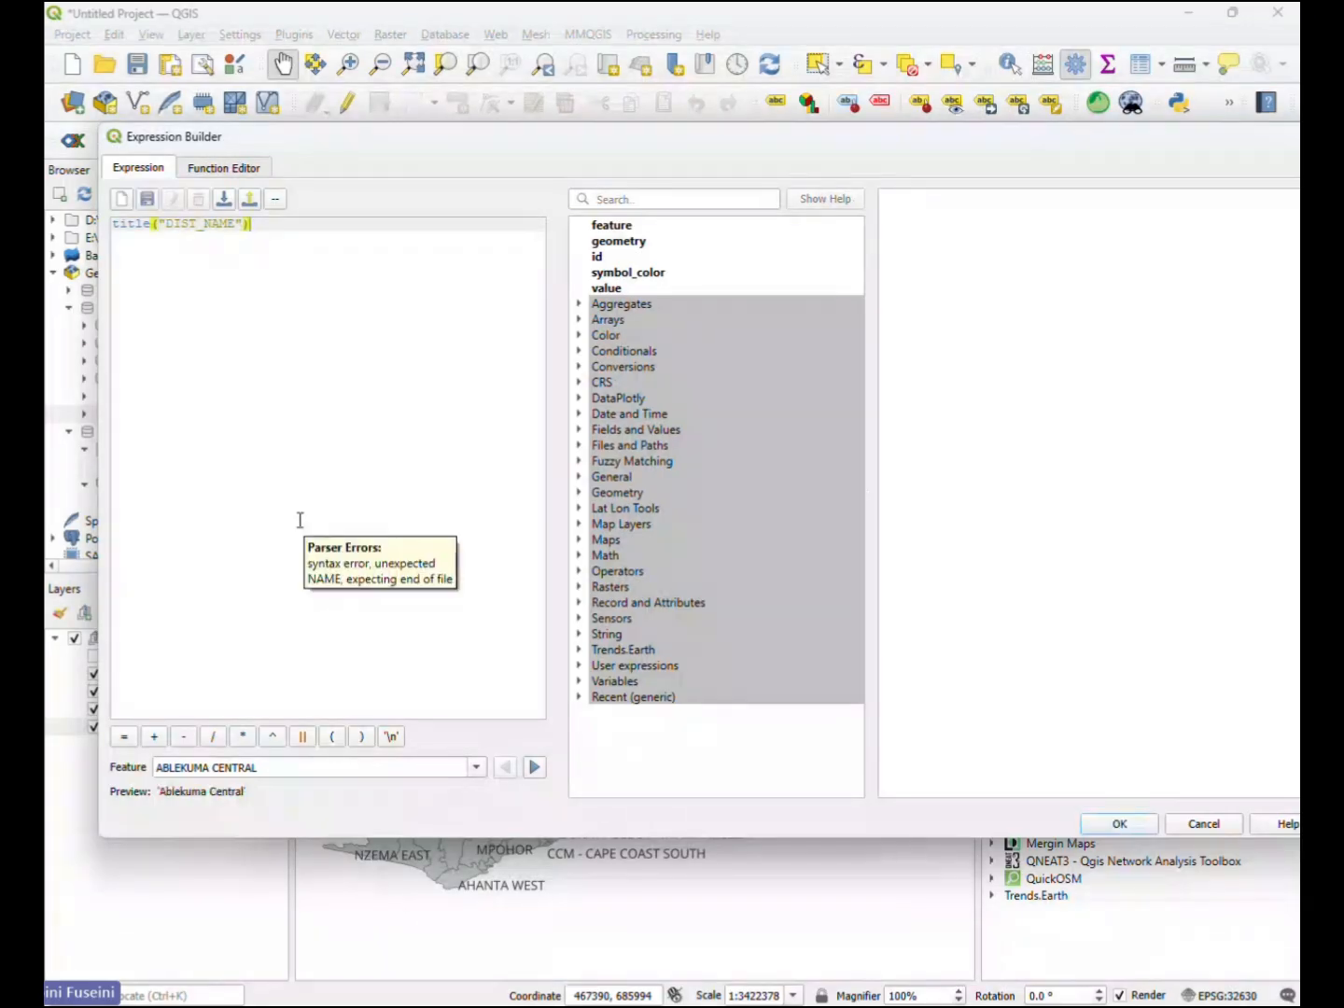
# - Accept the title-case label expression and apply it to the Ghana Districts labels, closing the layer properties
pyautogui.click(1132, 820)
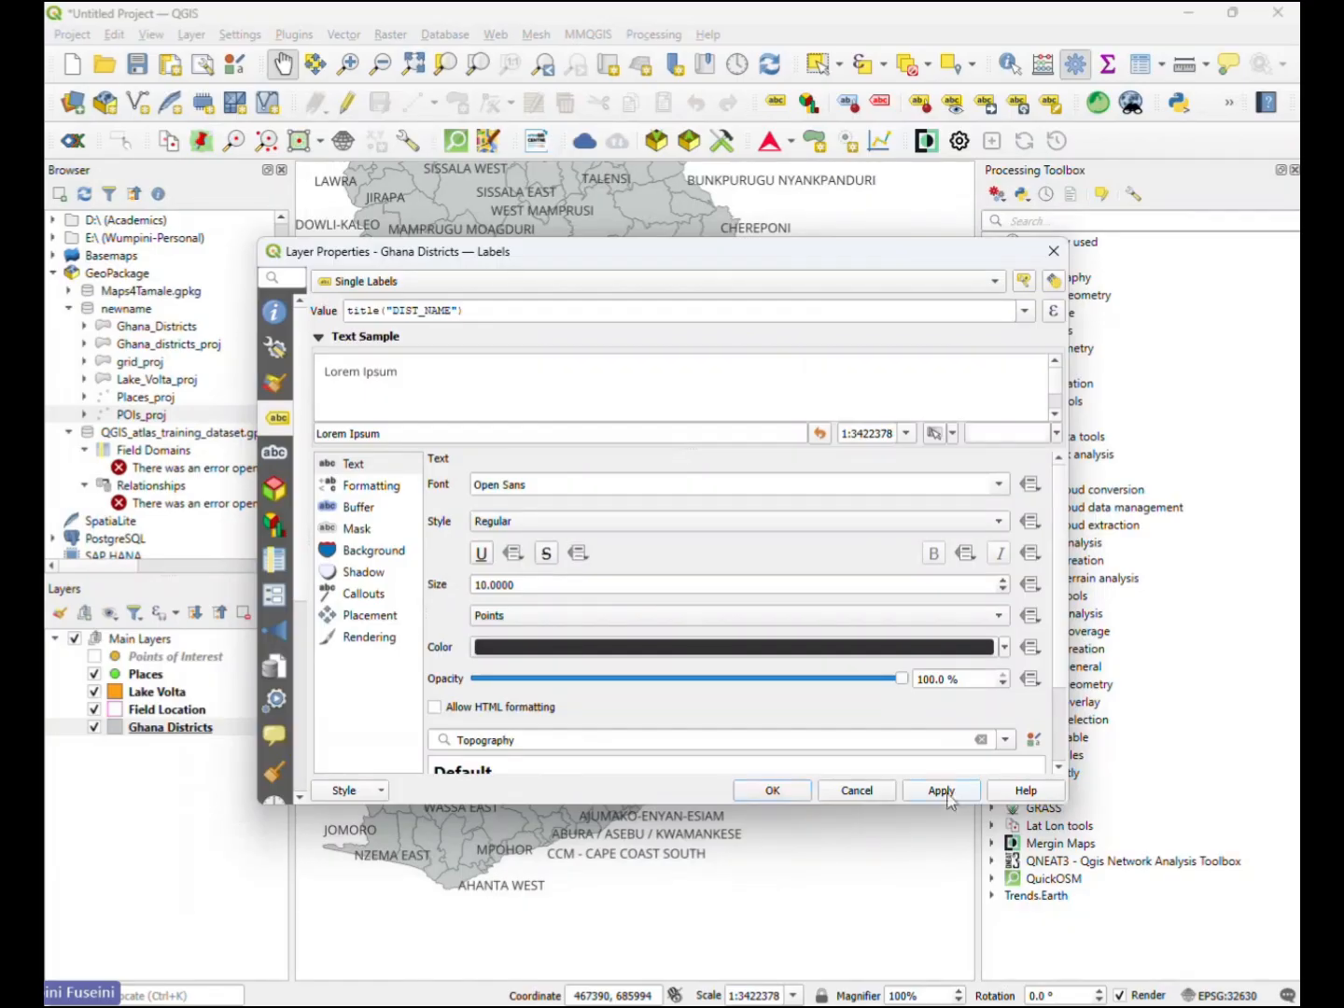
pyautogui.click(941, 791)
pyautogui.click(772, 790)
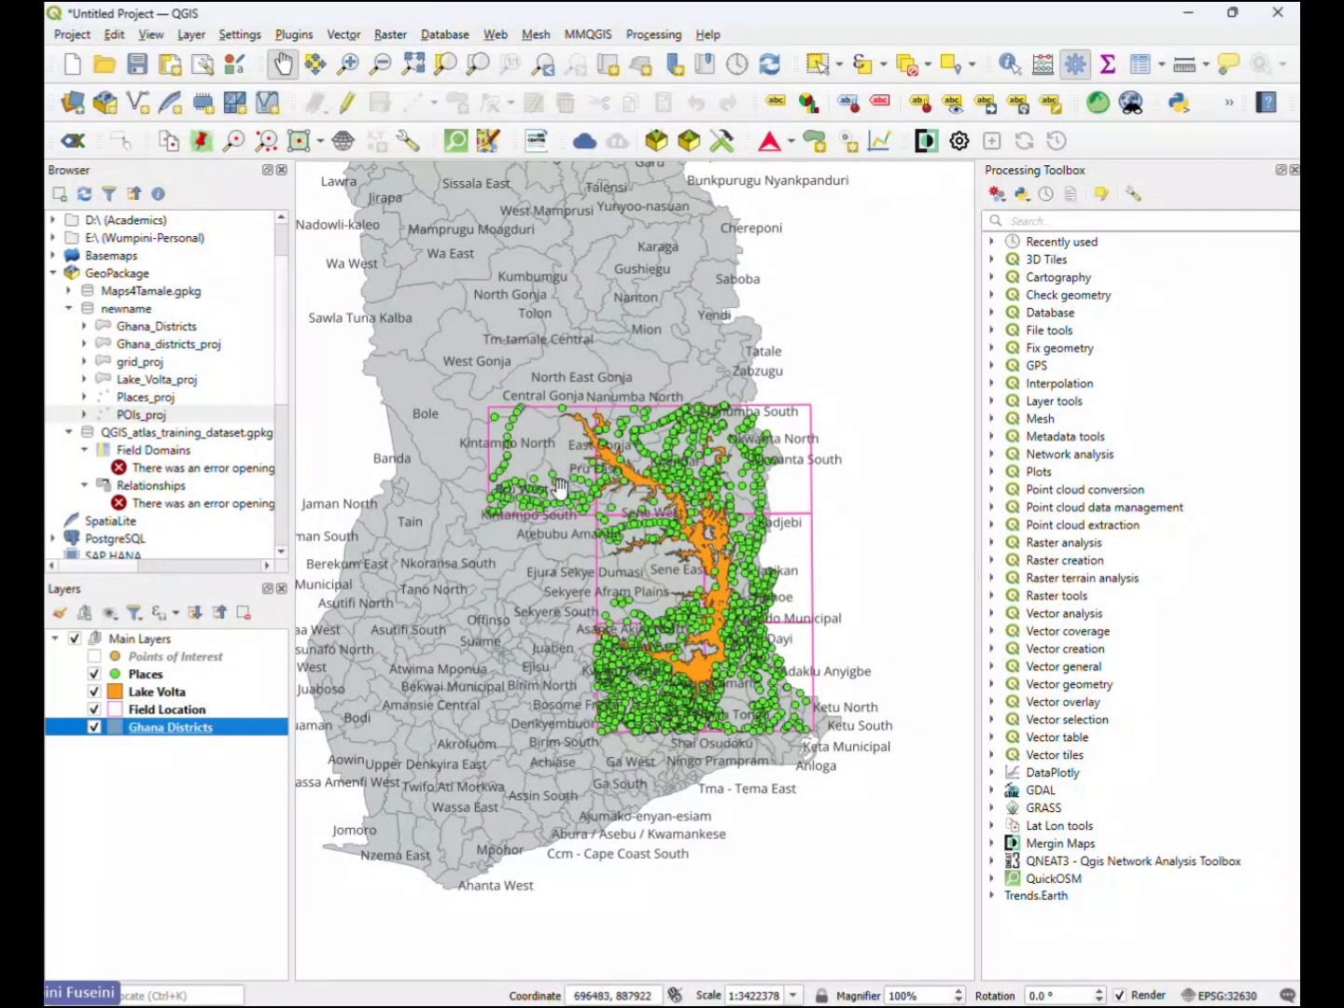
# - Inspect the title-case district labels on the map around Lake Volta at close and overview scales
pyautogui.scroll(2, 626, 453)
pyautogui.scroll(1, 649, 517)
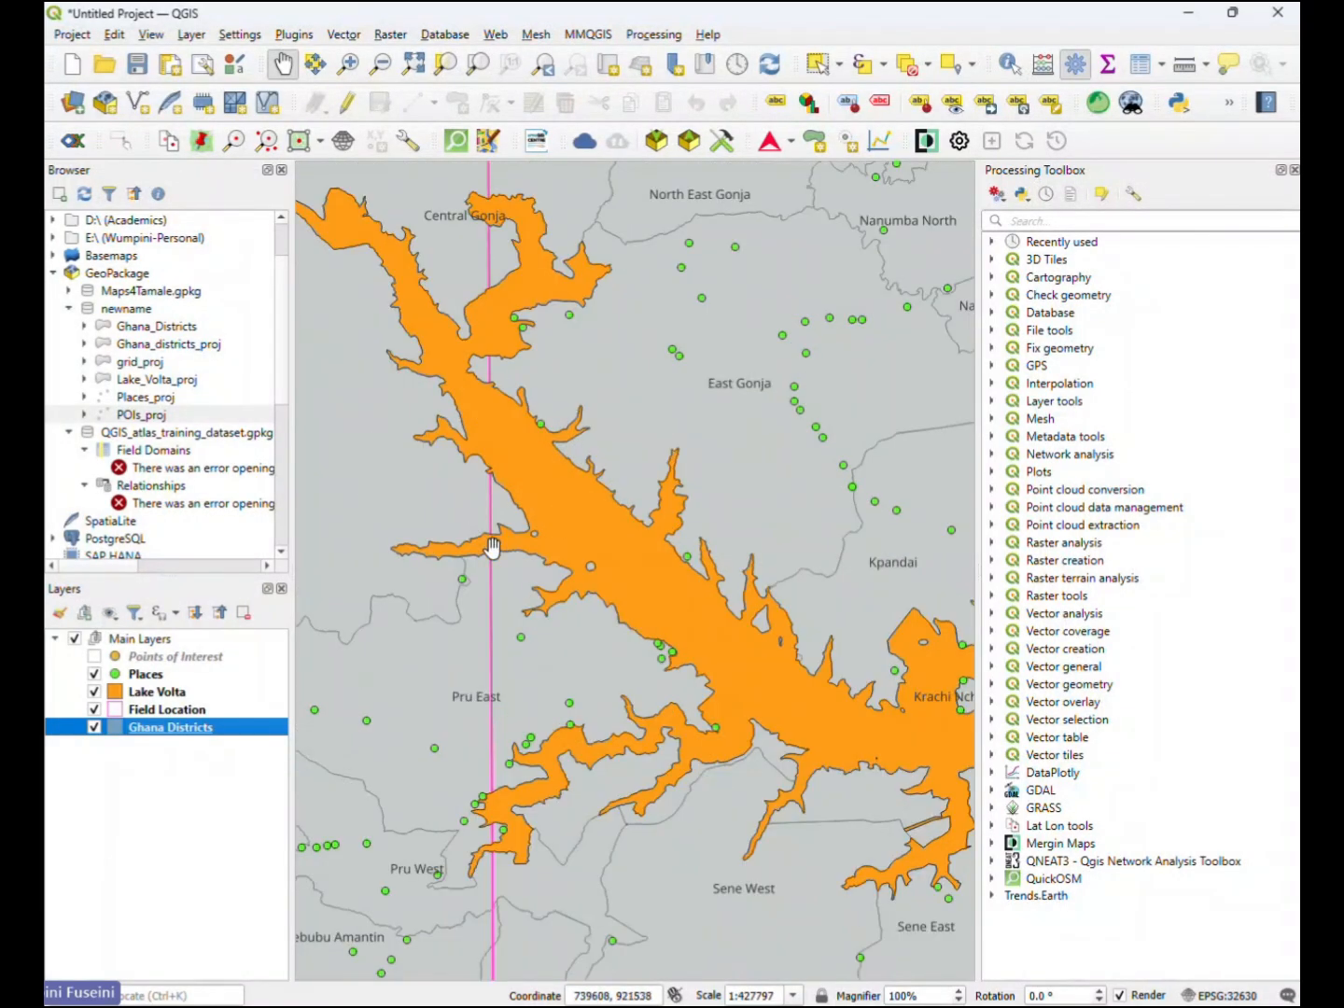
pyautogui.moveTo(606, 493); pyautogui.dragTo(727, 493)
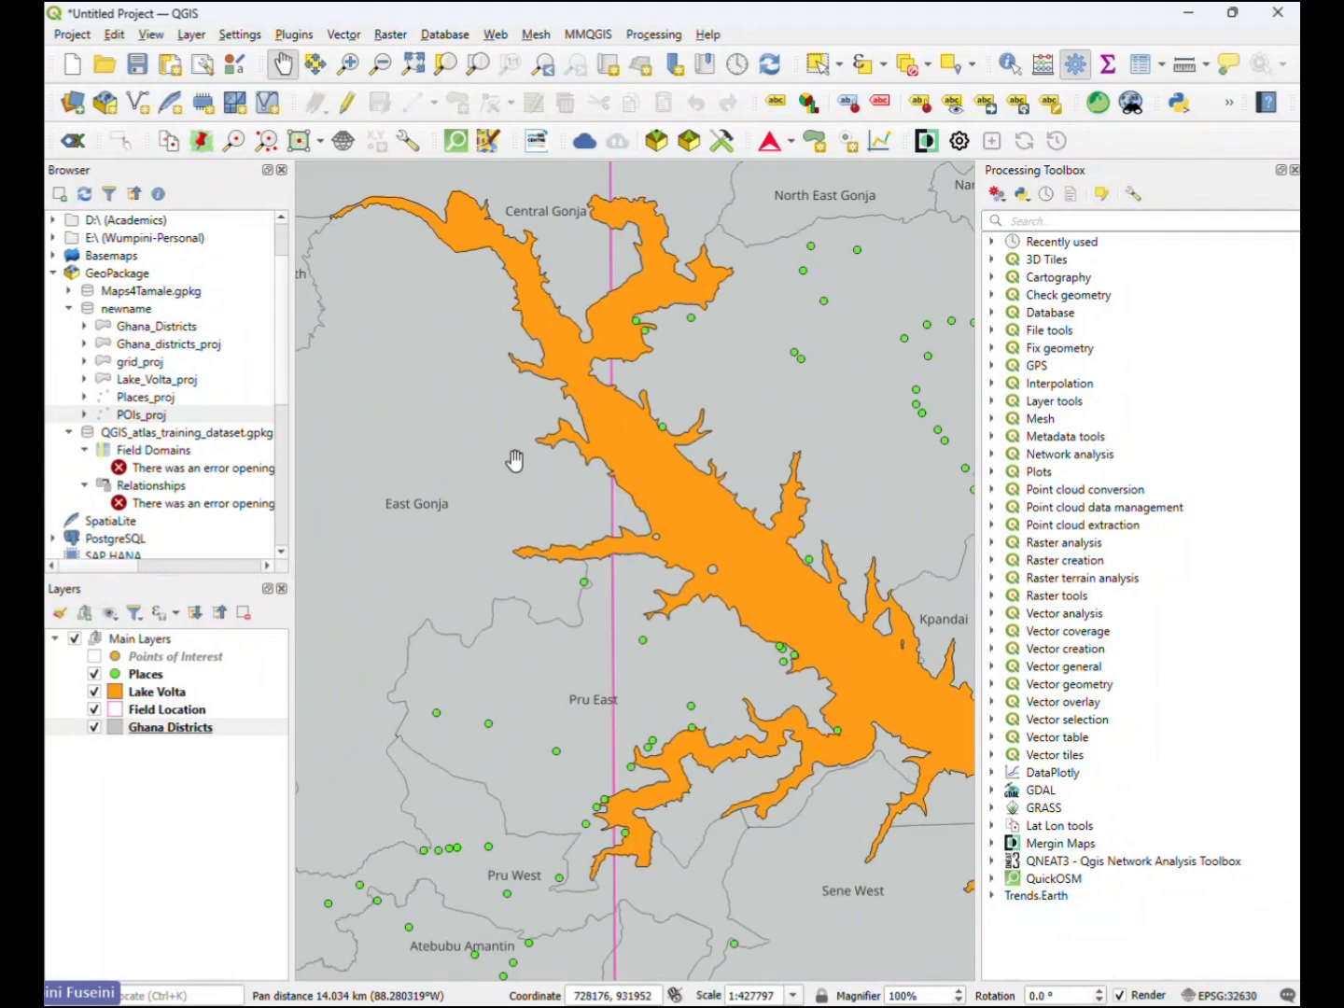
pyautogui.scroll(-1, 523, 453)
pyautogui.scroll(-2, 523, 453)
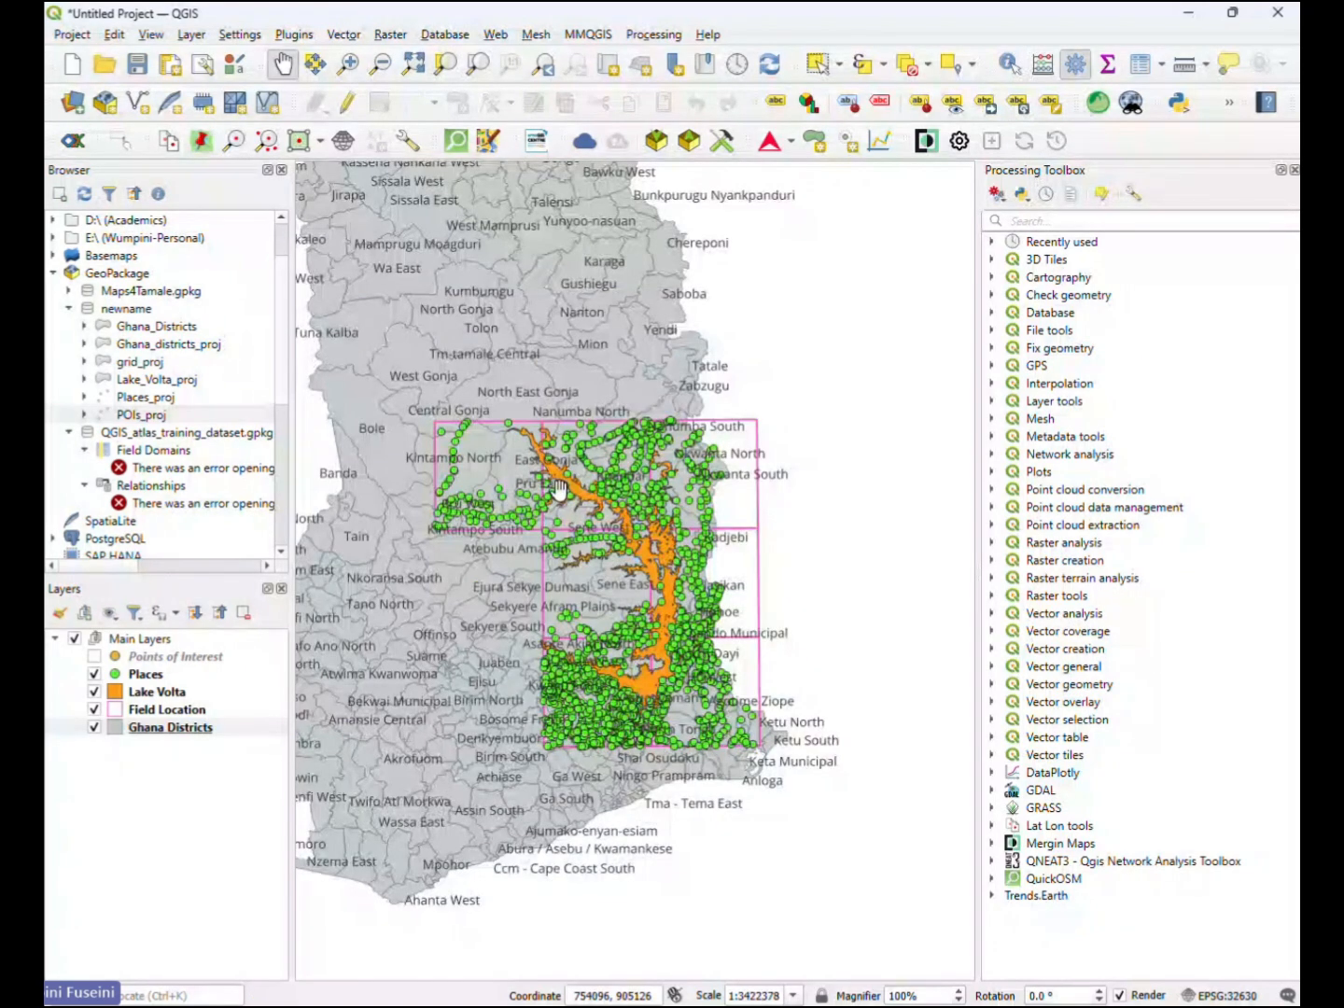
pyautogui.moveTo(559, 491); pyautogui.dragTo(504, 483)
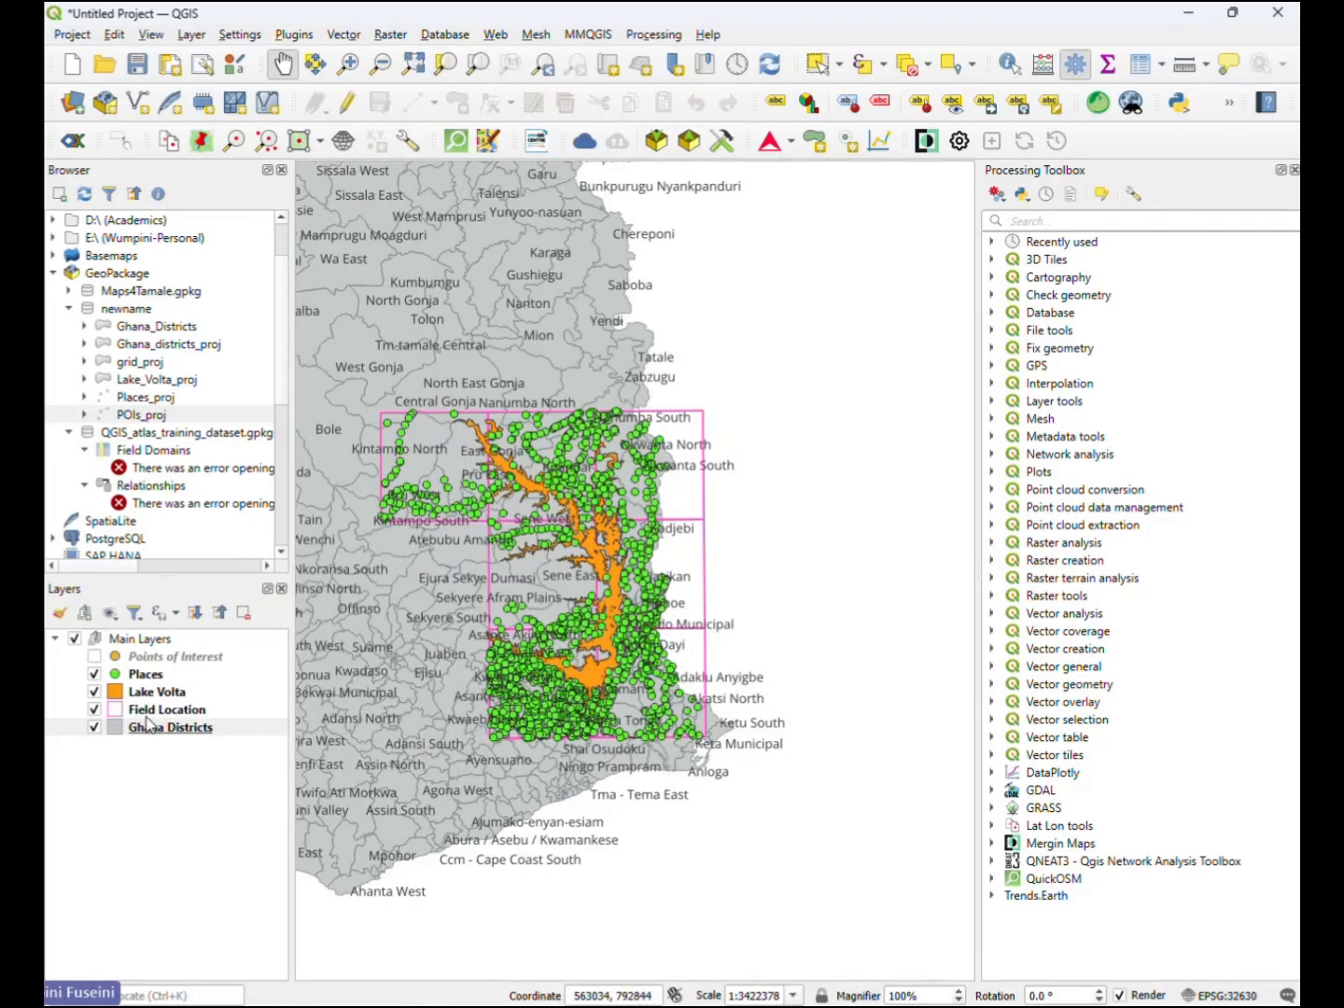
# - Create a new print layout titled QGIS_Atlas and maximize its window
pyautogui.click(171, 67)
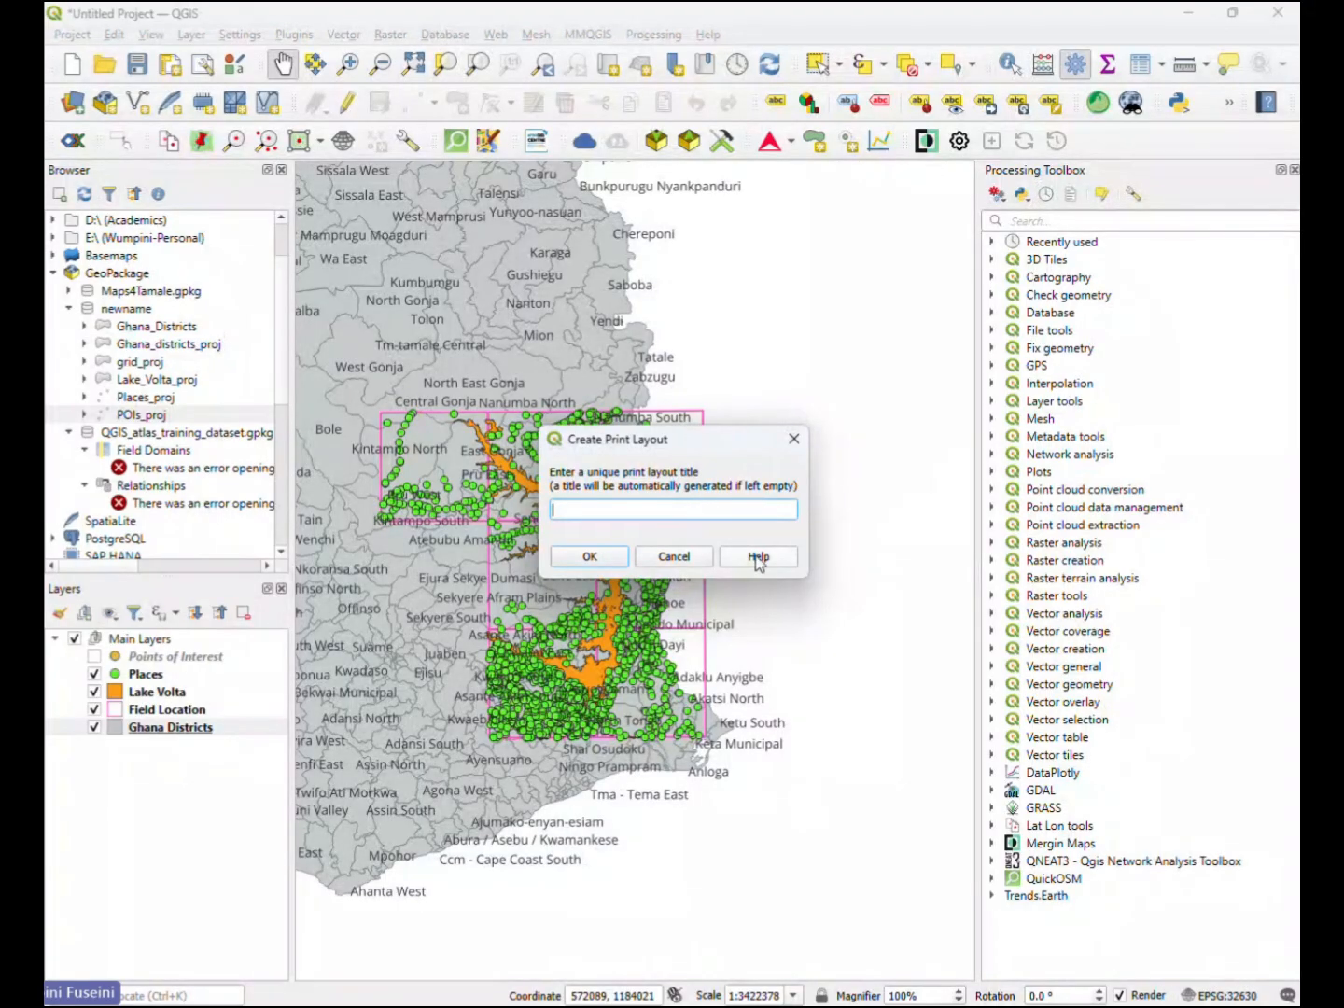
pyautogui.click(698, 557)
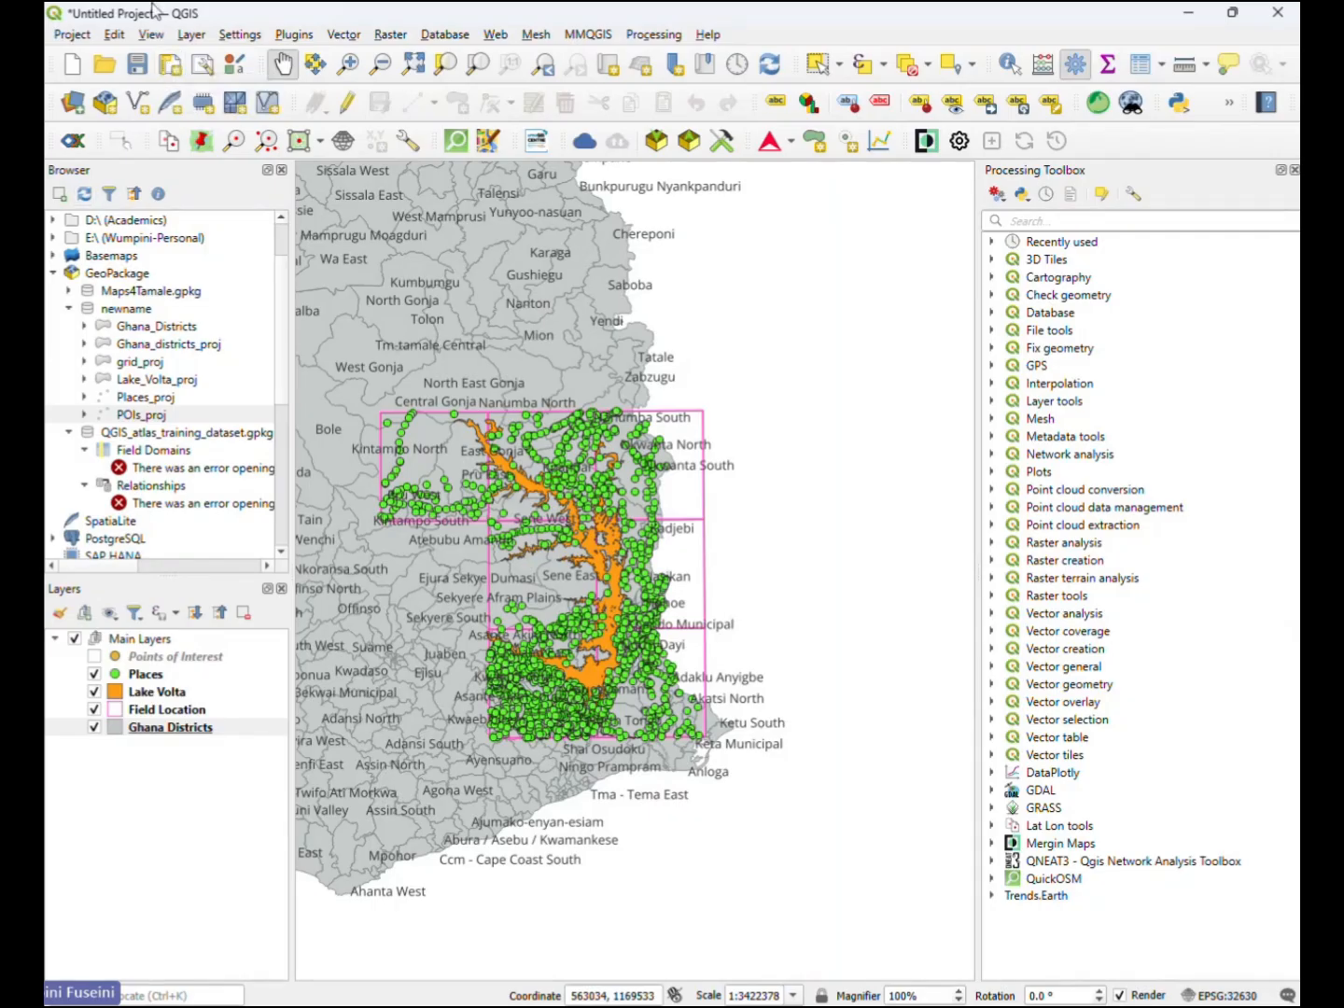
pyautogui.click(174, 72)
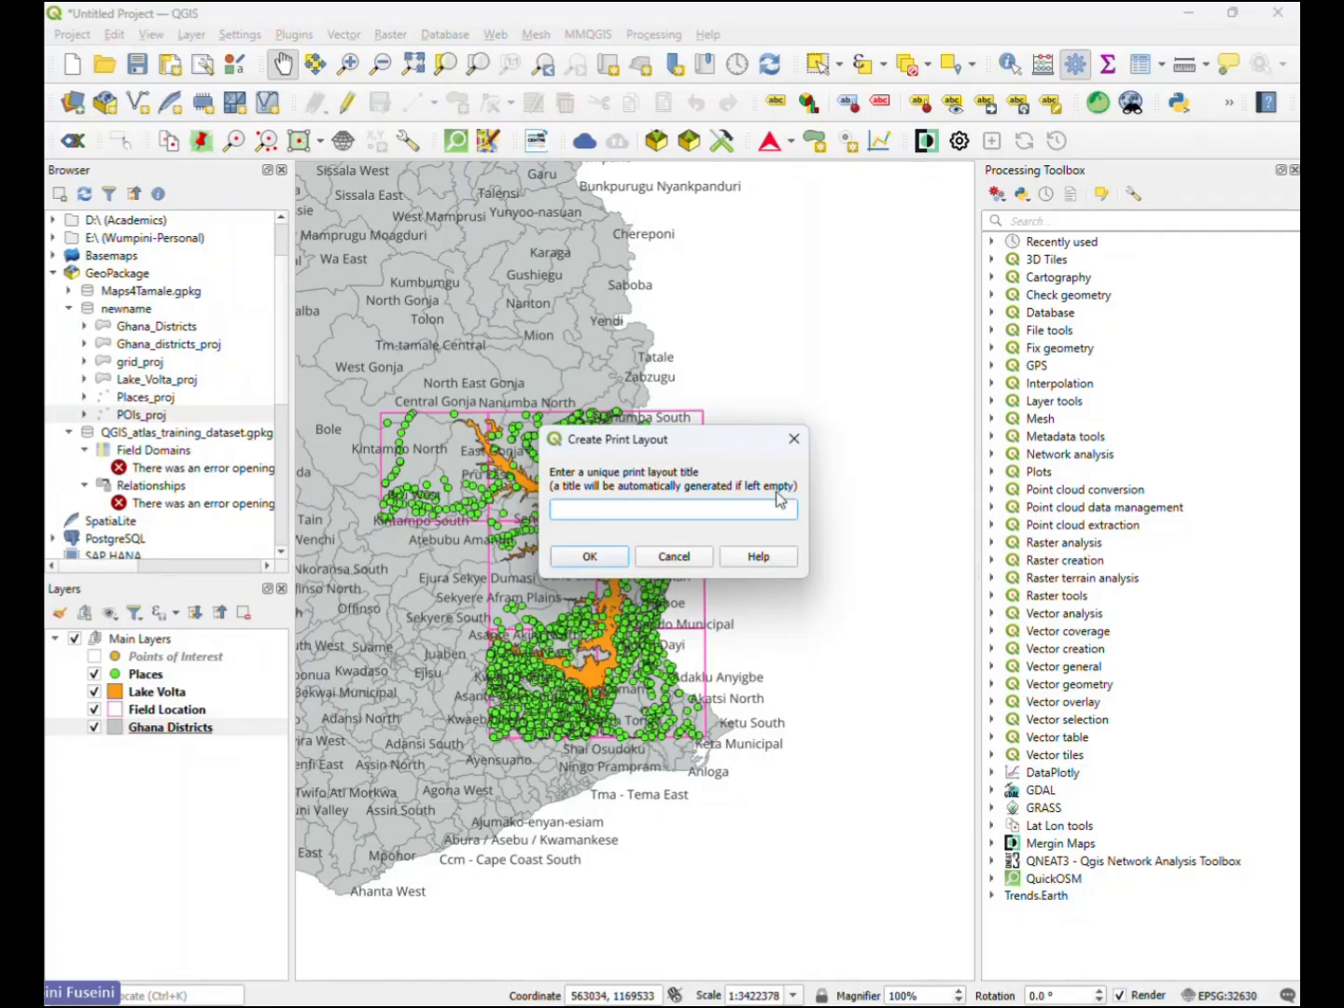
pyautogui.write('QGIS')
pyautogui.write(' AT')
pyautogui.press('BackSpace')
pyautogui.write('tlas_')
pyautogui.press('BackSpace')
pyautogui.click(606, 557)
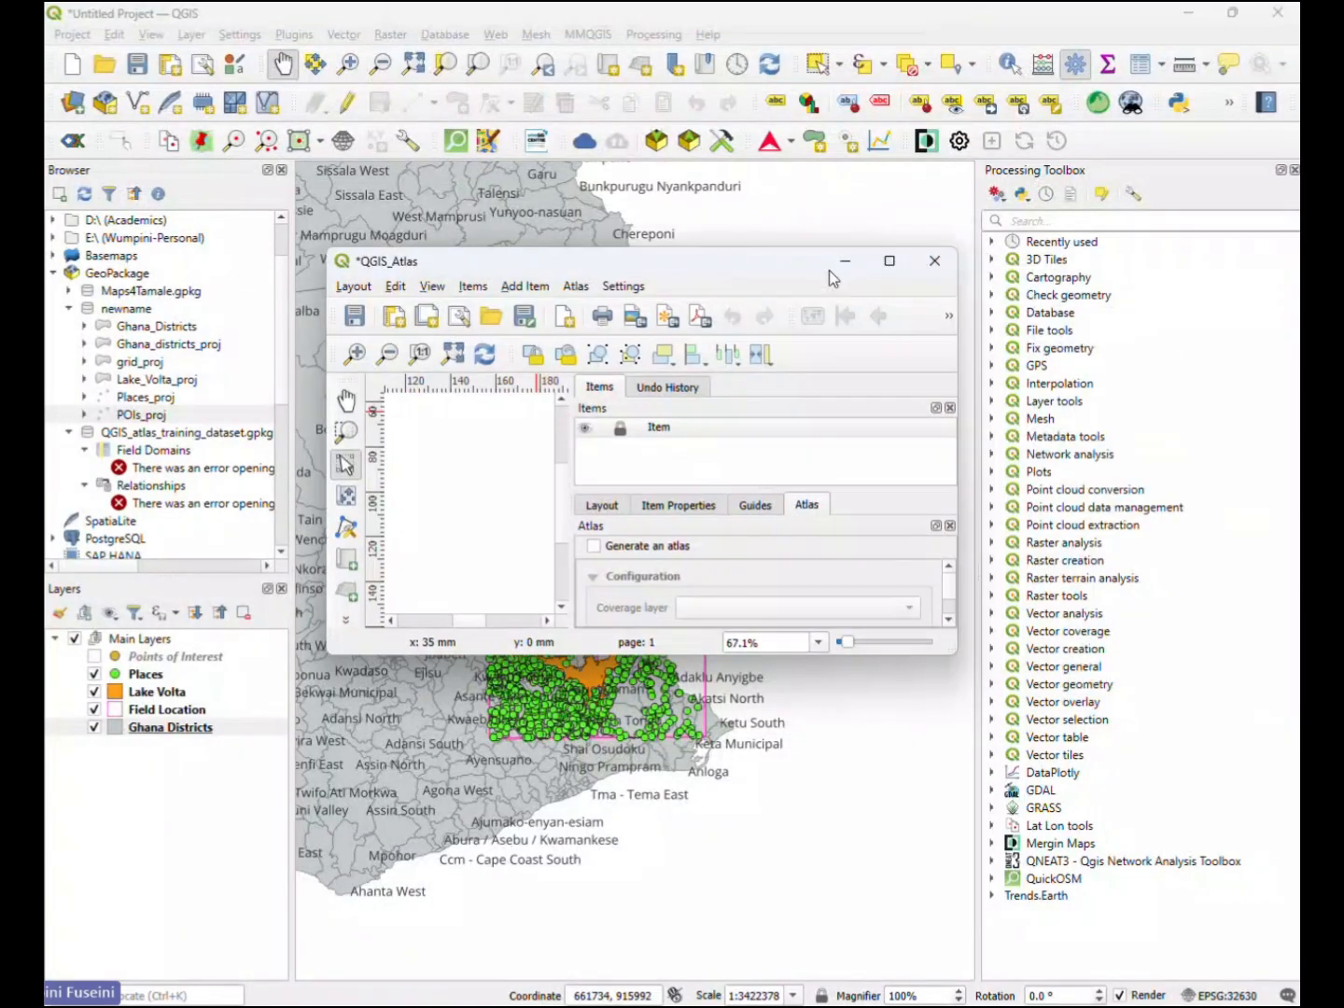
pyautogui.click(889, 263)
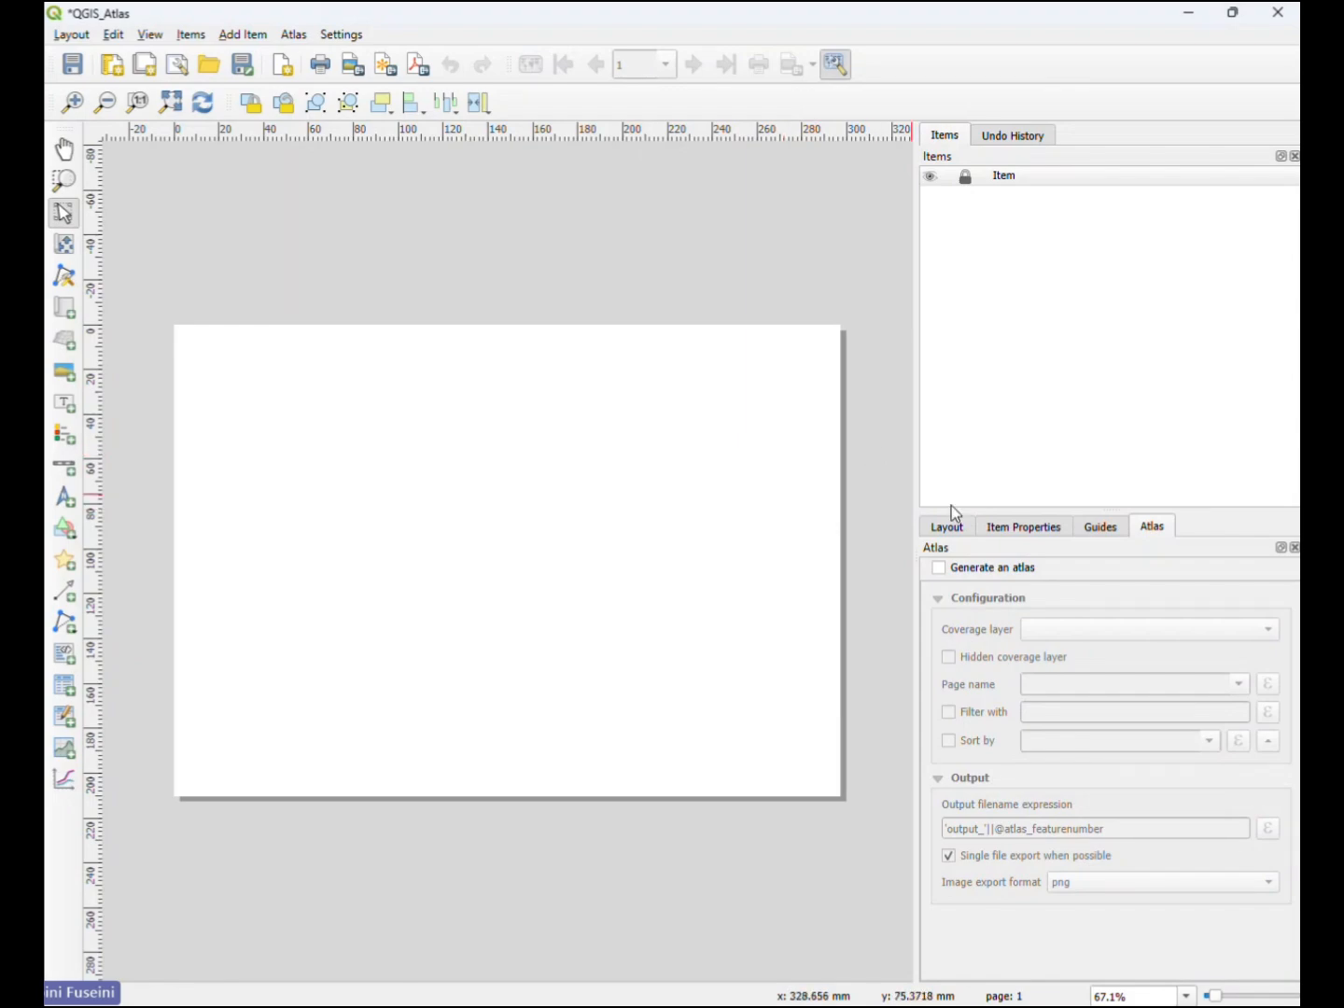
# - Examine the layout's general, guides and grid, export and resize settings
pyautogui.click(1021, 527)
pyautogui.click(939, 529)
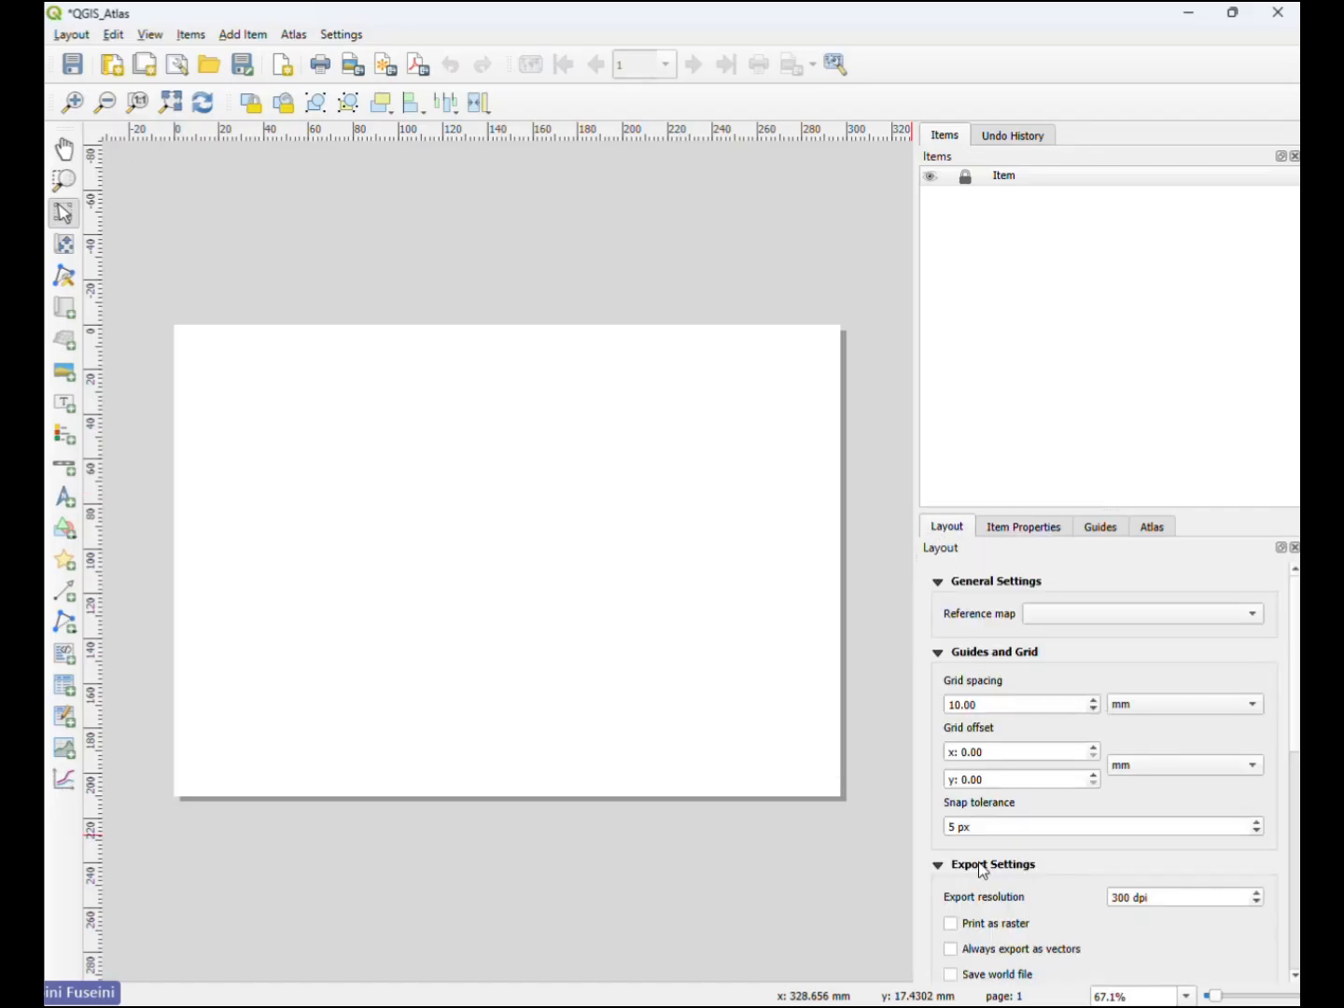
pyautogui.scroll(-4, 988, 878)
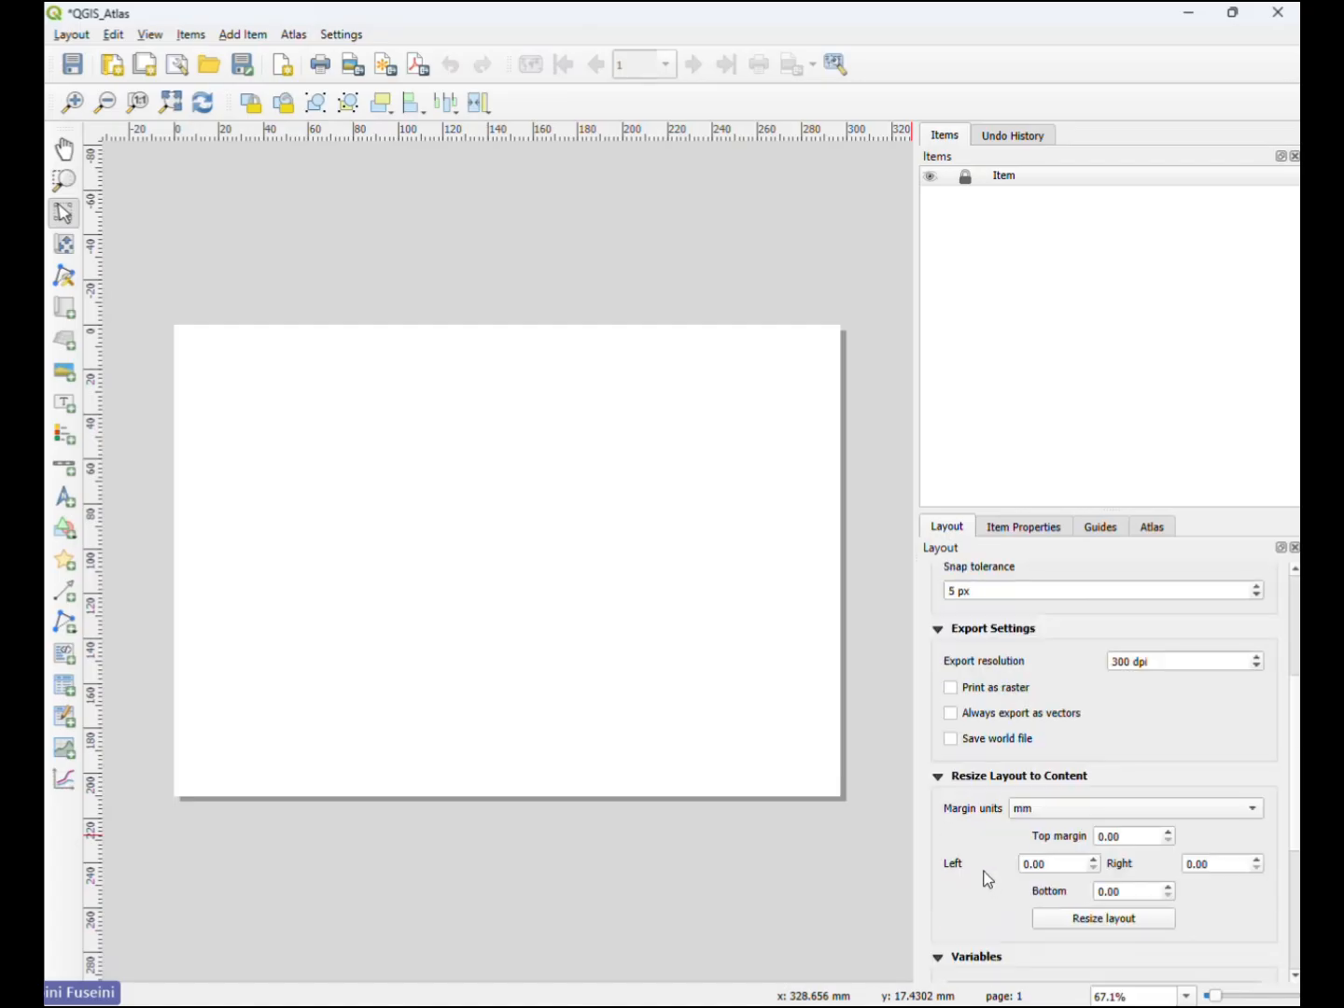
pyautogui.scroll(-2, 985, 874)
pyautogui.scroll(5, 981, 867)
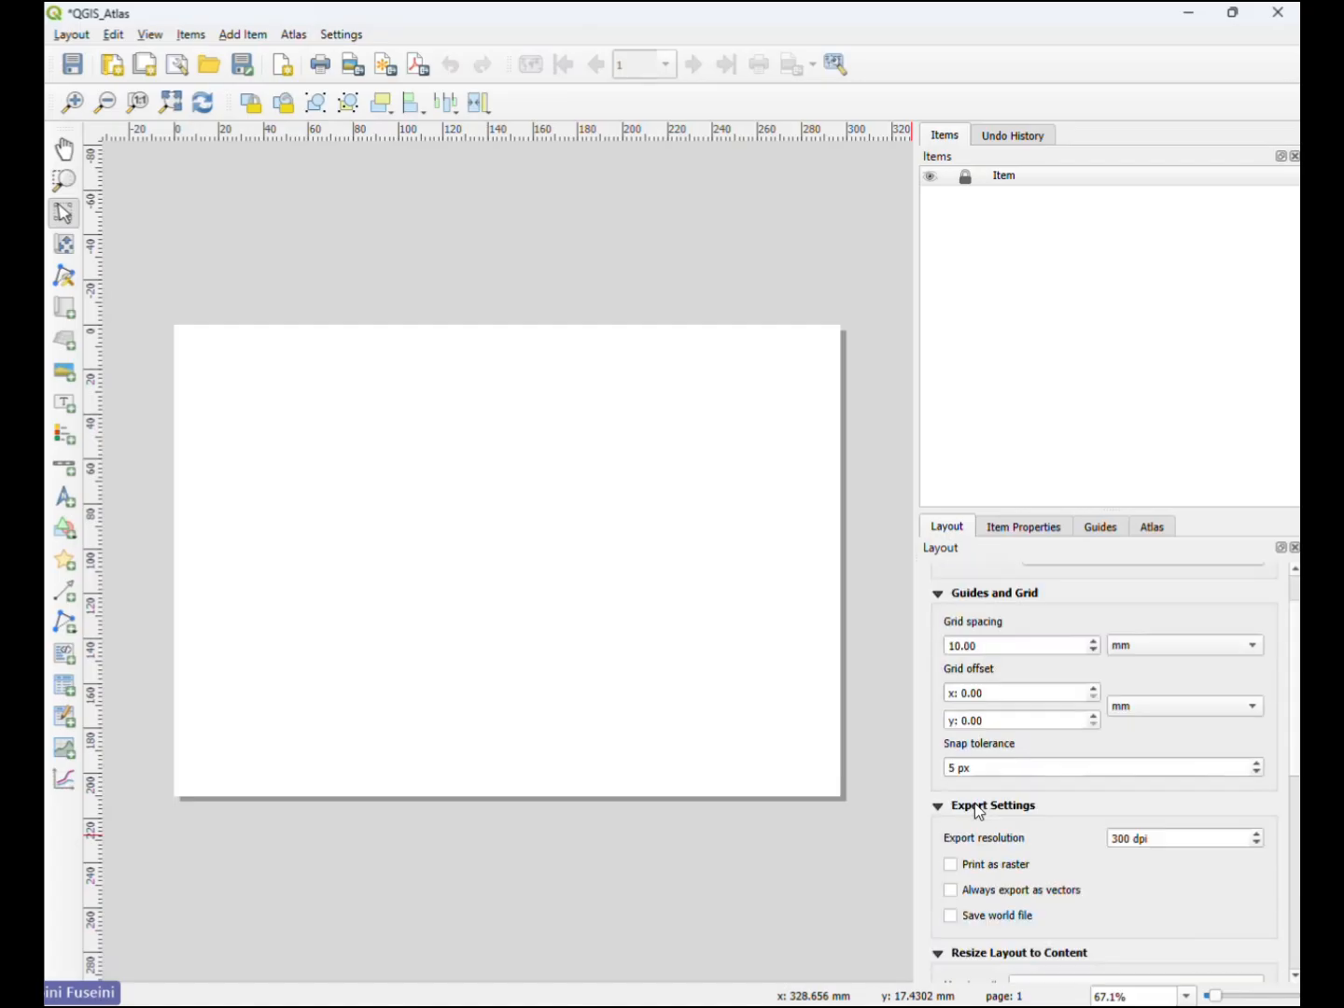
pyautogui.scroll(1, 978, 811)
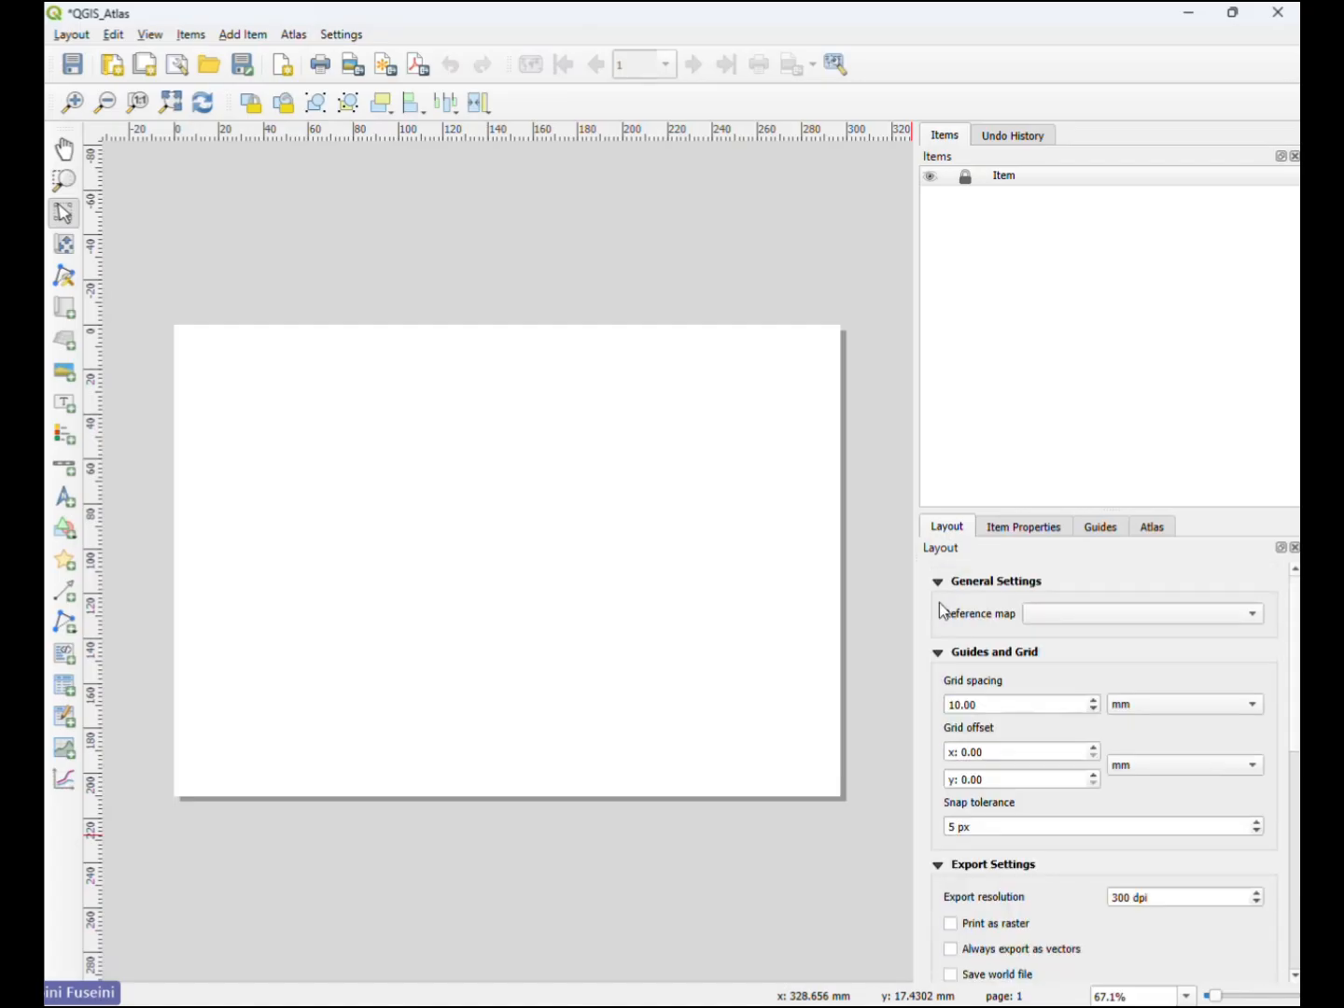
pyautogui.click(1027, 532)
pyautogui.click(948, 524)
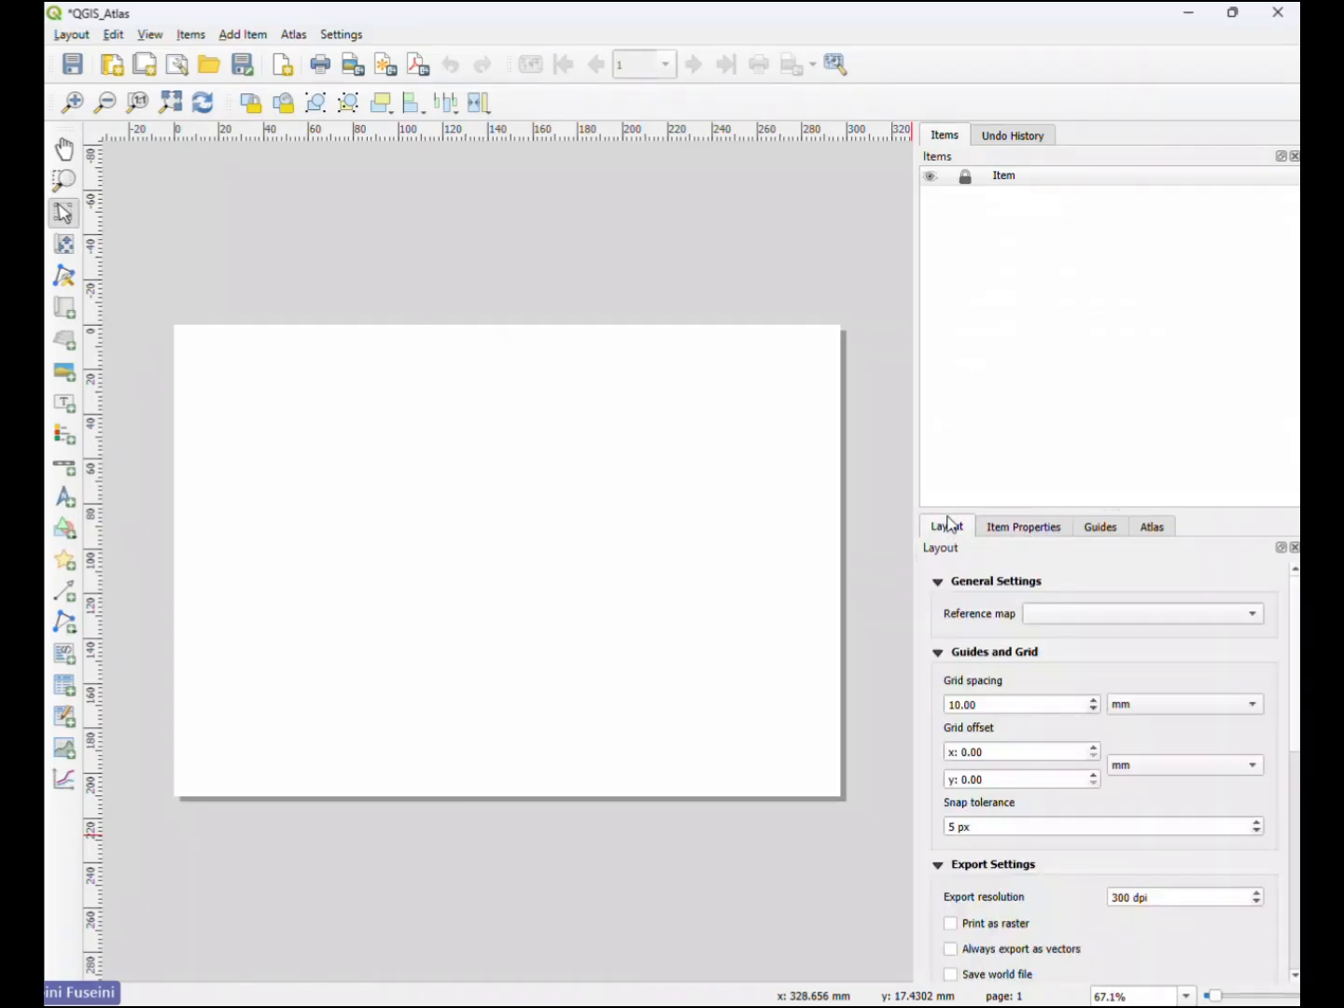
# - Review the page's size, orientation, width and height in its properties, keeping A4 Landscape, and return to the layout settings
pyautogui.rightClick(614, 497)
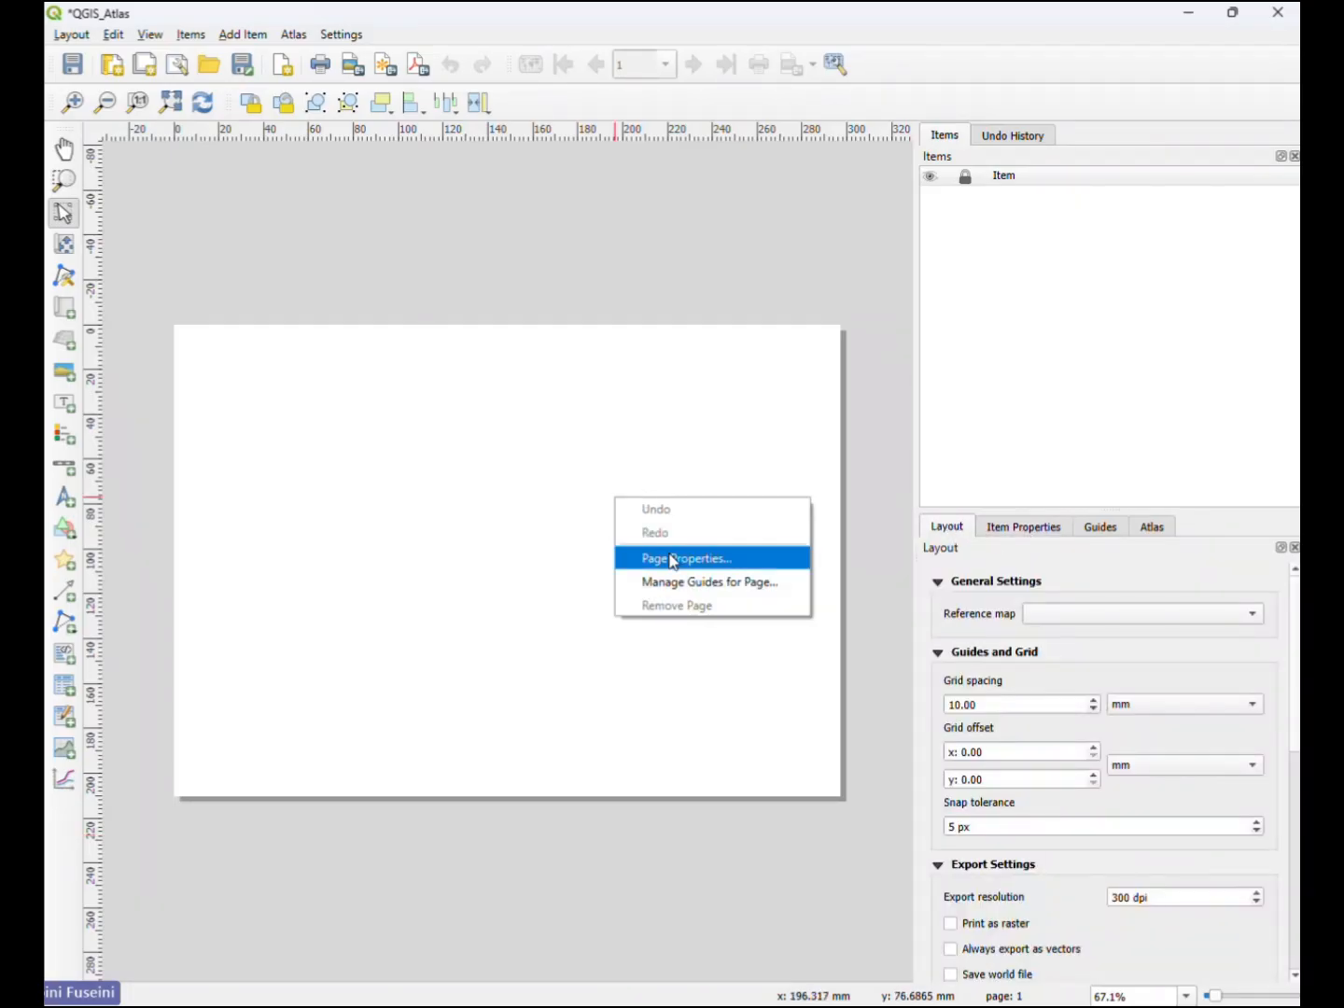
pyautogui.click(727, 558)
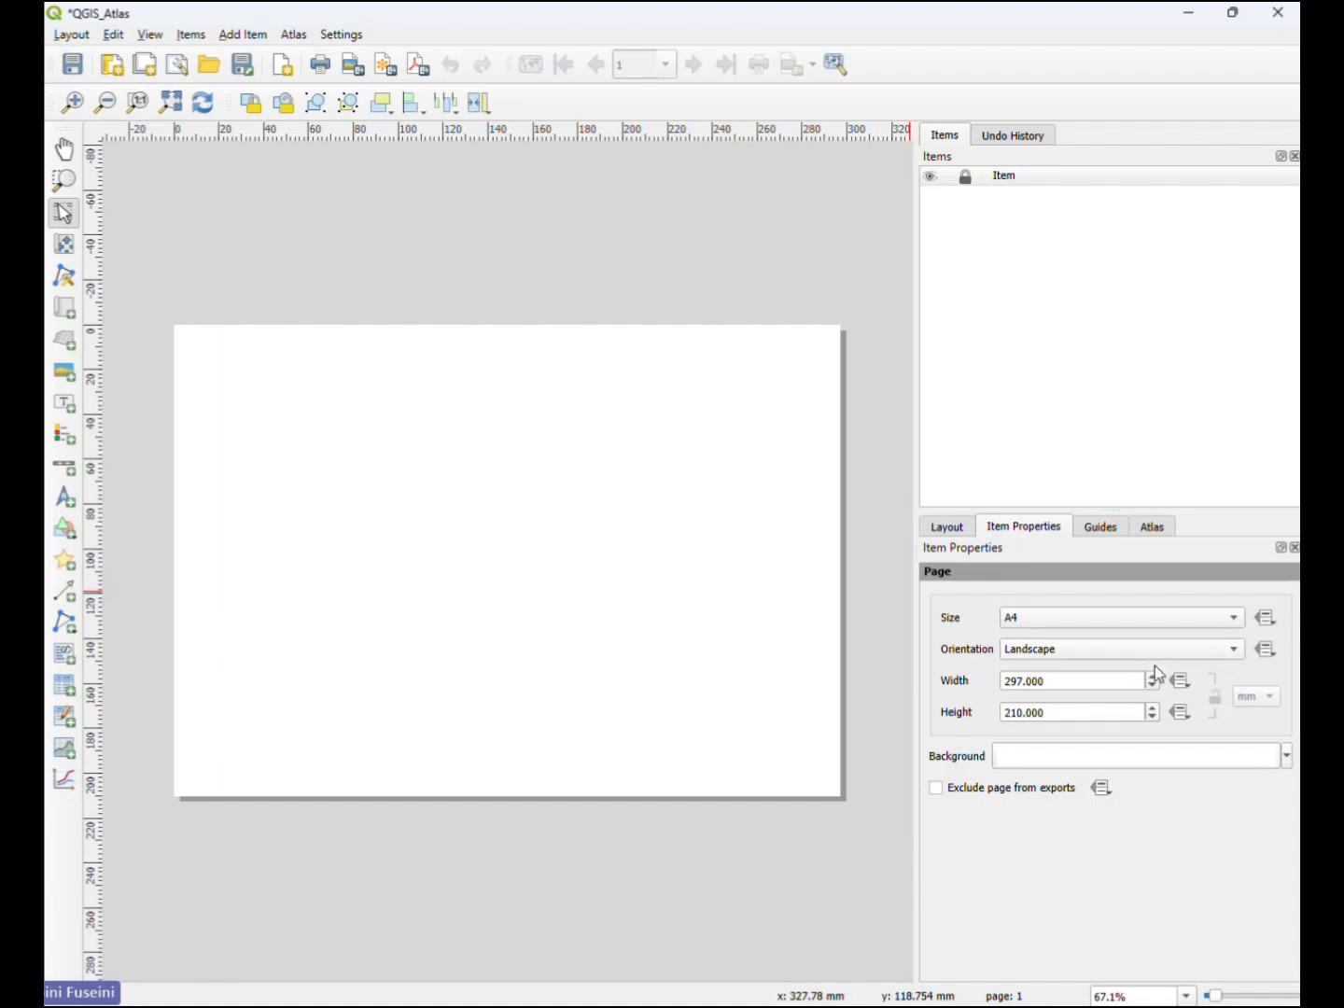
pyautogui.click(1236, 651)
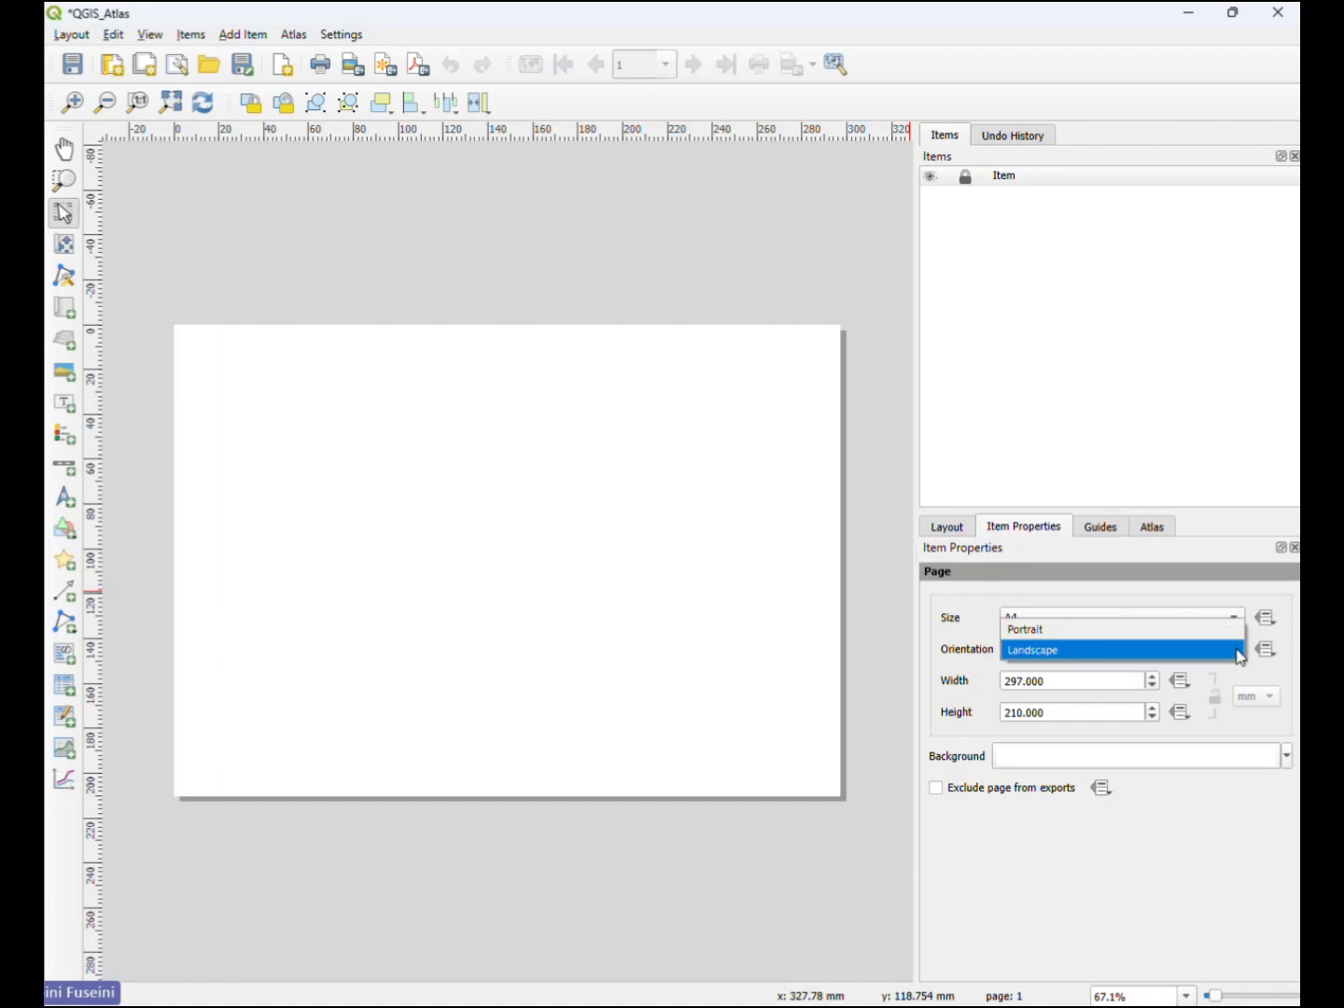
pyautogui.click(1238, 651)
pyautogui.click(1241, 620)
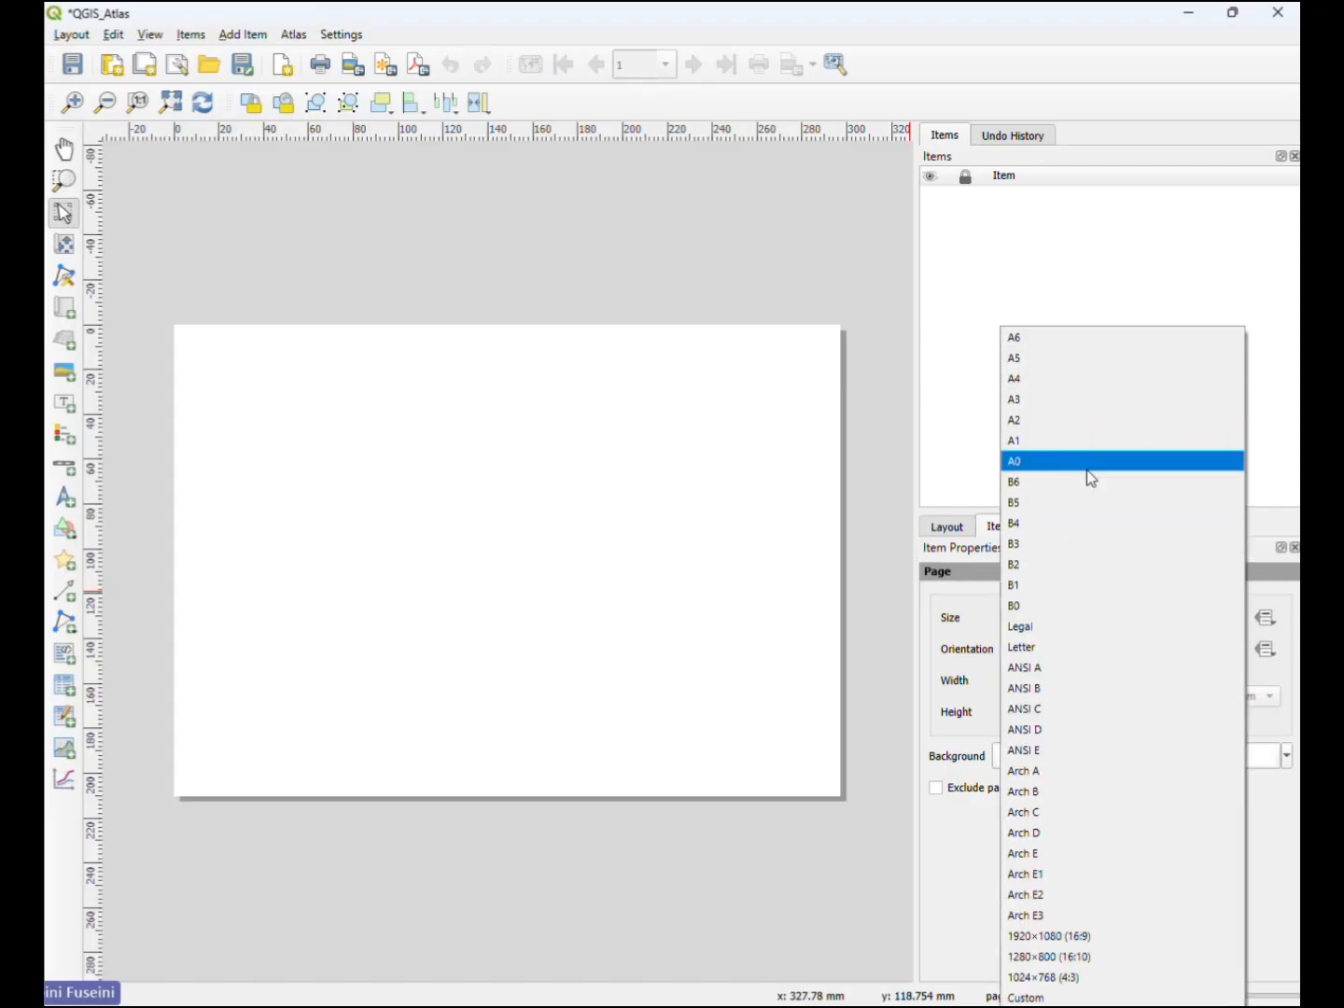
pyautogui.click(948, 861)
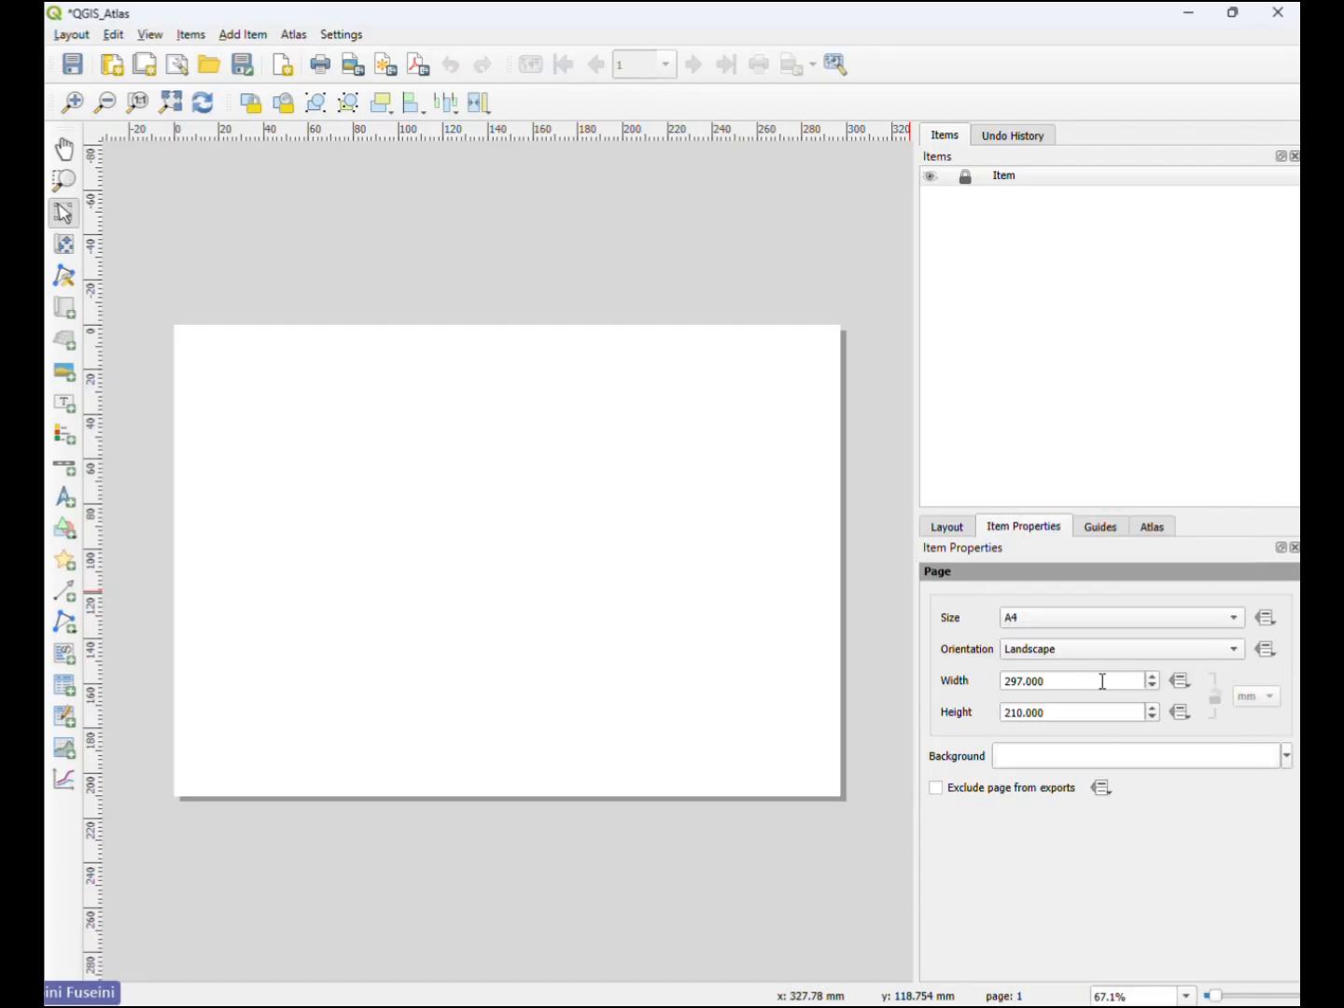
pyautogui.doubleClick(1012, 681)
pyautogui.doubleClick(1007, 710)
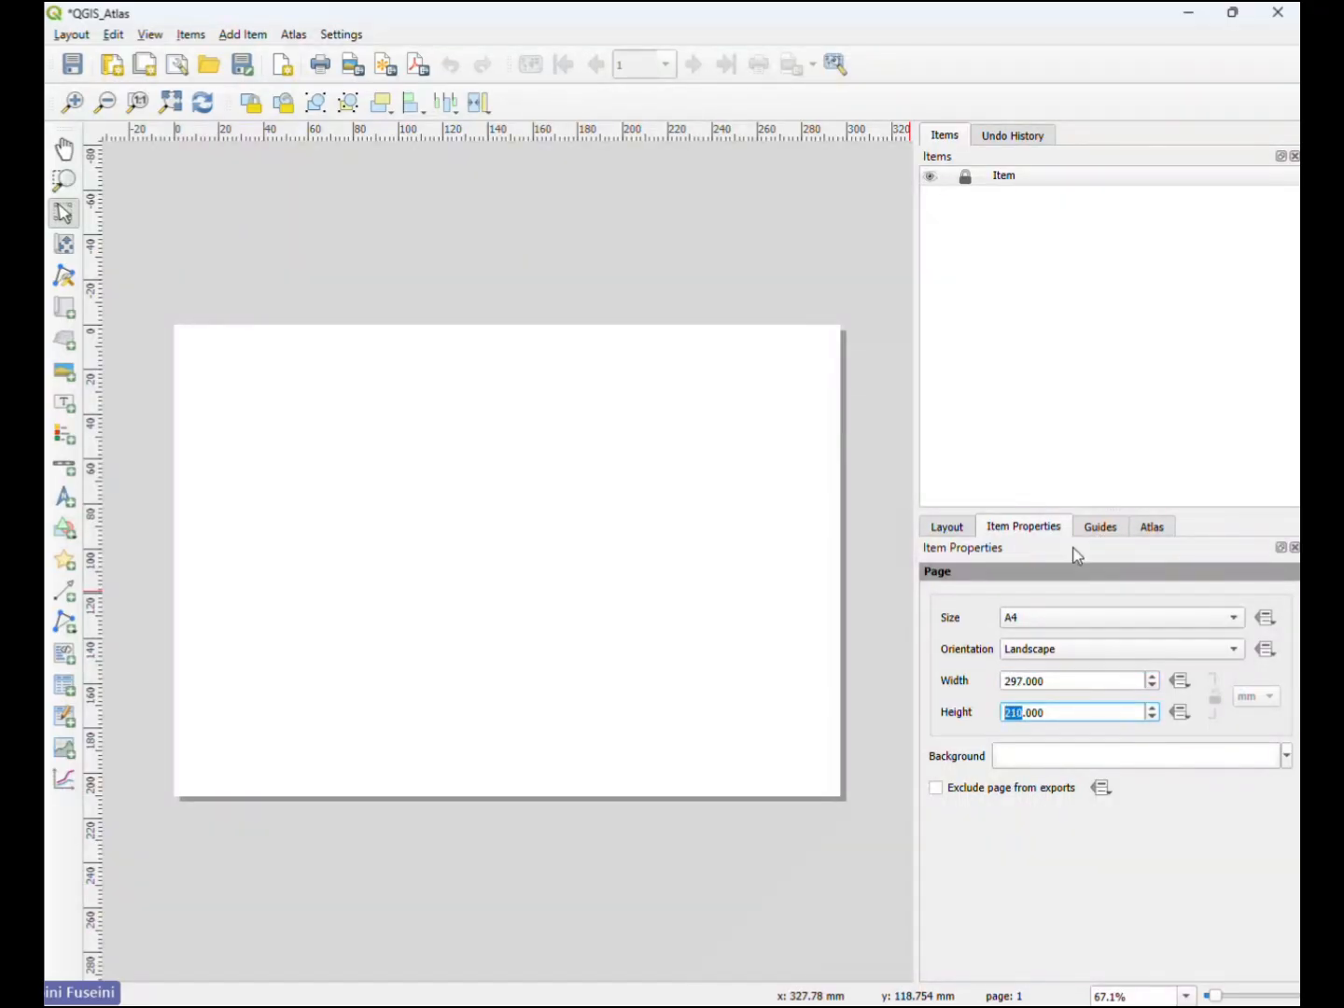
pyautogui.click(949, 528)
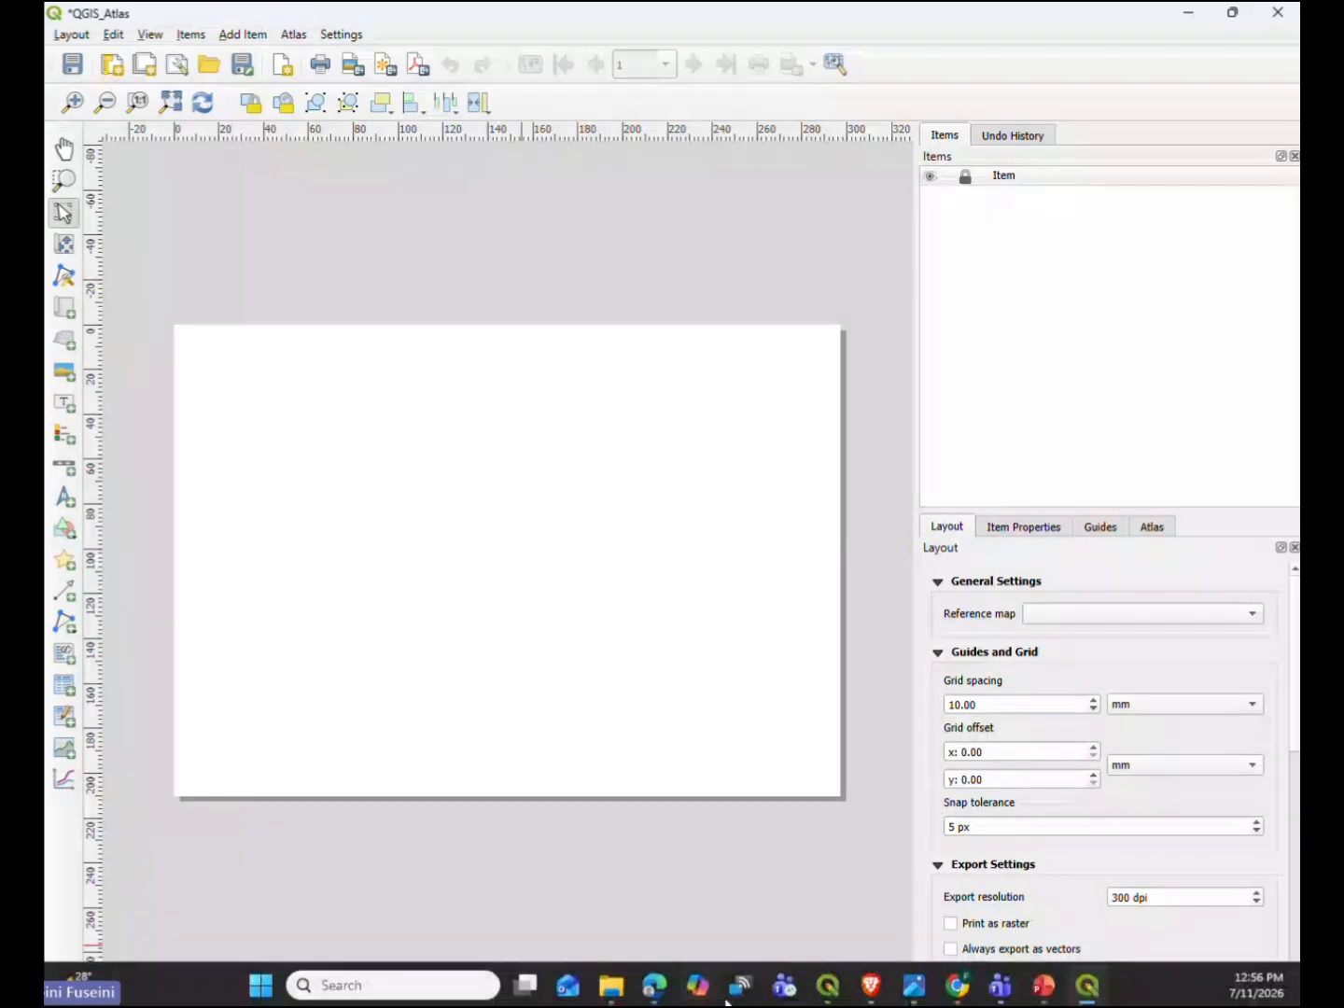
# - Switch to the main QGIS project window and enlarge the Layers panel by shrinking the Browser above it
pyautogui.moveTo(831, 990)
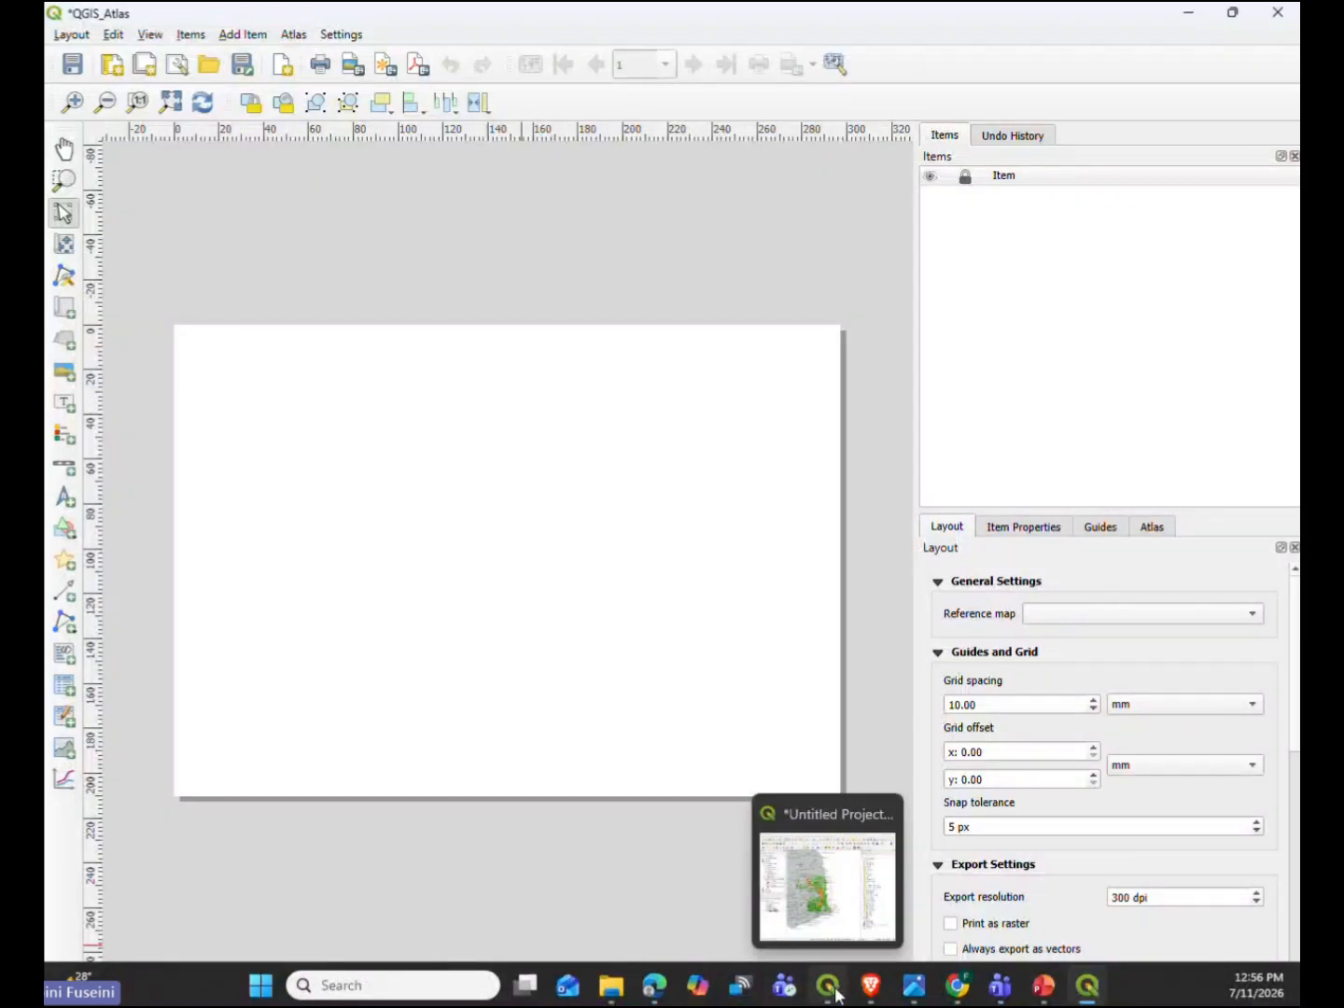
pyautogui.click(827, 898)
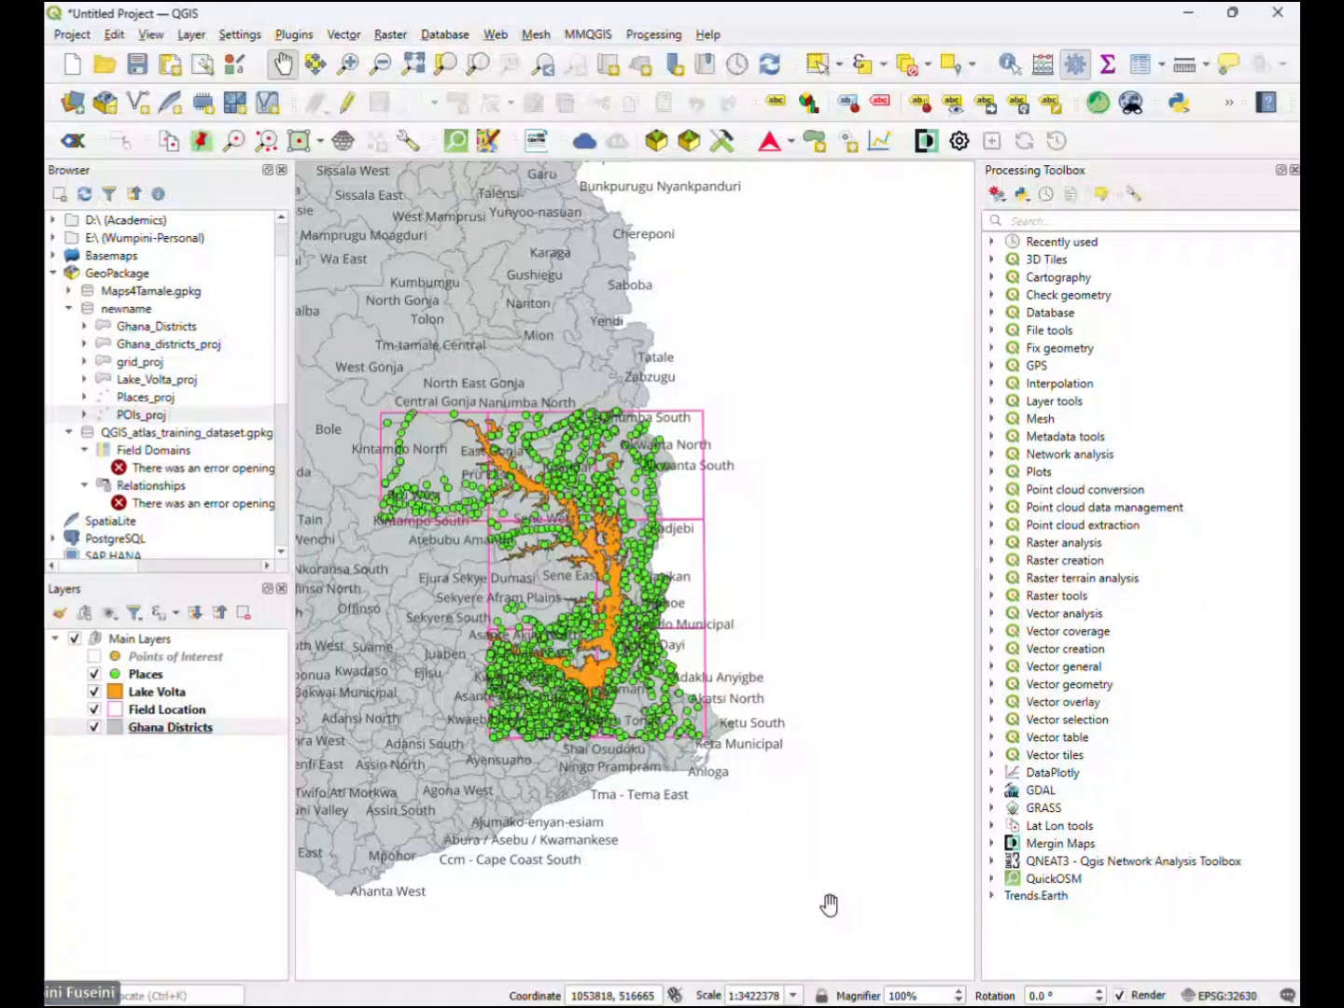
pyautogui.moveTo(156, 576); pyautogui.dragTo(167, 296)
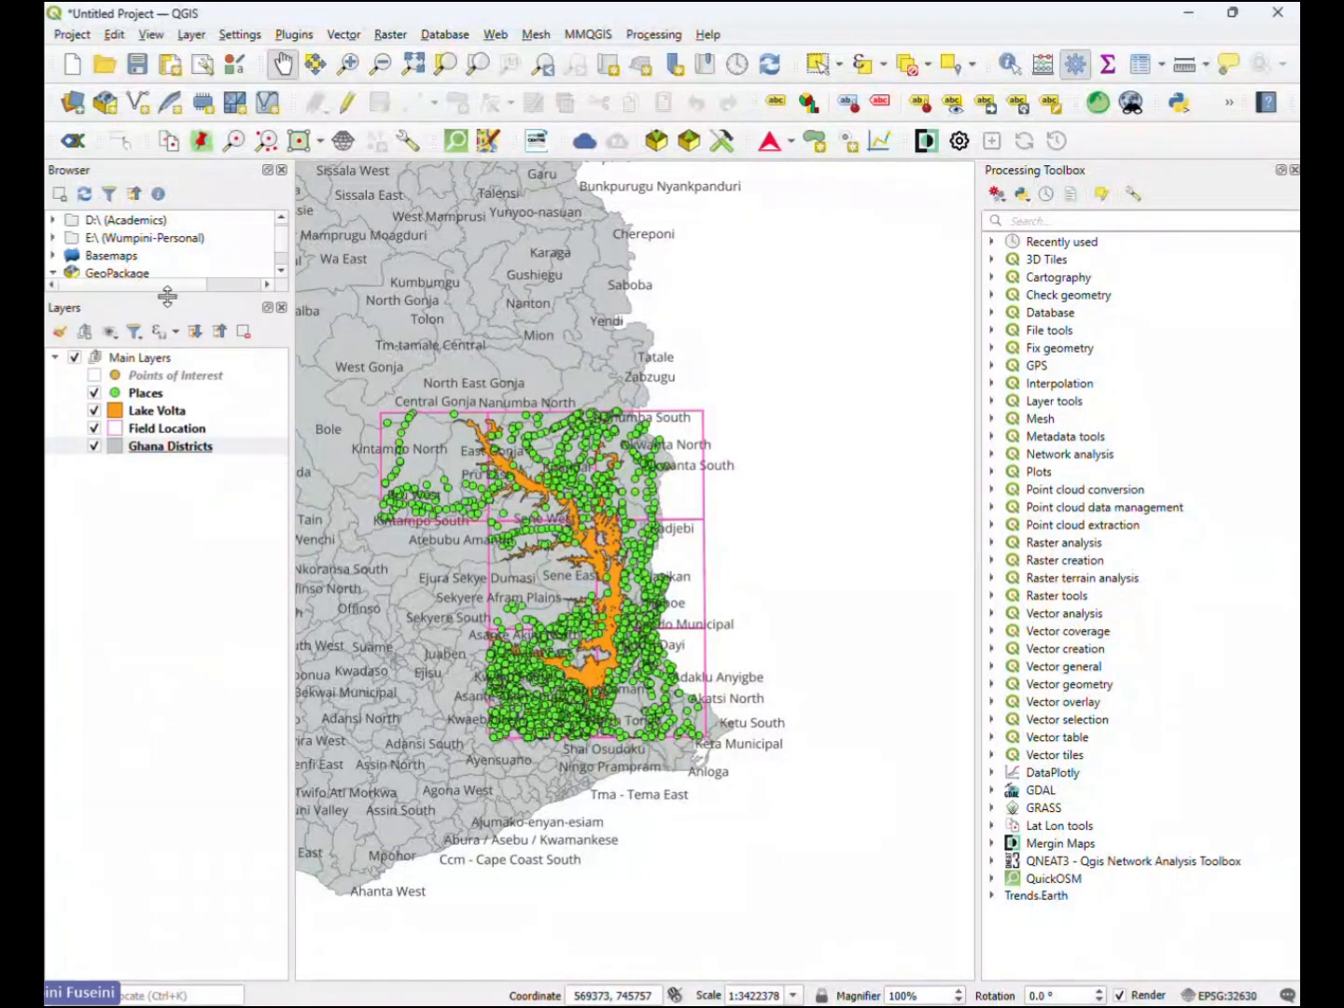
pyautogui.click(161, 599)
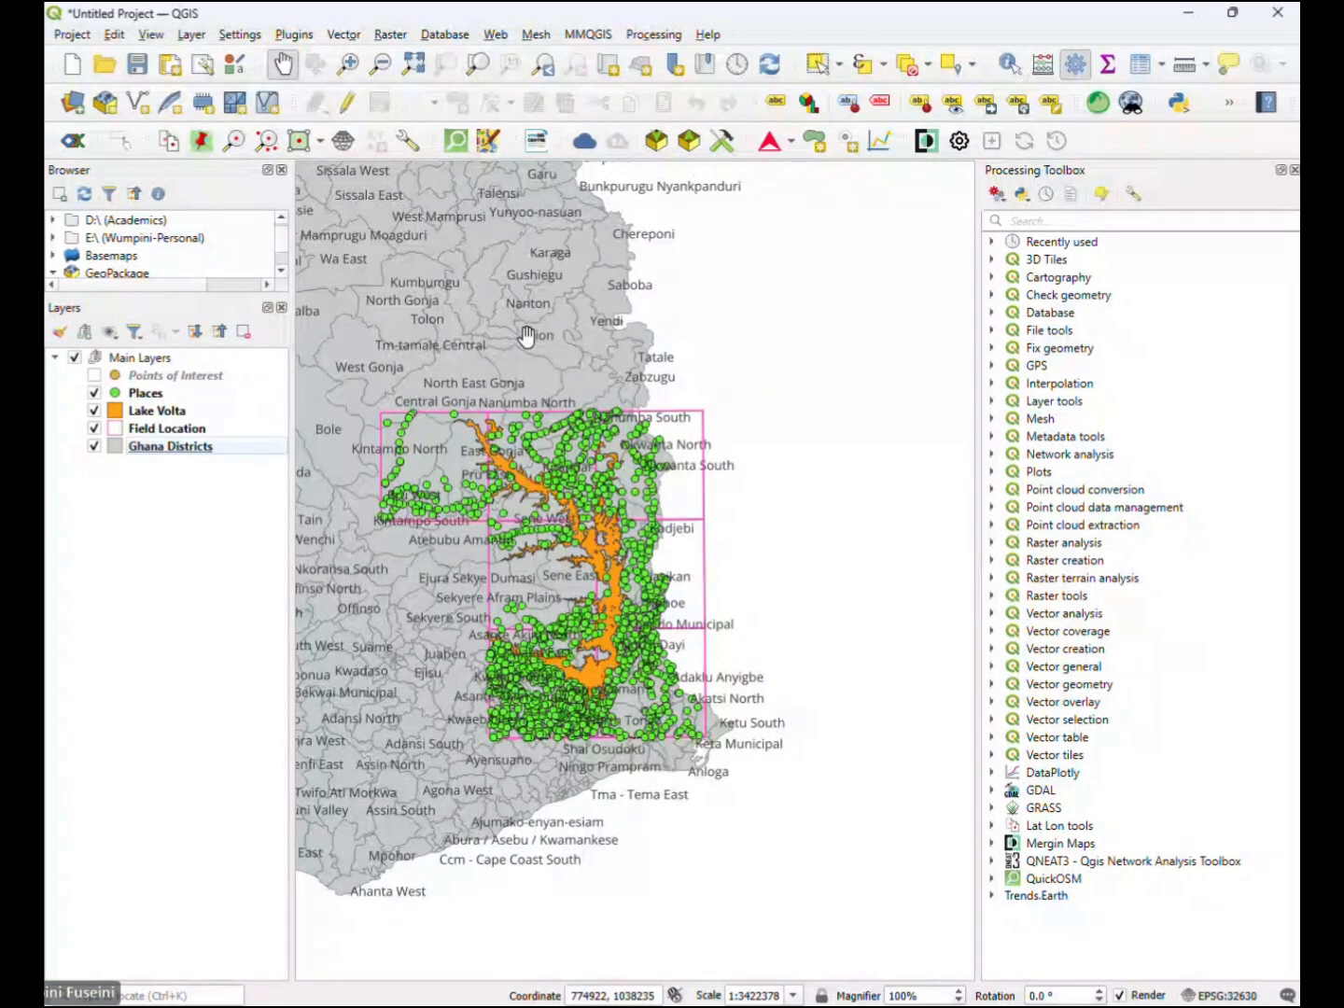
pyautogui.scroll(1, 526, 500)
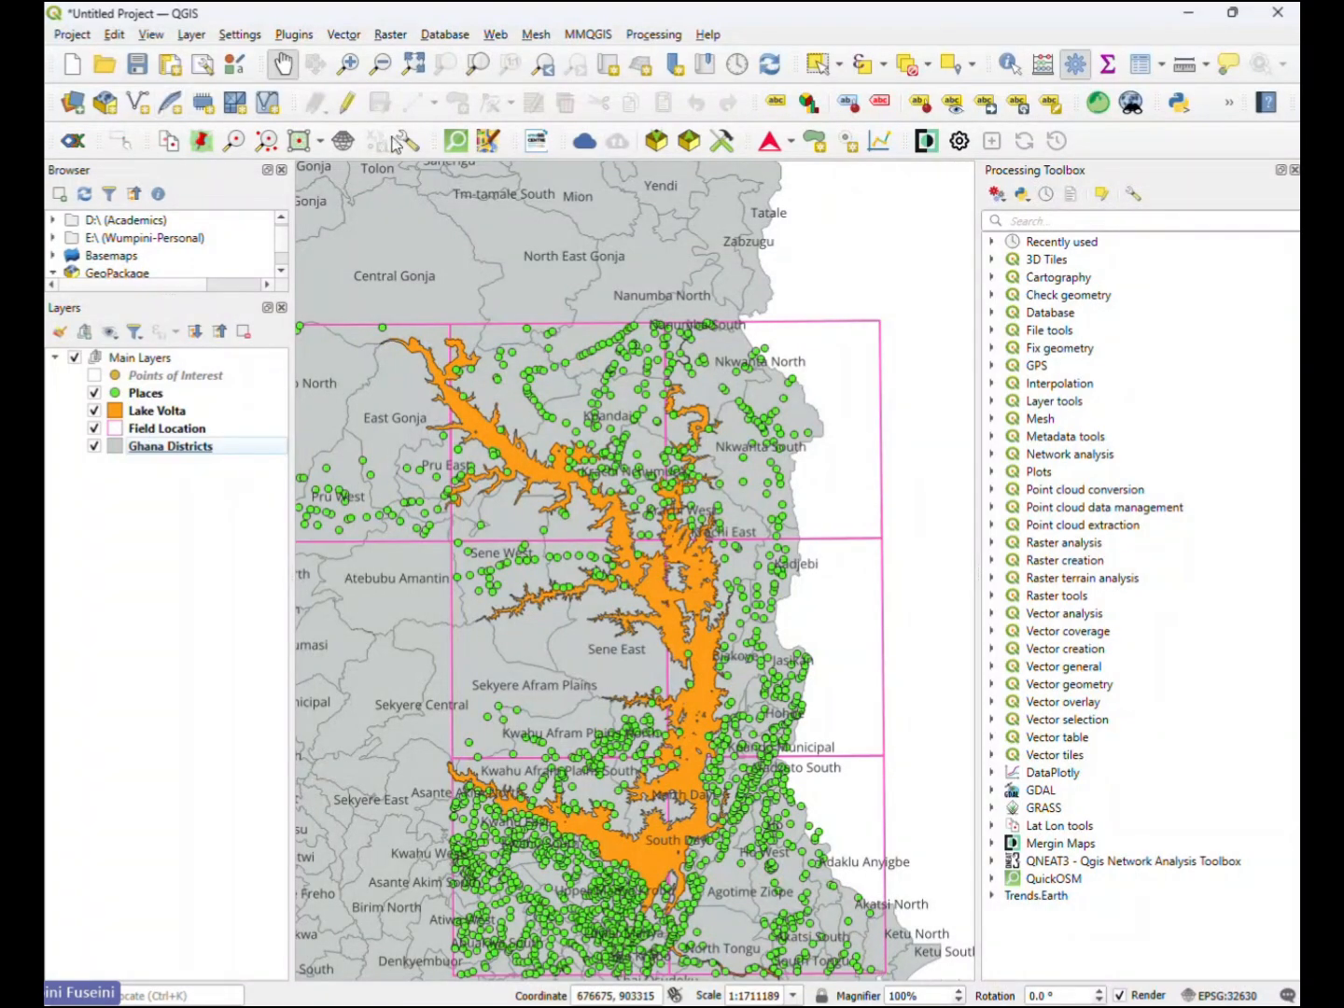
# - Browse the Esri Raster and Google basemaps in the Basemap Management plugin, and close it without loading any
pyautogui.click(306, 34)
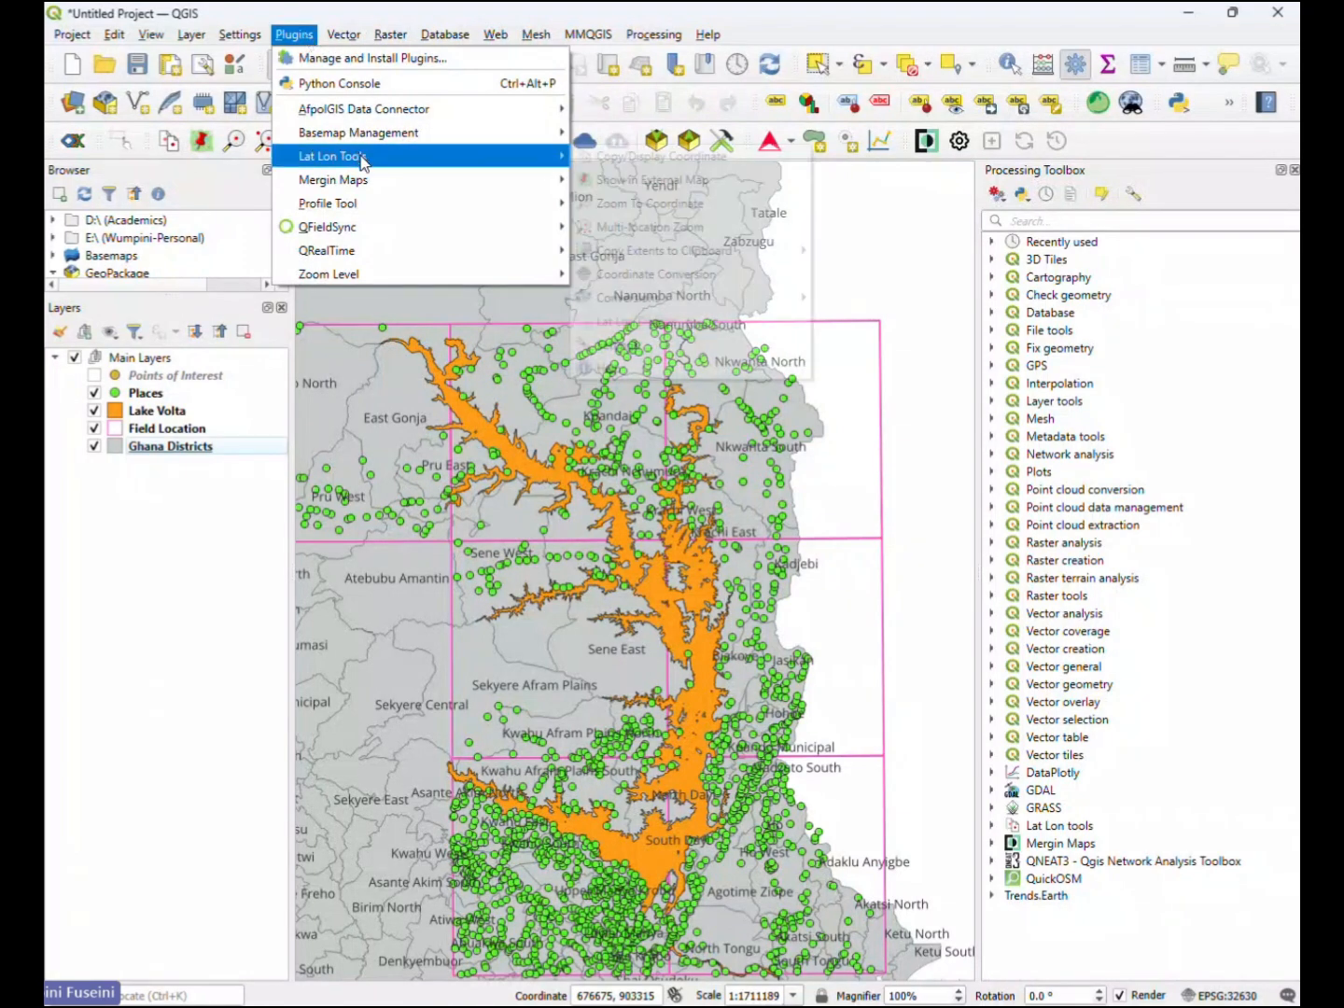
pyautogui.moveTo(366, 138)
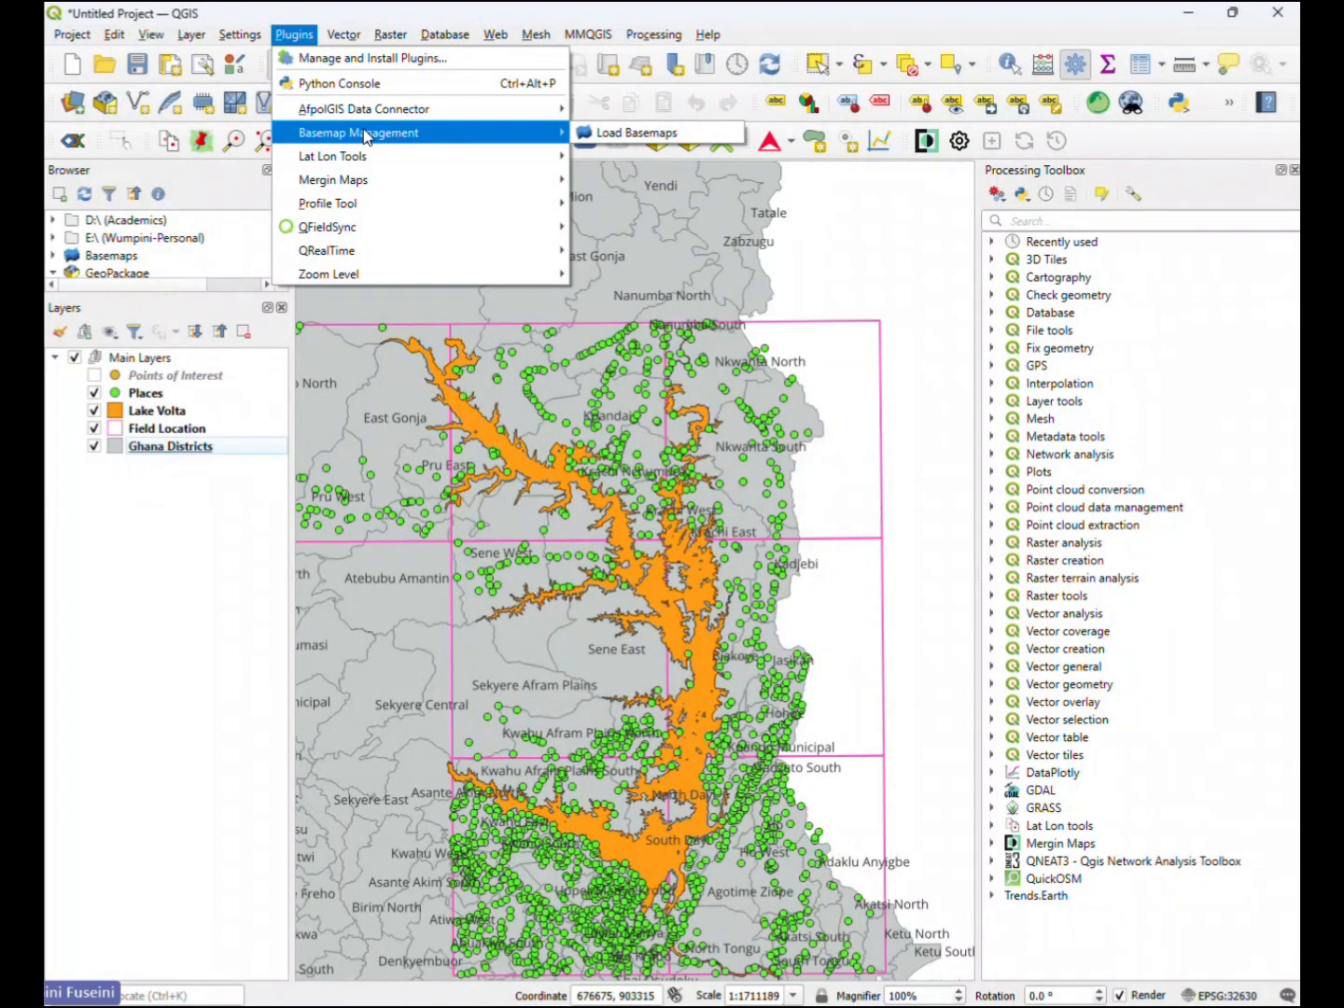
pyautogui.moveTo(525, 133)
pyautogui.click(627, 137)
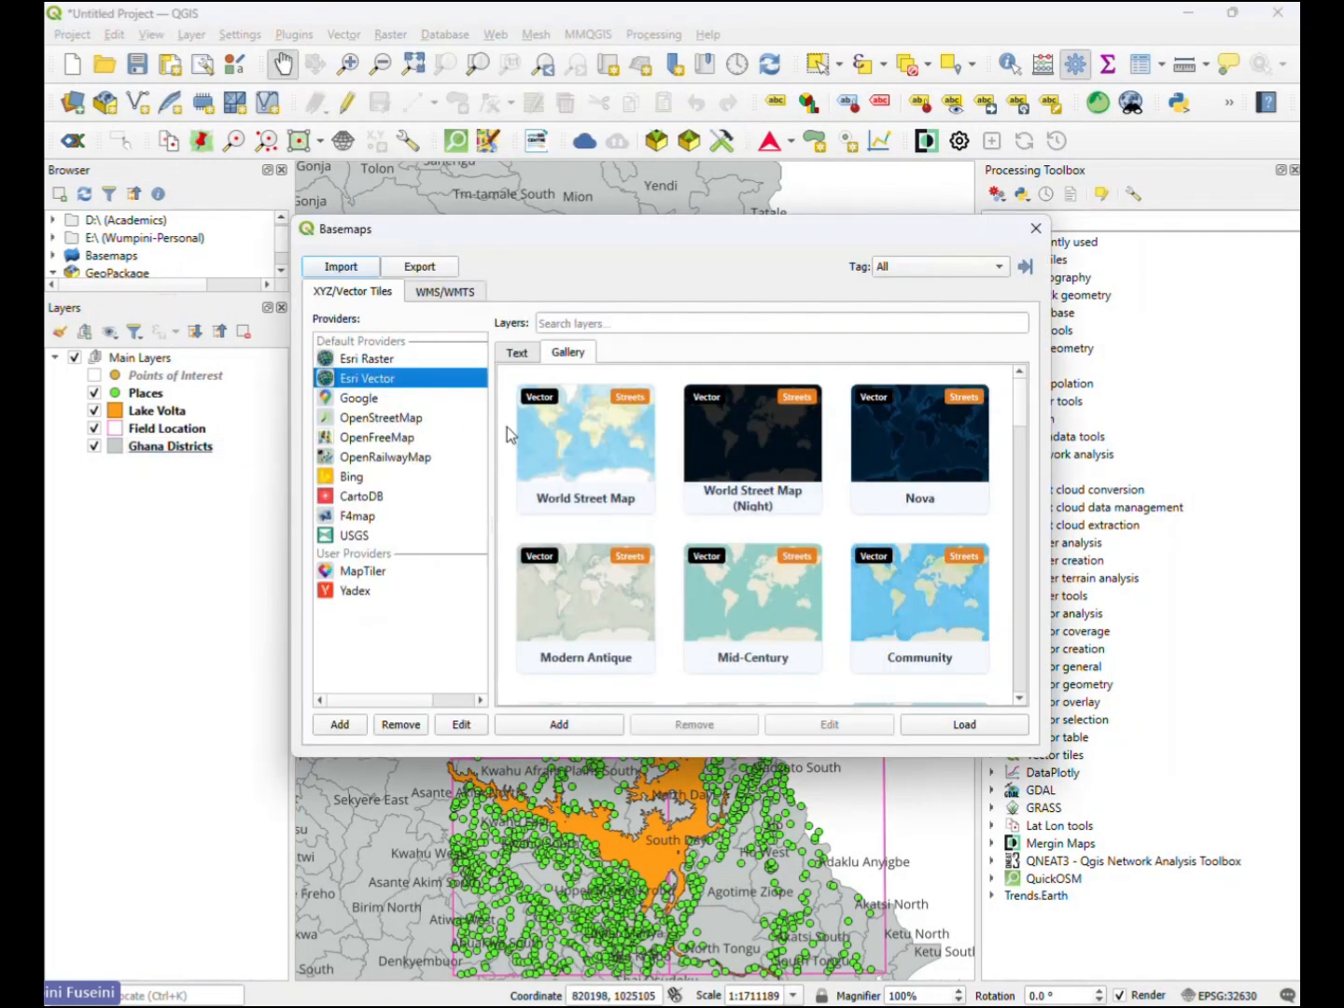
pyautogui.click(386, 361)
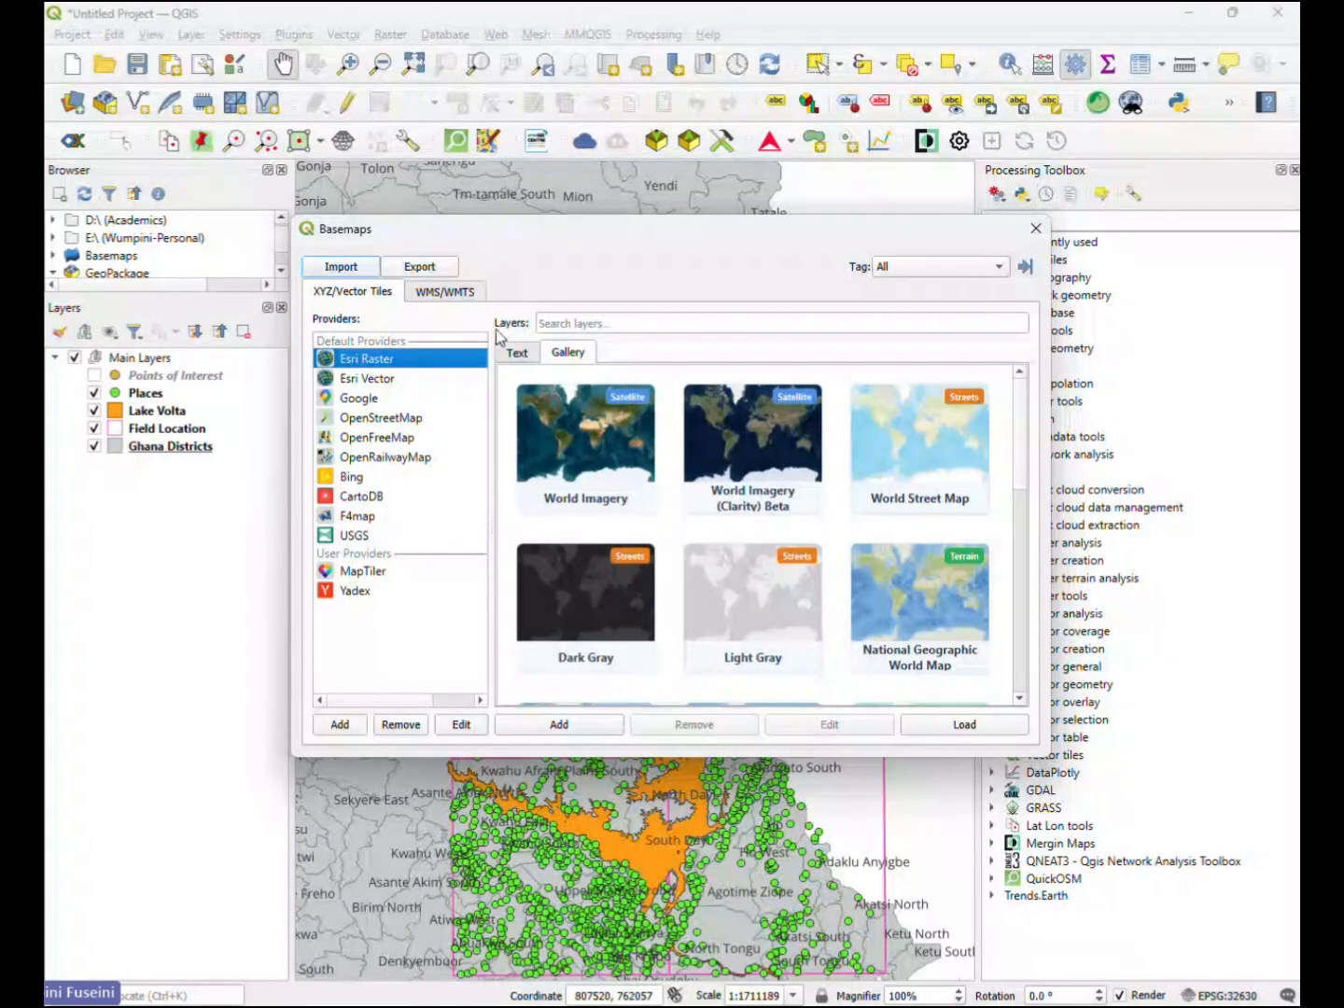
pyautogui.click(360, 399)
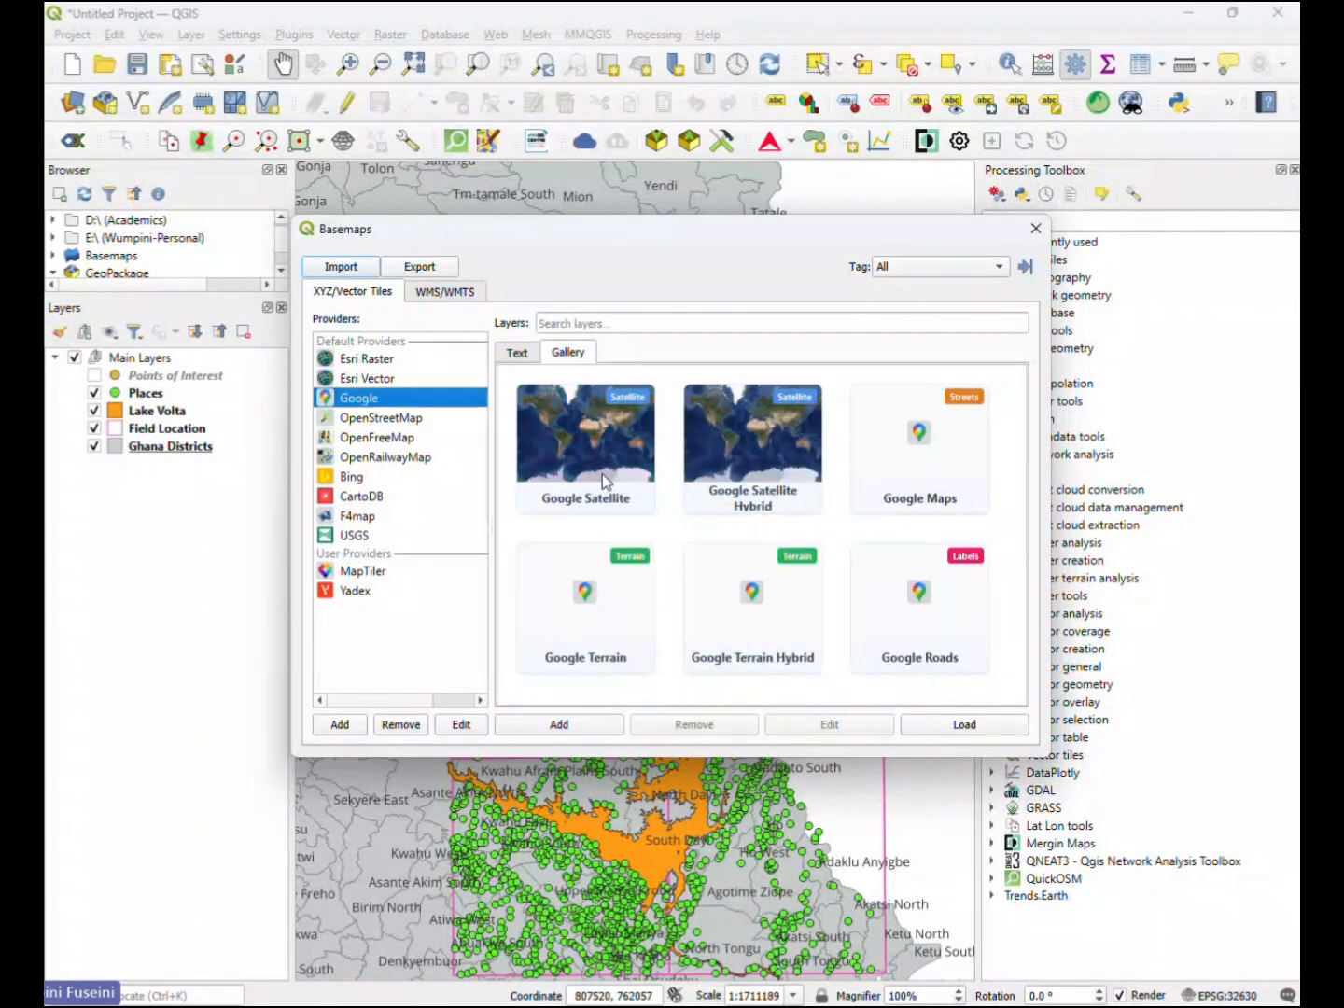
pyautogui.click(1038, 228)
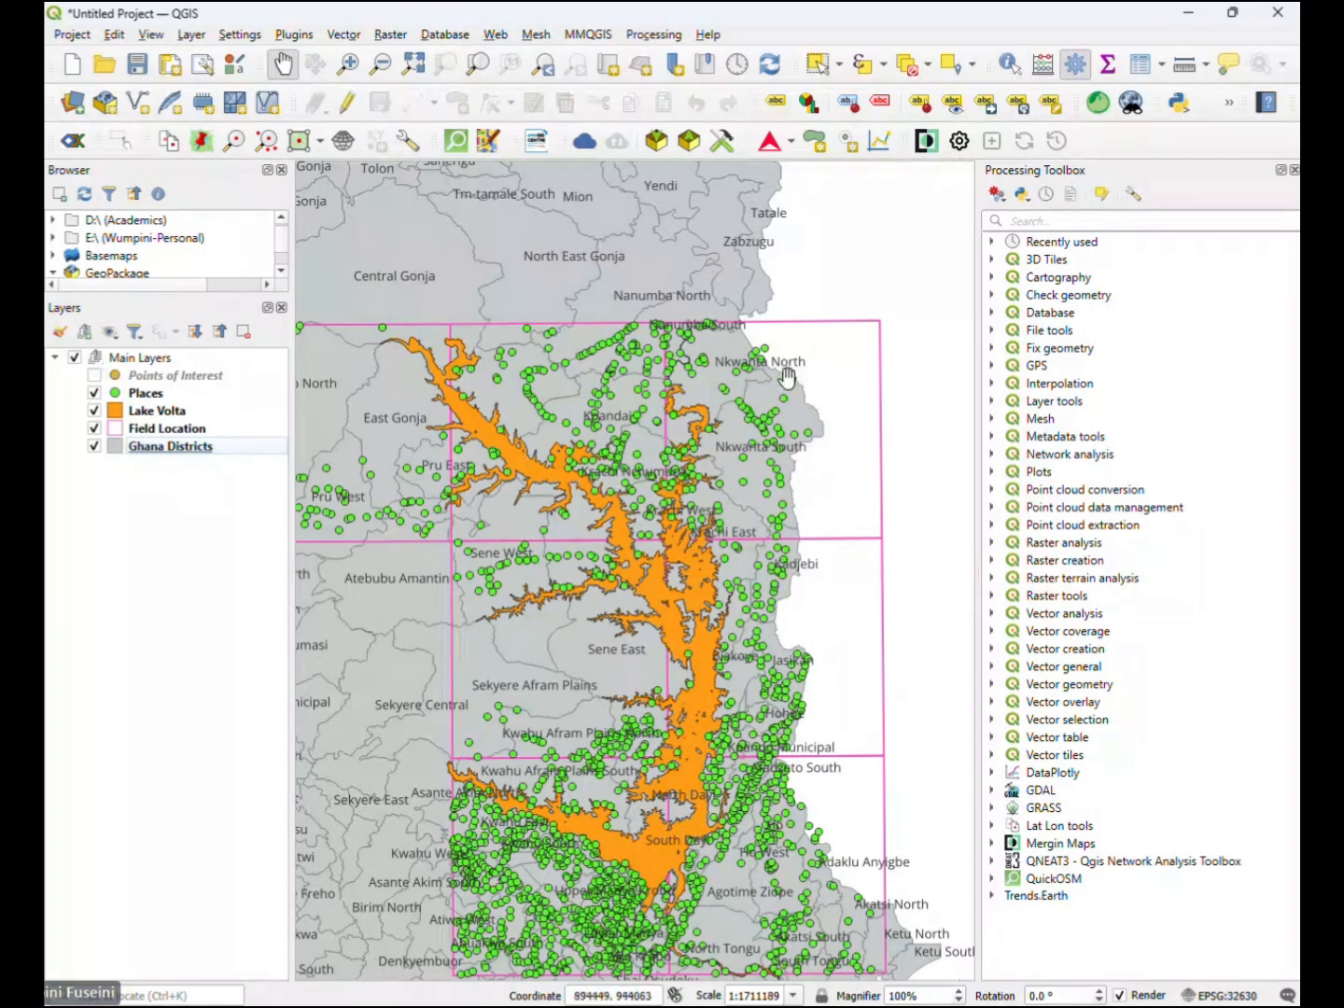
# - Turn on the Points of Interest layer in Main Layers and return to the QGIS_Atlas layout
pyautogui.click(96, 375)
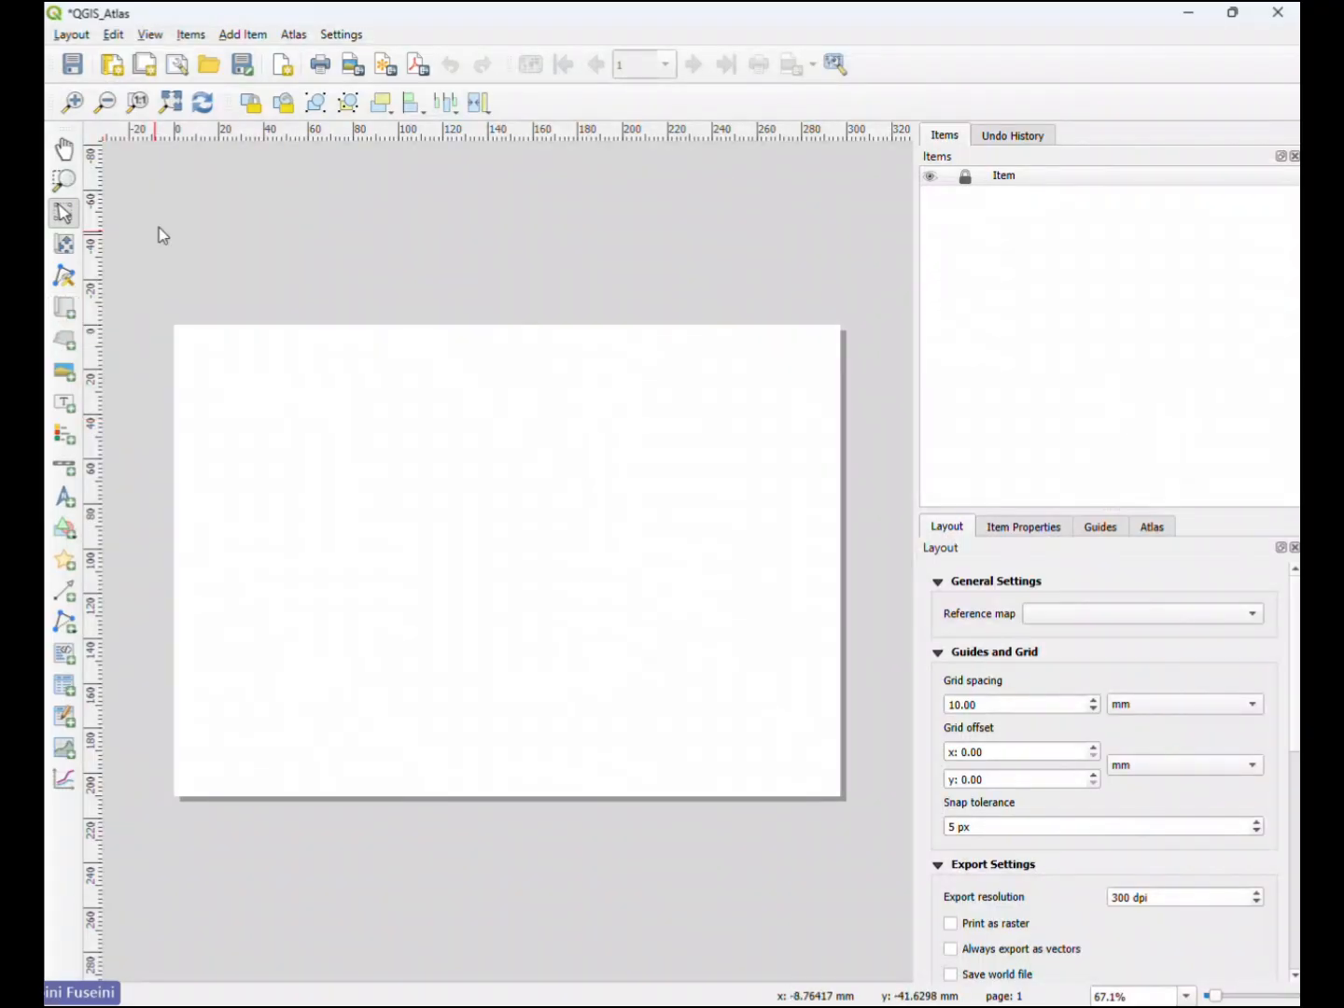
# - Add a map to the page's left part, about 159 mm wide and 141 mm high
pyautogui.click(226, 38)
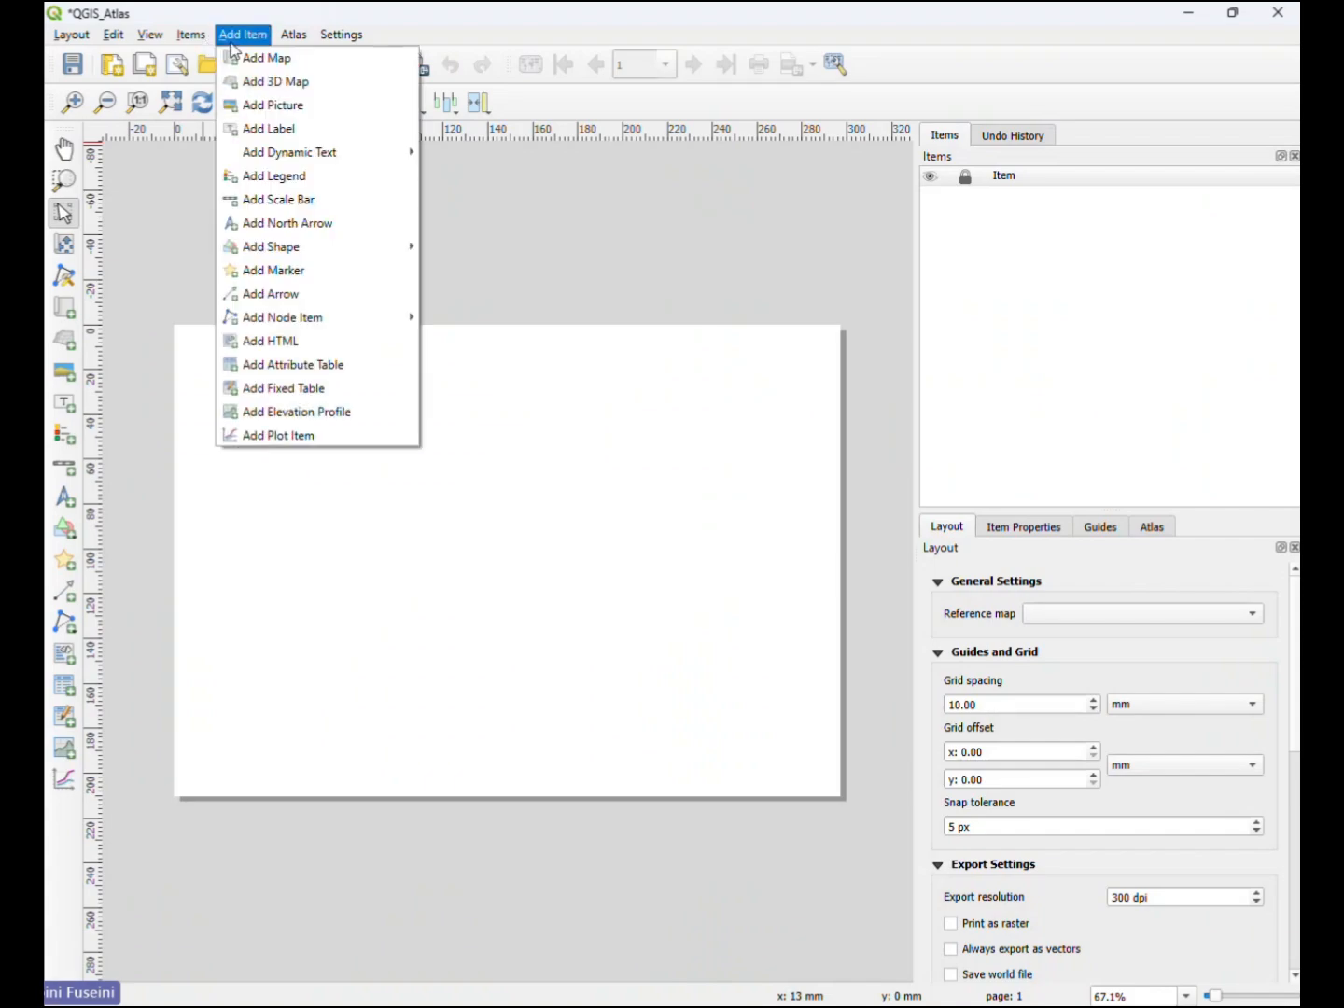
pyautogui.click(266, 57)
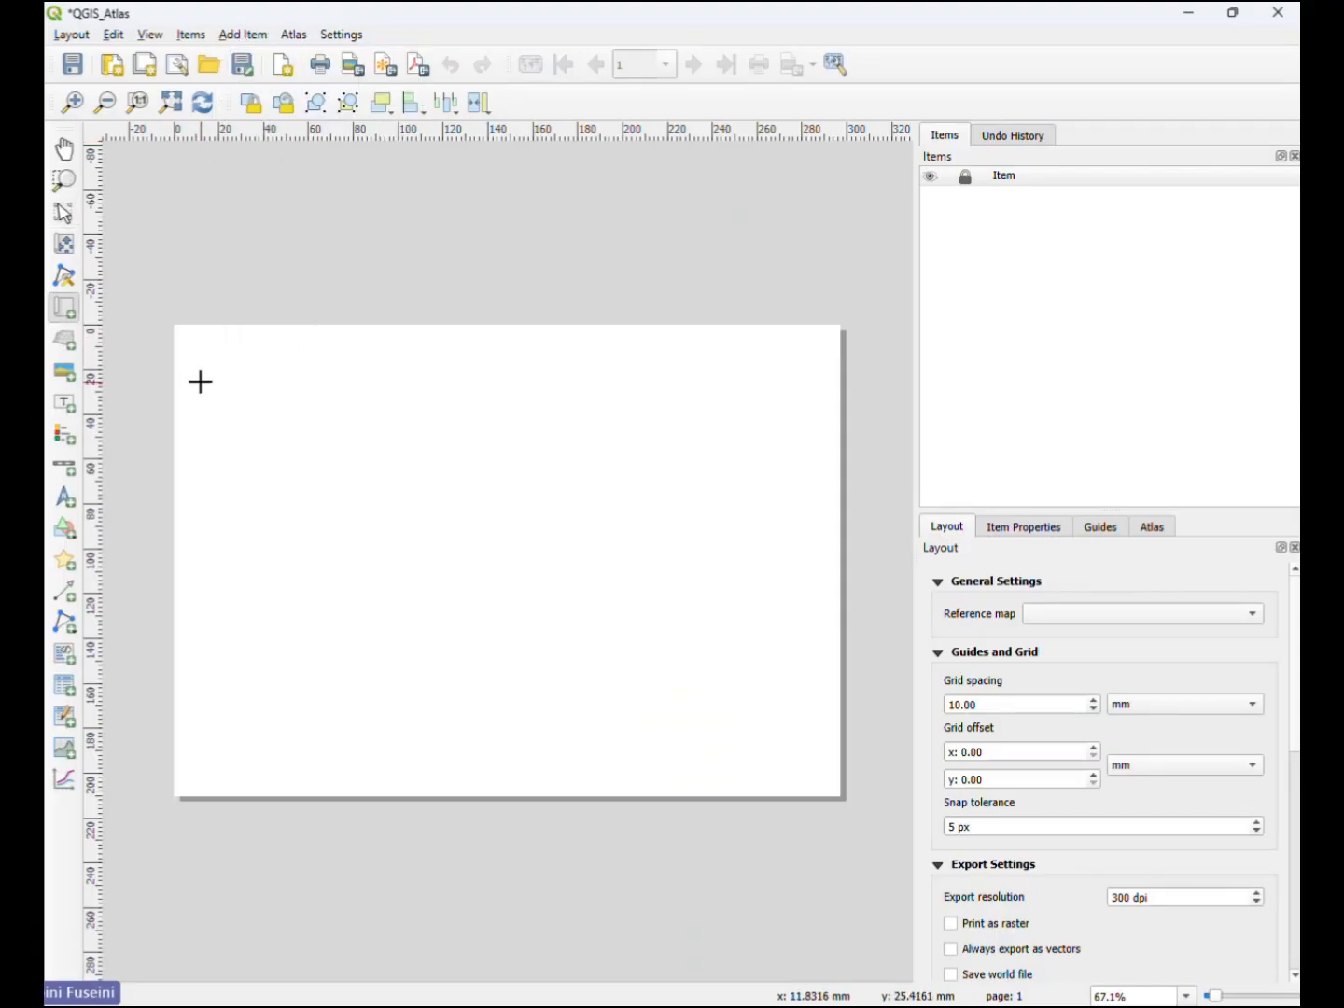
pyautogui.moveTo(197, 379); pyautogui.dragTo(552, 695)
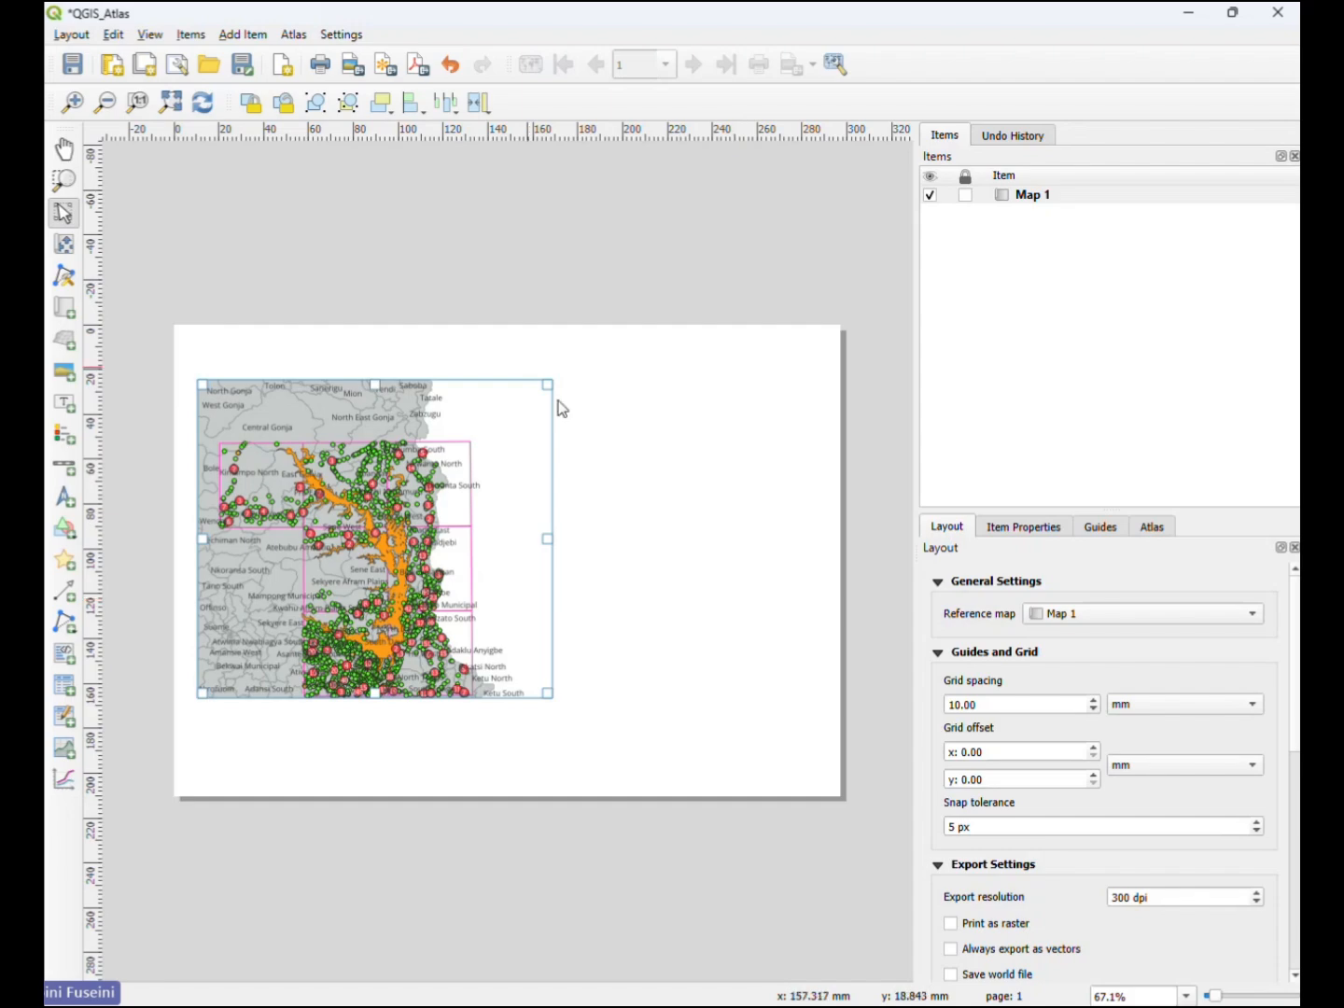
# - Try the map at nearly full page size, and settle it at about 167 by 142 mm in the page's upper-left area
pyautogui.moveTo(547, 694); pyautogui.dragTo(836, 792)
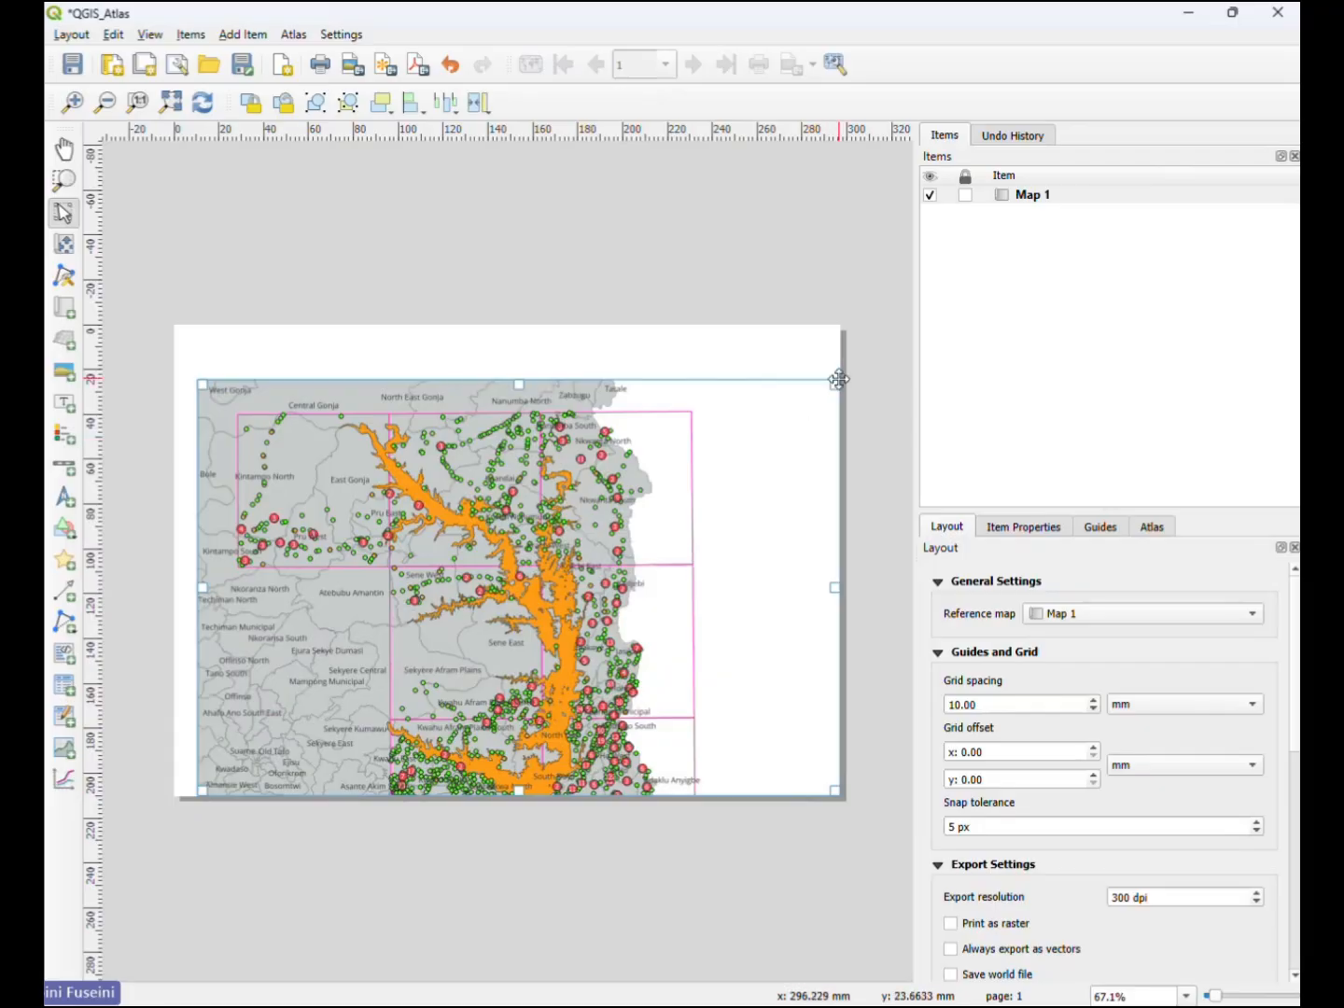
pyautogui.moveTo(836, 382); pyautogui.dragTo(842, 327)
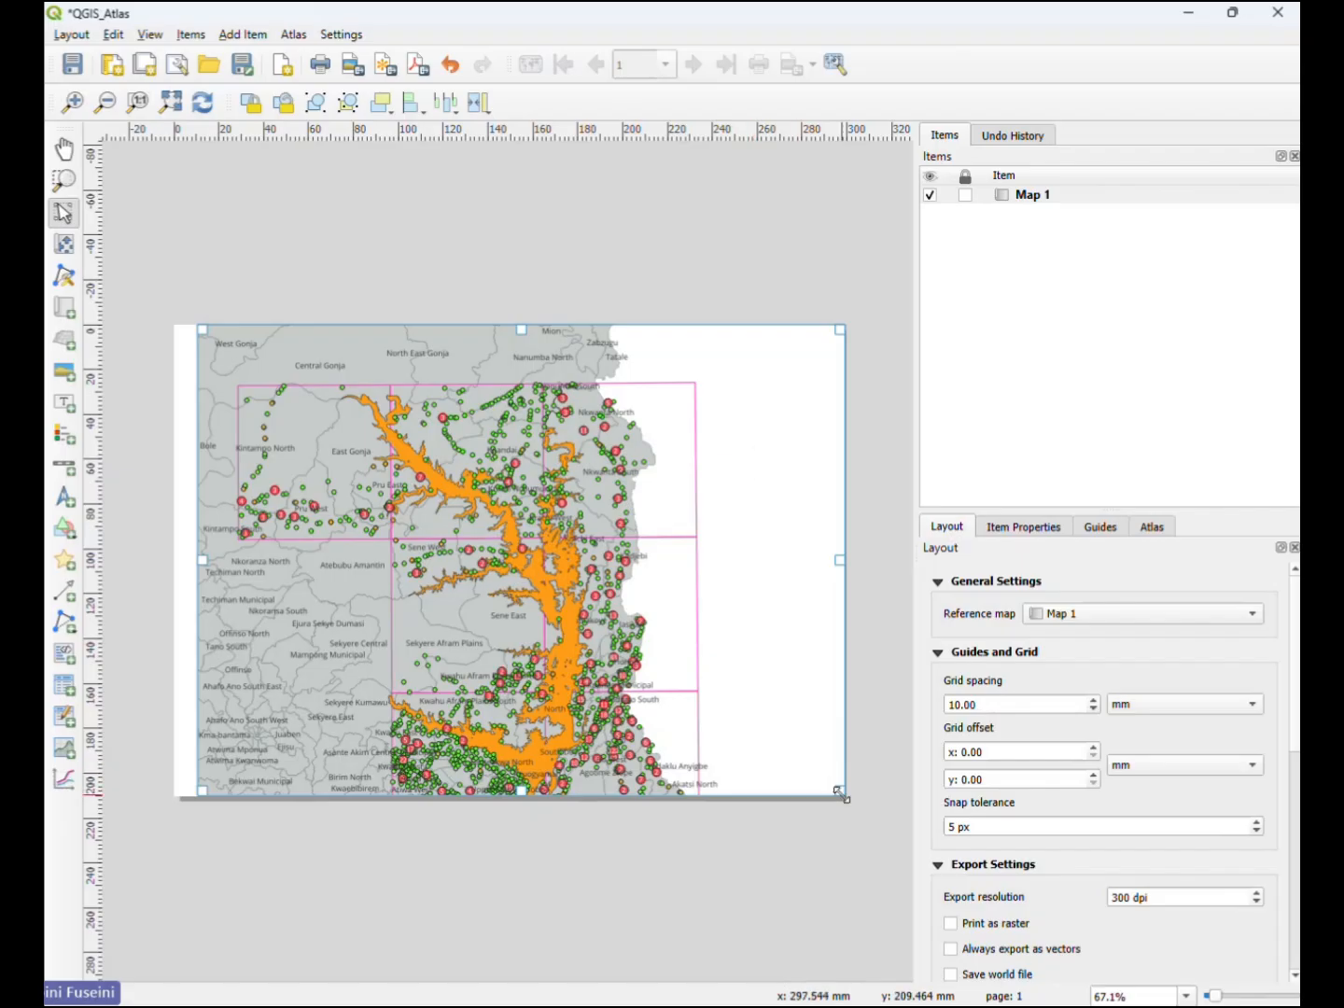
pyautogui.moveTo(839, 793); pyautogui.dragTo(568, 640)
pyautogui.moveTo(396, 385)
pyautogui.mouseDown()
pyautogui.moveTo(404, 454)
pyautogui.moveTo(379, 425)
pyautogui.moveTo(390, 417)
pyautogui.mouseUp()
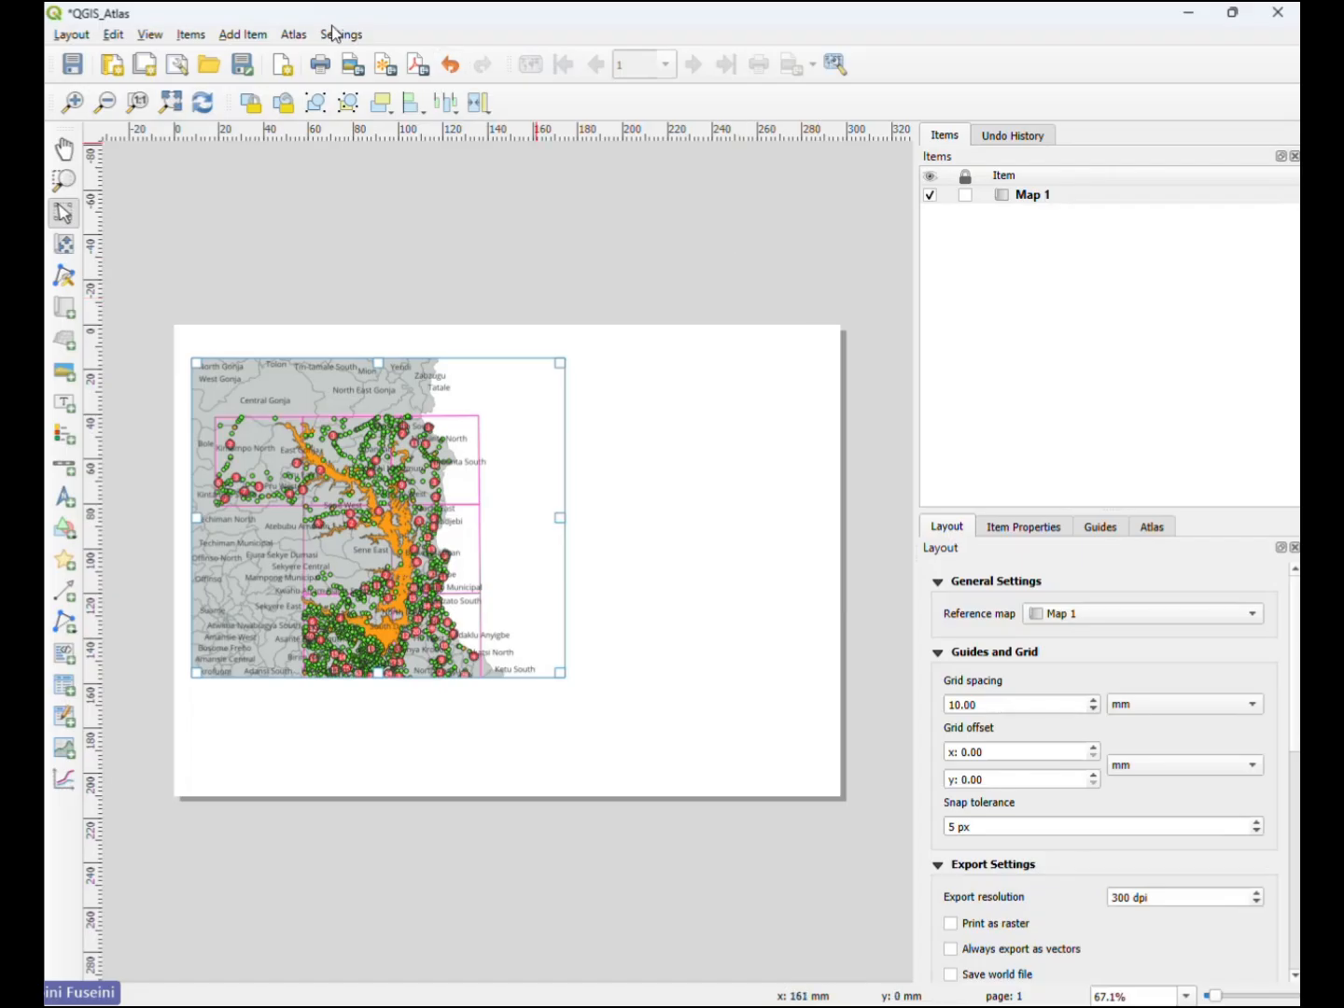
# - Check that the Atlas panel is enabled for the layout and display its settings
pyautogui.click(286, 38)
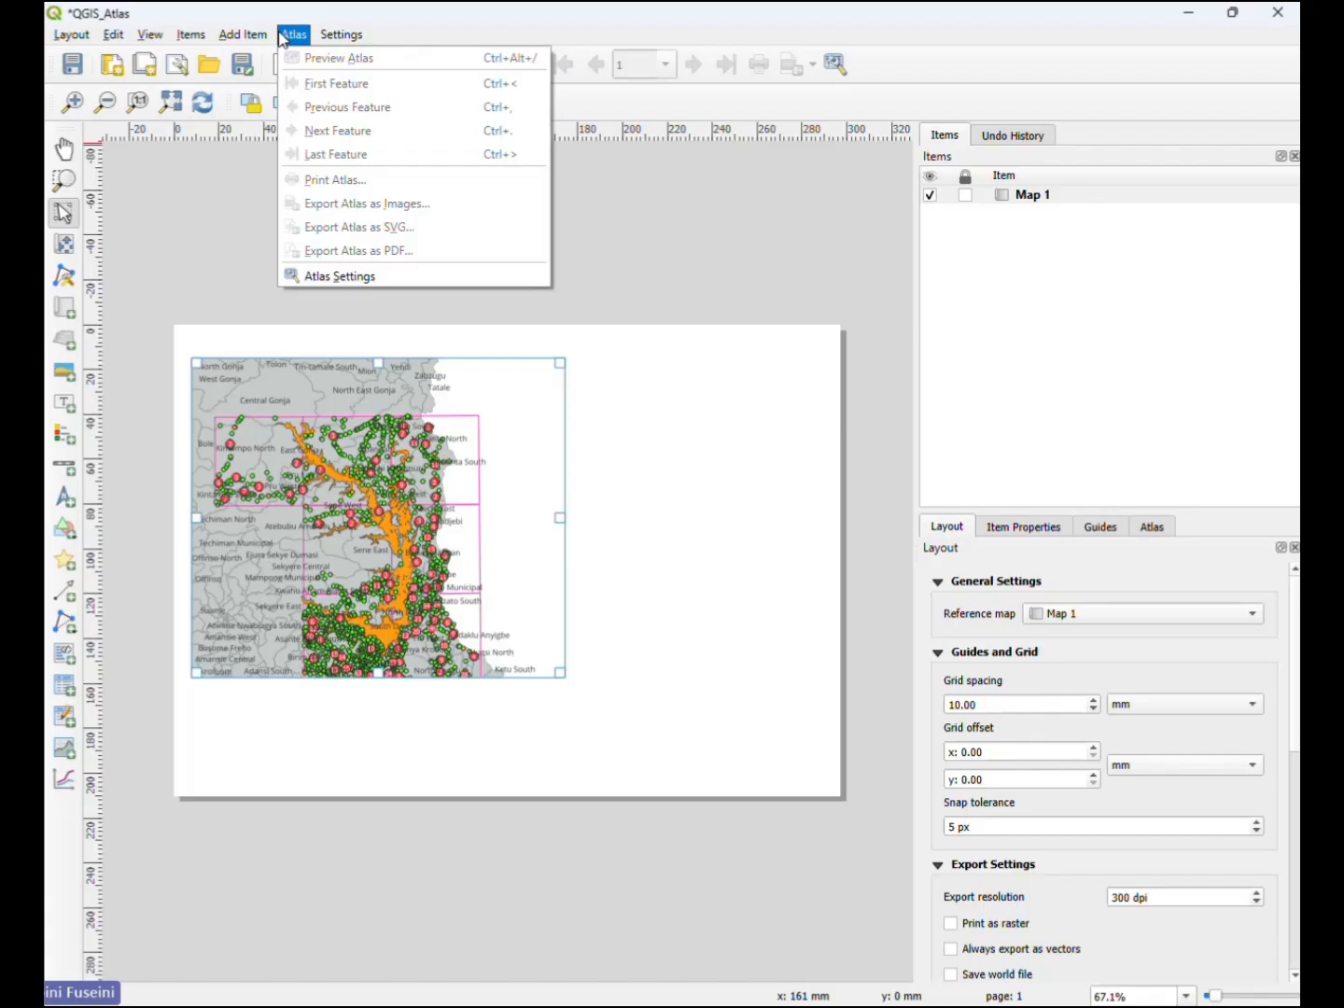
pyautogui.click(353, 32)
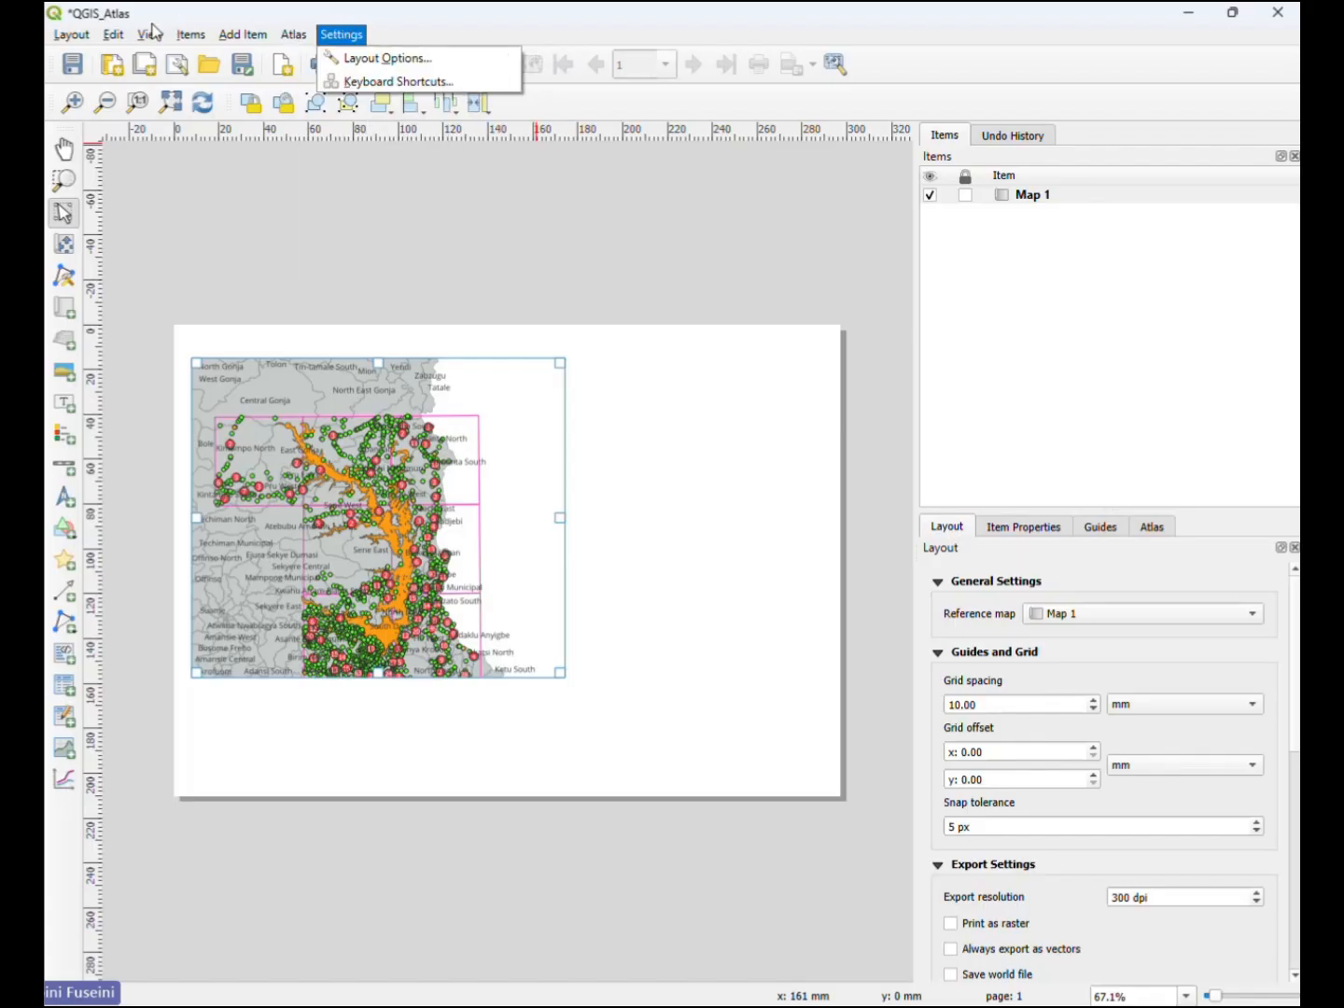
pyautogui.moveTo(153, 34)
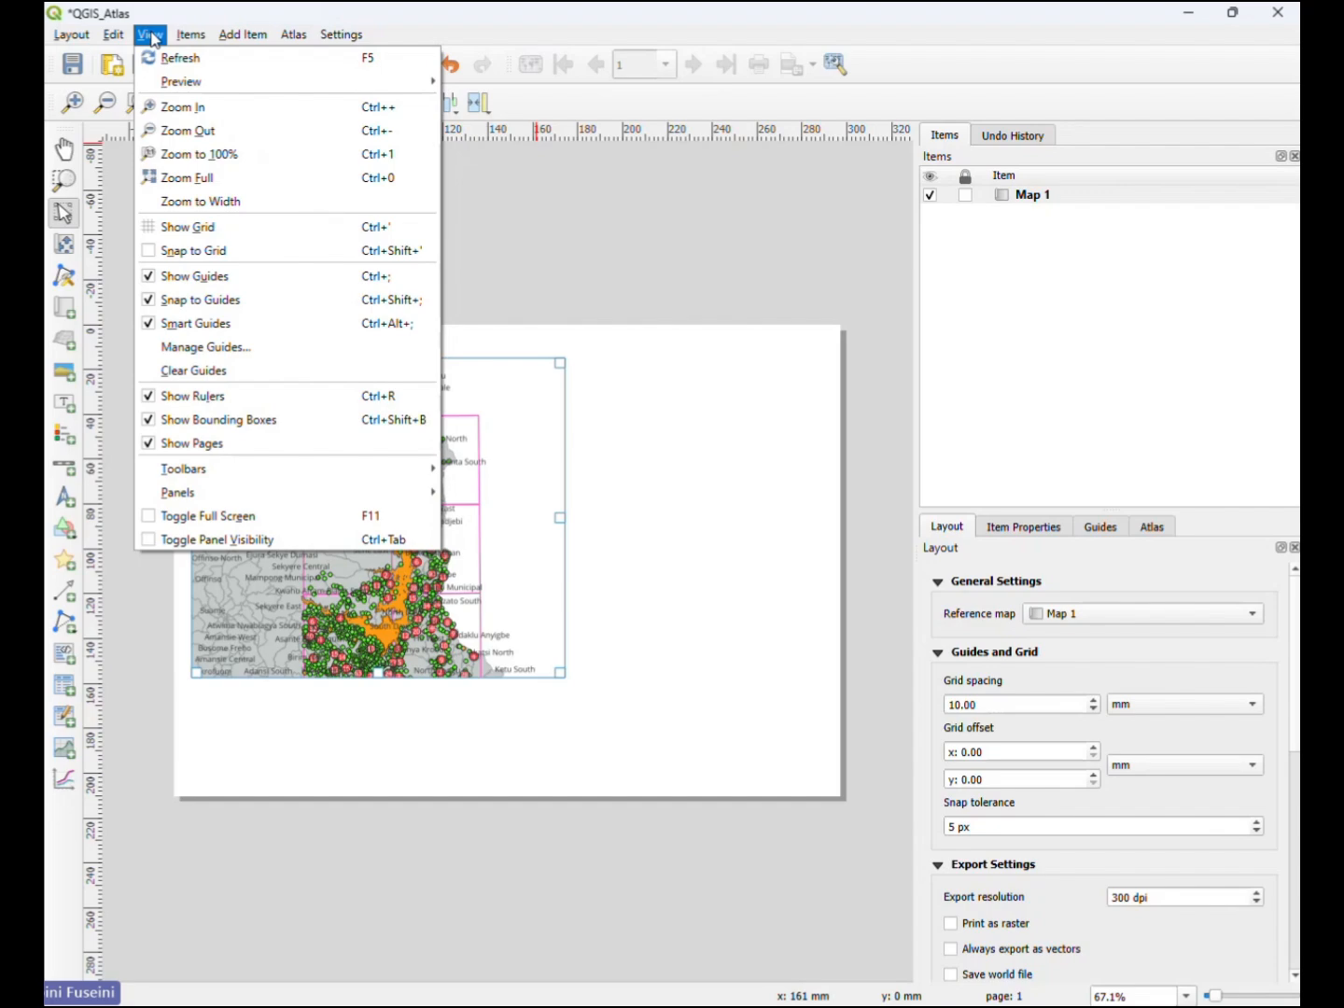
pyautogui.moveTo(289, 501)
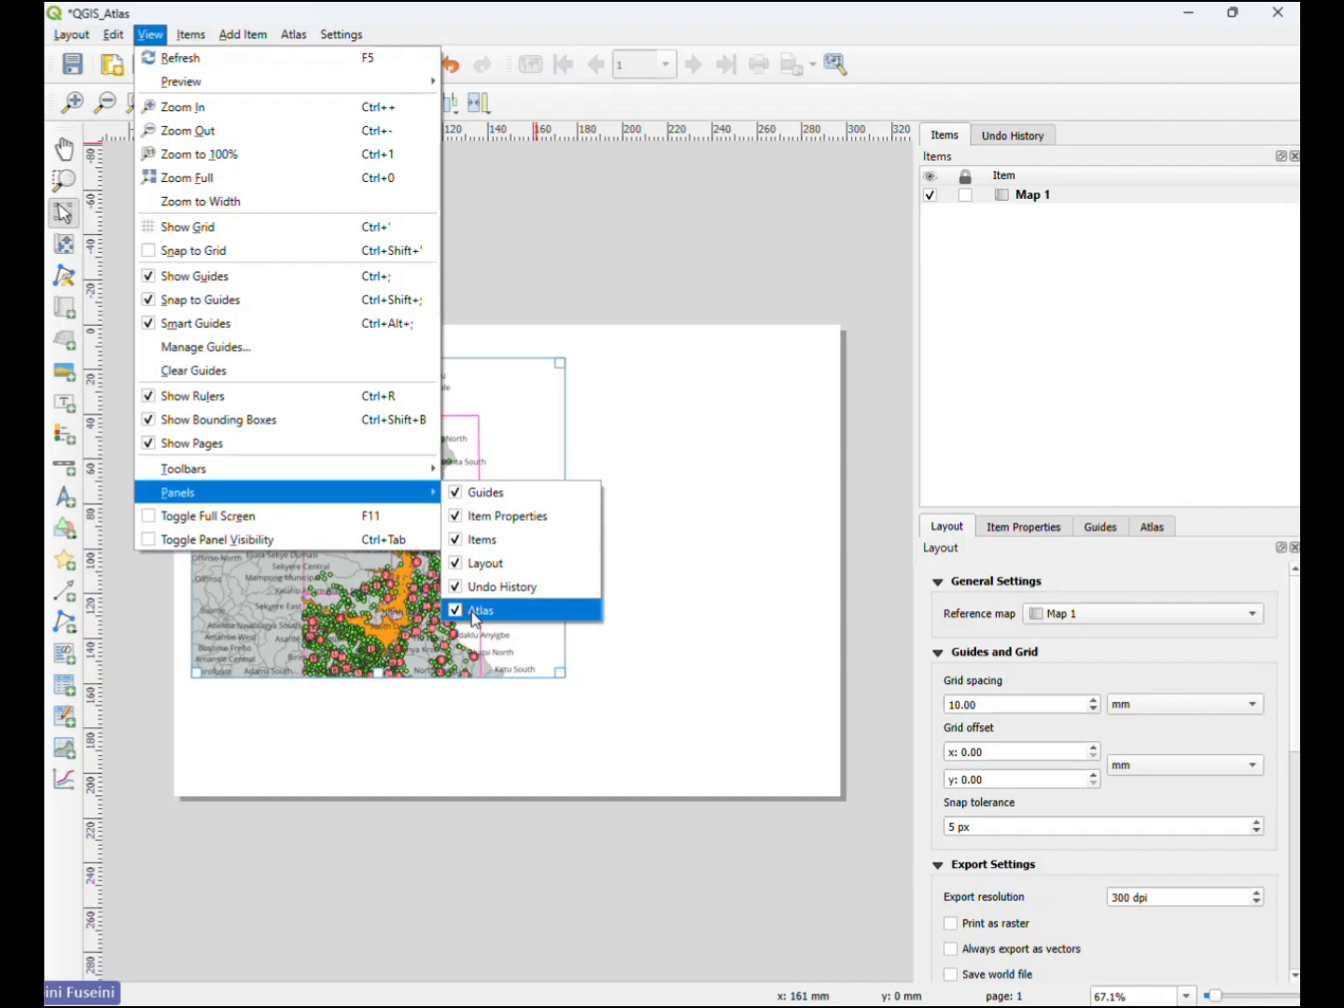
pyautogui.click(563, 257)
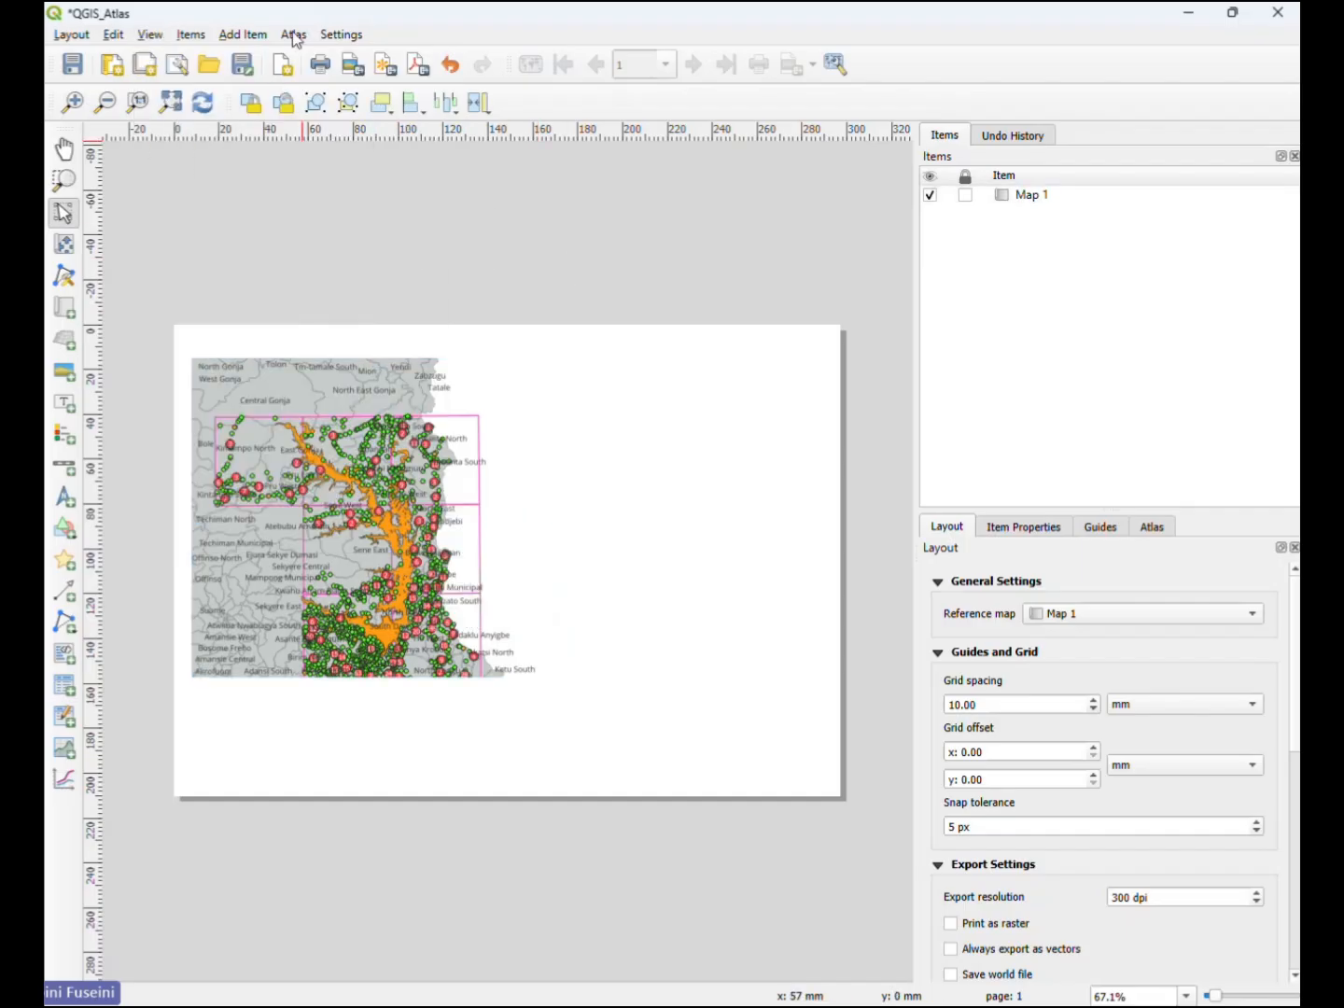
pyautogui.click(1155, 529)
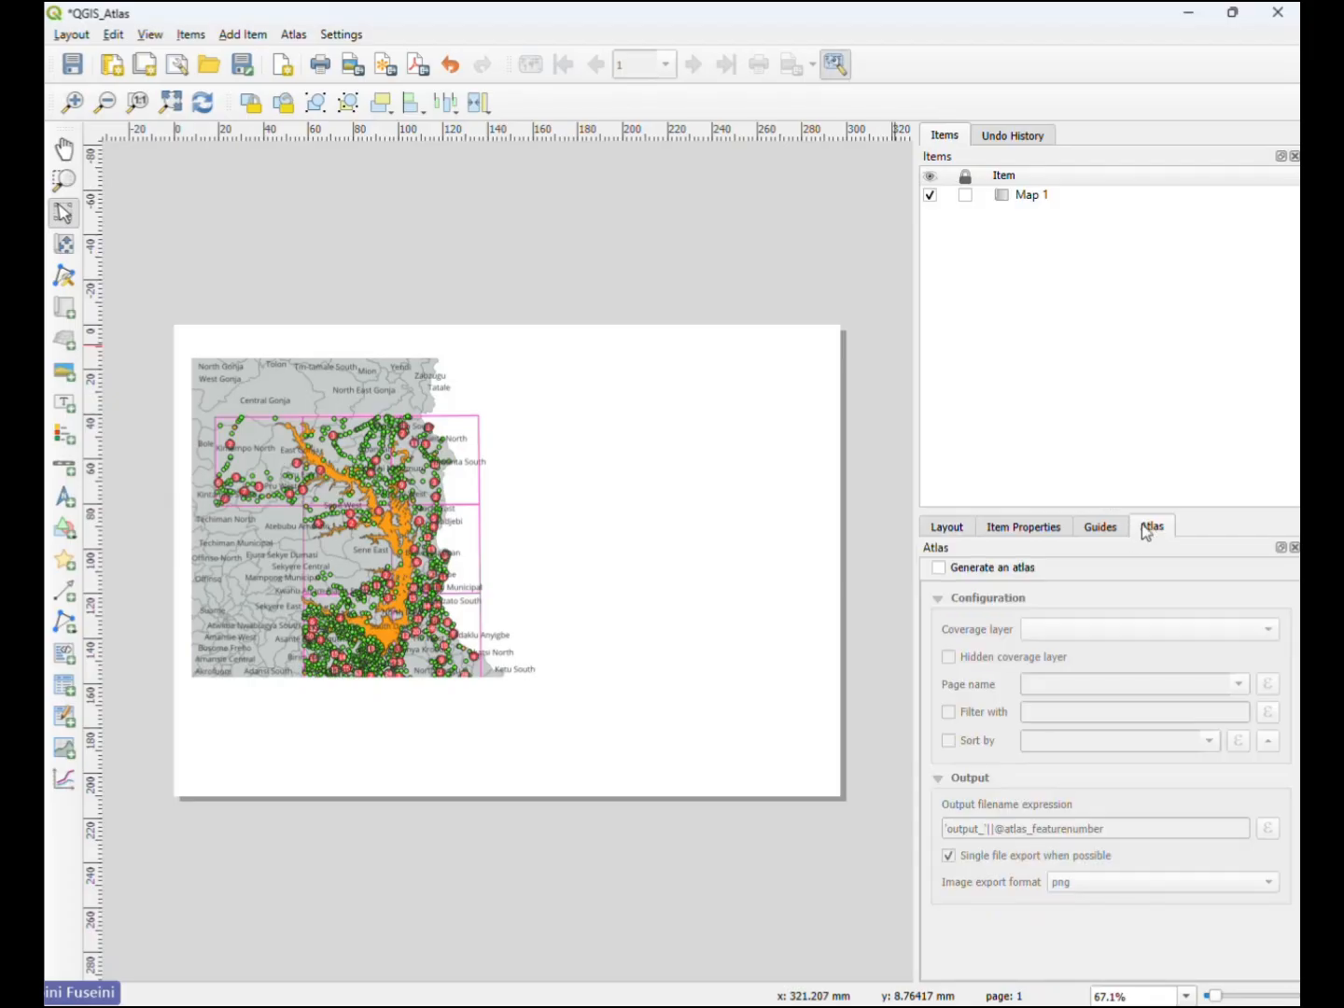
# - Enable atlas generation for the layout and use Field Location as the coverage layer
pyautogui.click(439, 493)
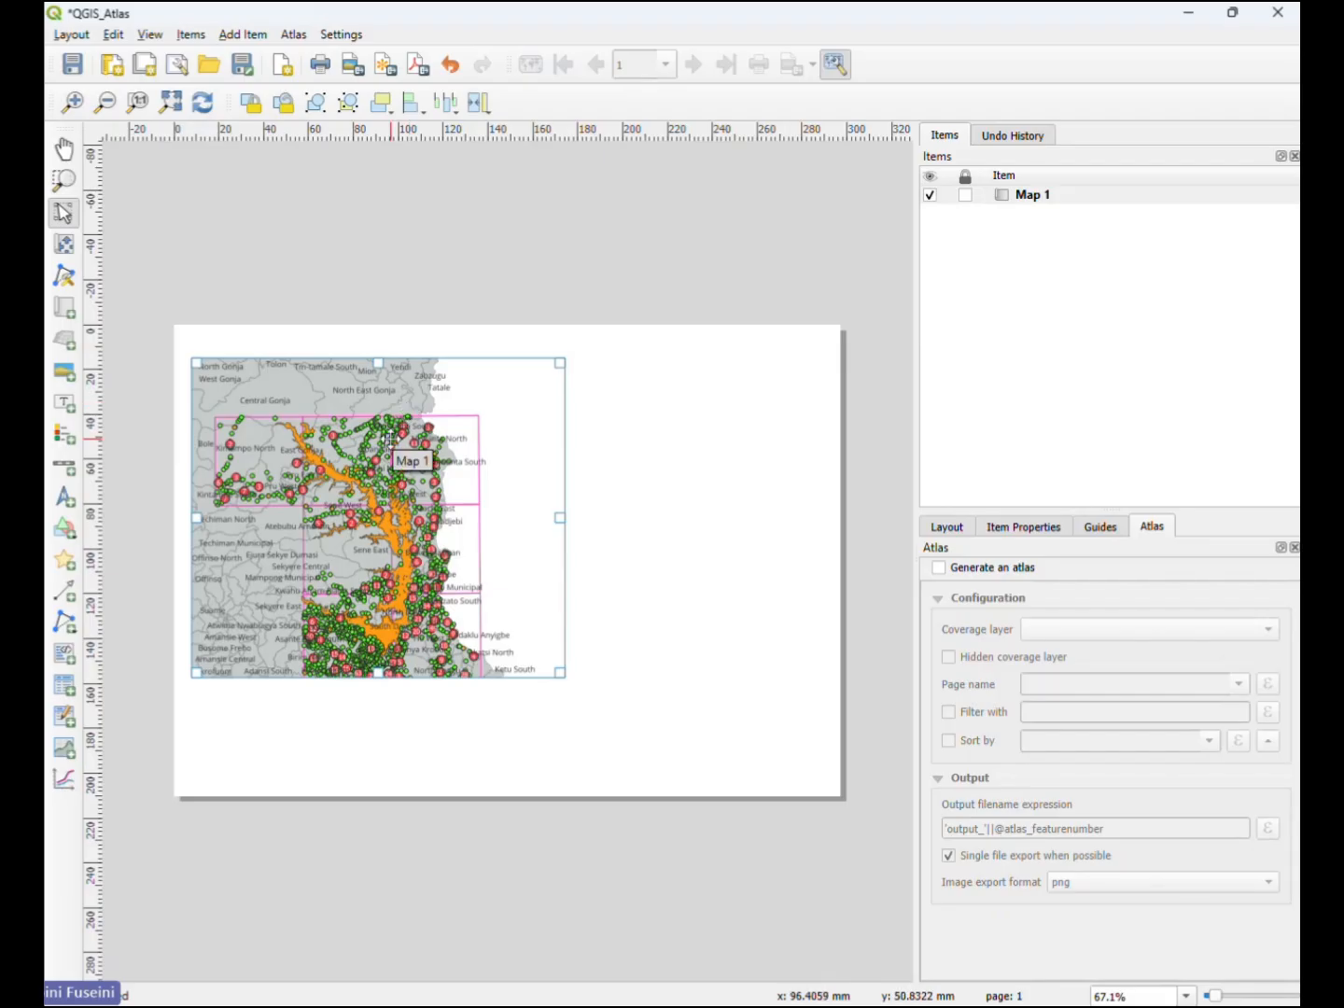
pyautogui.click(942, 567)
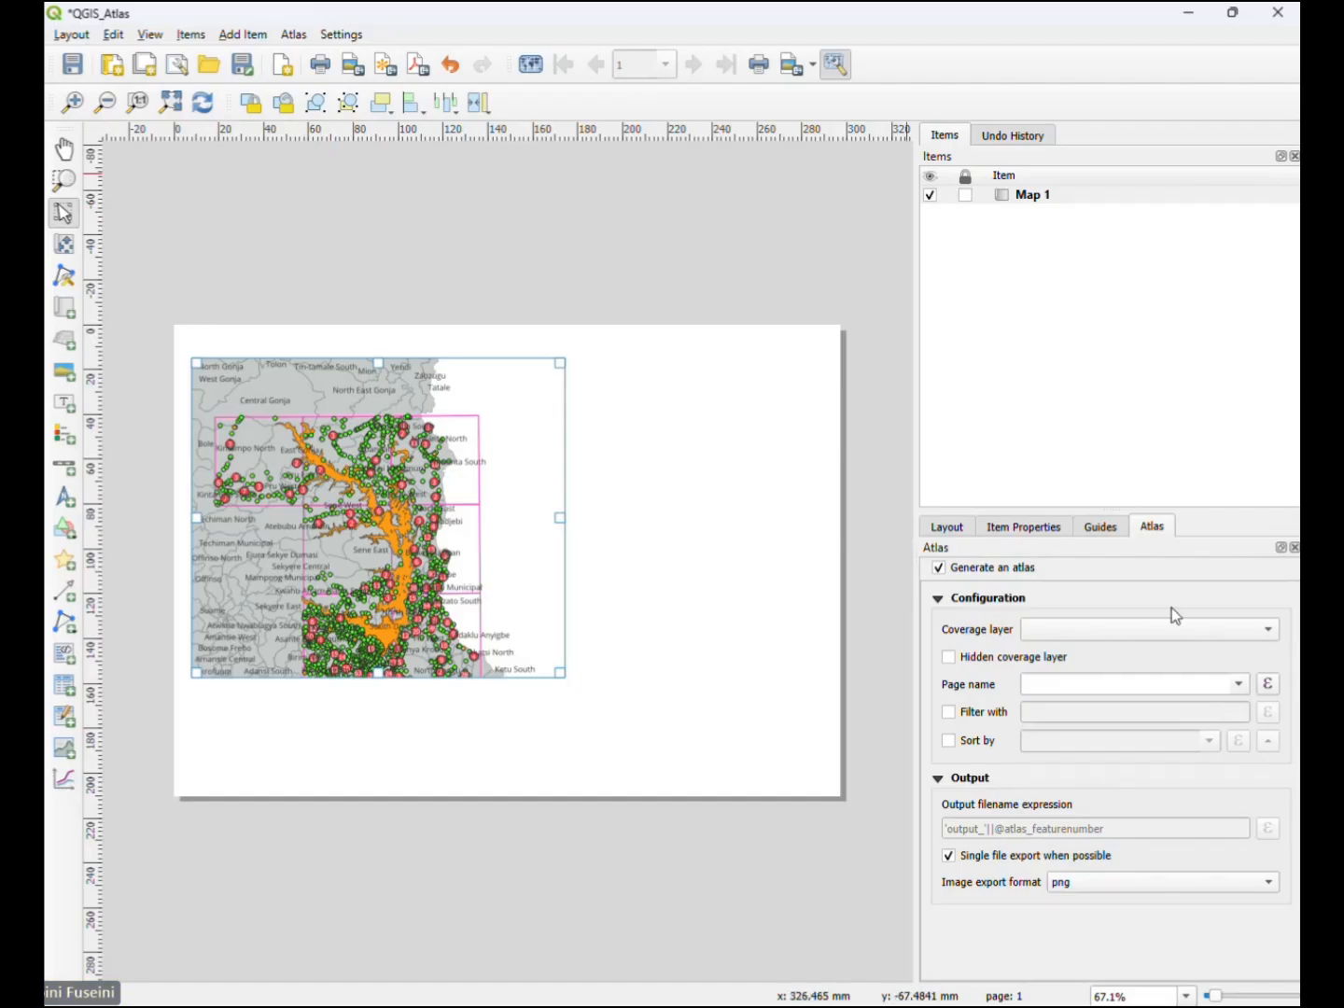
pyautogui.click(1207, 633)
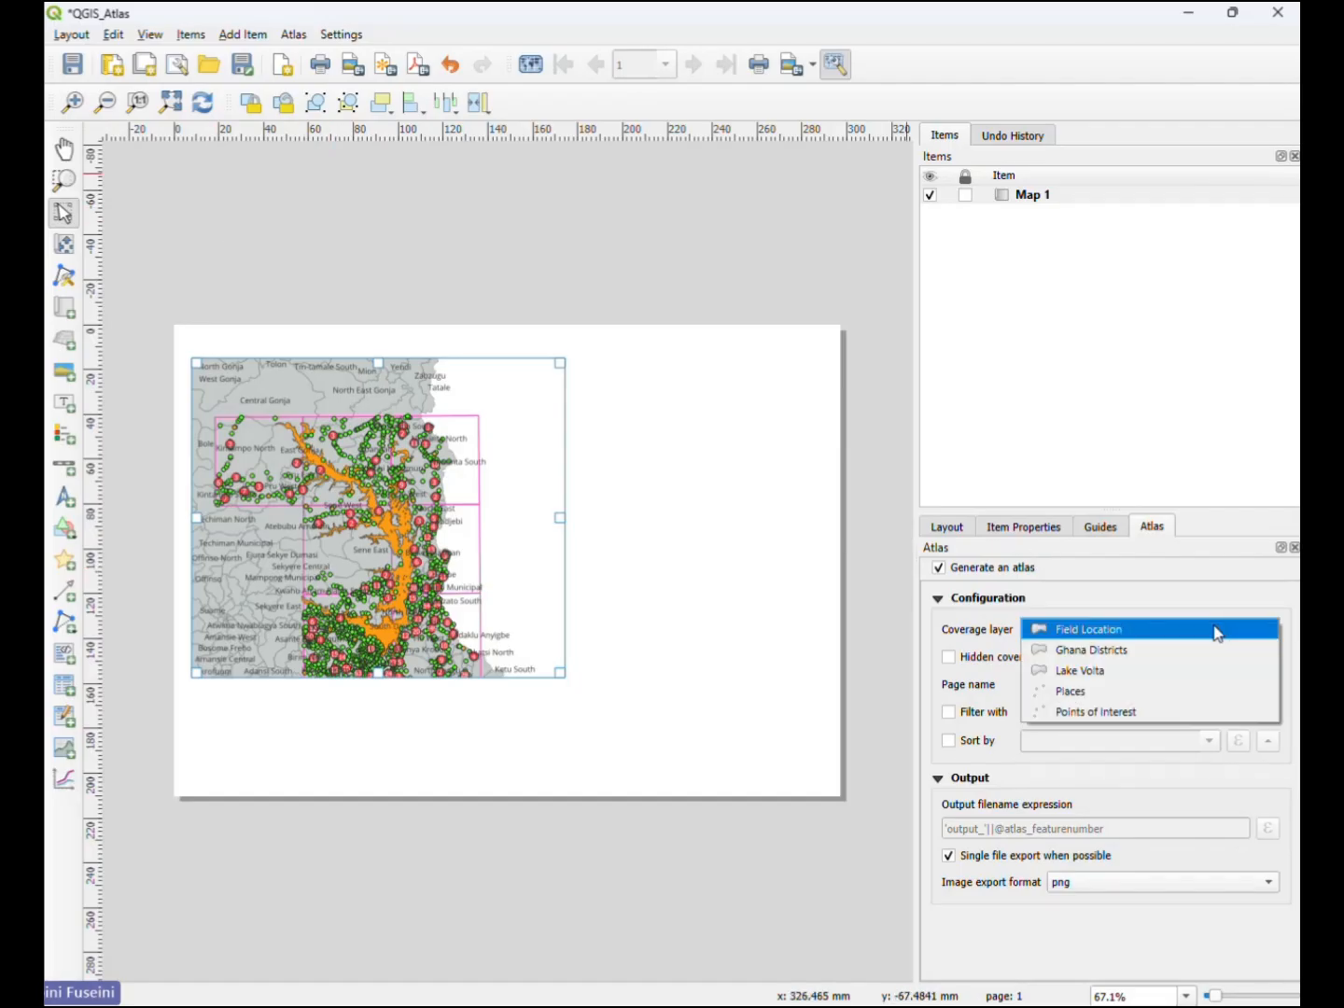
pyautogui.click(1145, 632)
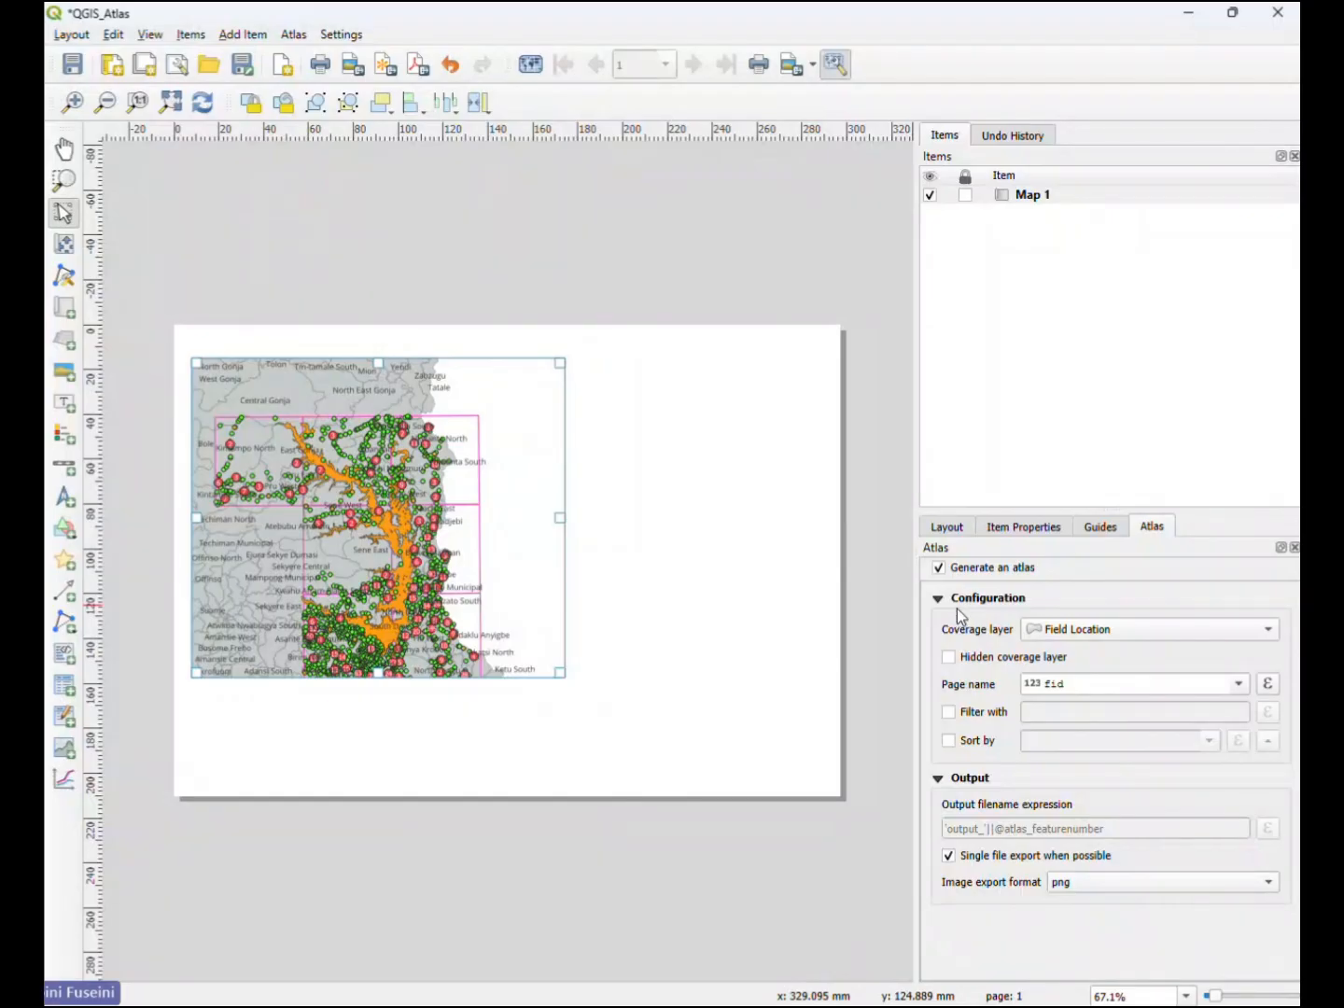
# - Hide the coverage layer and use the GridNo field for both the atlas page names and the sort order
pyautogui.click(949, 658)
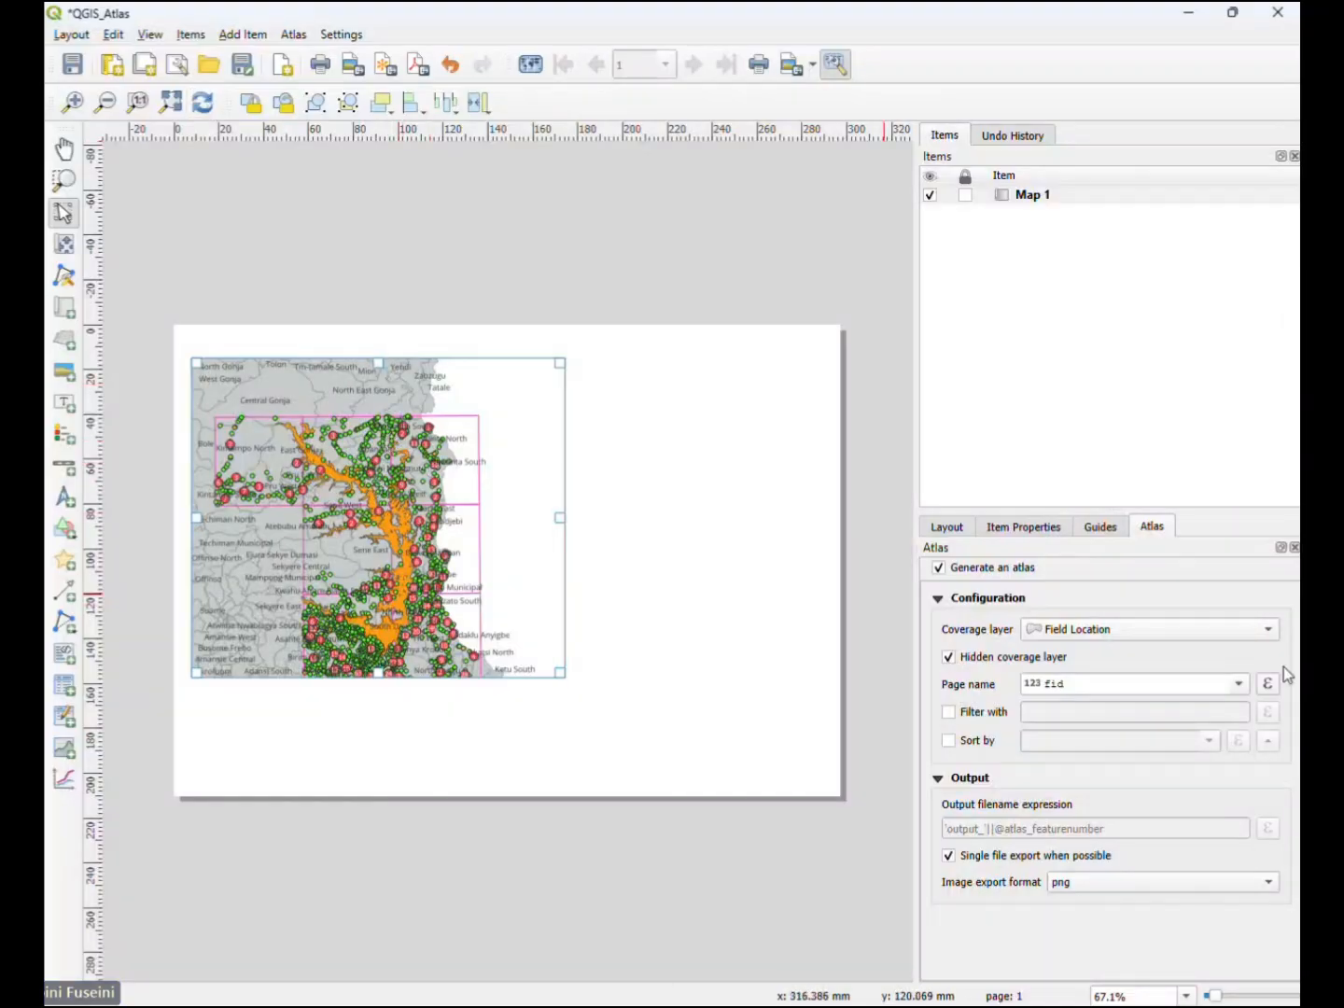
pyautogui.click(1239, 685)
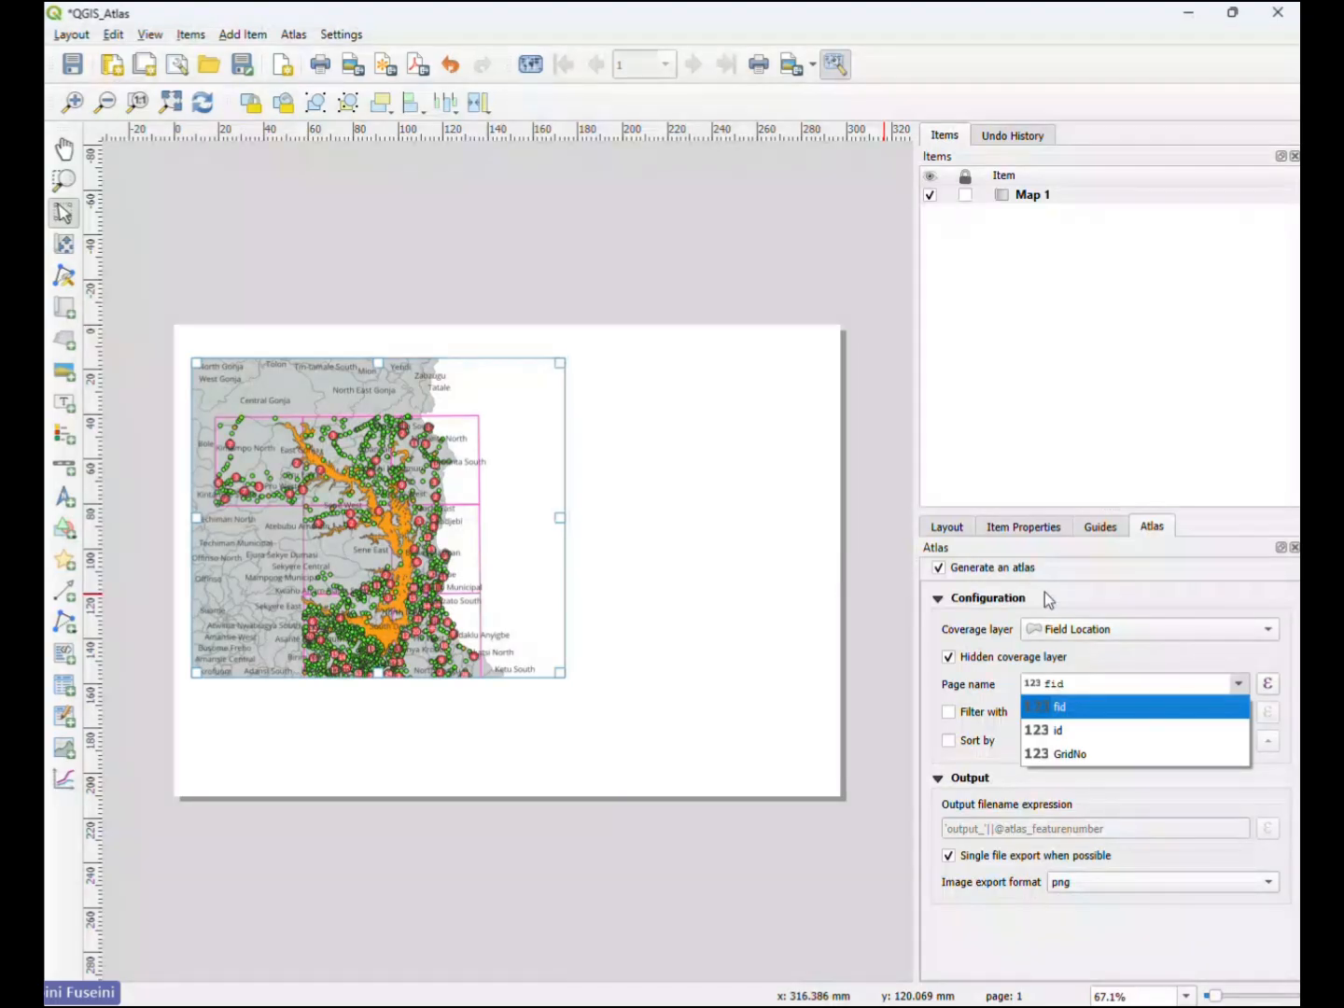
pyautogui.click(1092, 747)
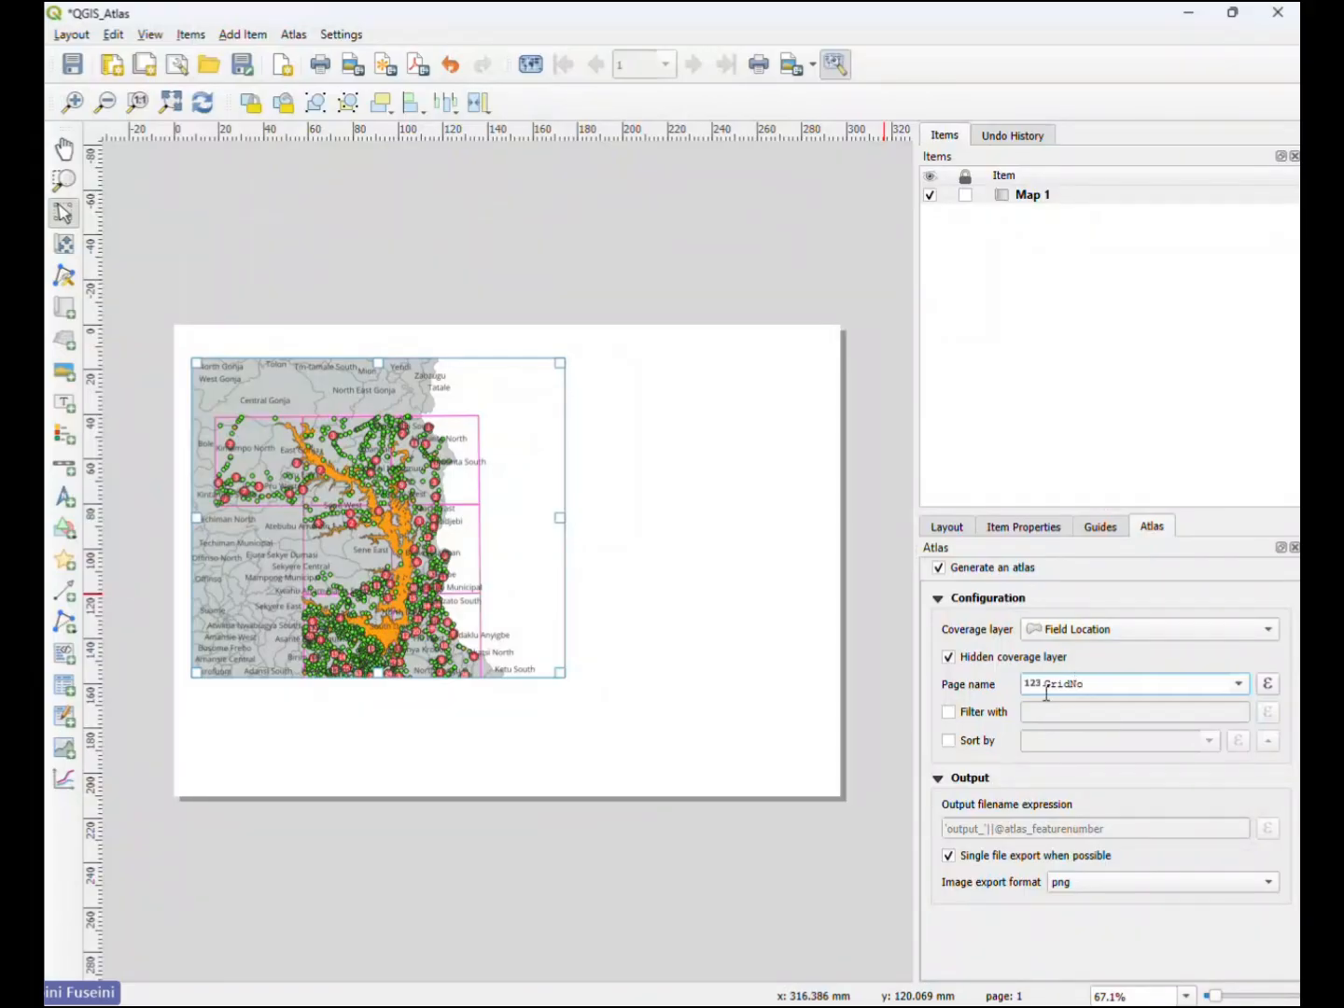
pyautogui.click(949, 741)
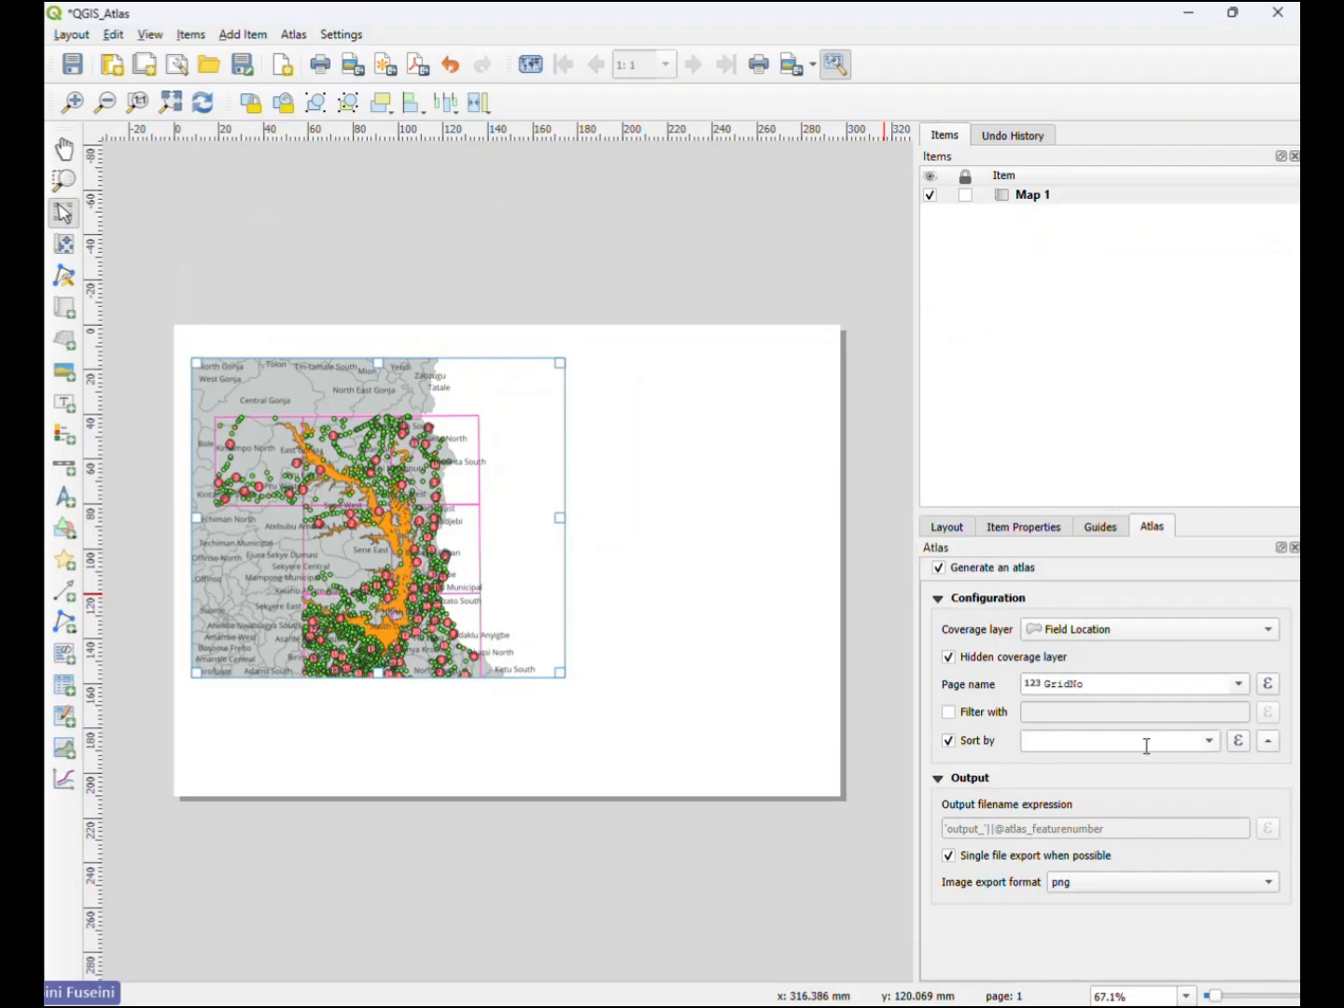
pyautogui.click(1209, 743)
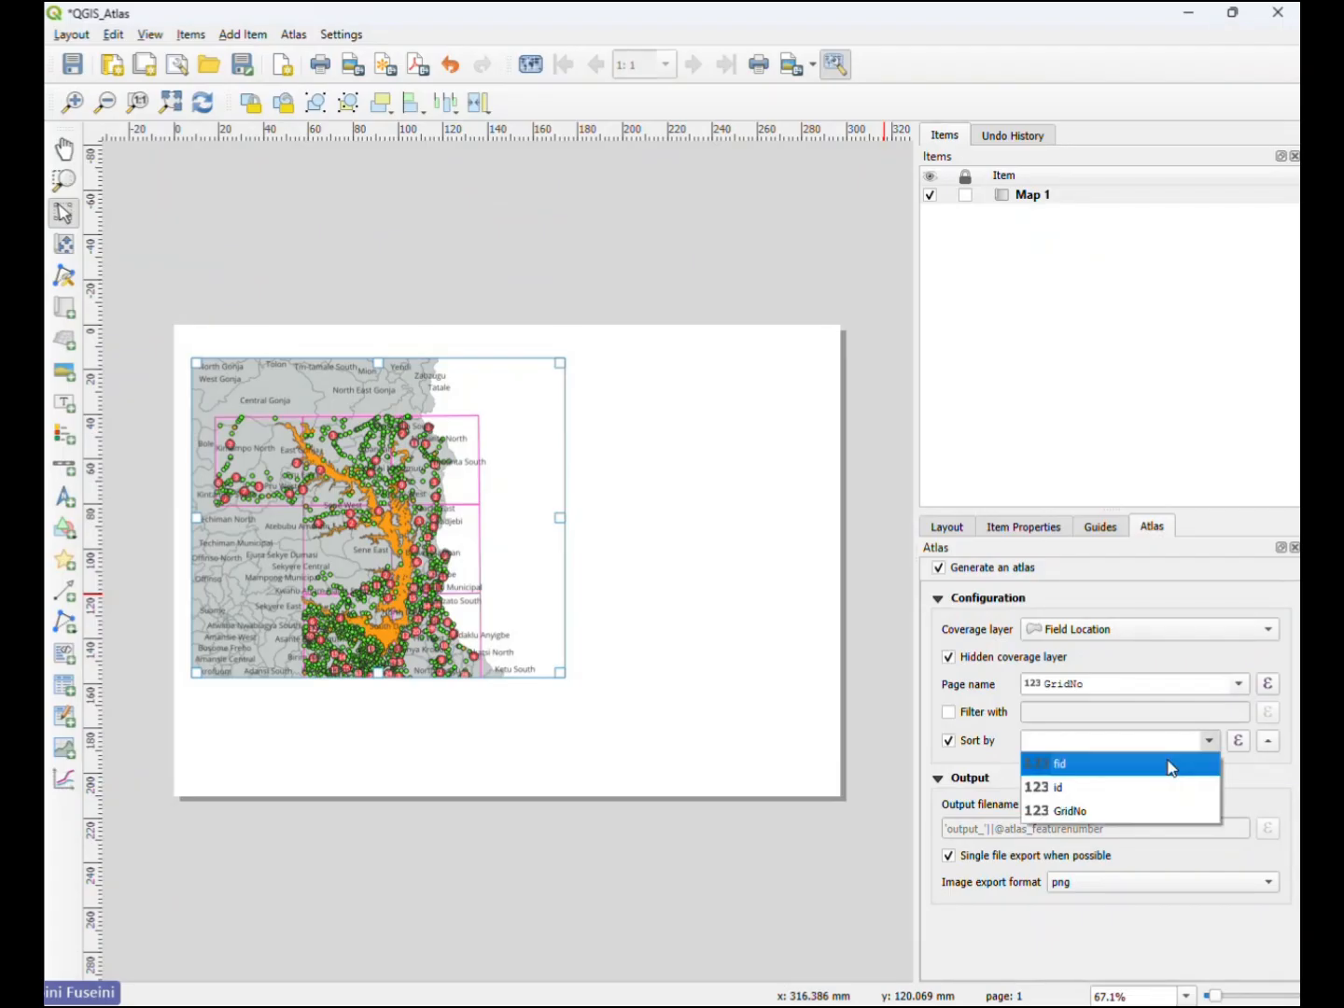
pyautogui.click(1098, 810)
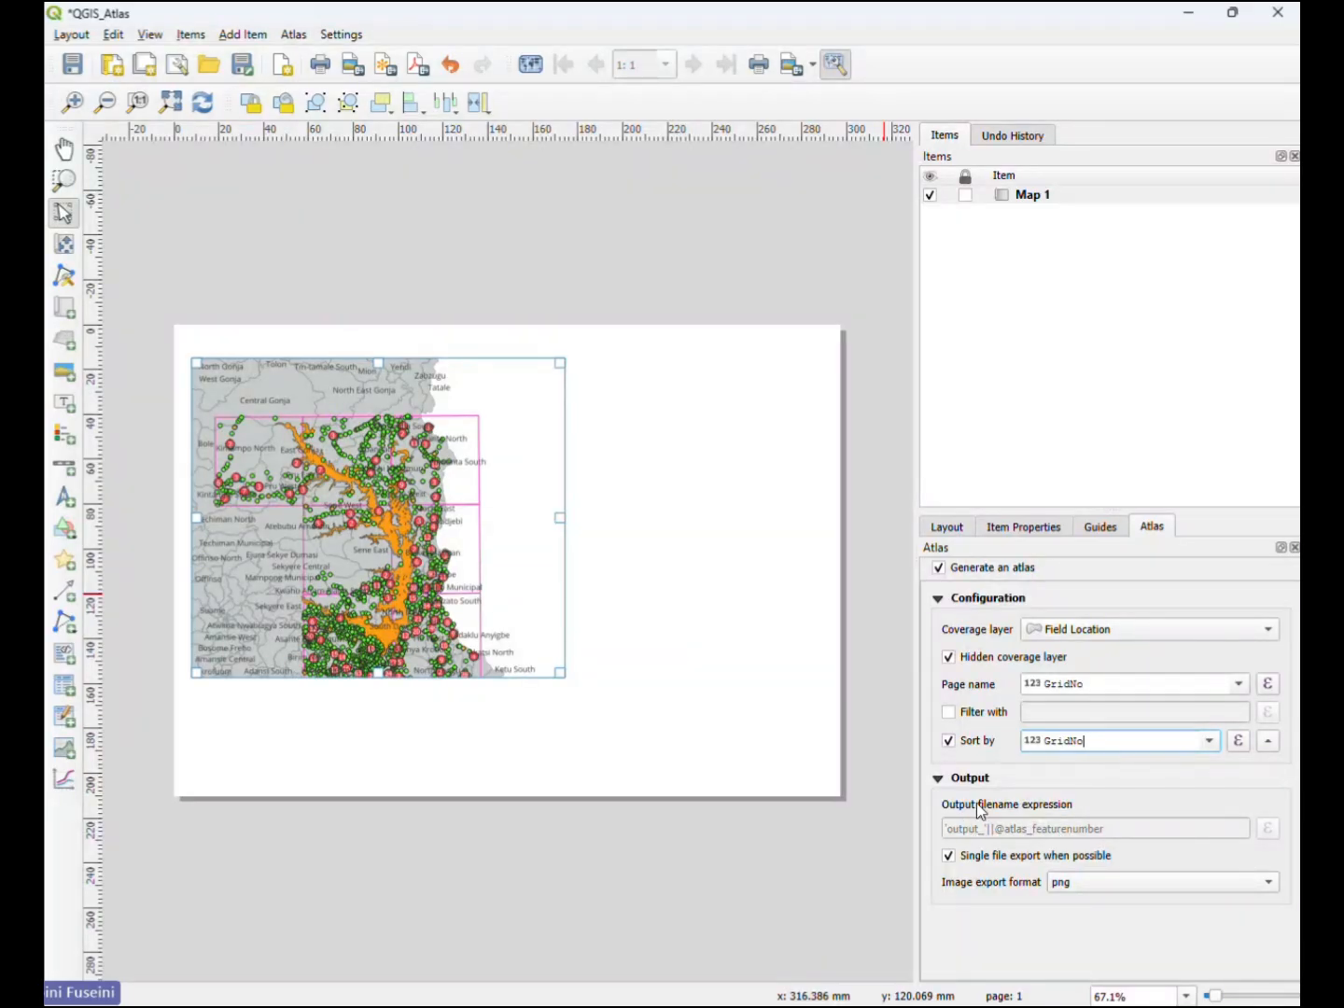
# - Switch single file export off and back on, and preview the atlas up to its second page
pyautogui.click(948, 857)
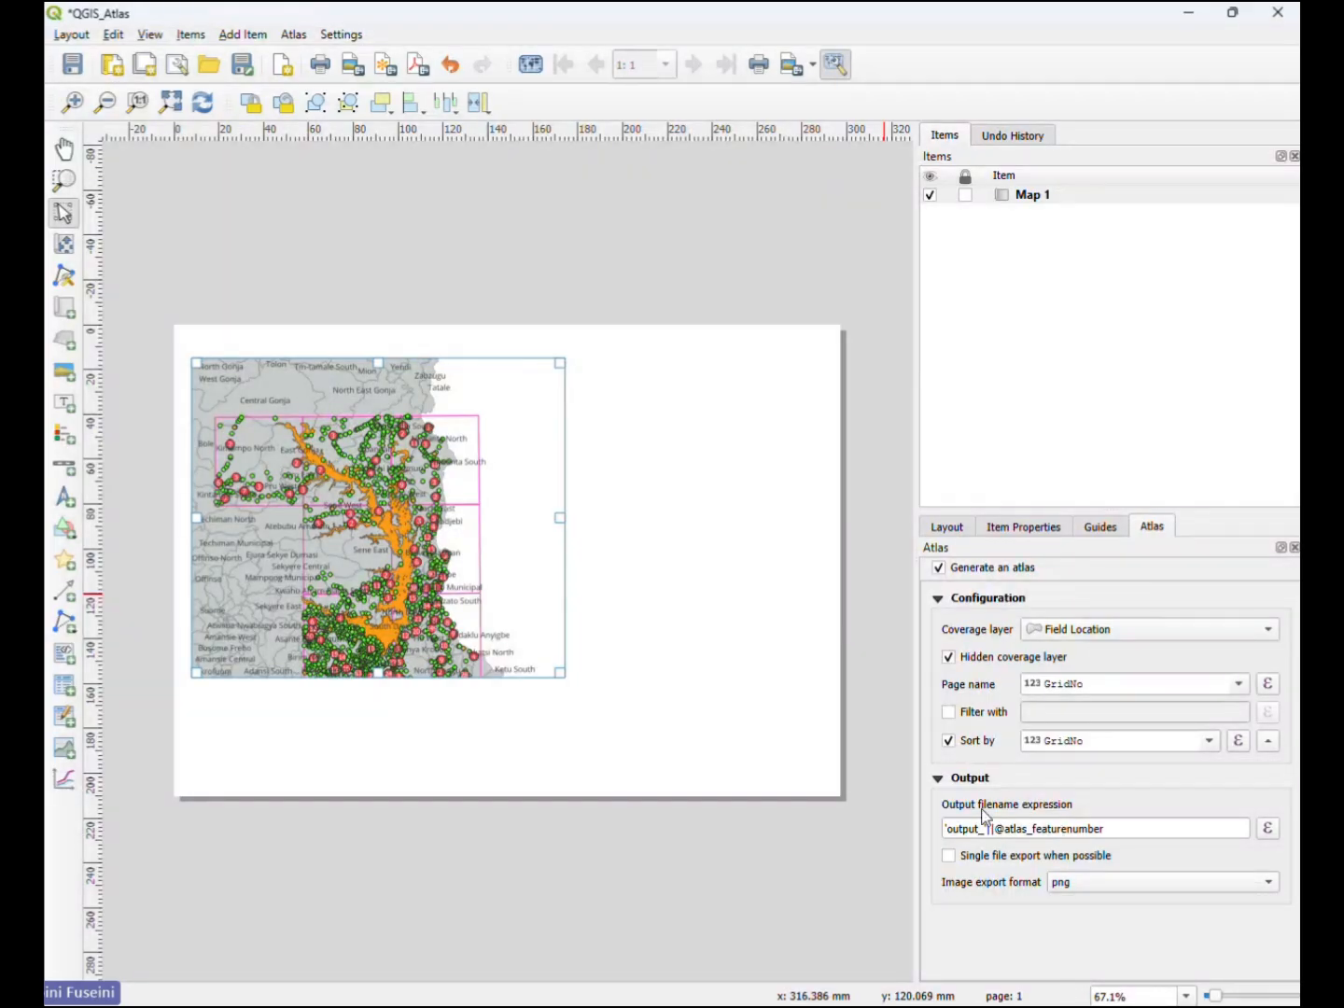
pyautogui.click(951, 856)
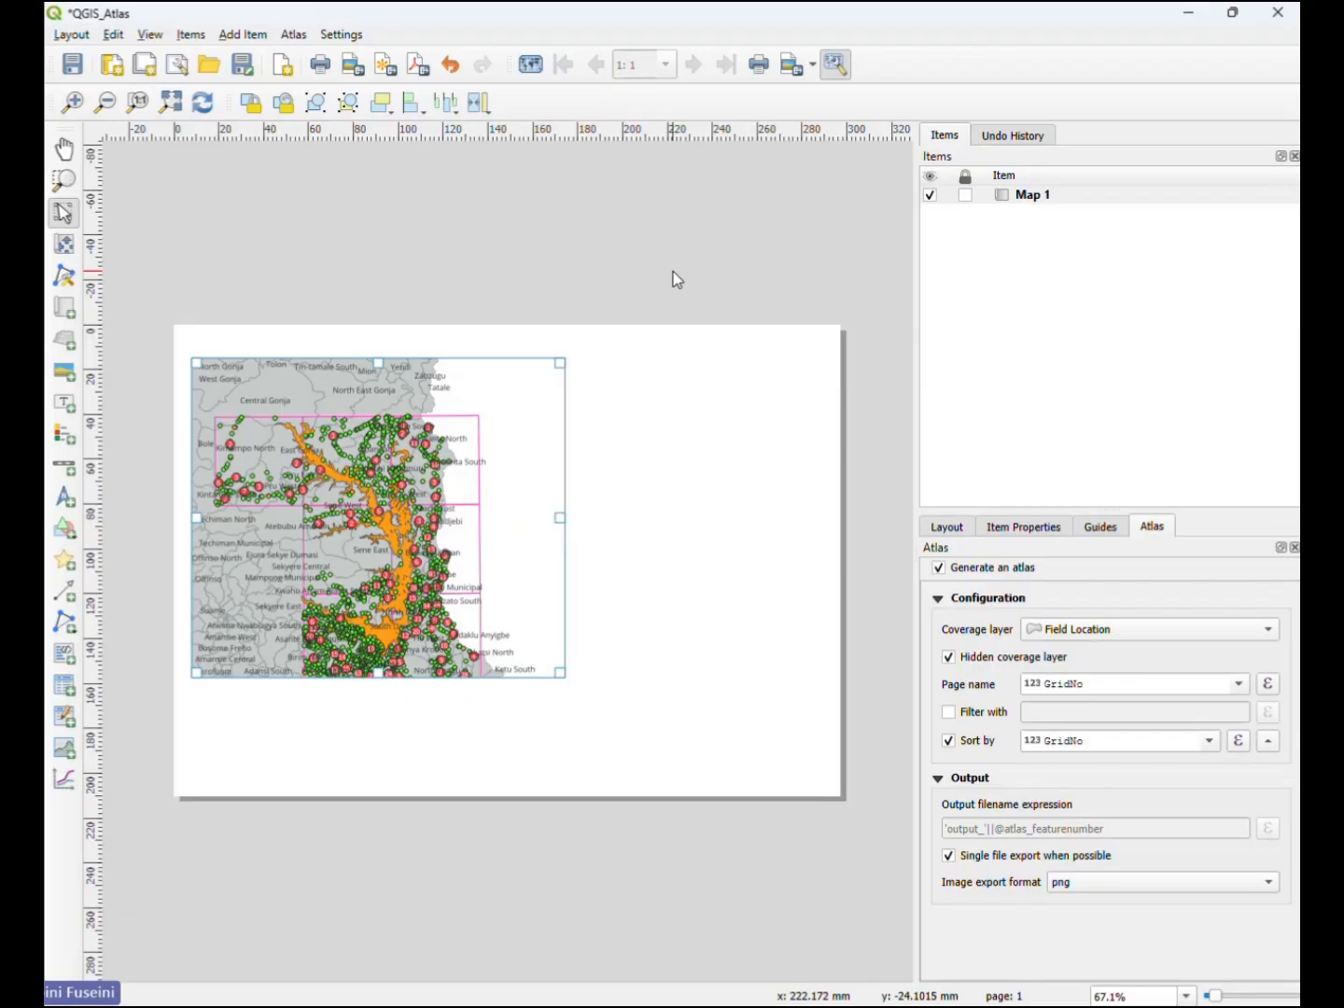
pyautogui.click(531, 68)
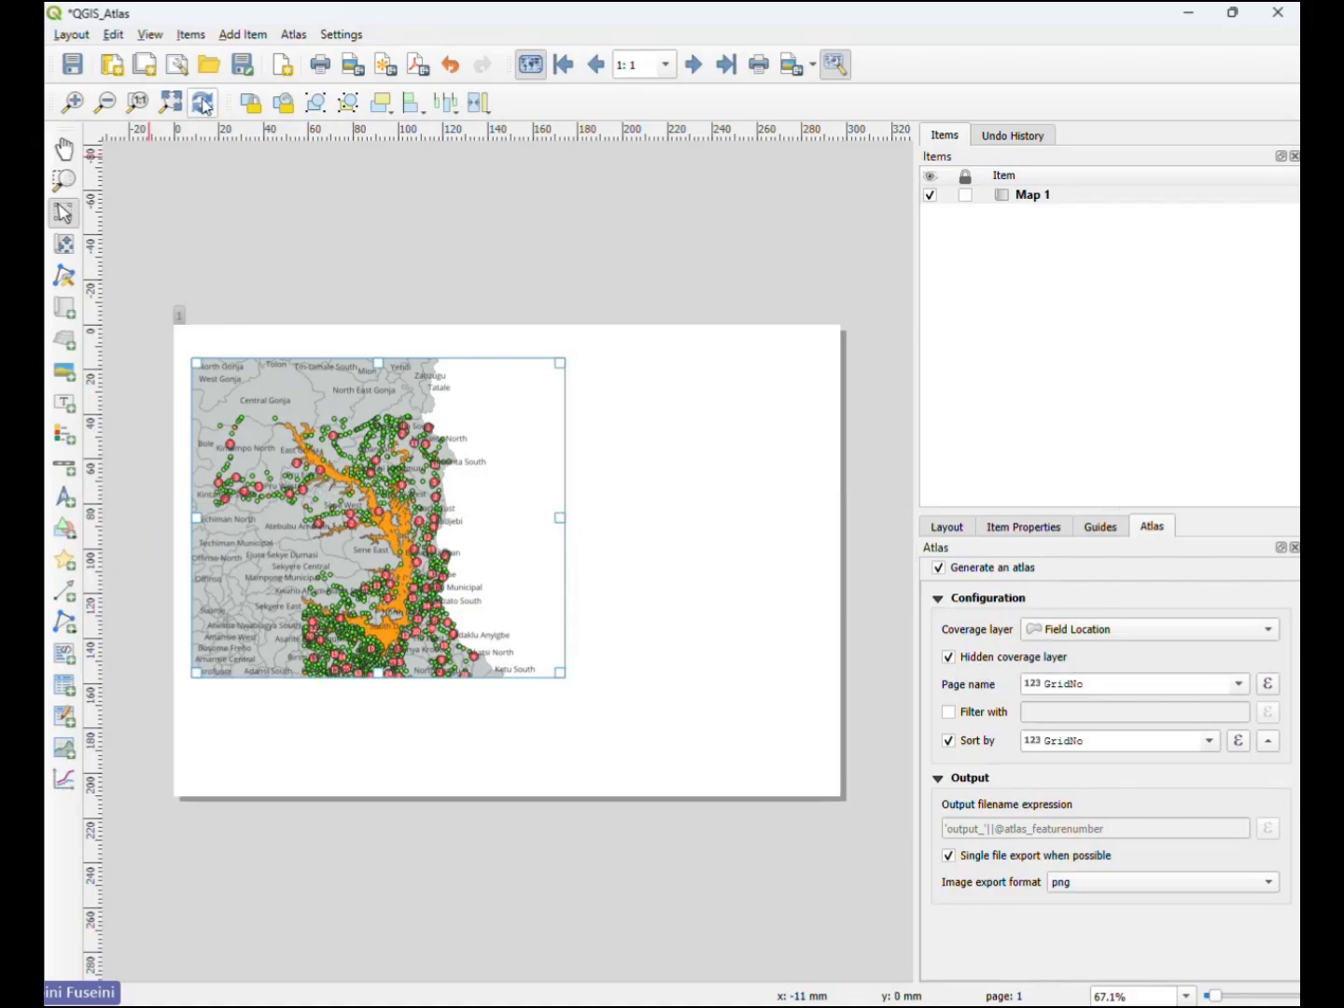
pyautogui.click(693, 64)
# - Make Map 1 controlled by the atlas, keeping the 10% margin around each feature
pyautogui.click(1014, 527)
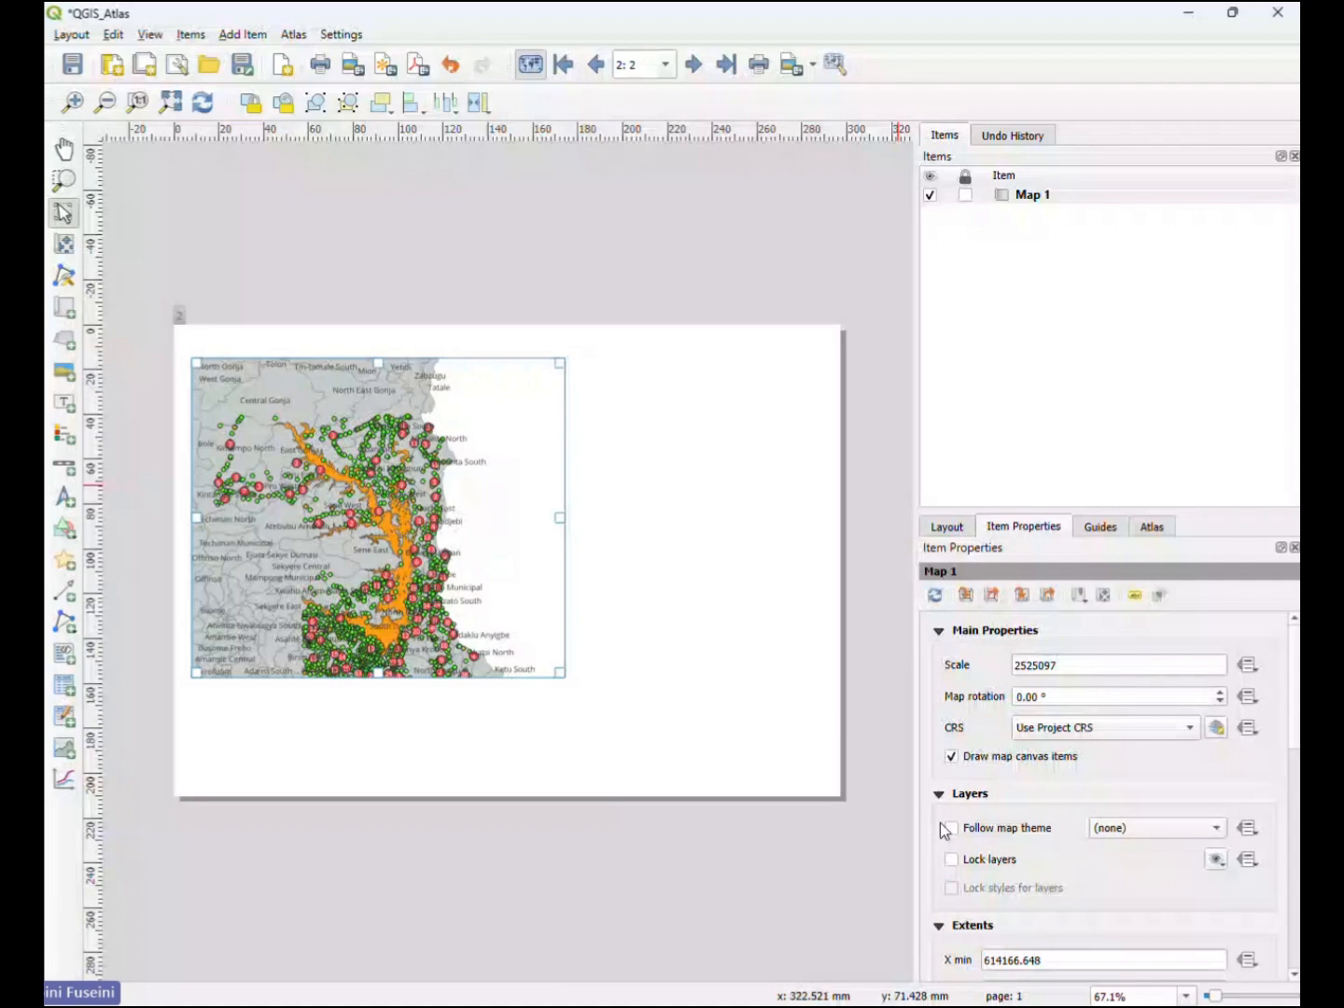
pyautogui.scroll(-4, 941, 824)
pyautogui.scroll(4, 941, 819)
pyautogui.scroll(-3, 957, 760)
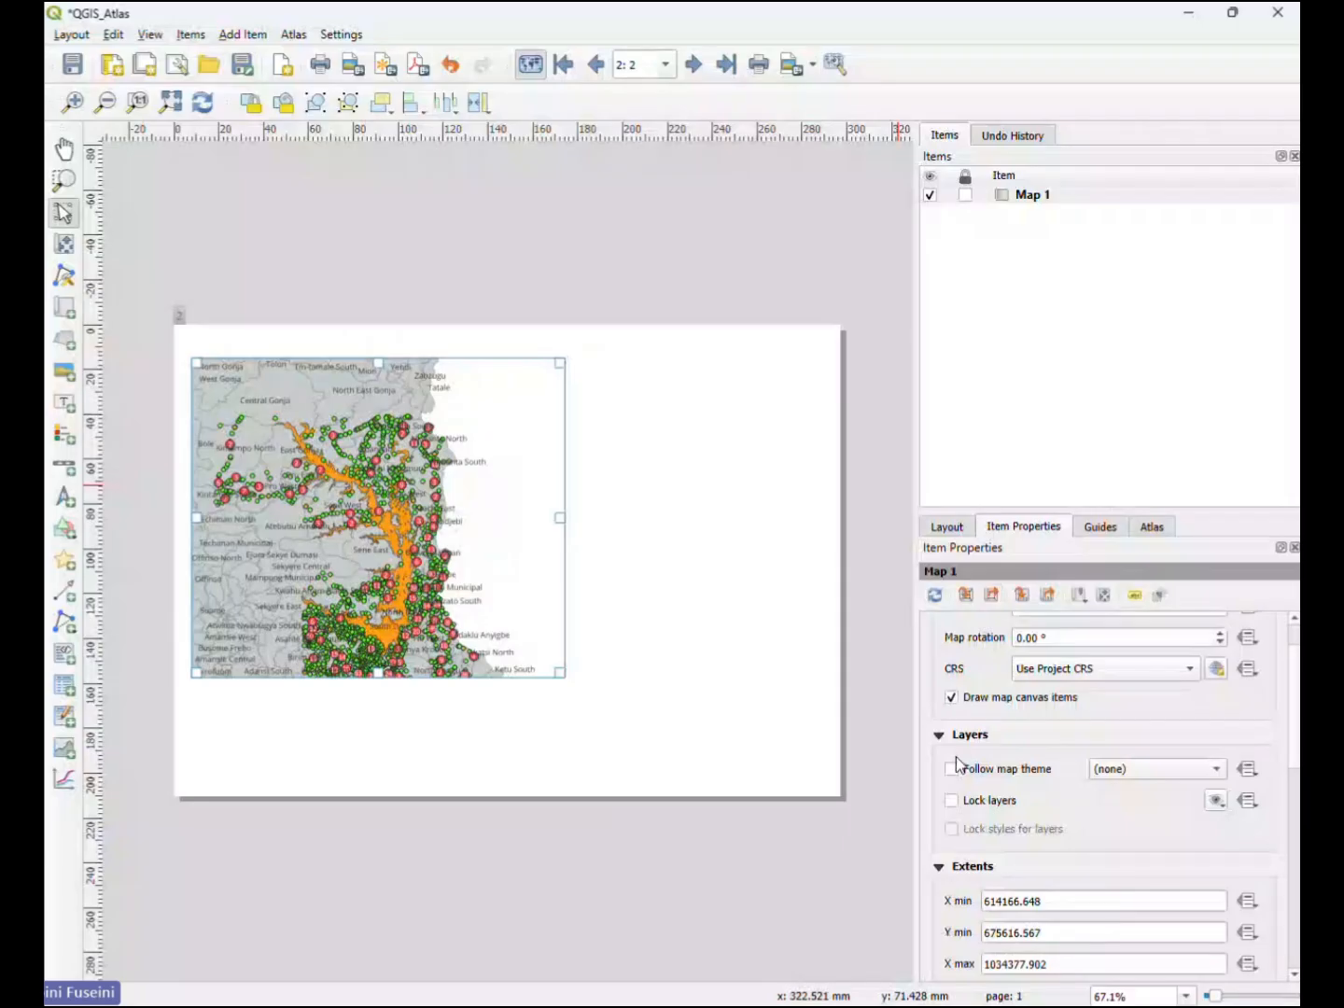
pyautogui.scroll(-3, 956, 761)
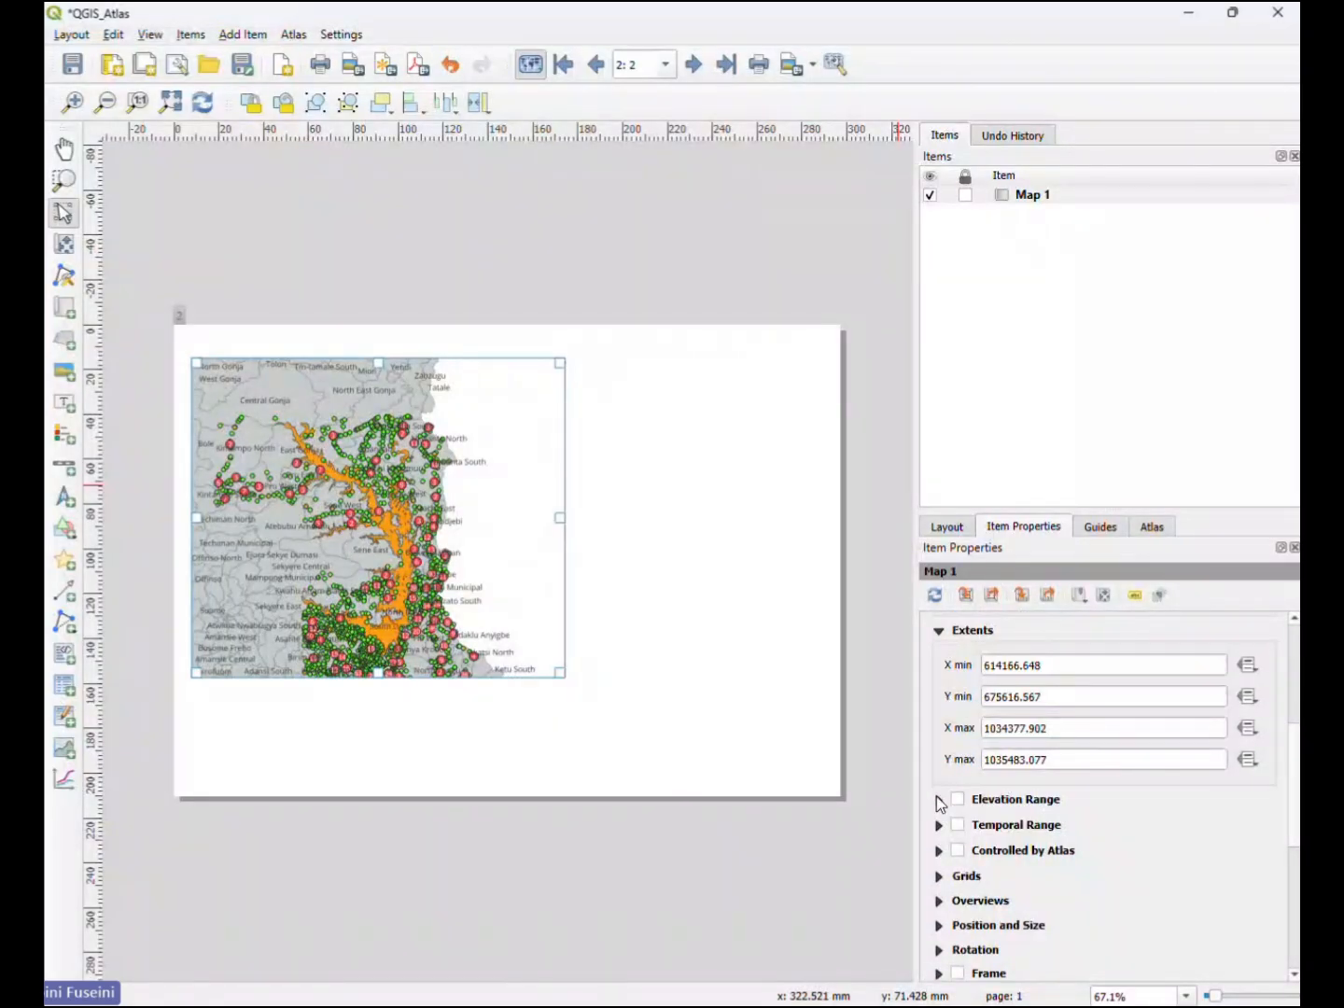
pyautogui.scroll(1, 949, 705)
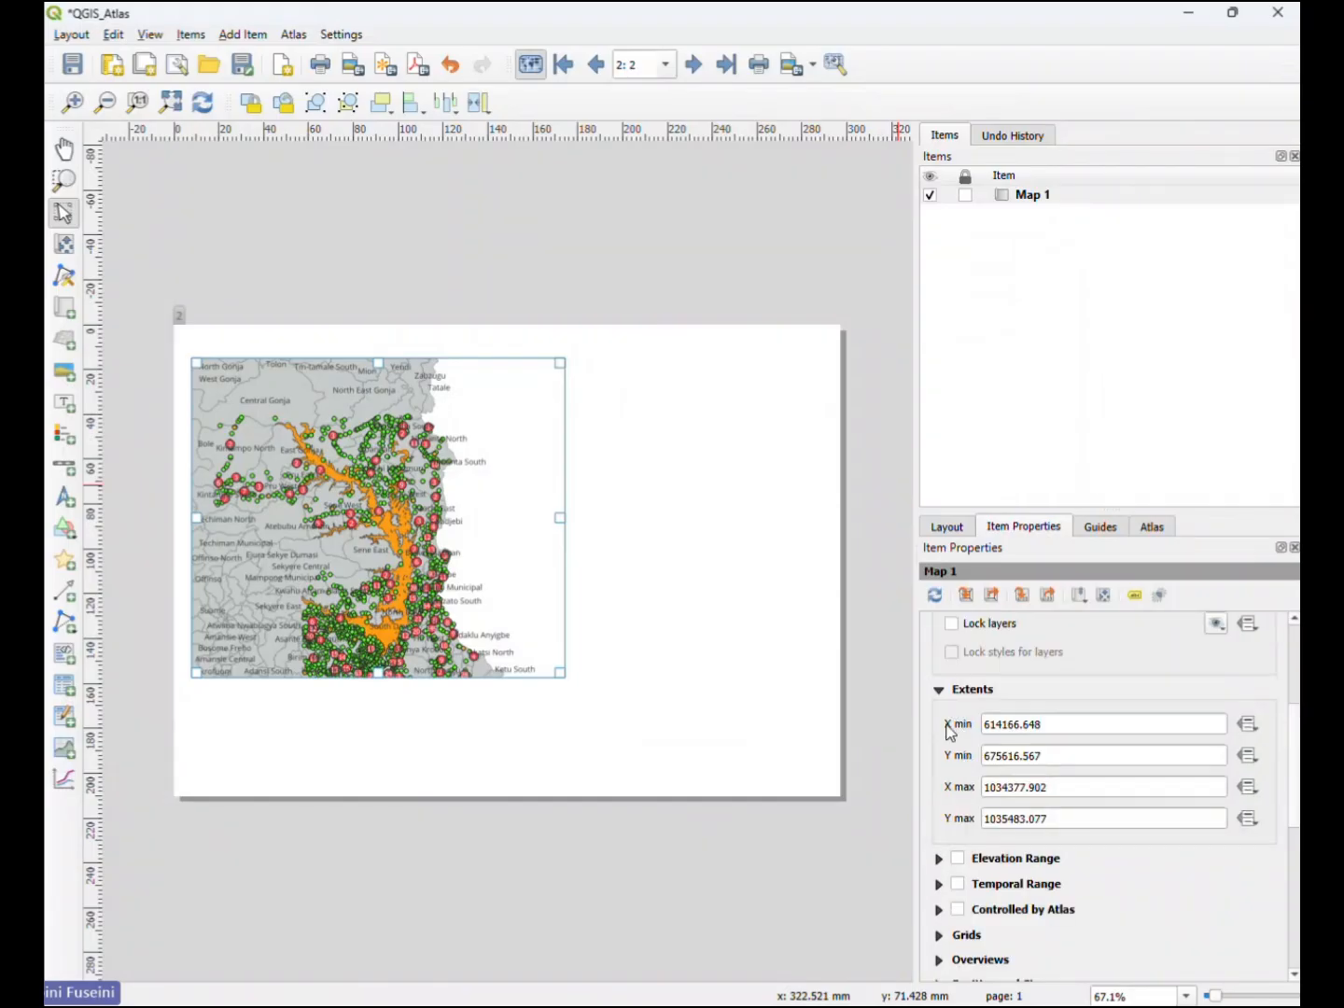
pyautogui.scroll(-1, 949, 733)
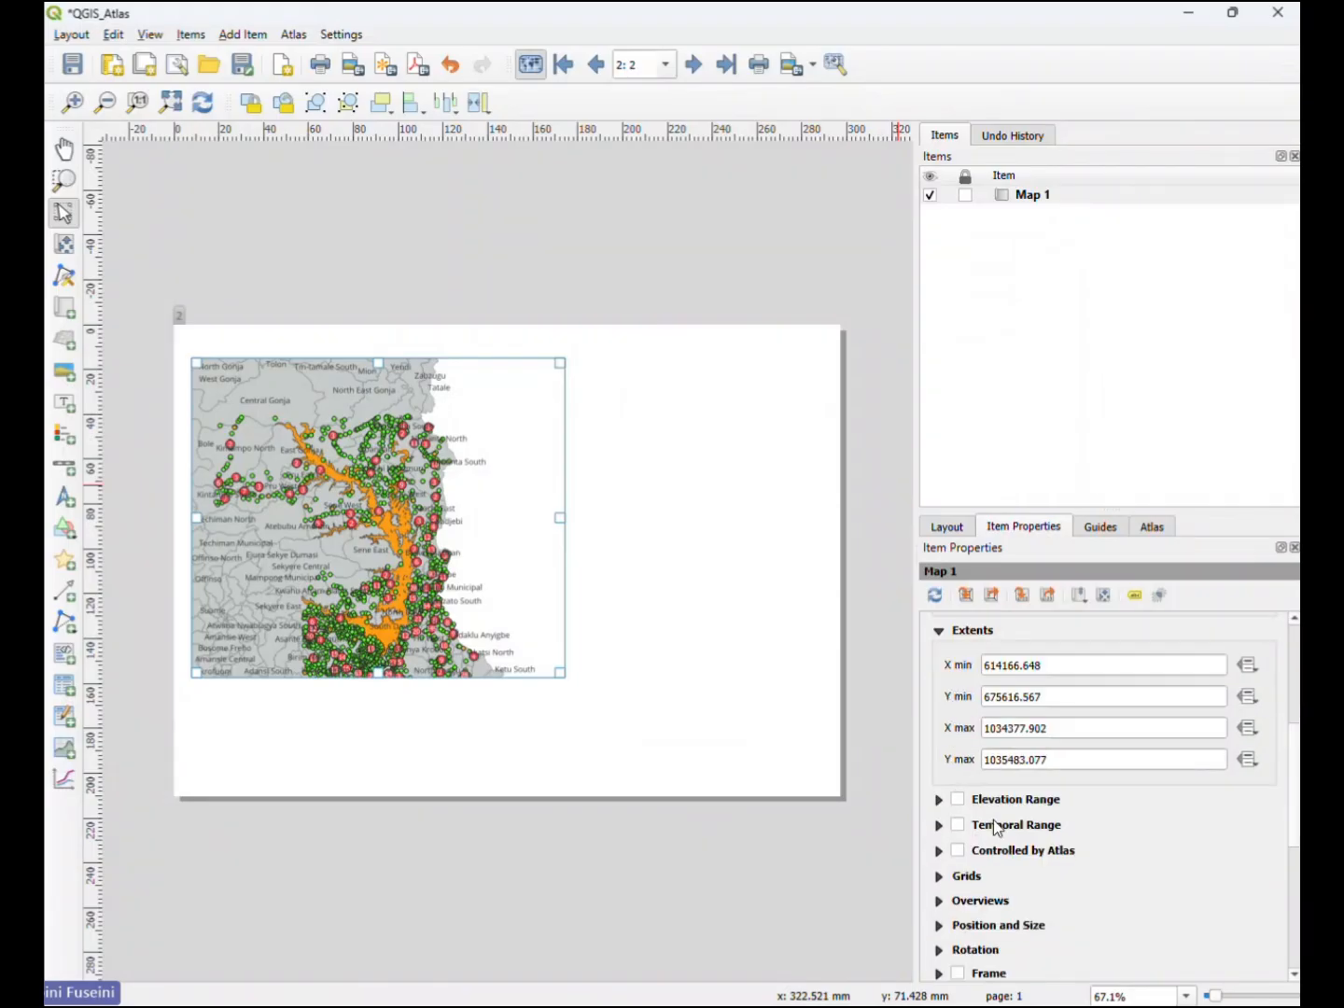
pyautogui.click(959, 853)
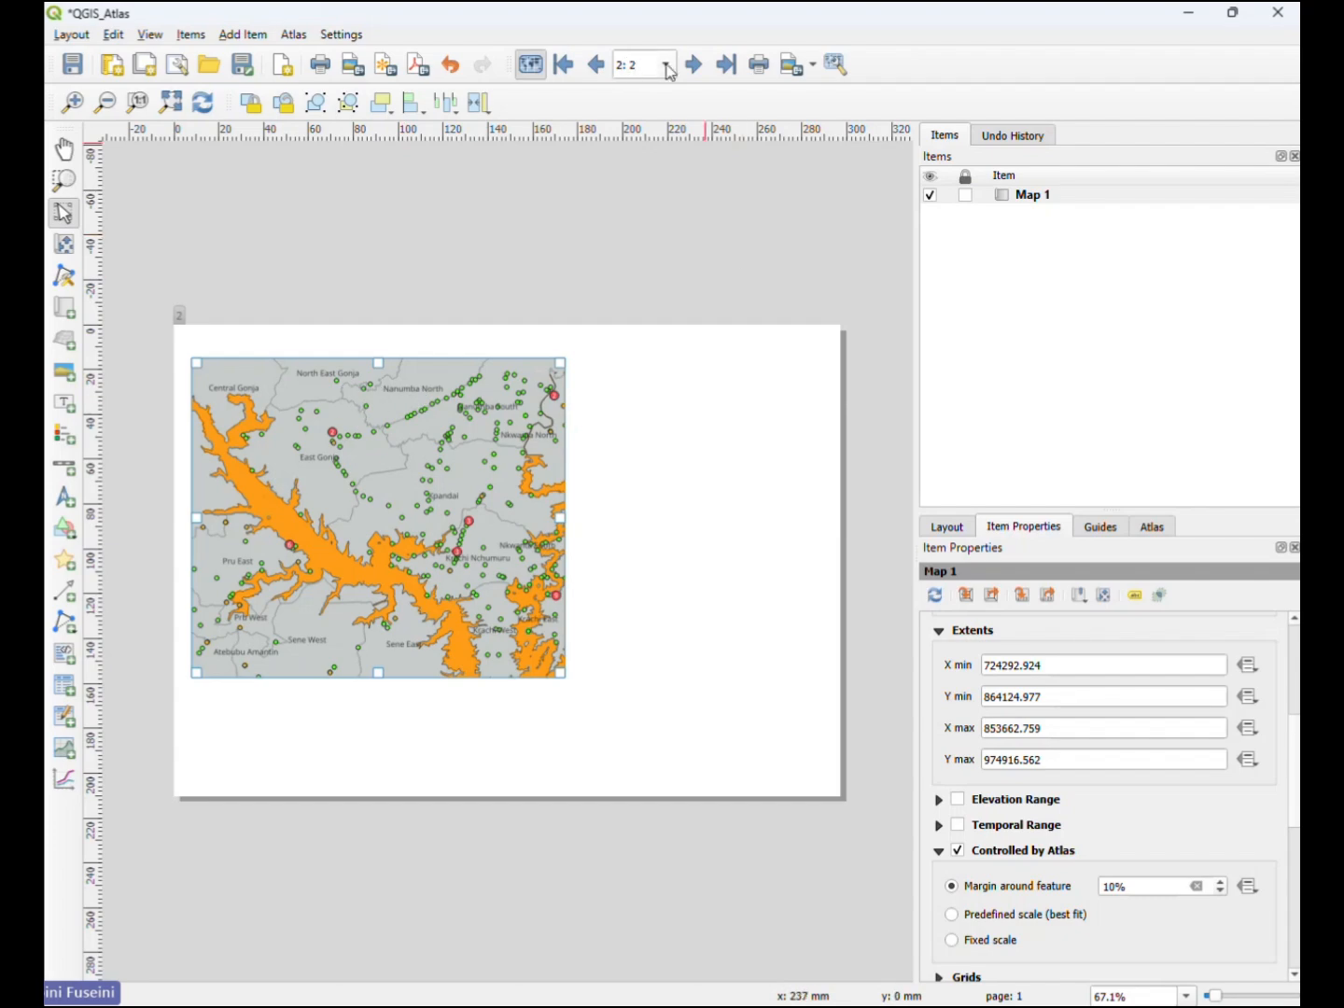
# - Step the atlas preview to page 4, check Map 1's scale, and unhide the coverage layer in the atlas settings
pyautogui.click(693, 66)
pyautogui.click(694, 66)
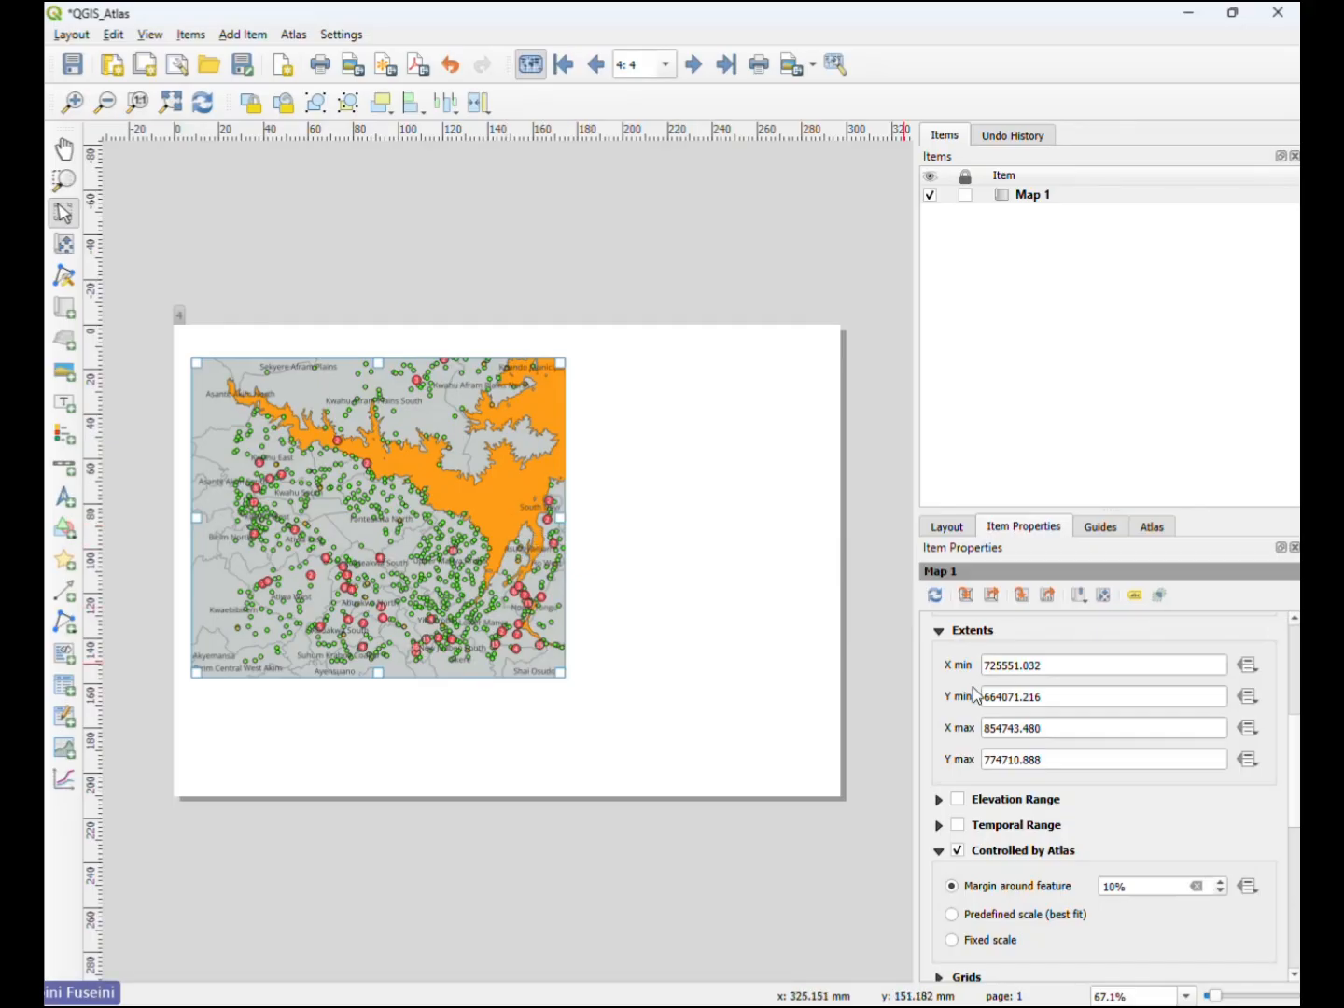
pyautogui.scroll(5, 941, 736)
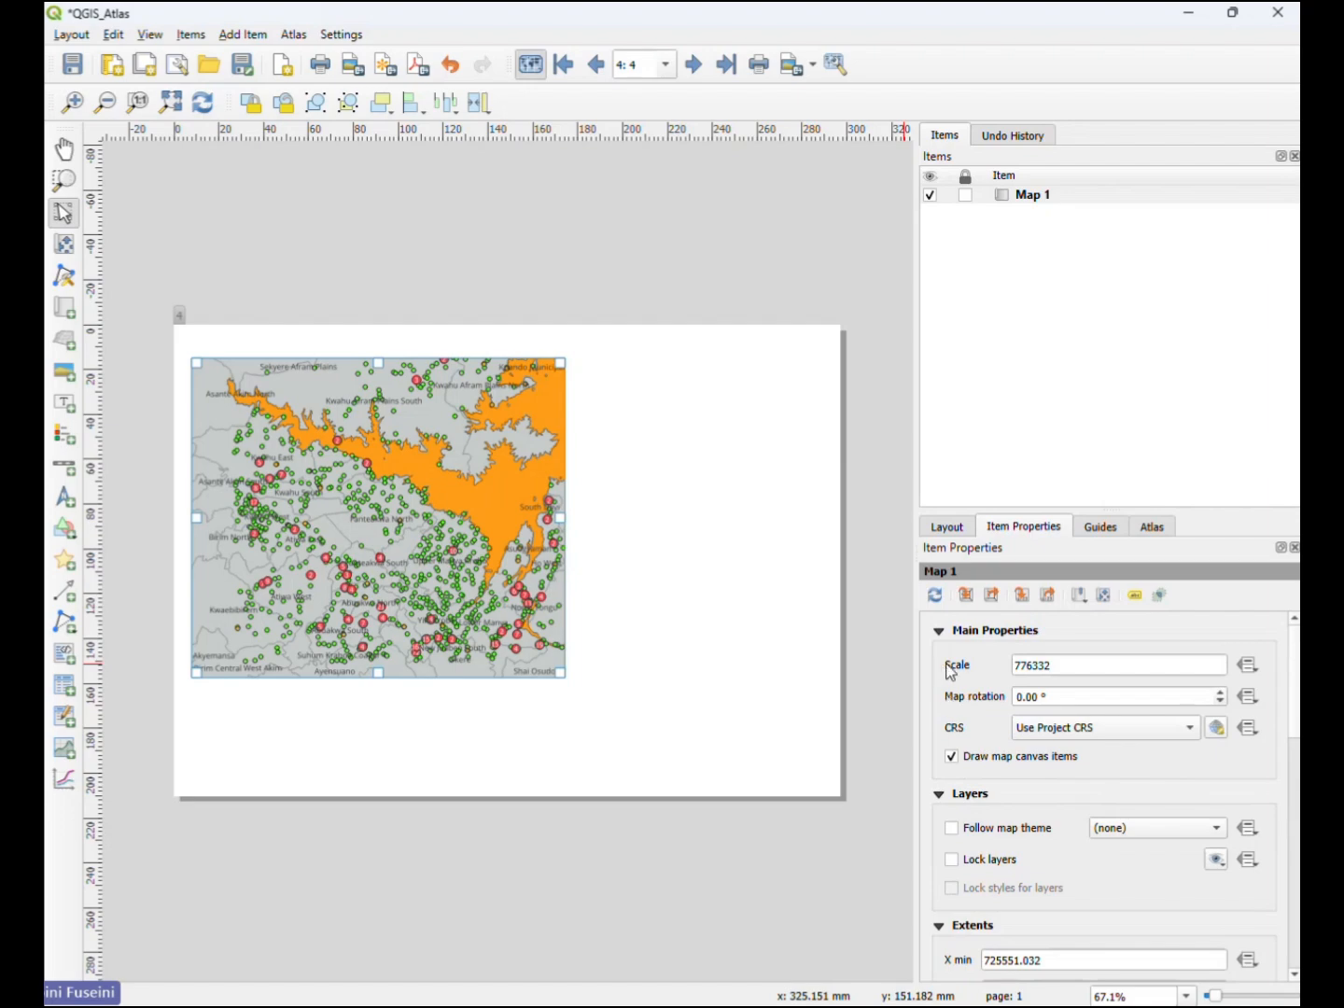
pyautogui.click(1152, 528)
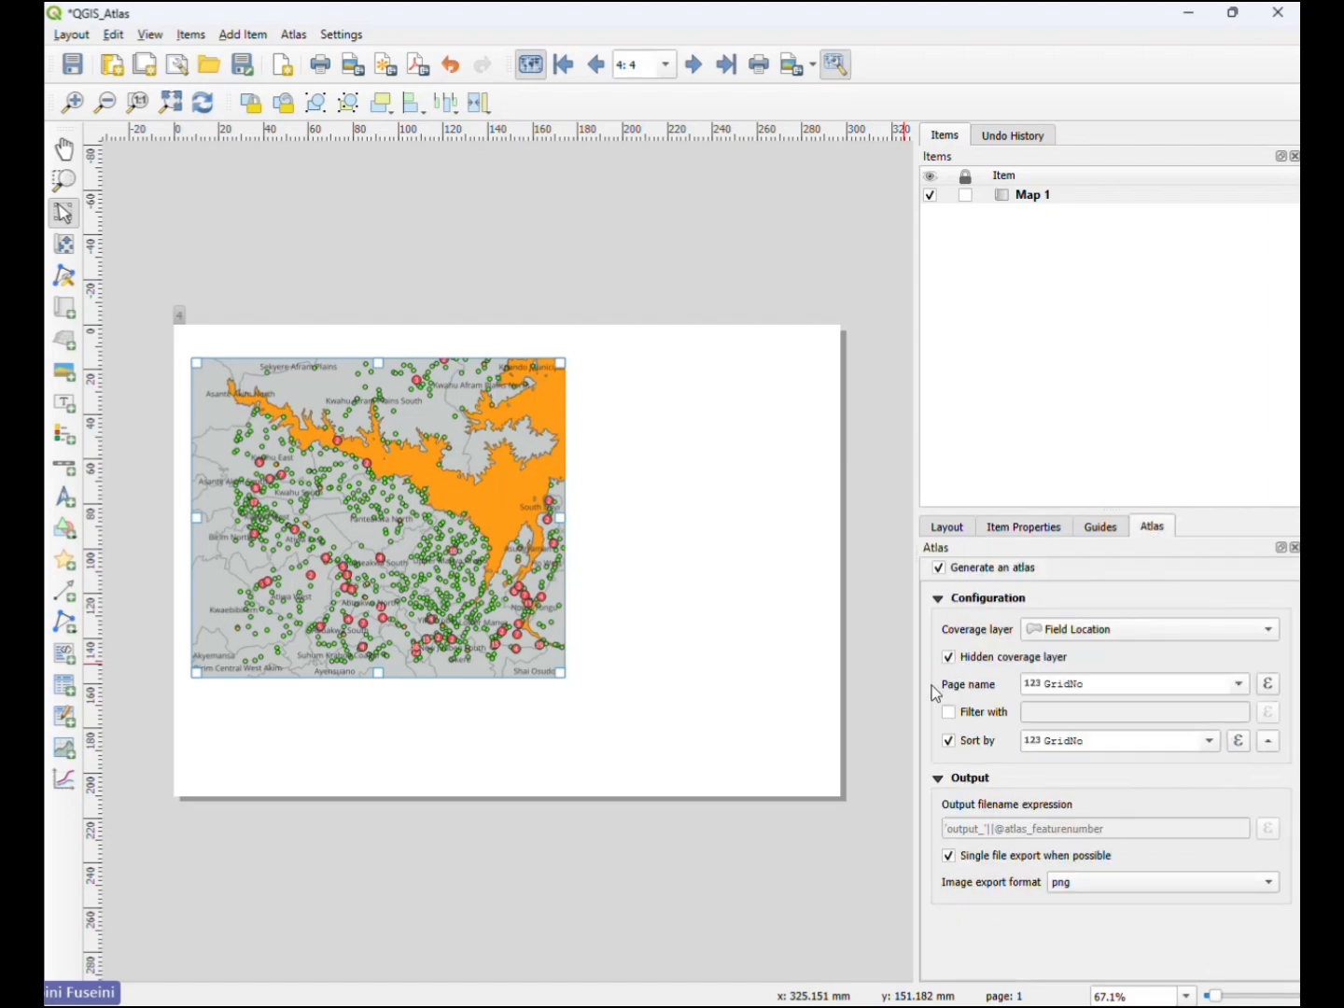
pyautogui.click(949, 658)
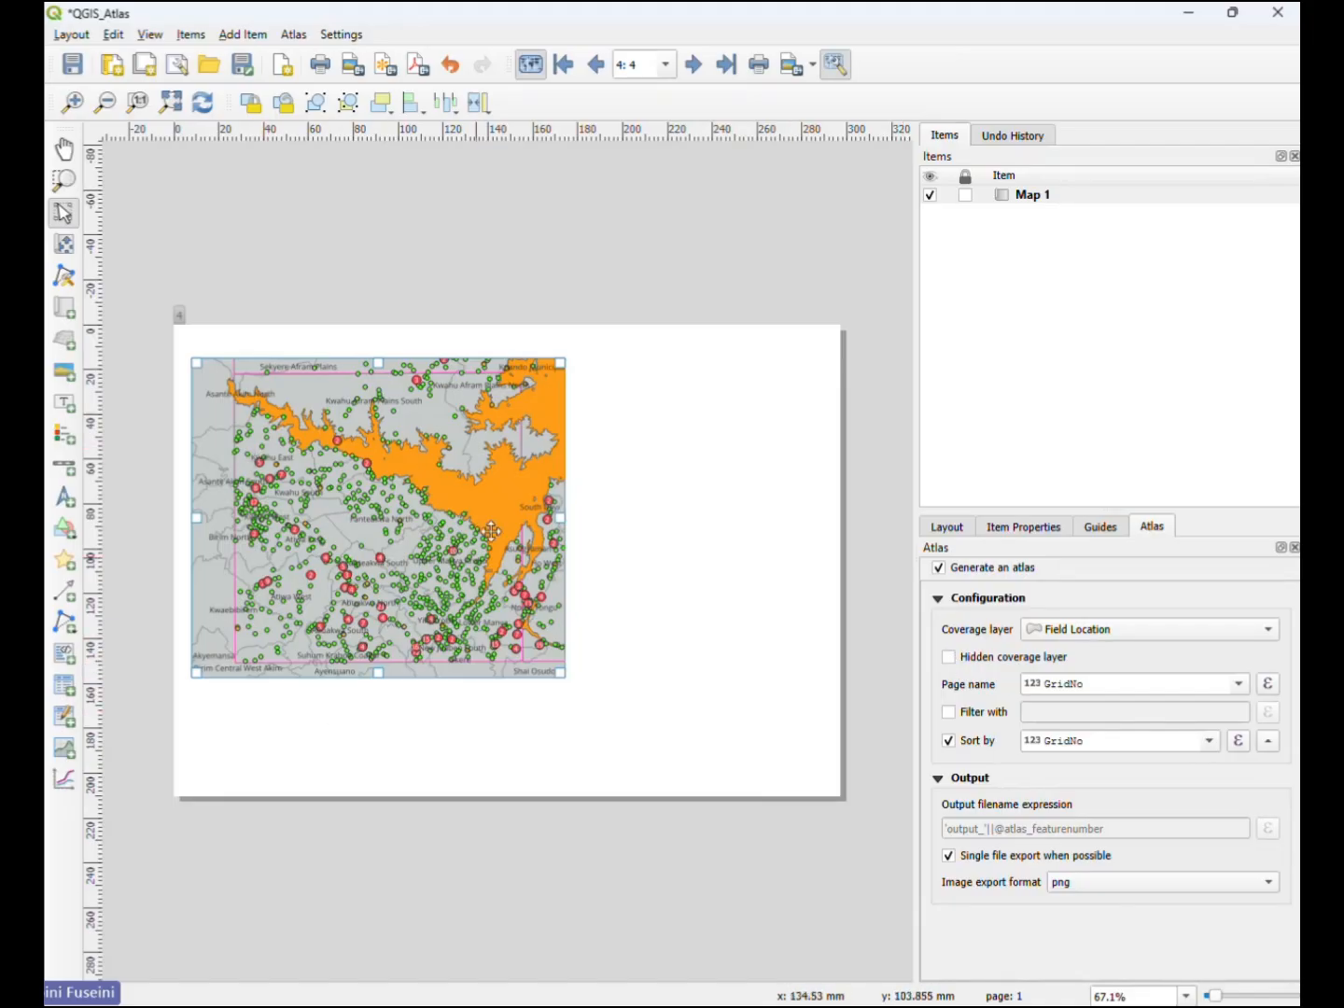
# - Preview the fifth atlas page and hide the coverage layer in the atlas settings
pyautogui.click(694, 65)
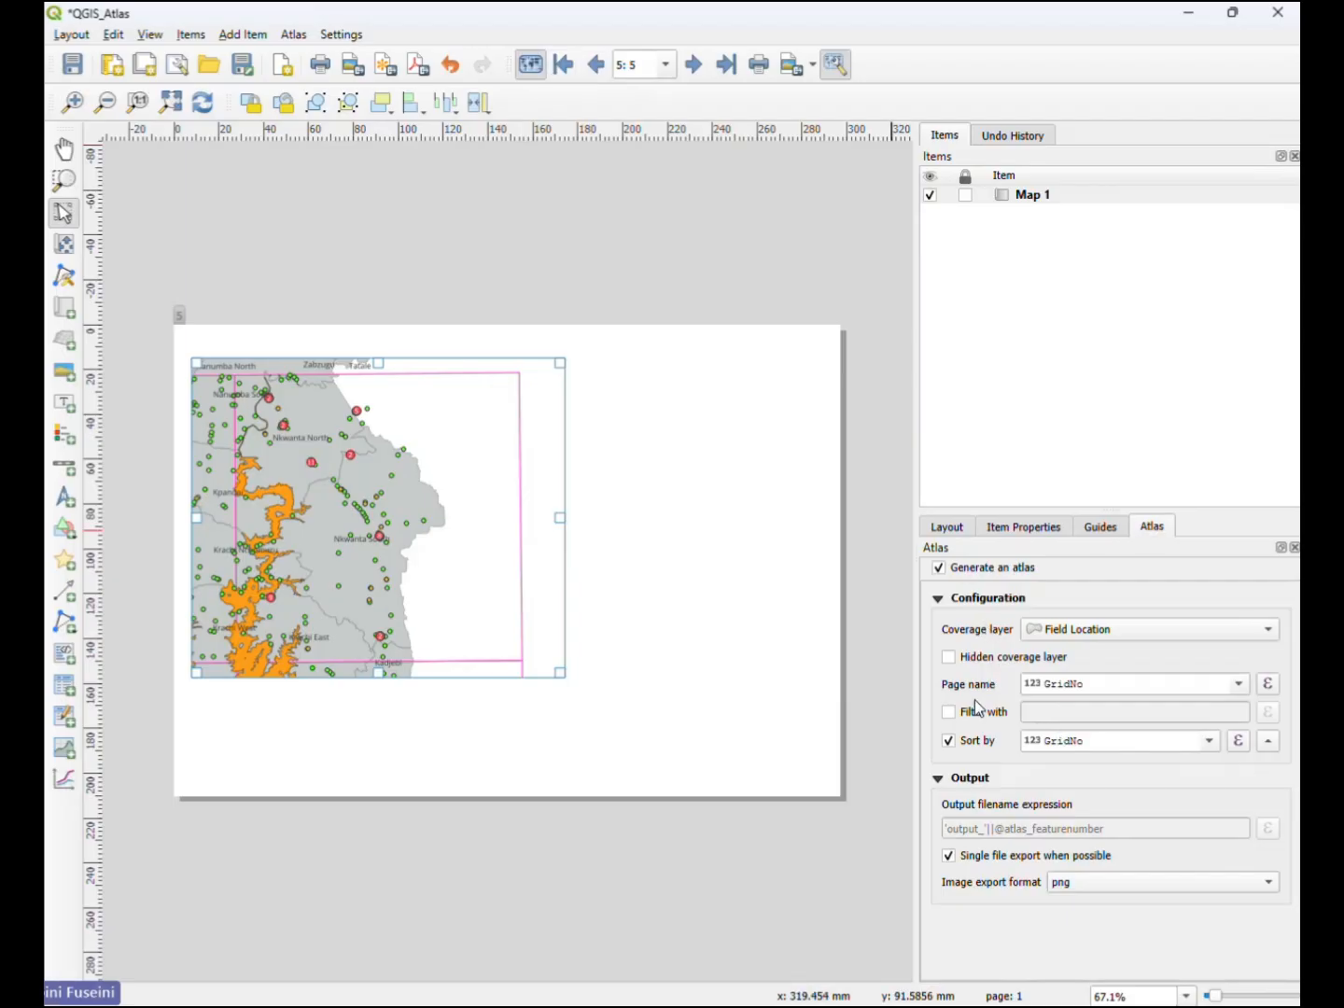
pyautogui.click(950, 657)
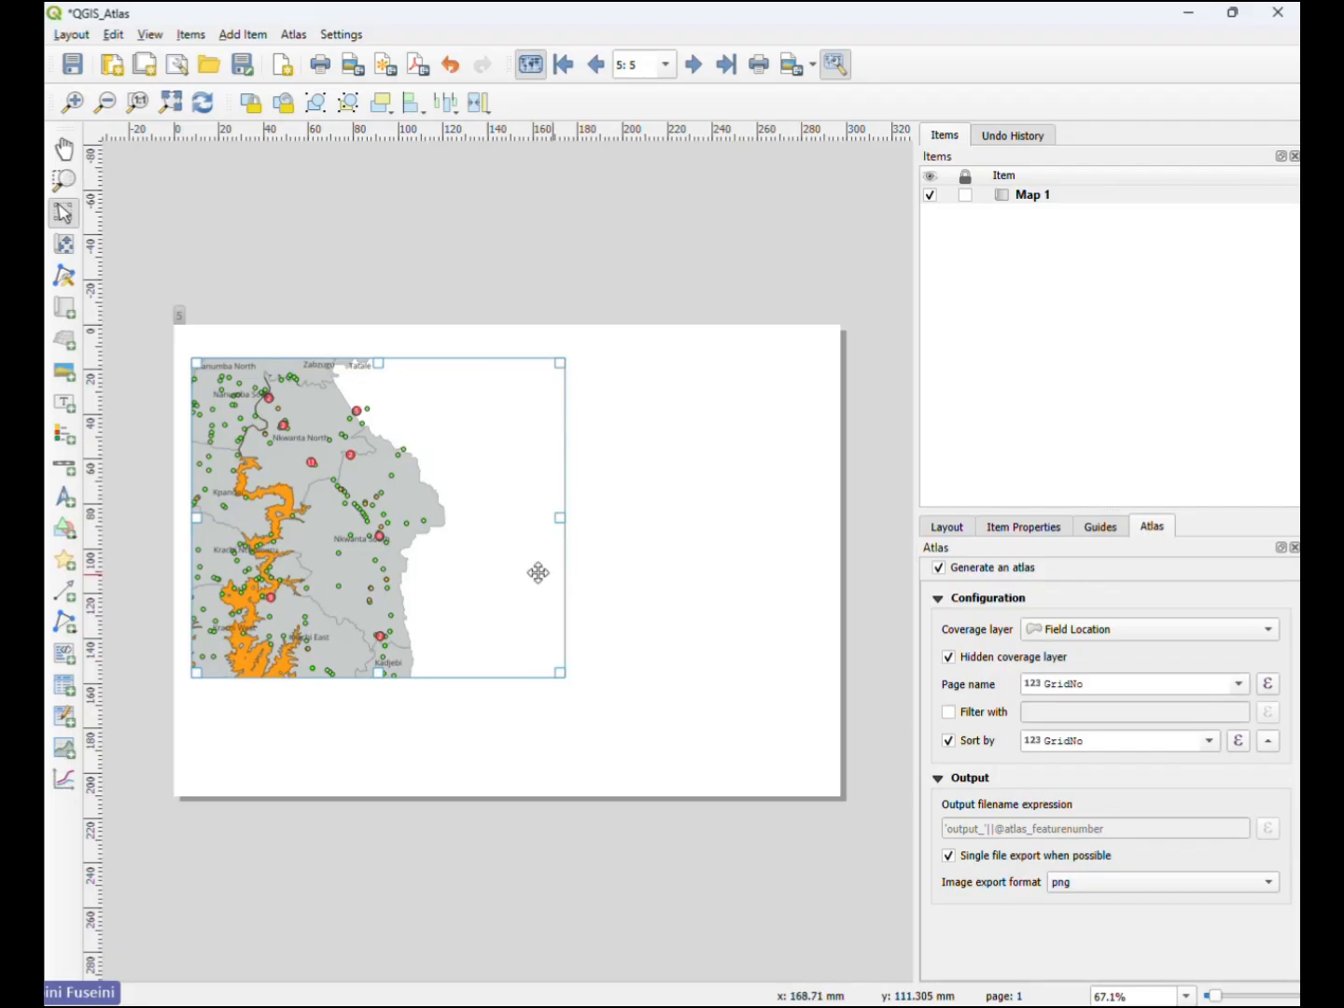
# - Enable a frame around Map 1 in its item properties
pyautogui.click(1035, 531)
pyautogui.scroll(-2, 941, 742)
pyautogui.scroll(-4, 941, 746)
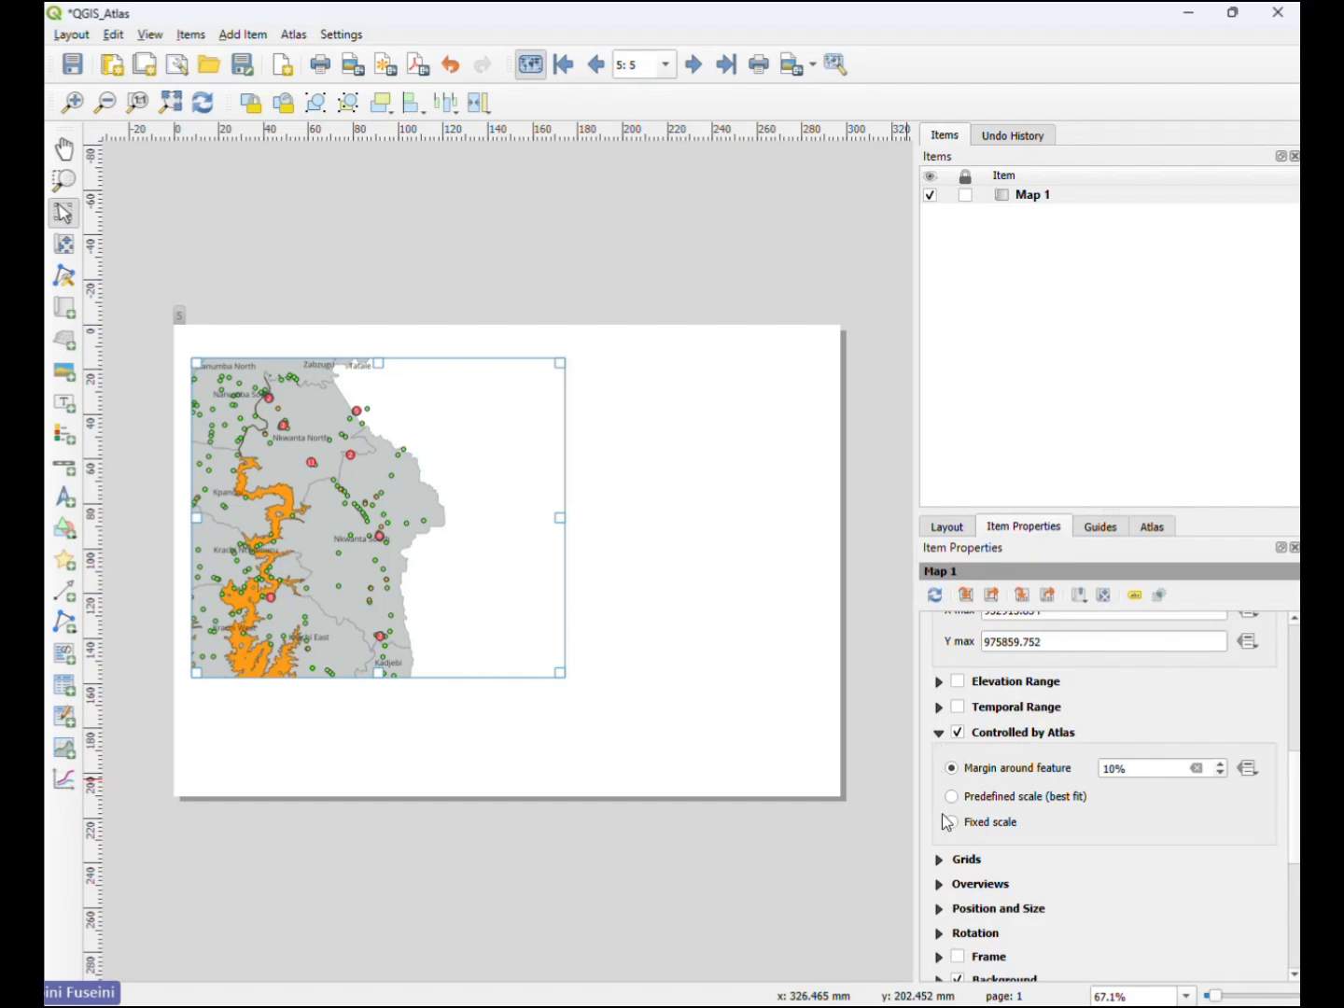
pyautogui.scroll(-2, 986, 798)
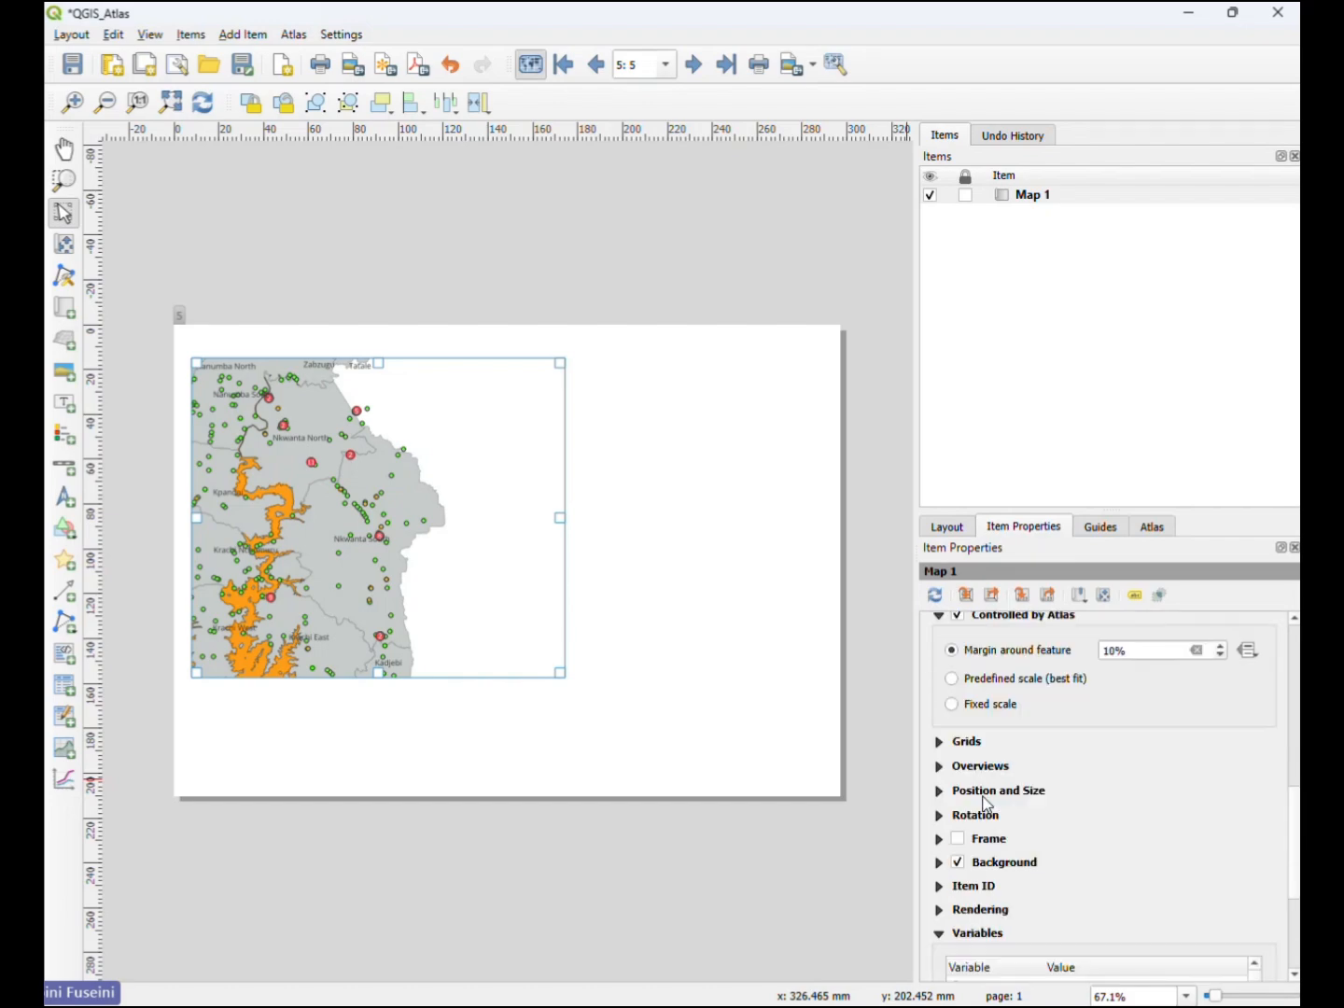
pyautogui.click(958, 840)
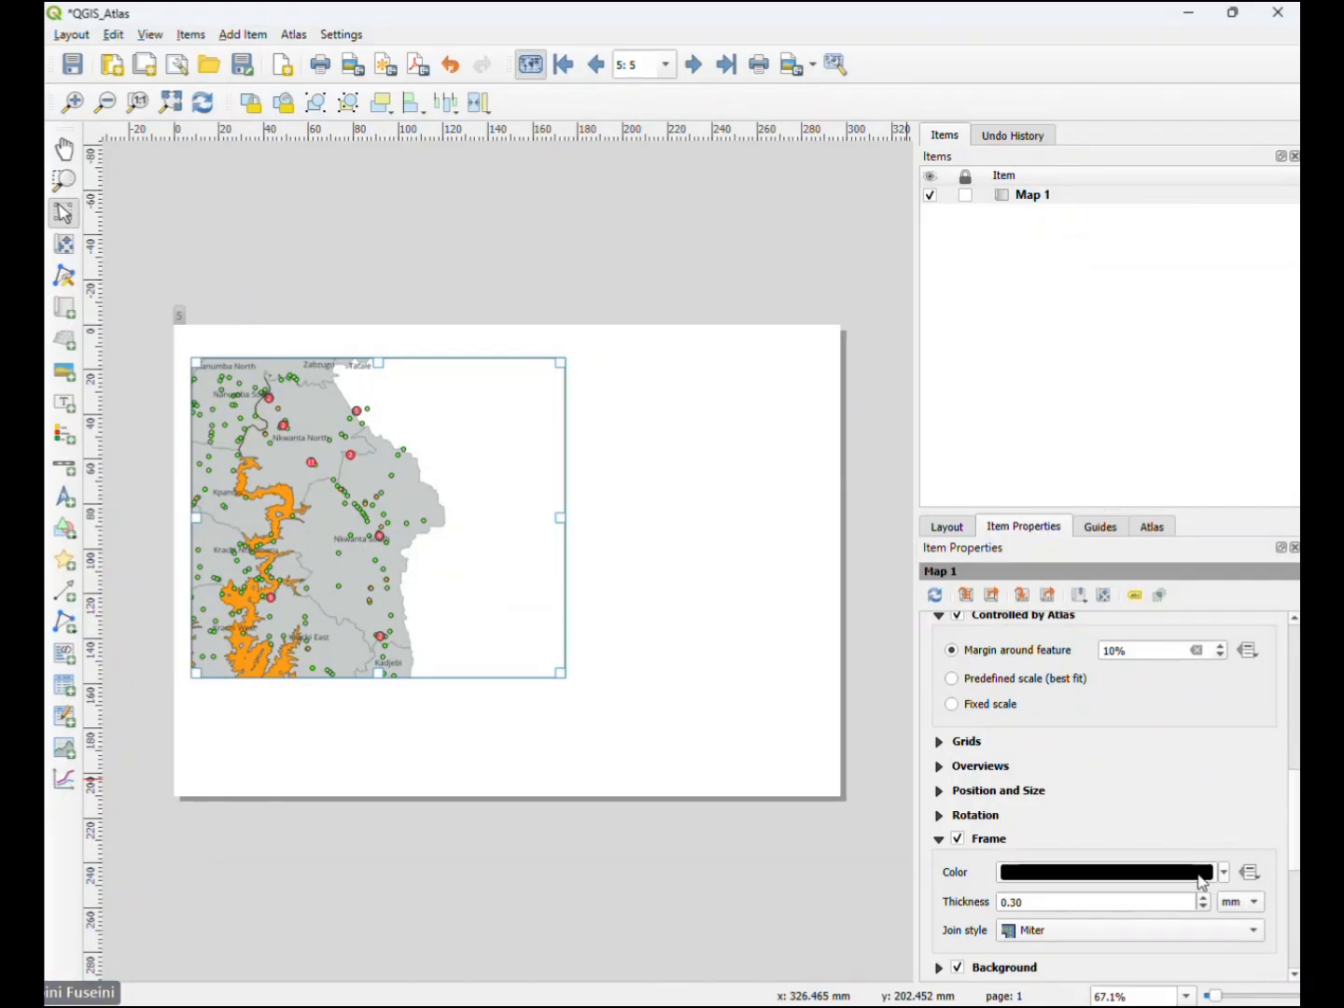
# - Enlarge Map 1 from its lower-right corner to fill more of the page and set its scale to 700000
pyautogui.click(550, 617)
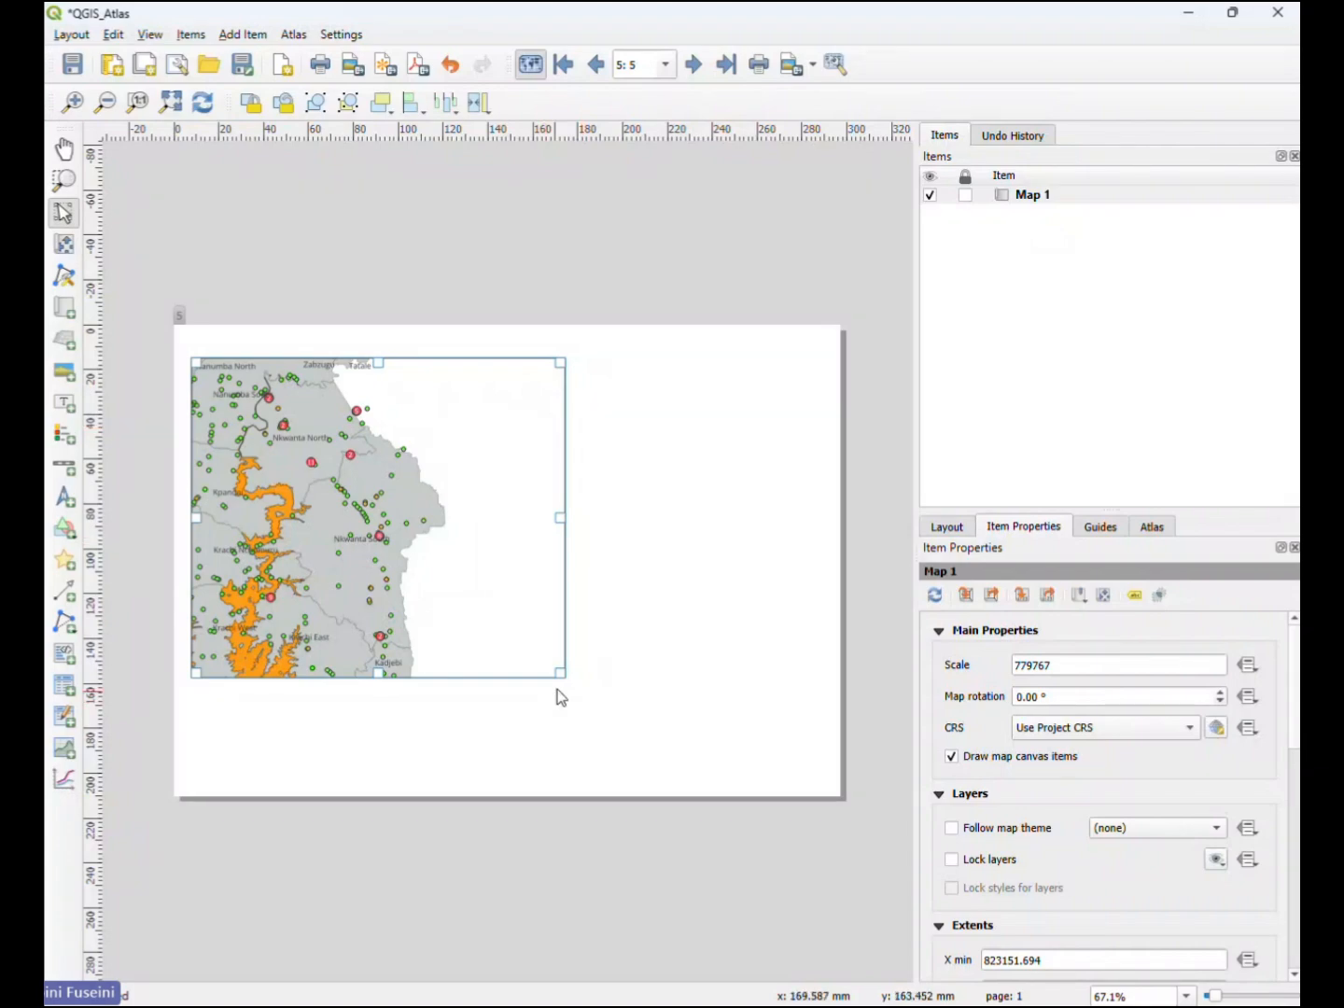
pyautogui.moveTo(559, 674); pyautogui.dragTo(627, 716)
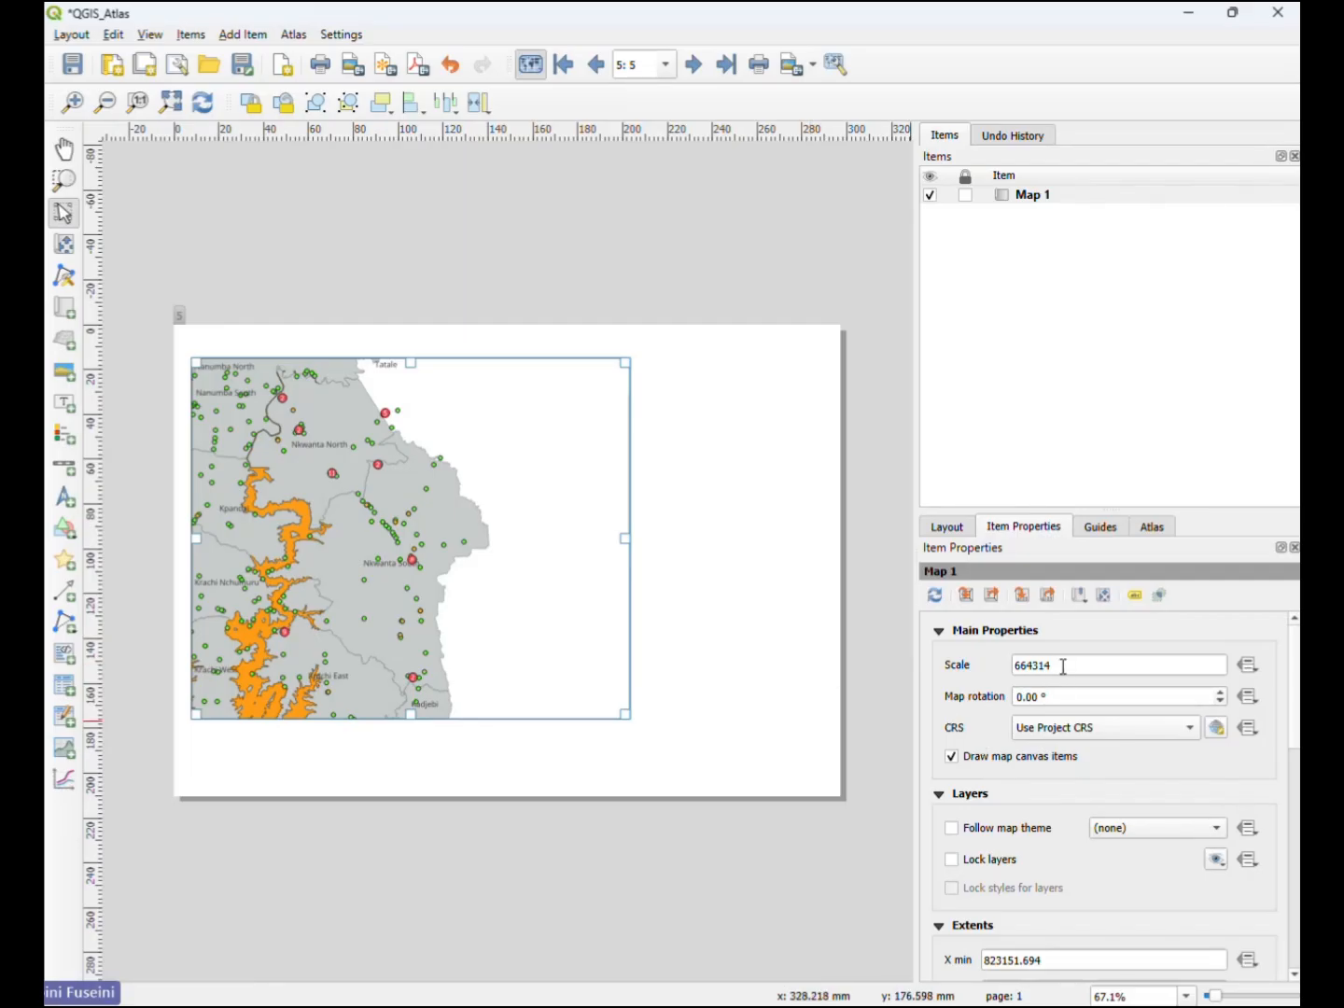
pyautogui.moveTo(1061, 665); pyautogui.dragTo(1019, 661)
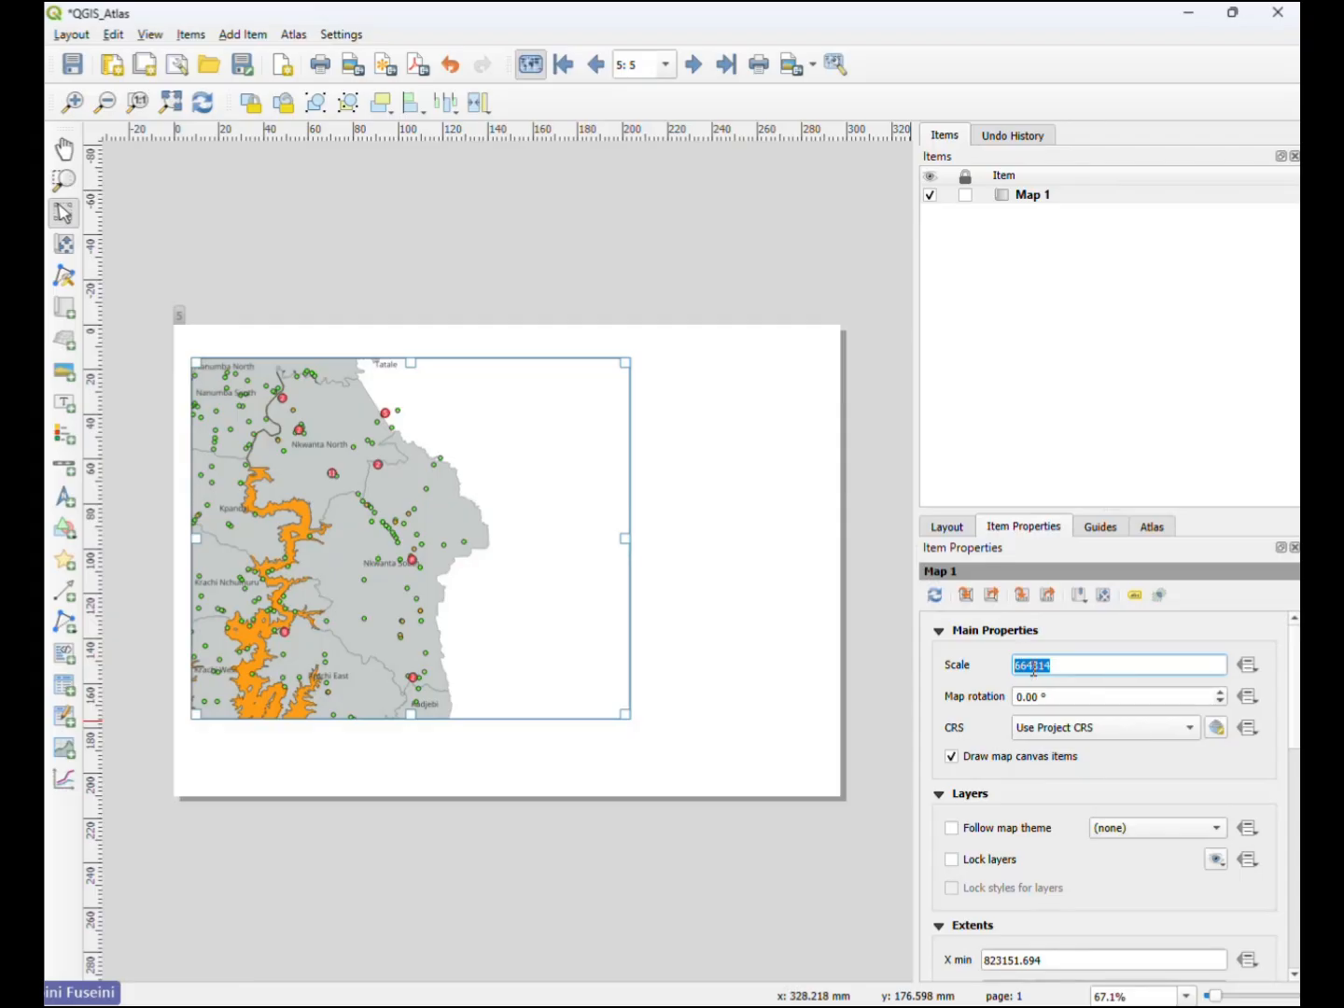
pyautogui.moveTo(1035, 665); pyautogui.dragTo(1014, 659)
pyautogui.write('700000')
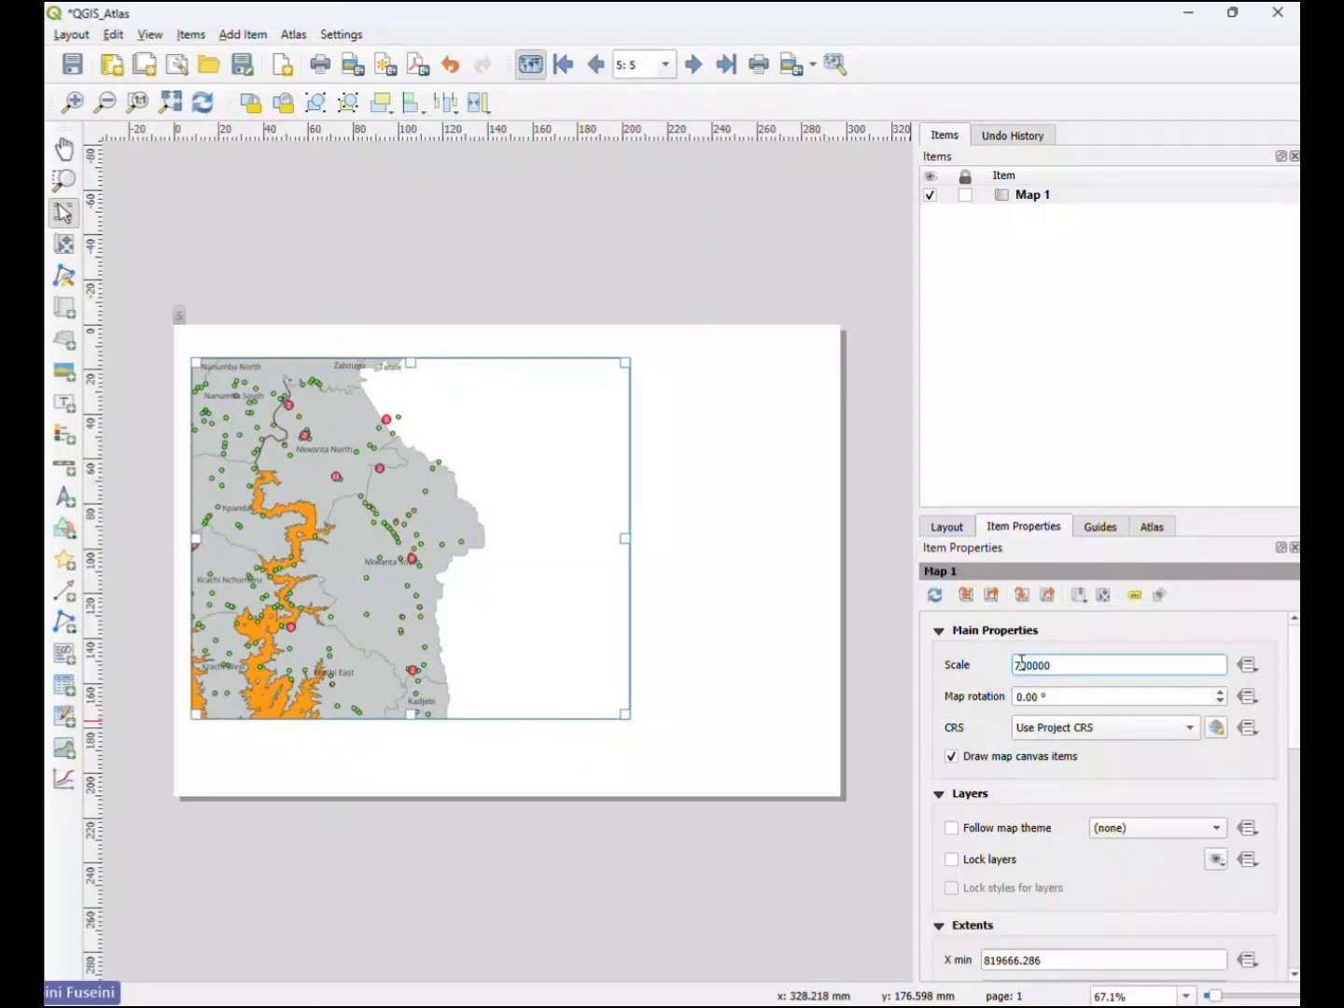
pyautogui.click(769, 682)
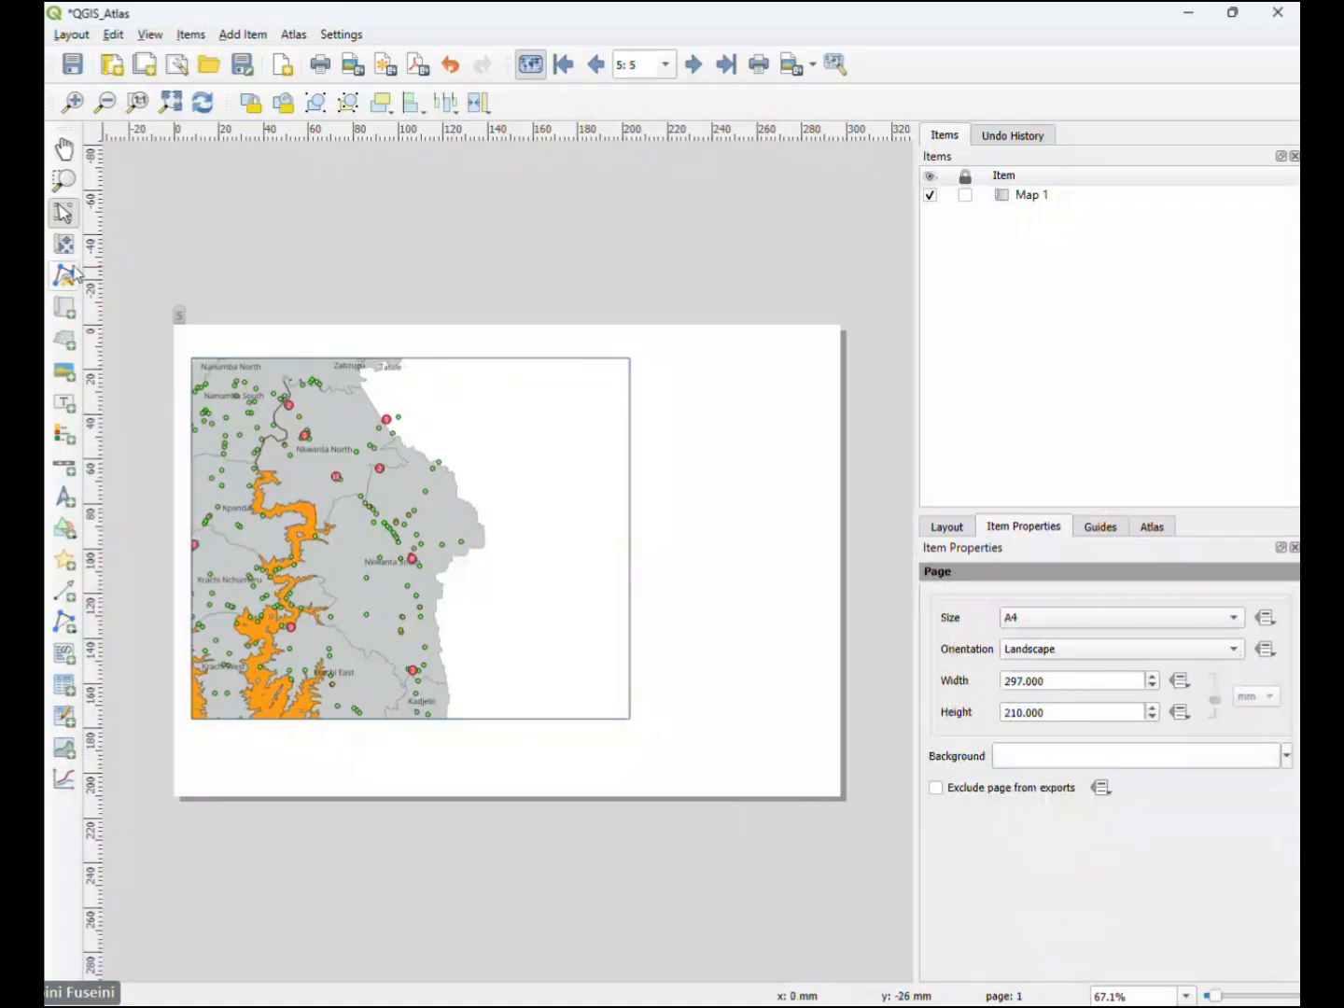
pyautogui.click(565, 596)
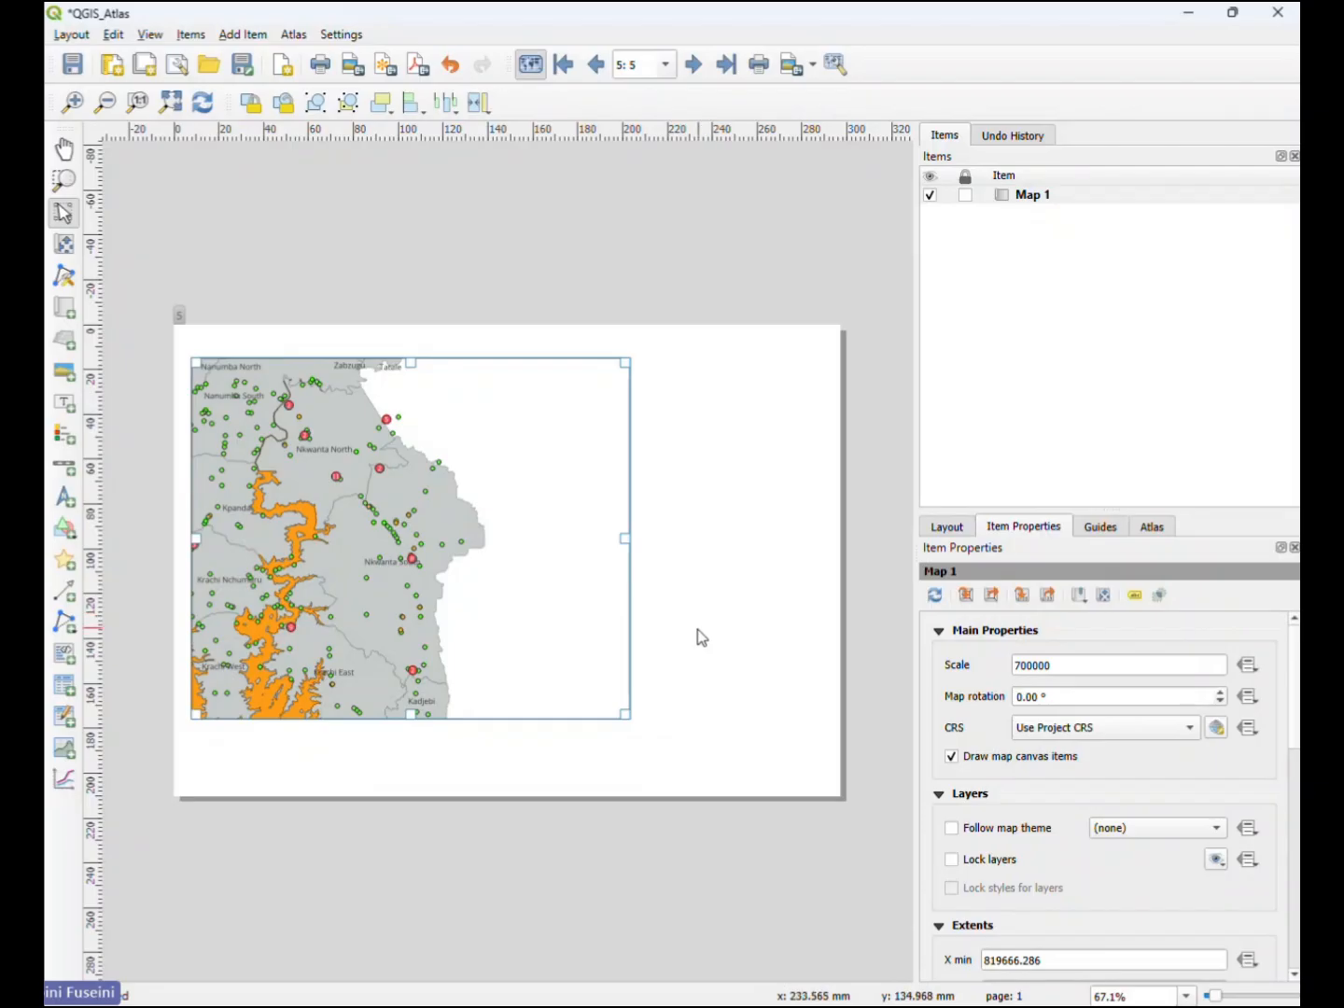
# - Lock Map 1's layers and the styles for those layers
pyautogui.scroll(-5, 951, 789)
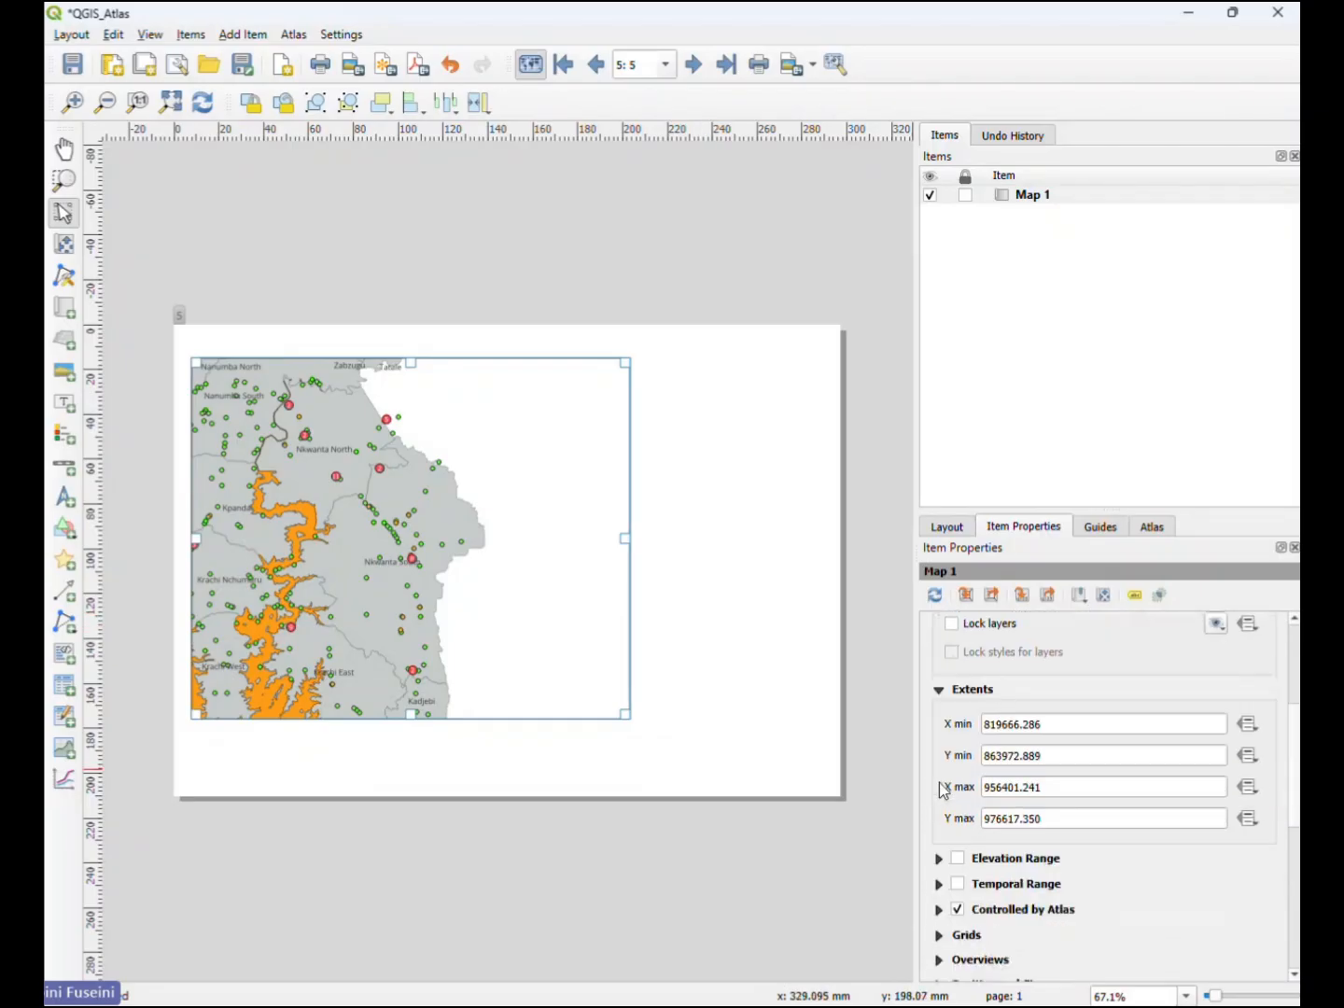
pyautogui.scroll(-1, 958, 829)
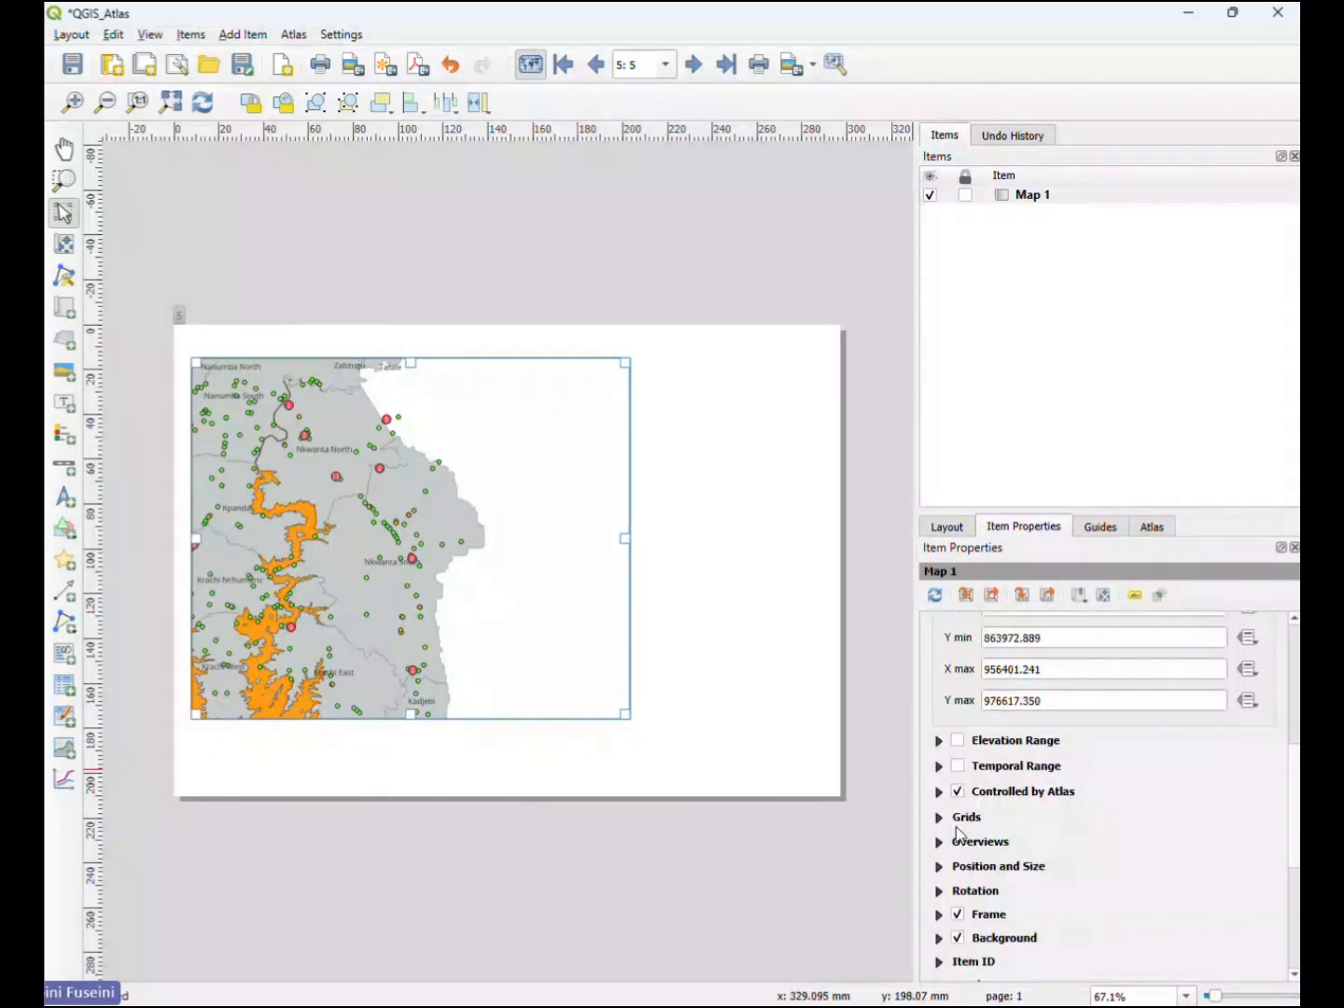
pyautogui.scroll(6, 959, 834)
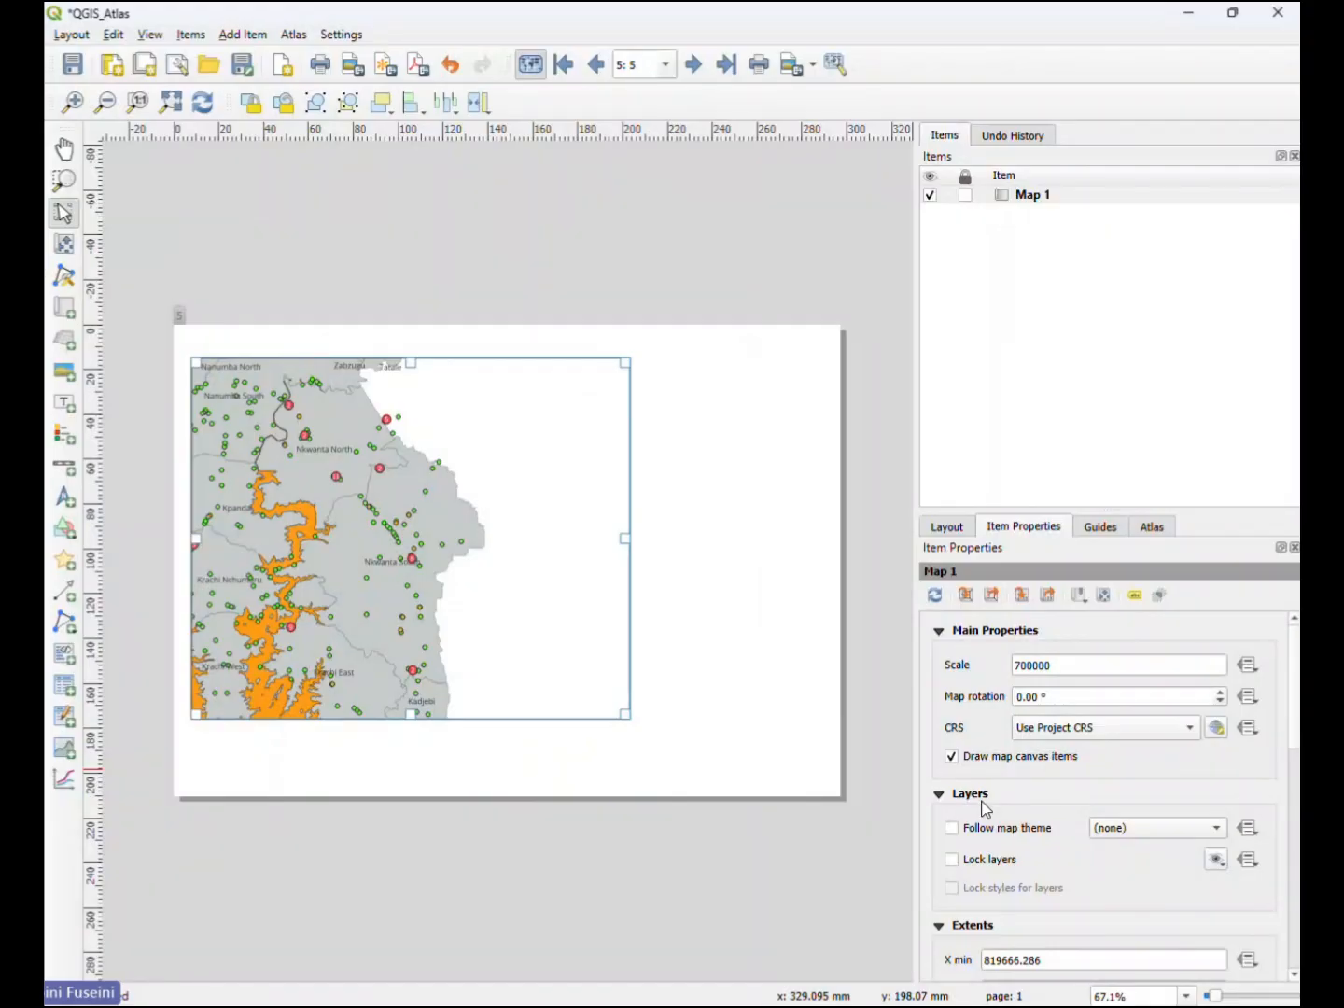
pyautogui.click(954, 862)
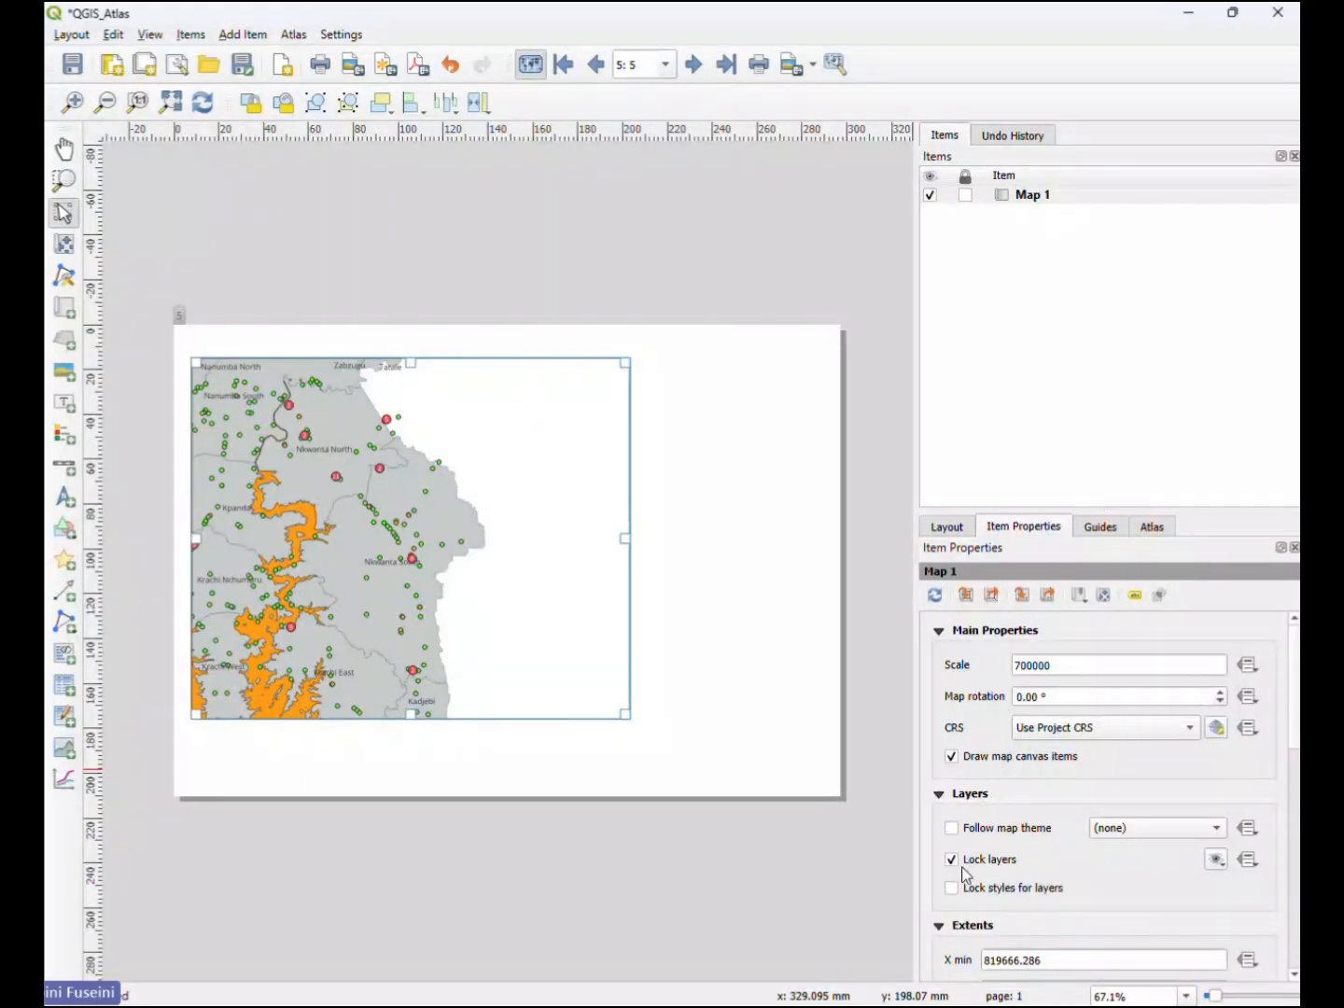
pyautogui.click(953, 889)
# - Minimize the layout to return to the main QGIS project and add a layer group named Inset
pyautogui.click(1187, 14)
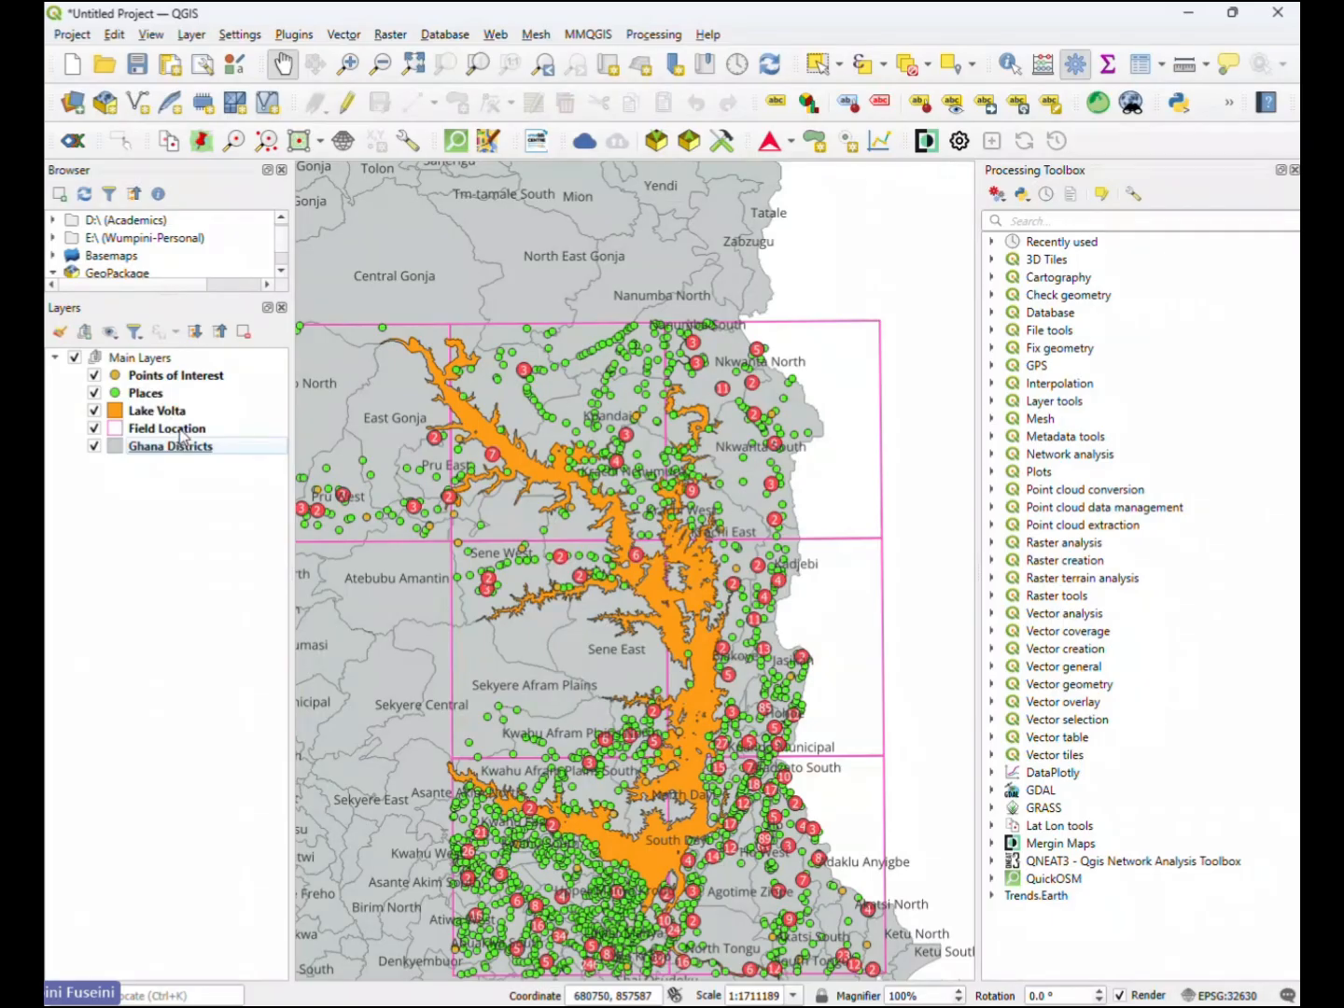
pyautogui.rightClick(112, 493)
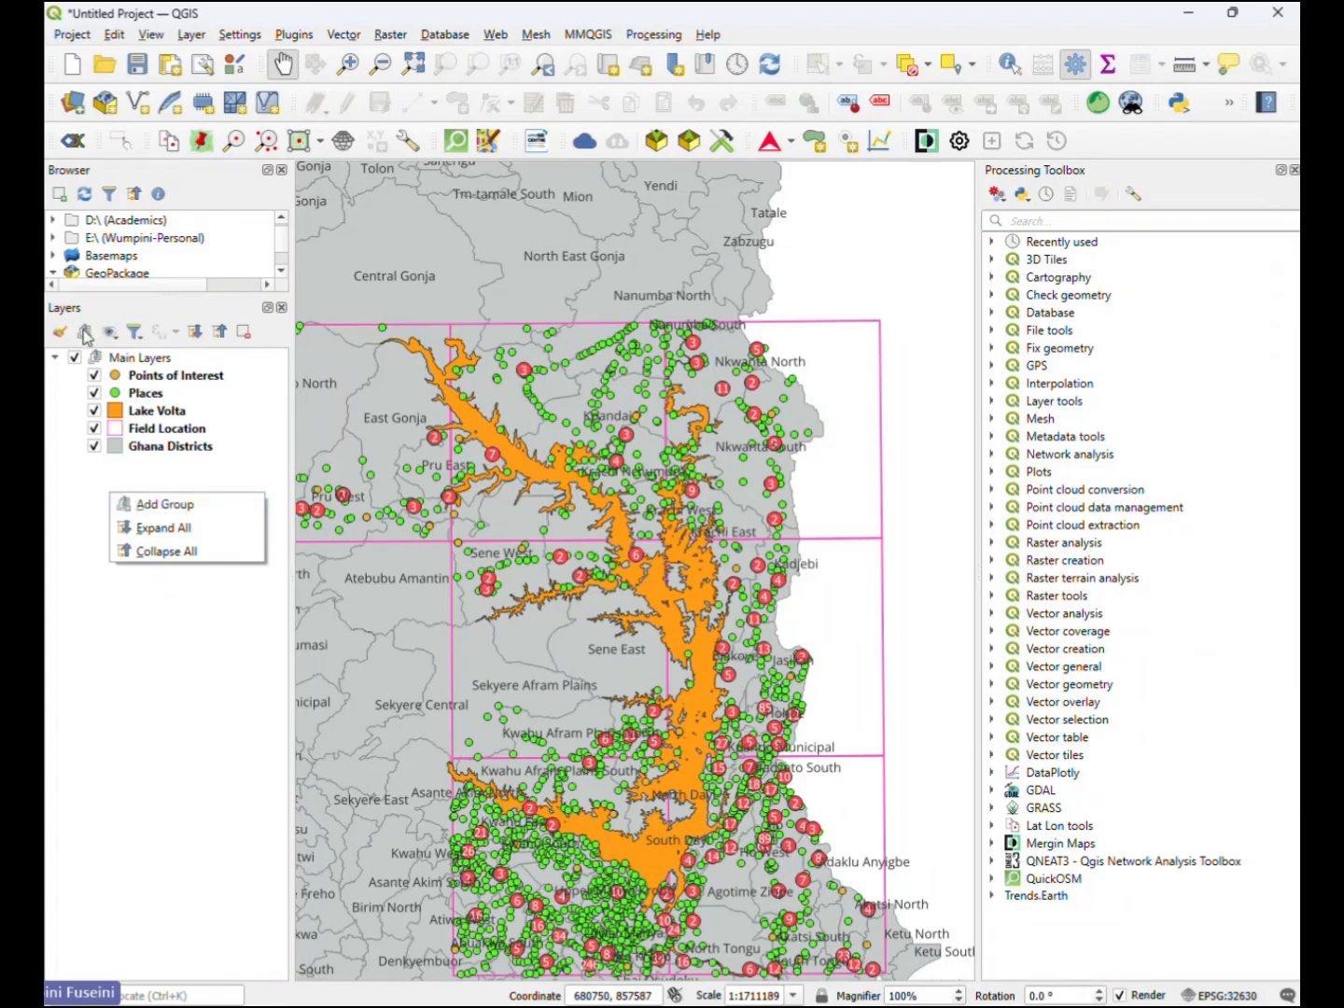
pyautogui.click(140, 505)
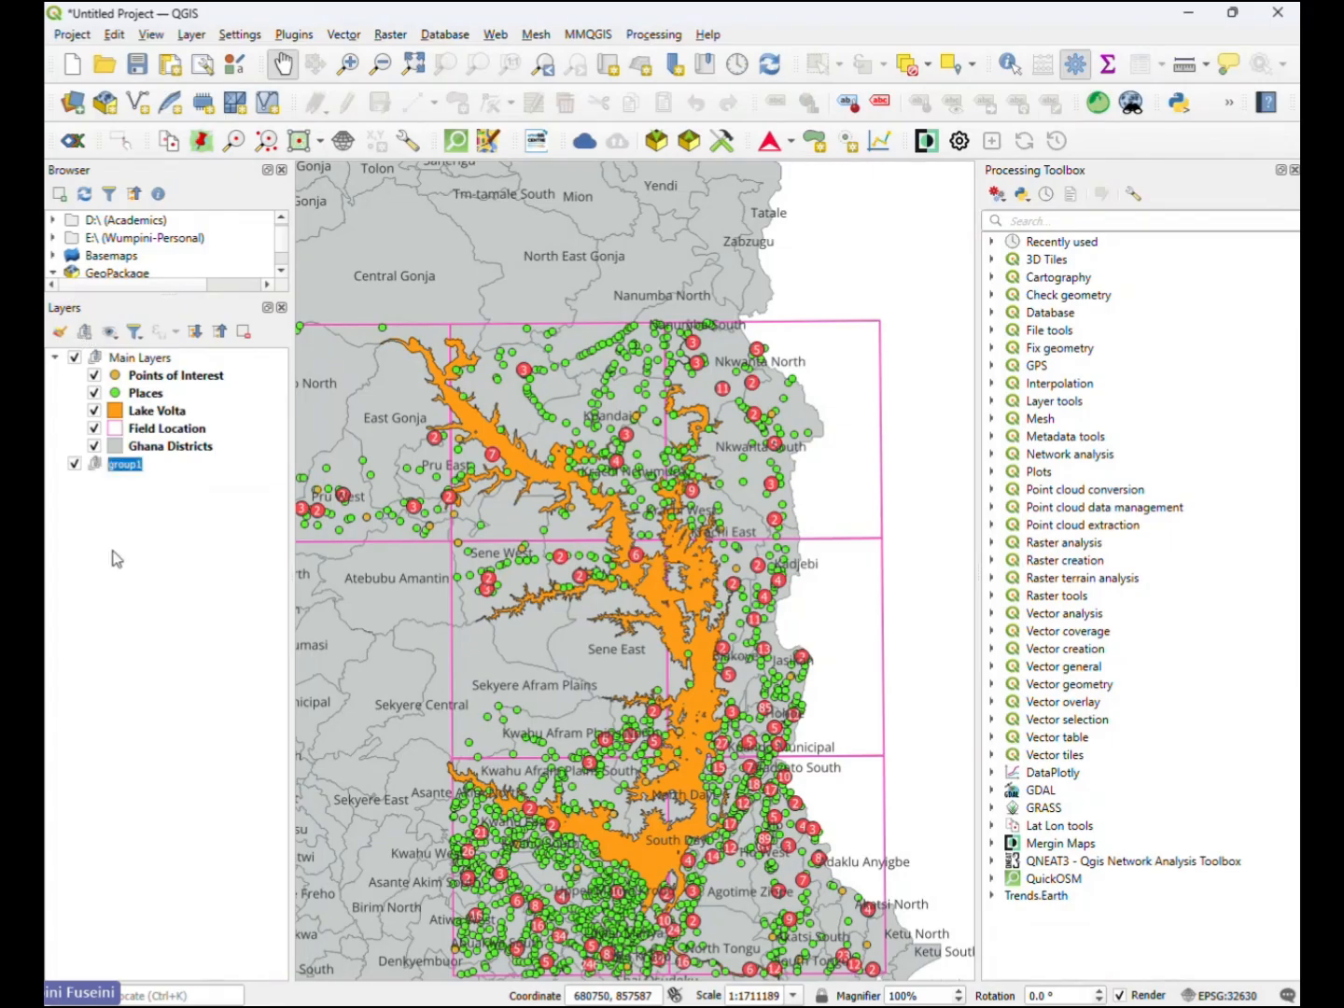
pyautogui.write('Inset')
pyautogui.press('Return')
# - Duplicate the Ghana Districts and Field Location layers
pyautogui.click(157, 451)
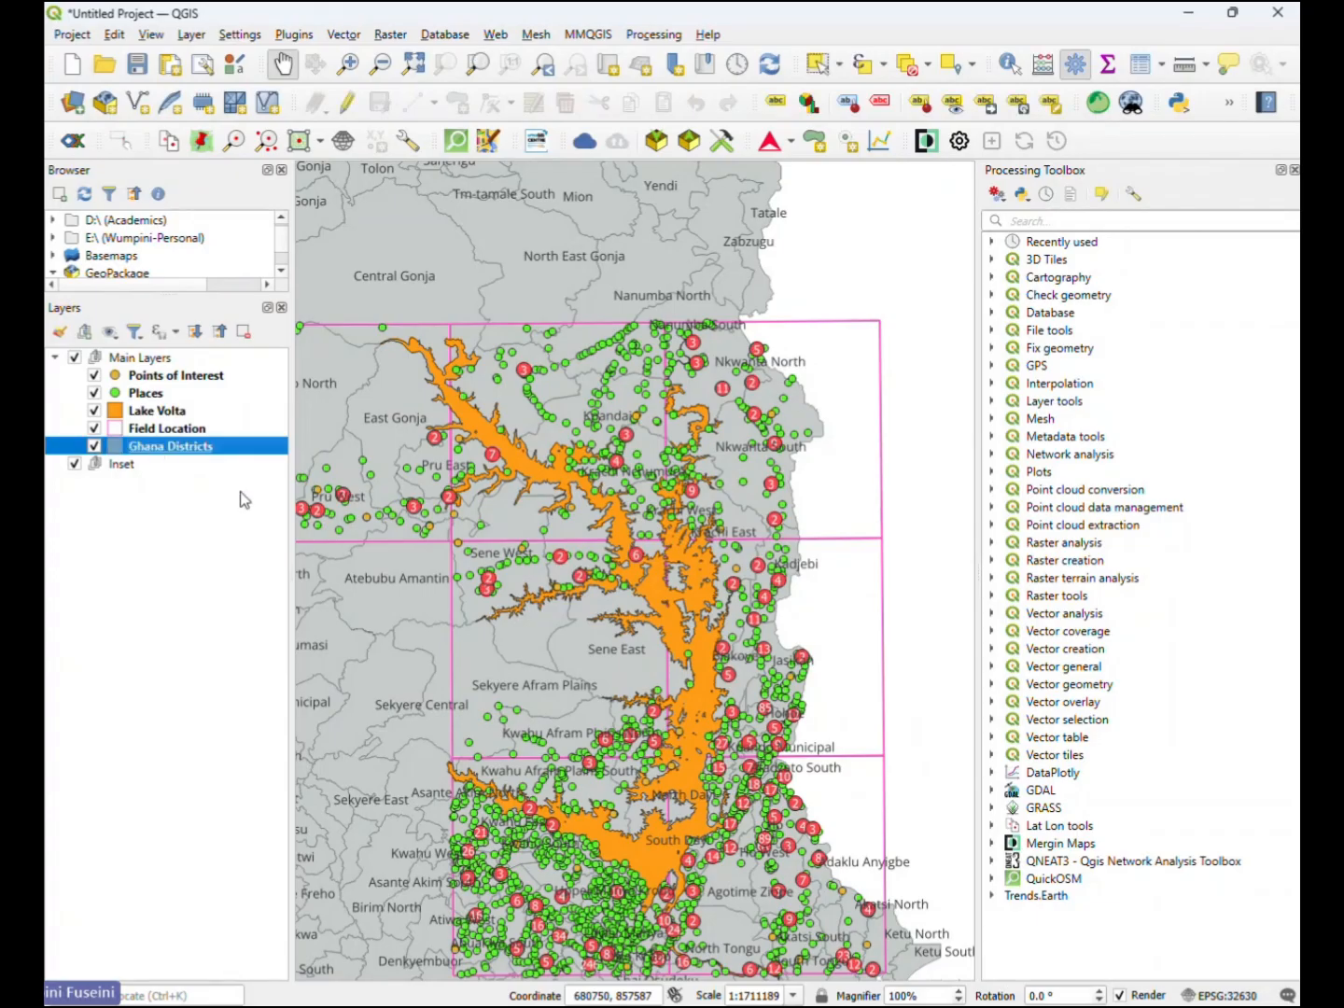
pyautogui.rightClick(199, 458)
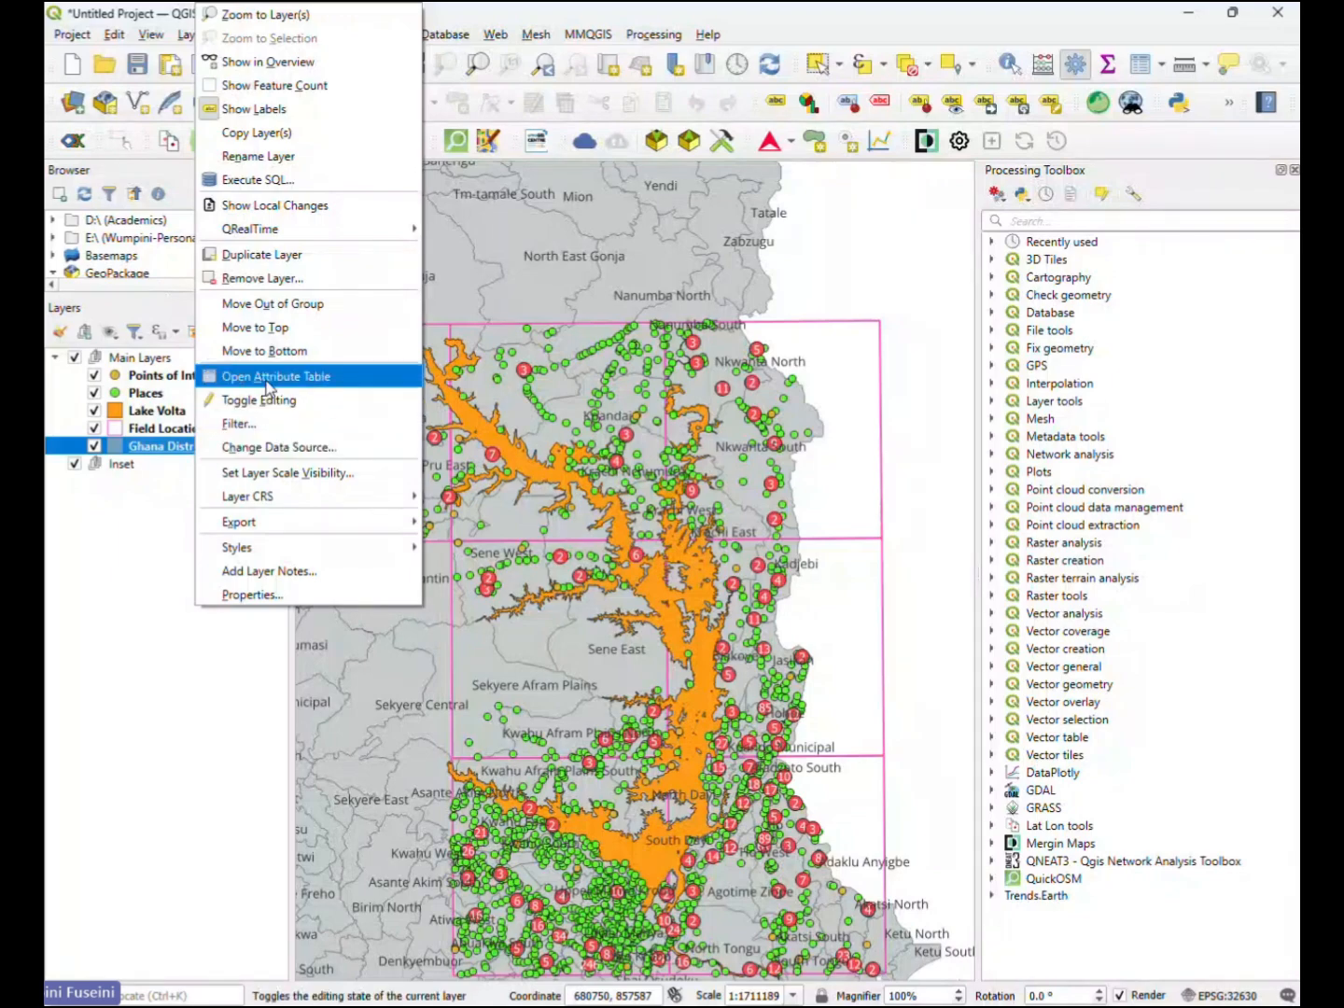
pyautogui.click(260, 271)
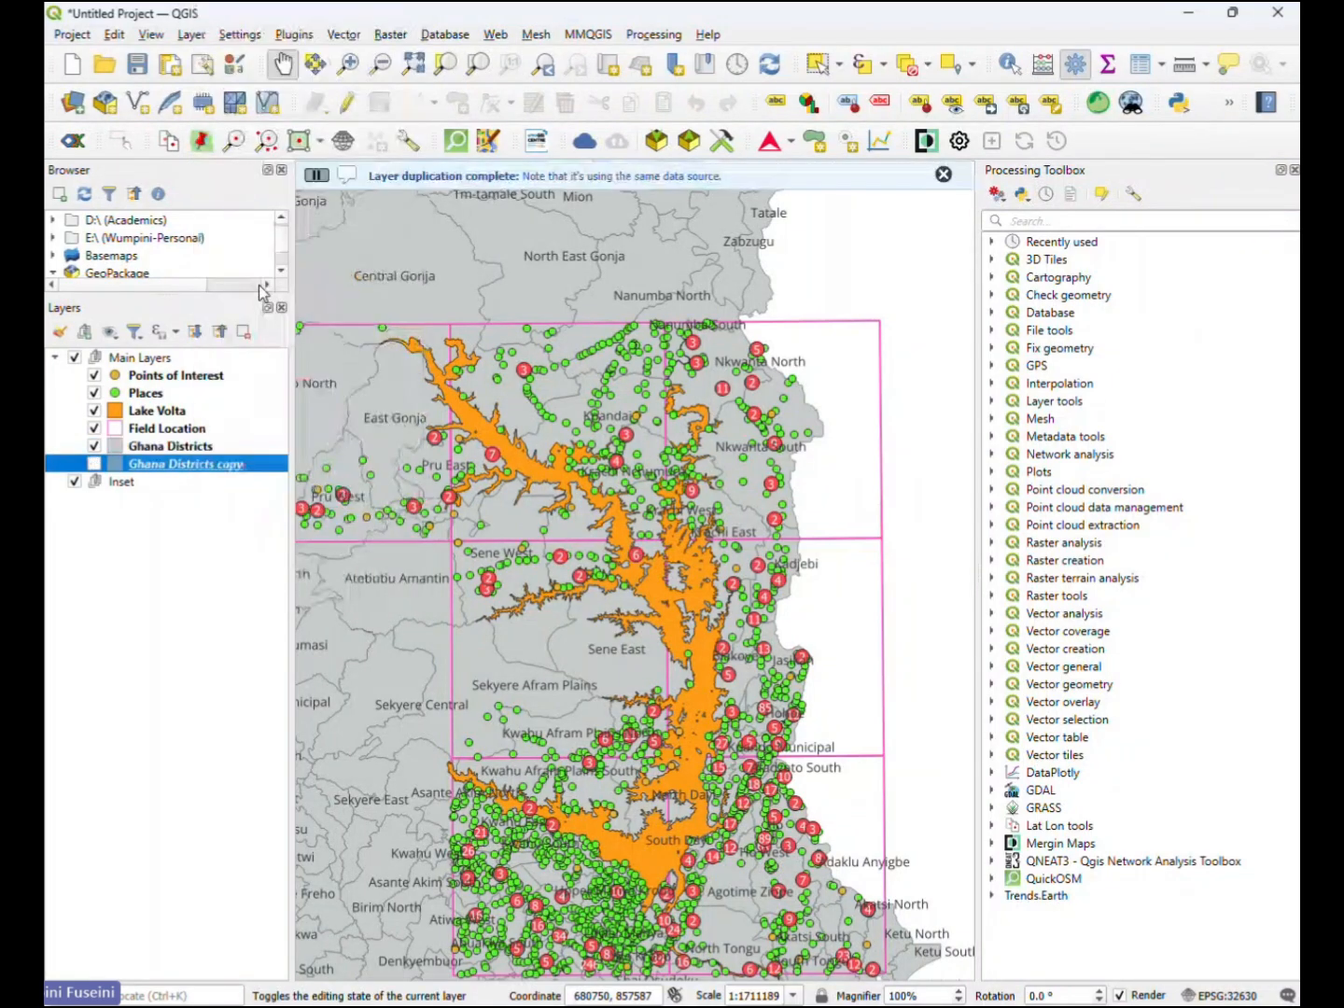
pyautogui.click(198, 430)
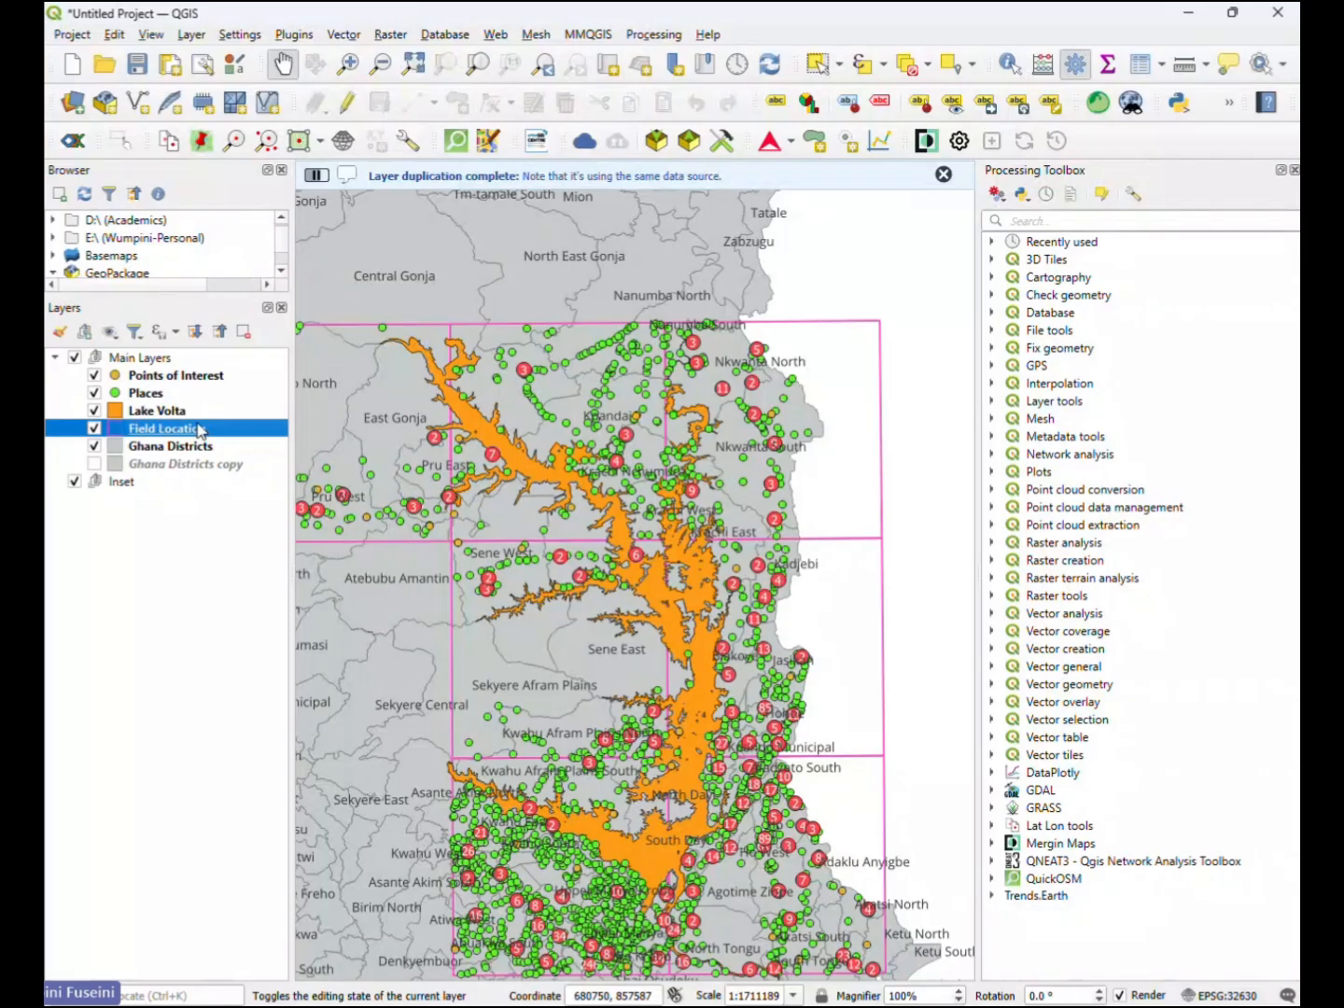
pyautogui.rightClick(199, 430)
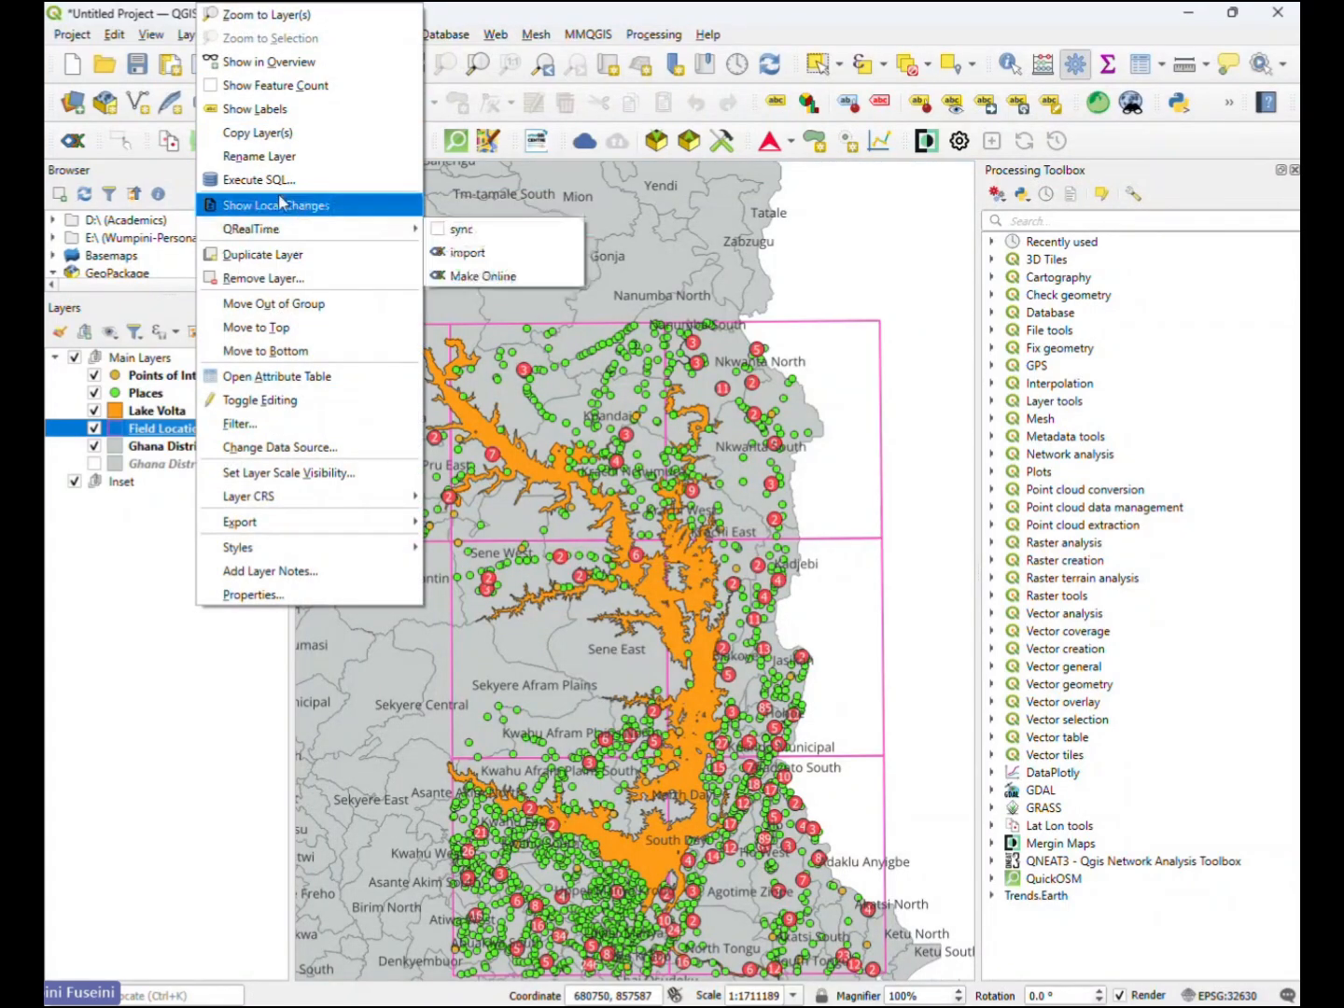
pyautogui.click(258, 257)
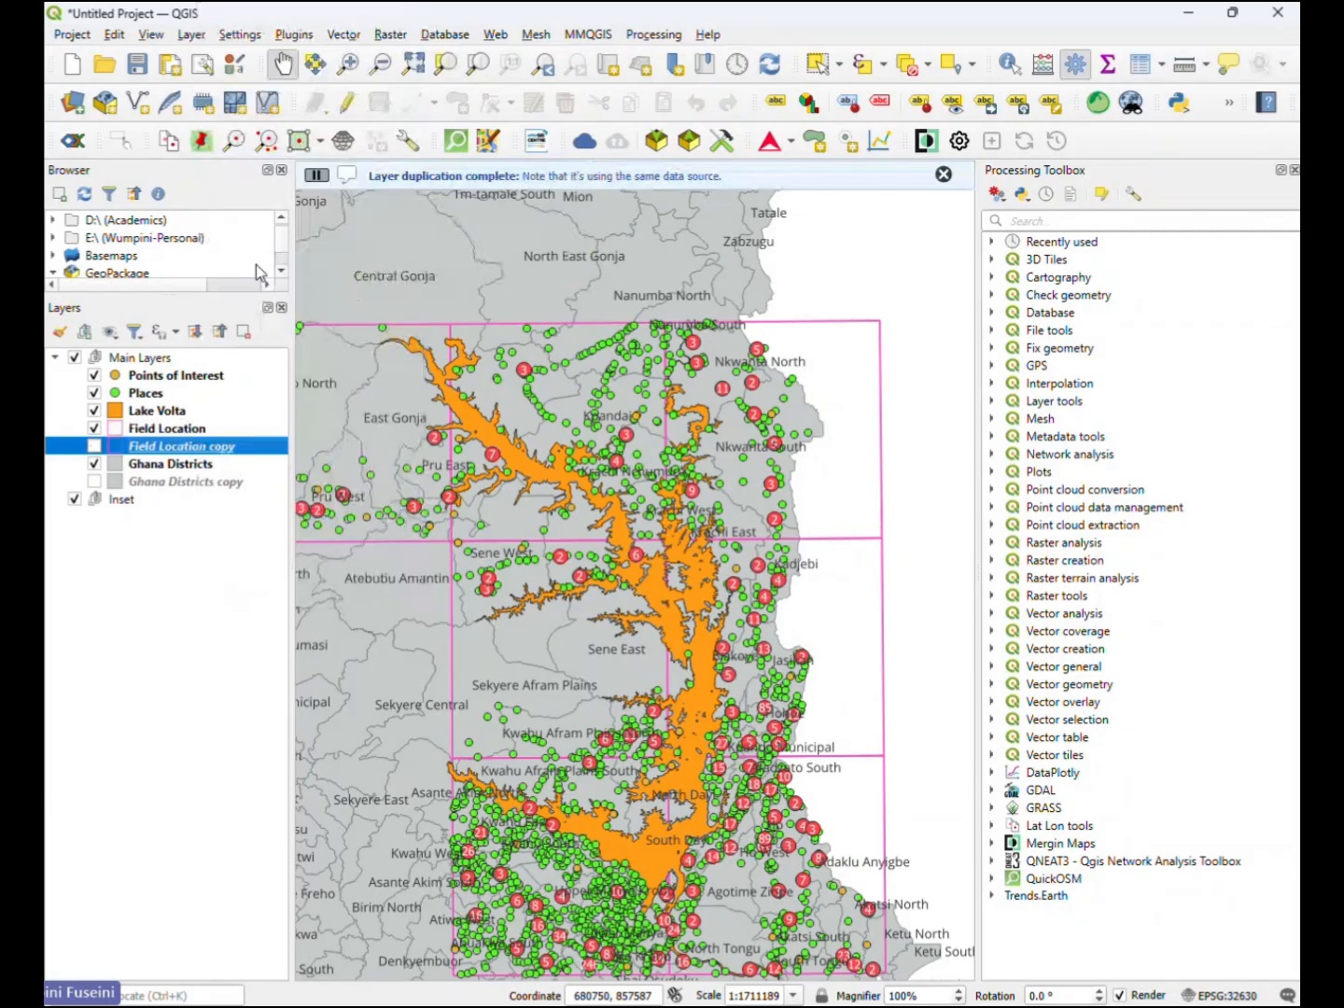
# - Move the Field Location and Ghana Districts copies together into the Inset group
pyautogui.click(188, 483)
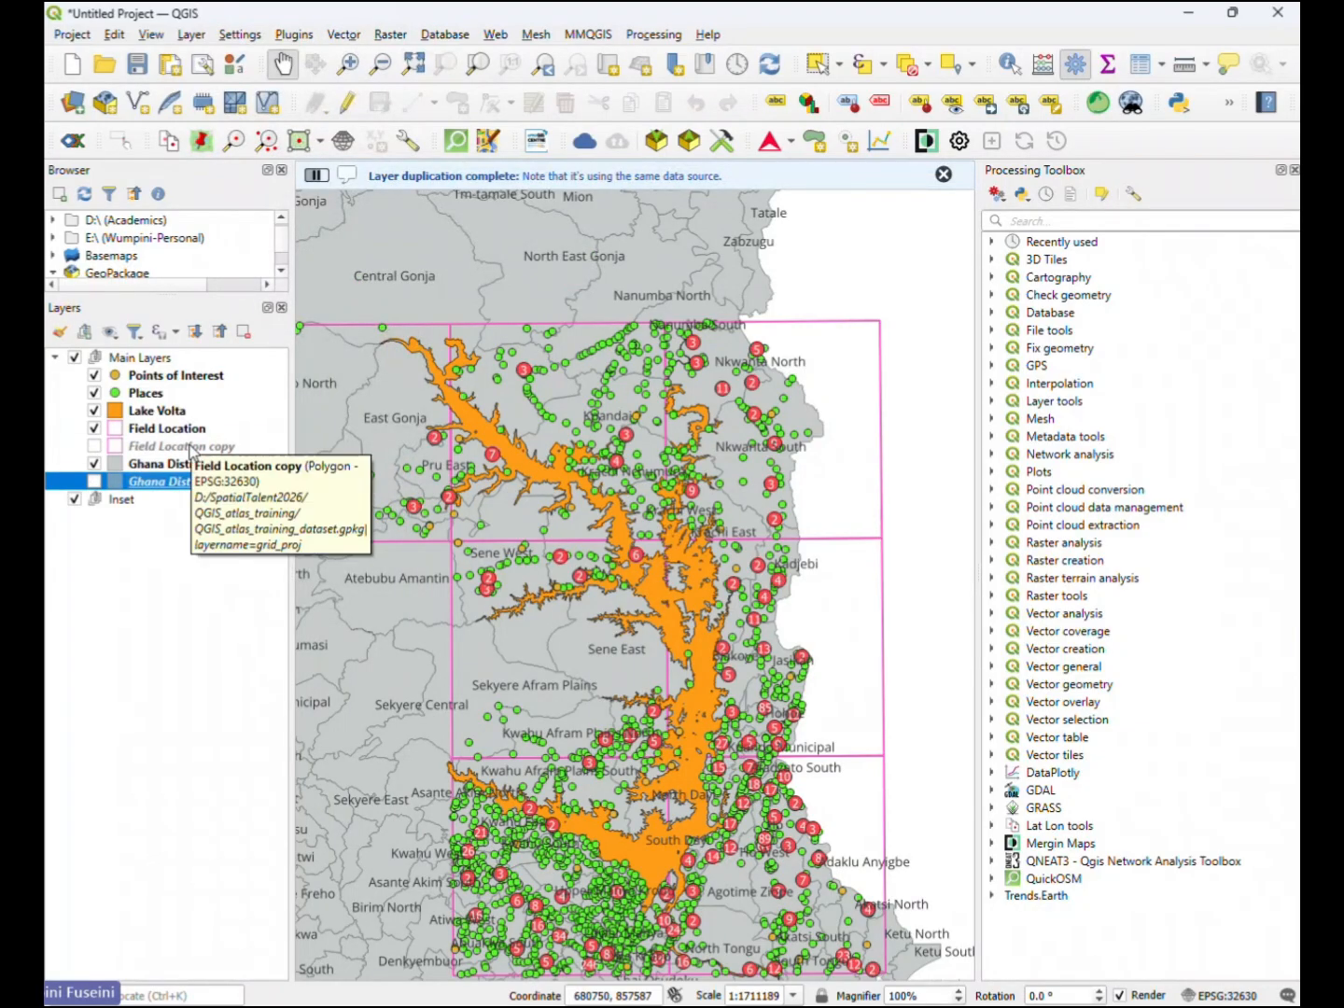
pyautogui.keyDown('ctrl'); pyautogui.click(190, 450); pyautogui.keyUp('ctrl')
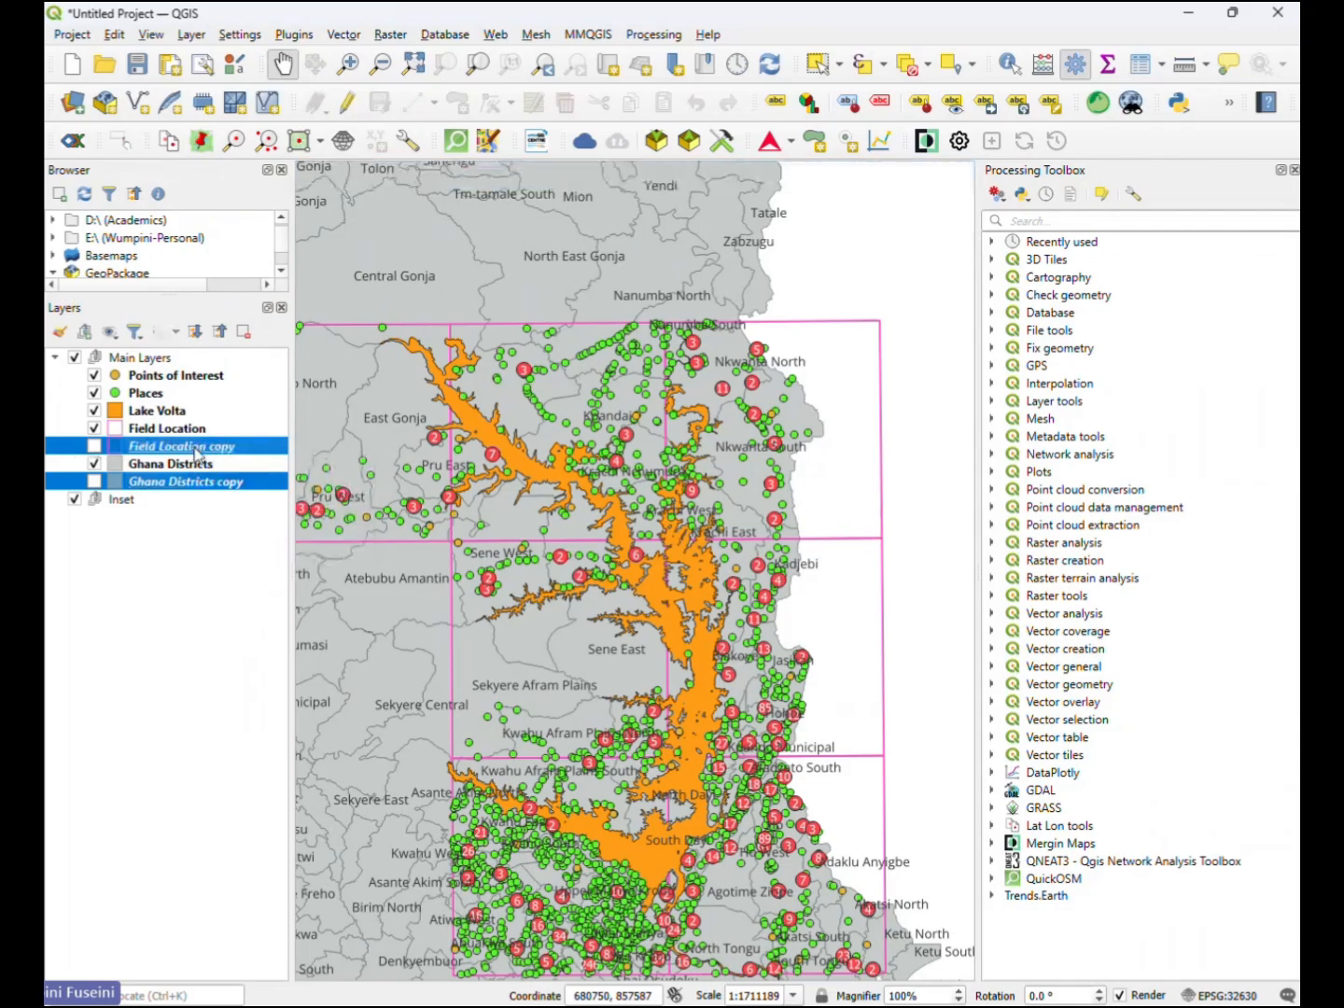
pyautogui.moveTo(191, 449); pyautogui.dragTo(183, 507)
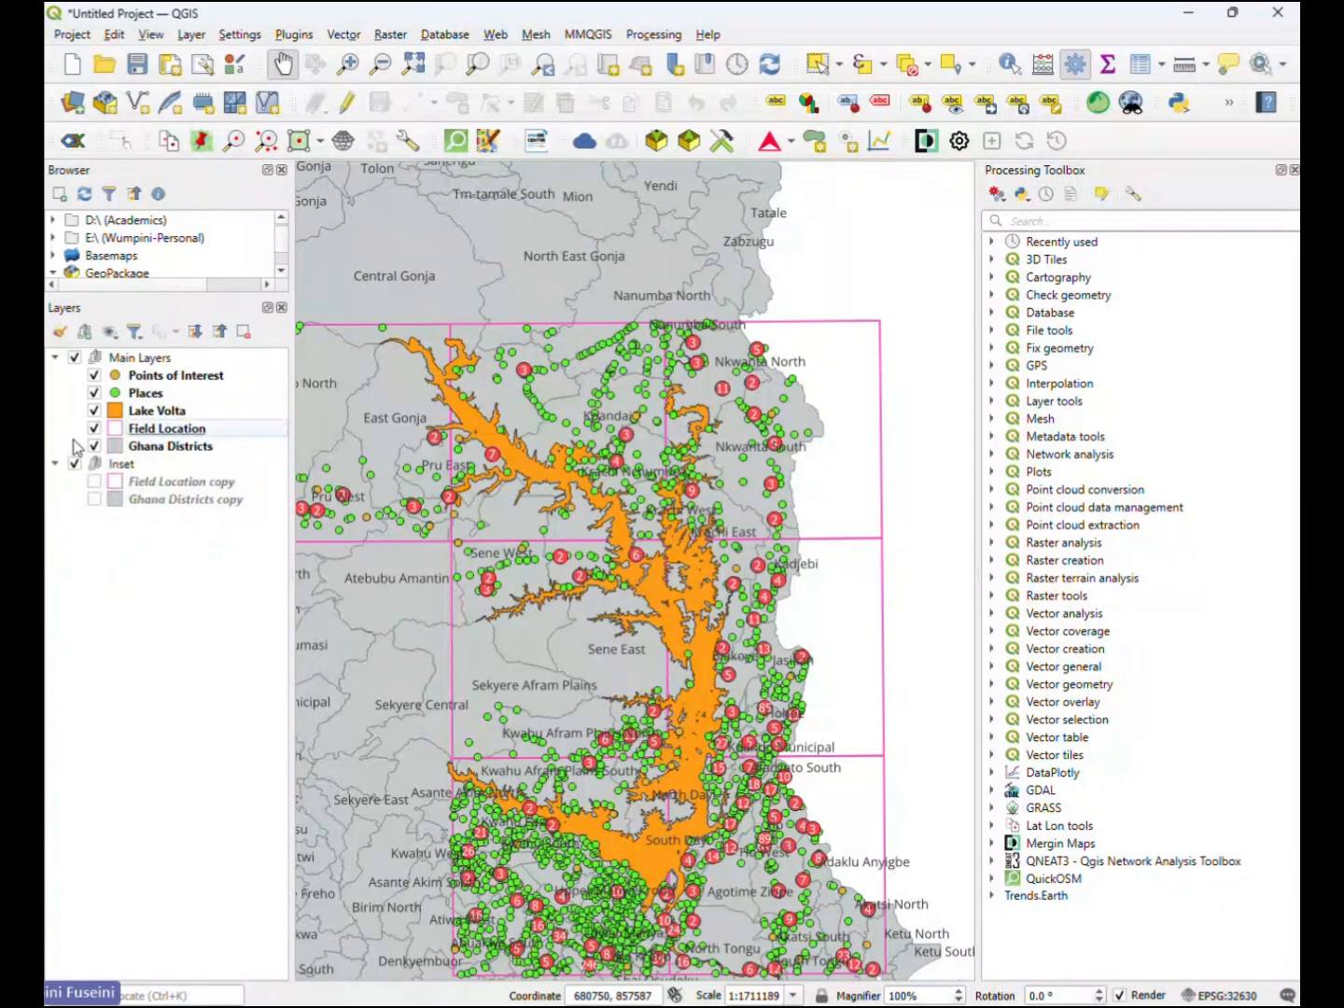
# - Hide the Main Layers group and turn on both copied layers in the Inset group
pyautogui.click(74, 357)
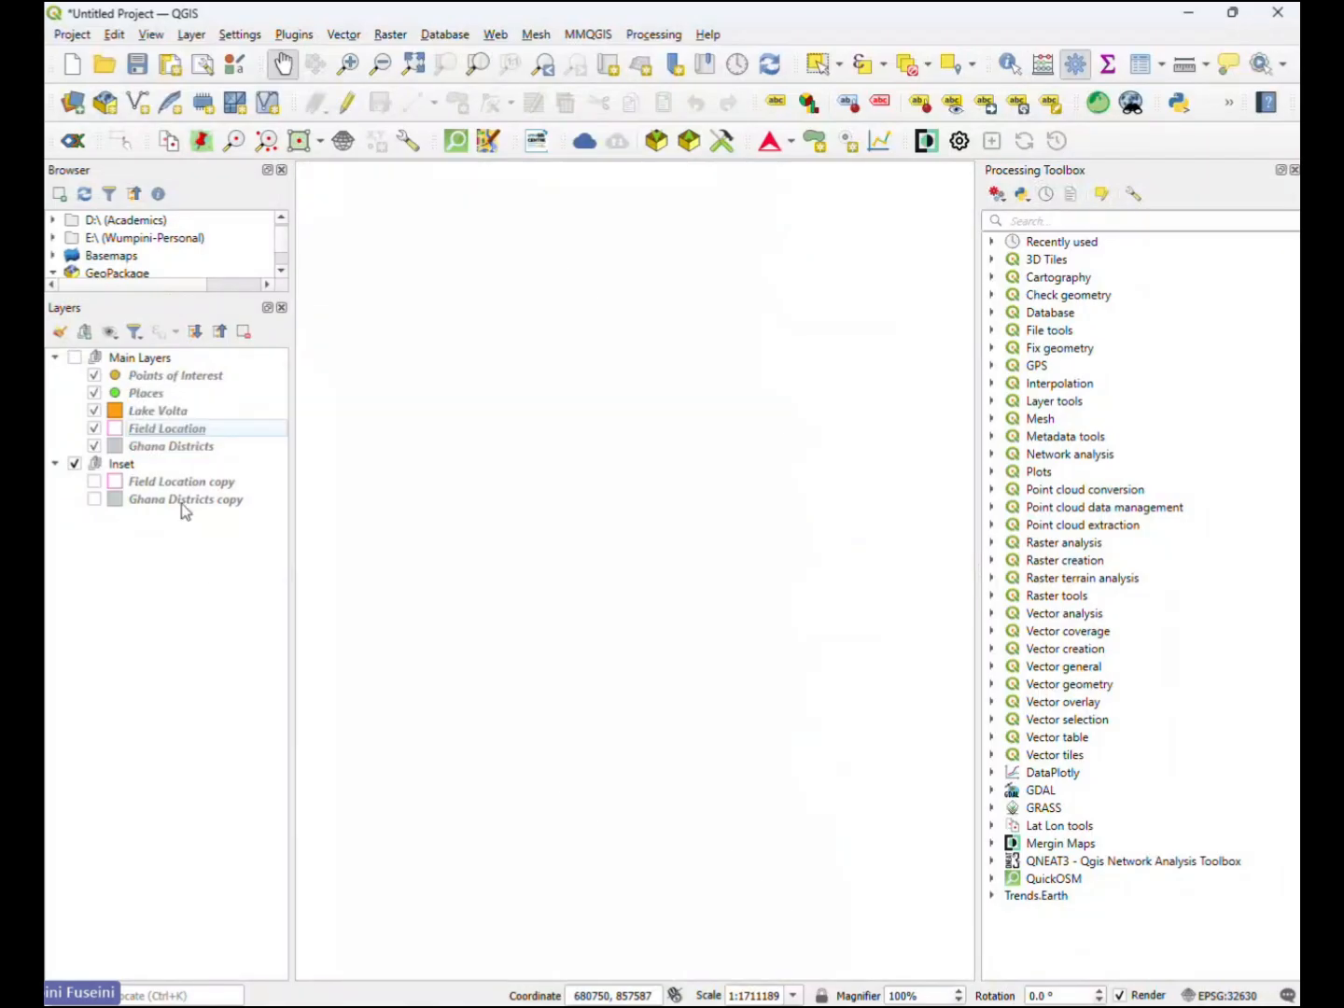
pyautogui.click(95, 481)
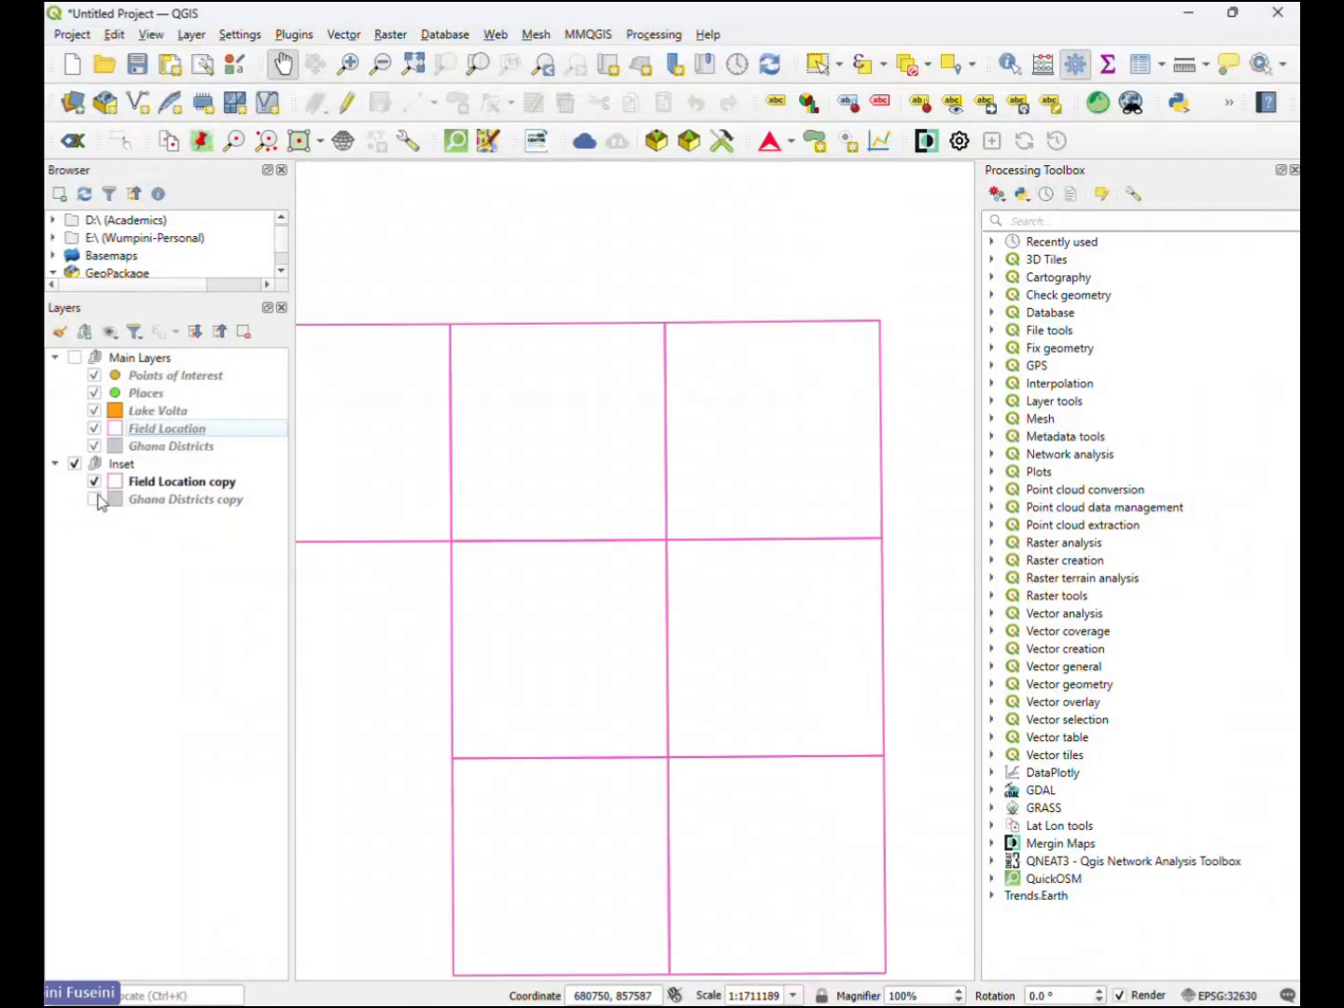
pyautogui.click(95, 499)
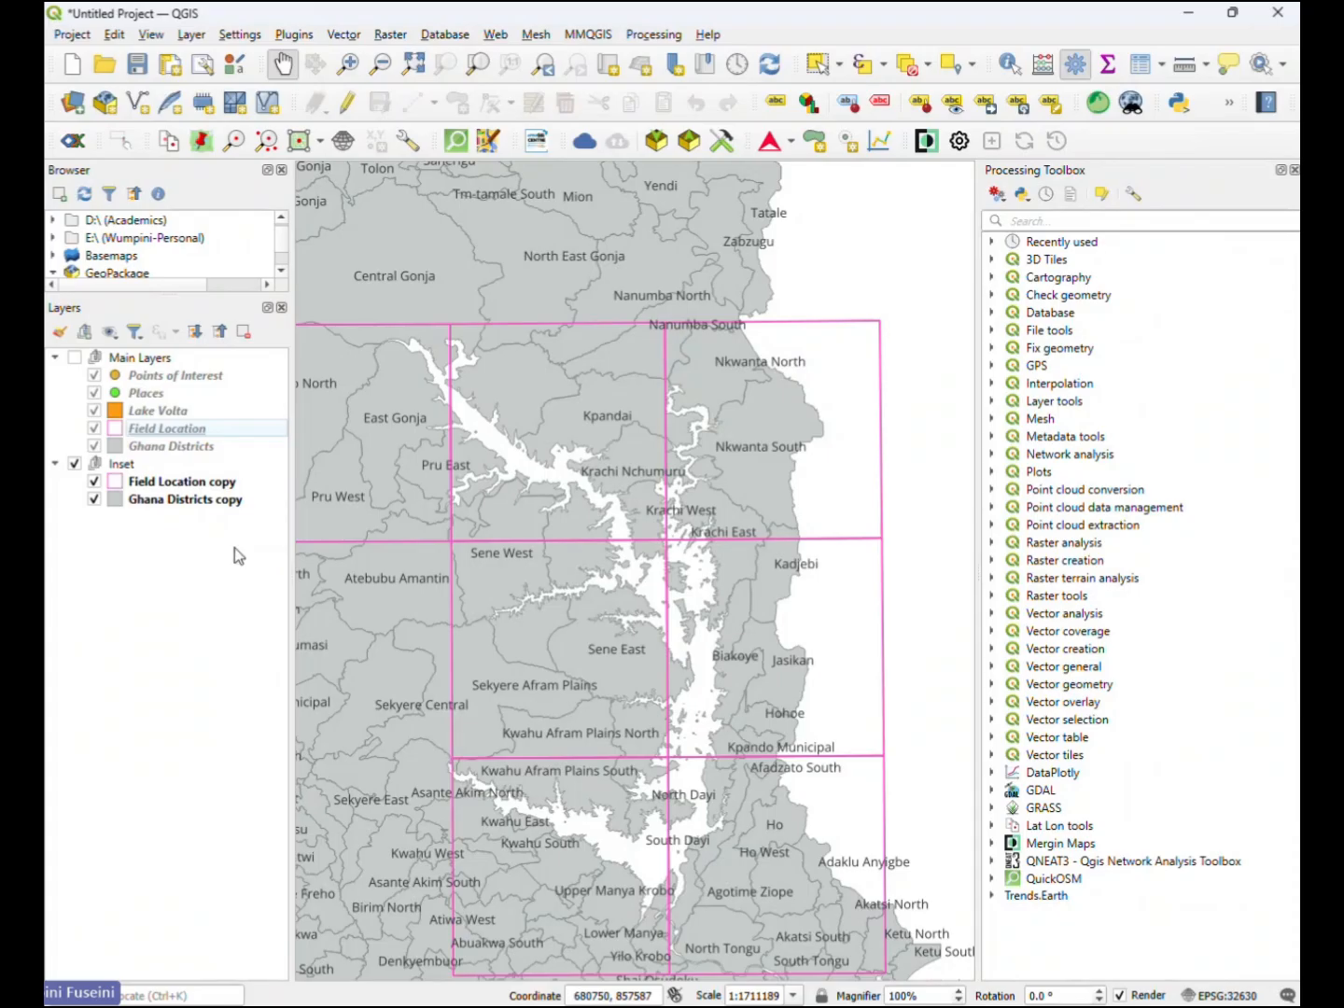
pyautogui.click(168, 511)
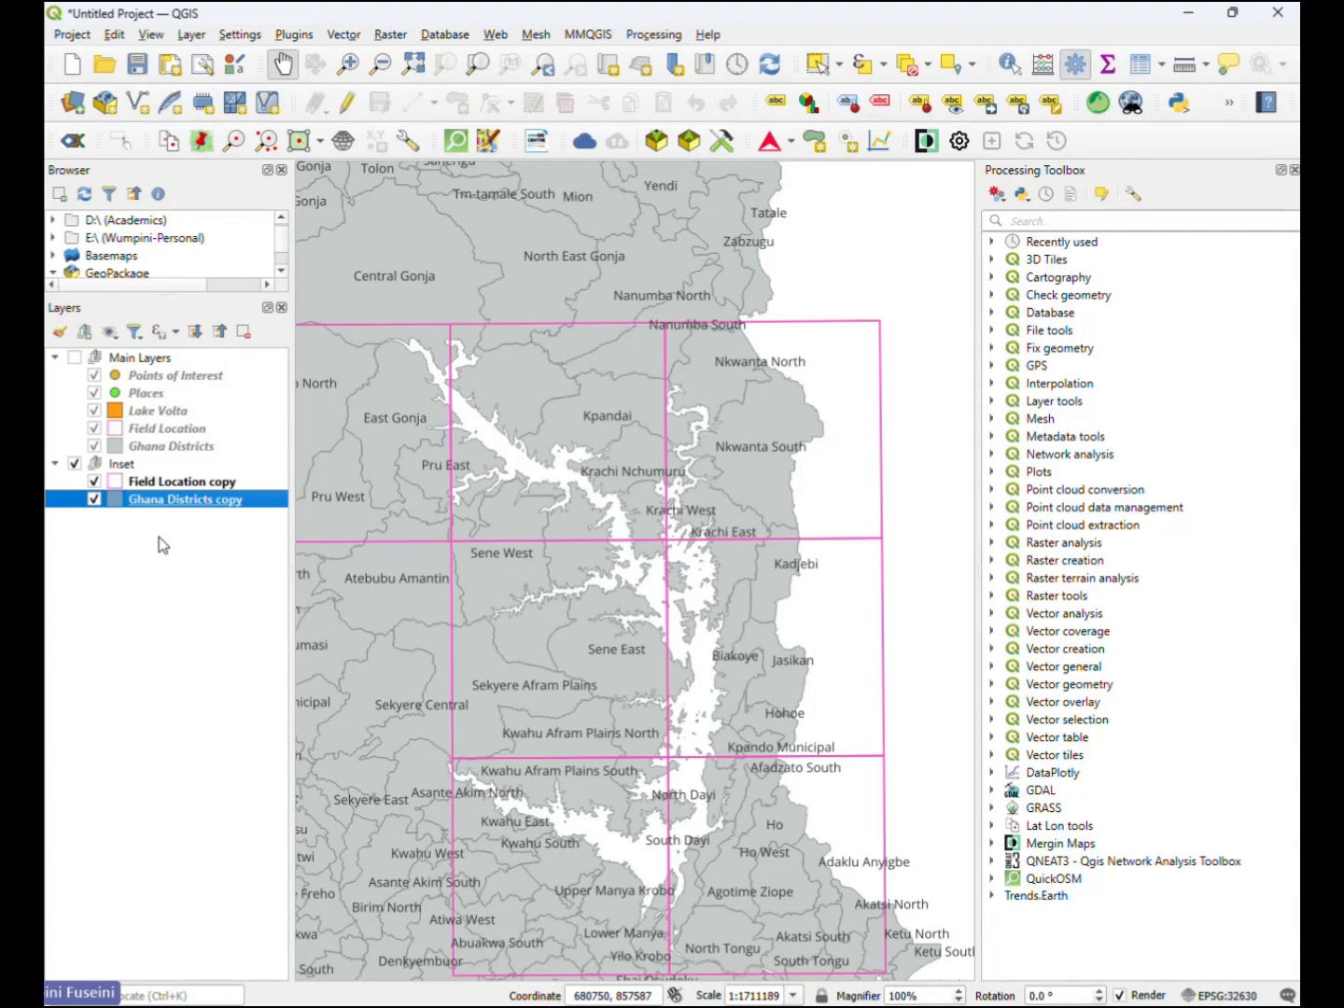
pyautogui.hotkey('alt', 'Tab')
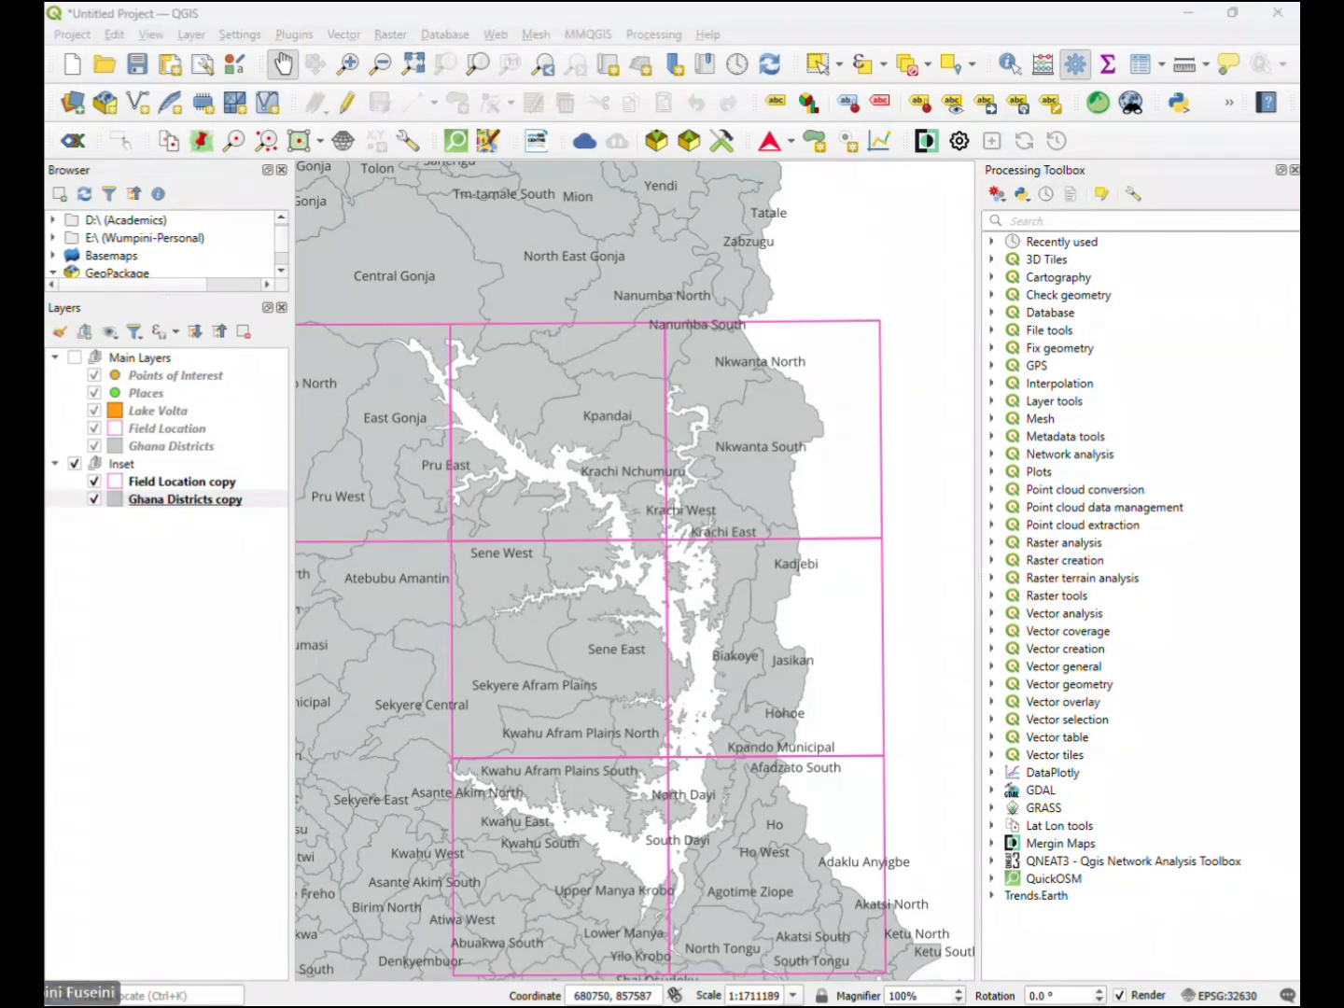
pyautogui.hotkey('alt', 'Tab')
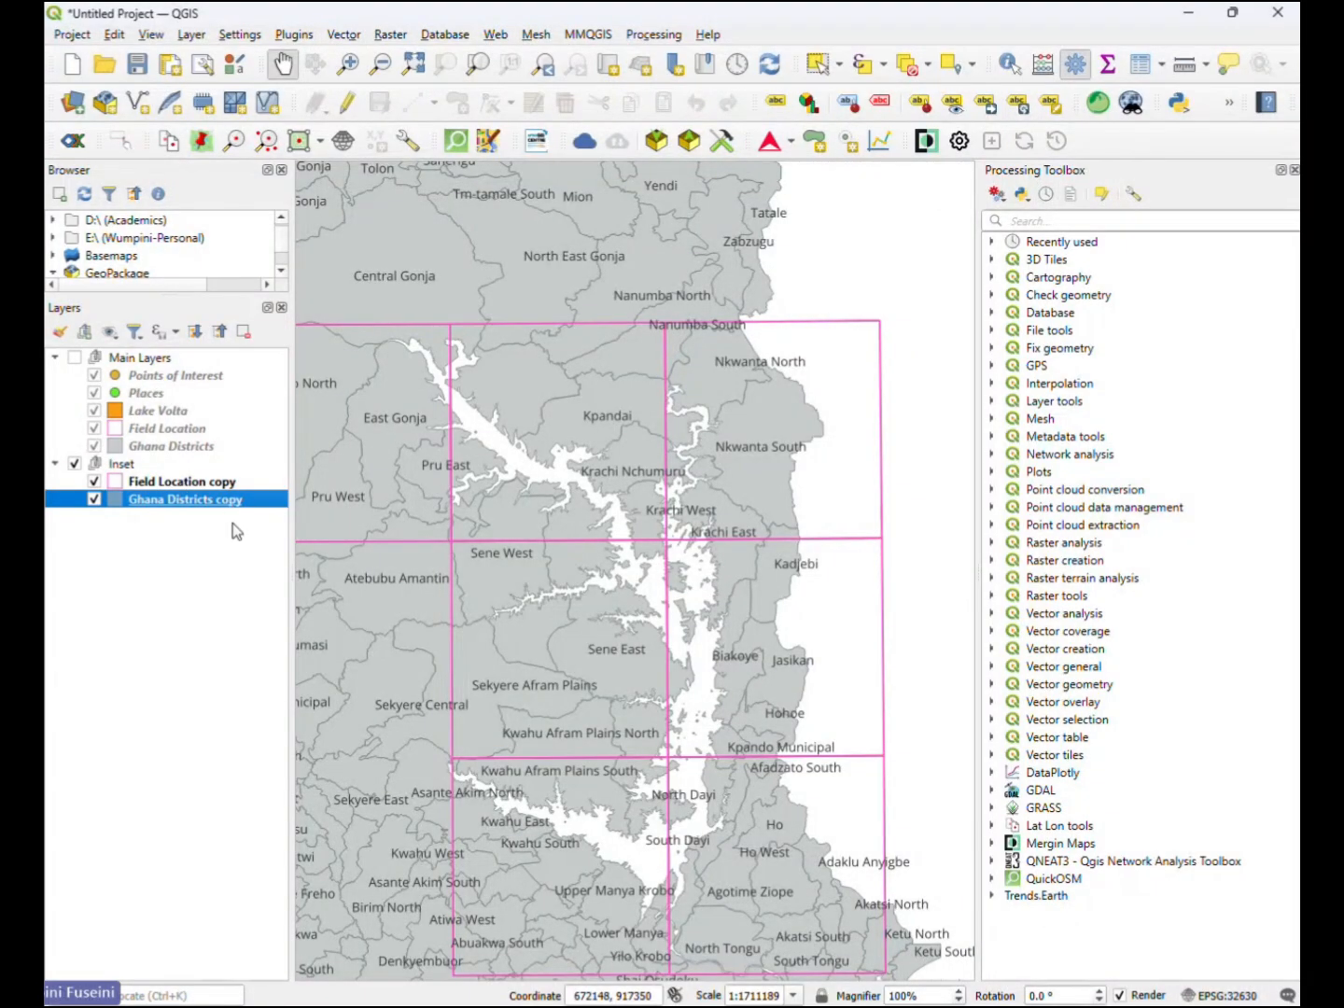
# - Rename the Field Location copy layer in the Inset group as Field Location Inset
pyautogui.click(211, 484)
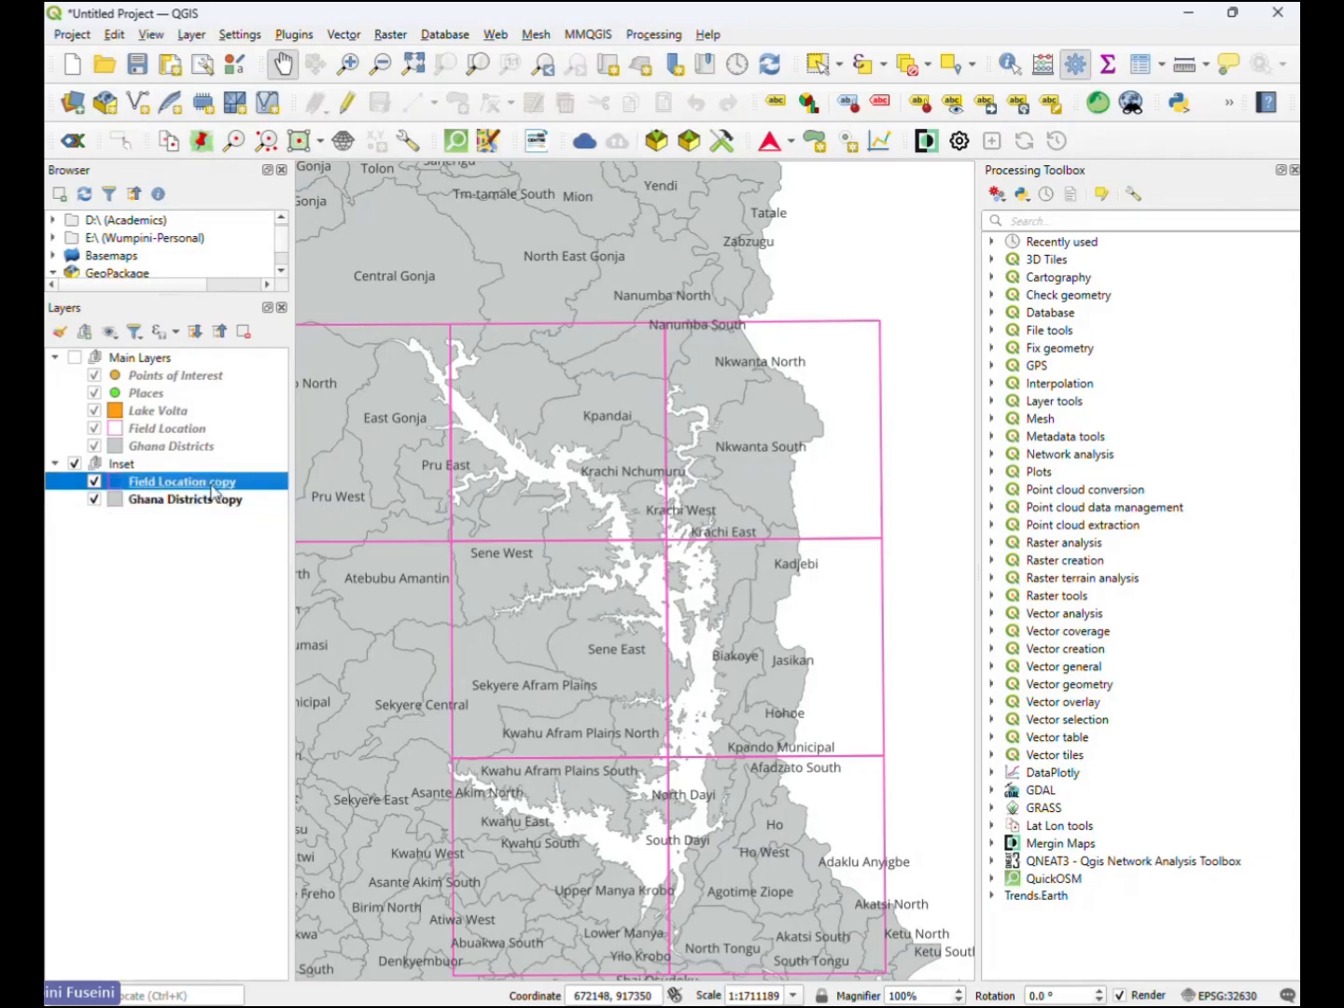
pyautogui.rightClick(214, 491)
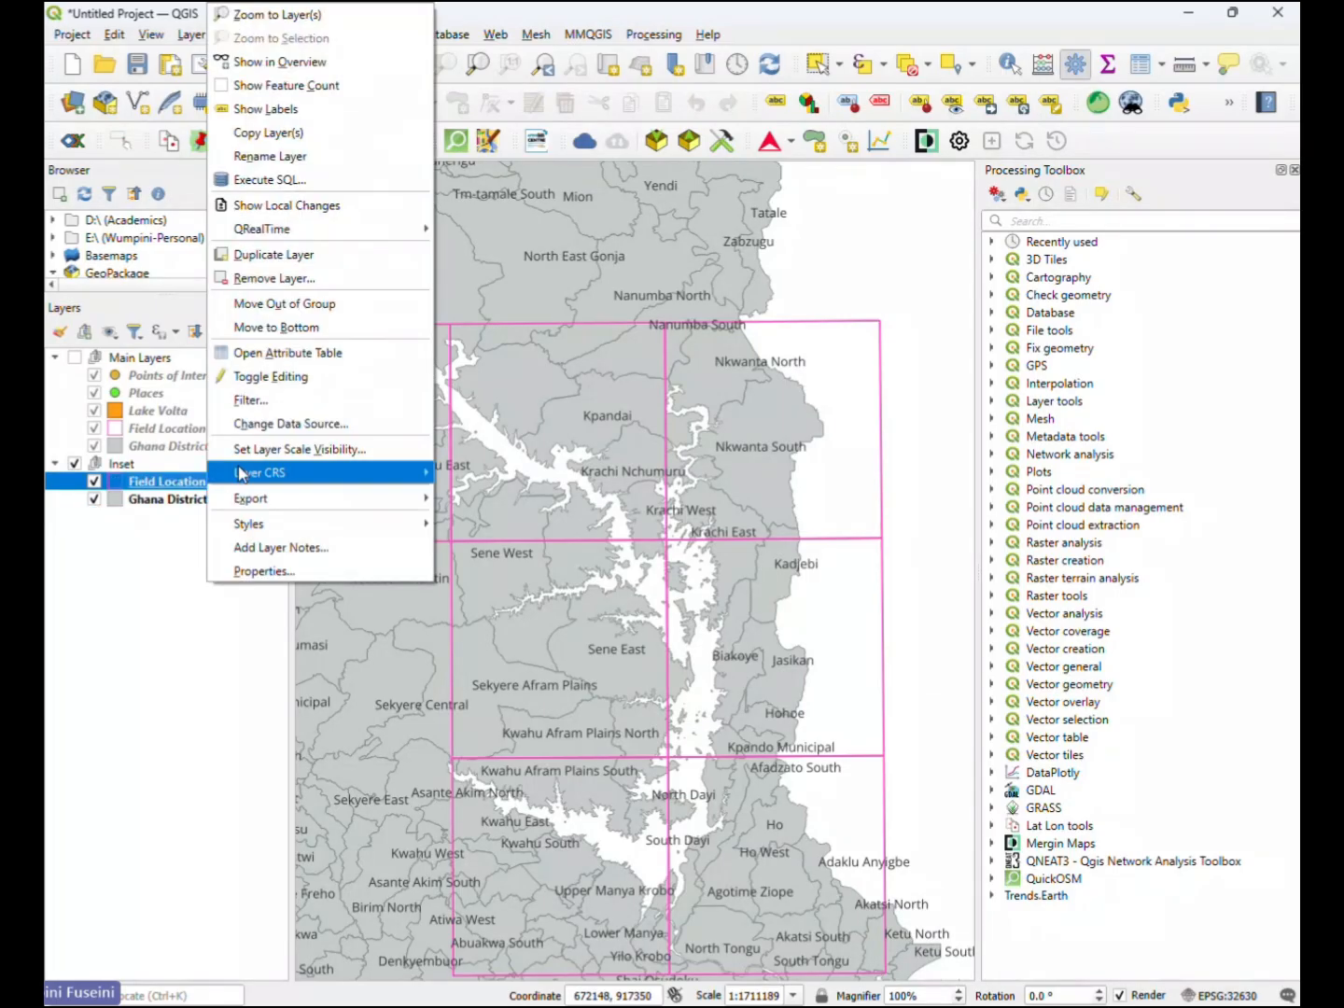
pyautogui.moveTo(307, 239)
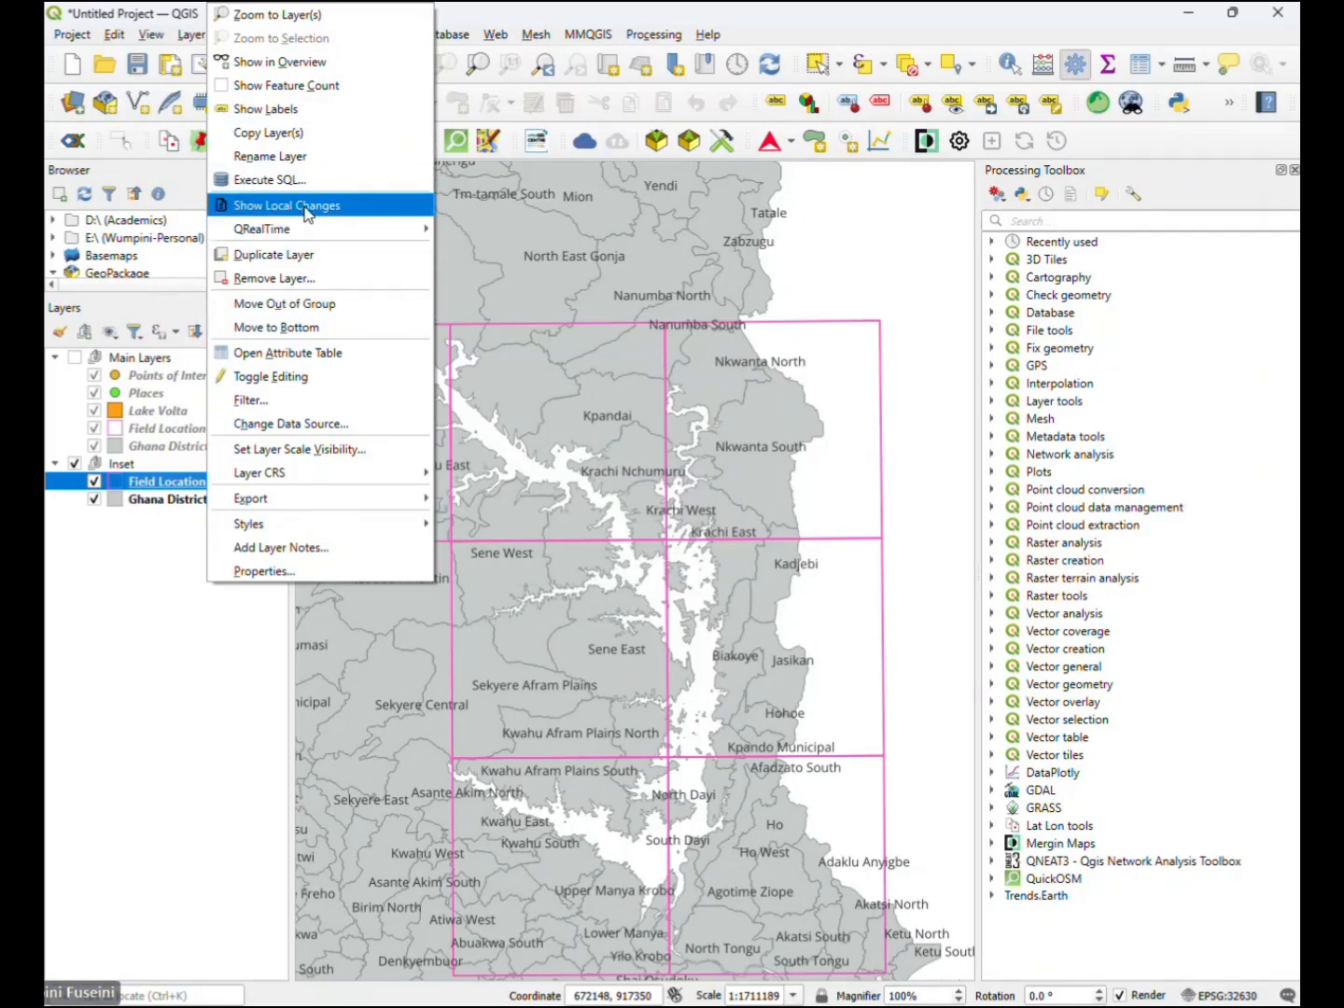
pyautogui.click(298, 164)
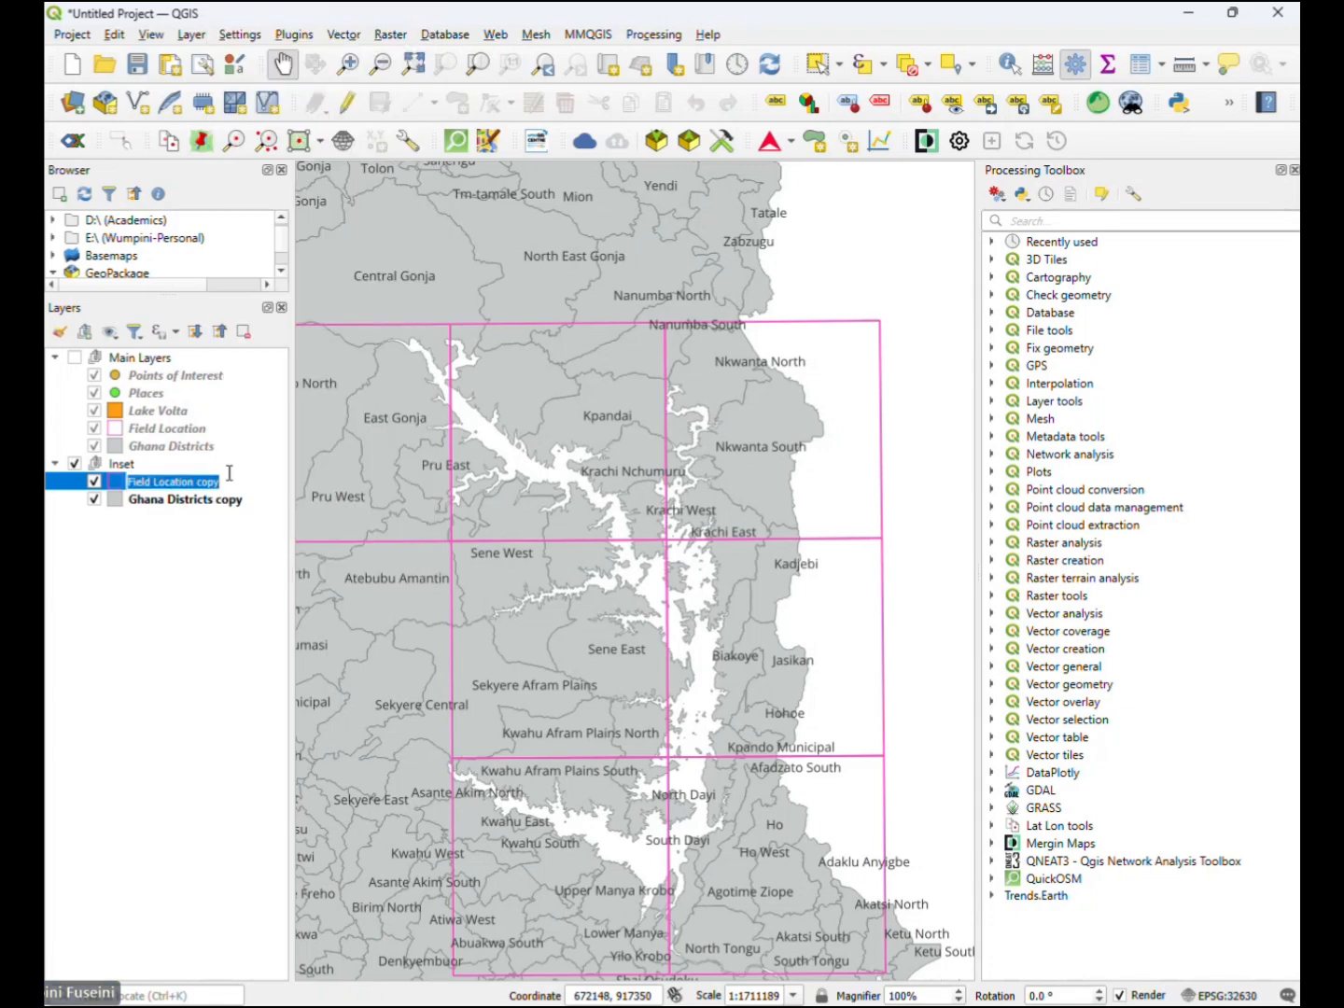
pyautogui.click(223, 485)
pyautogui.press('BackSpace')
pyautogui.press('BackSpace')
pyautogui.press('BackSpace')
pyautogui.press('BackSpace')
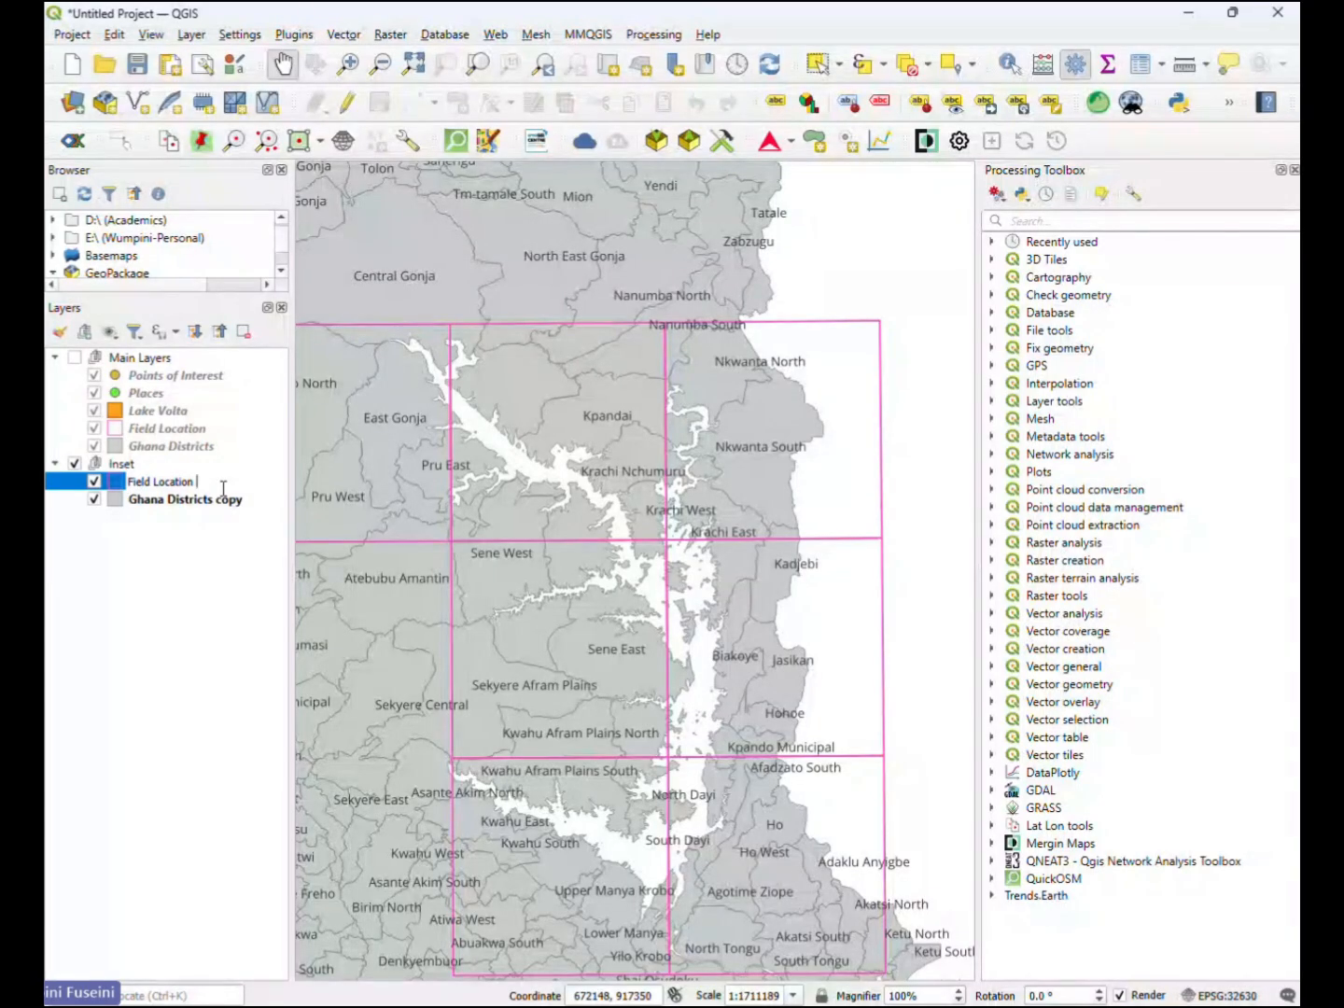
pyautogui.write('Inset')
pyautogui.press('Return')
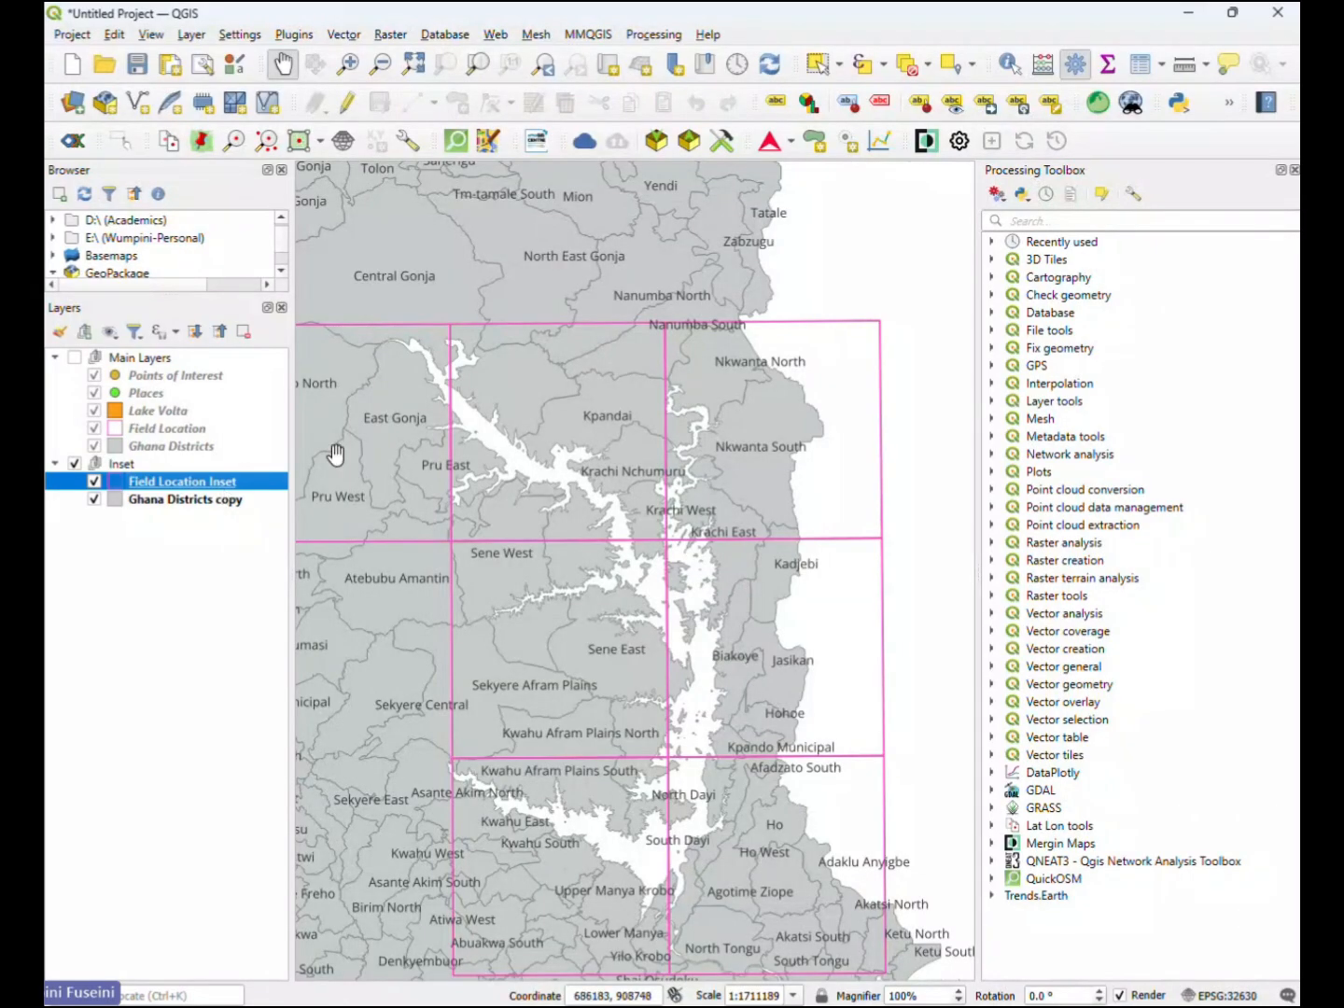
# - Rename the Ghana Districts copy layer in the Inset group as Ghana Districts Inset
pyautogui.click(225, 502)
pyautogui.rightClick(227, 505)
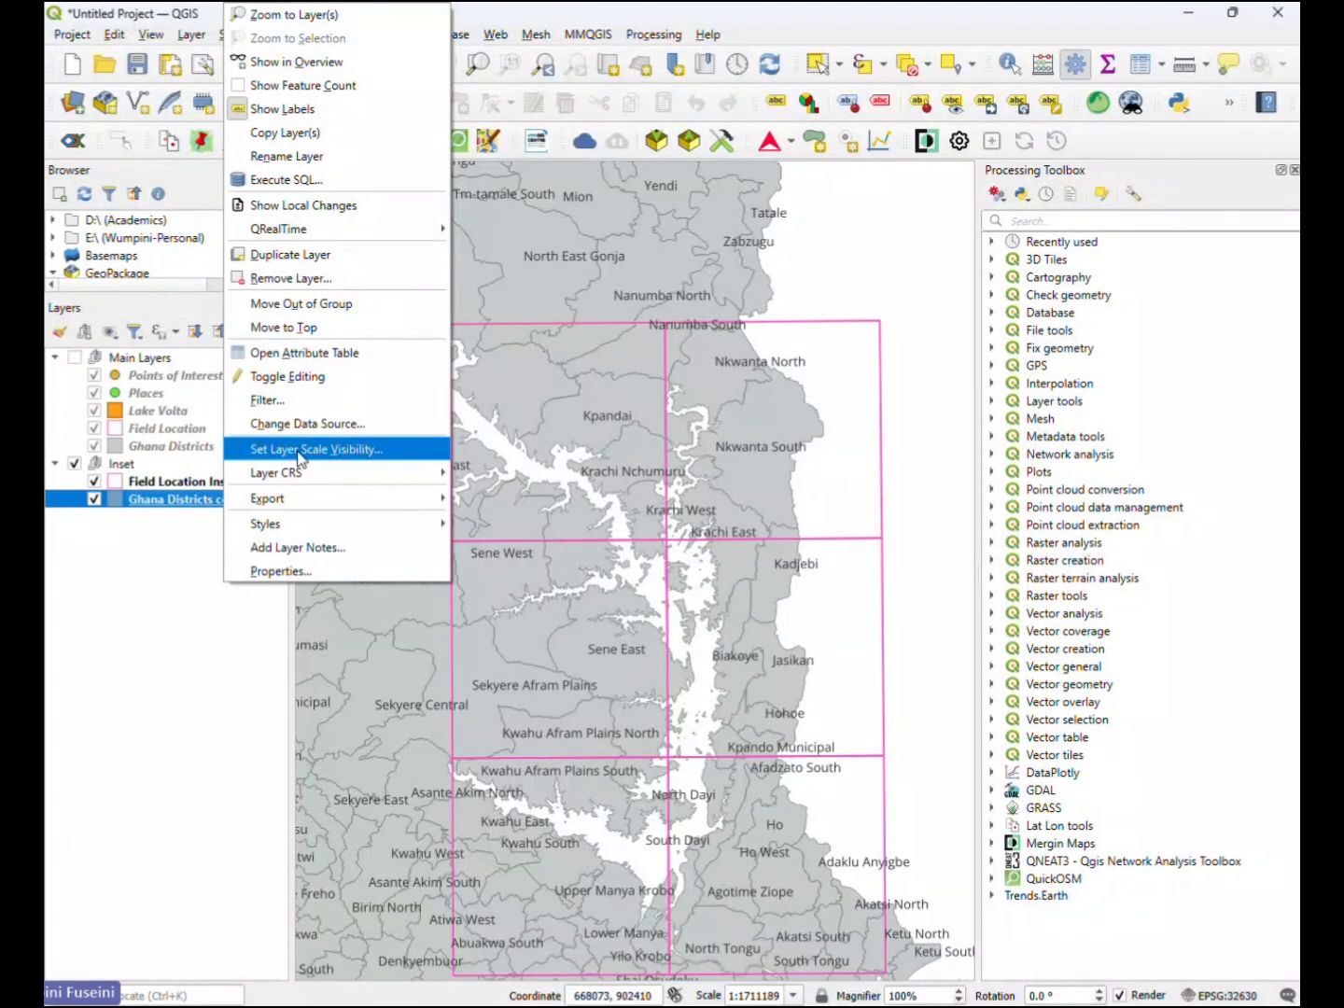
pyautogui.click(301, 159)
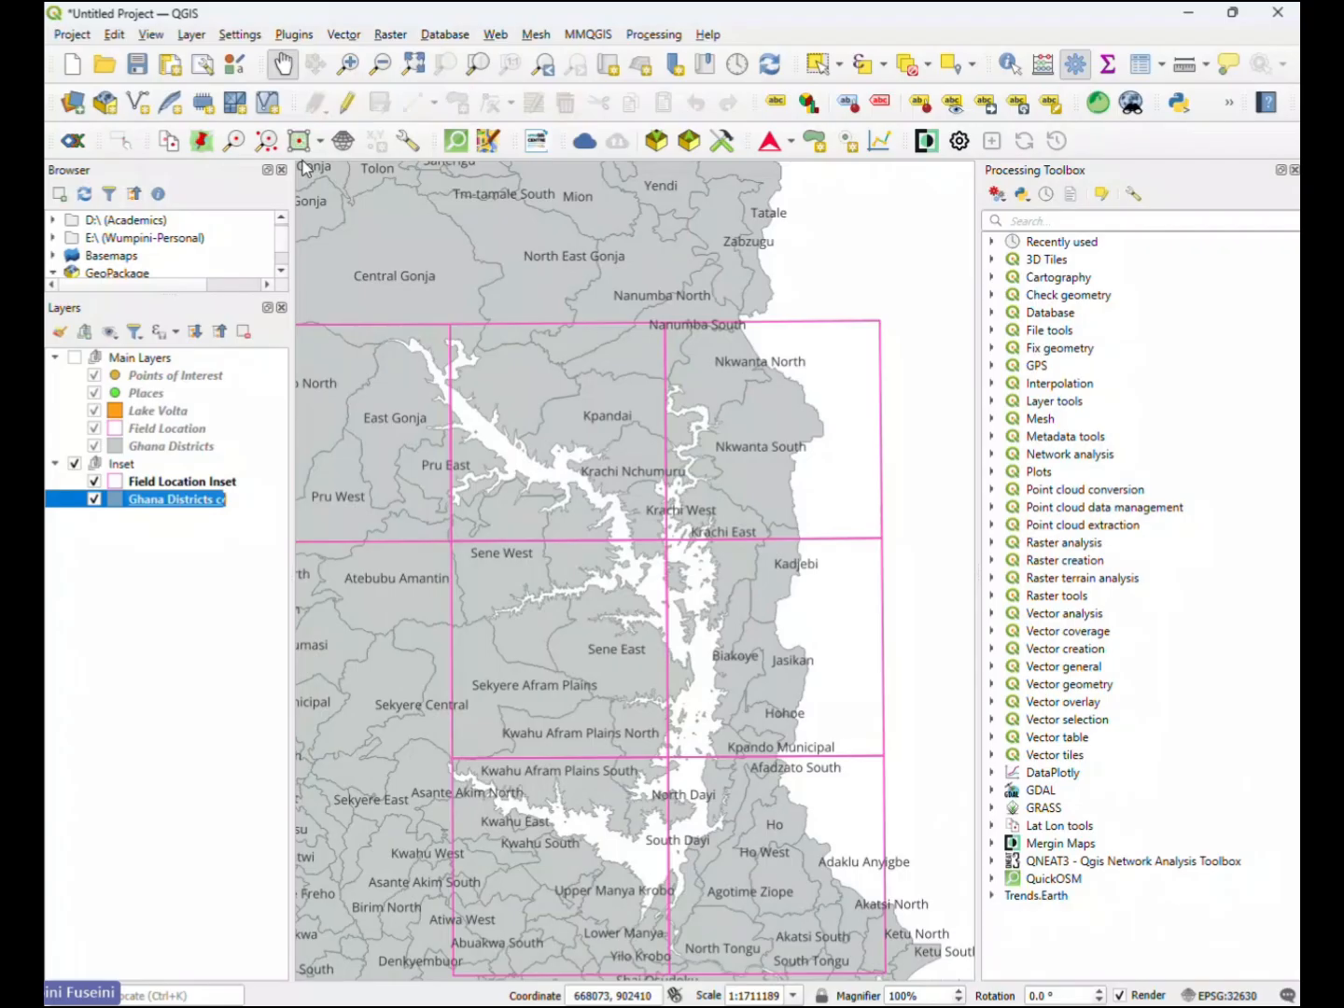
pyautogui.click(232, 498)
pyautogui.press('BackSpace')
pyautogui.press('BackSpace')
pyautogui.press('BackSpace')
pyautogui.press('BackSpace')
pyautogui.write('Inset')
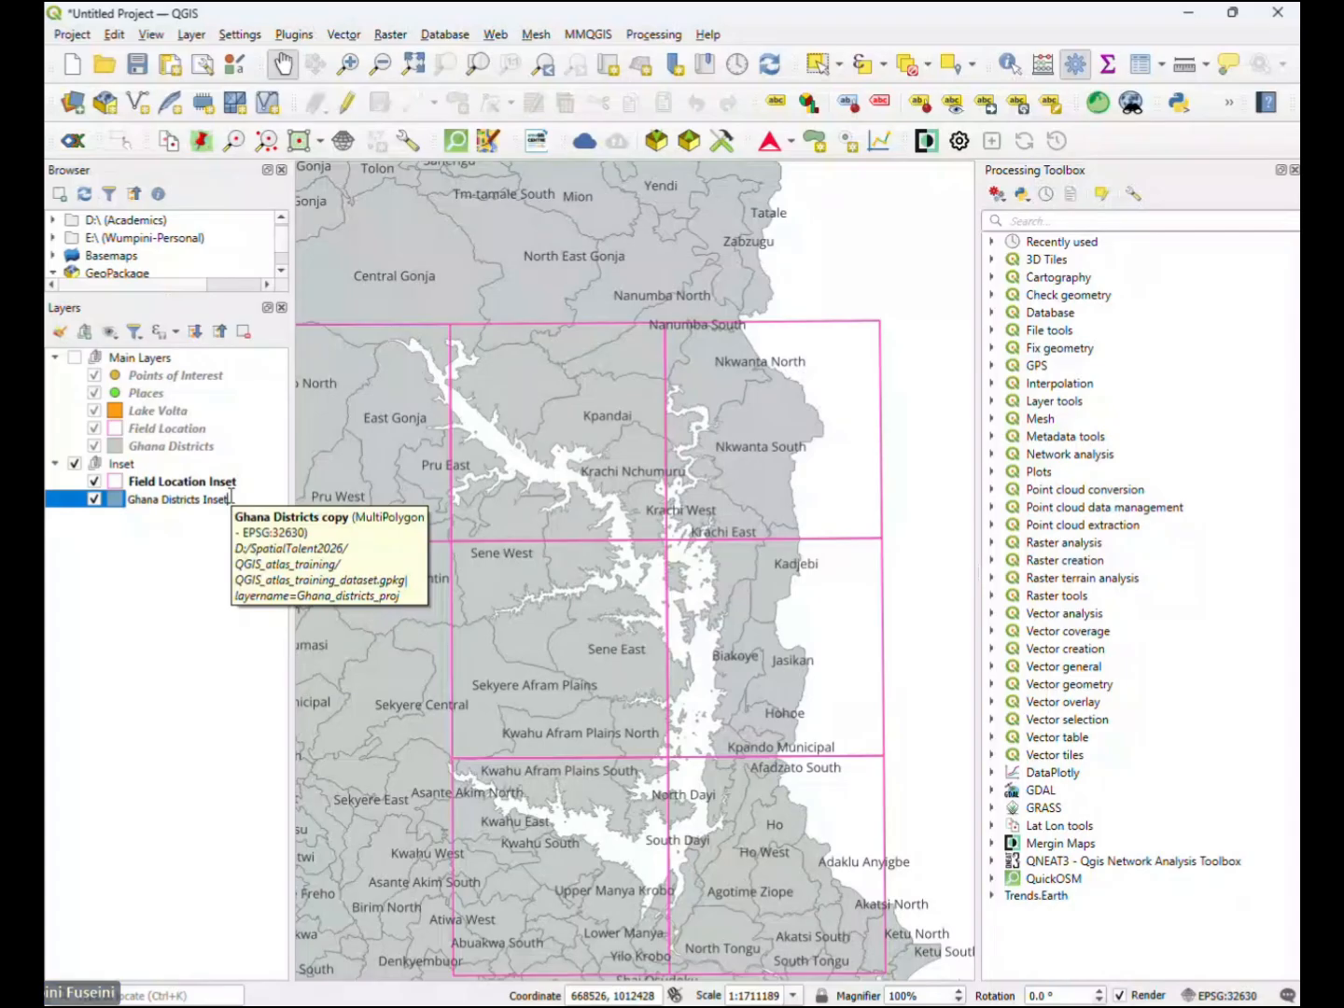
pyautogui.press('Return')
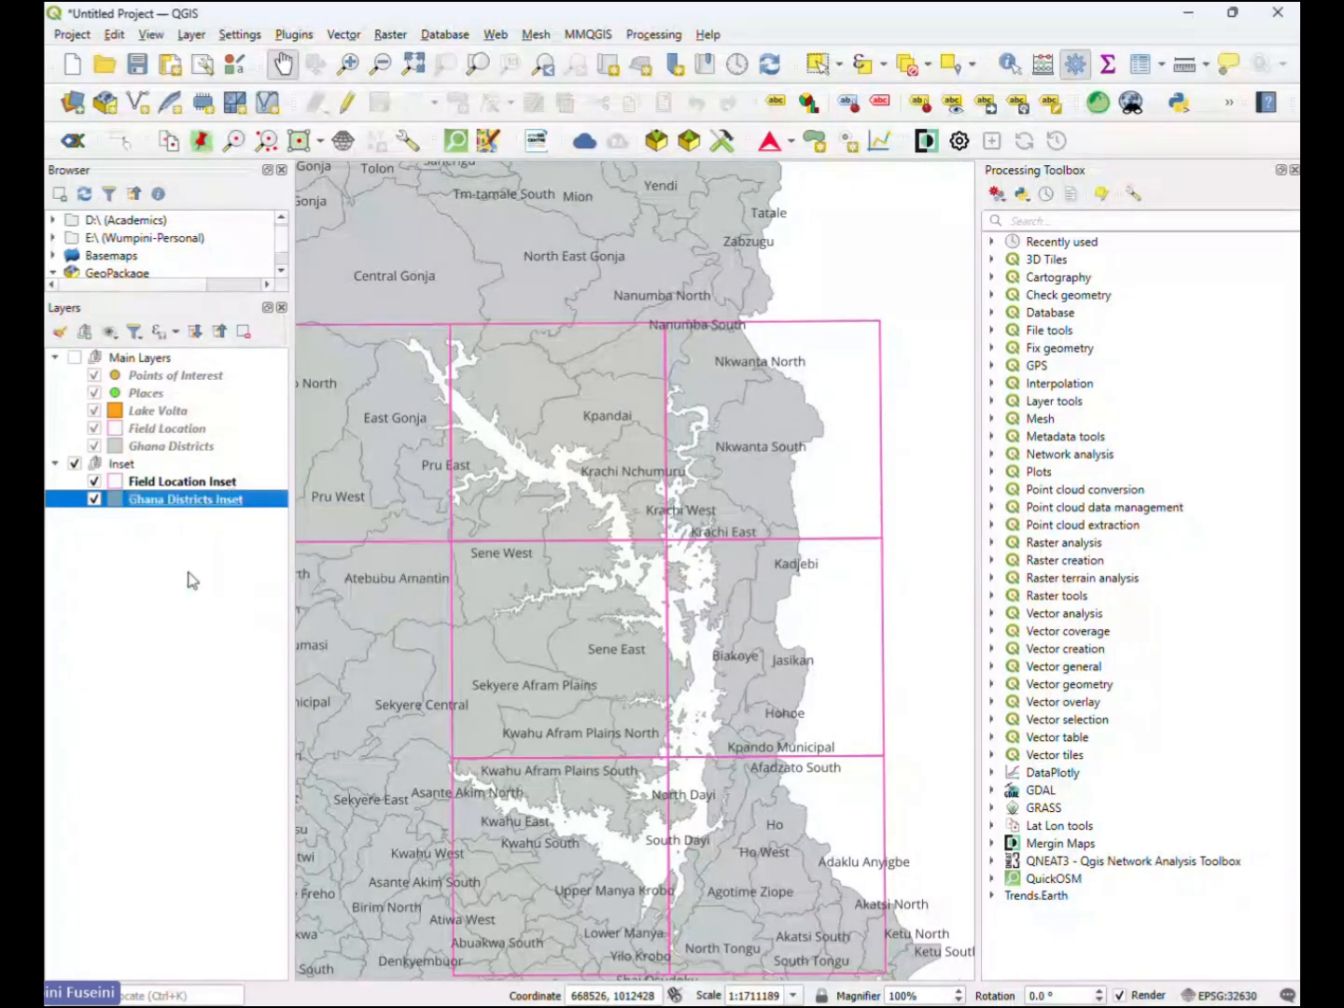
# - Set the Ghana Districts Inset layer's labelling to No Labels and apply it
pyautogui.doubleClick(218, 507)
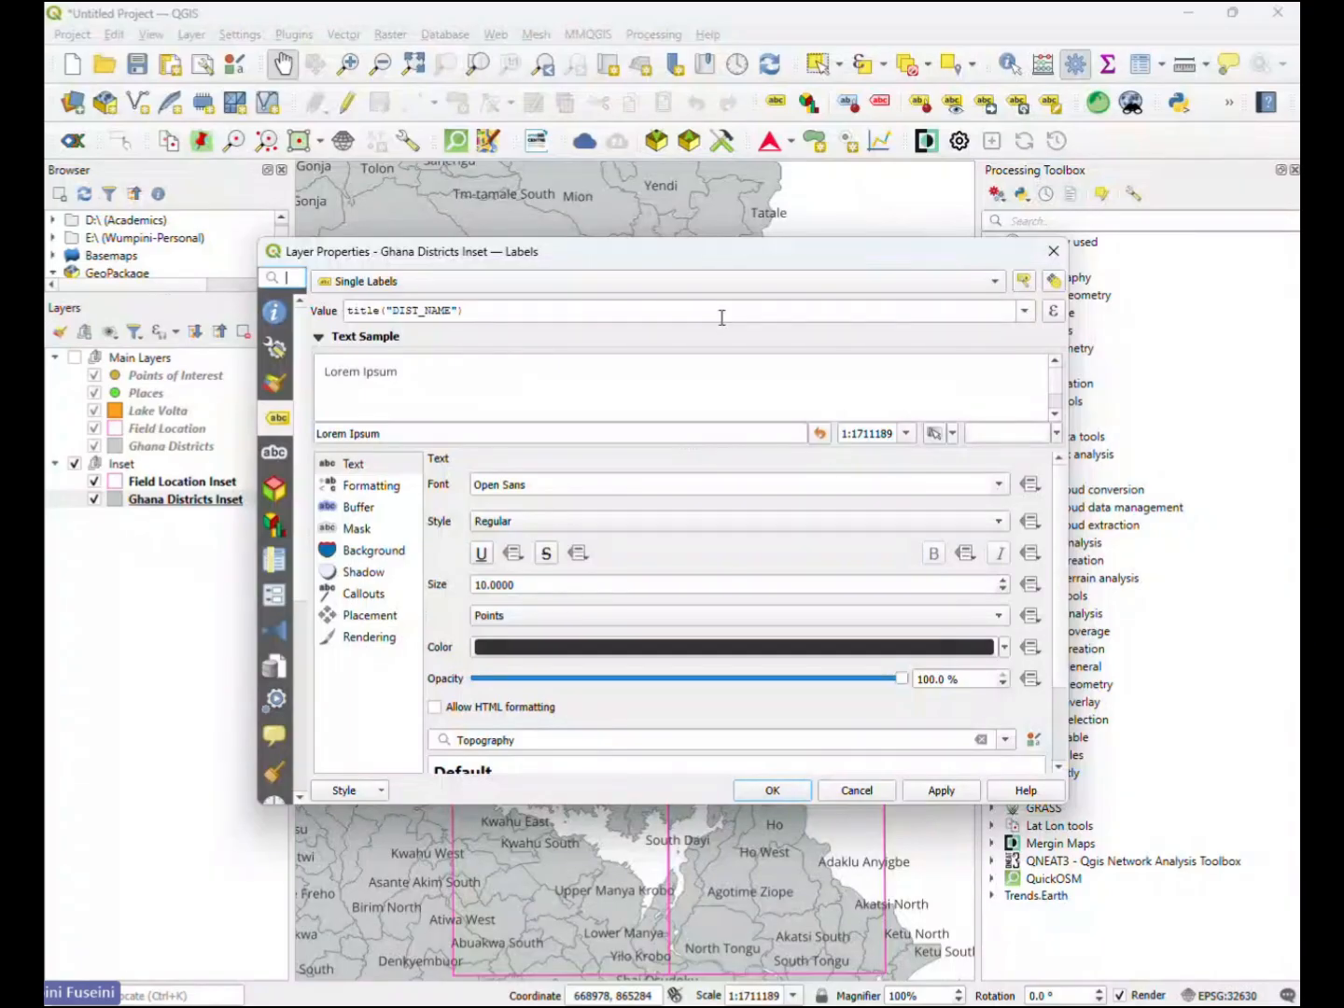
pyautogui.click(667, 283)
pyautogui.click(420, 261)
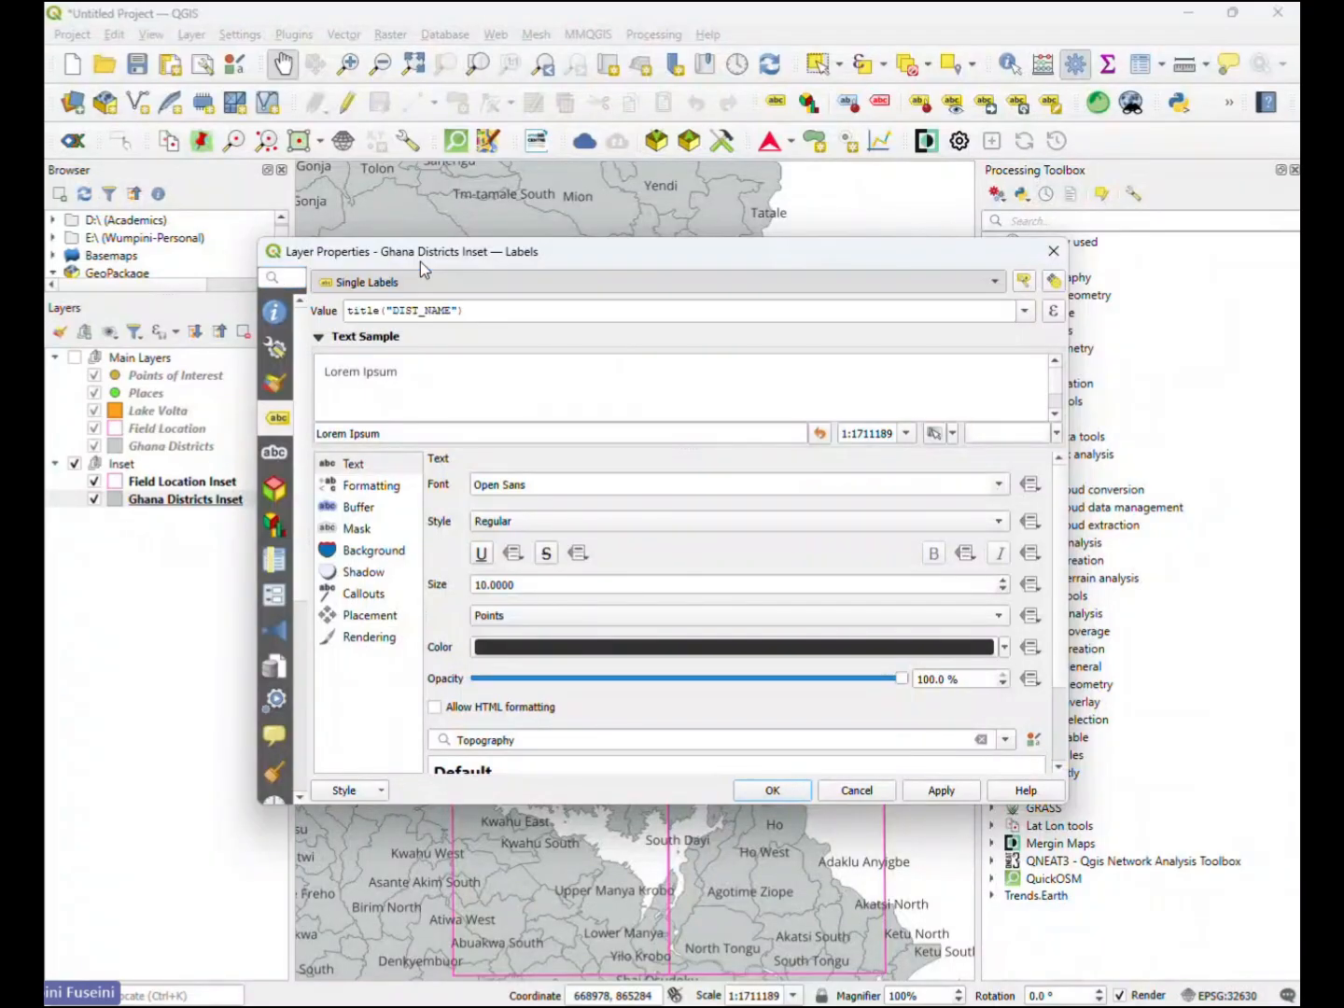
pyautogui.click(770, 793)
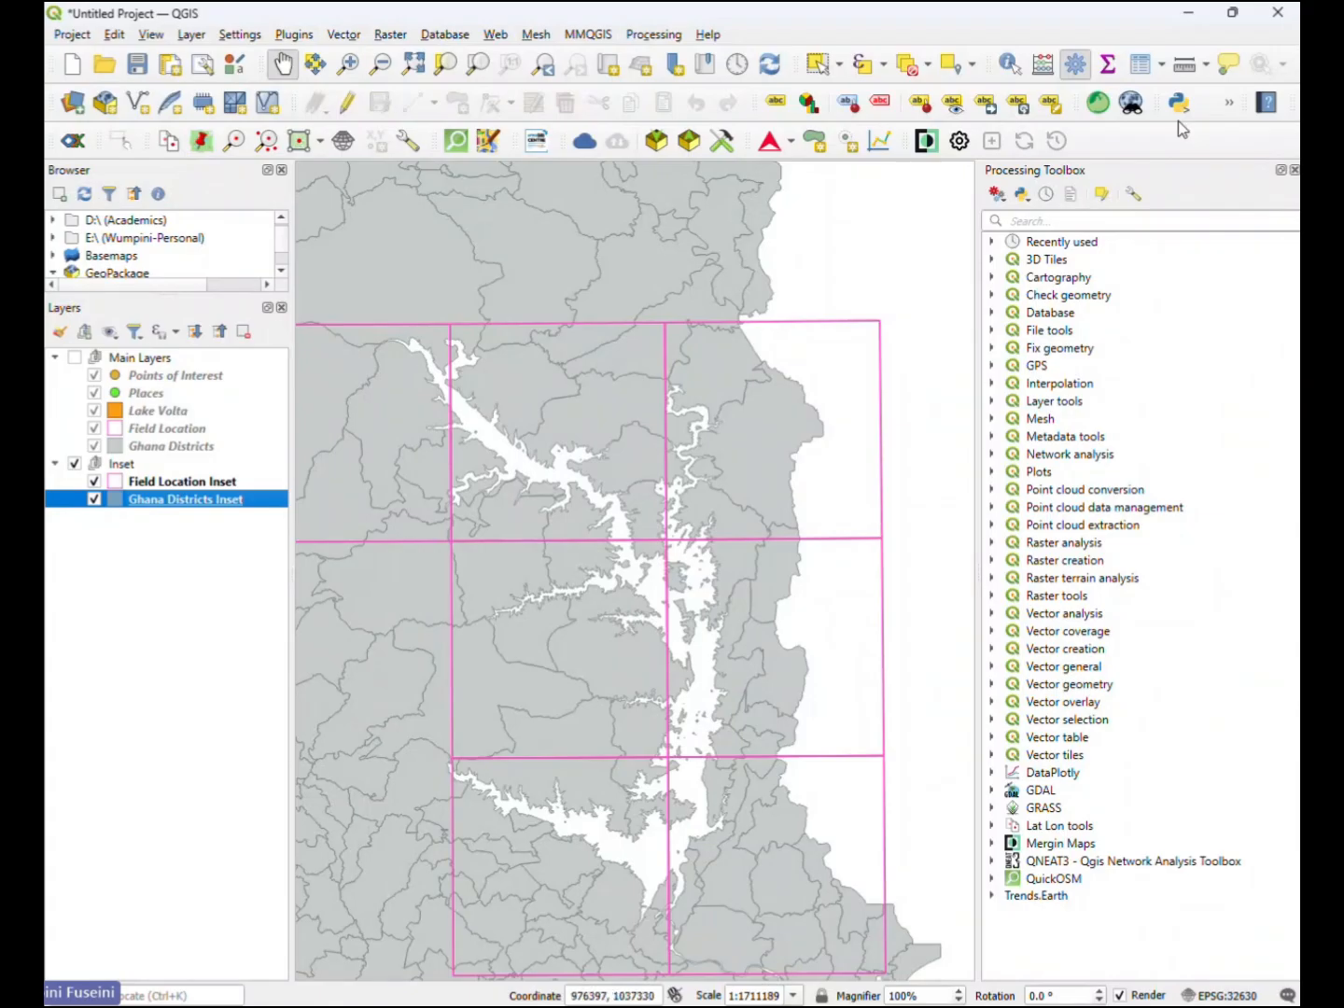
# - Switch to the QGIS_Atlas layout and draw a second, smaller map in the empty space beside the main map's upper half
pyautogui.moveTo(958, 1003)
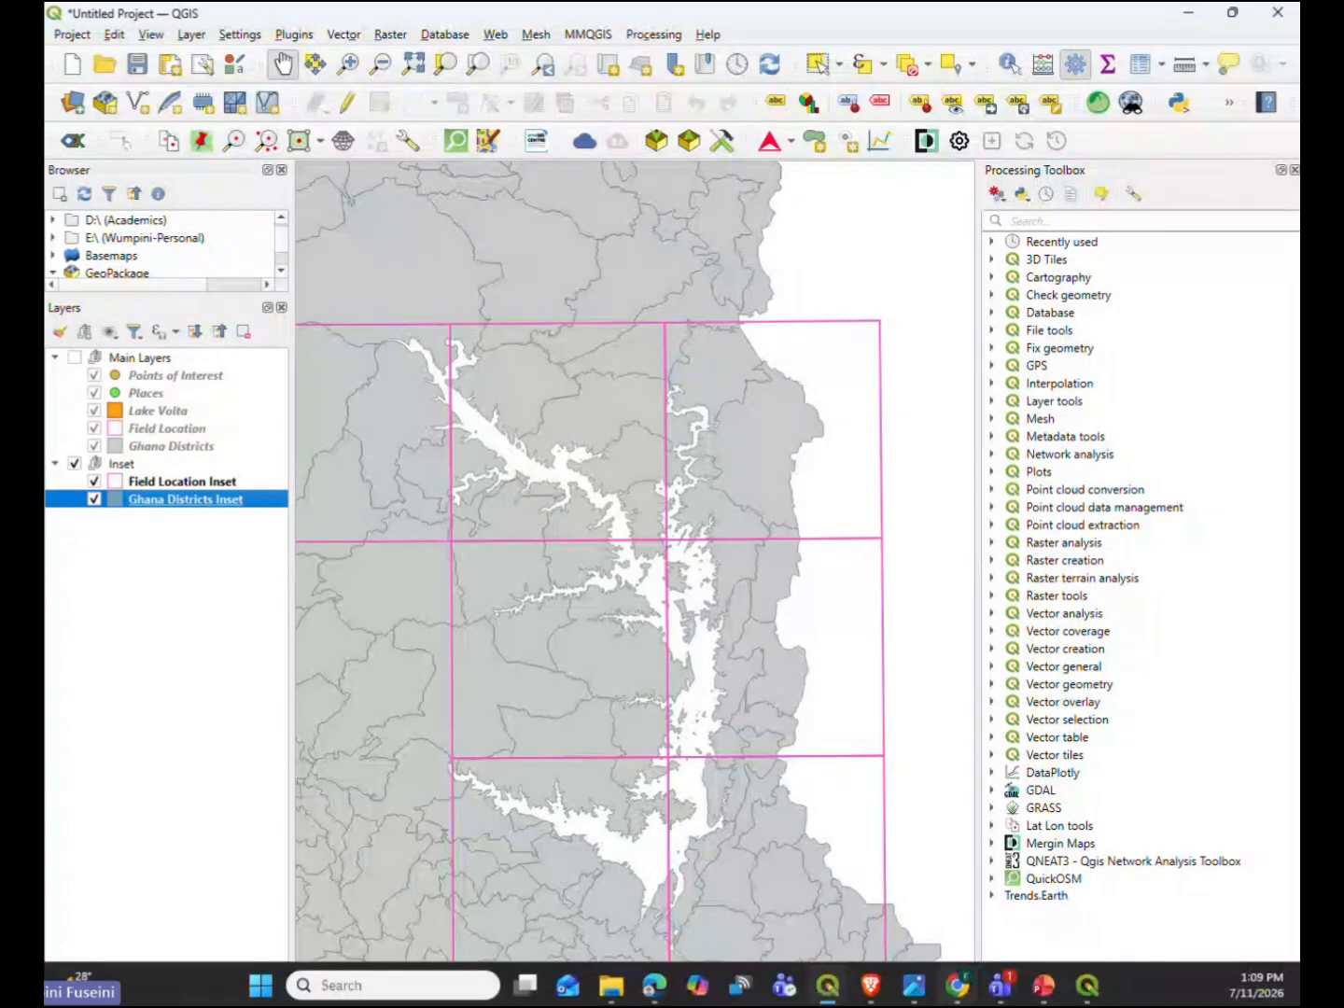
pyautogui.click(1087, 988)
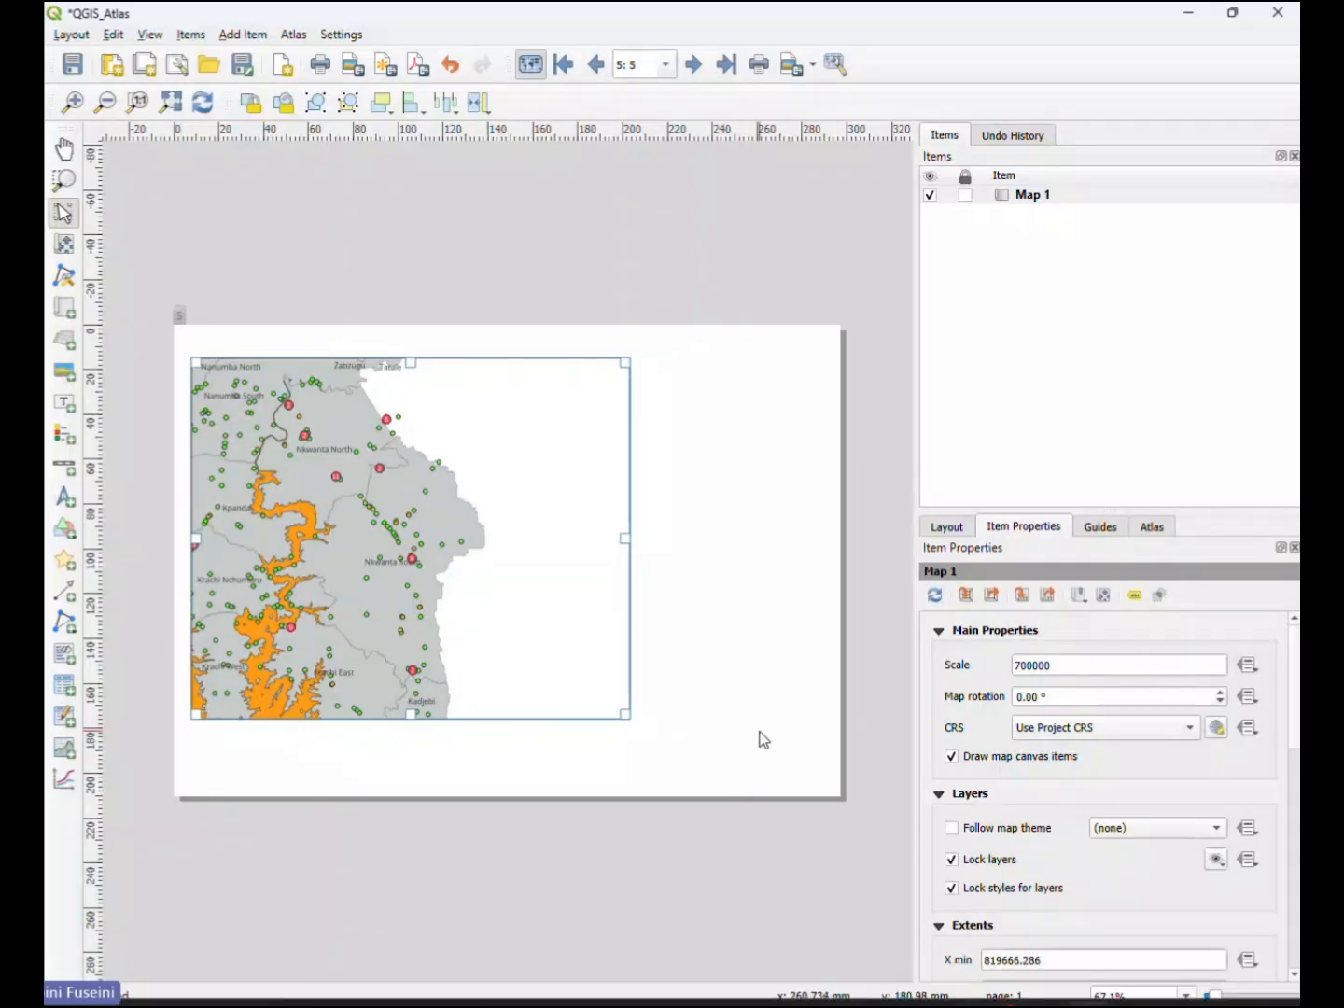
pyautogui.click(750, 707)
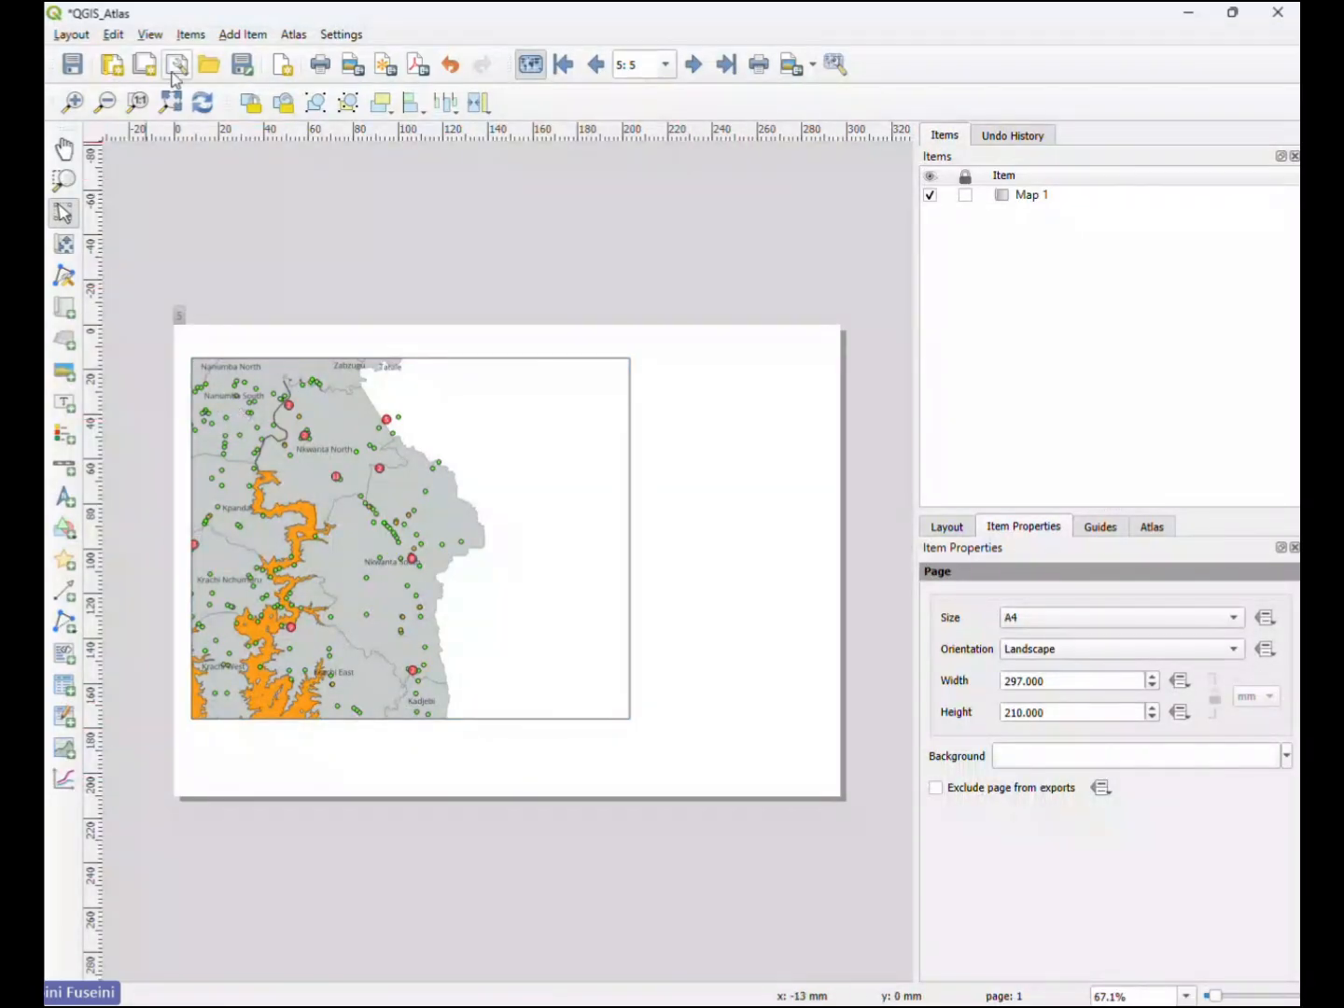
pyautogui.click(64, 309)
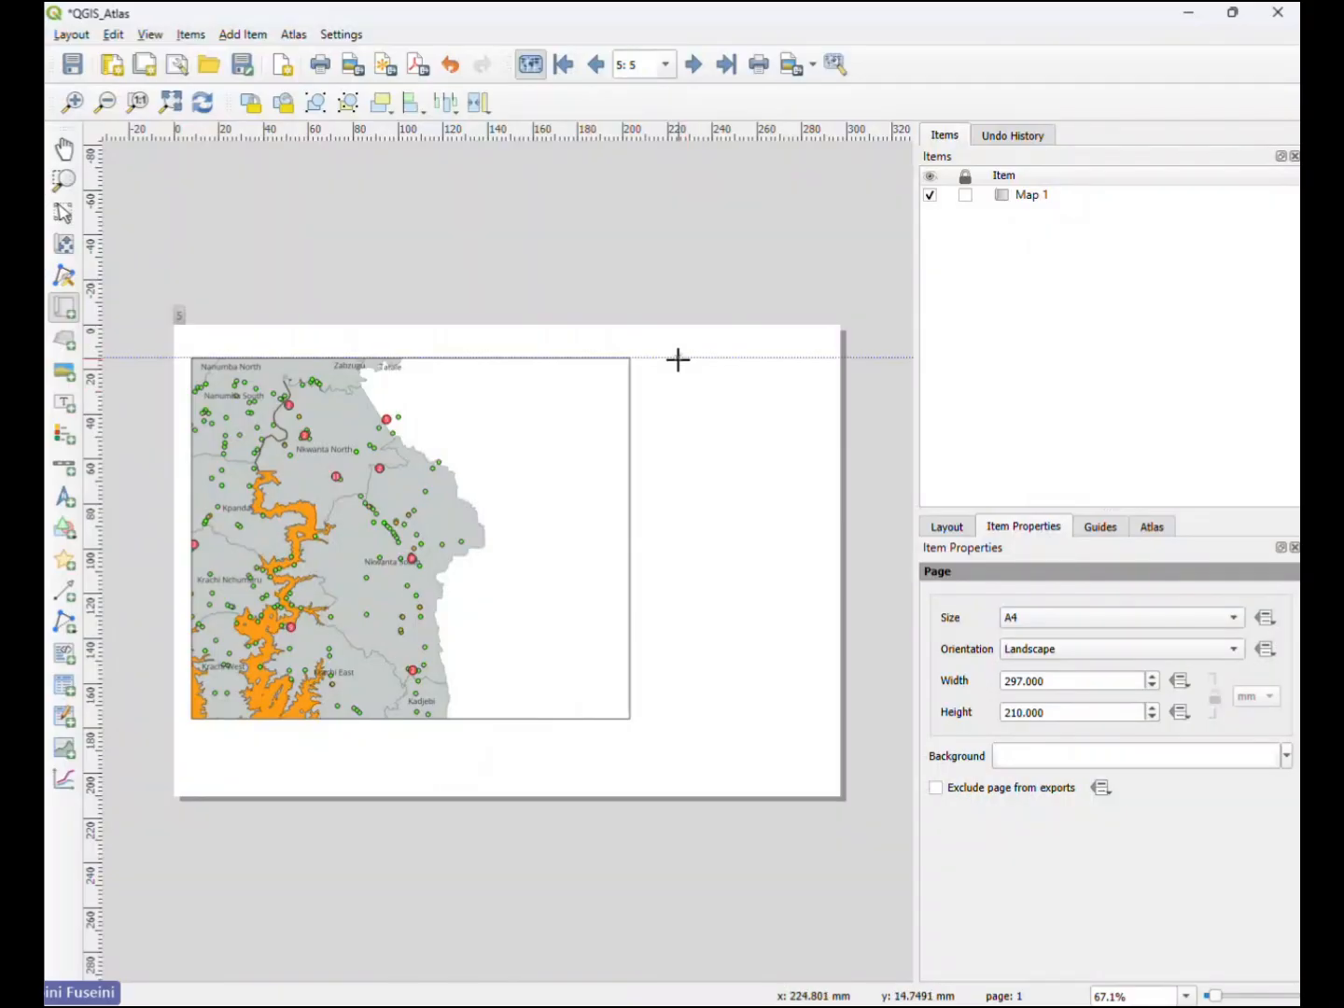
pyautogui.moveTo(678, 359); pyautogui.dragTo(823, 539)
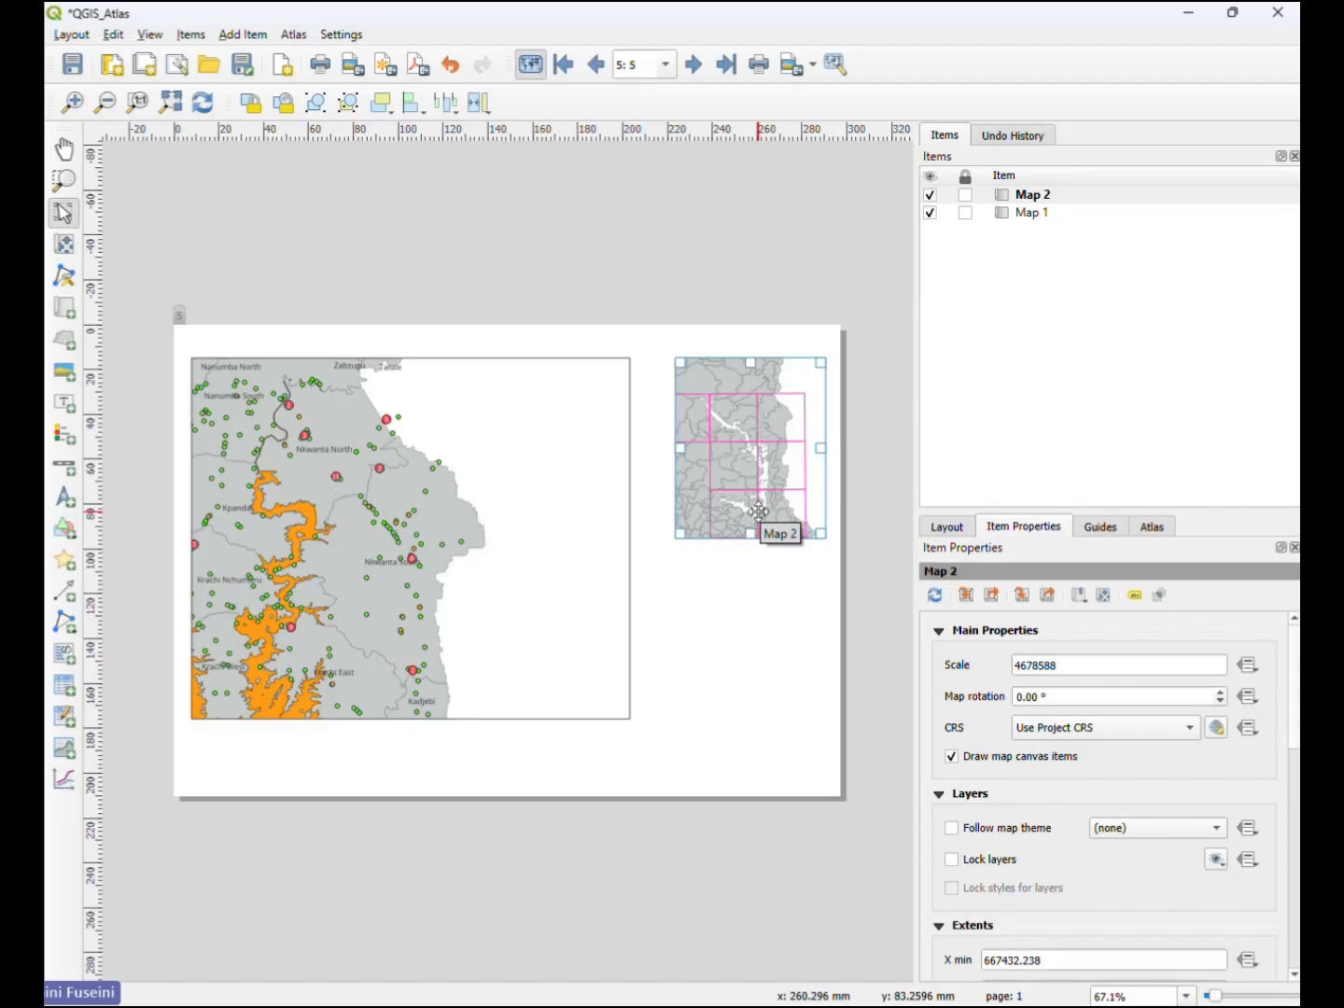
# - Zoom out and reposition the content of Map 2 to a scale of 9357176 so all of Ghana fits within its frame
pyautogui.click(65, 248)
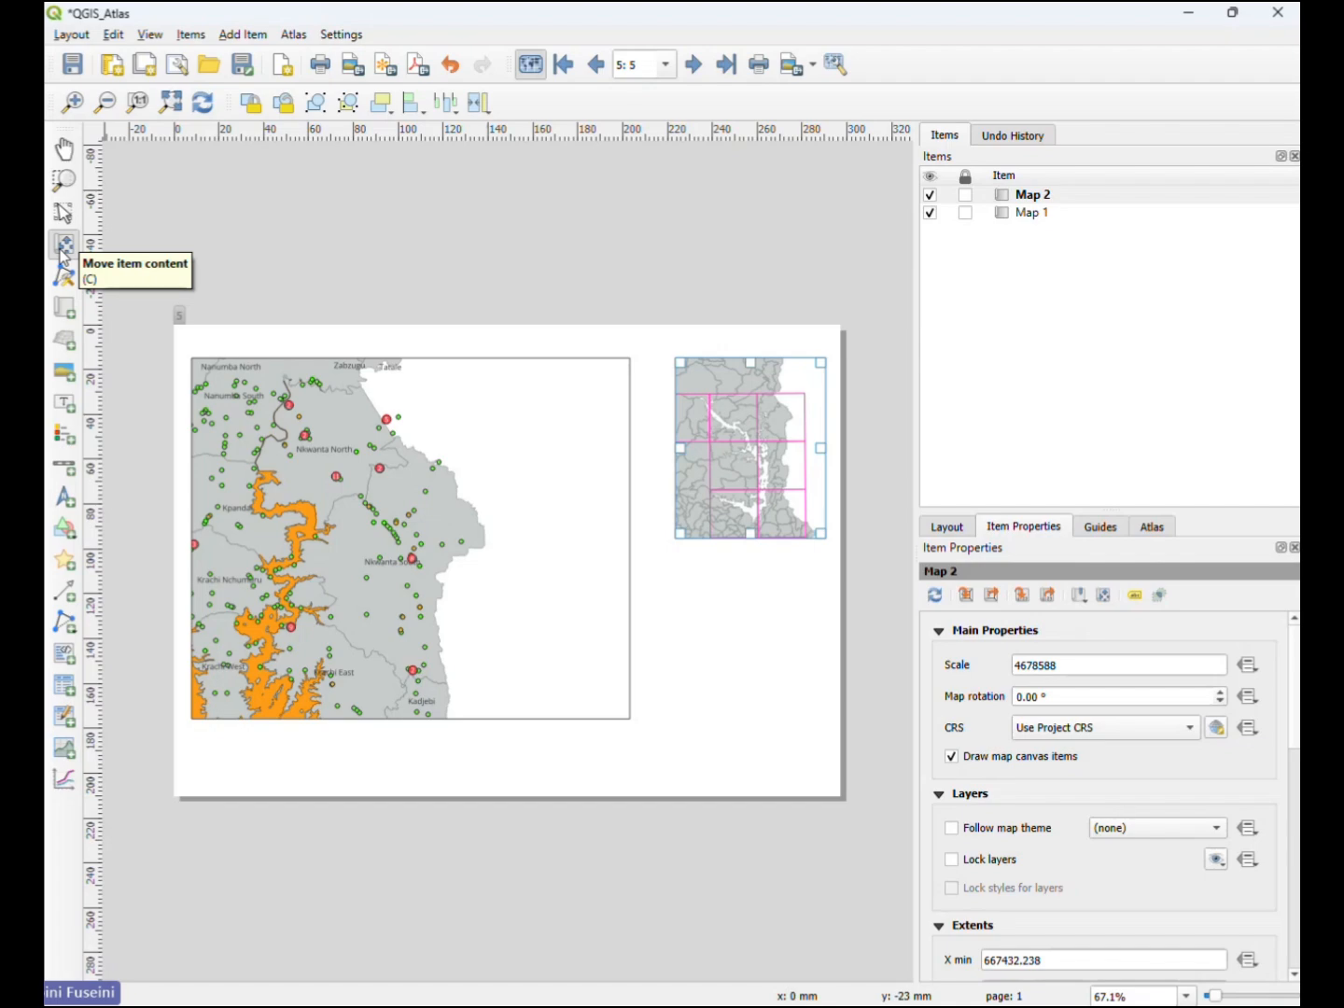
pyautogui.click(62, 246)
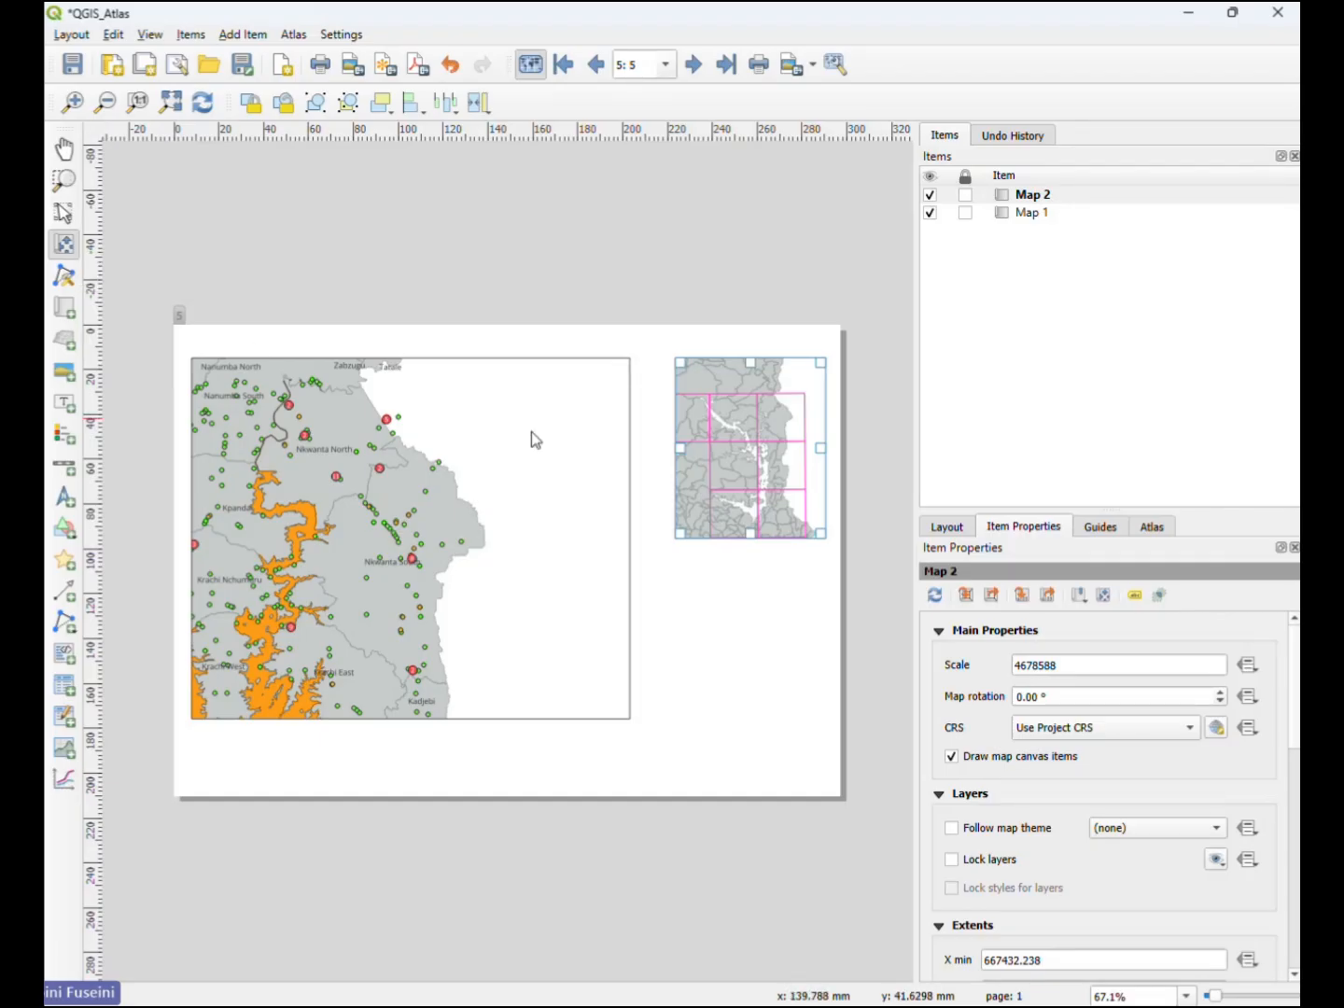
pyautogui.moveTo(745, 480); pyautogui.dragTo(742, 398)
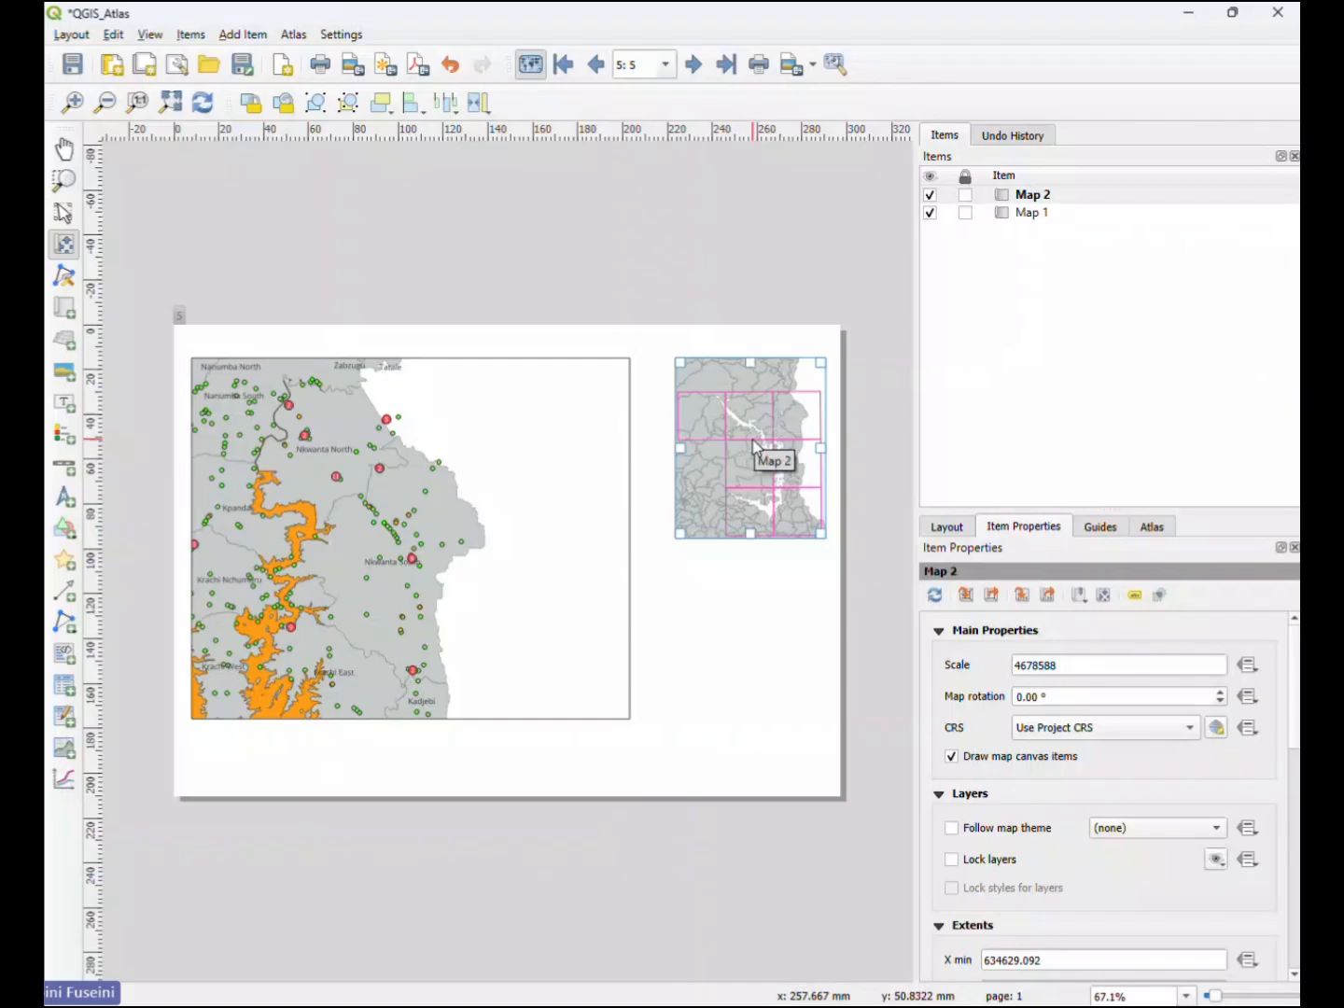
pyautogui.scroll(-1, 756, 449)
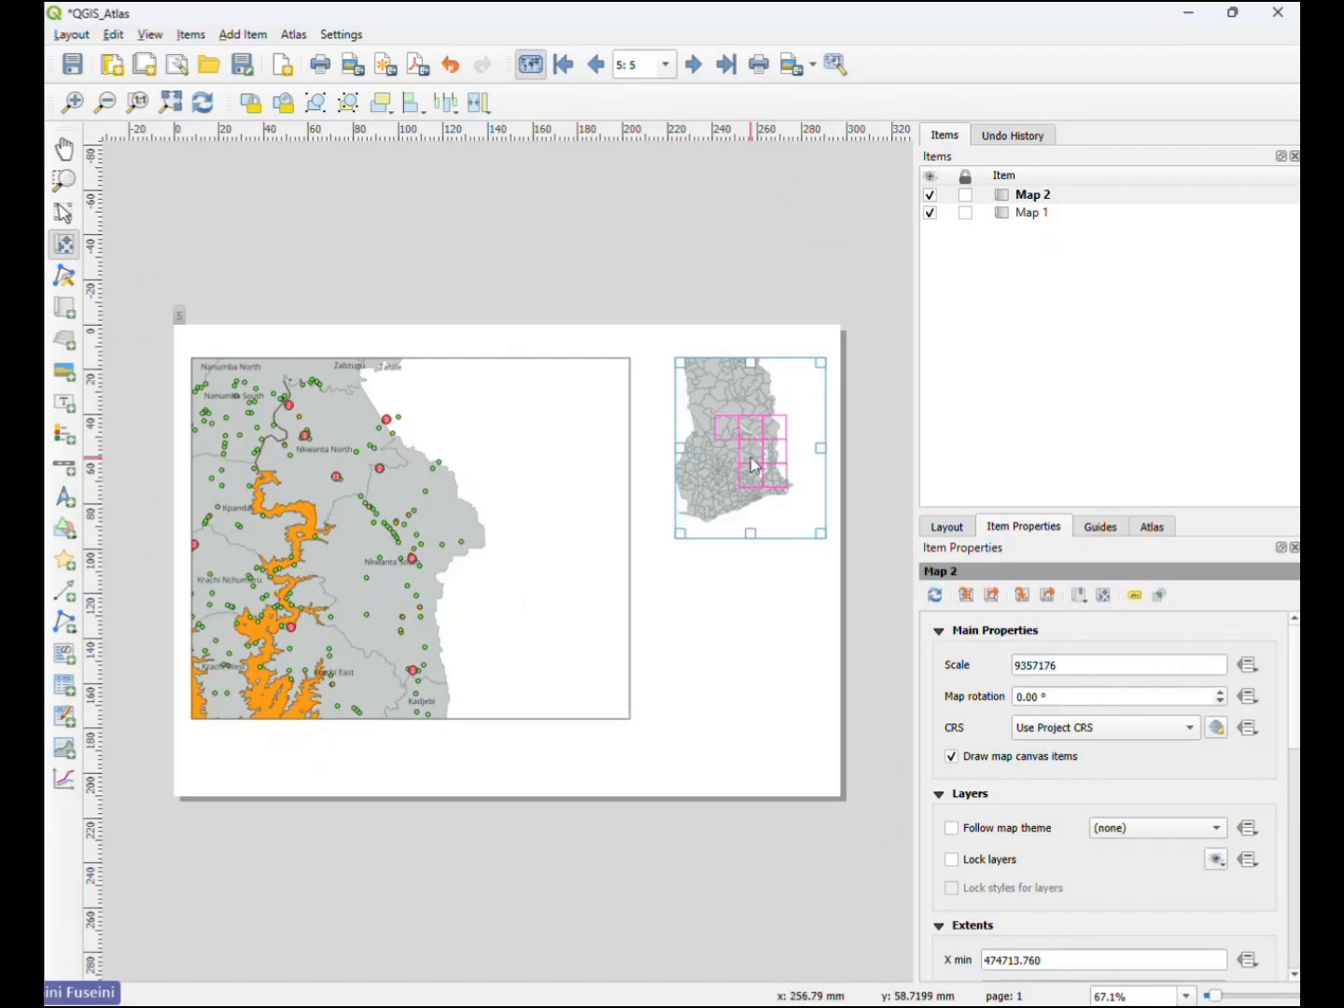
pyautogui.moveTo(751, 464); pyautogui.dragTo(759, 474)
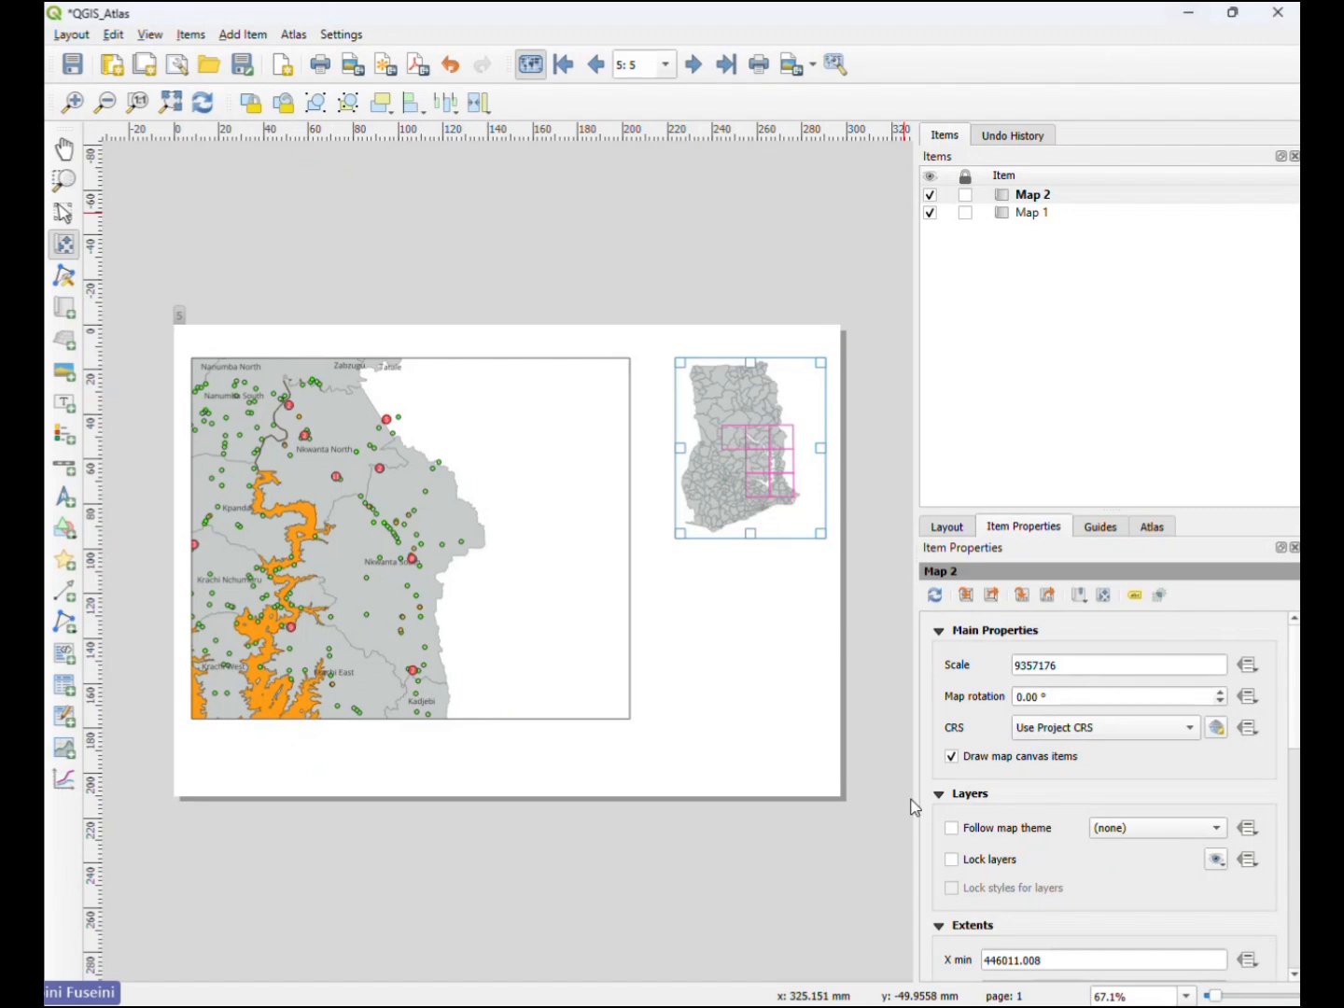
# - Return to the main QGIS project, hide the Inset group and show the Main Layers group
pyautogui.moveTo(1080, 1001)
pyautogui.click(1233, 13)
pyautogui.click(1065, 83)
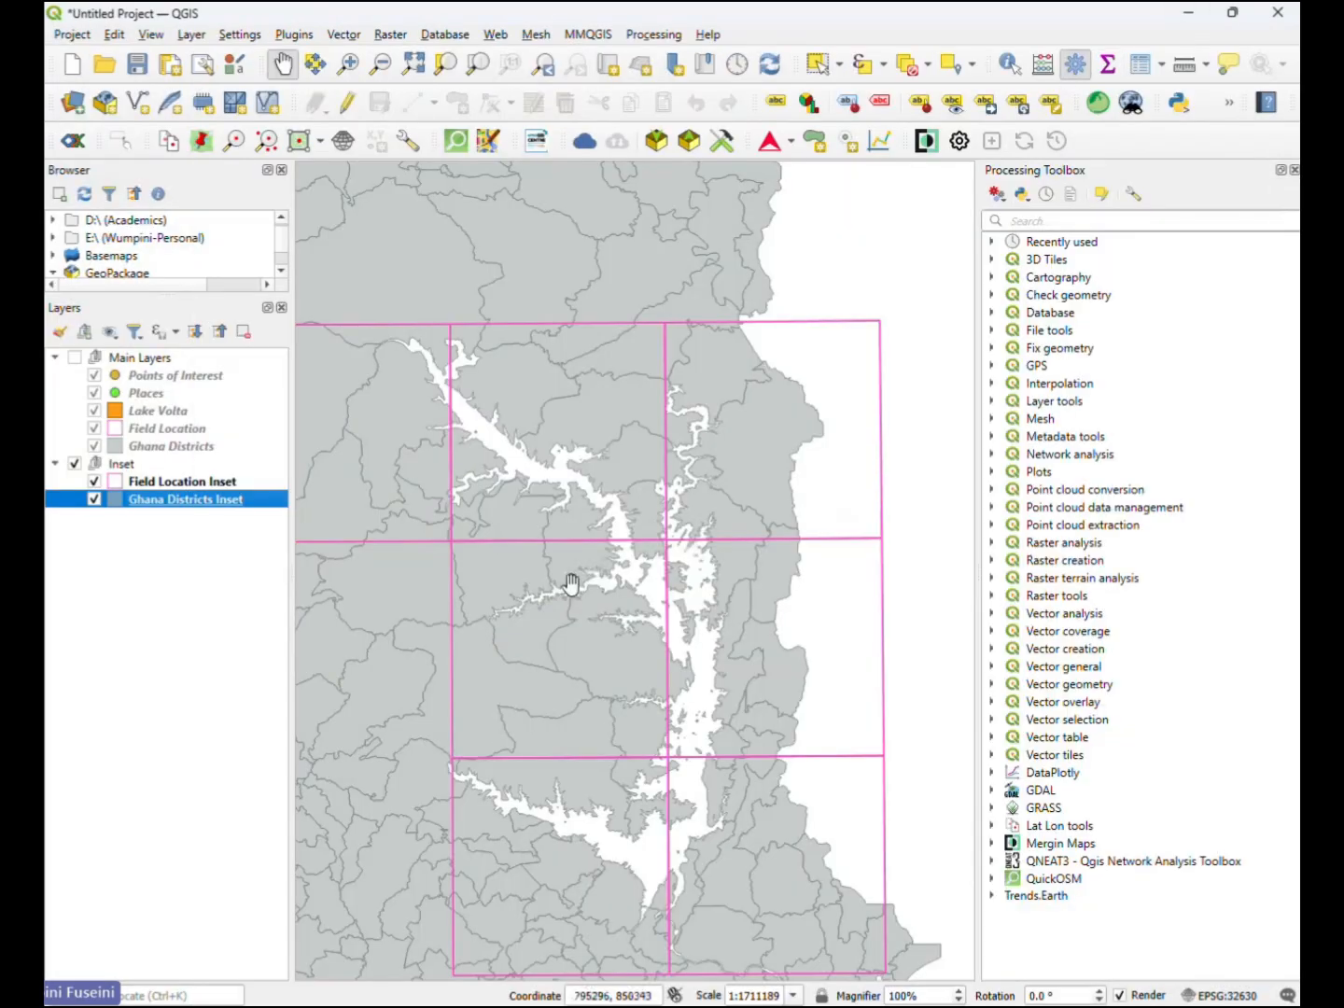
pyautogui.moveTo(570, 585); pyautogui.dragTo(475, 542)
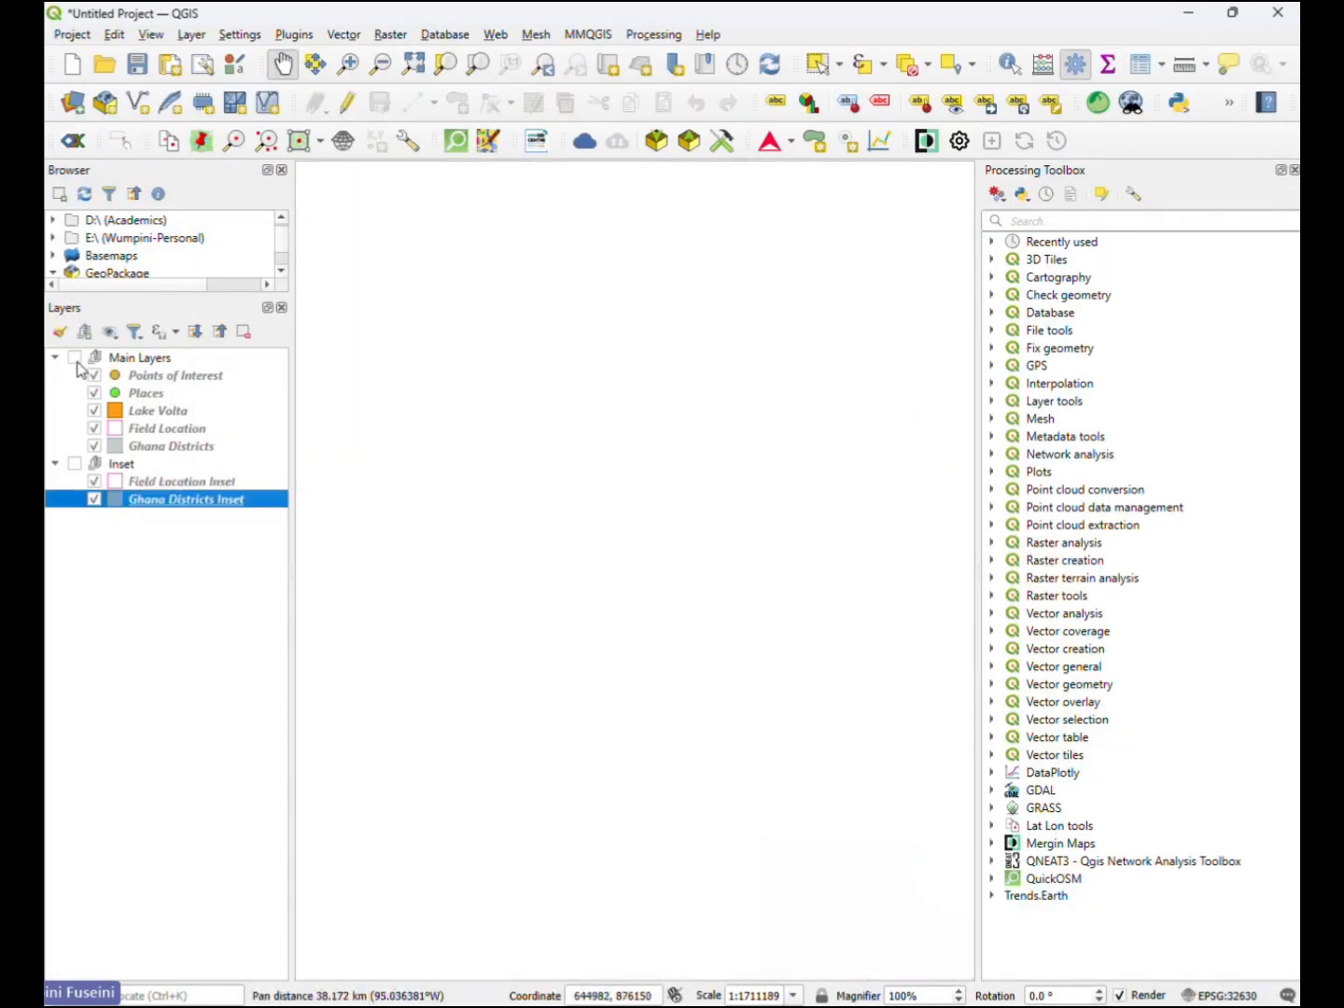
pyautogui.click(75, 358)
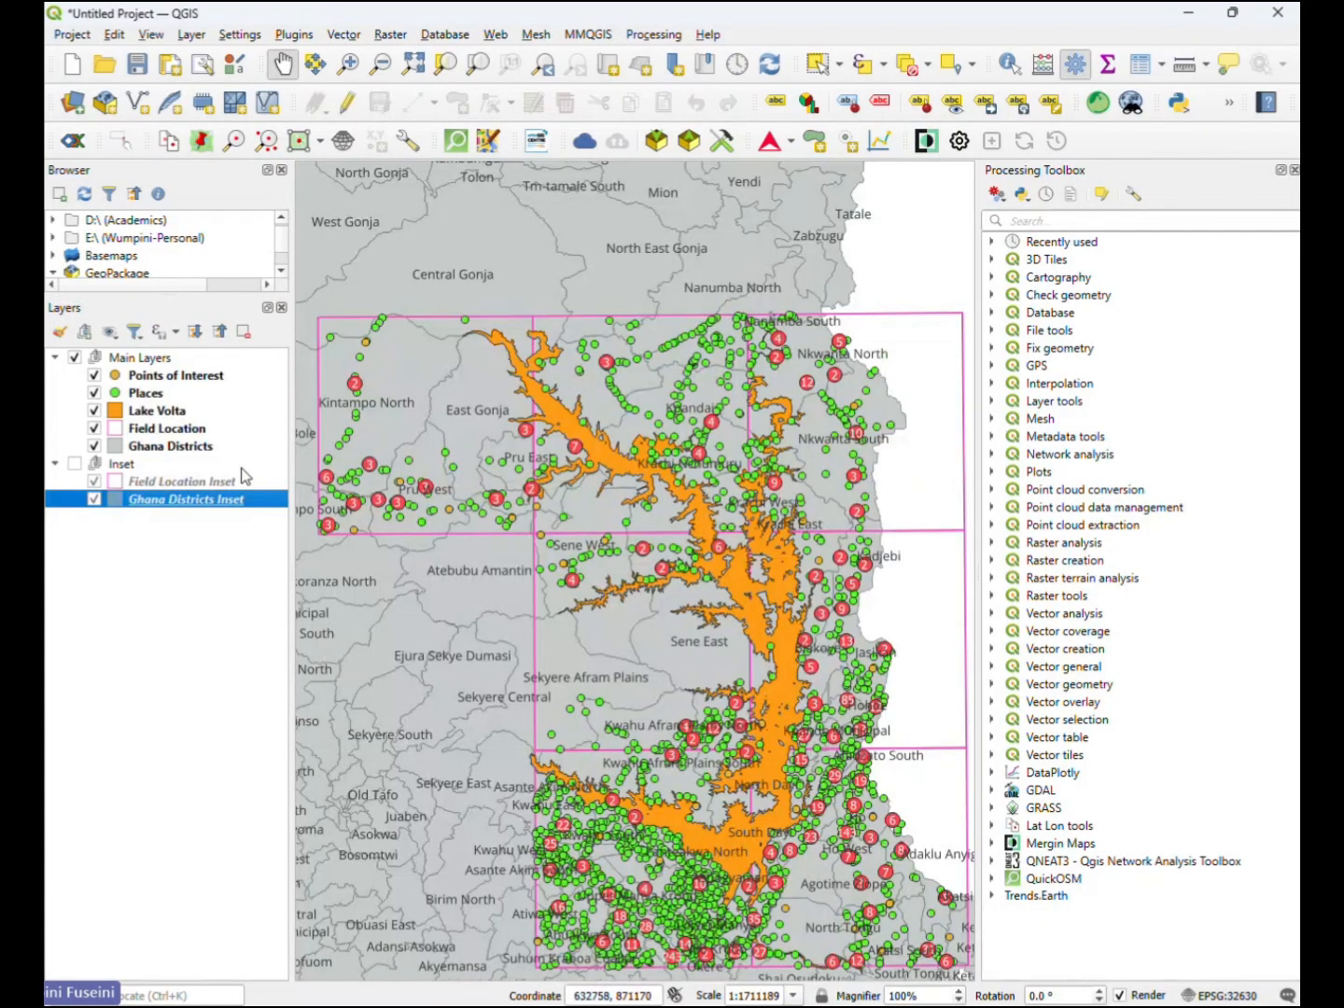
# - Set the Lake Volta layer's simple fill colour to light teal blue in its symbology
pyautogui.click(165, 416)
pyautogui.rightClick(163, 417)
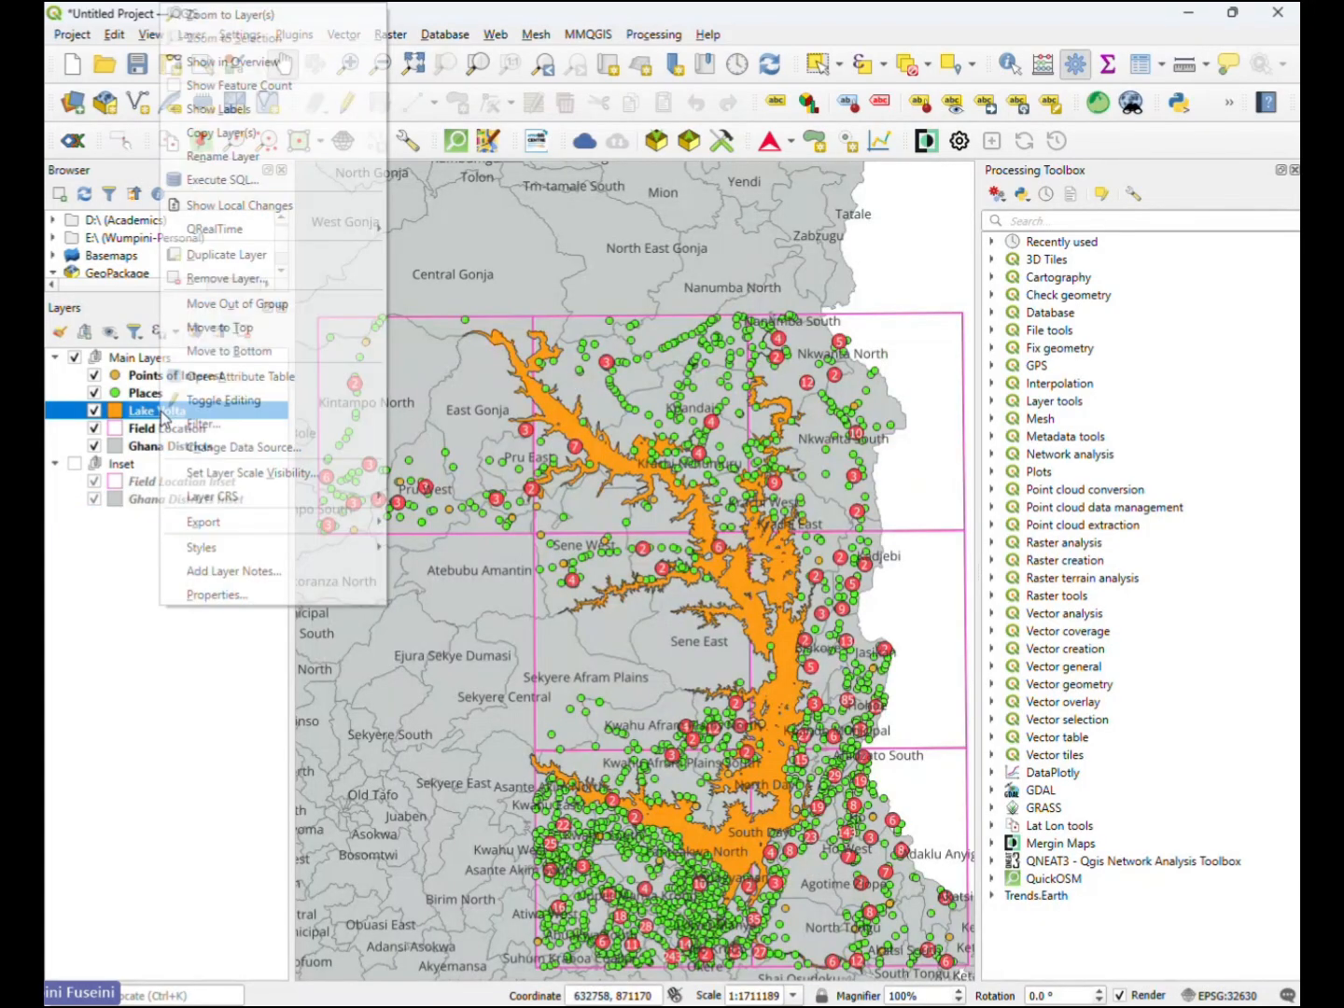
pyautogui.click(137, 414)
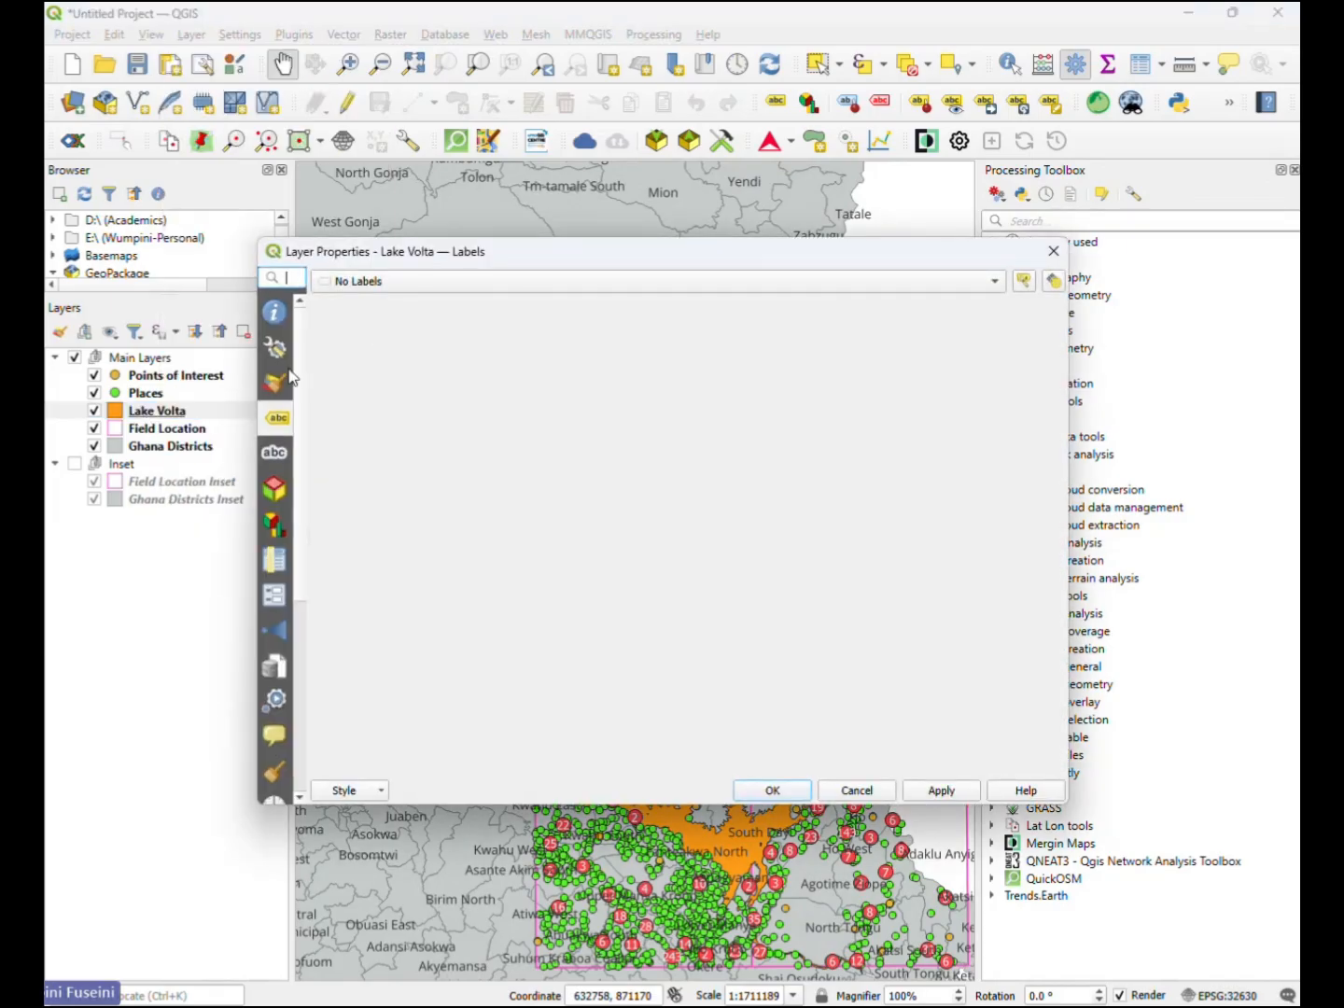
pyautogui.click(271, 385)
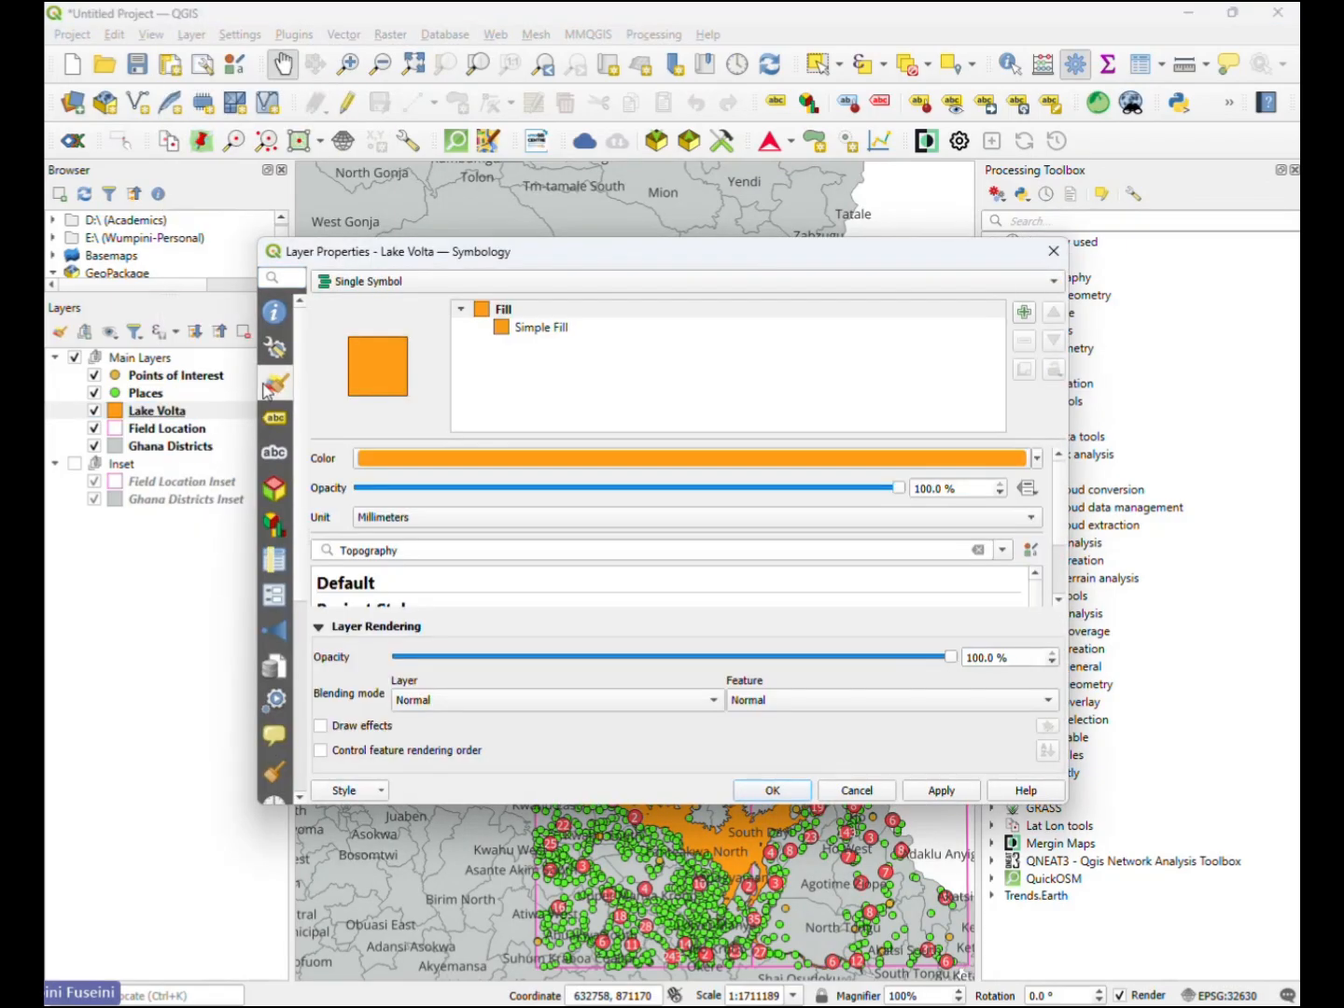
pyautogui.click(570, 329)
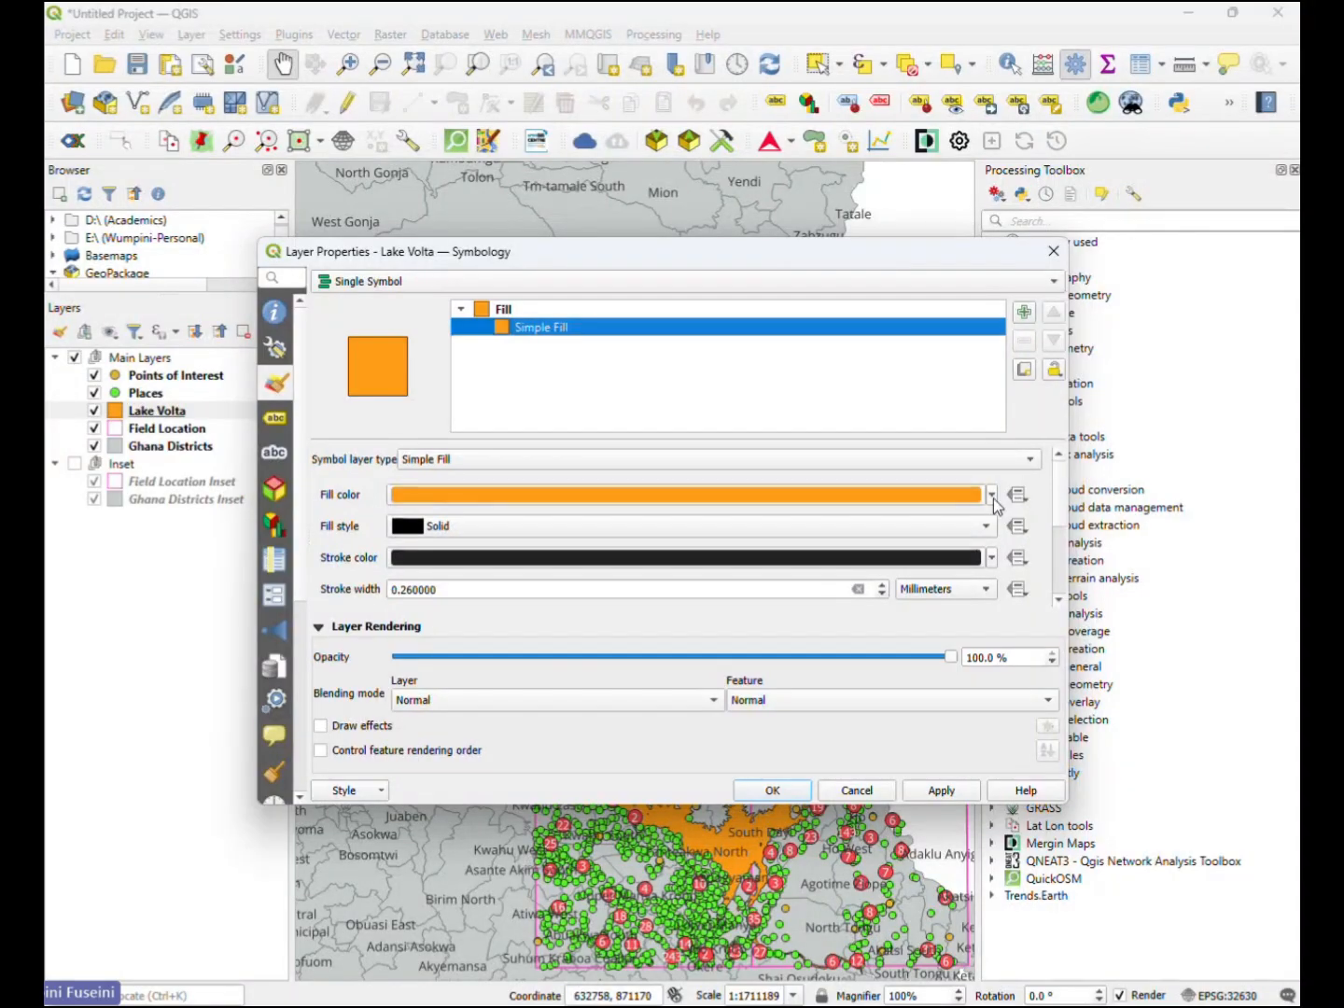
pyautogui.click(994, 500)
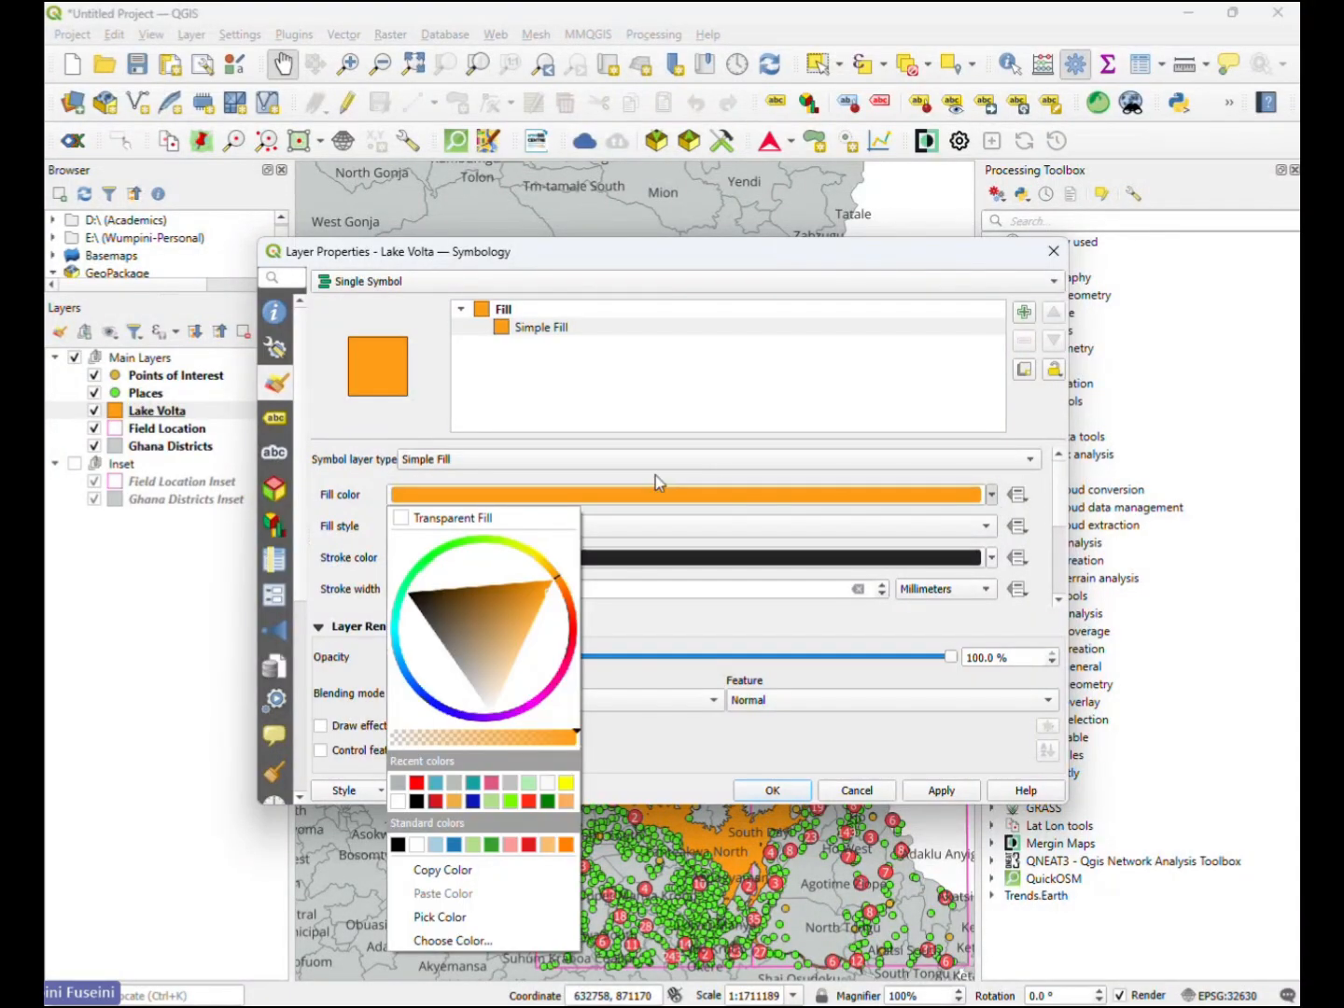
pyautogui.click(436, 784)
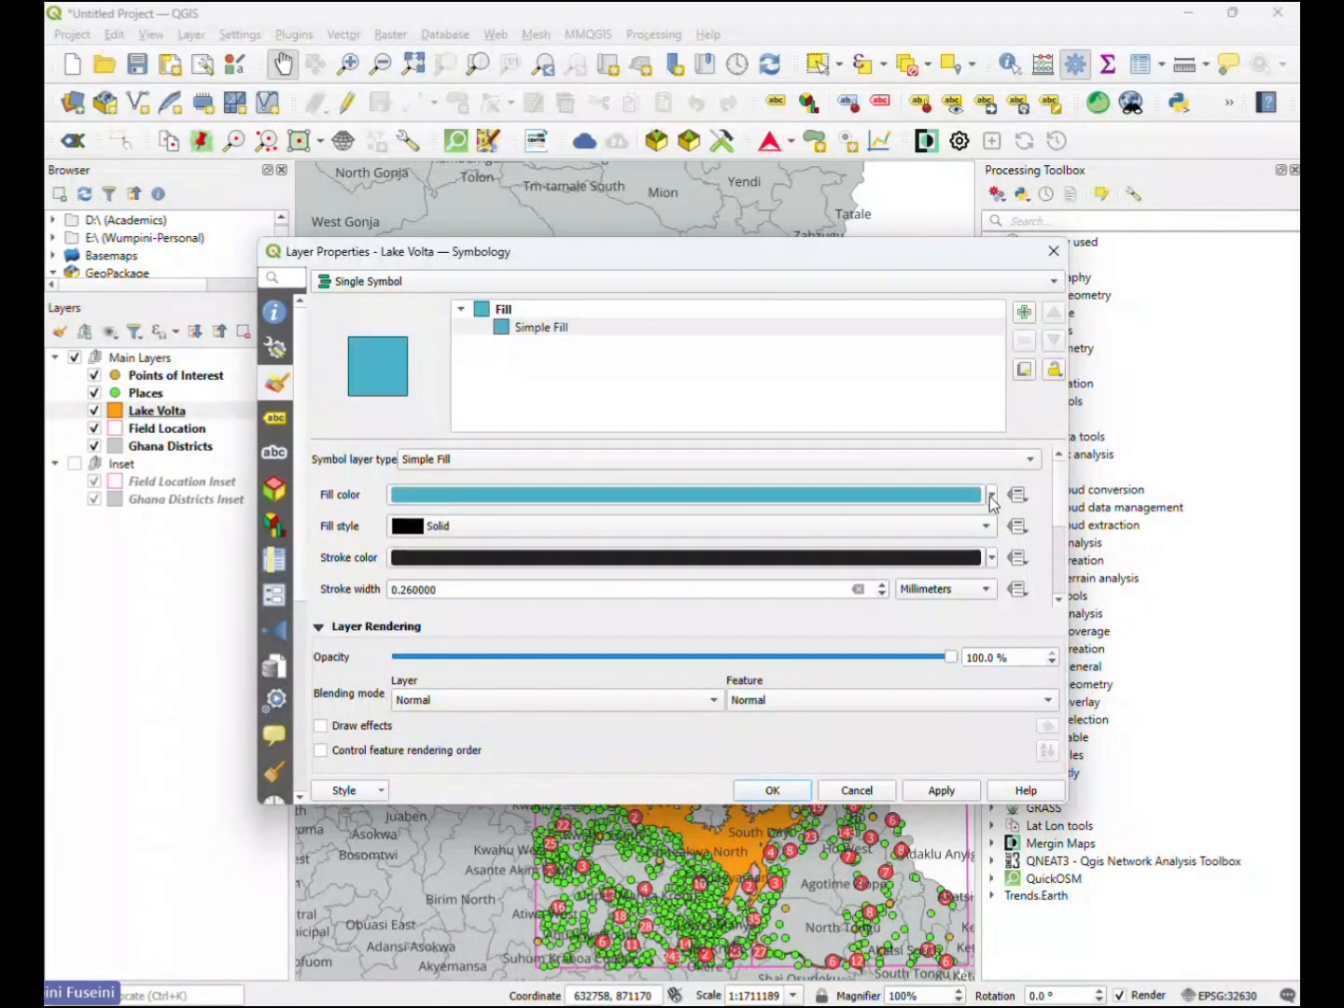
# - Copy Lake Volta's blue fill colour to its stroke and darken the stroke to a deeper teal
pyautogui.moveTo(952, 501)
pyautogui.mouseDown()
pyautogui.moveTo(939, 559)
pyautogui.moveTo(961, 560)
pyautogui.mouseUp()
pyautogui.click(993, 558)
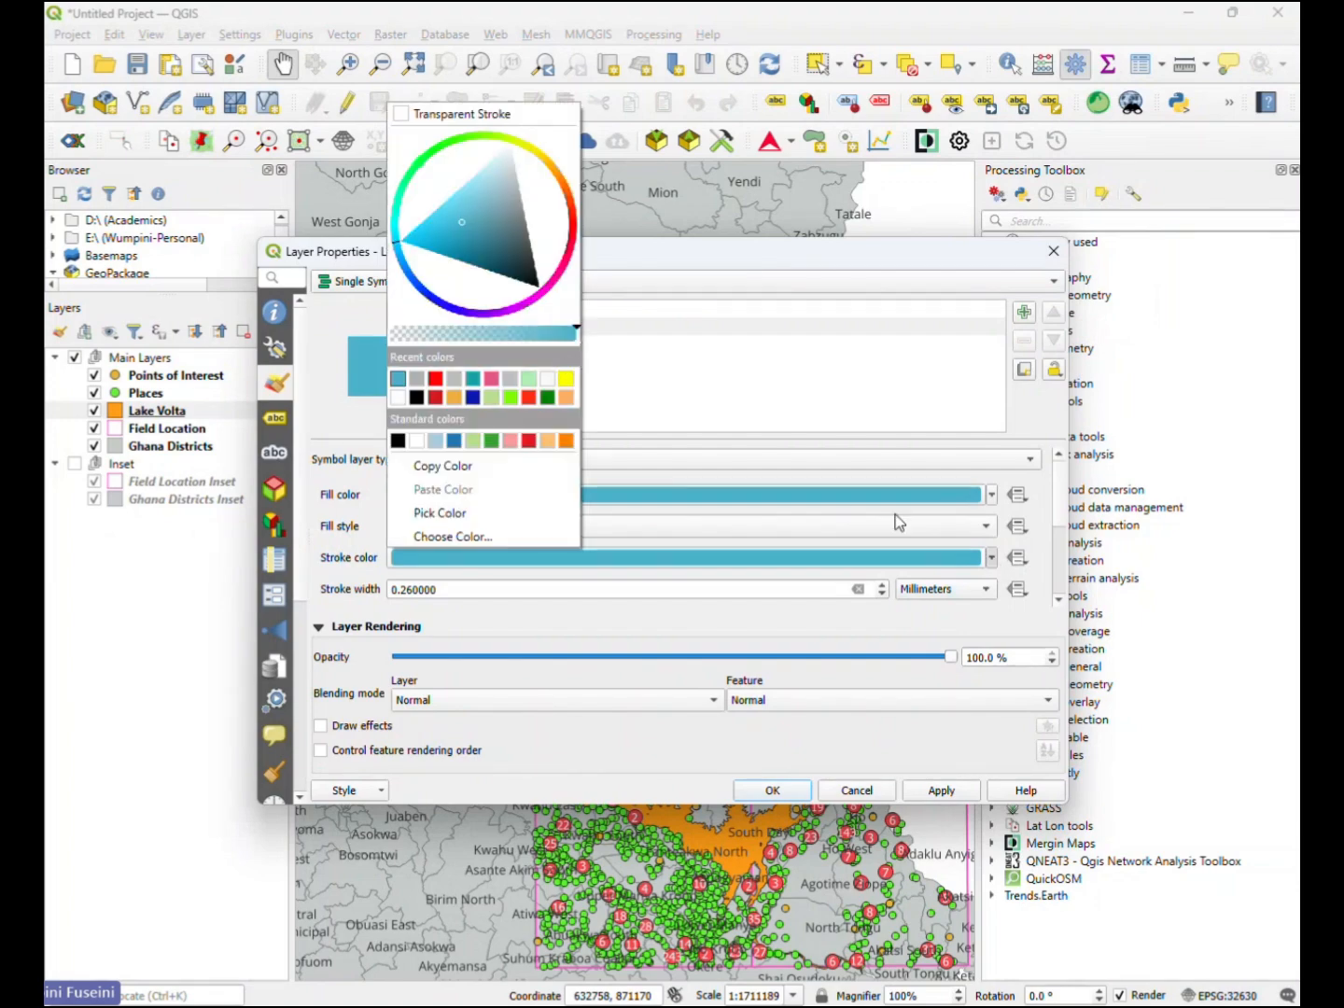
pyautogui.moveTo(464, 221); pyautogui.dragTo(464, 249)
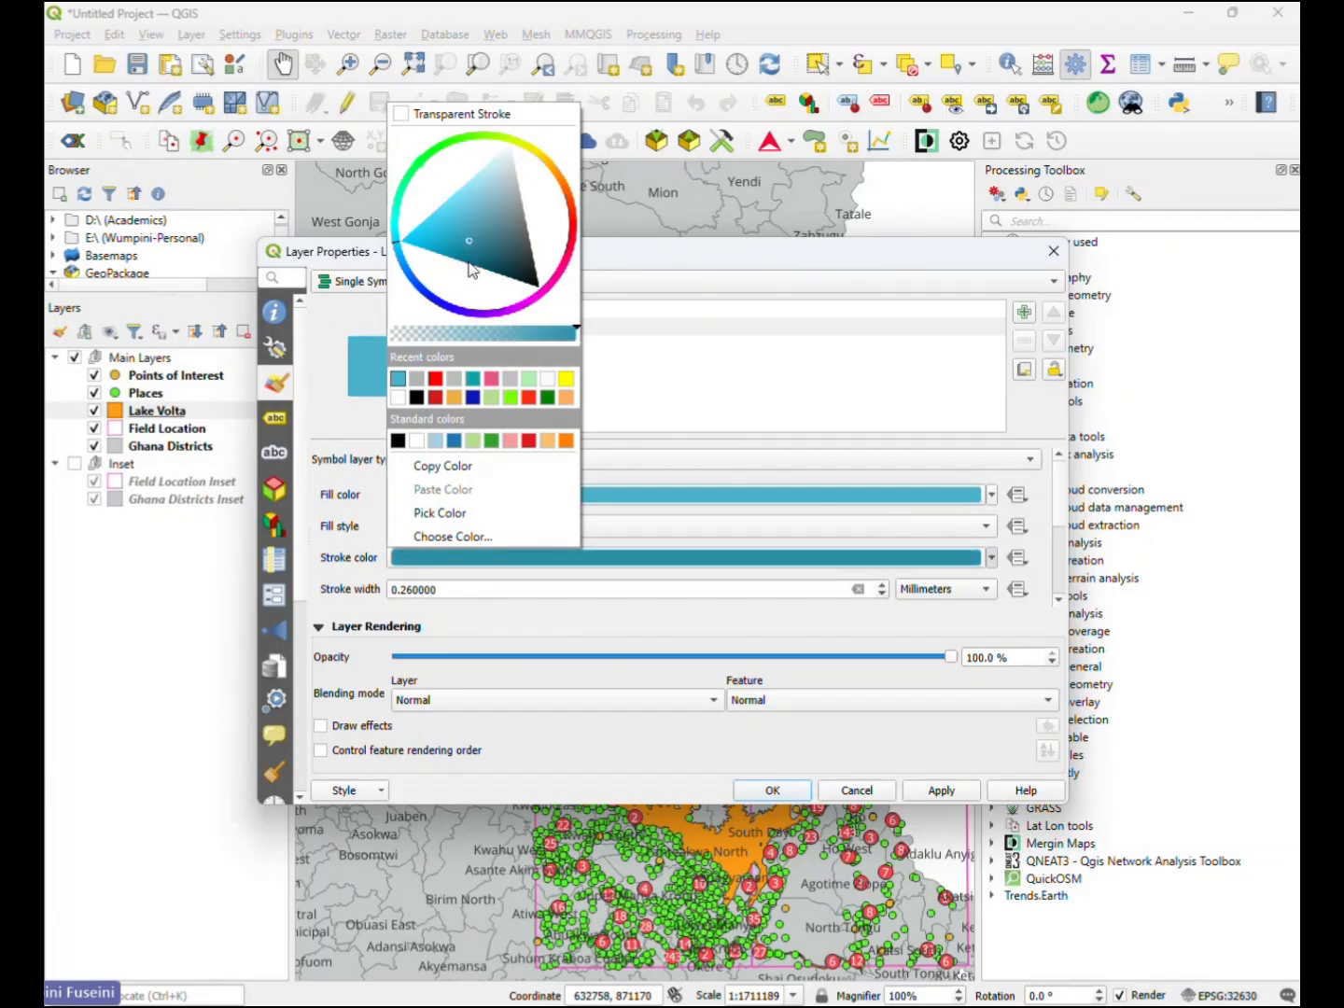
pyautogui.click(691, 375)
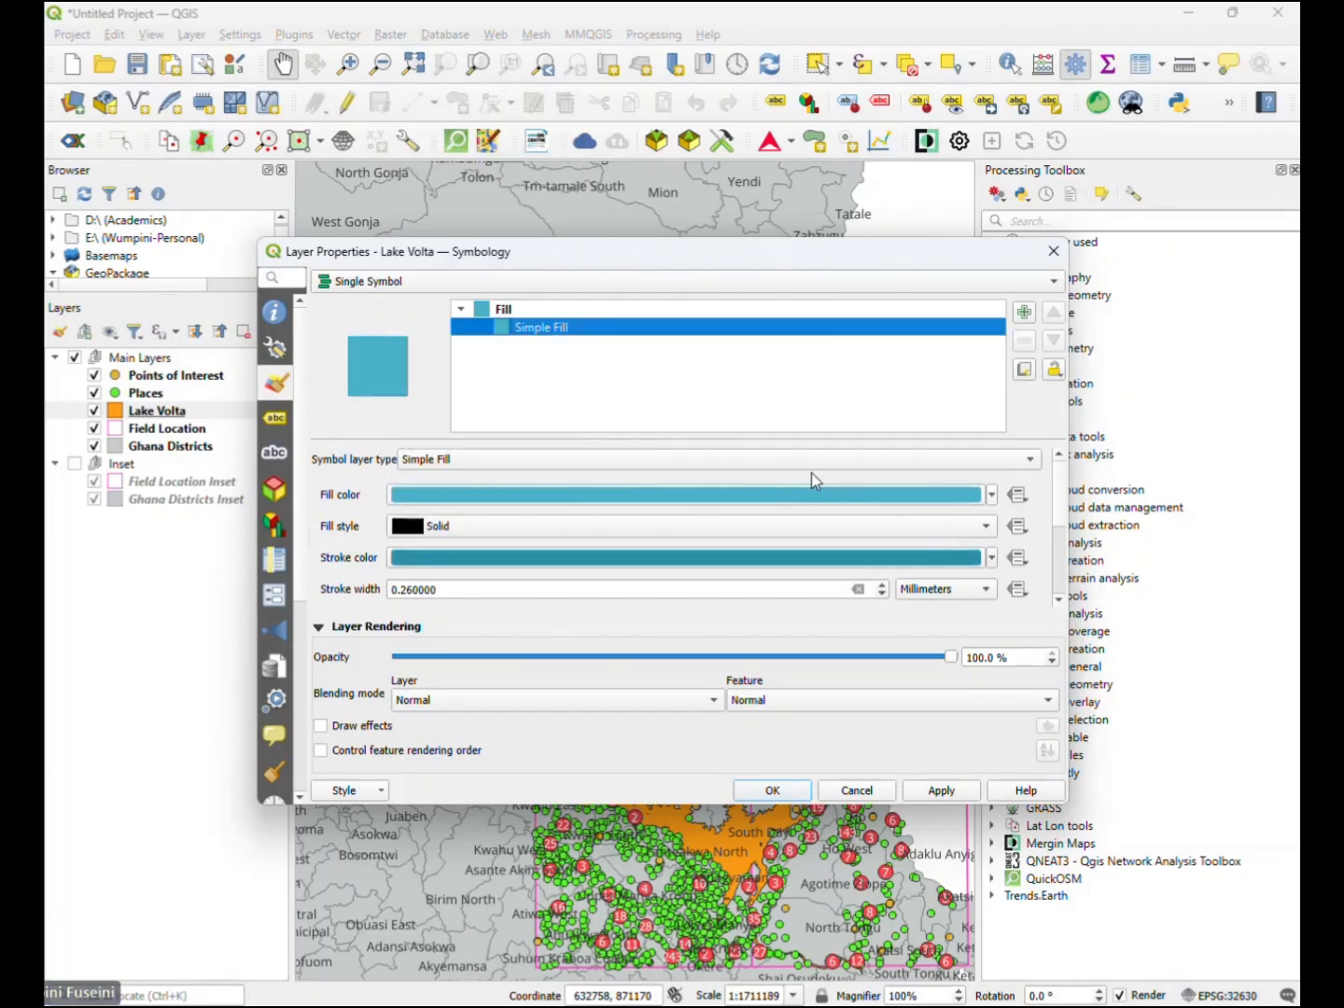
# - Slightly reduce the opacity of Lake Volta's fill colour and apply the symbology changes
pyautogui.click(991, 496)
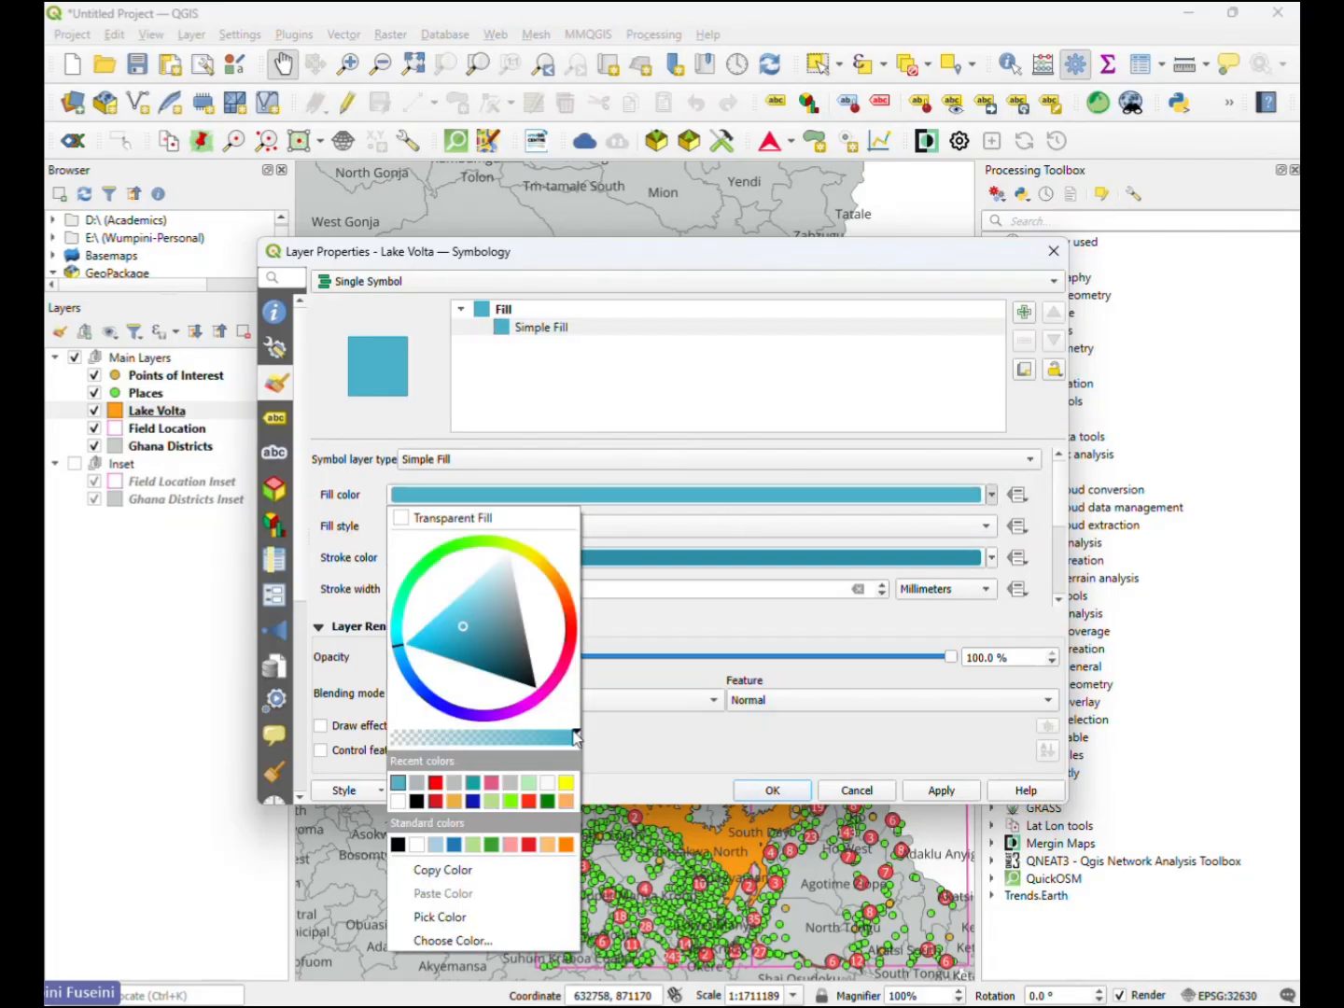
pyautogui.moveTo(567, 728); pyautogui.dragTo(558, 731)
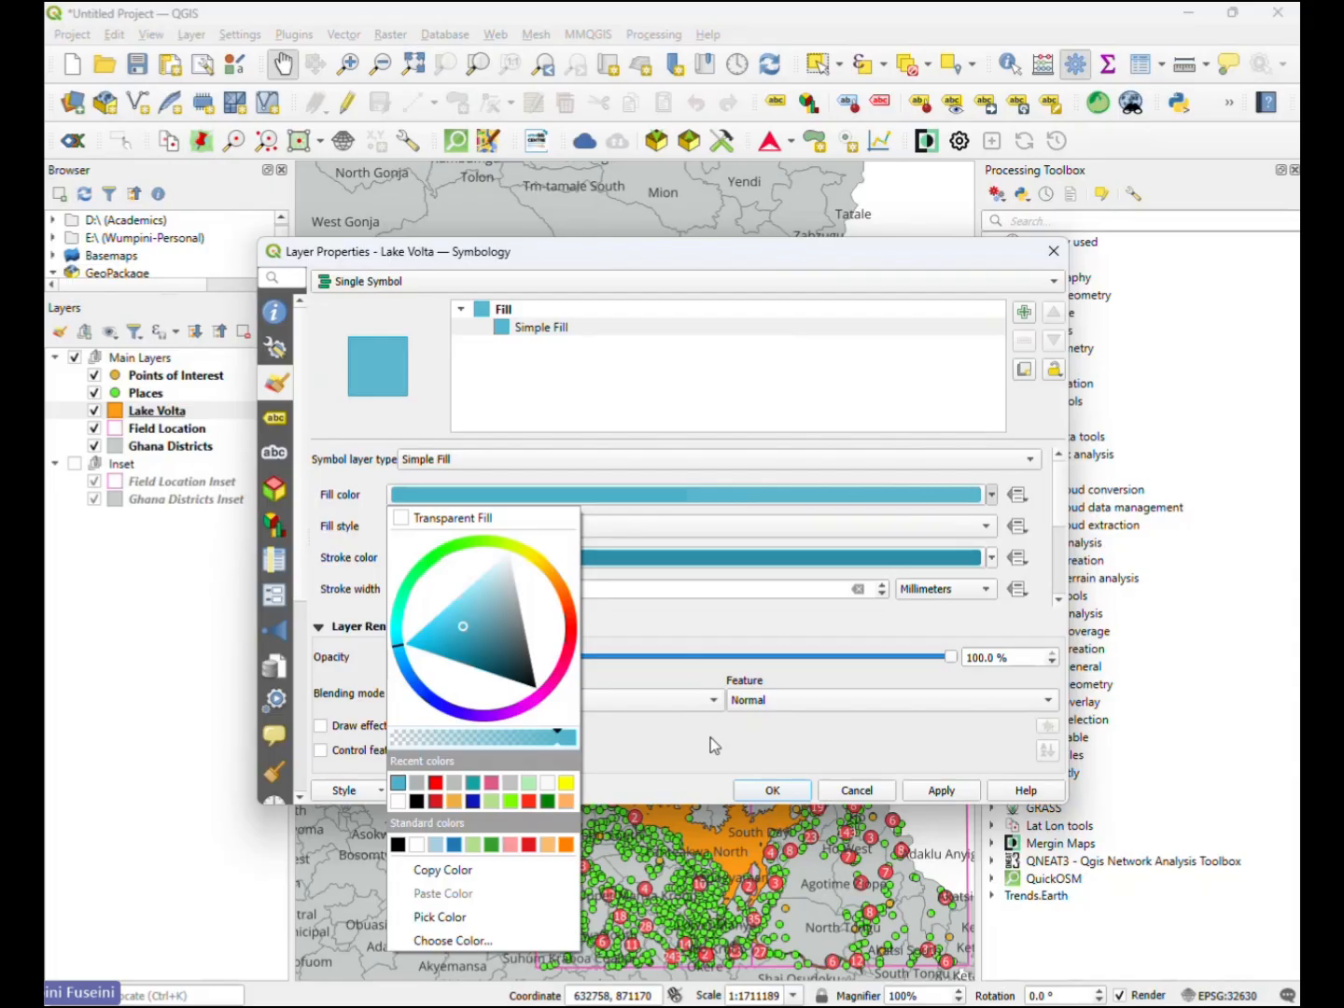
pyautogui.click(773, 790)
pyautogui.click(773, 790)
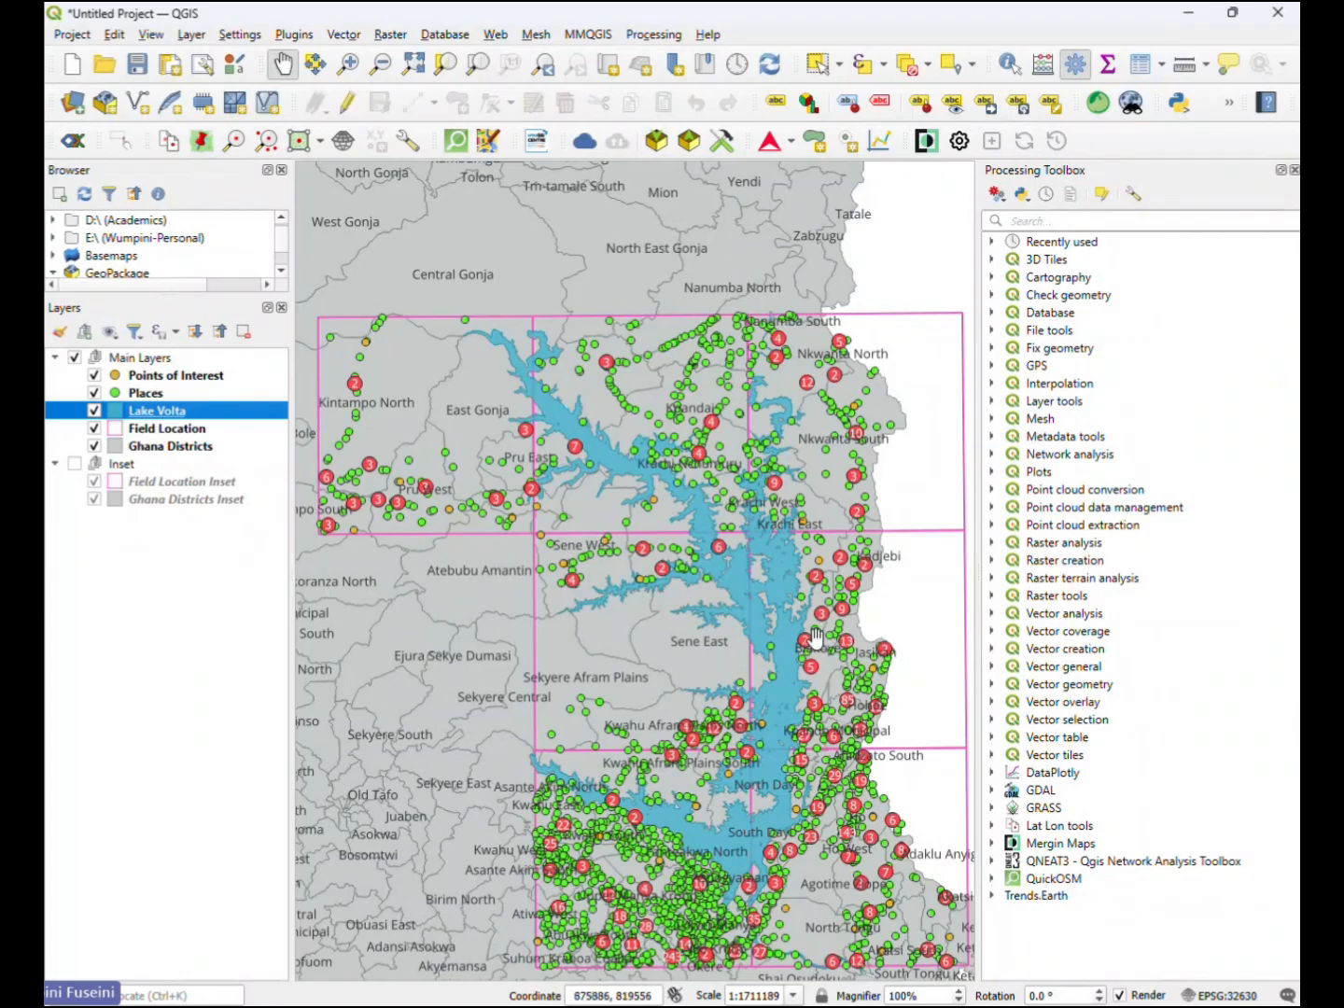
# - Duplicate the Lake Volta layer and move the copy into the Inset group
pyautogui.rightClick(156, 410)
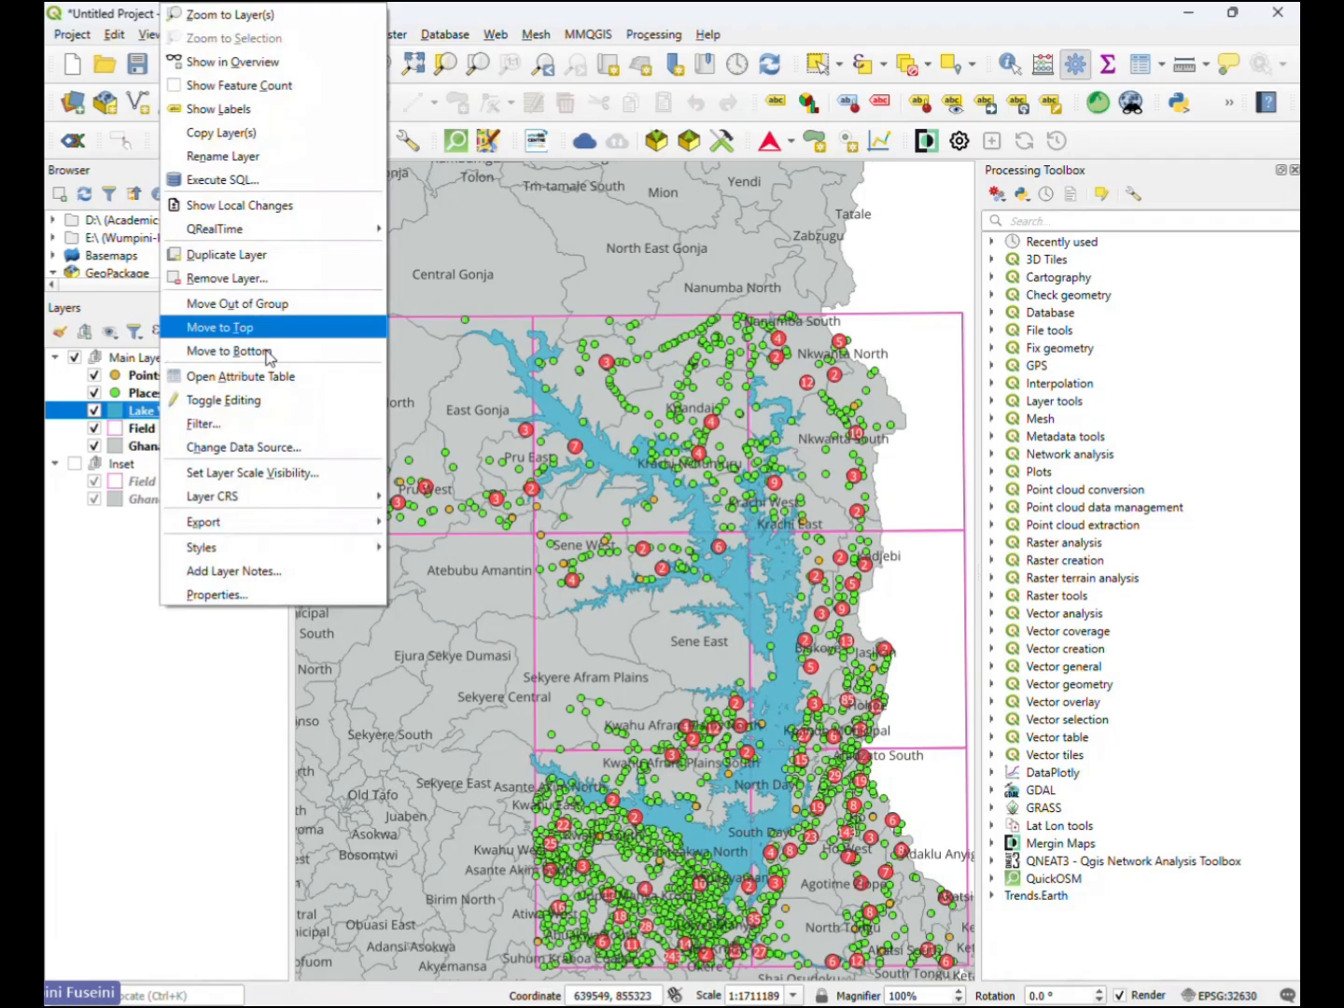
pyautogui.click(258, 263)
pyautogui.moveTo(192, 432); pyautogui.dragTo(182, 488)
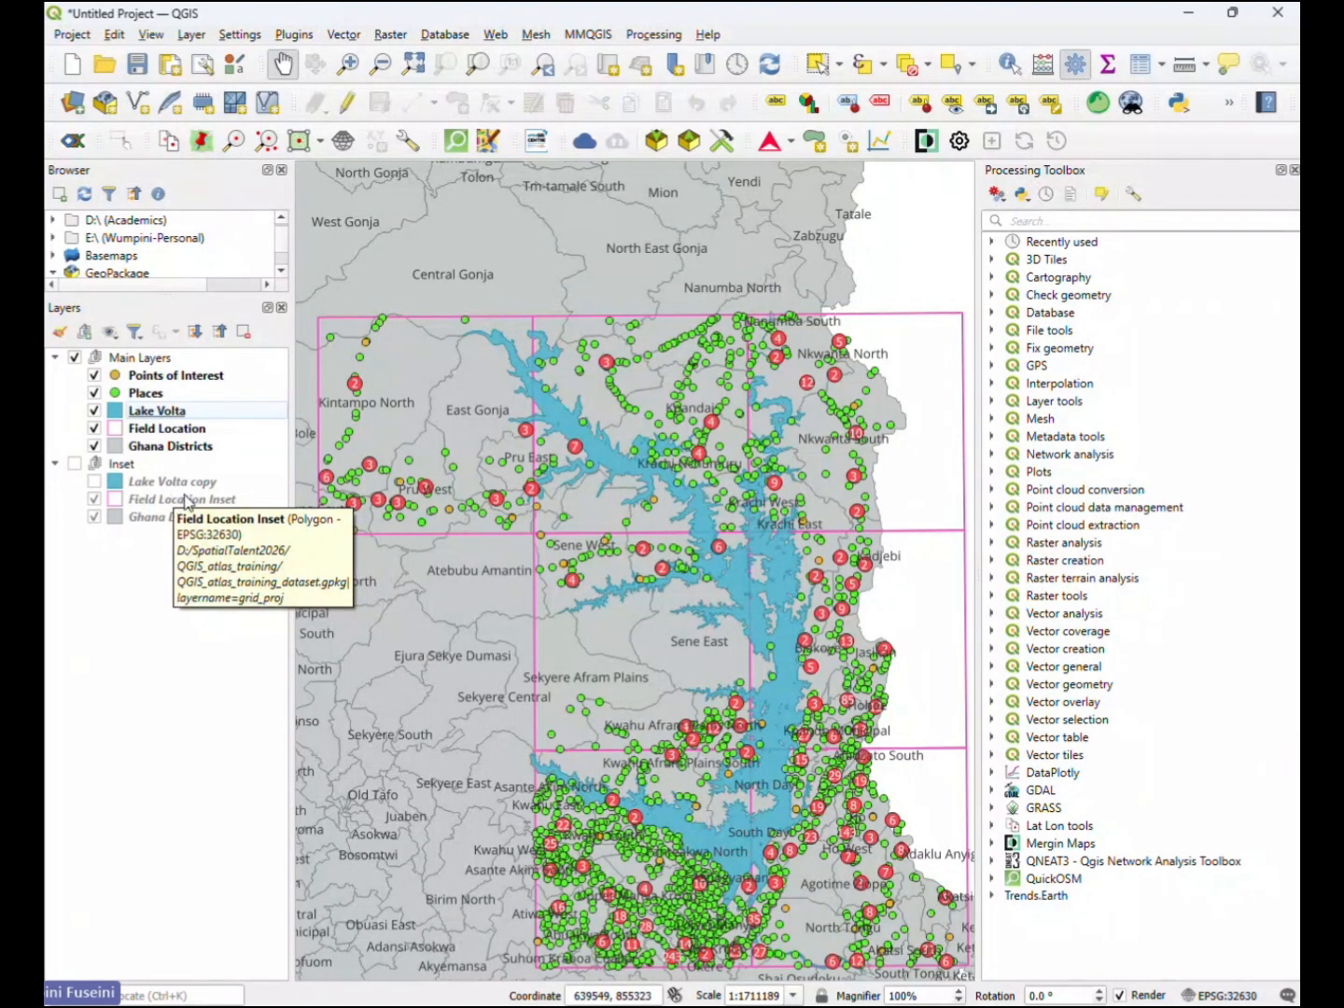
# - Reorder the layers so Field Location sits above Lake Volta and Field Location Inset sits above Lake Volta copy
pyautogui.click(173, 501)
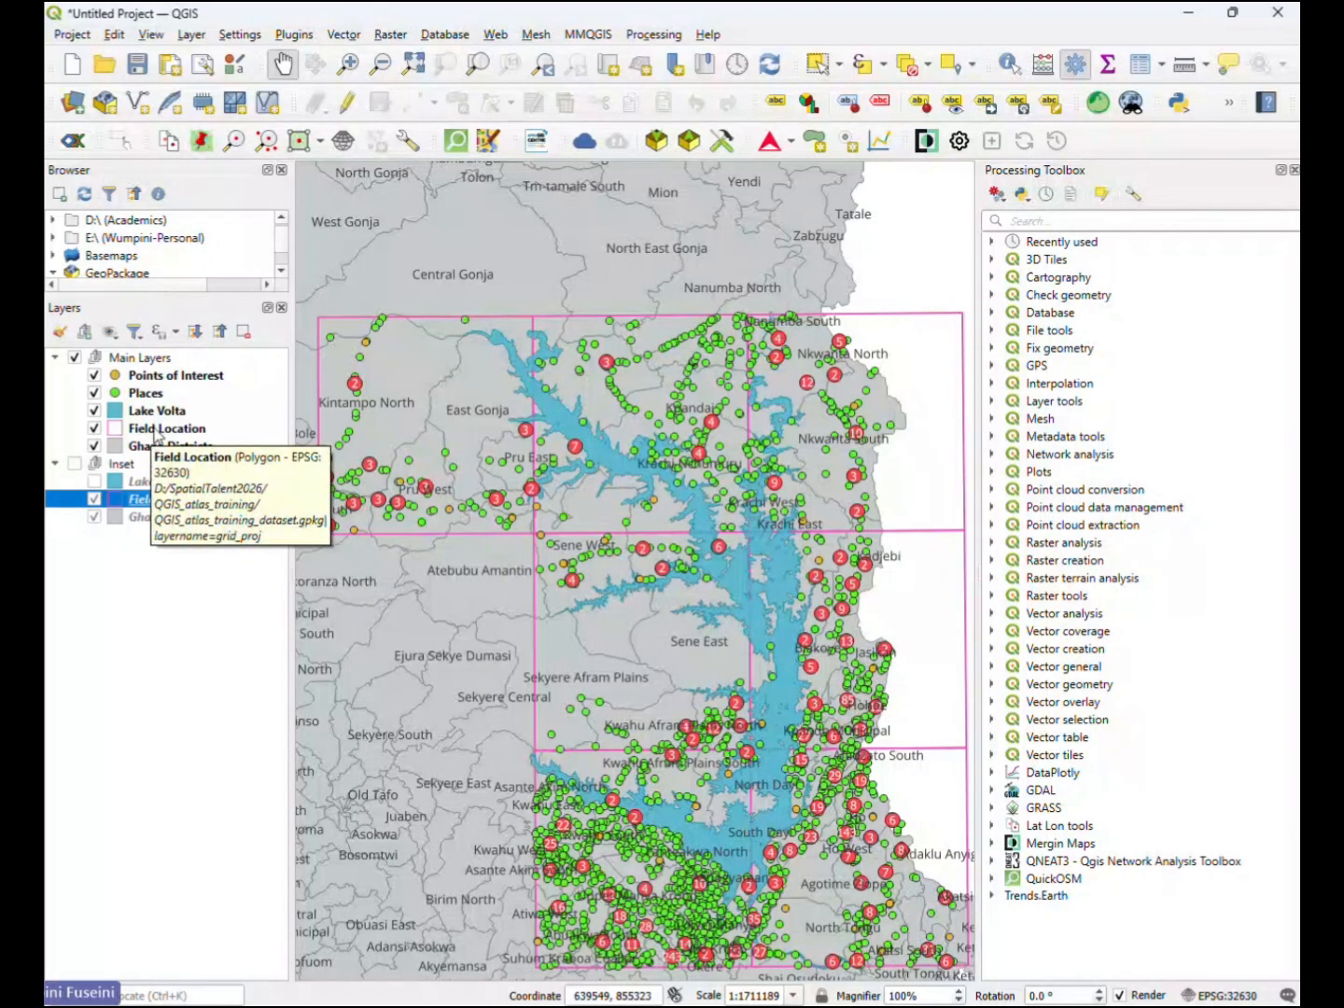
pyautogui.moveTo(156, 433); pyautogui.dragTo(163, 416)
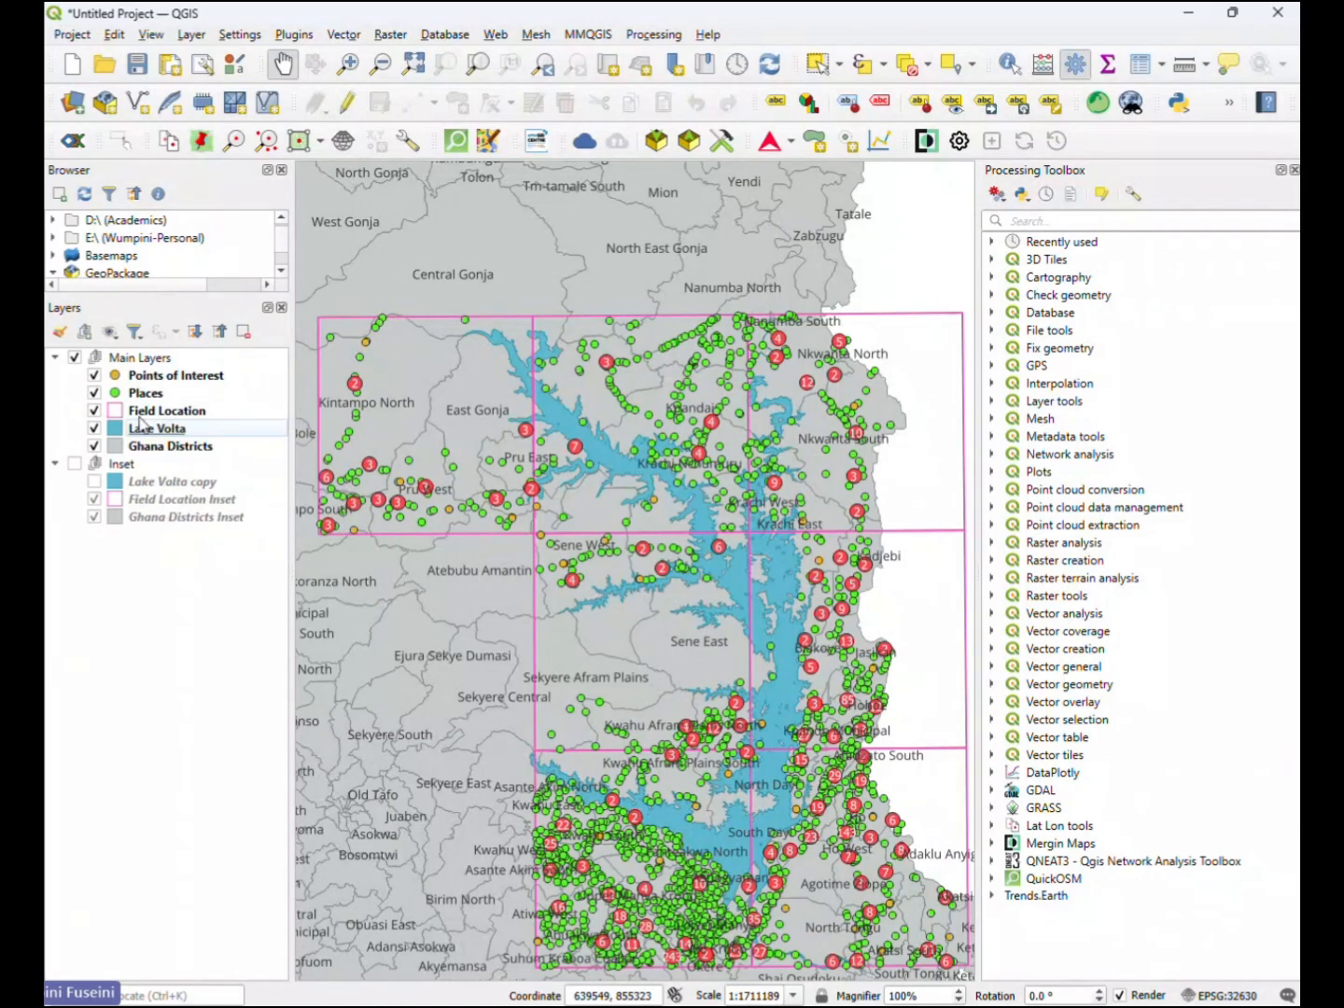
pyautogui.moveTo(169, 508); pyautogui.dragTo(160, 476)
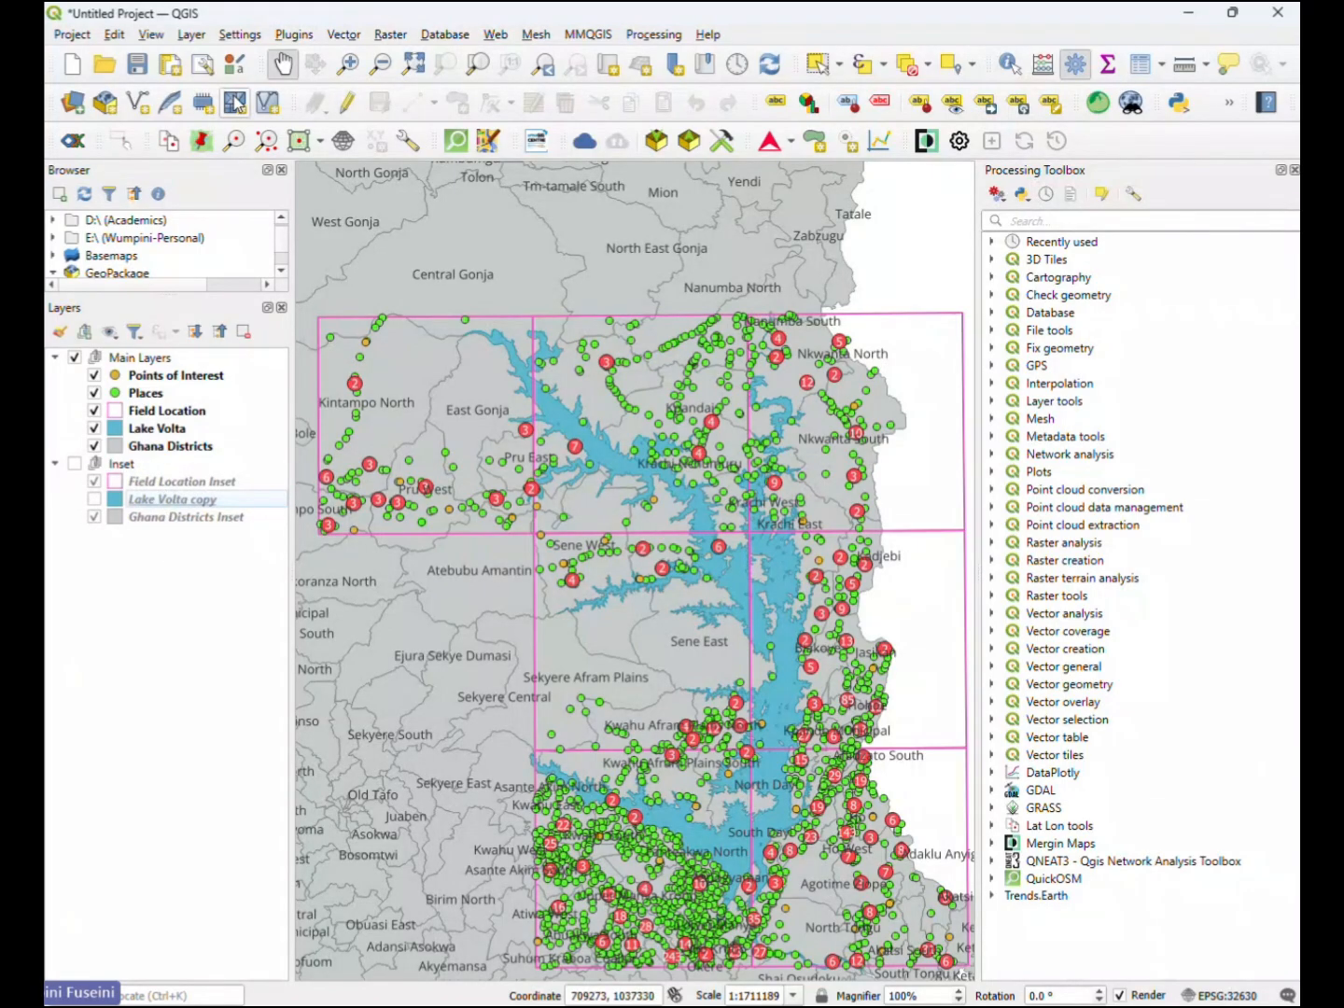
# - In the QGIS_Atlas layout, unlock Map 1's layers to refresh its styling, and relock both its layers and layer styles
pyautogui.click(1187, 17)
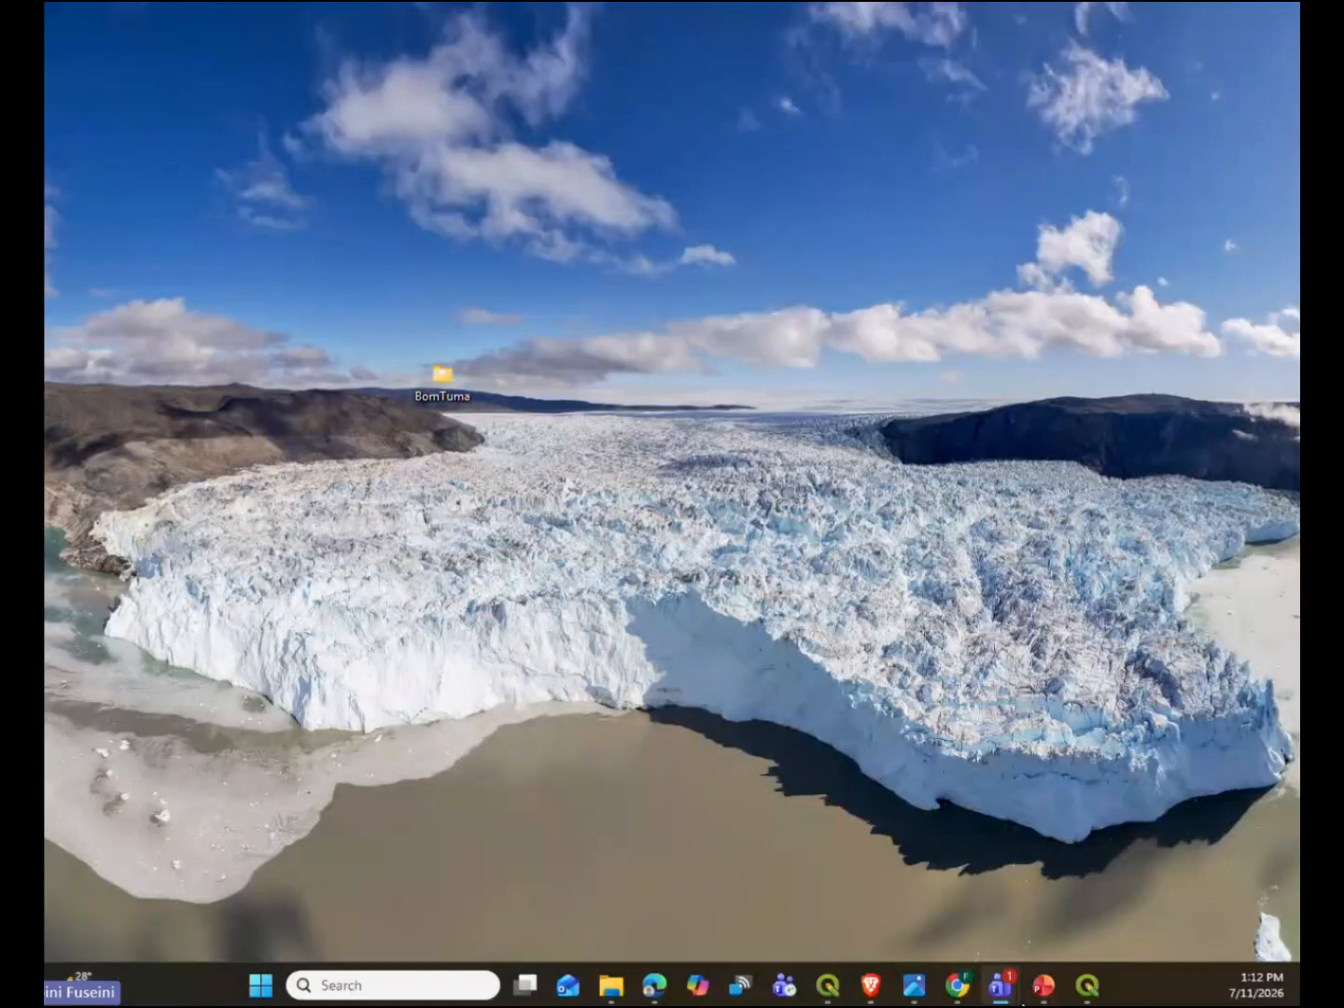
pyautogui.click(1082, 995)
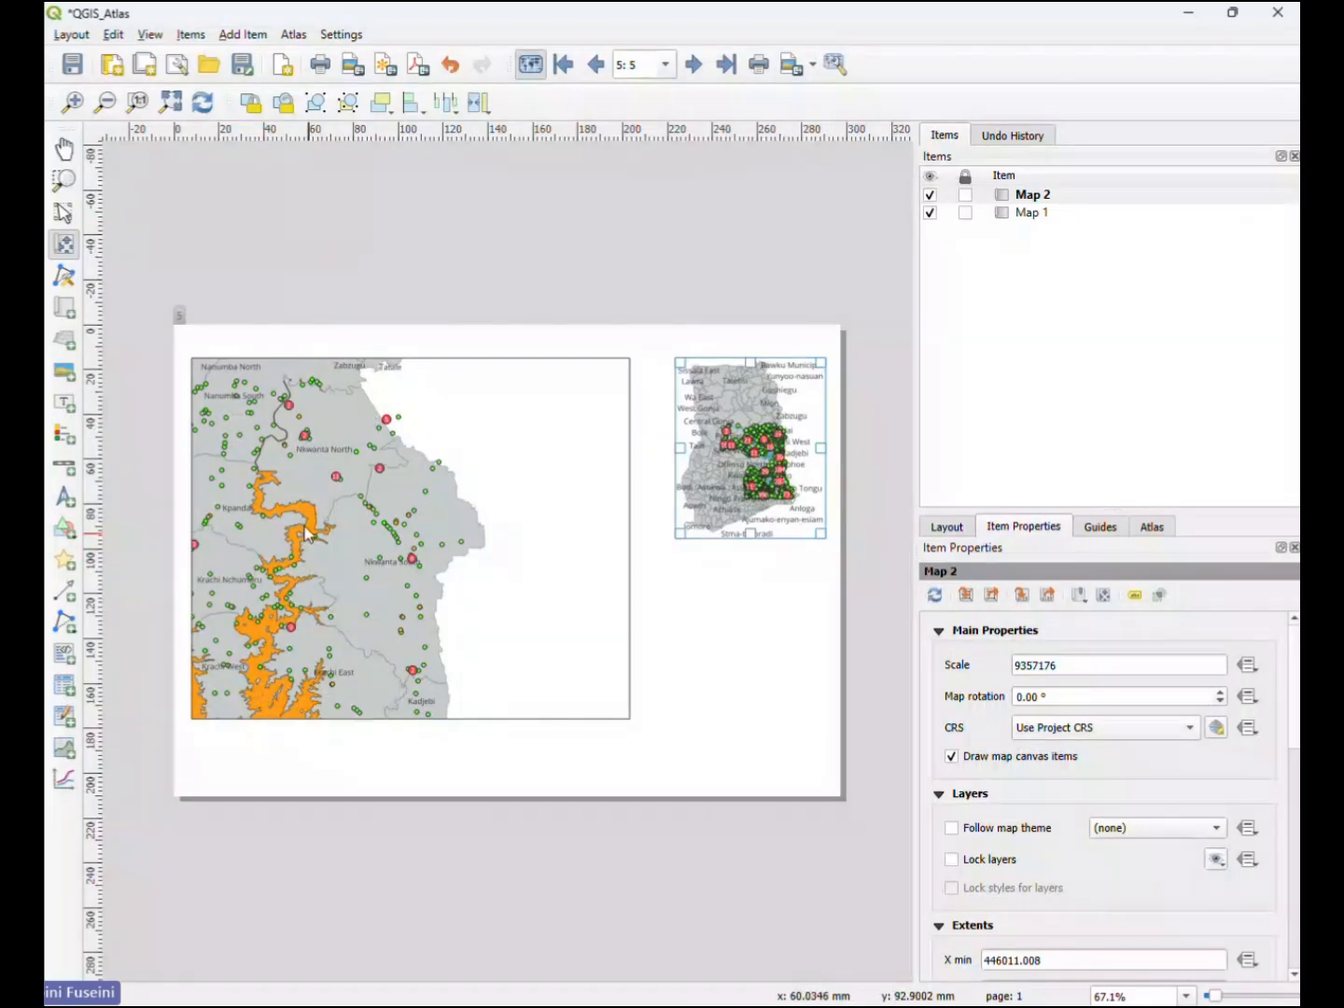
pyautogui.click(62, 214)
pyautogui.click(555, 603)
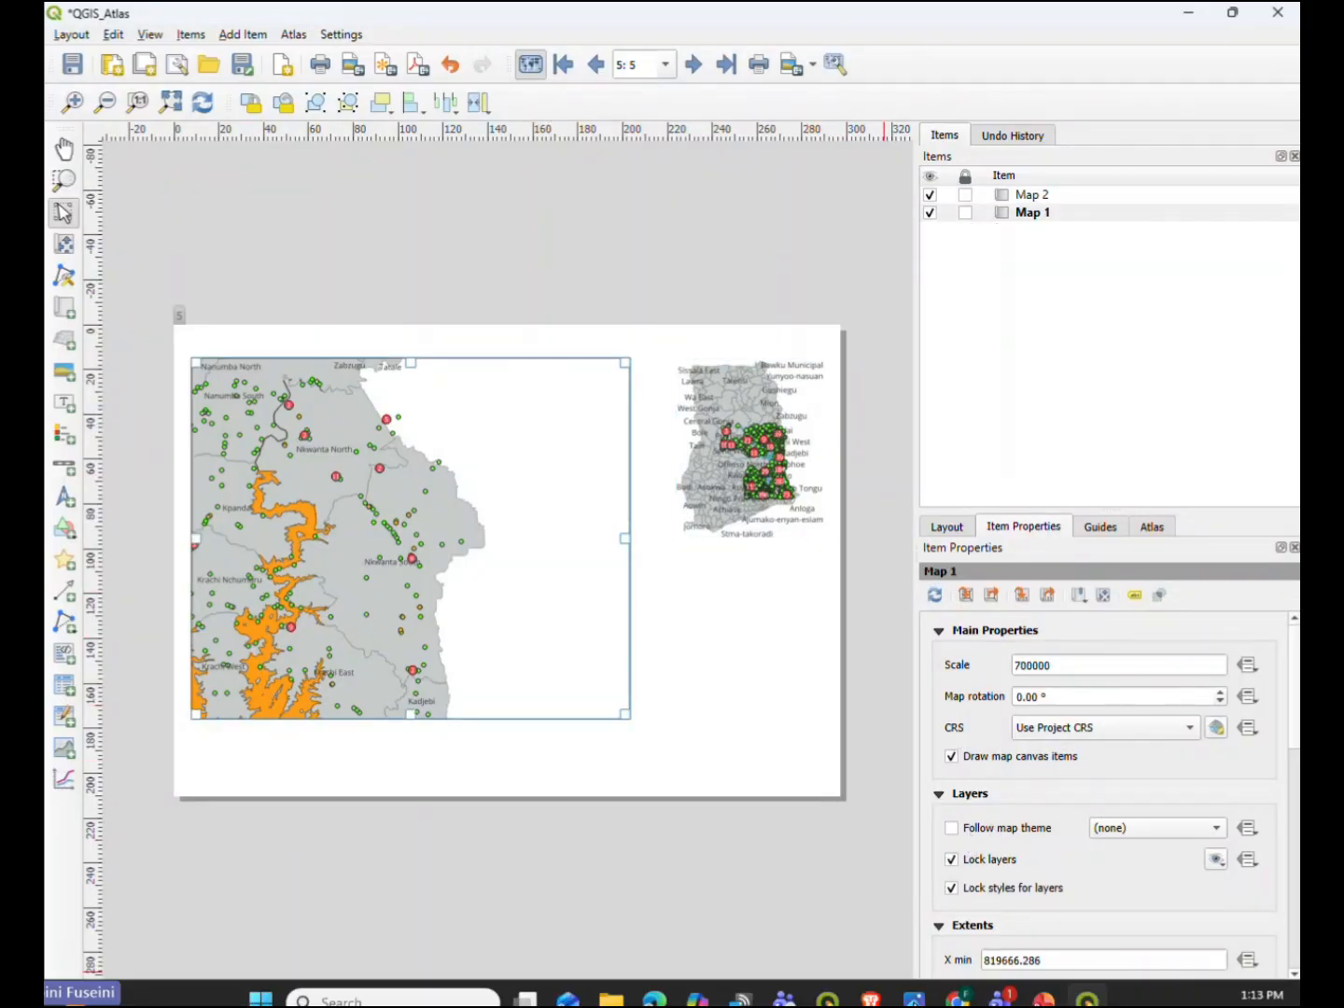
pyautogui.scroll(-3, 1036, 804)
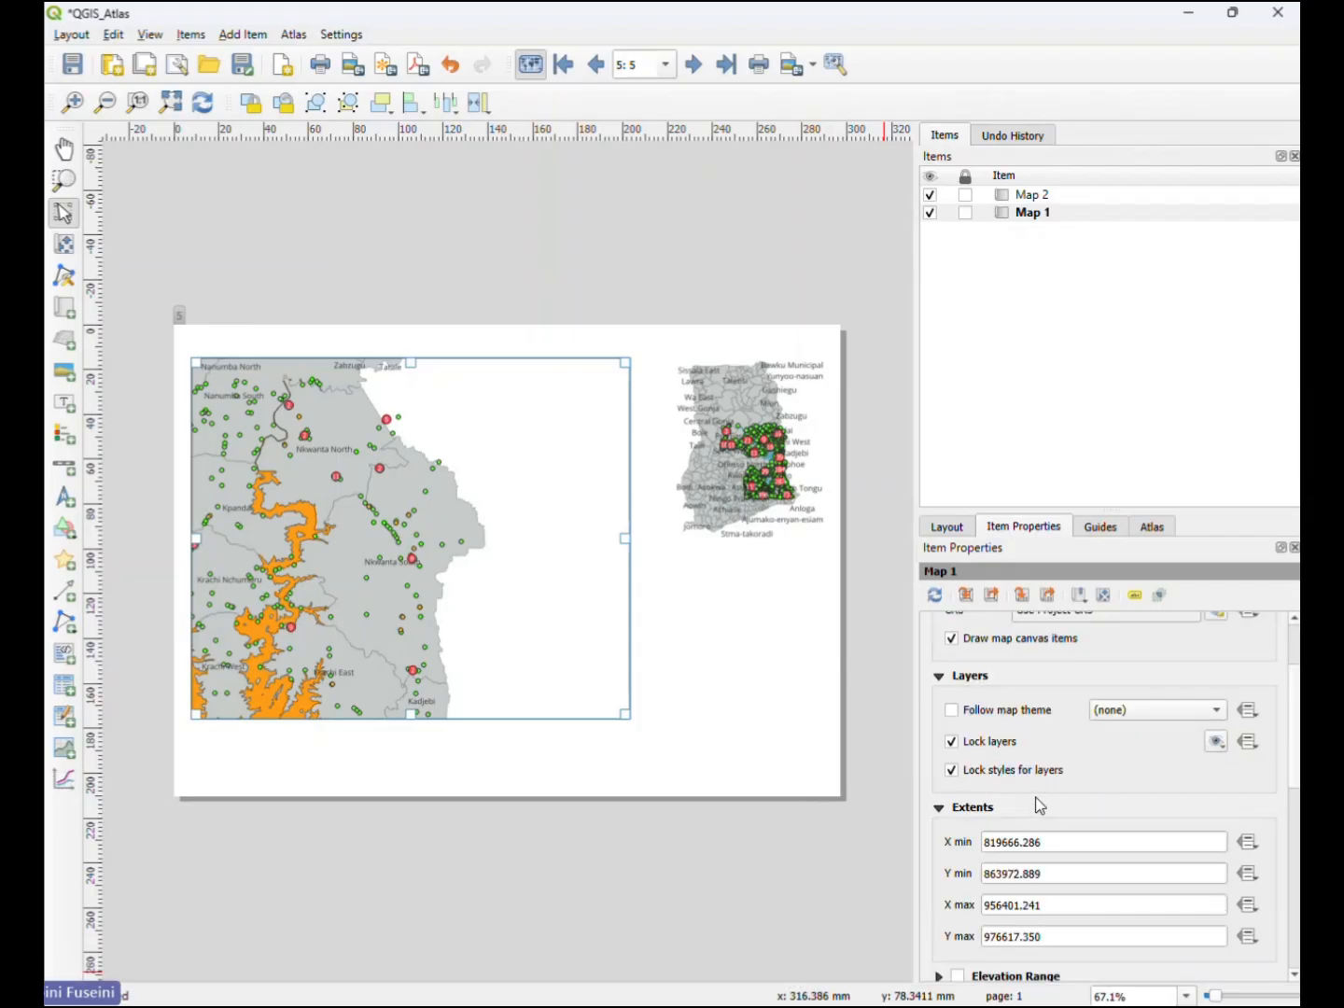
pyautogui.click(952, 744)
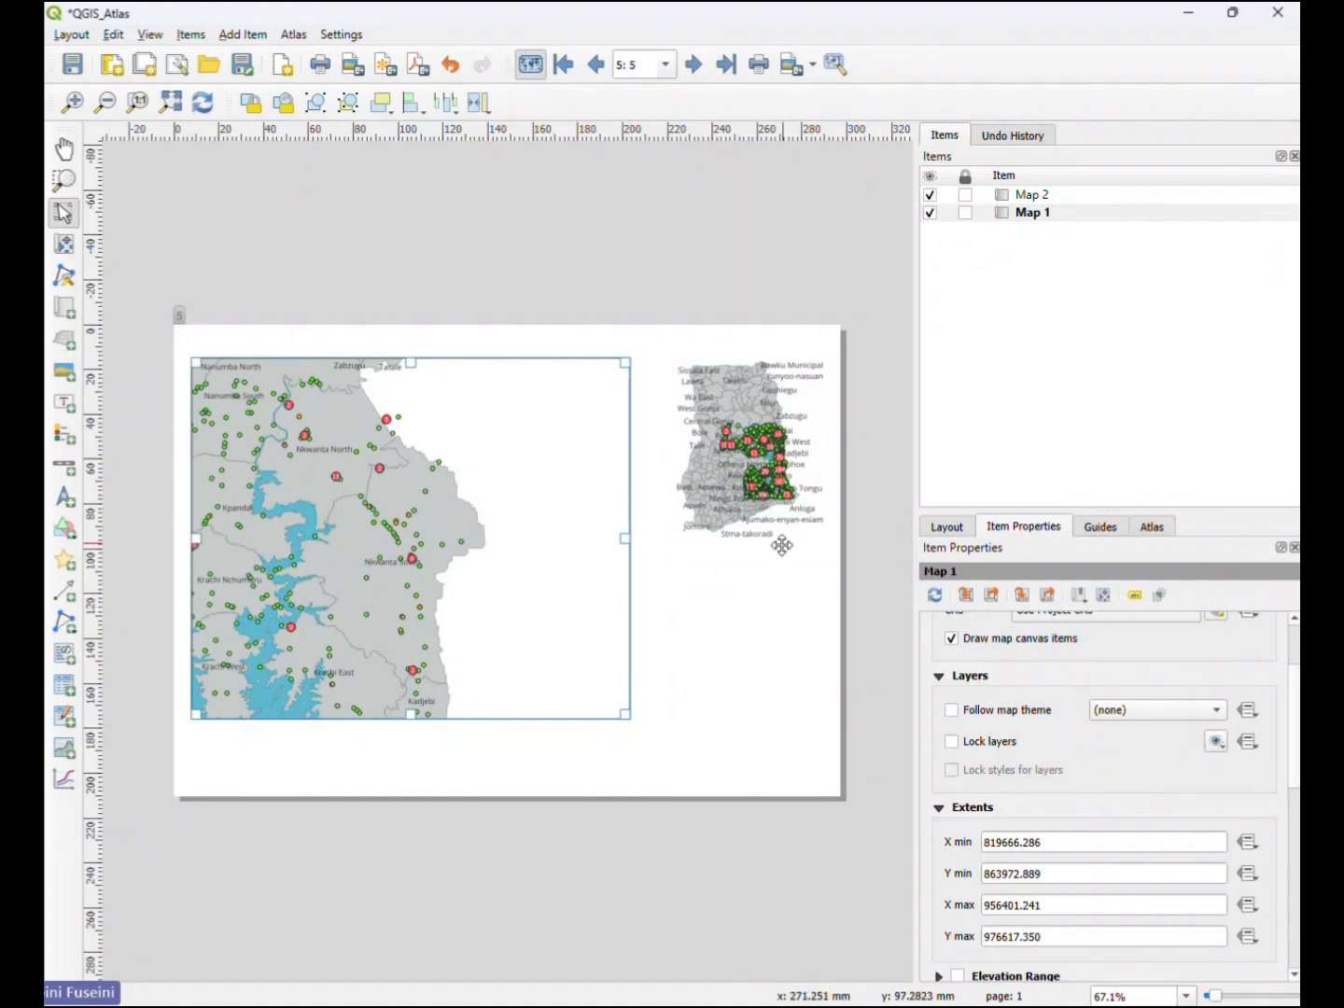
pyautogui.click(971, 742)
pyautogui.click(954, 770)
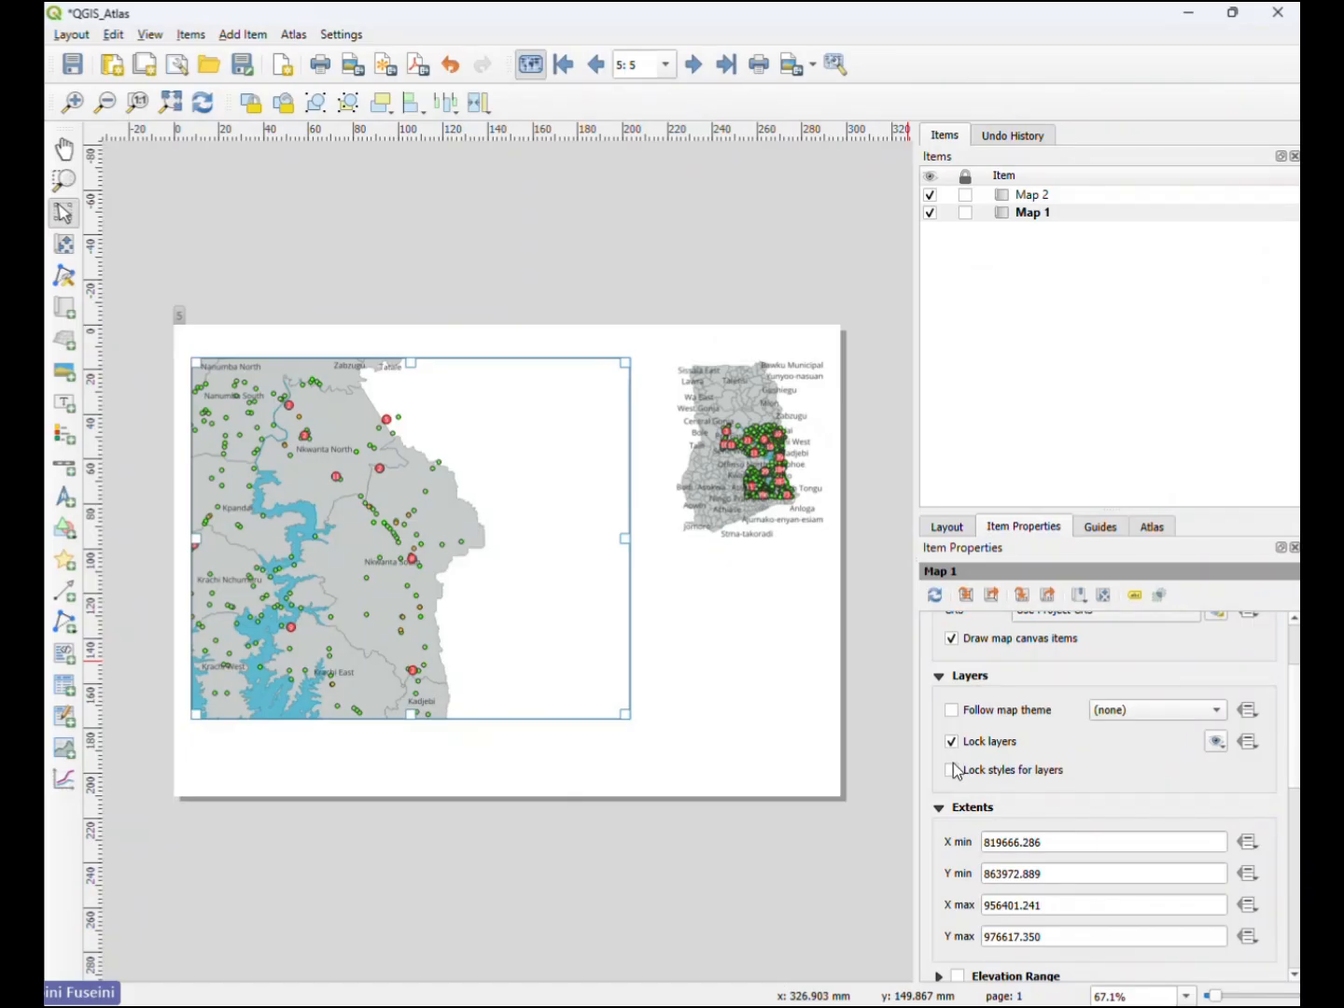
# - Select Map 2, hide the Main Layers group and show the Inset group in the project, and return to the layout
pyautogui.click(764, 466)
pyautogui.moveTo(783, 1004)
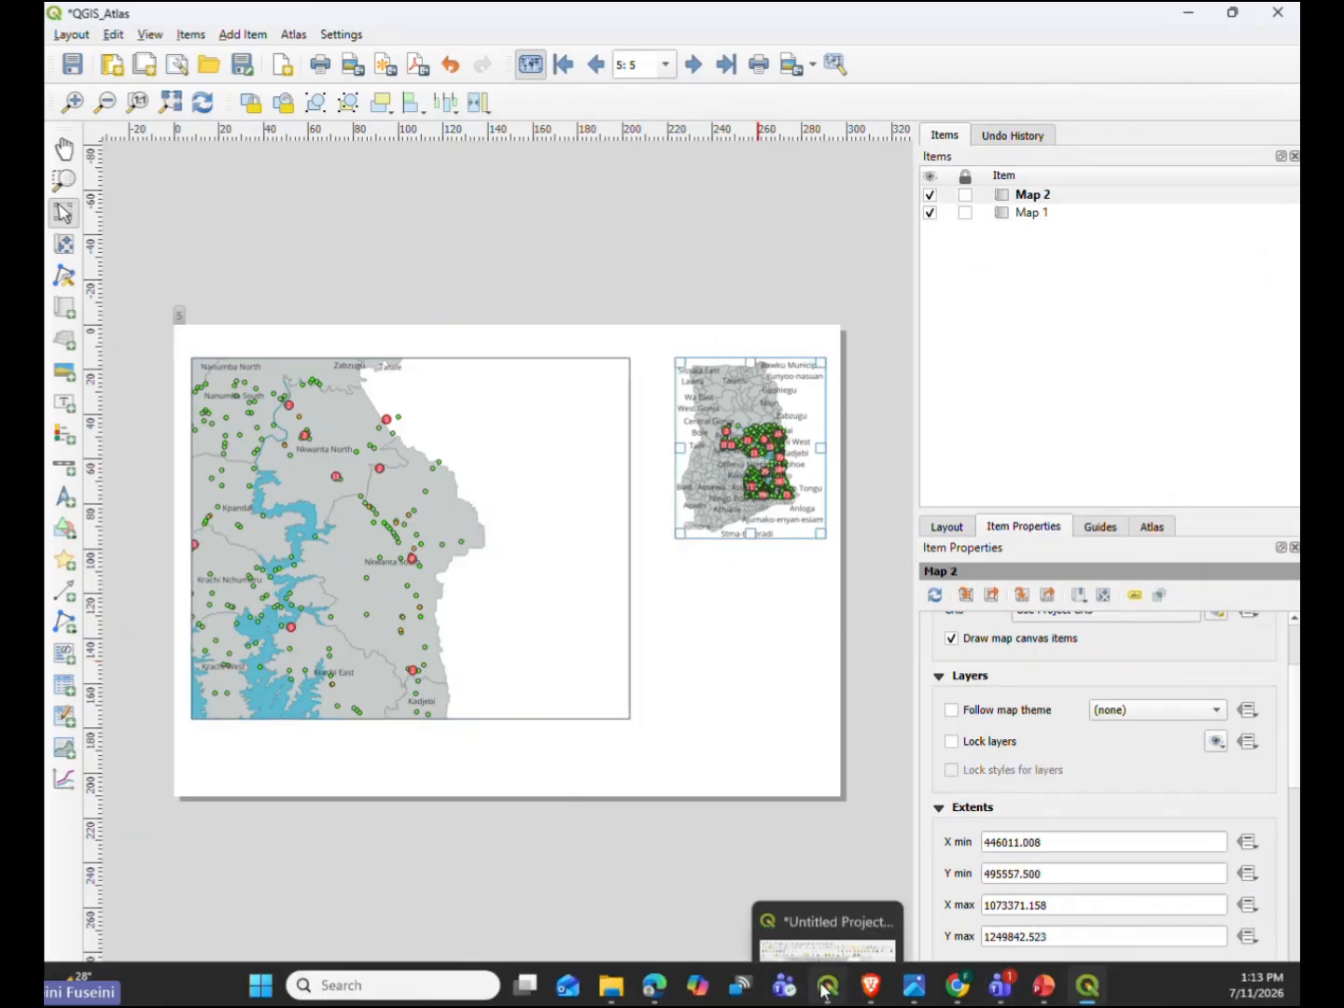
pyautogui.click(825, 990)
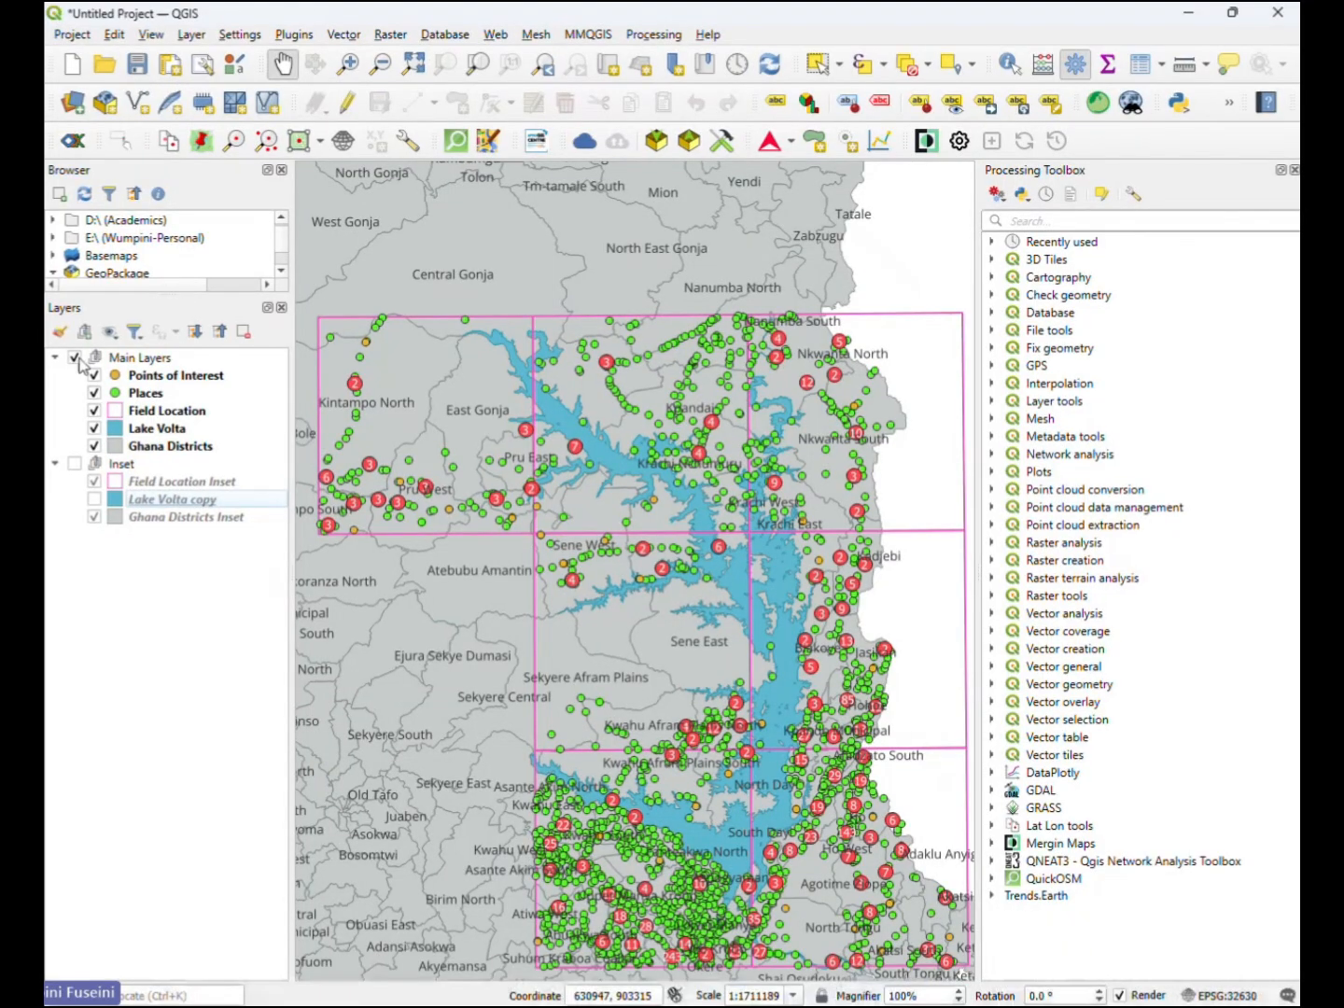
pyautogui.click(75, 357)
pyautogui.click(74, 465)
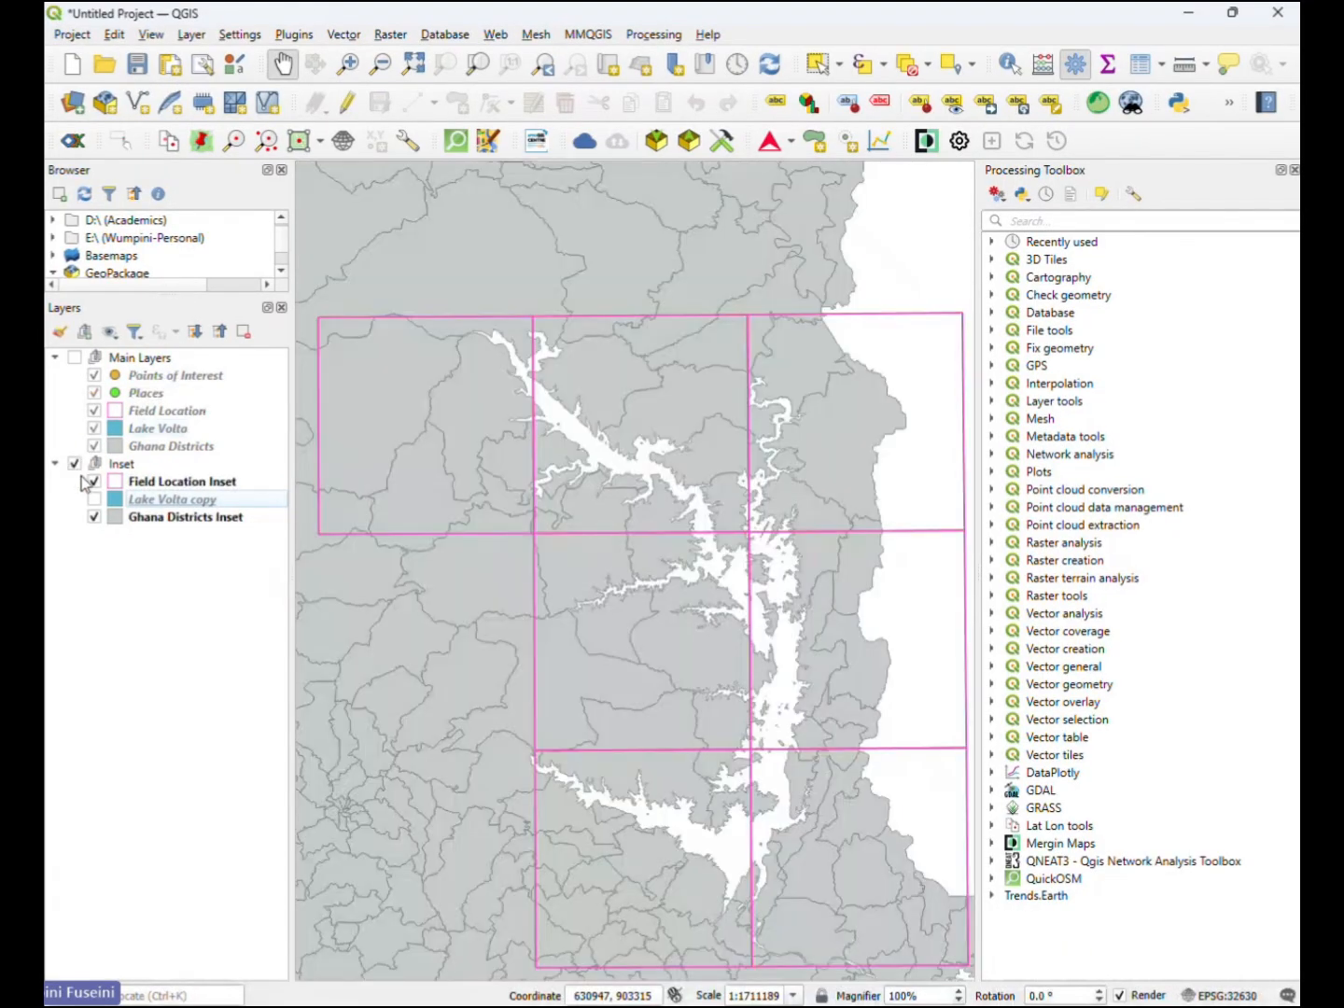
pyautogui.click(1190, 12)
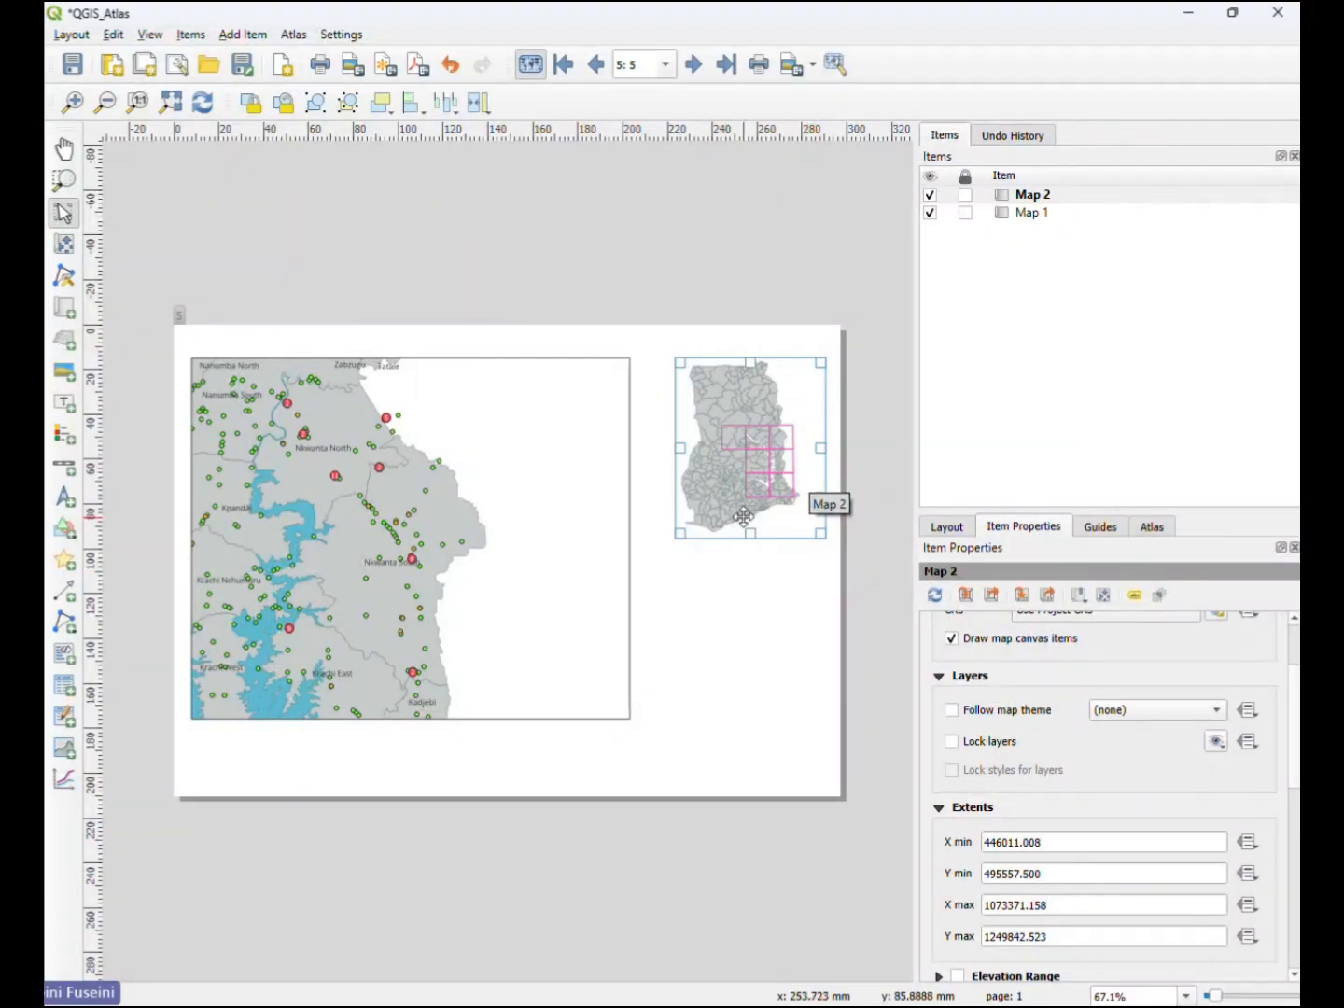
# - Make the Lake Volta copy layer visible in the project's Inset group and return to the layout
pyautogui.moveTo(810, 1003)
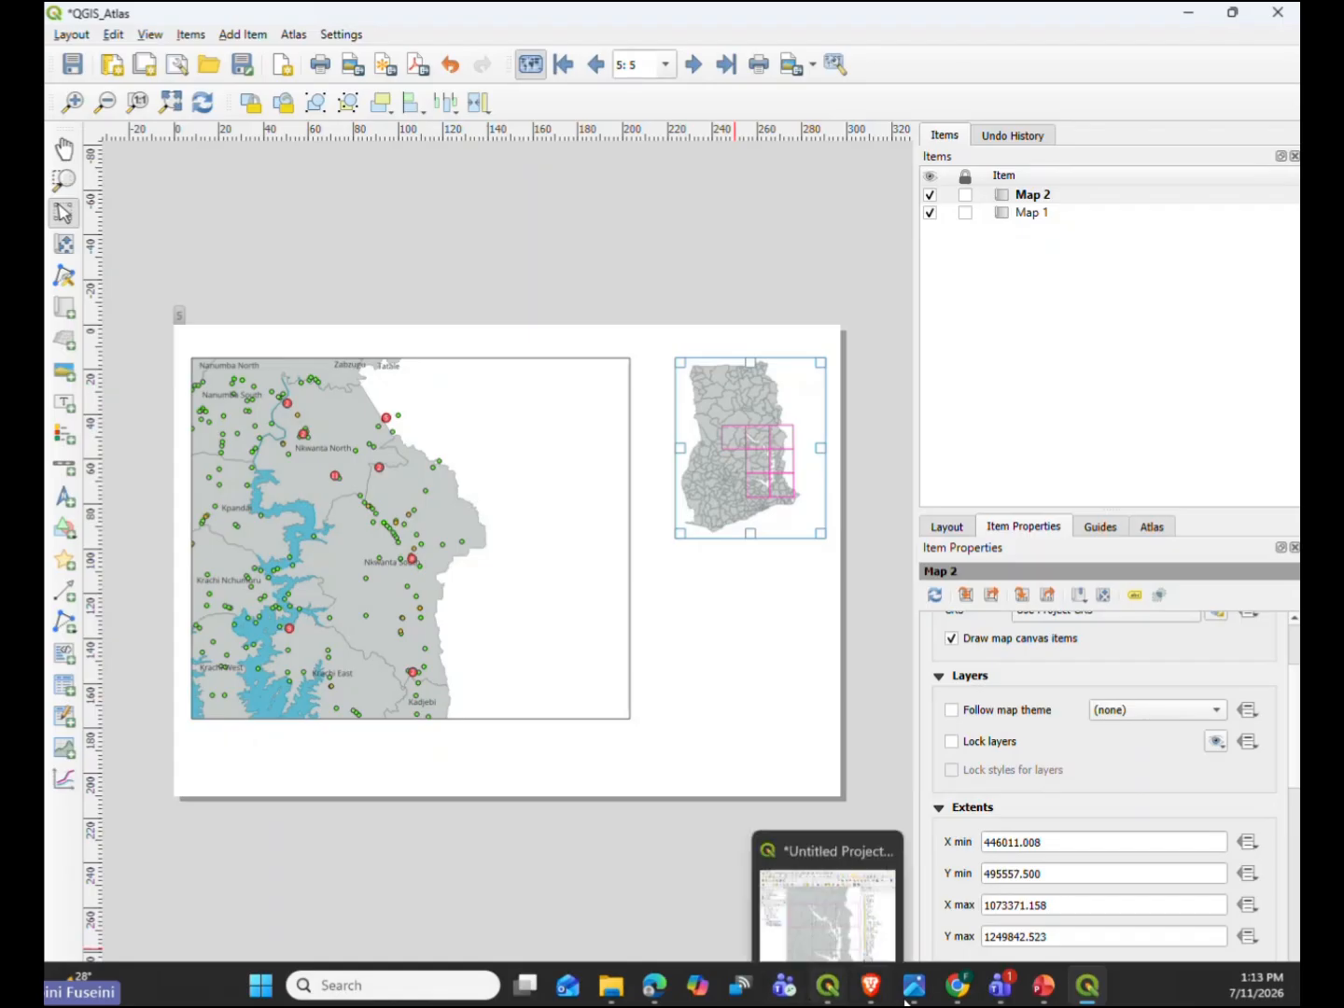
pyautogui.click(829, 986)
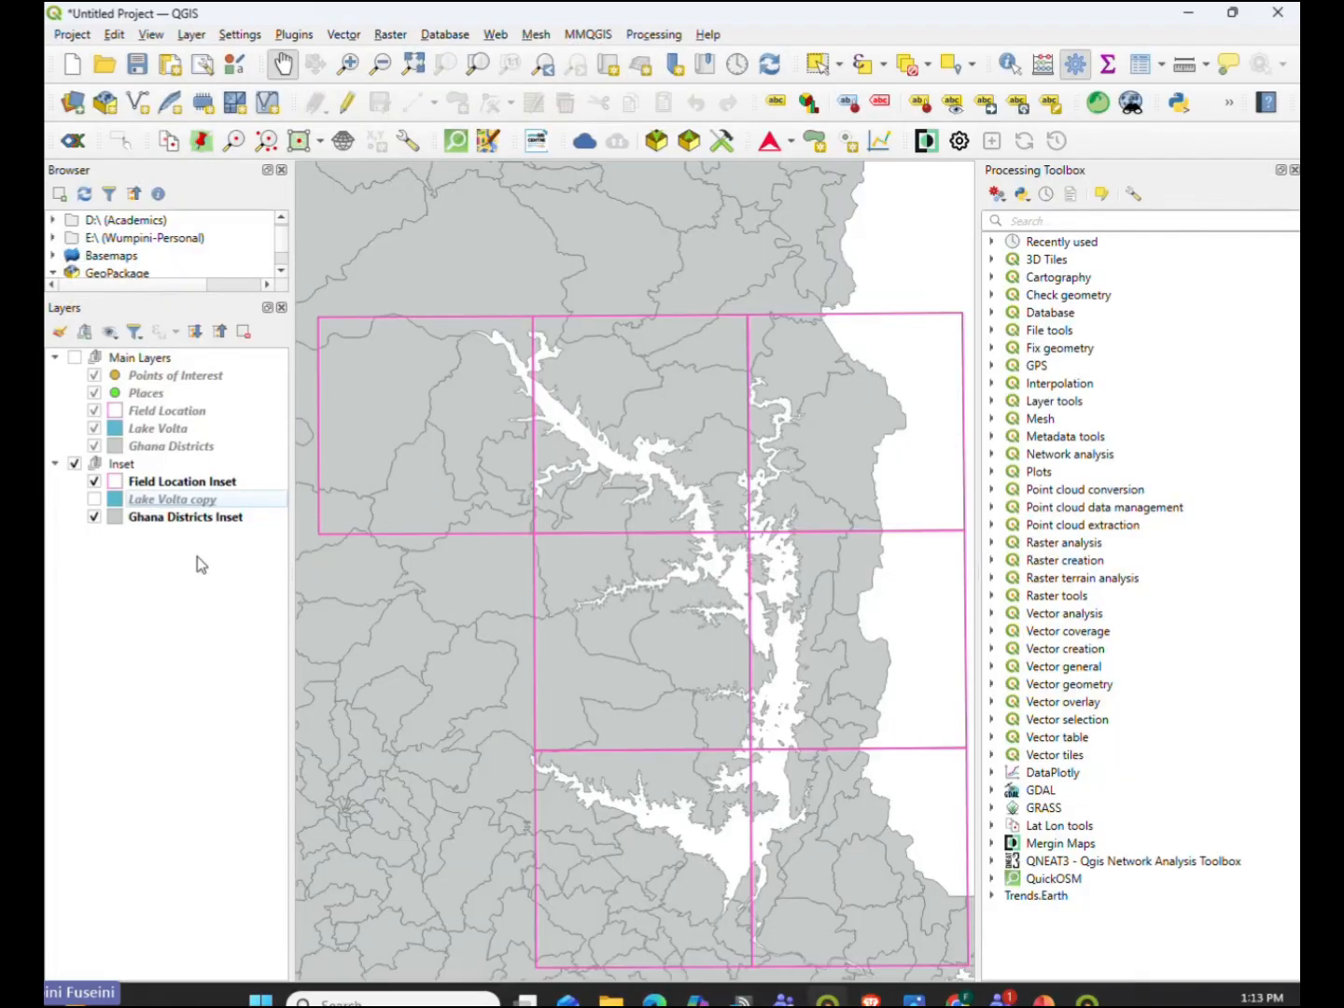
pyautogui.click(93, 501)
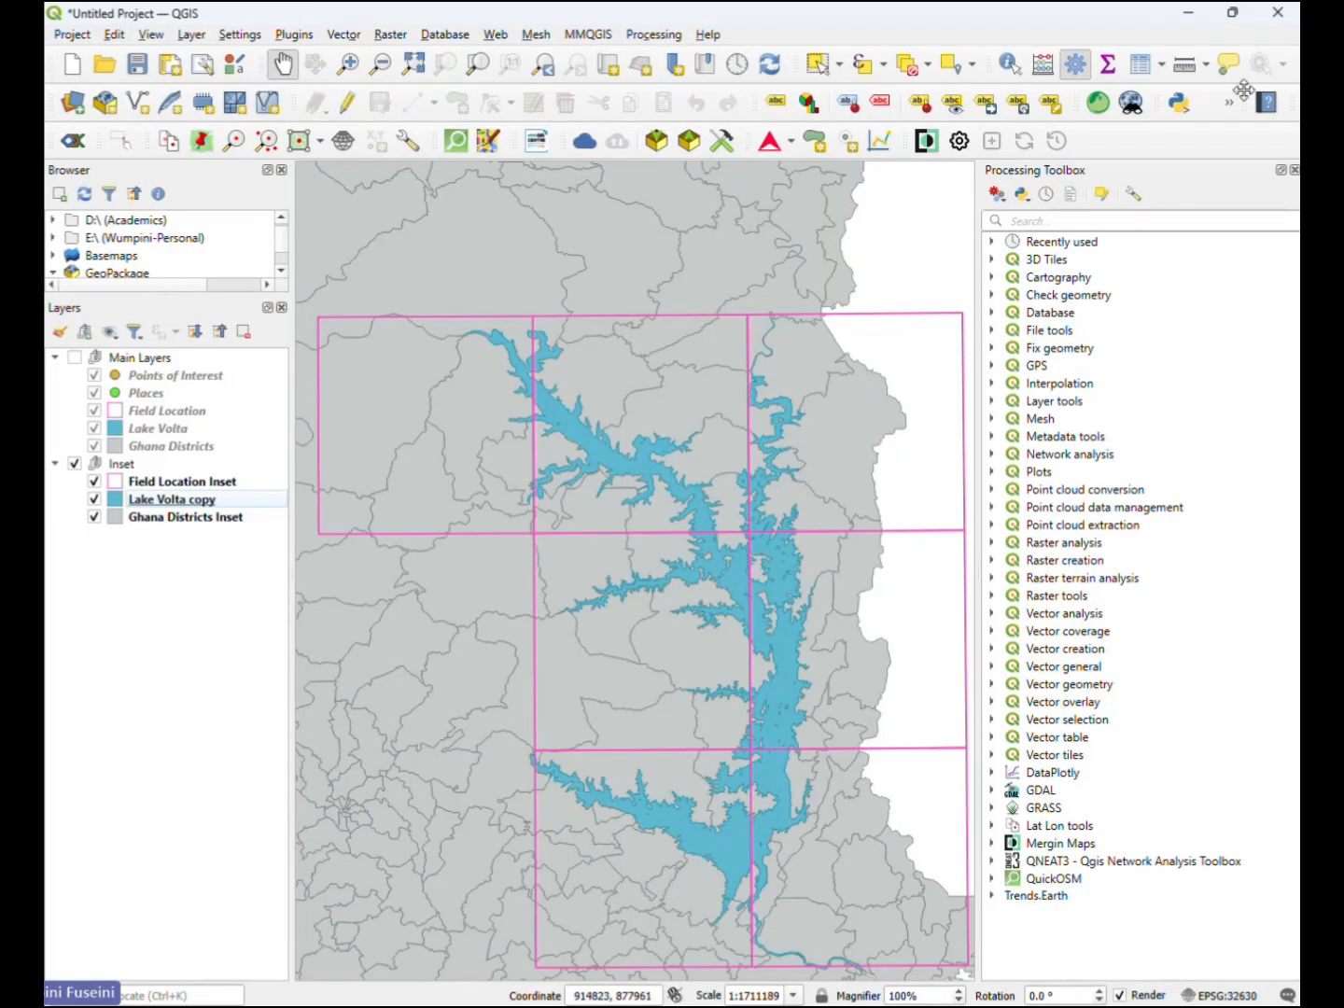
pyautogui.click(1188, 13)
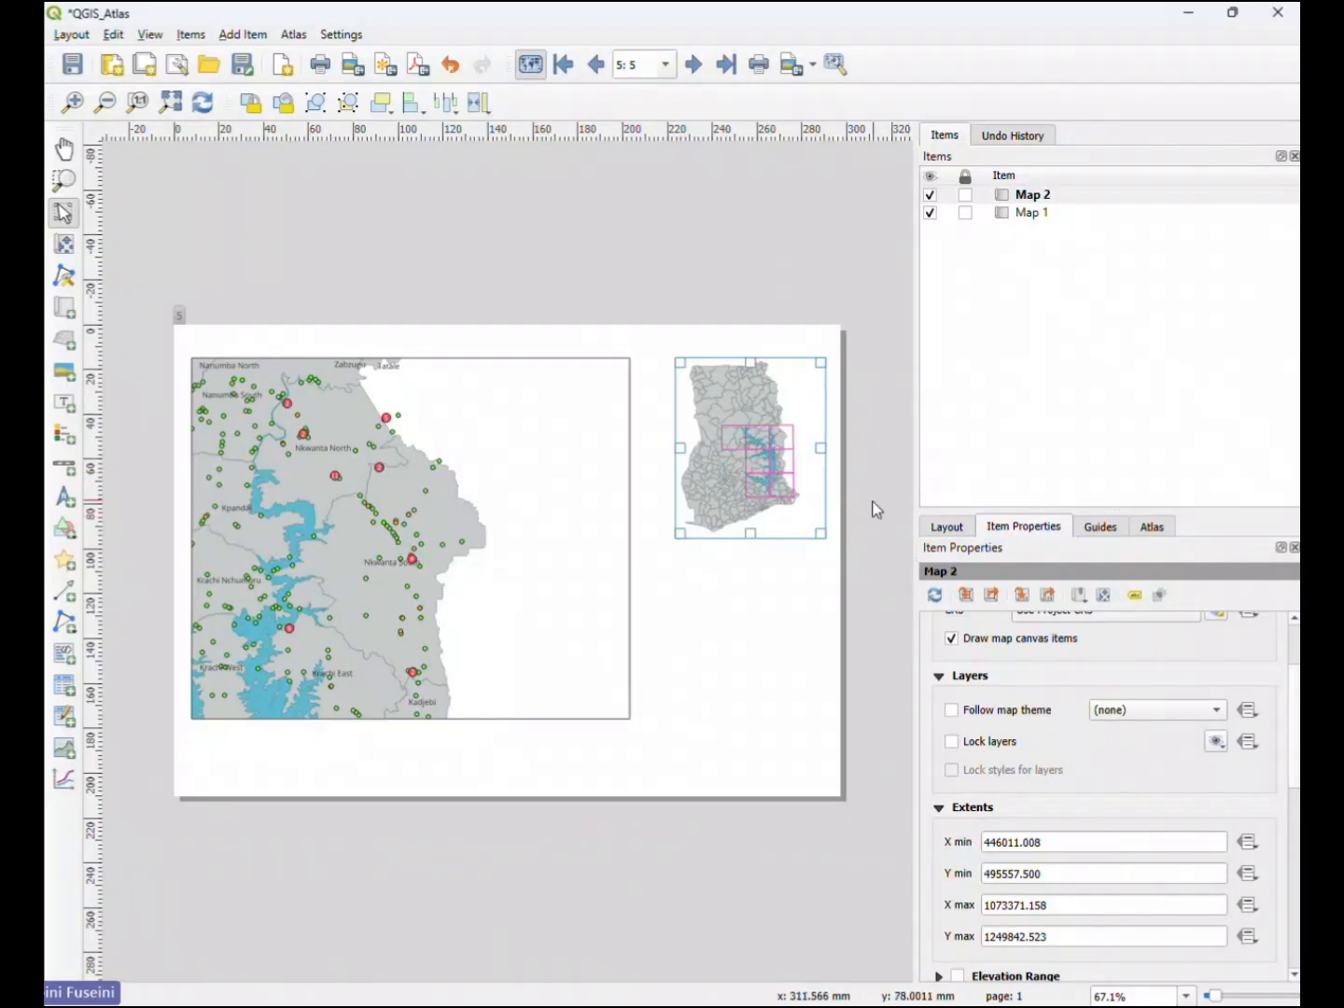
# - Nudge Map 2 slightly left on the page and add an overview to it using Map 1 as the map frame
pyautogui.moveTo(749, 499); pyautogui.dragTo(745, 499)
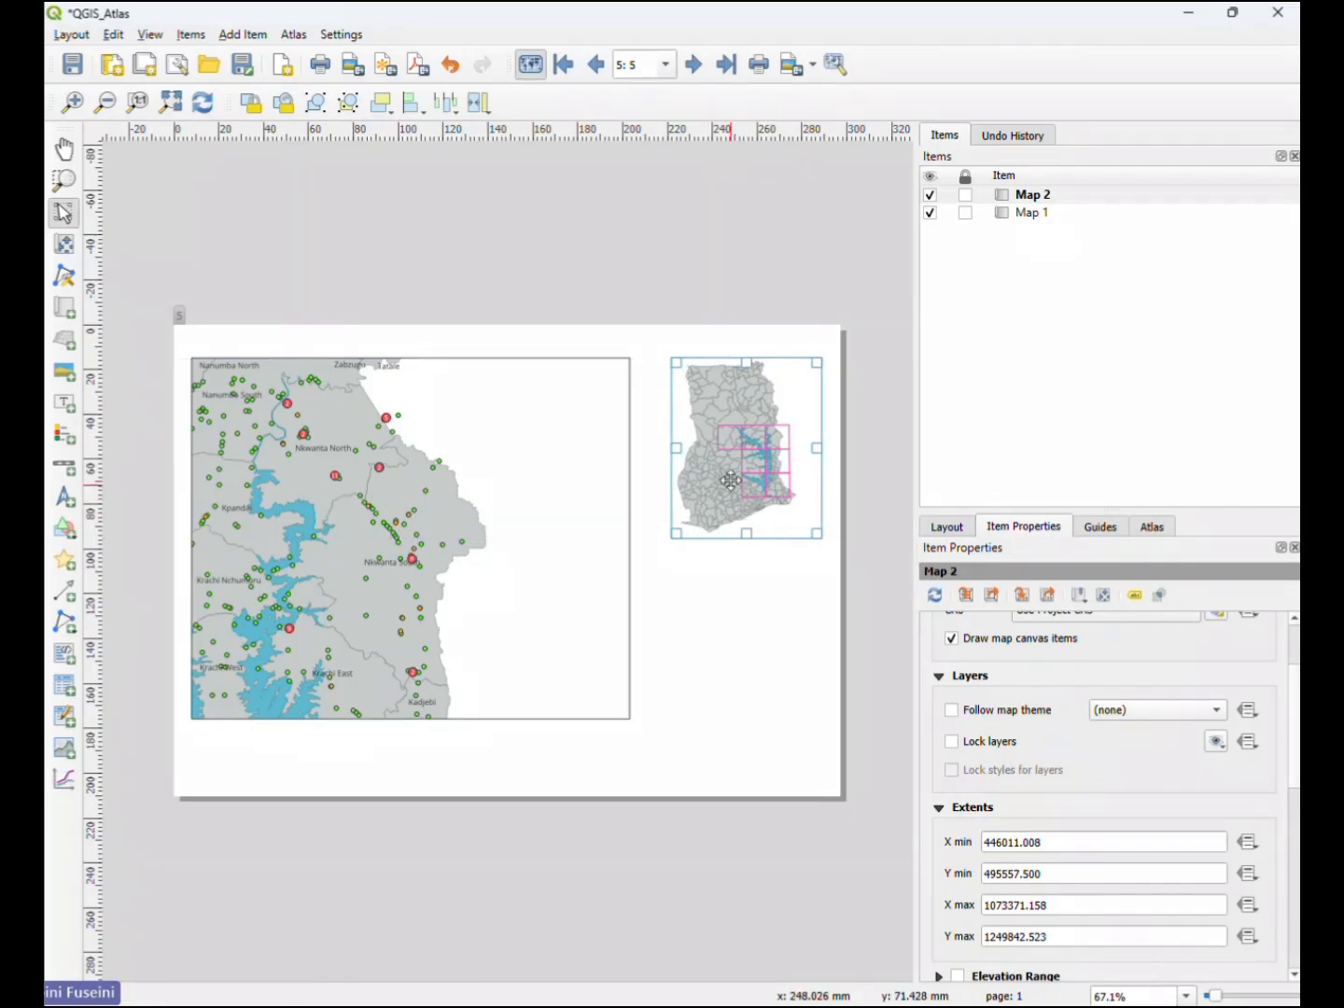
pyautogui.scroll(-1, 961, 809)
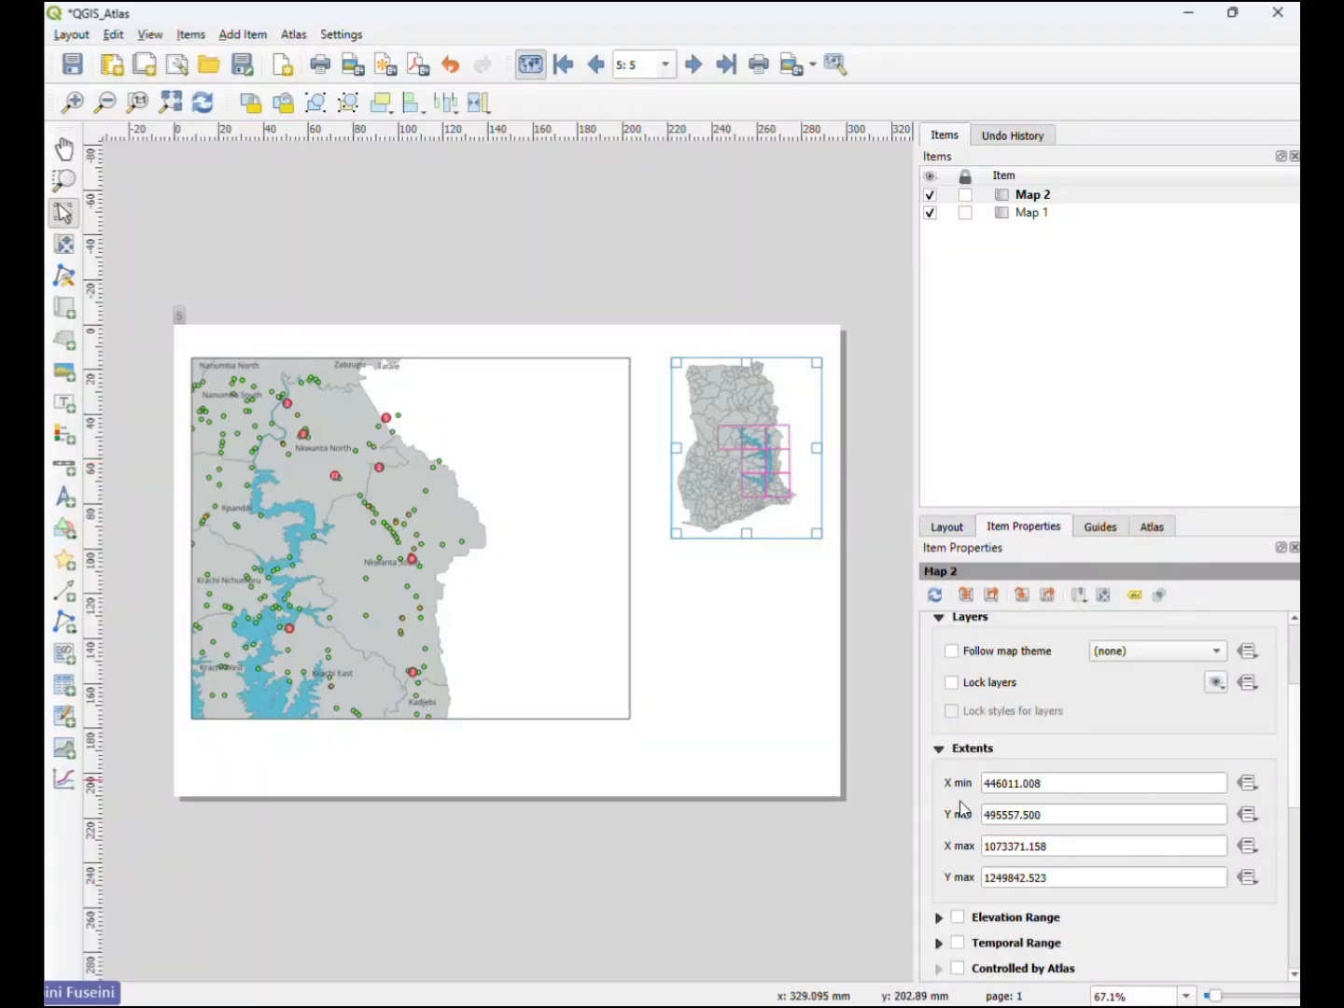
pyautogui.scroll(-4, 962, 810)
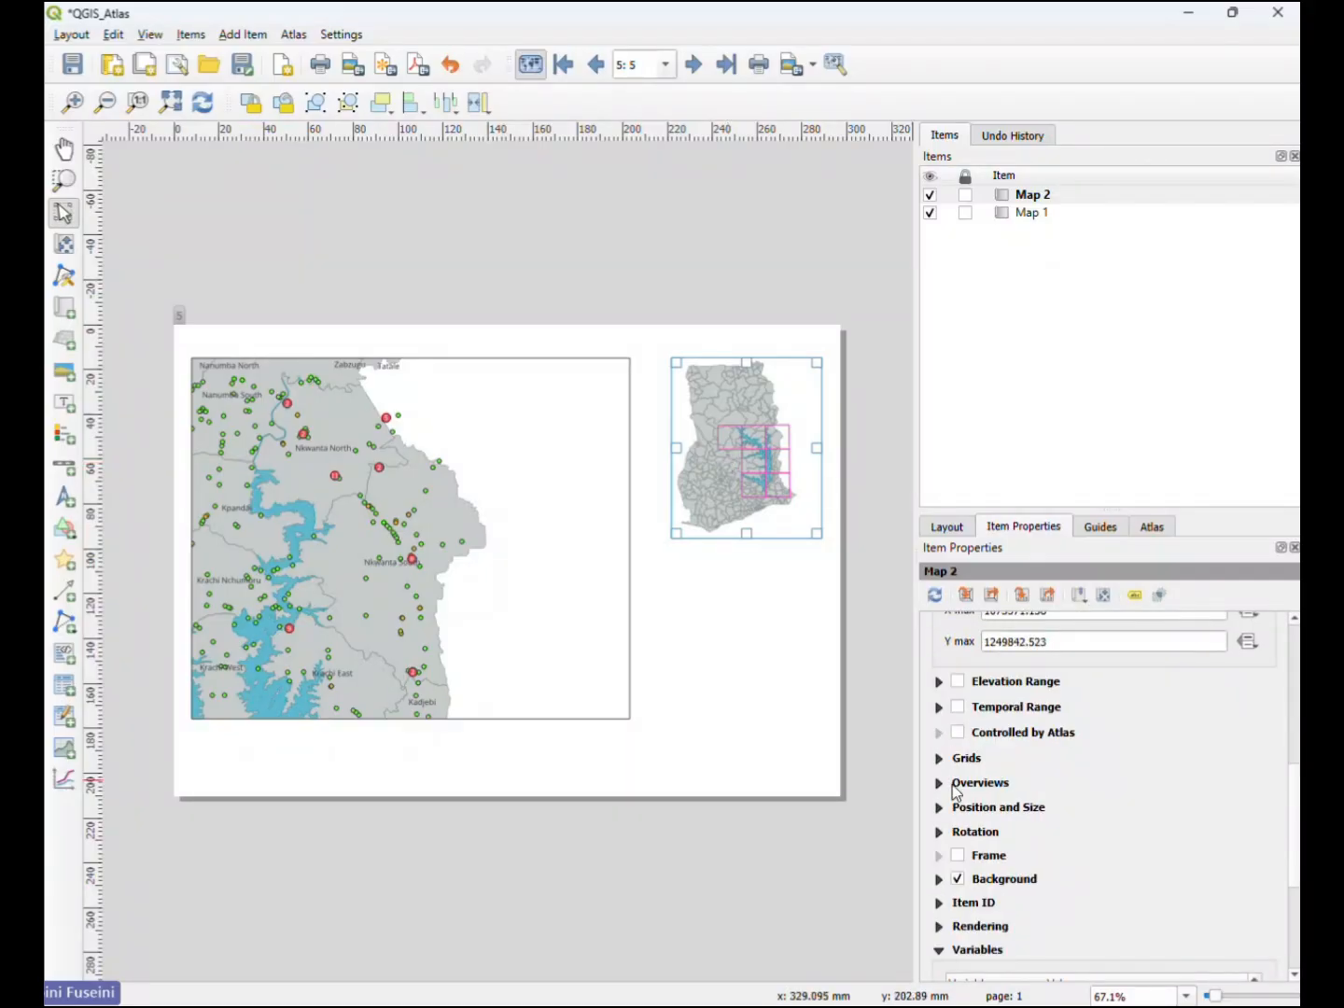
pyautogui.click(941, 784)
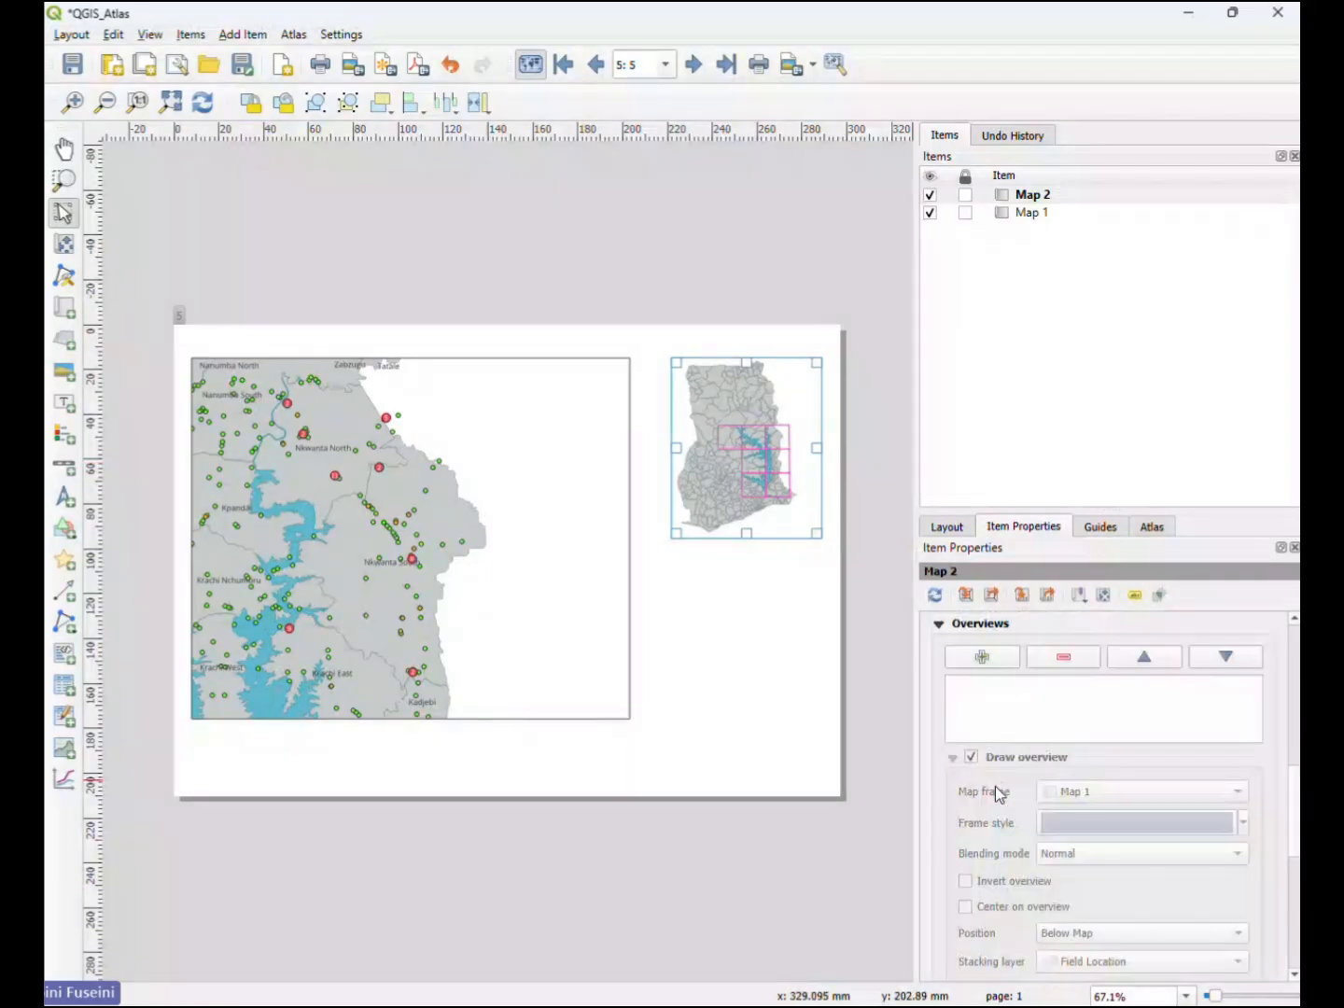
pyautogui.click(982, 659)
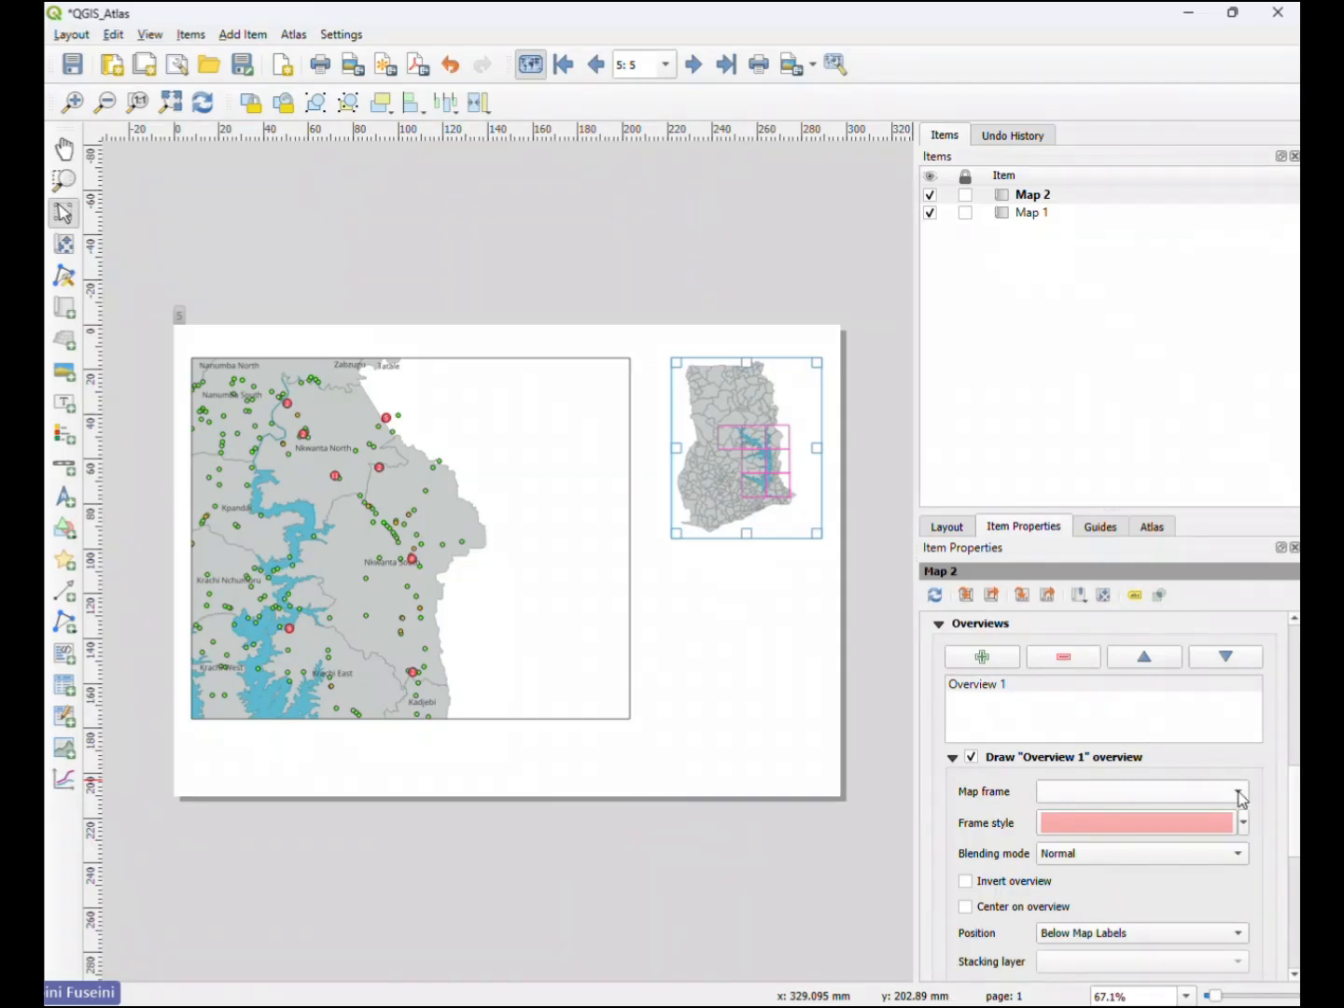
pyautogui.scroll(-1, 1241, 800)
pyautogui.click(1120, 795)
pyautogui.click(1120, 796)
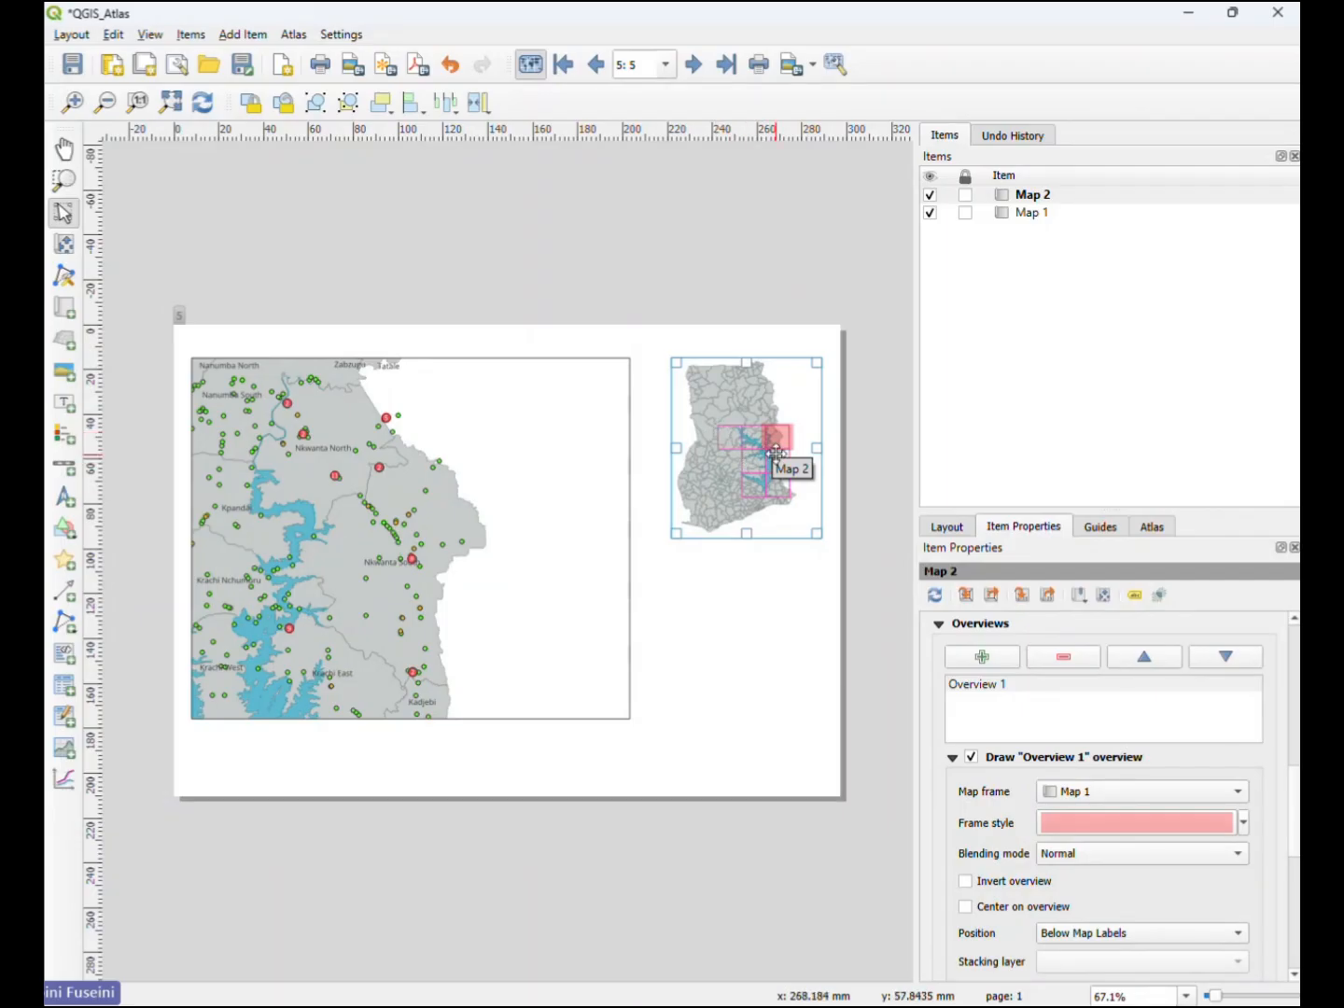
# - Preview atlas features 6 and 7, checking the overview highlight in the inset, and return to the first feature
pyautogui.click(694, 66)
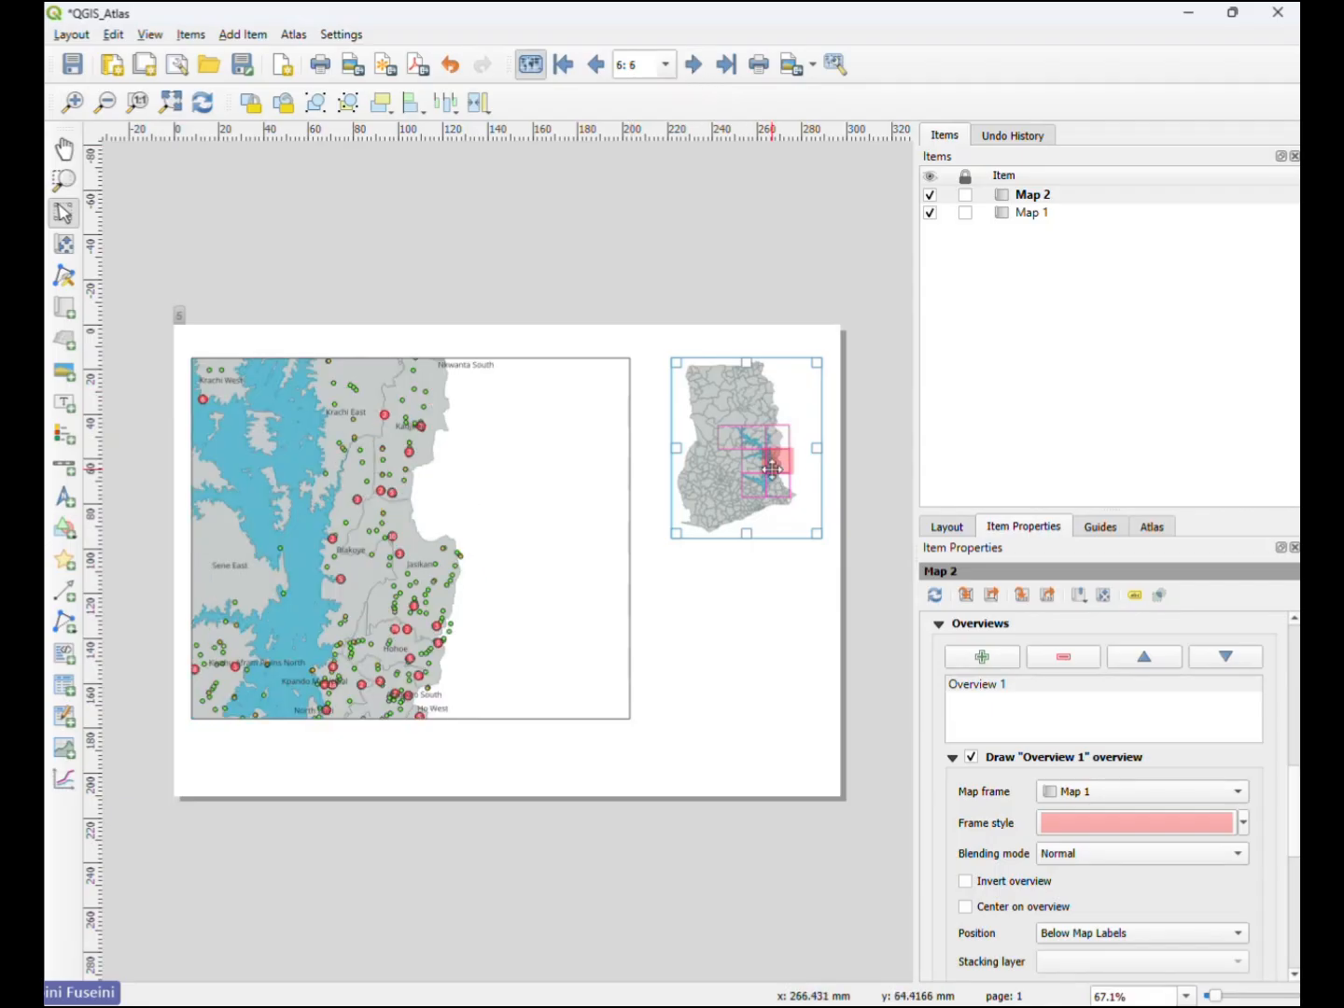
pyautogui.click(693, 65)
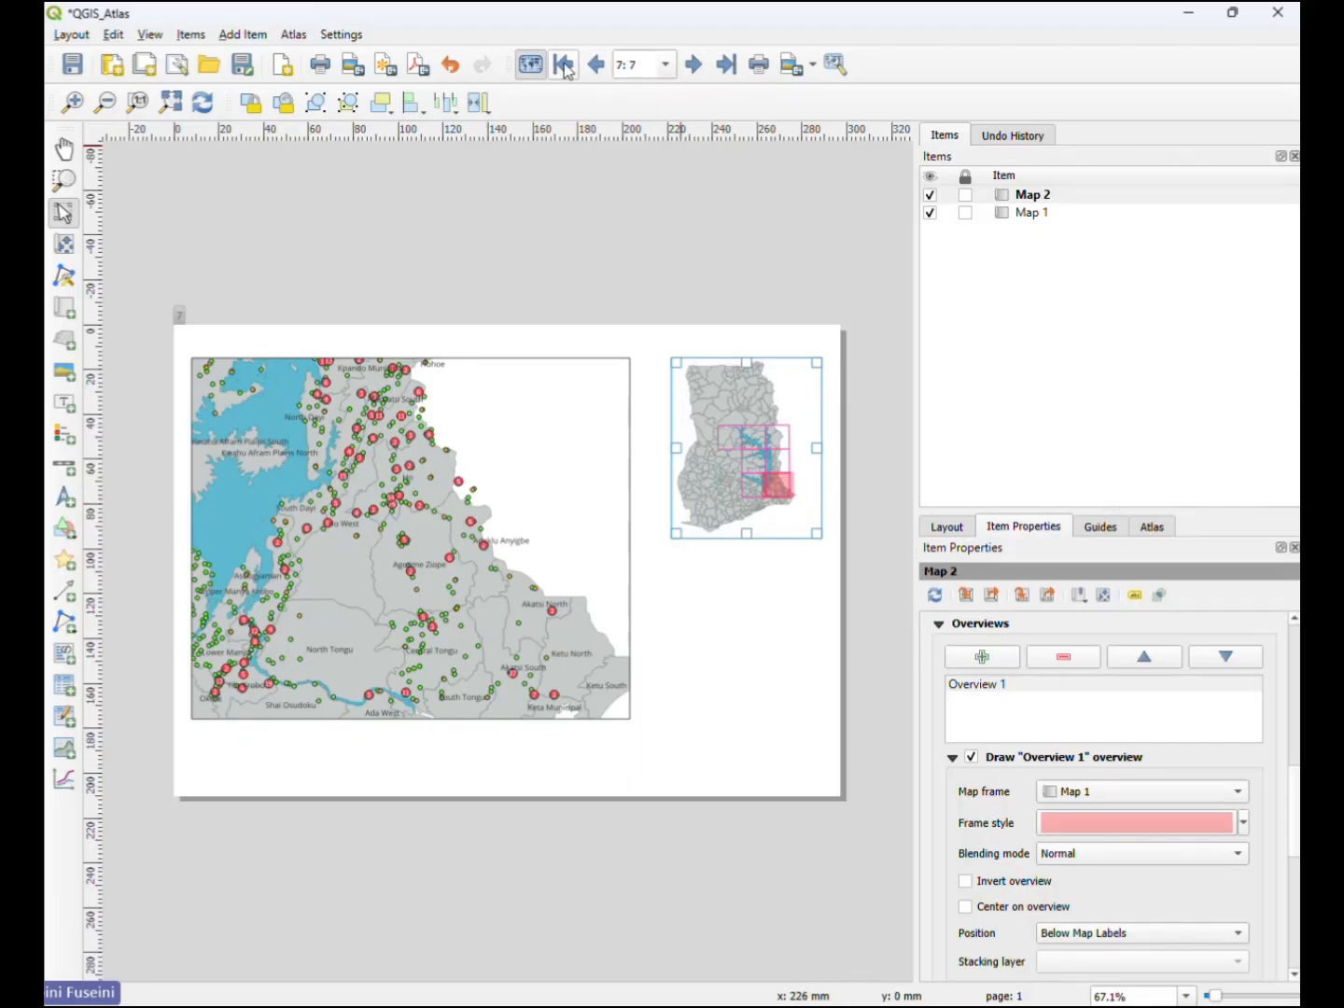
pyautogui.click(565, 64)
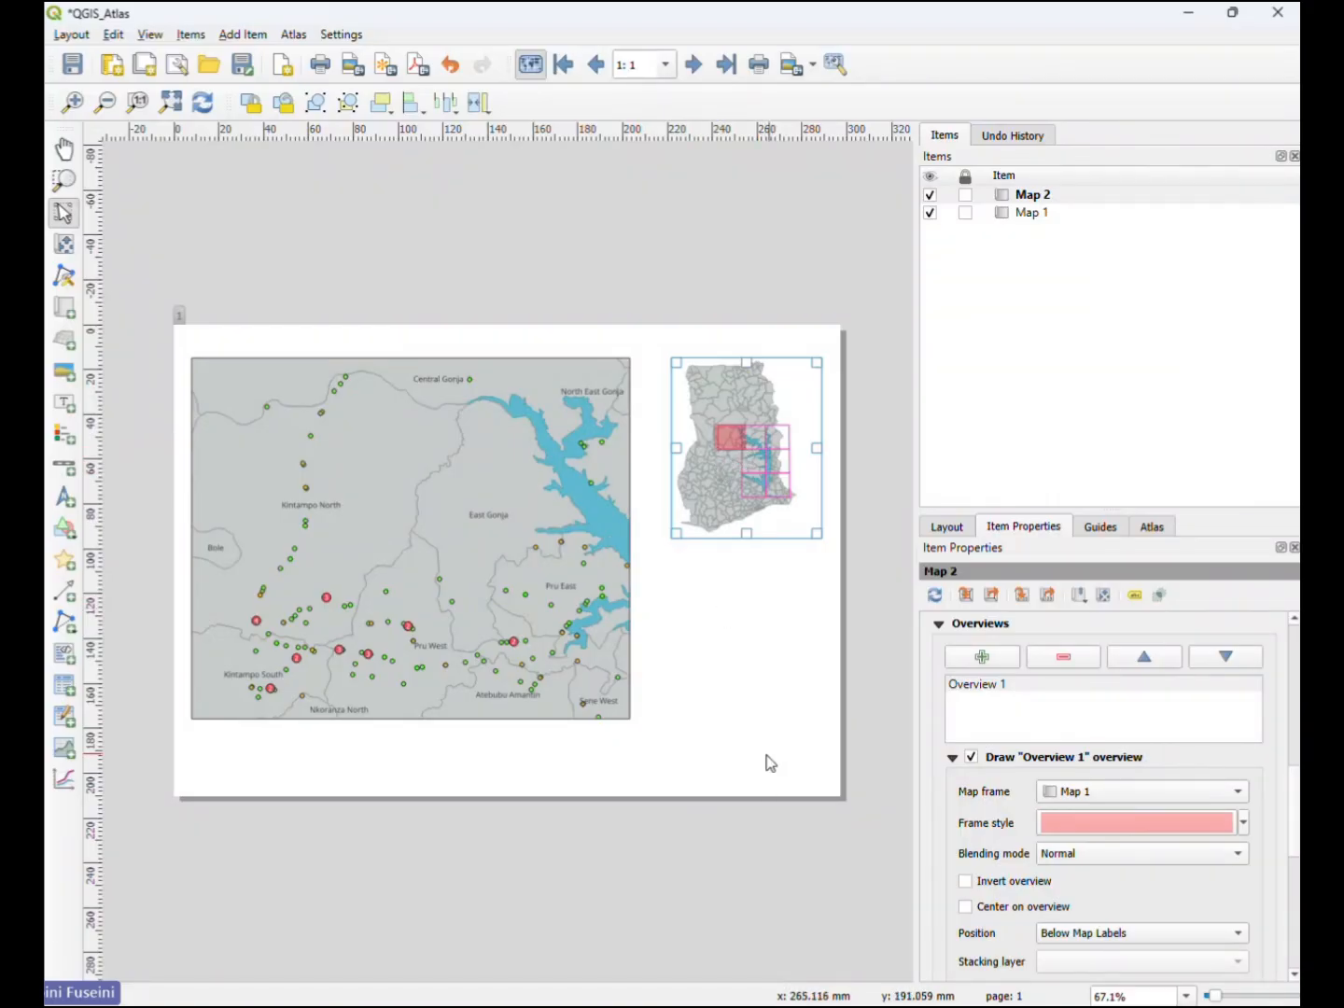
# - Lock the layers and the layer styles of Map 2
pyautogui.click(786, 739)
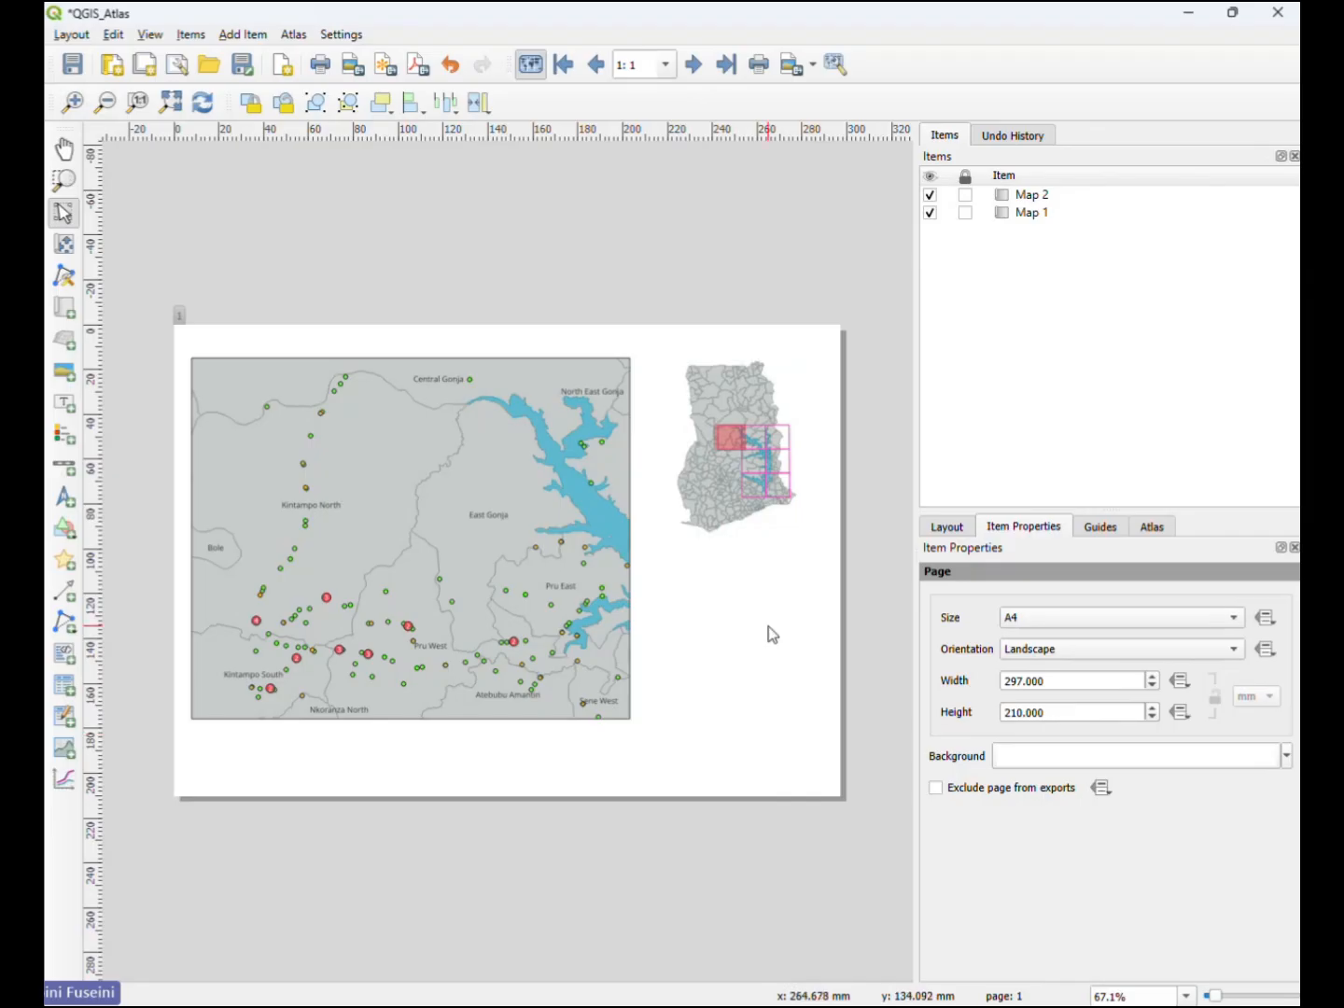
pyautogui.click(705, 380)
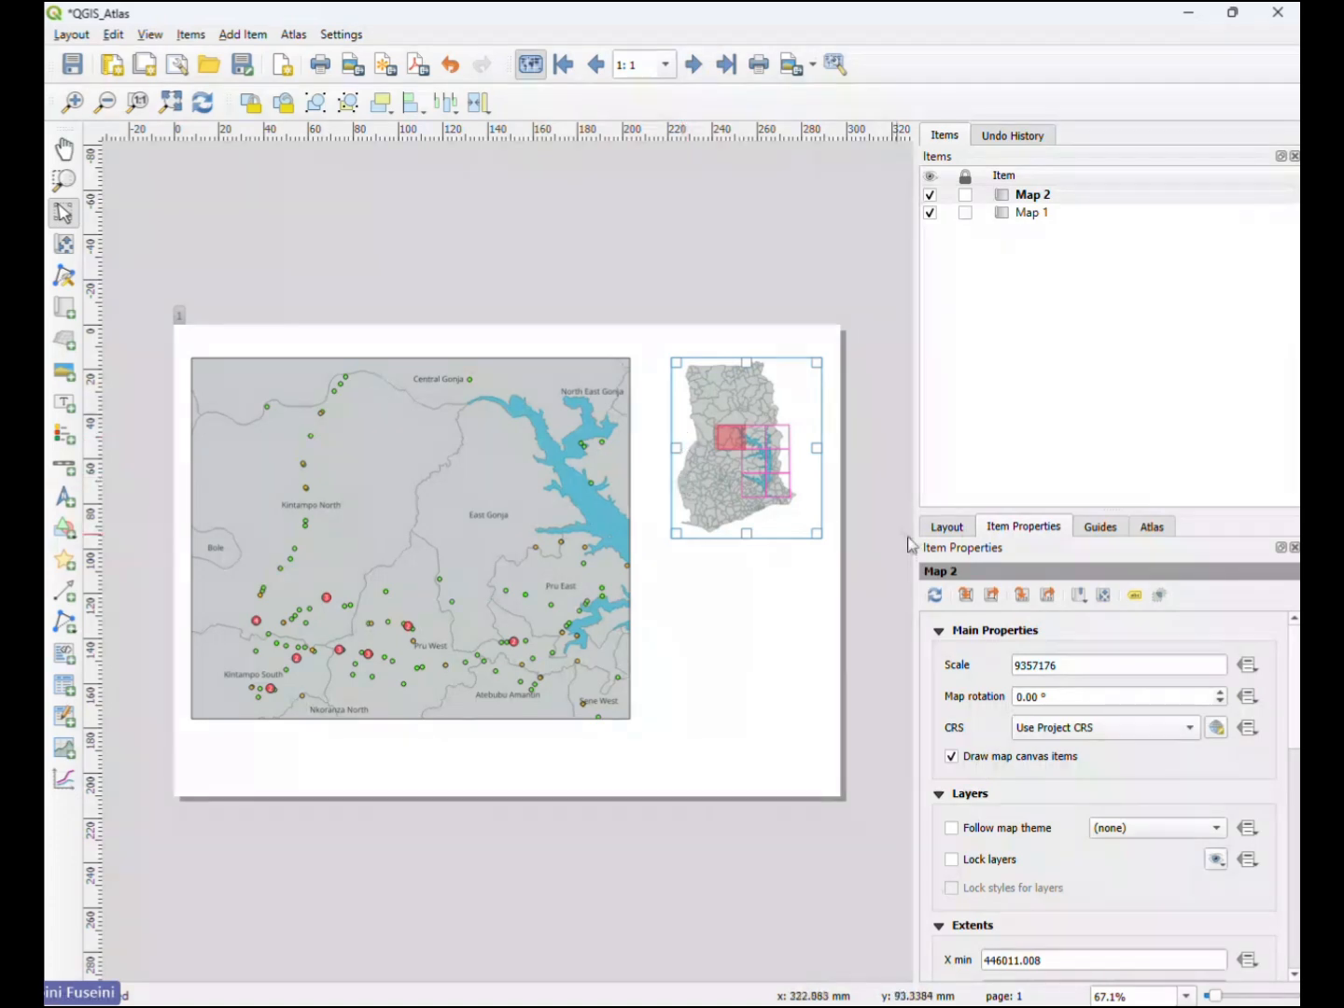
pyautogui.scroll(-4, 941, 728)
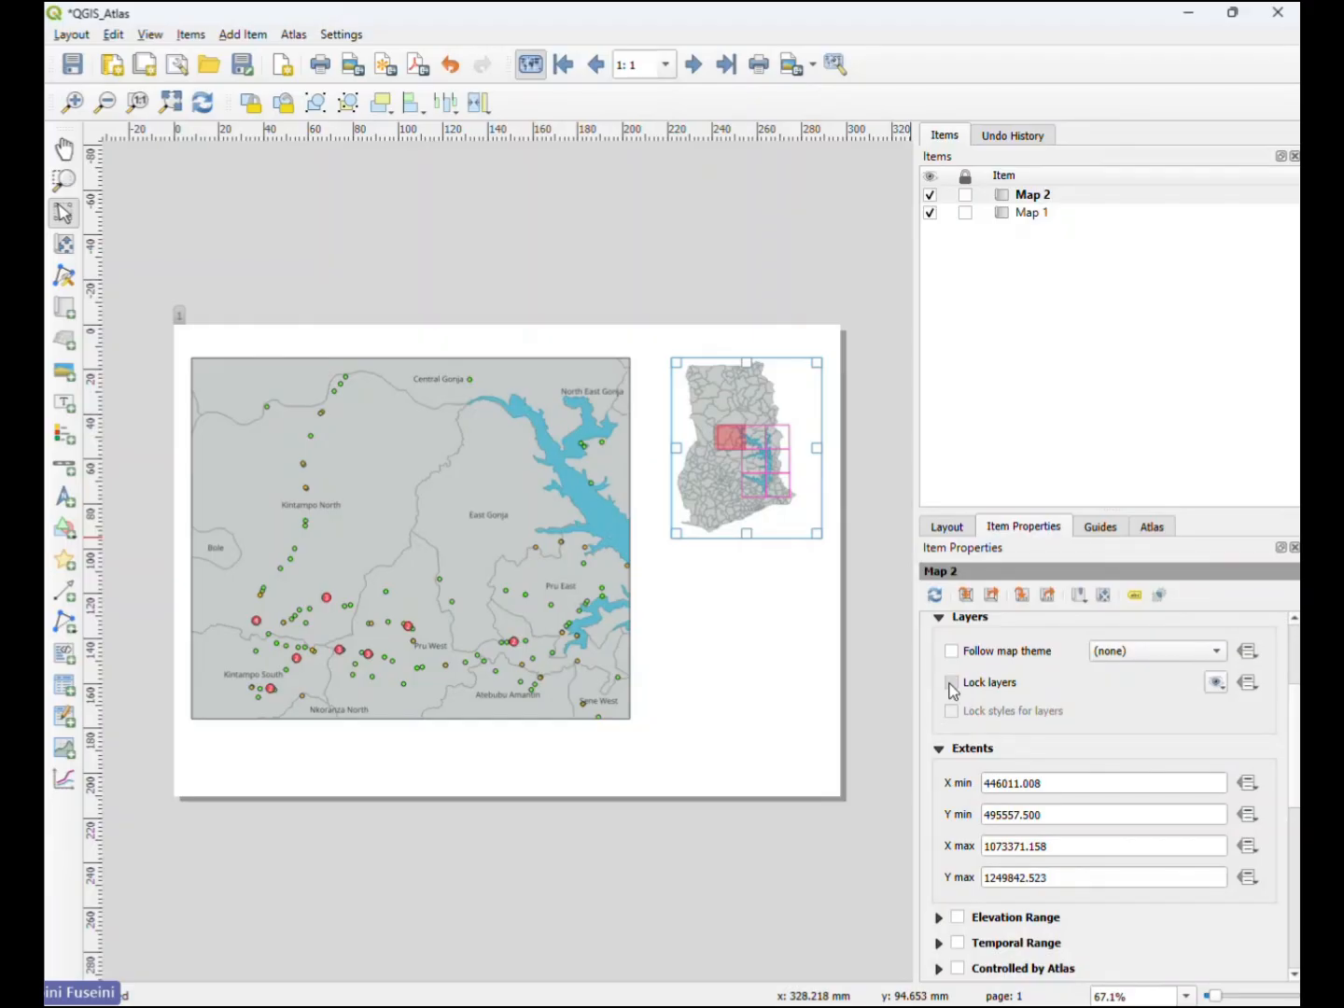
pyautogui.click(952, 682)
pyautogui.click(951, 711)
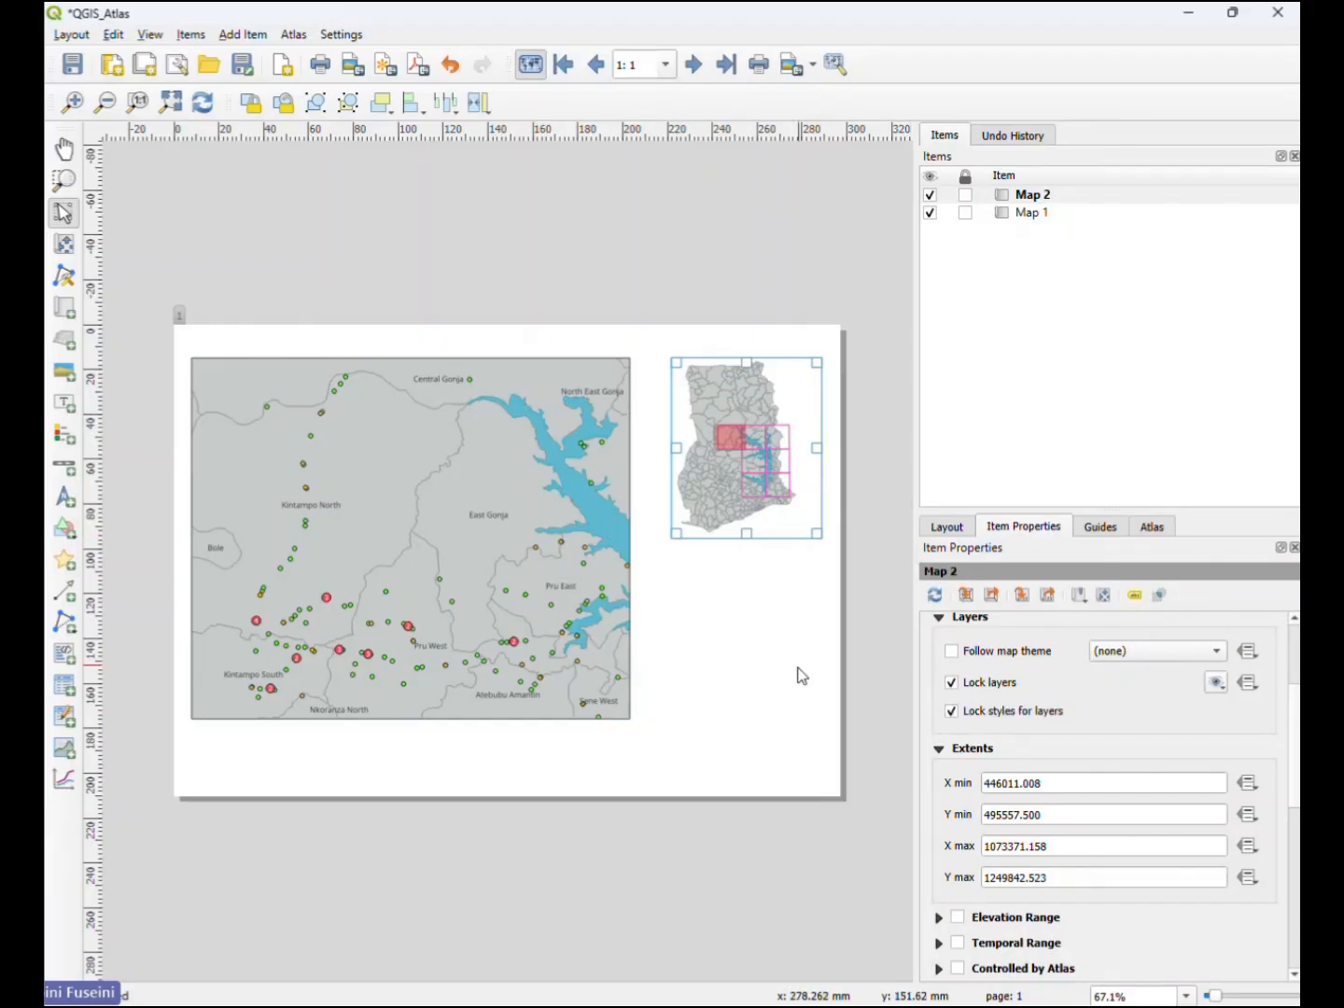
# - Turn on the frame around Map 2, keeping its layer styles locked
pyautogui.click(747, 649)
pyautogui.click(747, 448)
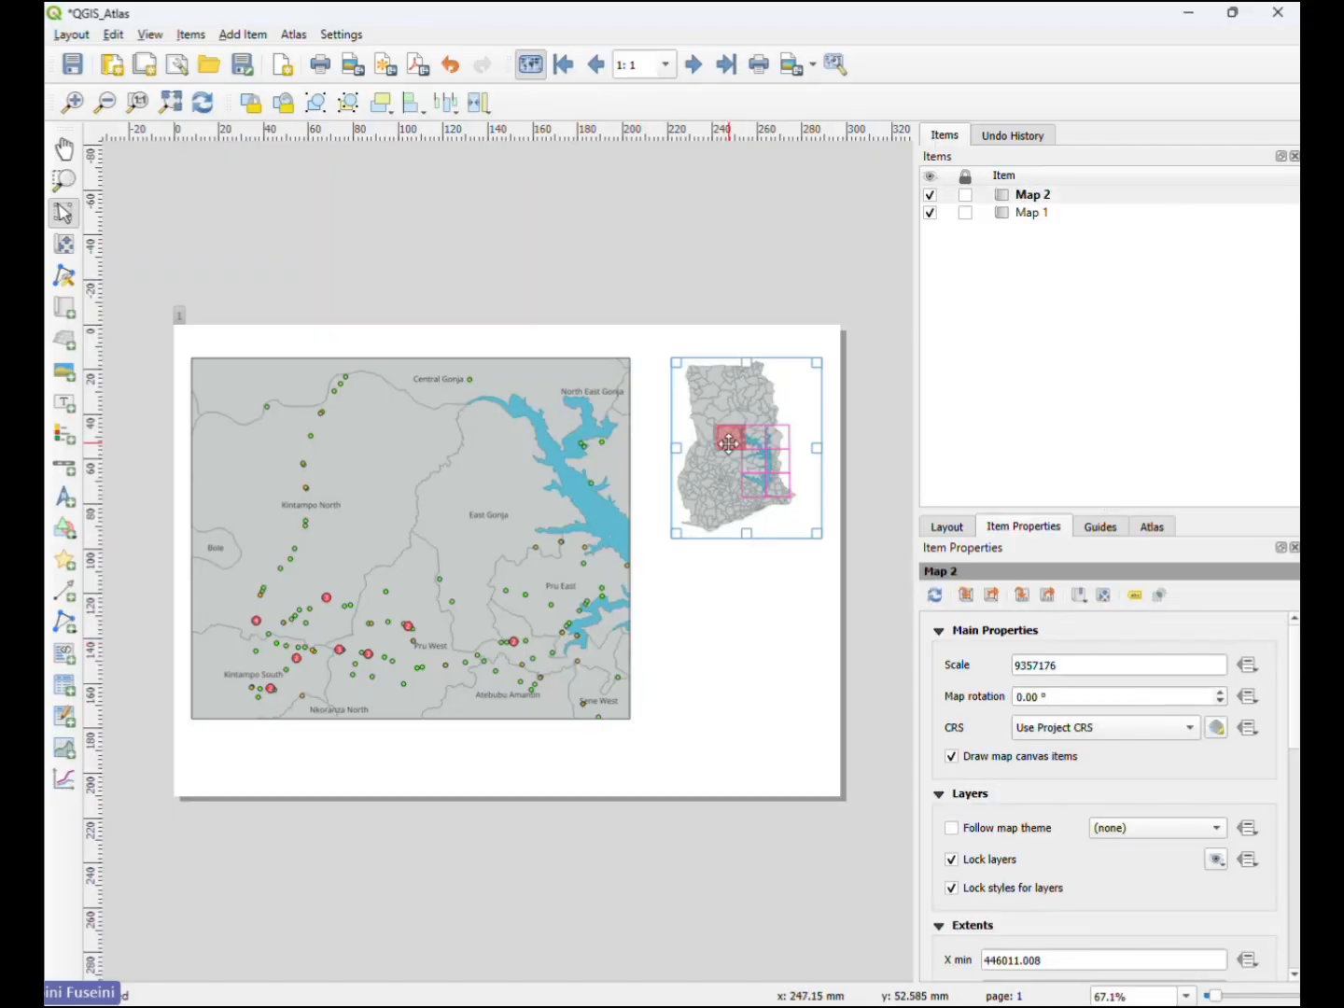
pyautogui.click(953, 887)
pyautogui.scroll(-3, 941, 880)
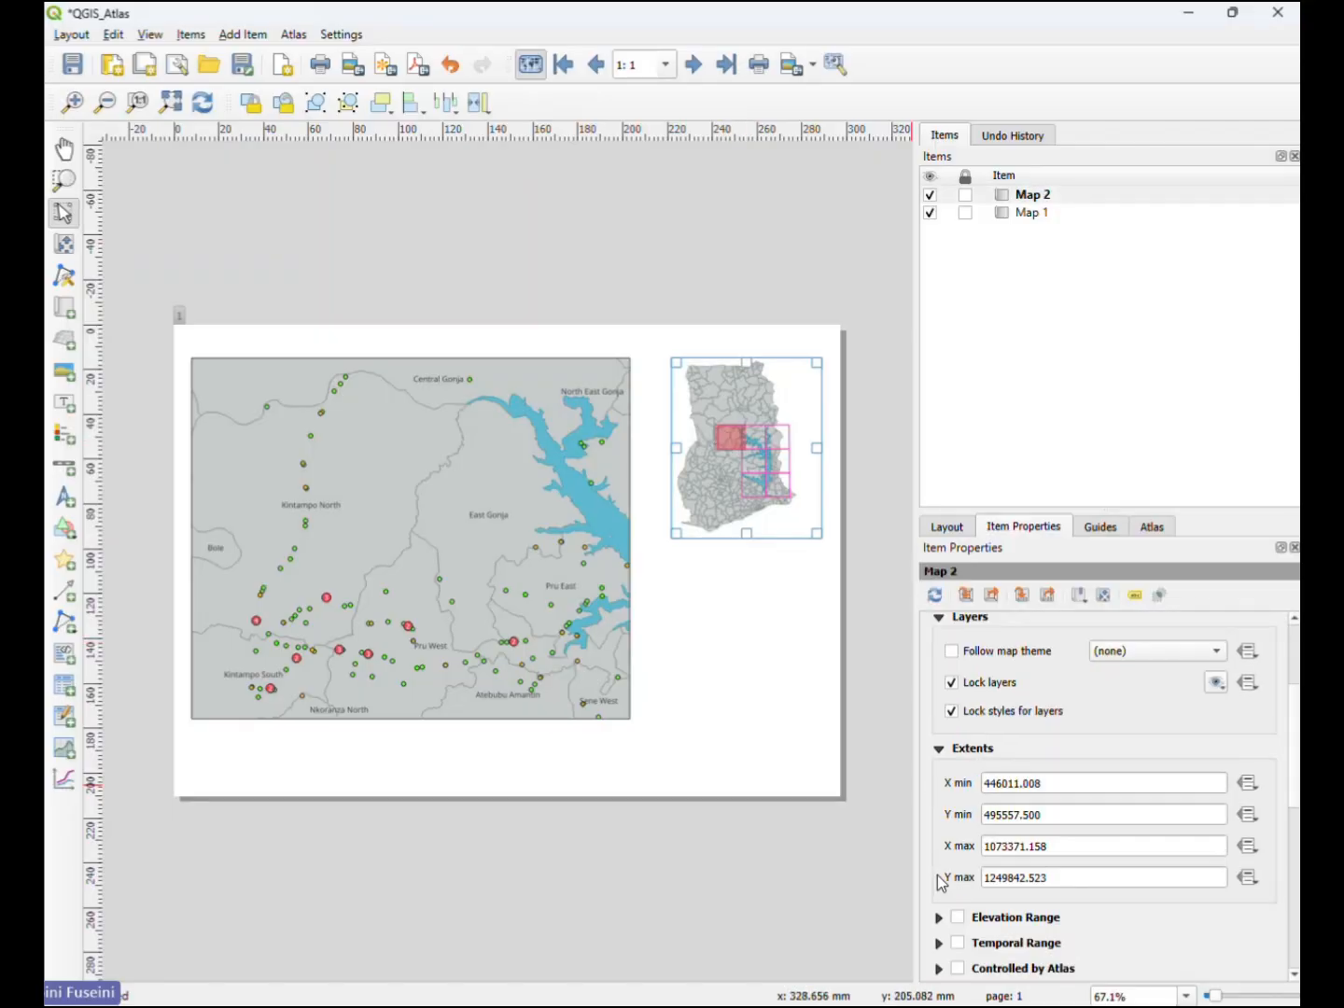
pyautogui.scroll(-3, 941, 882)
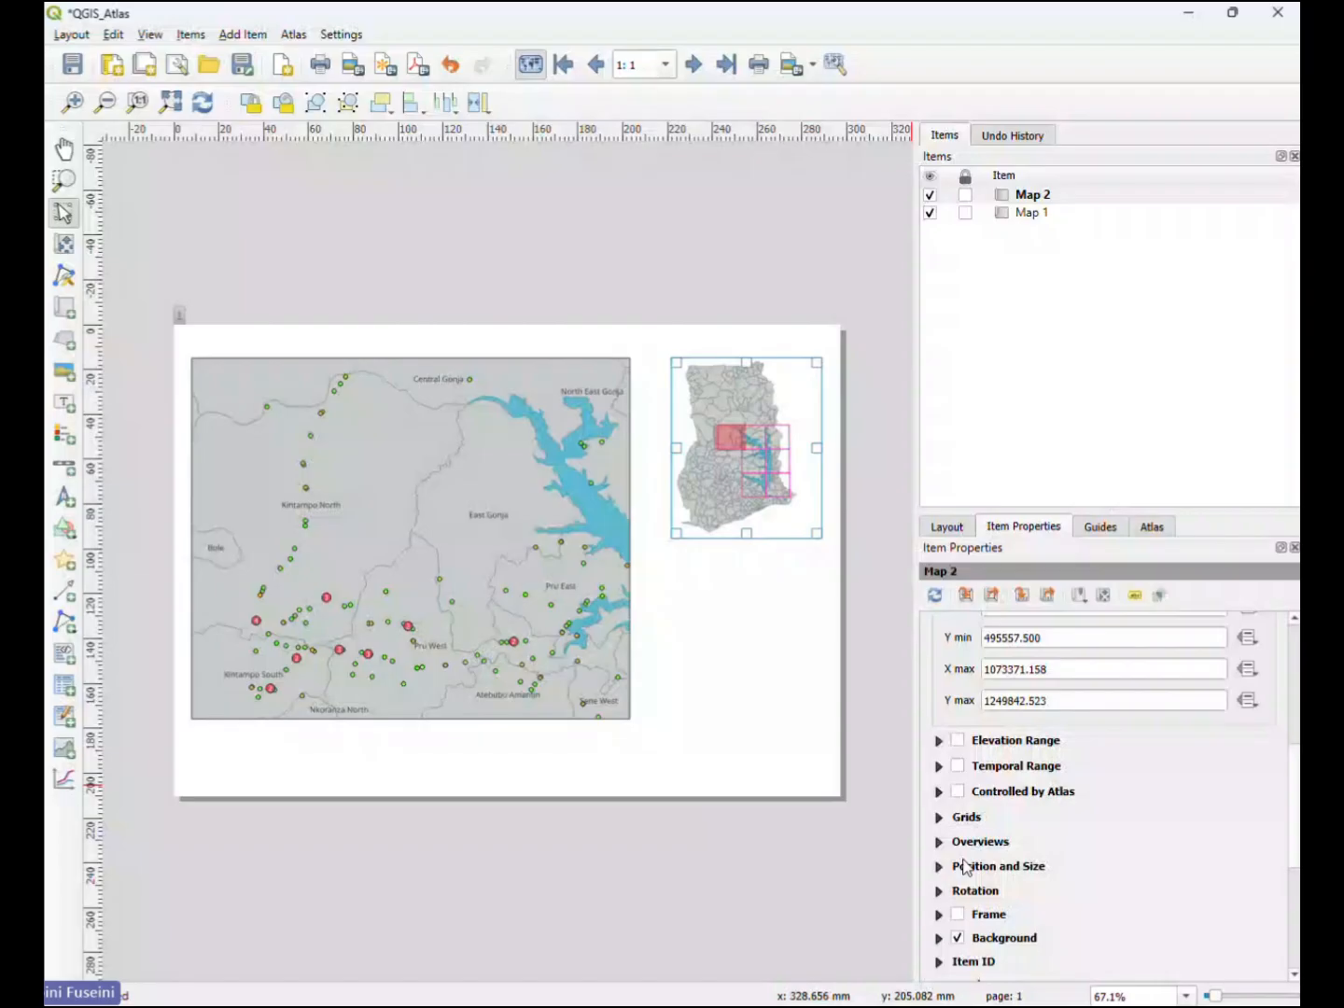
pyautogui.click(957, 915)
pyautogui.click(786, 704)
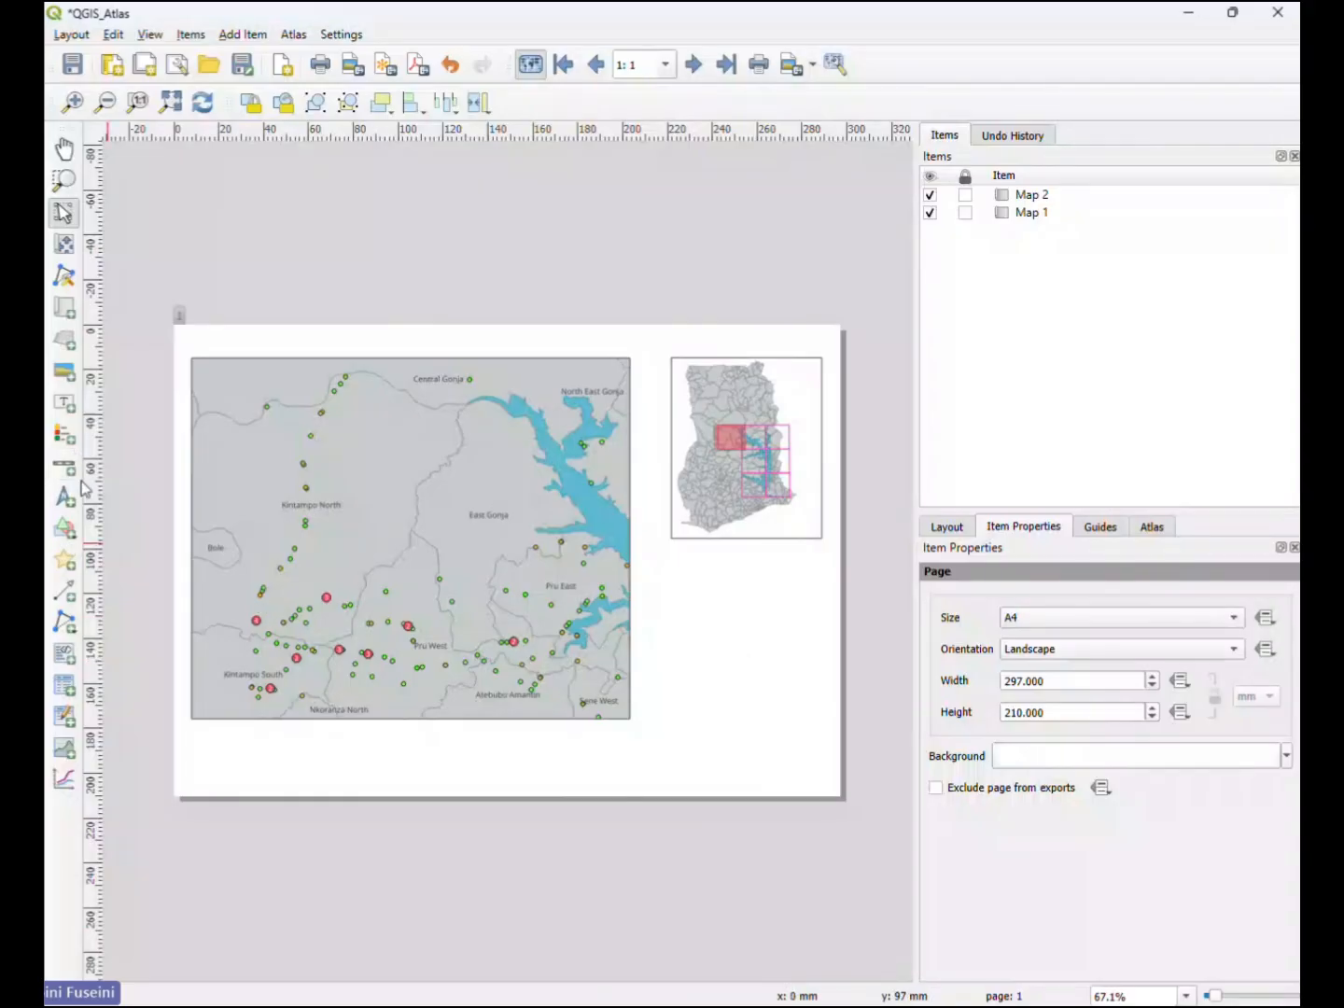
# - Add a legend below the inset map and title it "Legend"
pyautogui.click(64, 436)
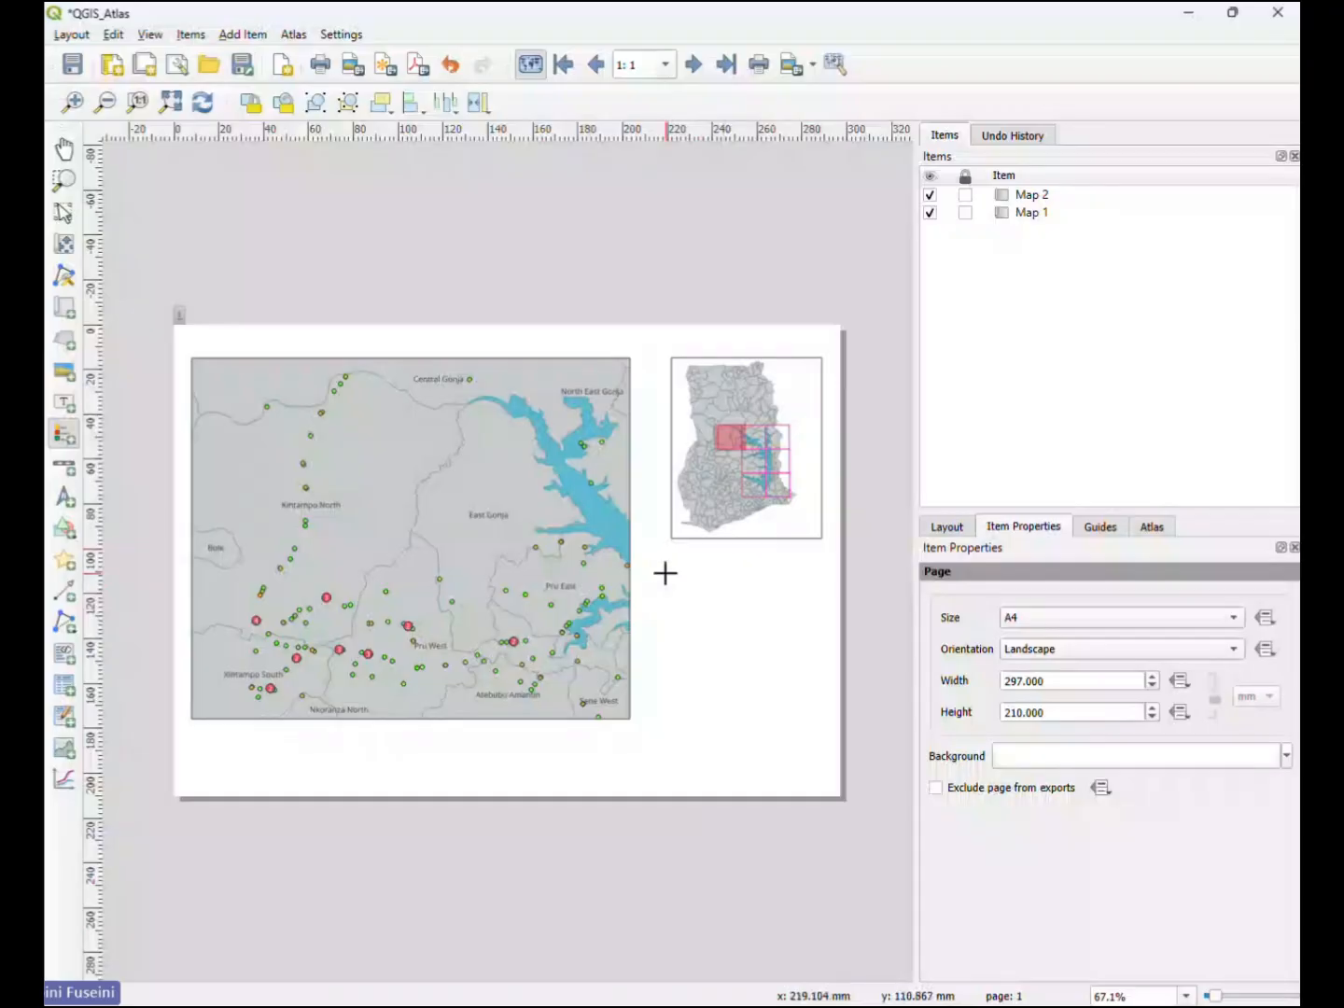
pyautogui.moveTo(671, 578); pyautogui.dragTo(808, 706)
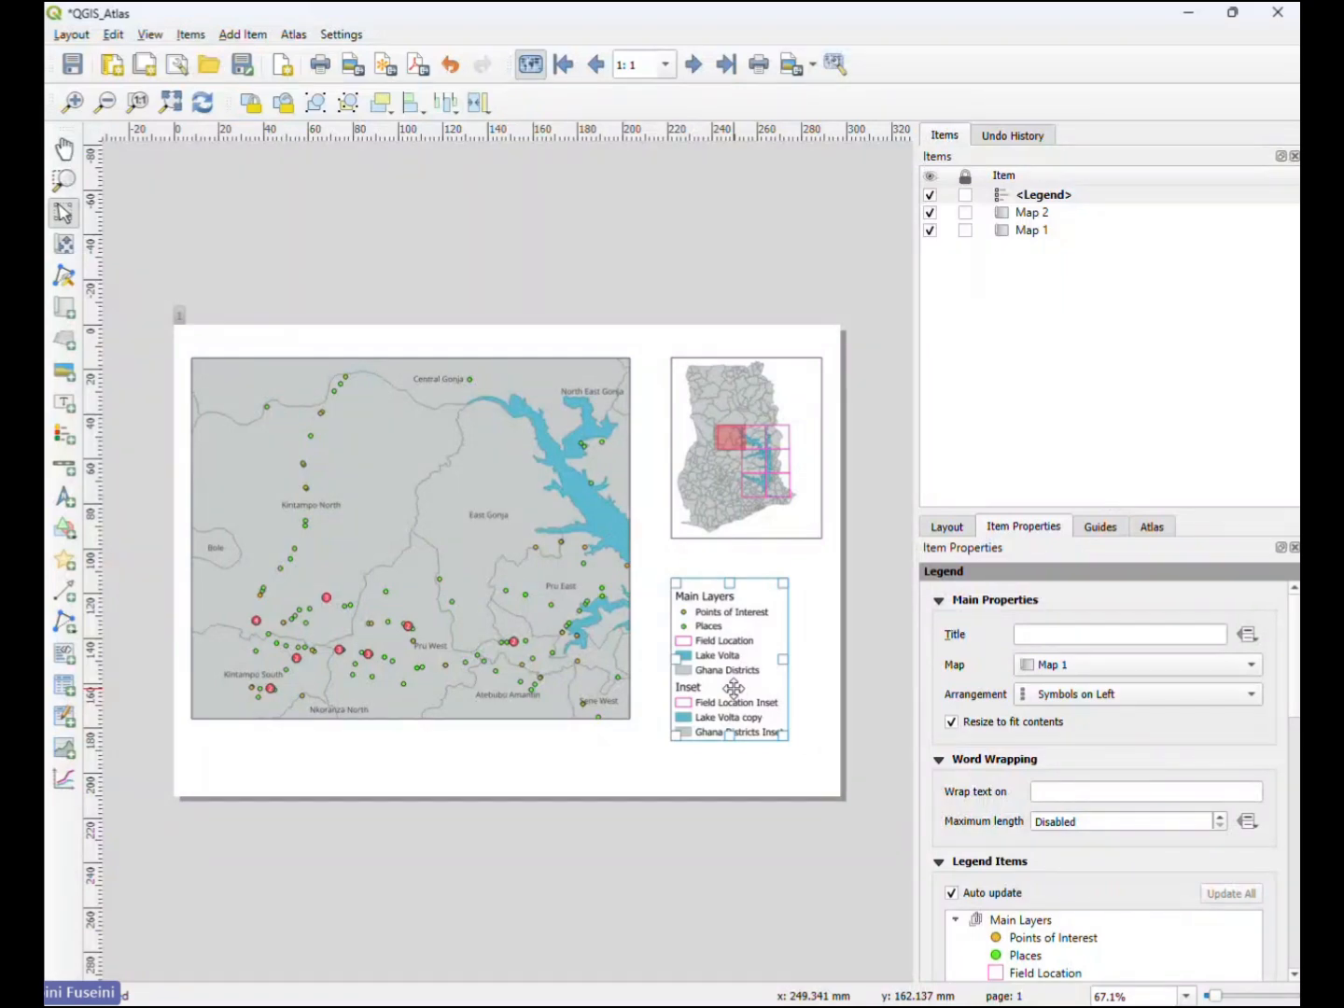
pyautogui.click(1097, 635)
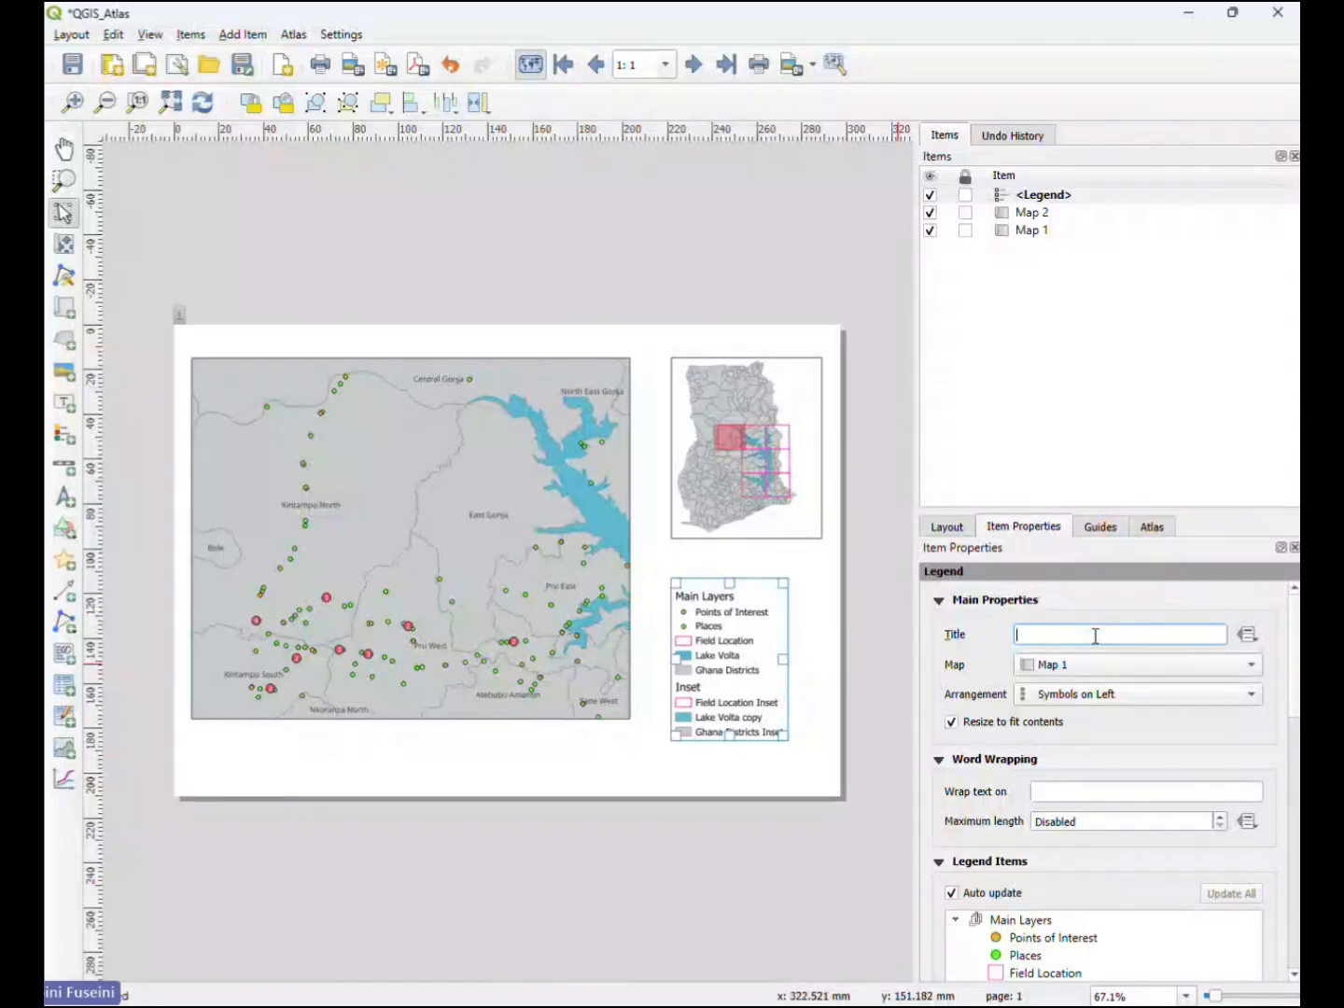
pyautogui.write('L')
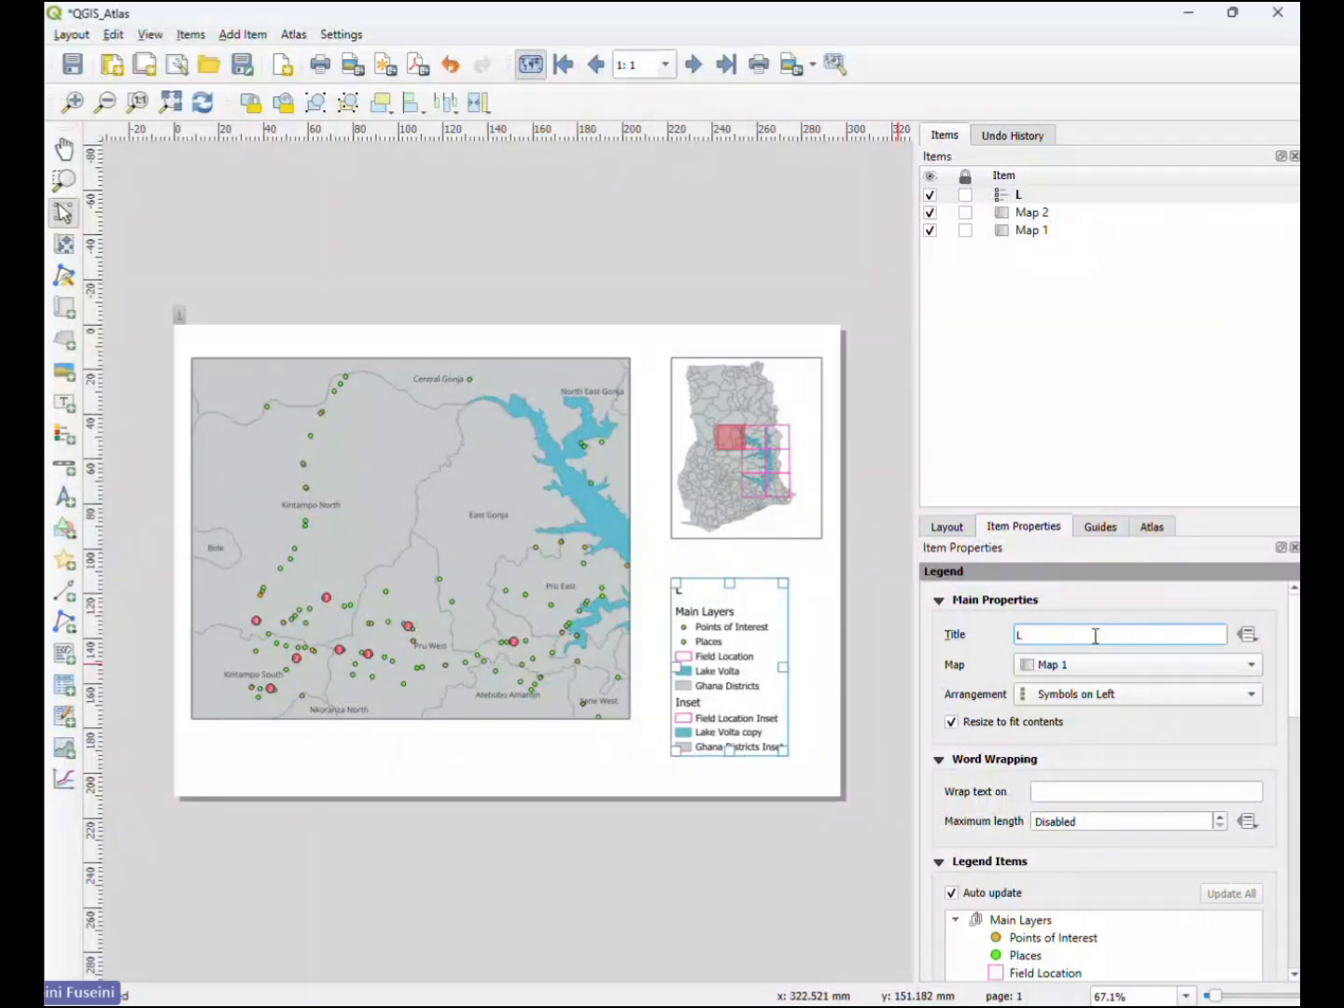
pyautogui.write('egend')
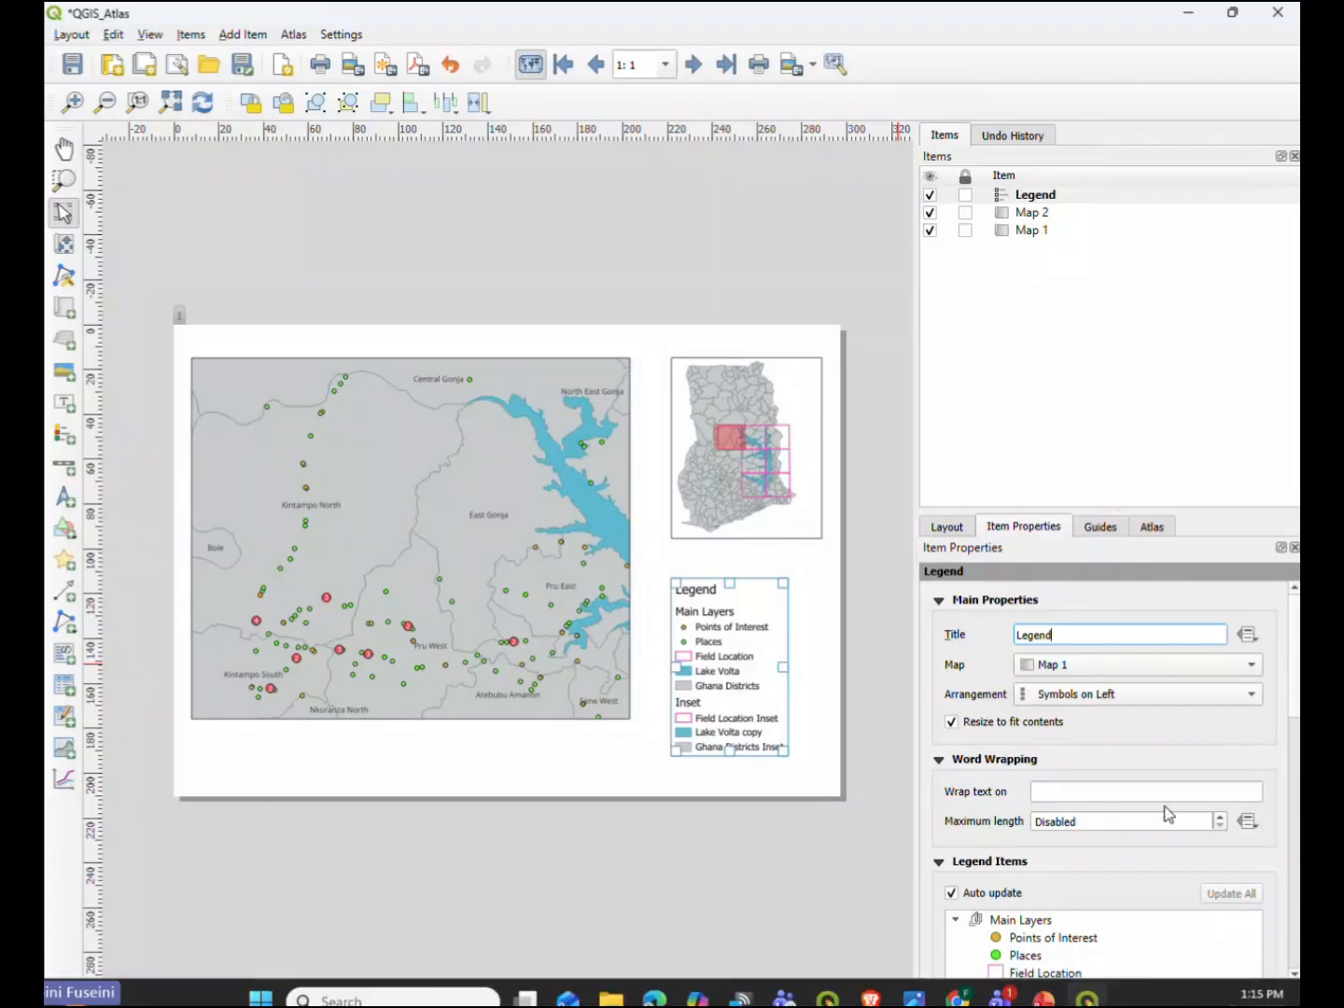
# - Turn off auto update for the legend items and remove the Inset group from the legend
pyautogui.scroll(-1, 959, 703)
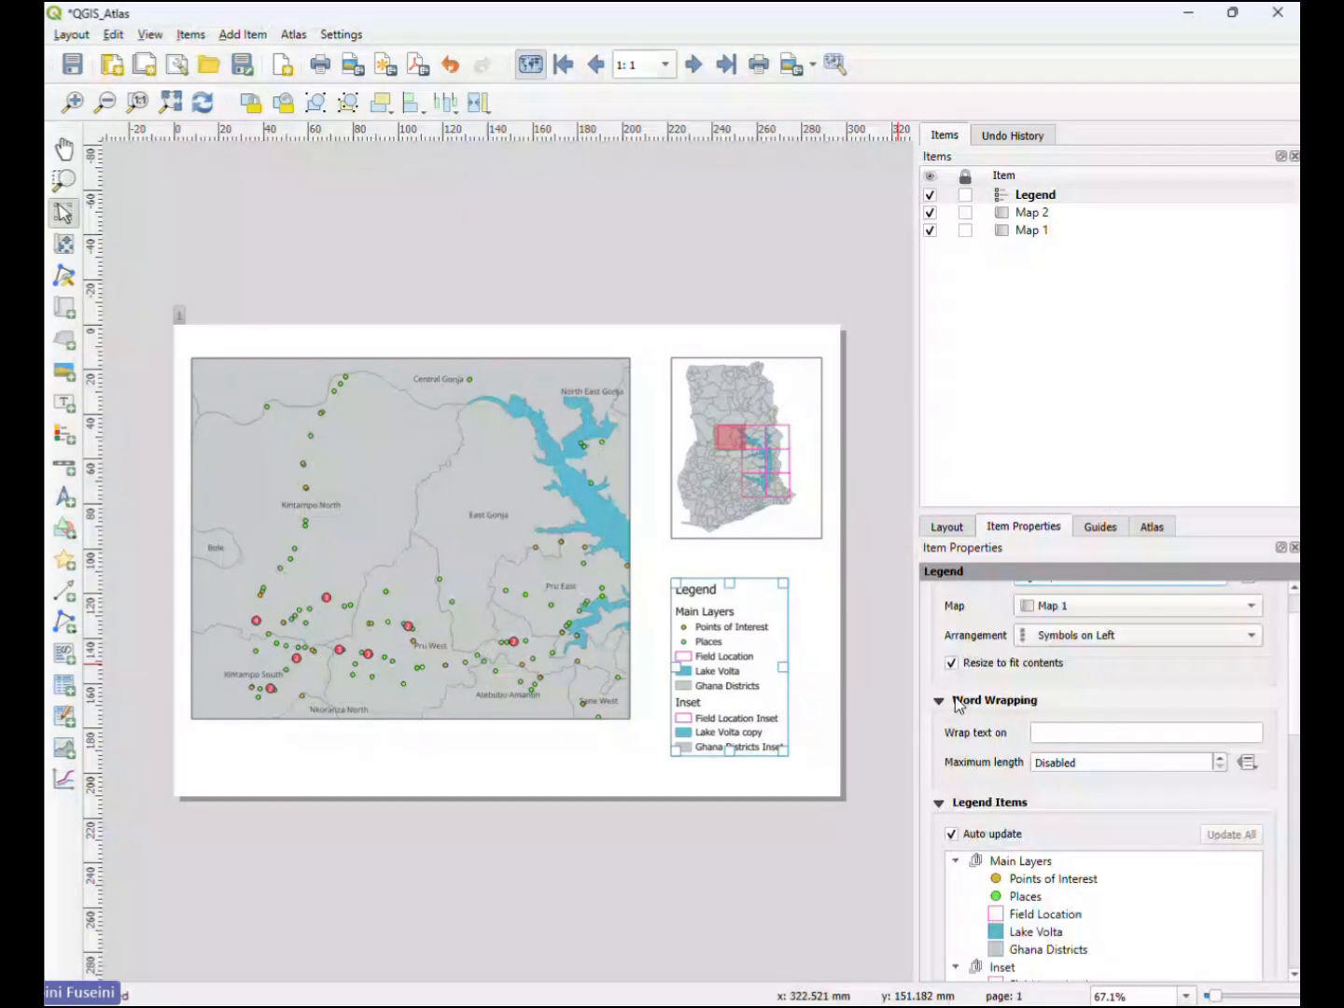
pyautogui.scroll(-2, 958, 726)
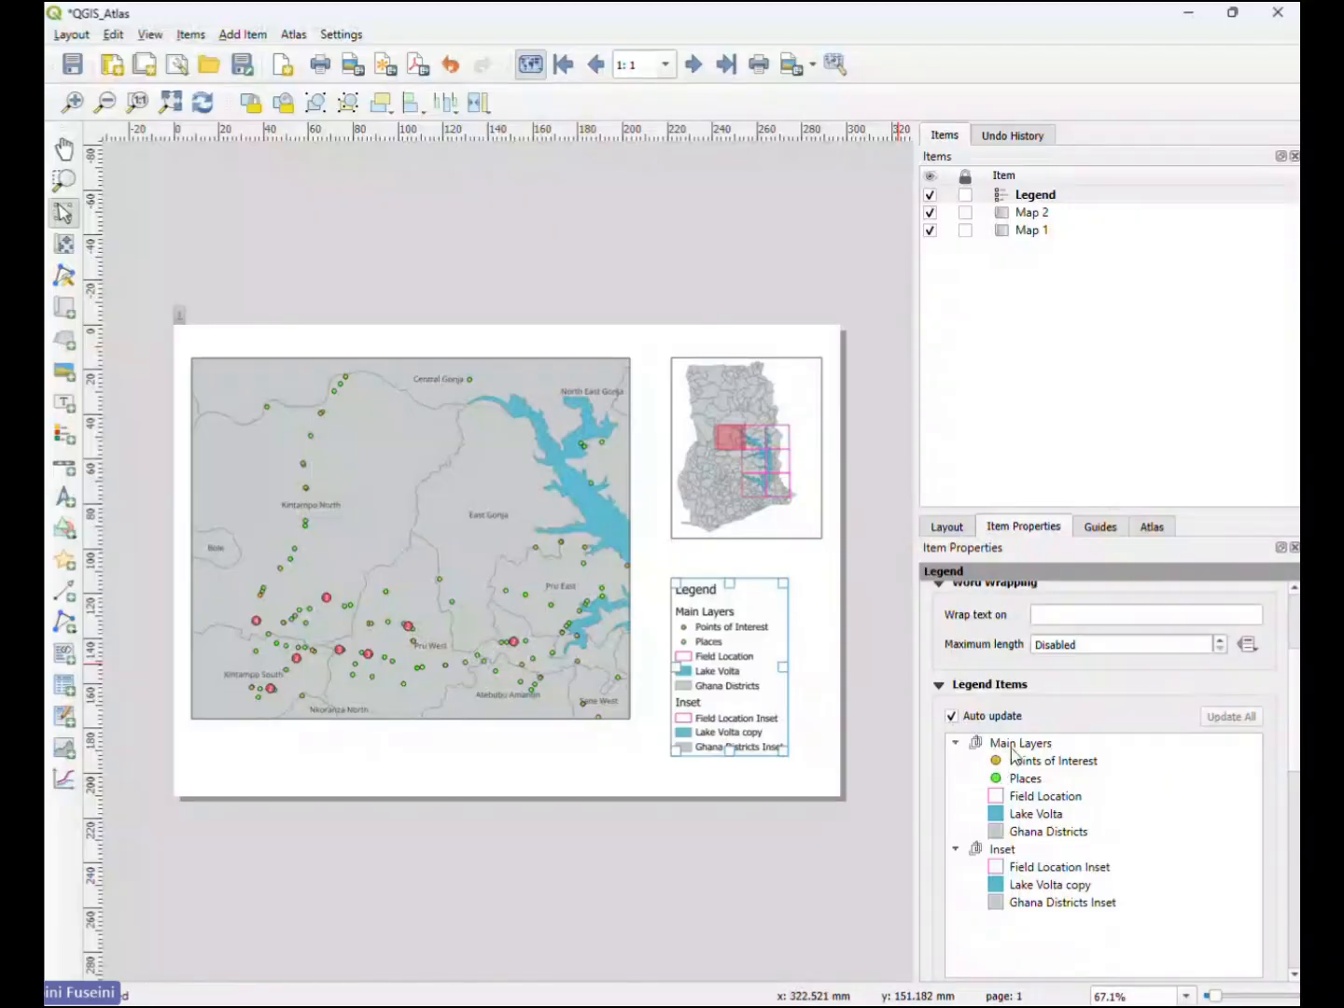
pyautogui.click(953, 717)
pyautogui.click(1001, 849)
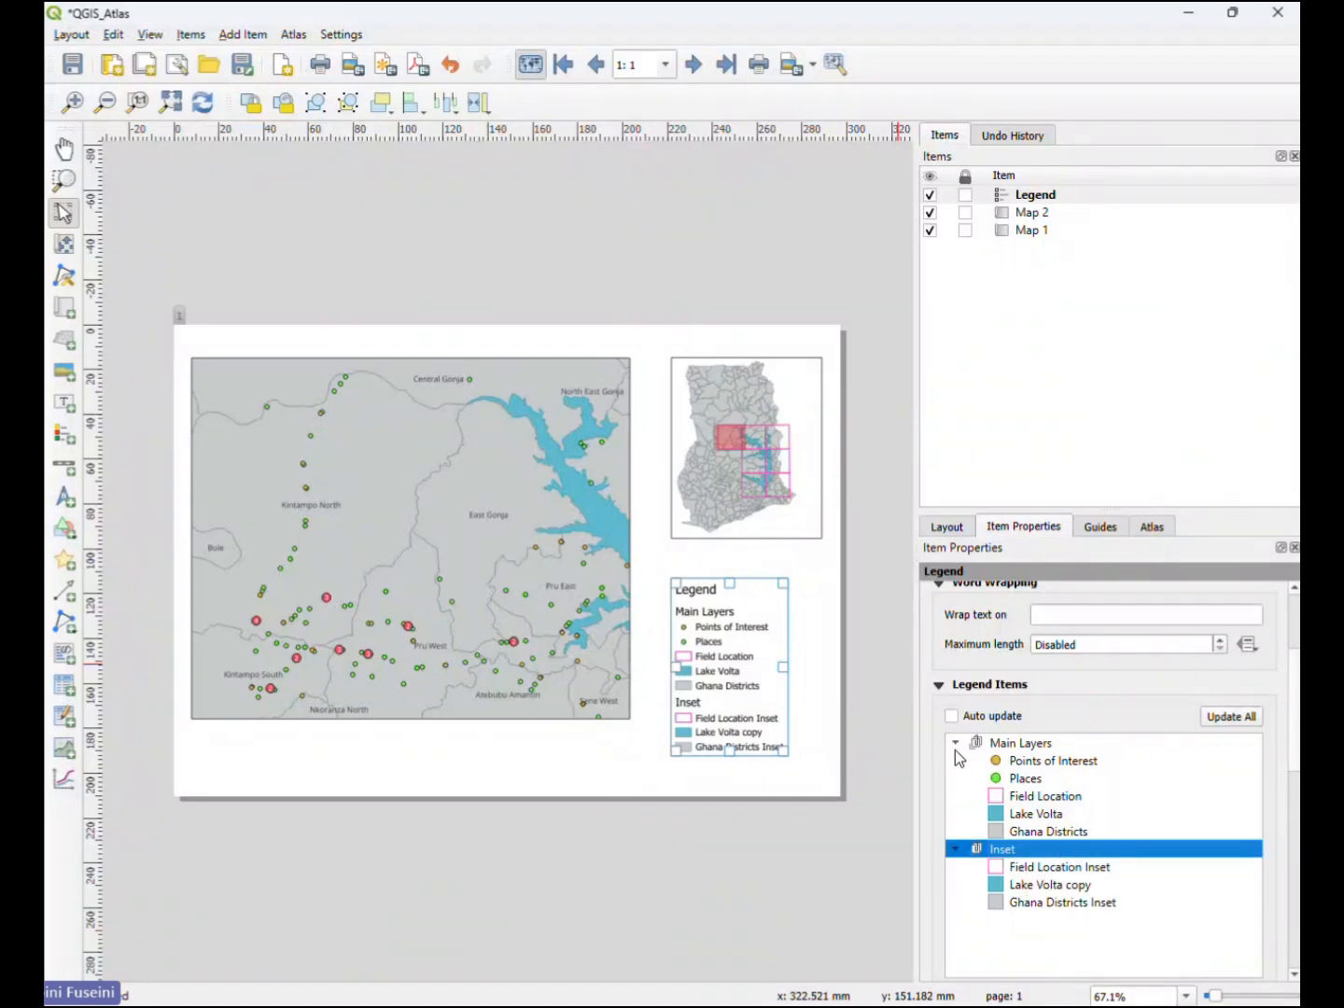
pyautogui.scroll(-2, 932, 785)
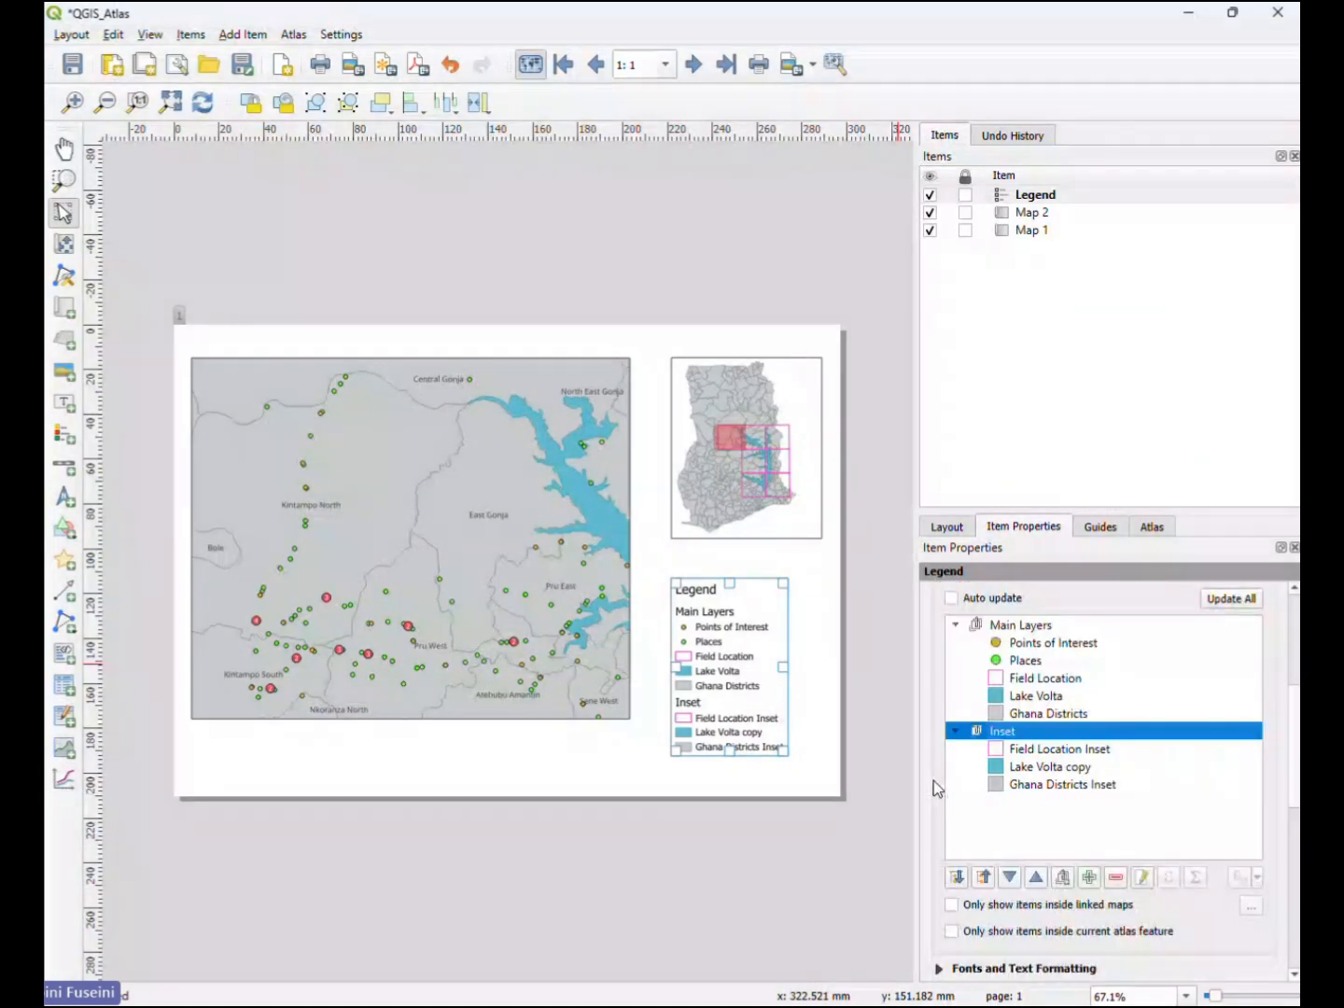
pyautogui.click(1114, 879)
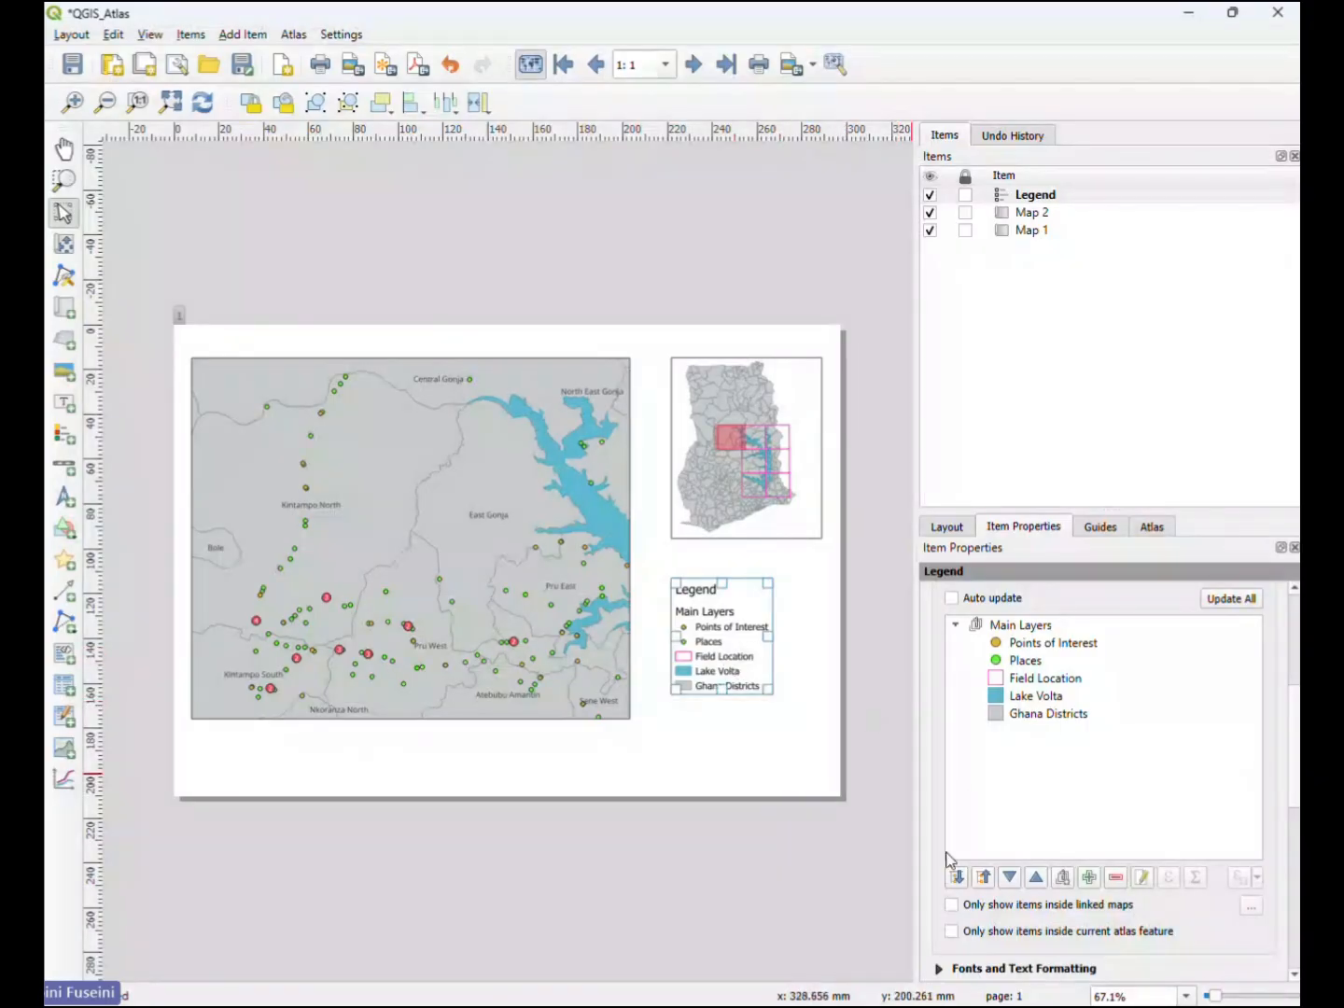
# - Turn on the legend's frame and move the legend up to sit centred beneath the inset map
pyautogui.scroll(-3, 951, 862)
pyautogui.scroll(-1, 1024, 887)
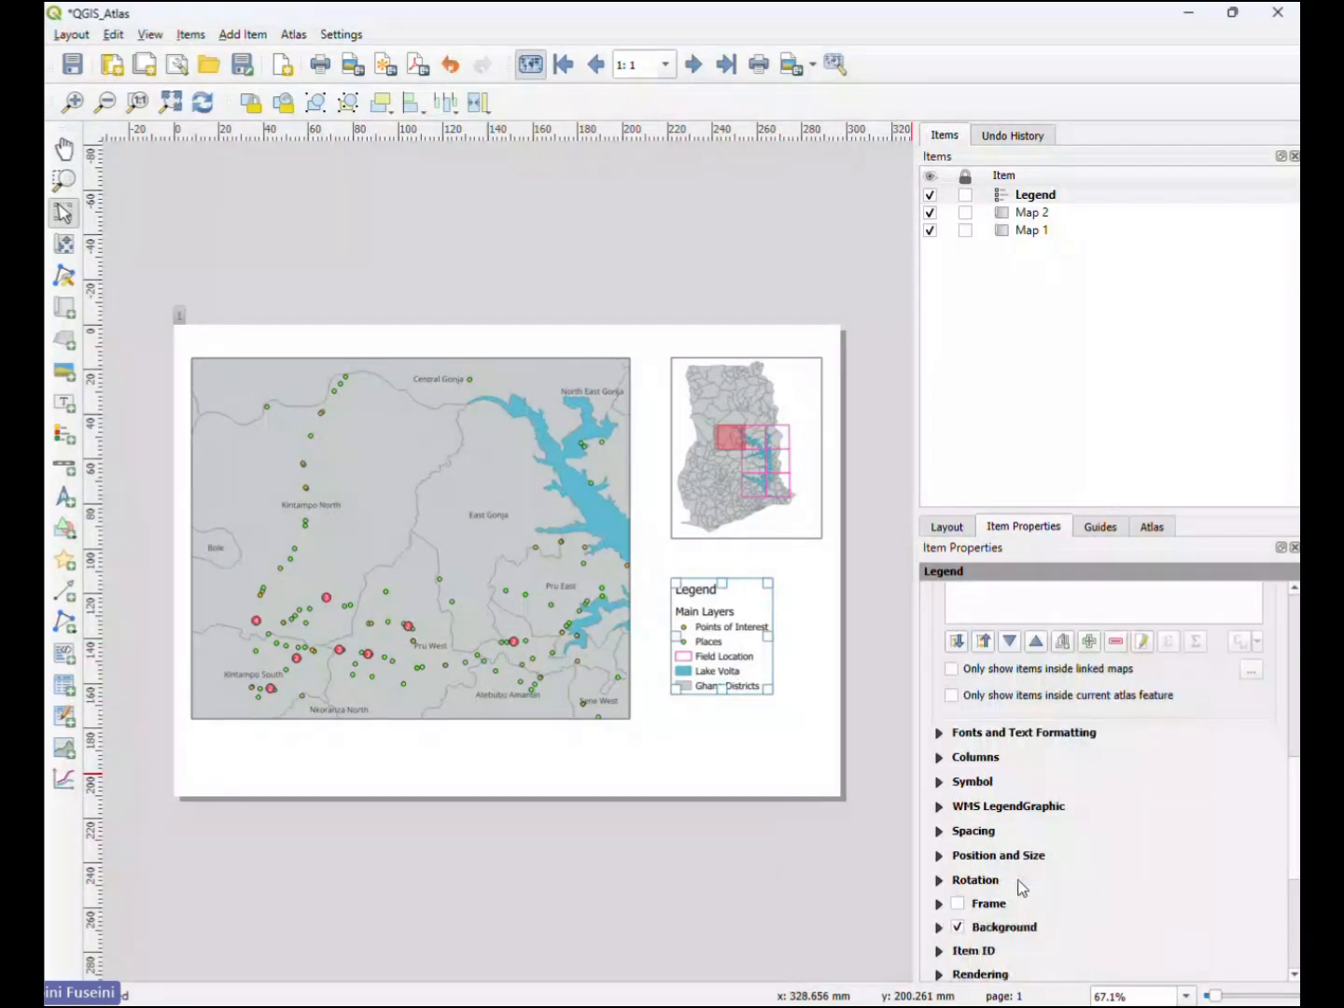
pyautogui.click(957, 904)
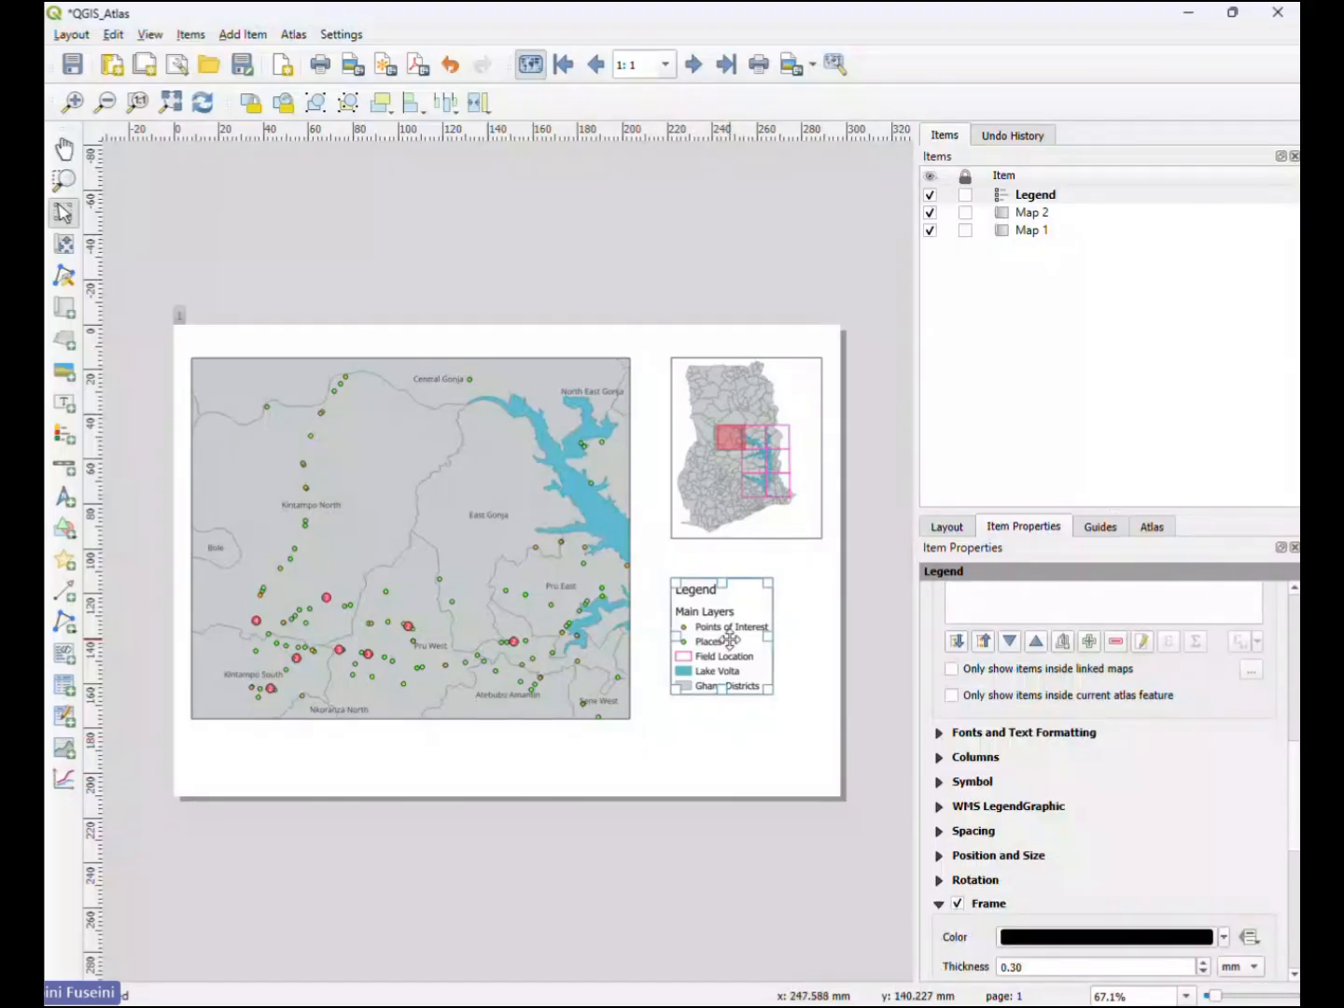
pyautogui.moveTo(729, 640); pyautogui.dragTo(760, 621)
pyautogui.click(754, 724)
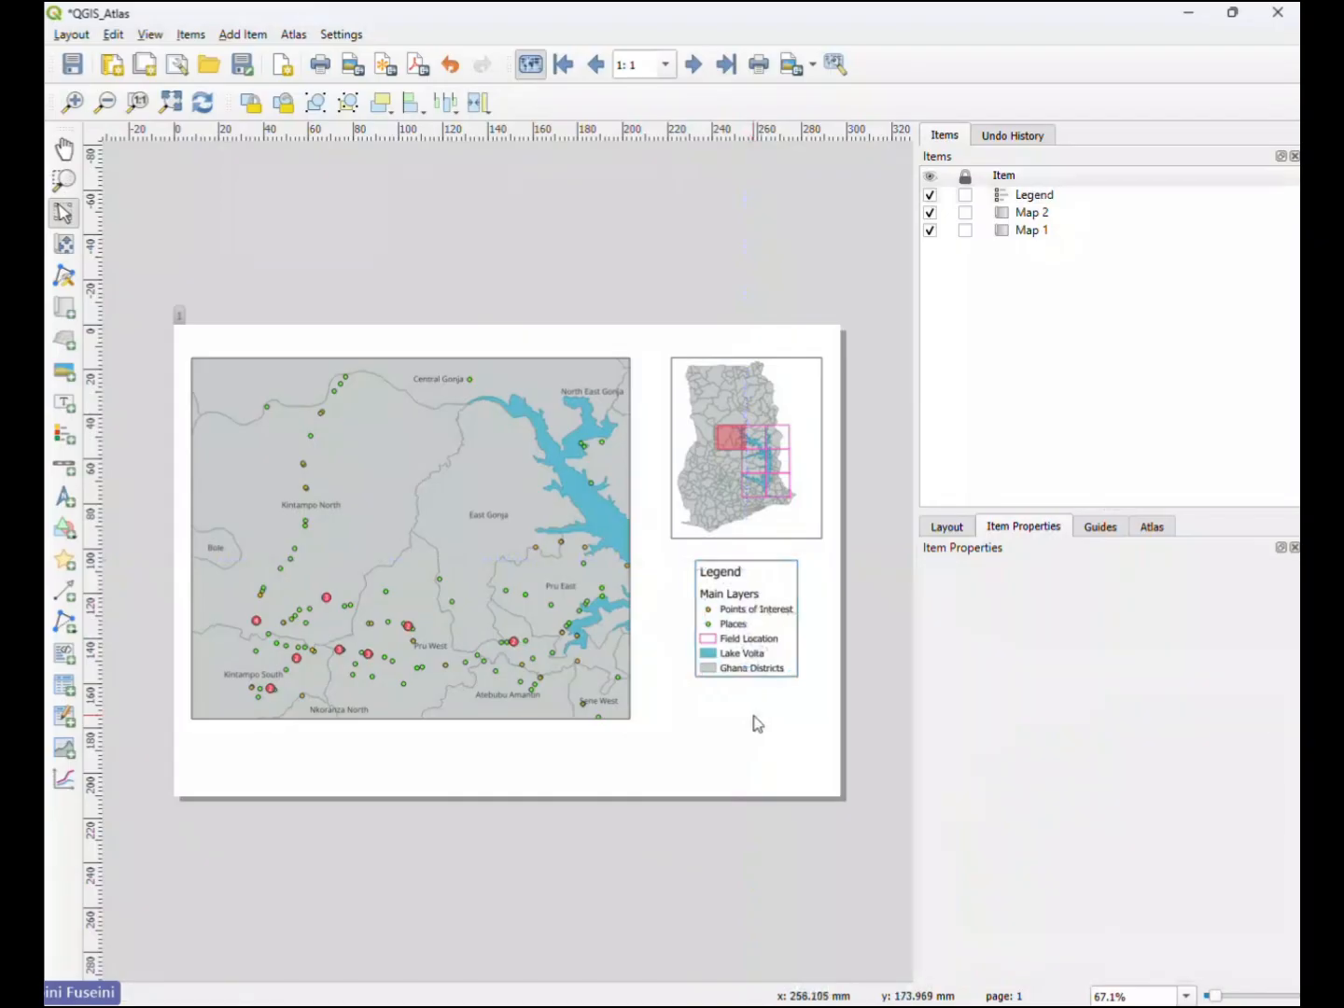
# - Add a north arrow about 45 mm wide below the legend, using the NorthArrow_04.svg symbol
pyautogui.click(64, 493)
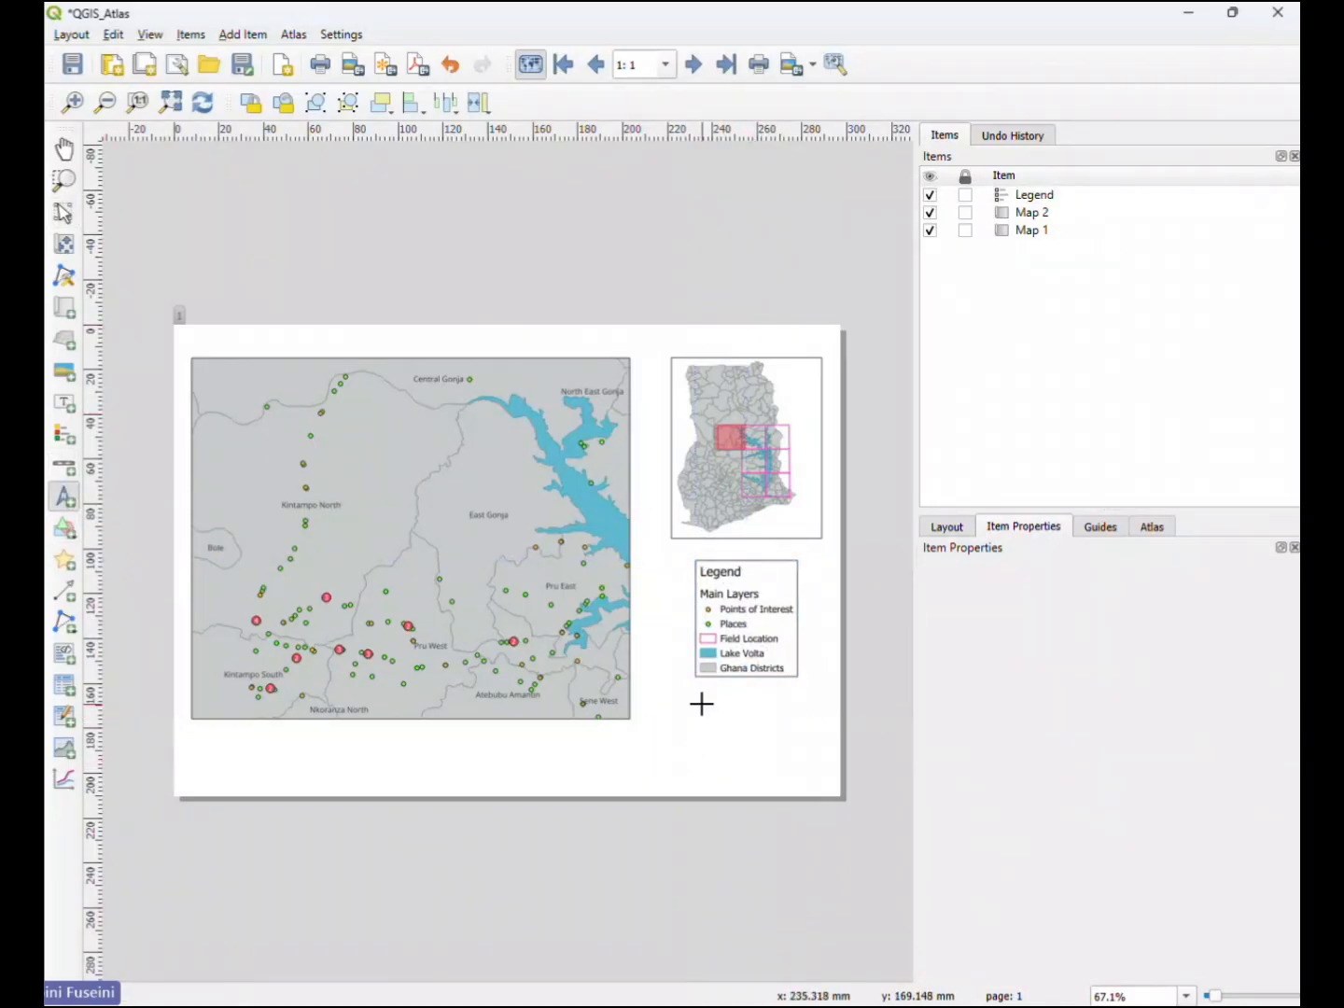
pyautogui.moveTo(701, 704); pyautogui.dragTo(803, 773)
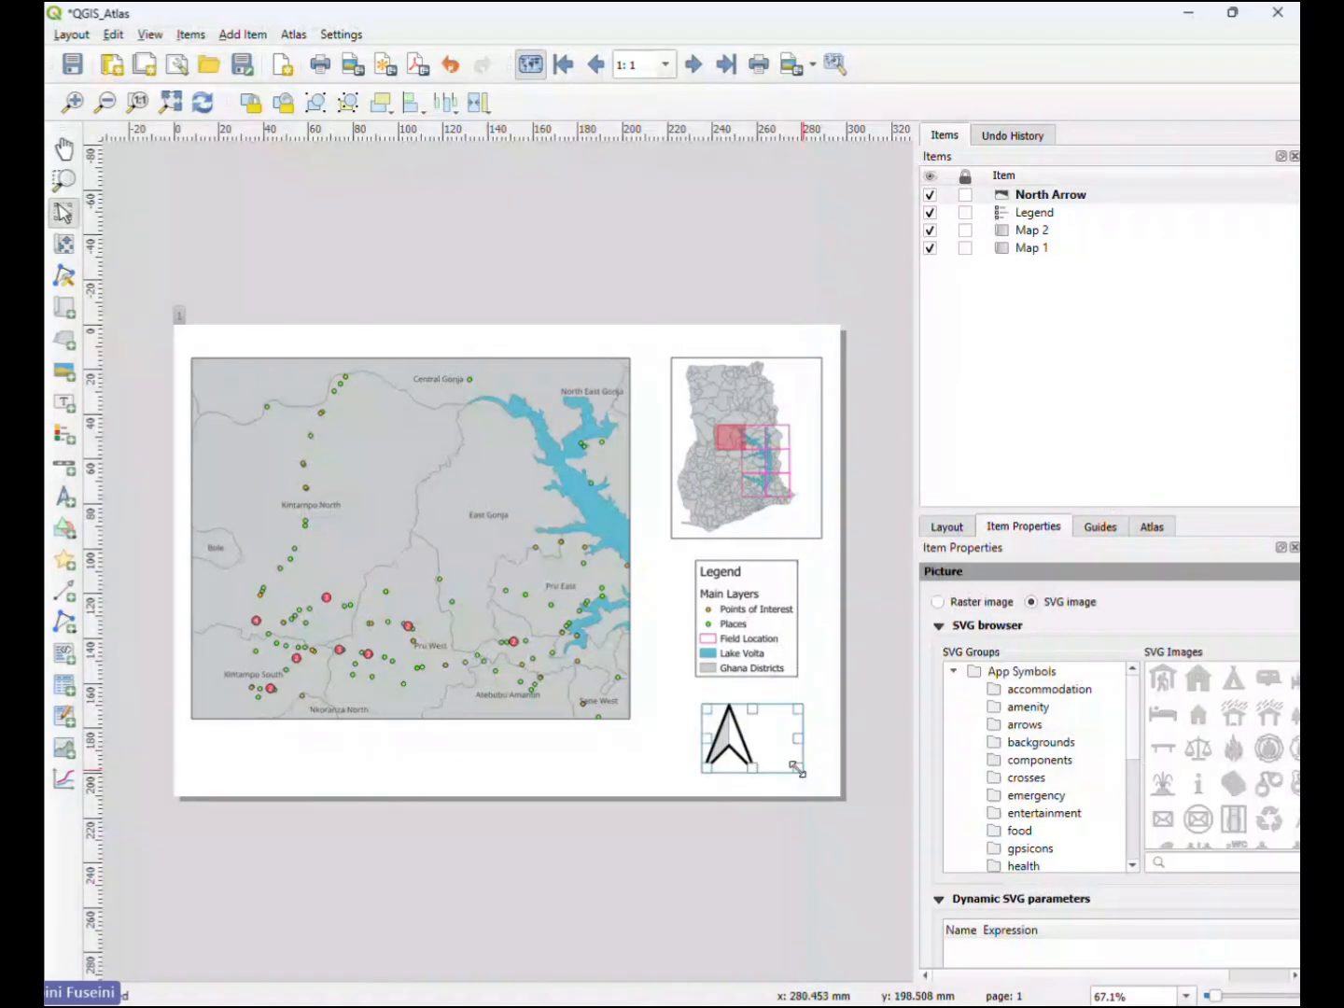
pyautogui.scroll(-5, 1203, 808)
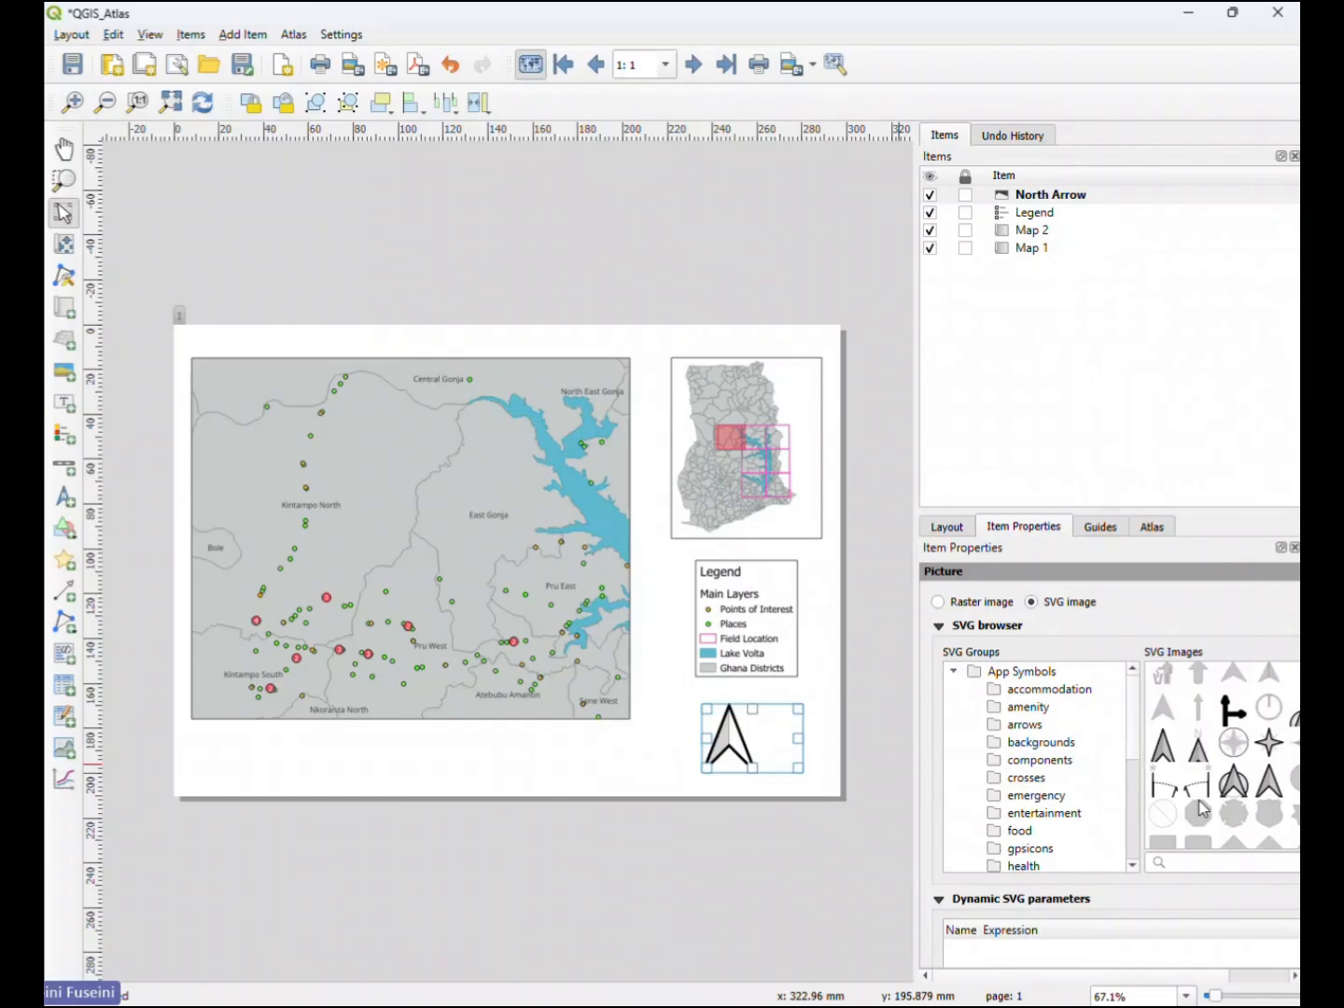
pyautogui.click(1199, 753)
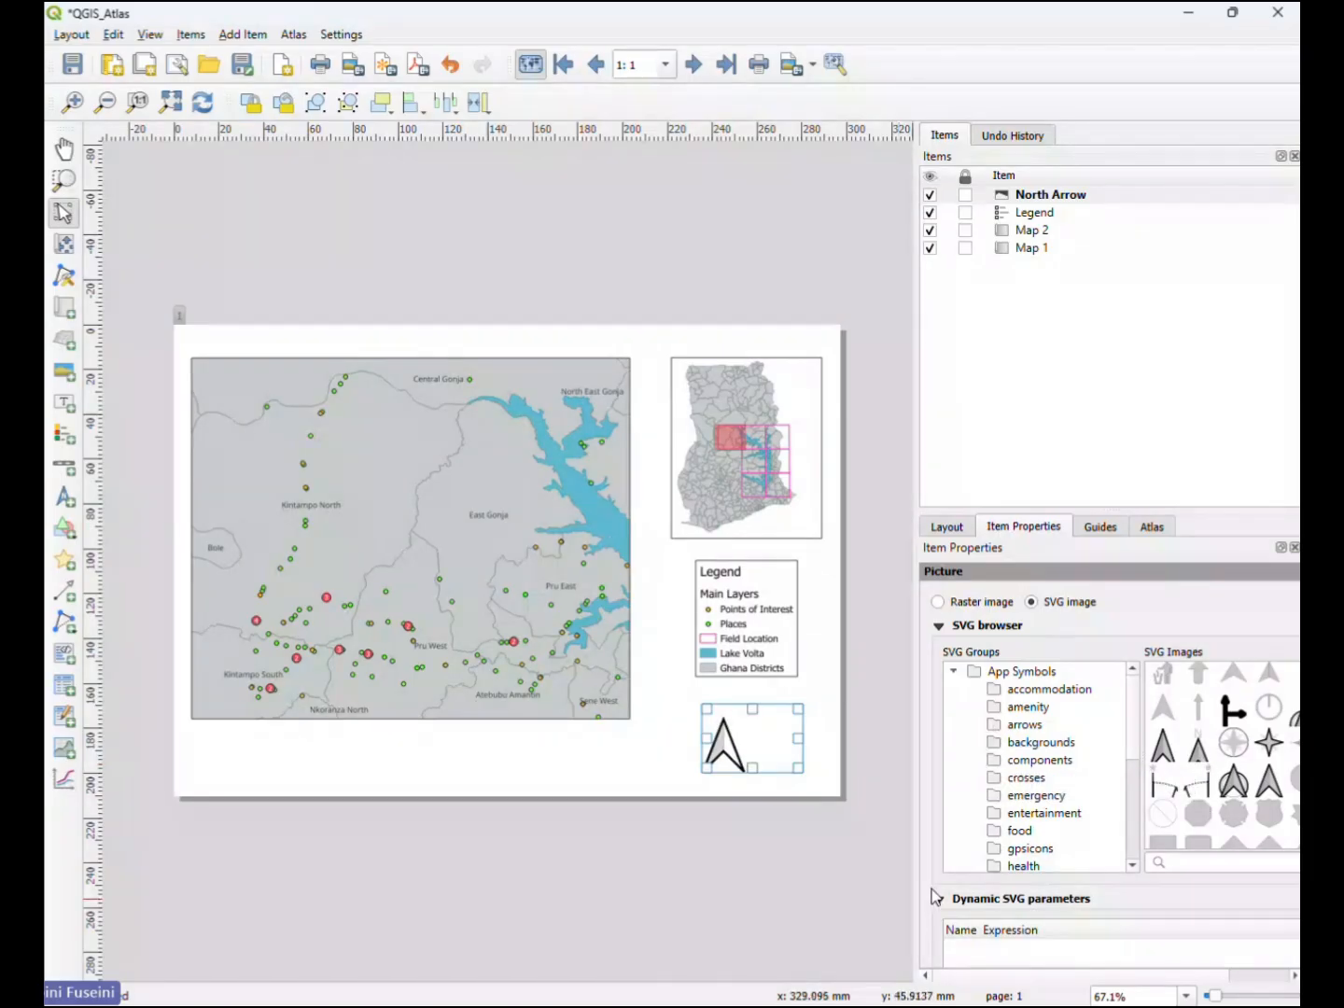
# - Set the north arrow's fill colour to a medium steel blue
pyautogui.scroll(-4, 936, 887)
pyautogui.scroll(-2, 937, 882)
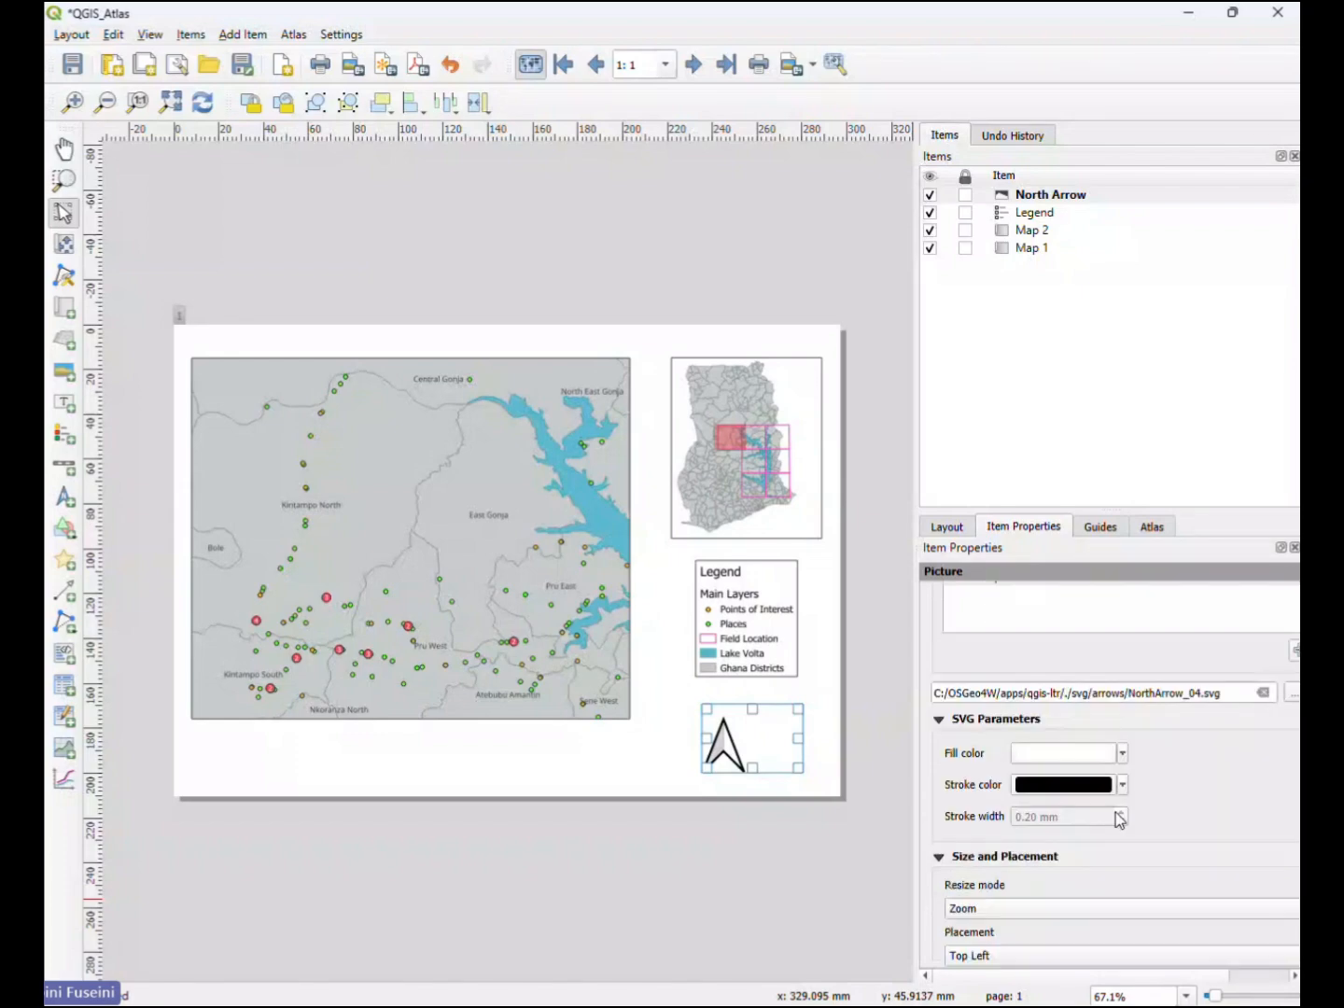
pyautogui.click(1123, 754)
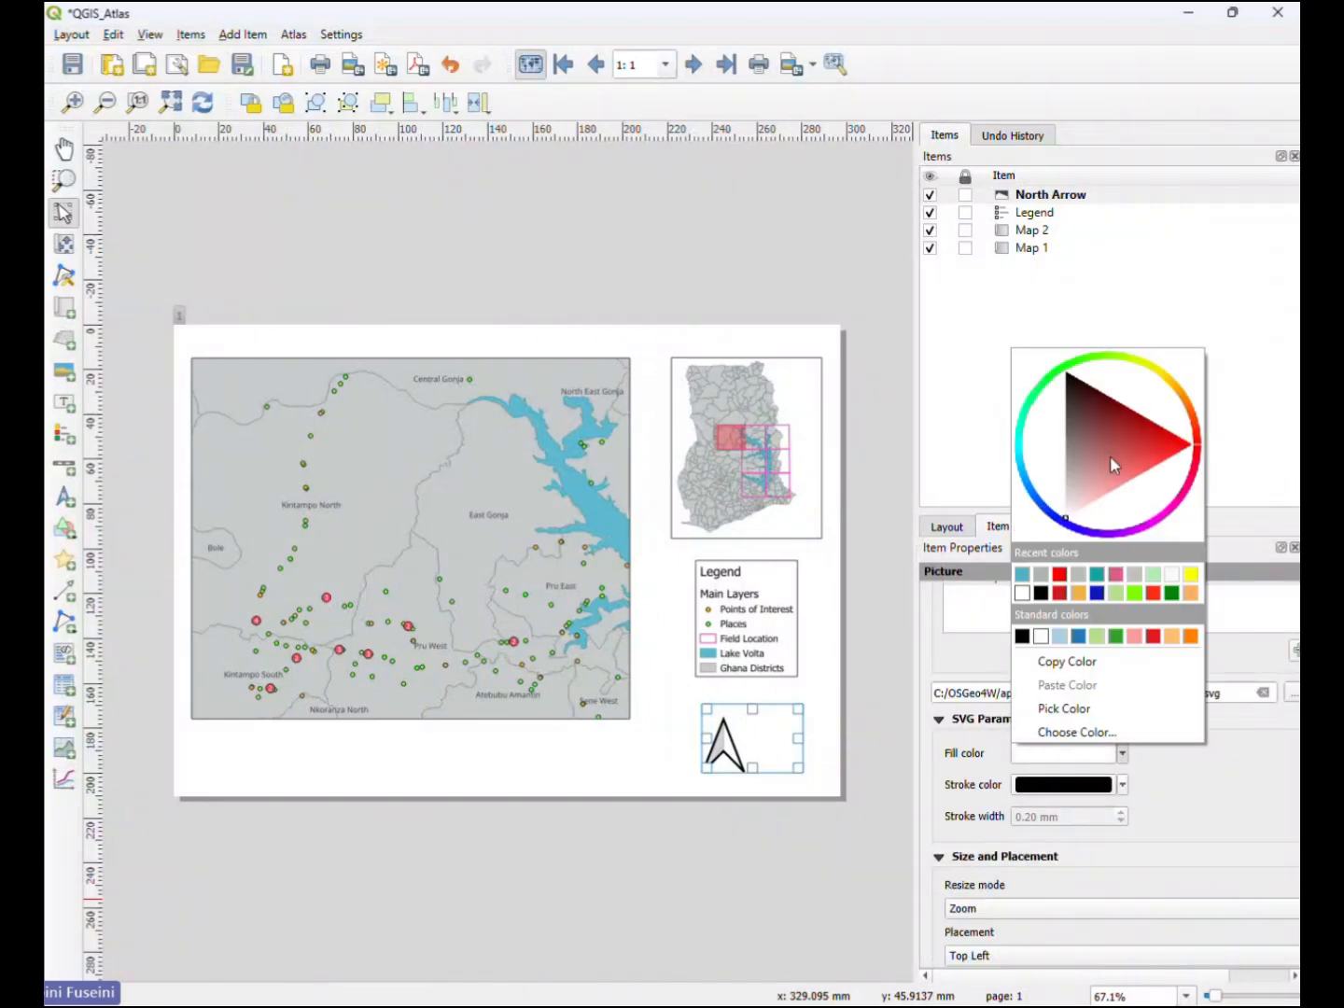
pyautogui.moveTo(1029, 488)
pyautogui.mouseDown()
pyautogui.moveTo(1071, 496)
pyautogui.moveTo(1030, 504)
pyautogui.moveTo(1027, 490)
pyautogui.mouseUp()
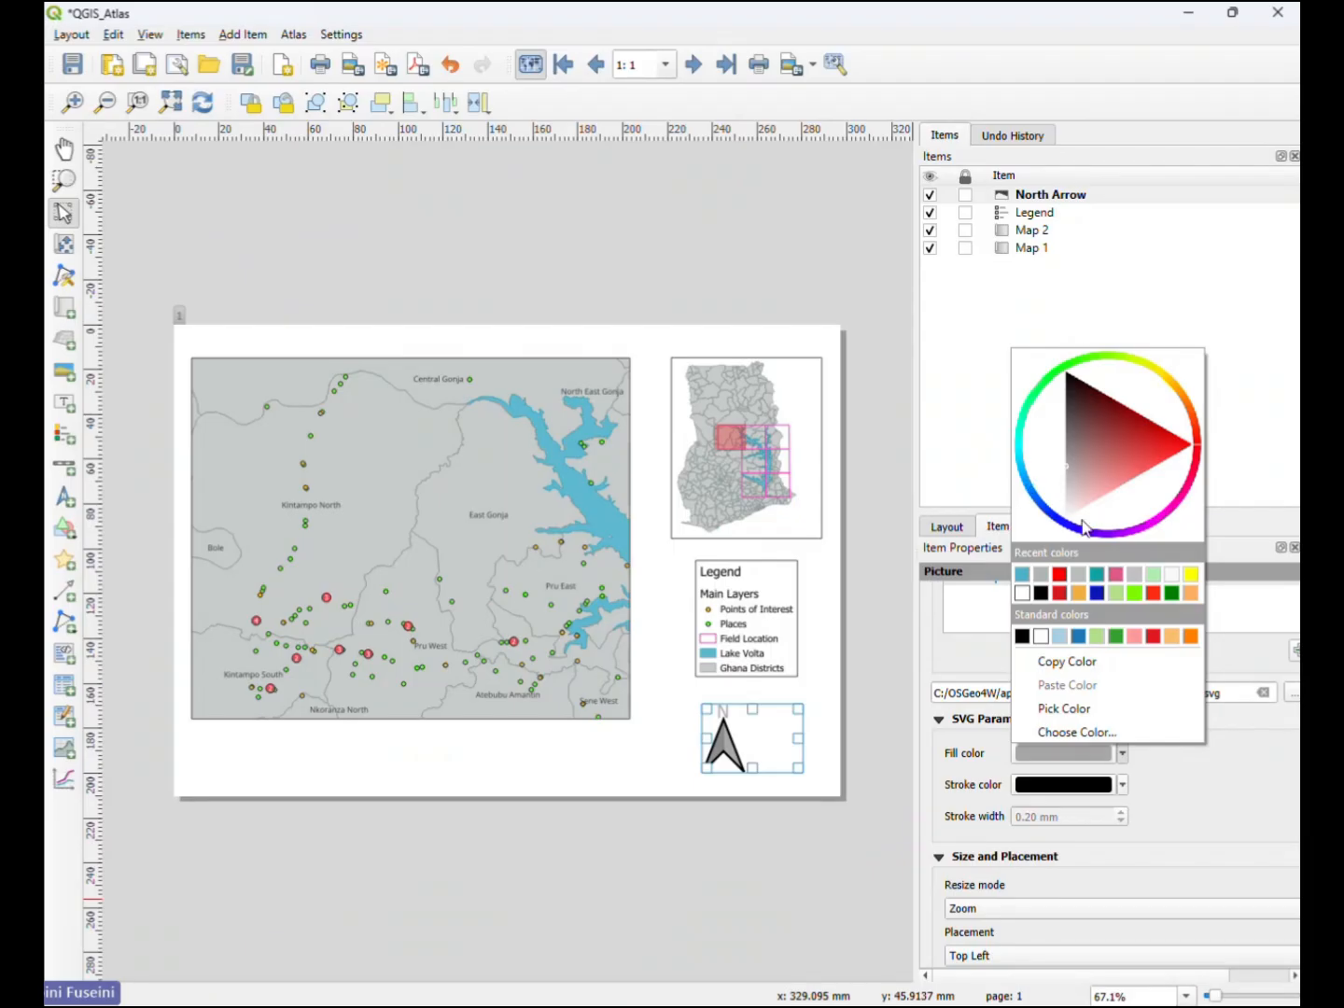
pyautogui.moveTo(1180, 486); pyautogui.dragTo(1028, 491)
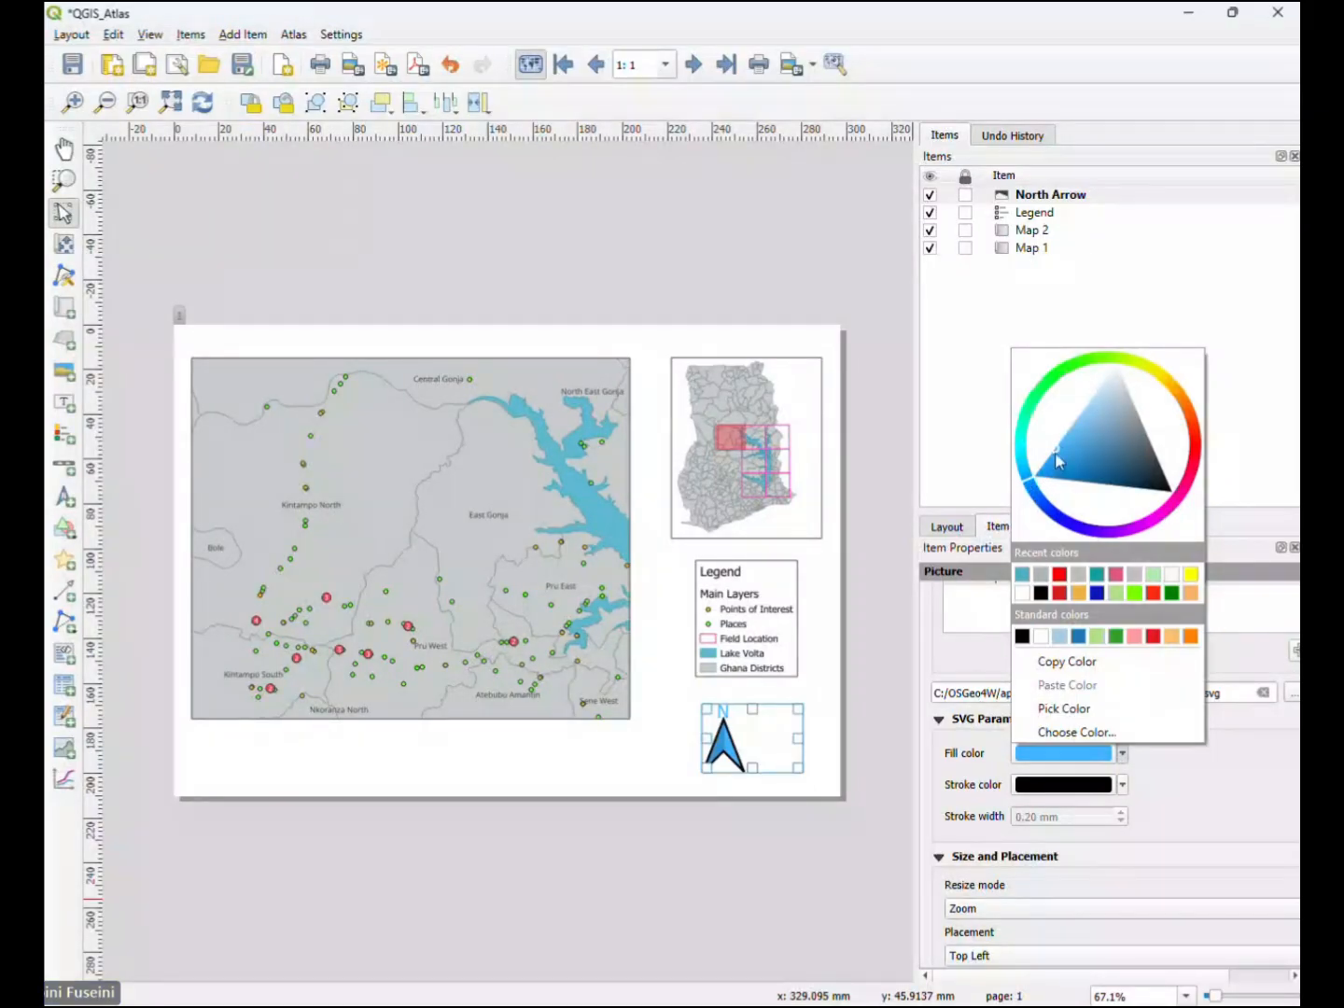
pyautogui.moveTo(1064, 456); pyautogui.dragTo(1105, 455)
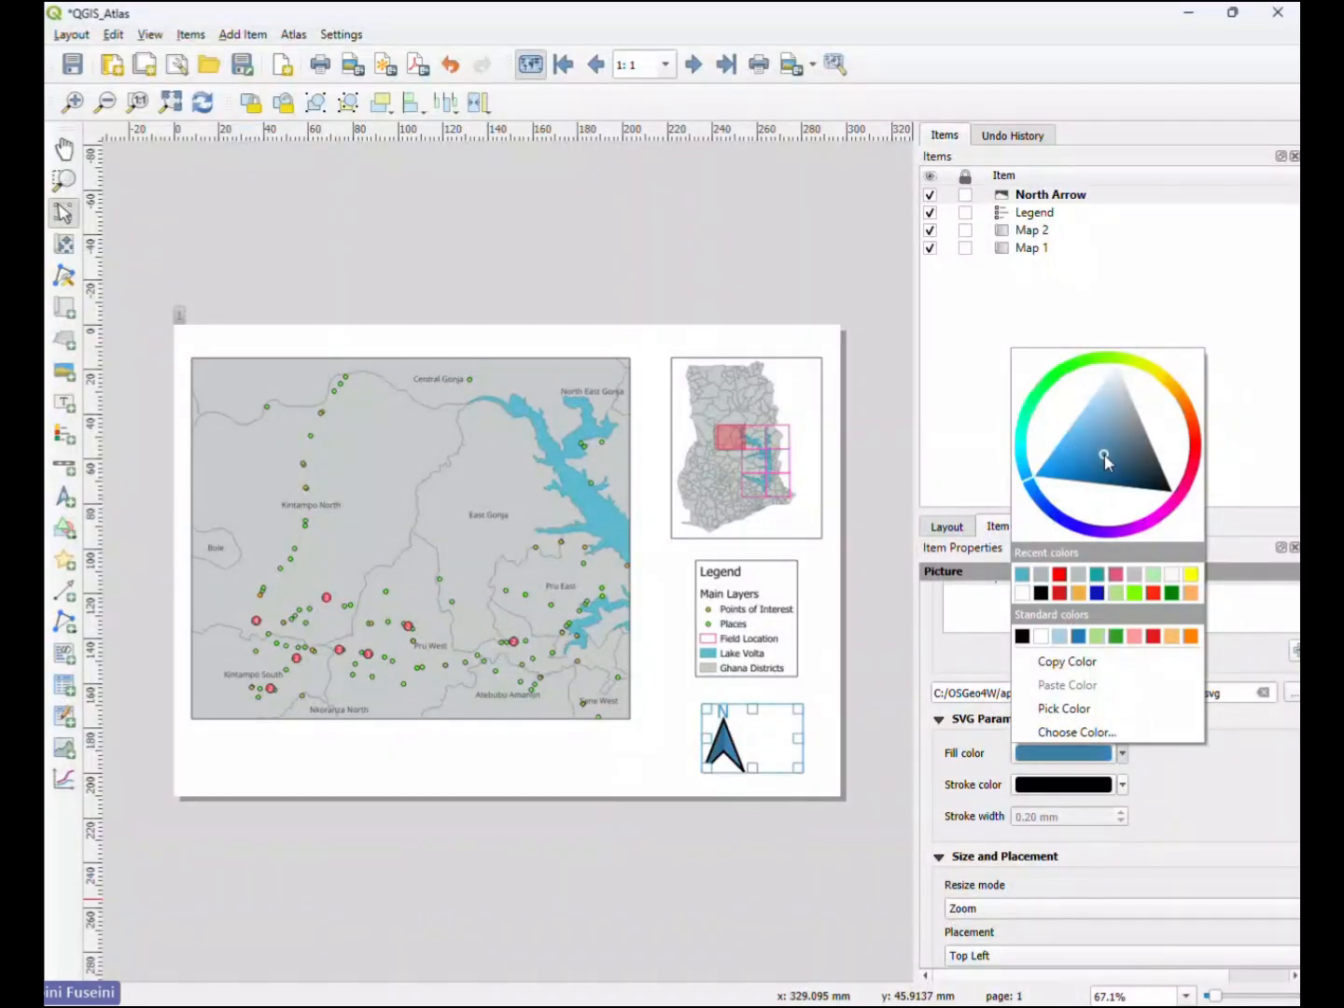
pyautogui.click(653, 757)
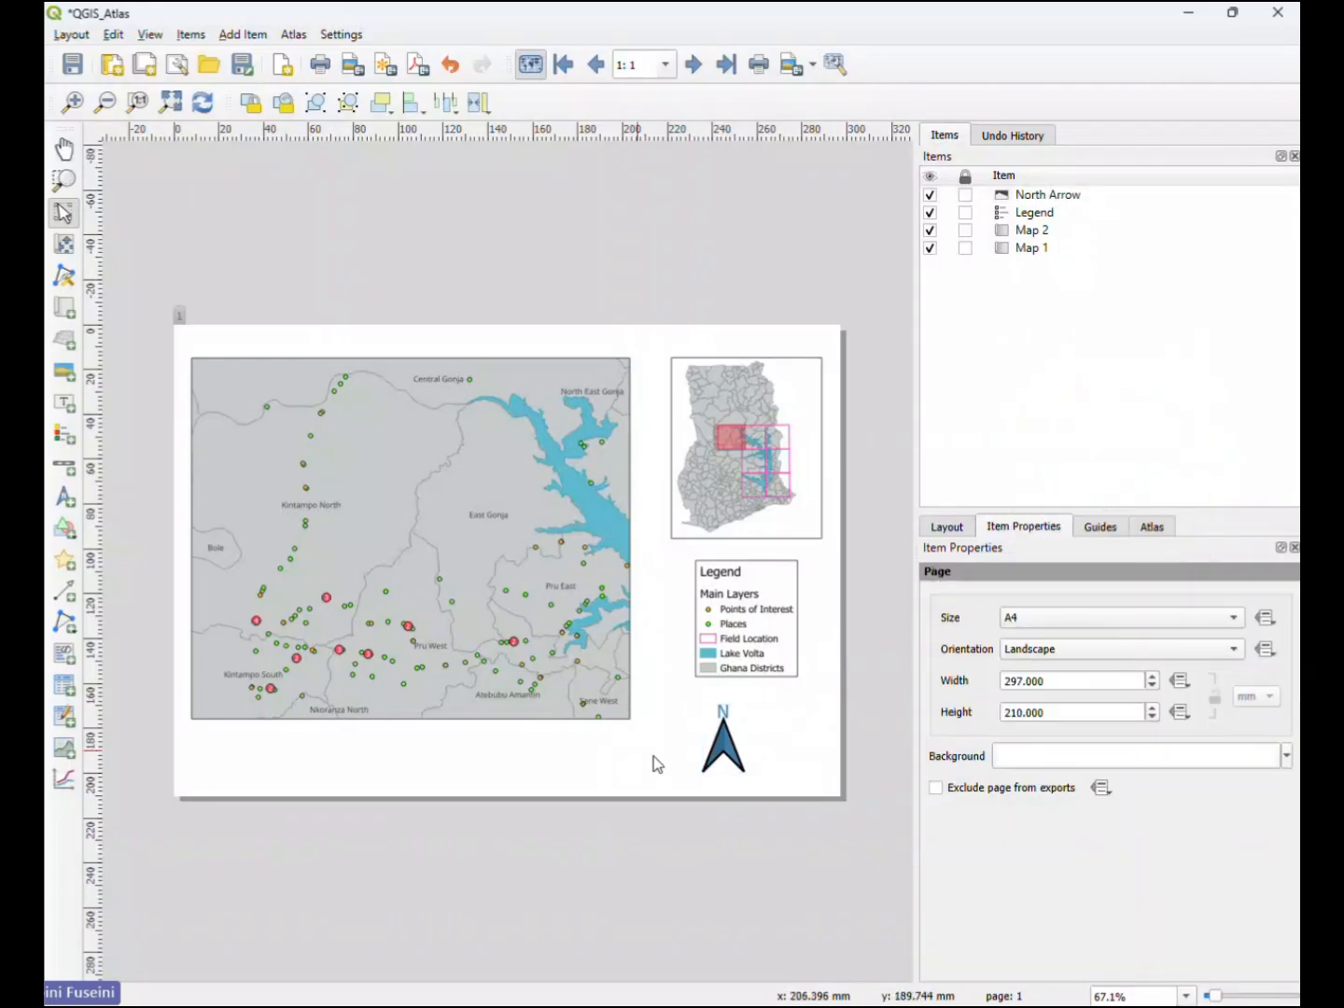
# - Shrink the north arrow and place it centred just beneath the legend
pyautogui.click(718, 756)
pyautogui.moveTo(706, 772); pyautogui.dragTo(744, 723)
pyautogui.click(700, 773)
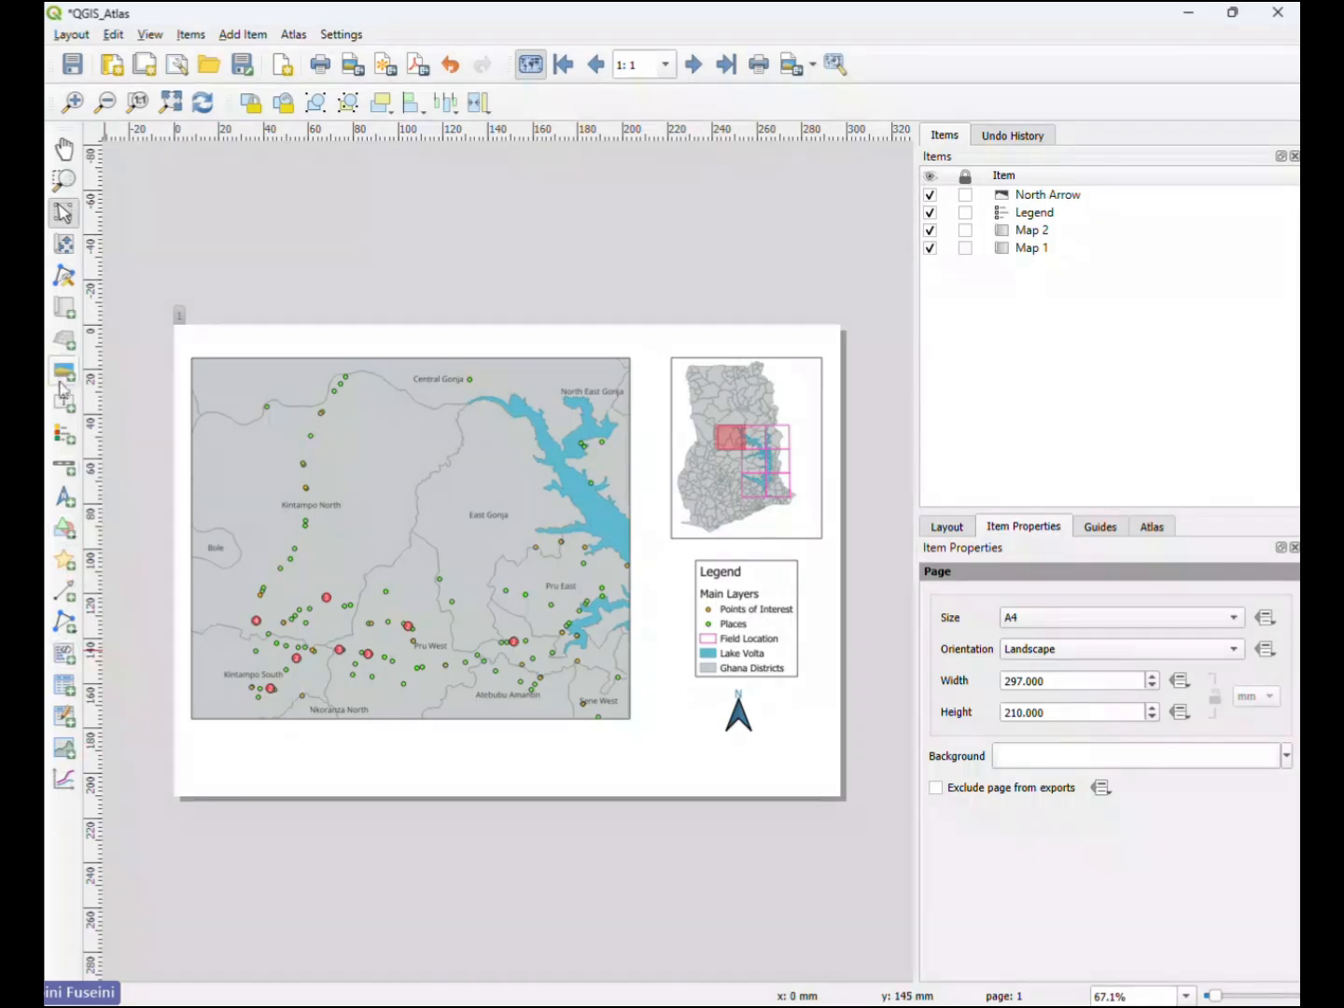
# - Add spatialtalents_logo.jpeg as a raster picture below the main map and narrow its frame to fit the logo
pyautogui.click(62, 376)
pyautogui.moveTo(193, 732); pyautogui.dragTo(538, 779)
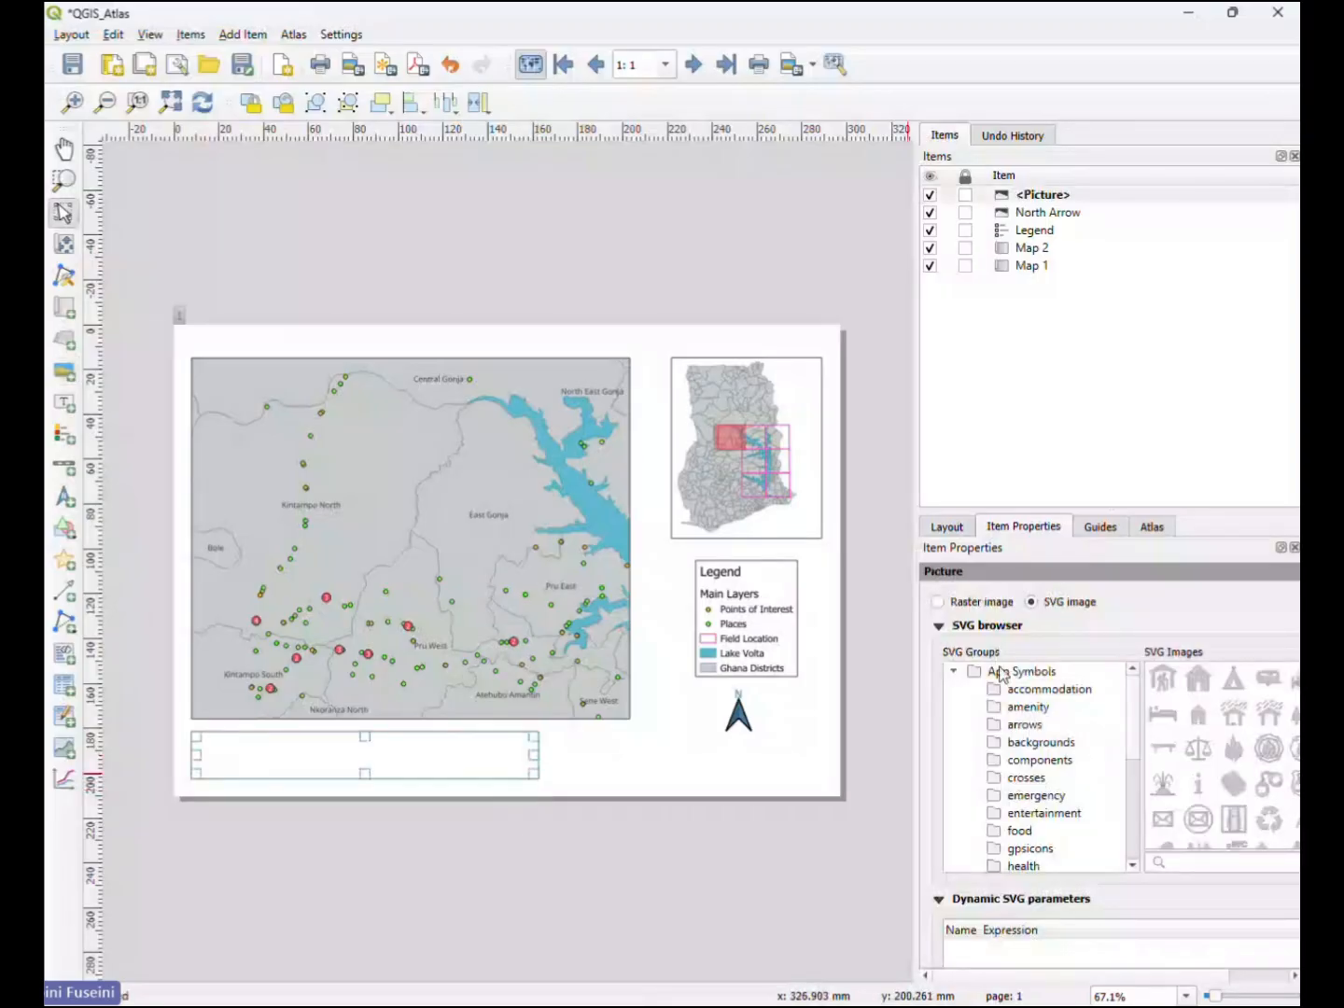
pyautogui.click(980, 605)
pyautogui.click(1290, 632)
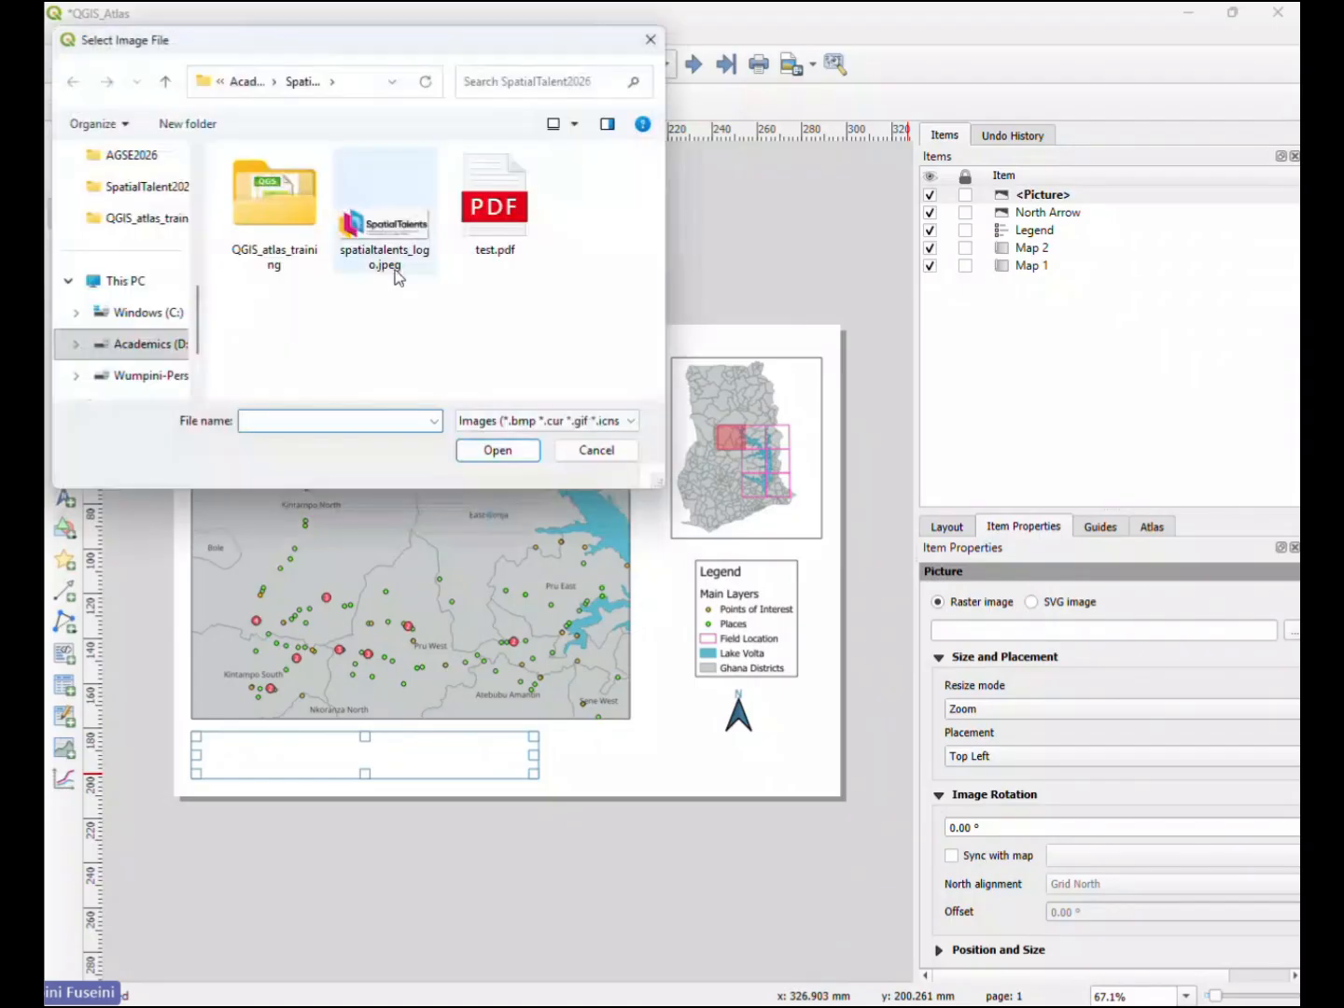
pyautogui.click(393, 269)
pyautogui.click(498, 451)
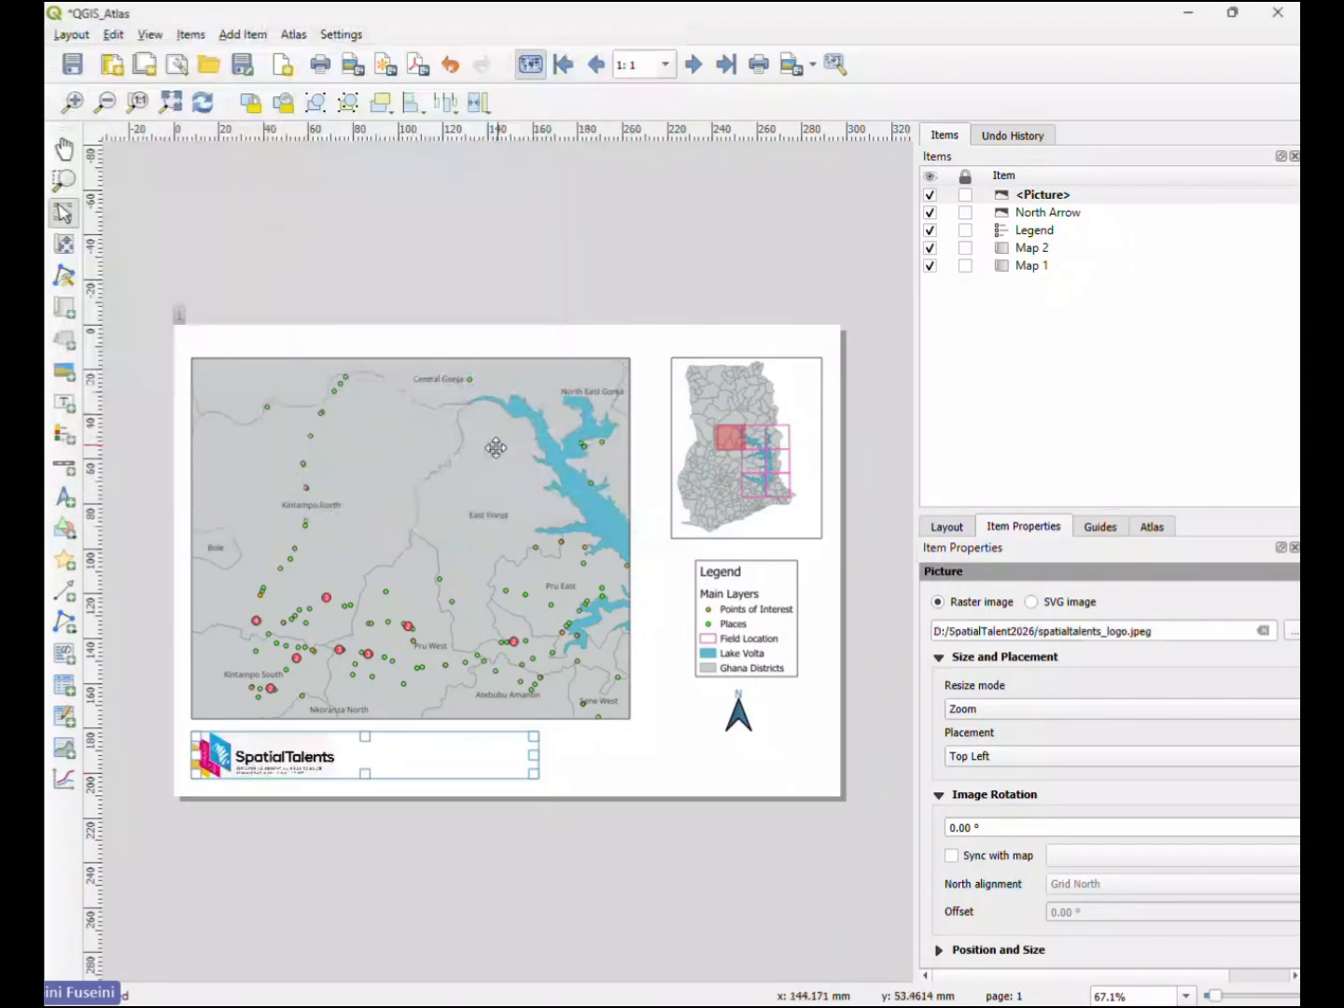
pyautogui.moveTo(540, 754); pyautogui.dragTo(349, 754)
pyautogui.click(482, 758)
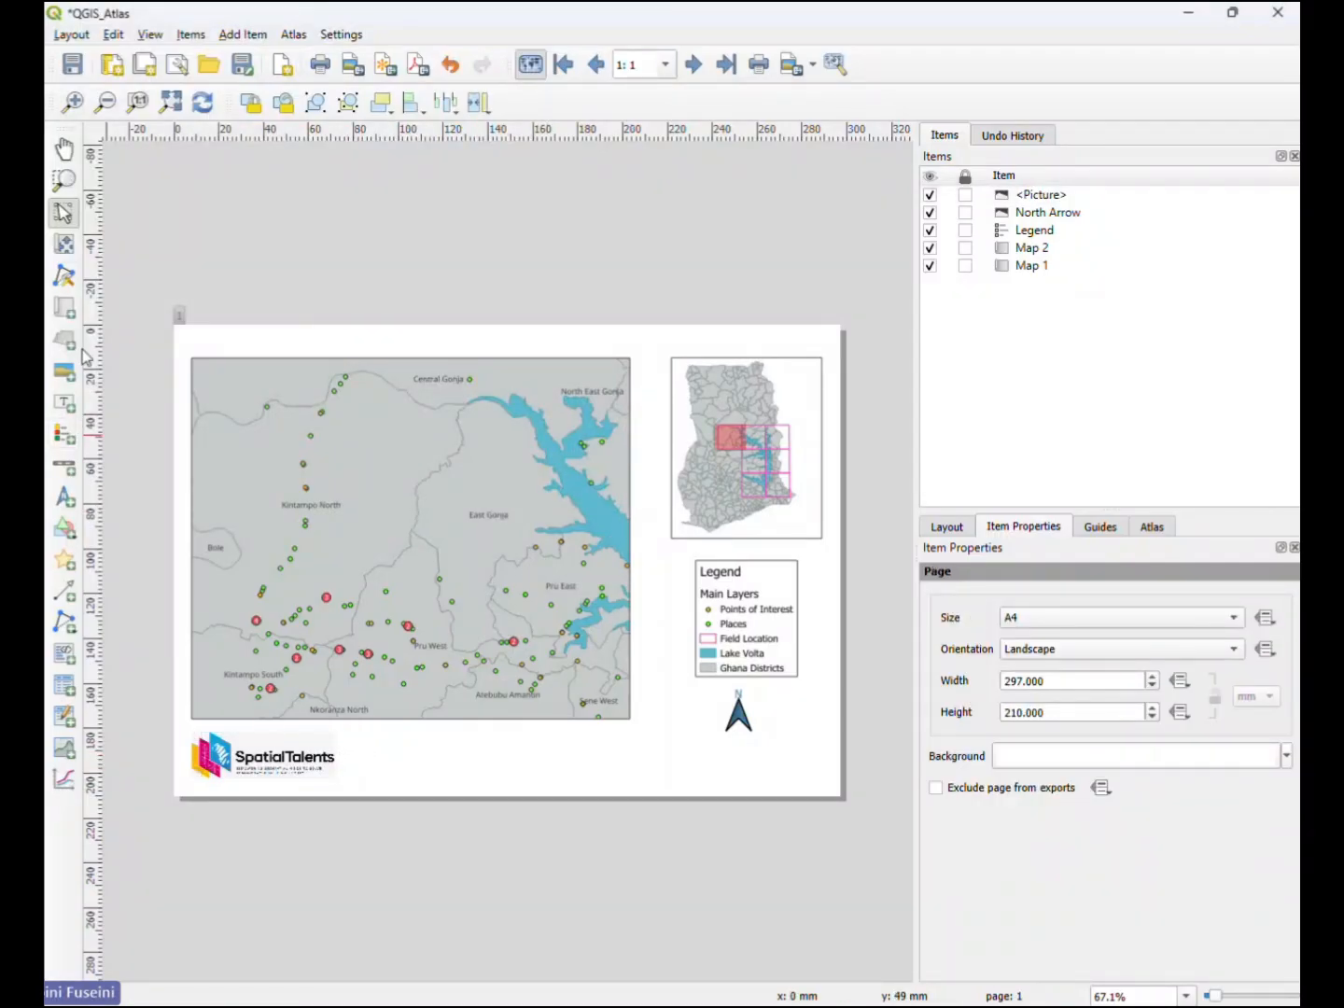
# - Add a label spanning the main map's width above it, with the text "Field Location:"
pyautogui.click(64, 403)
pyautogui.moveTo(191, 332); pyautogui.dragTo(629, 356)
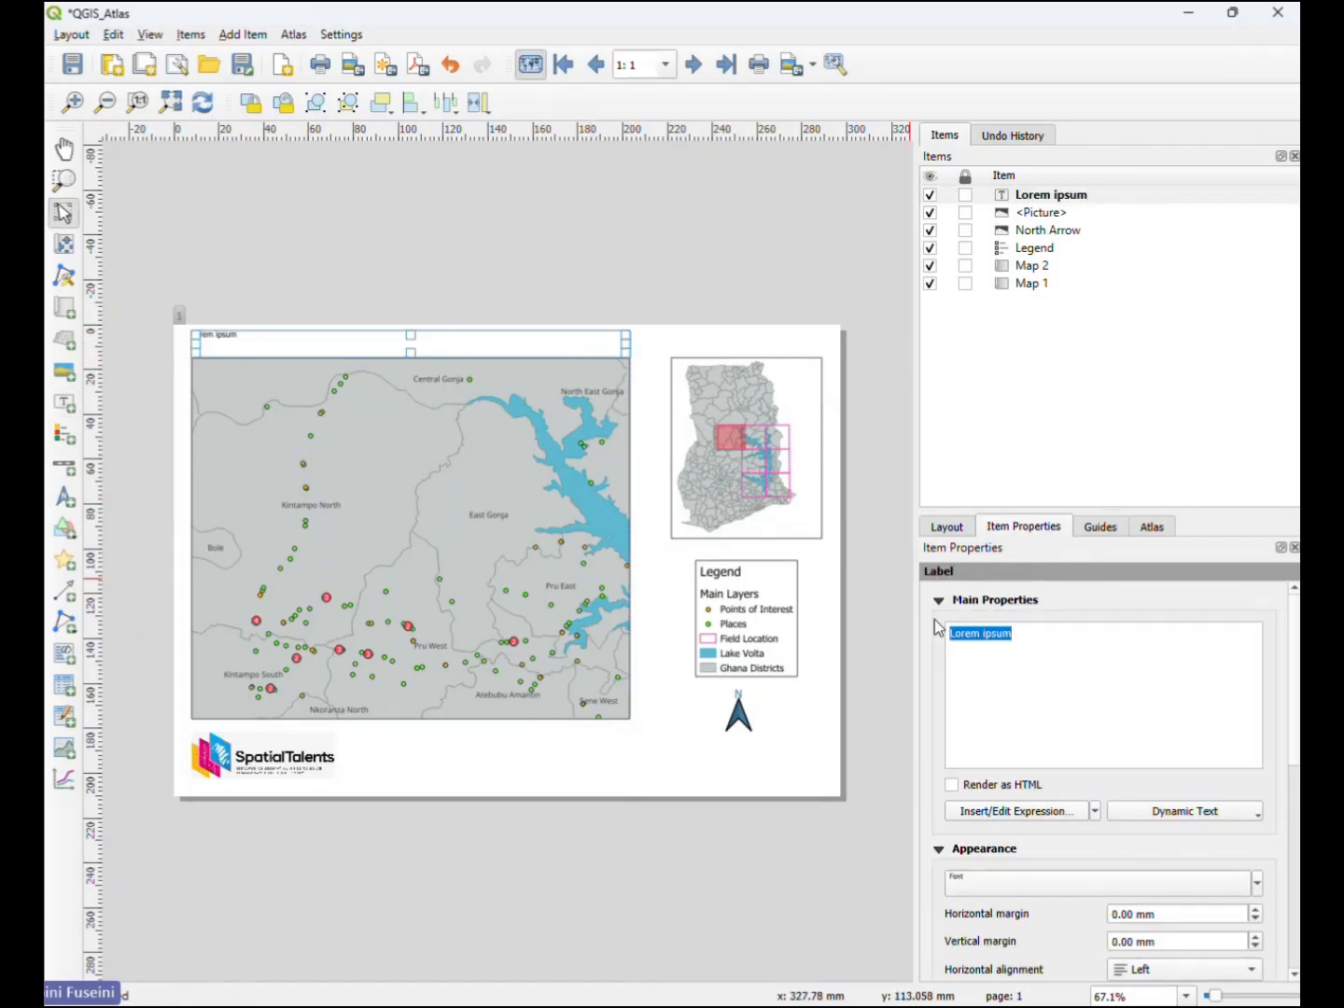
pyautogui.write('Fie')
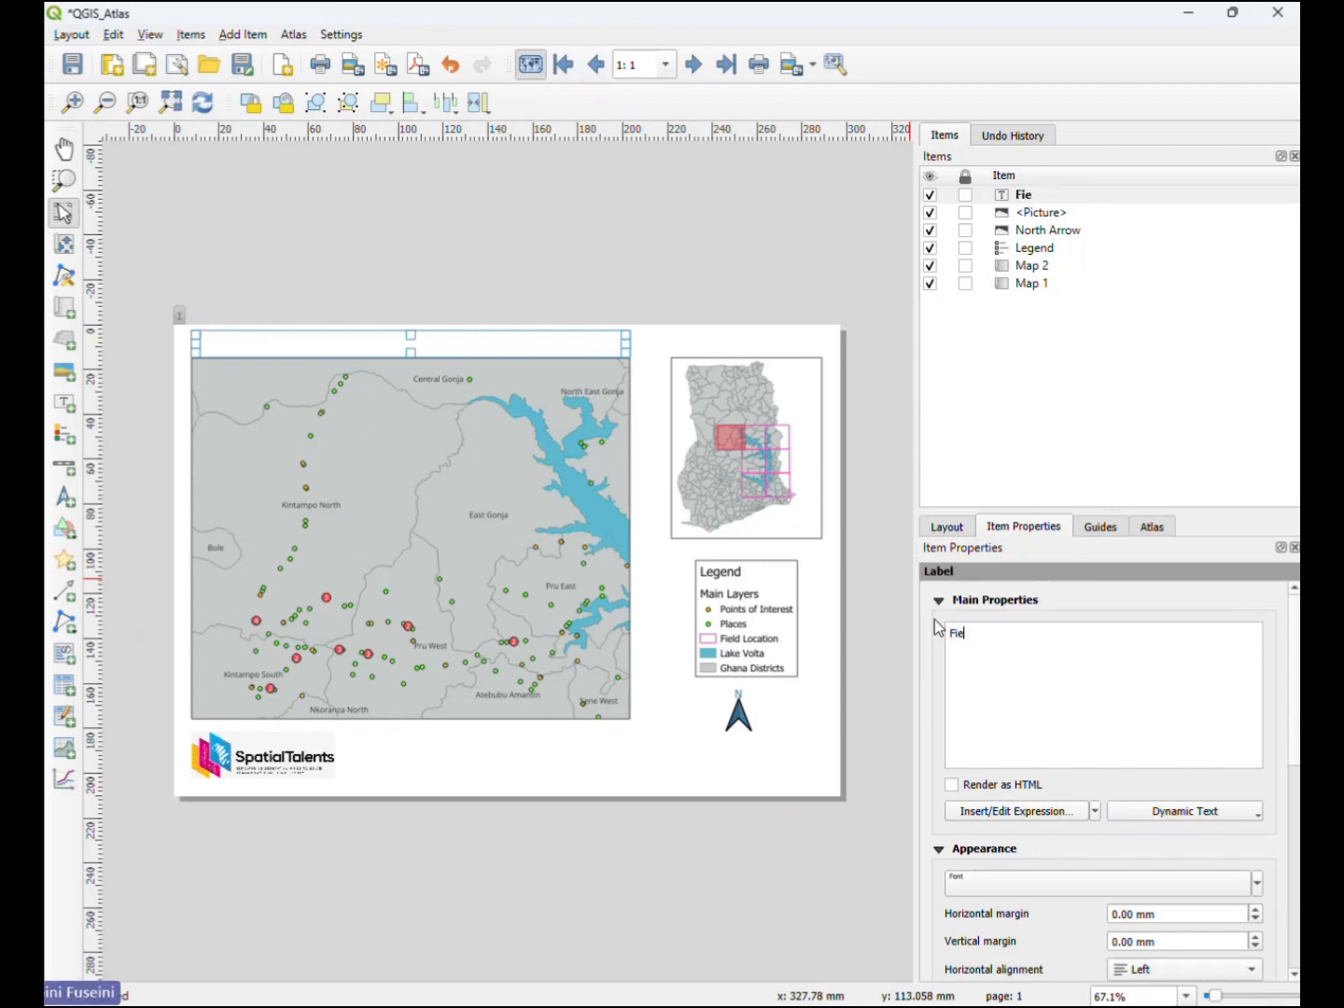
pyautogui.write('ld Location')
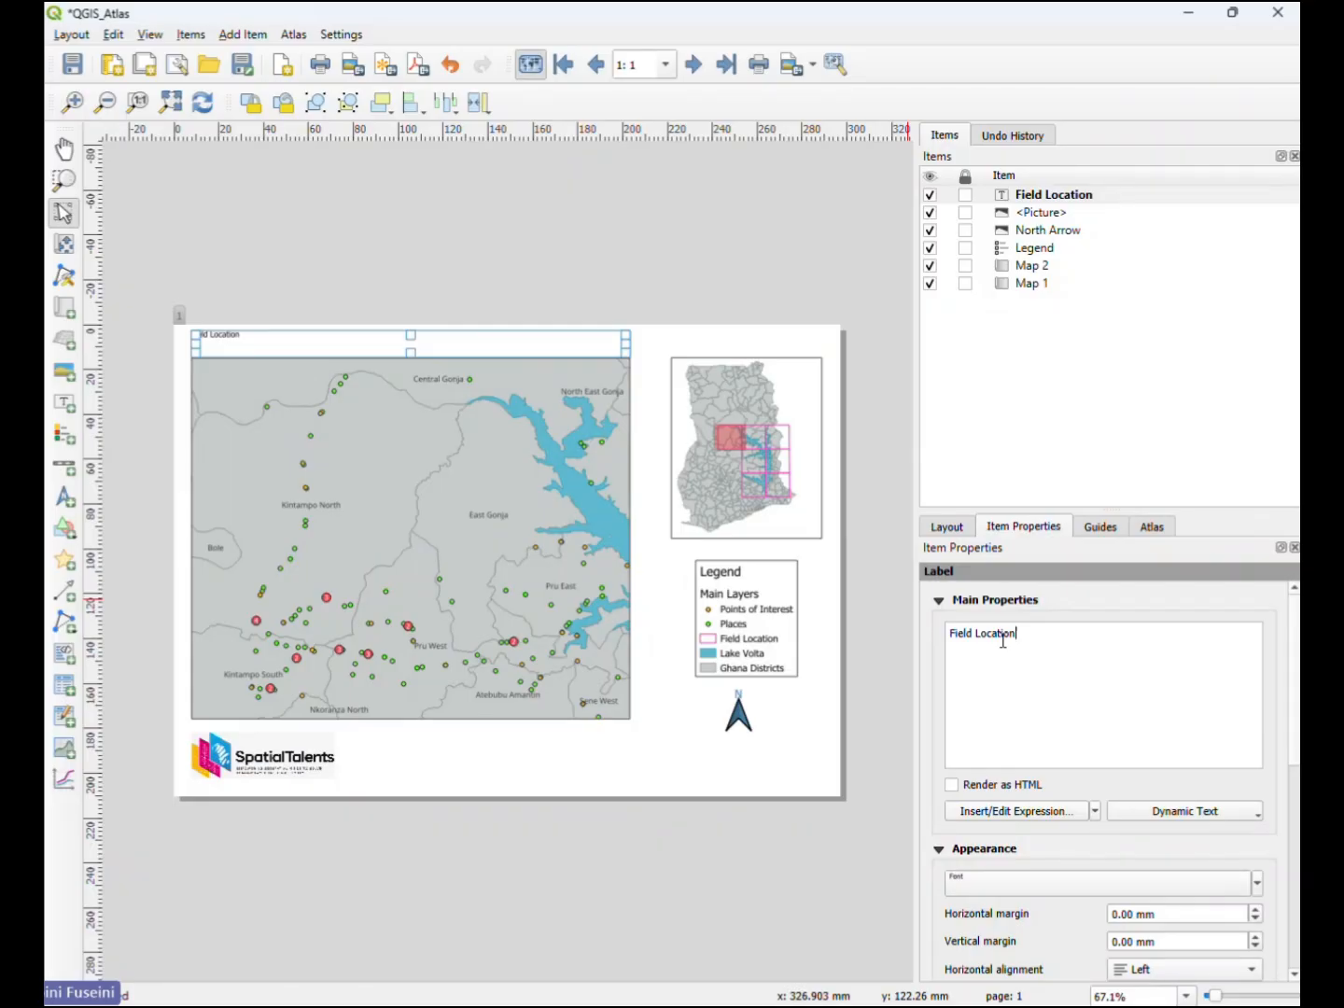
pyautogui.write(':')
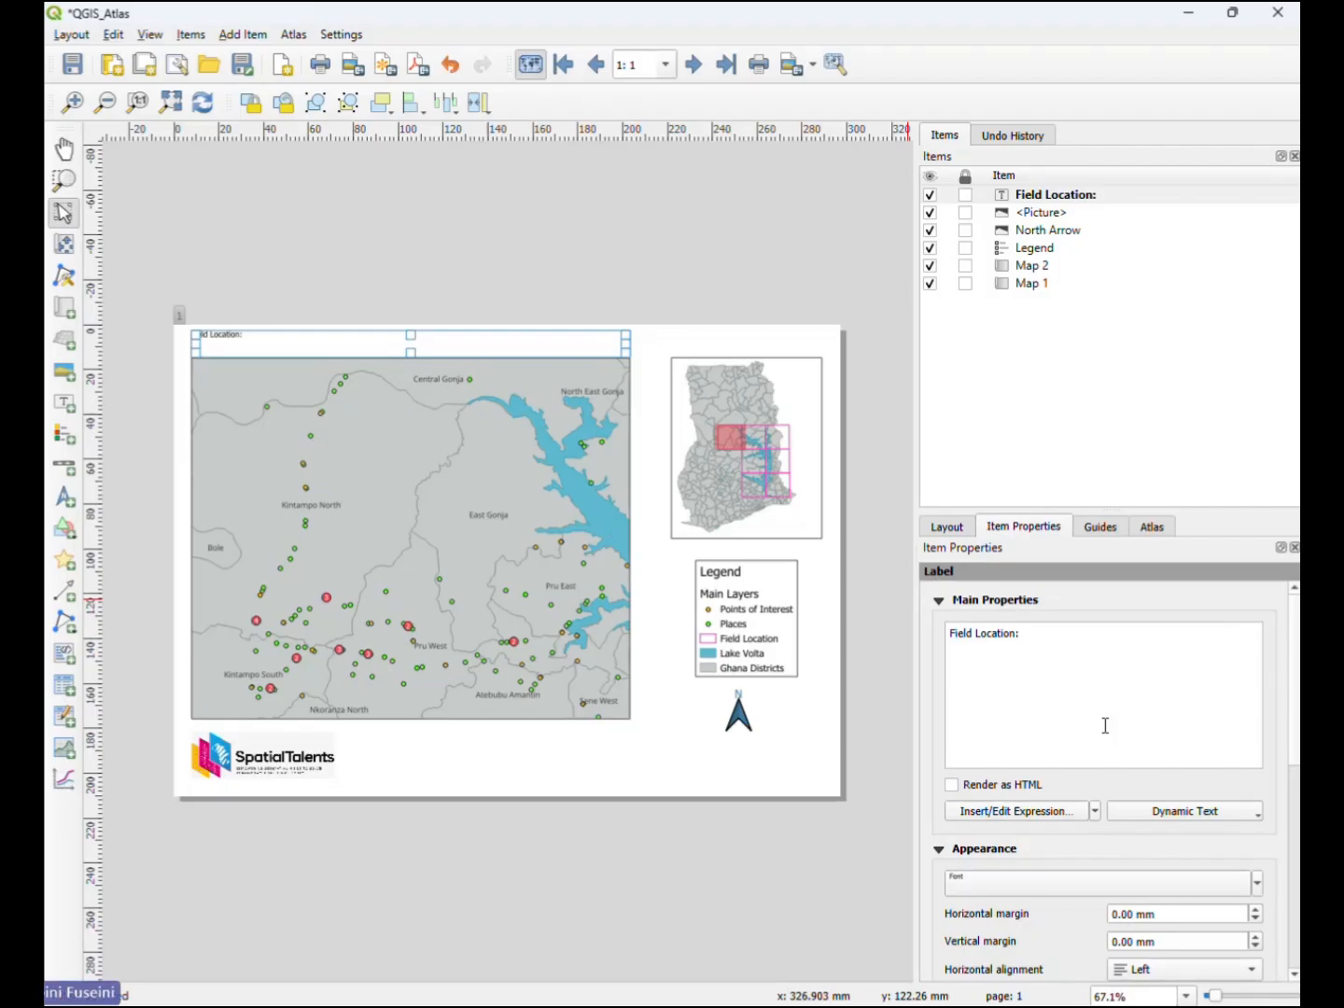
# - Change the title label's text to "Field Location ID:"
pyautogui.press('BackSpace')
pyautogui.write(':')
pyautogui.press('Left')
pyautogui.write('ID')
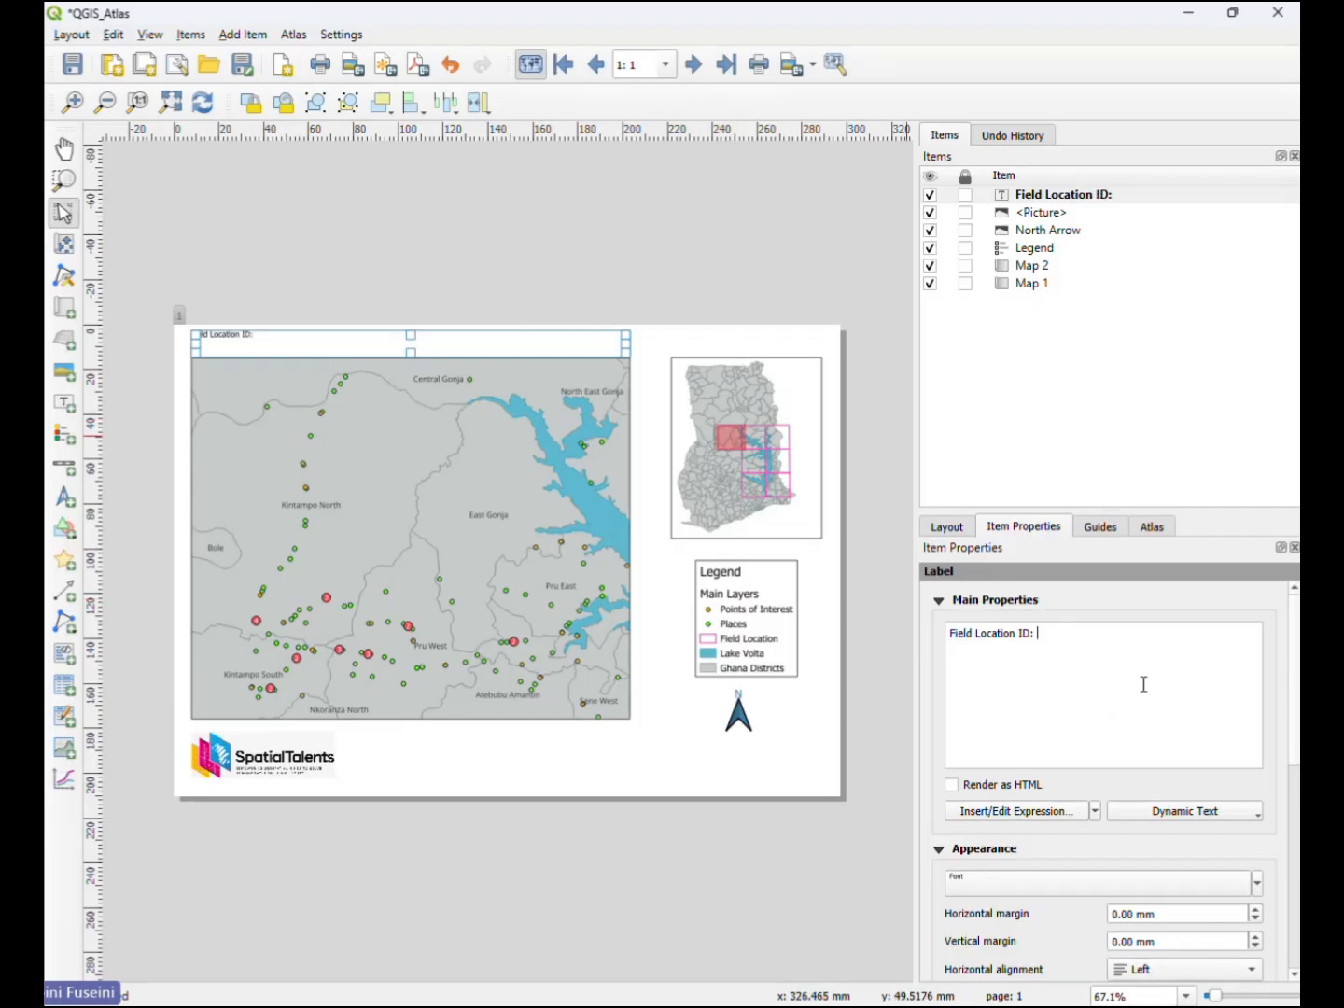
pyautogui.click(1020, 811)
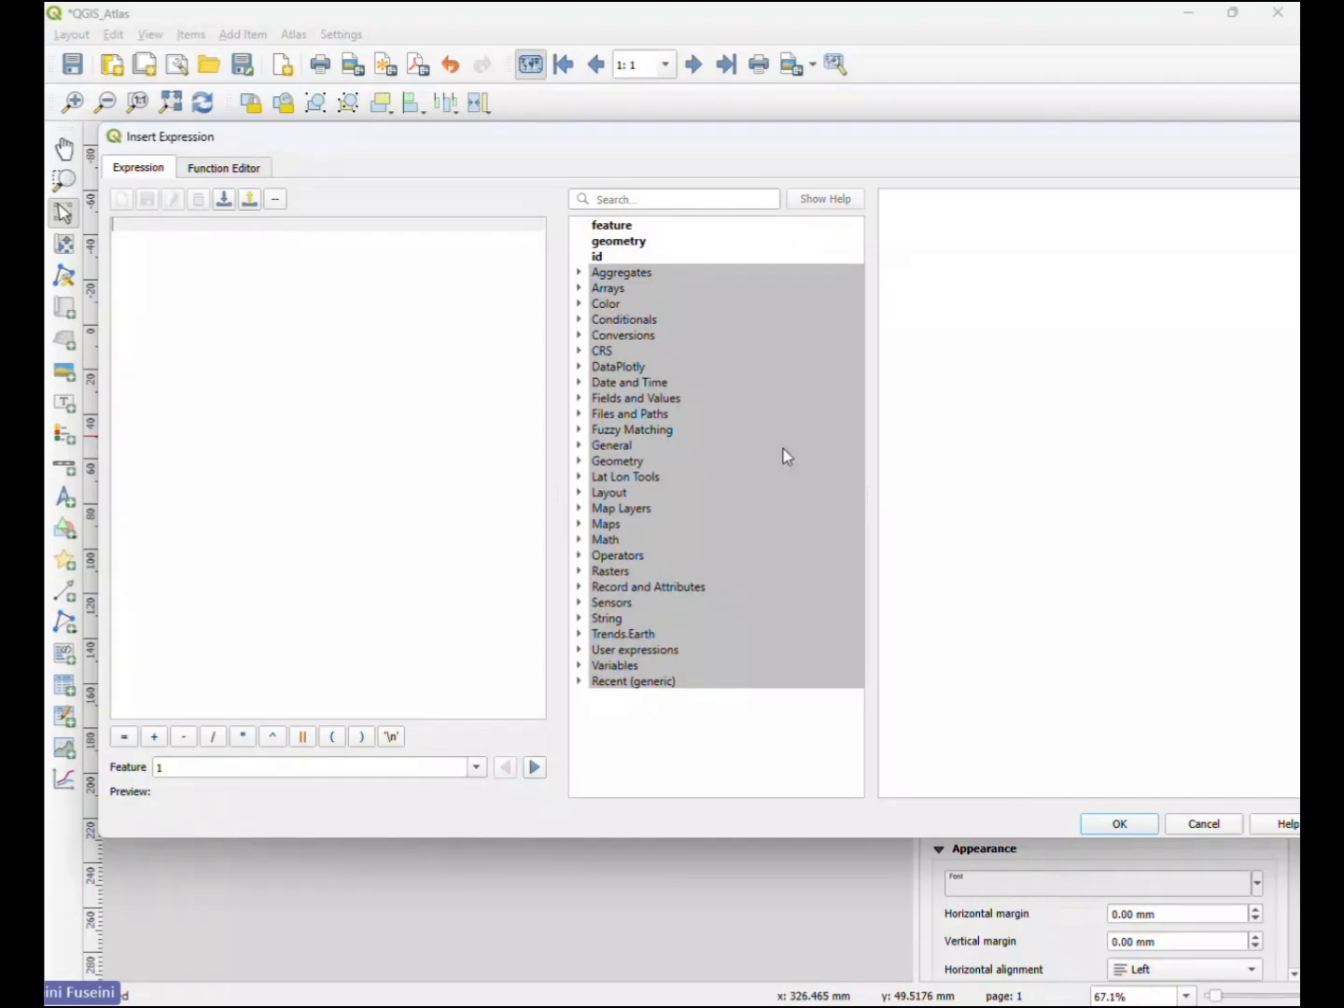
pyautogui.moveTo(1253, 140); pyautogui.dragTo(1118, 127)
pyautogui.click(1178, 108)
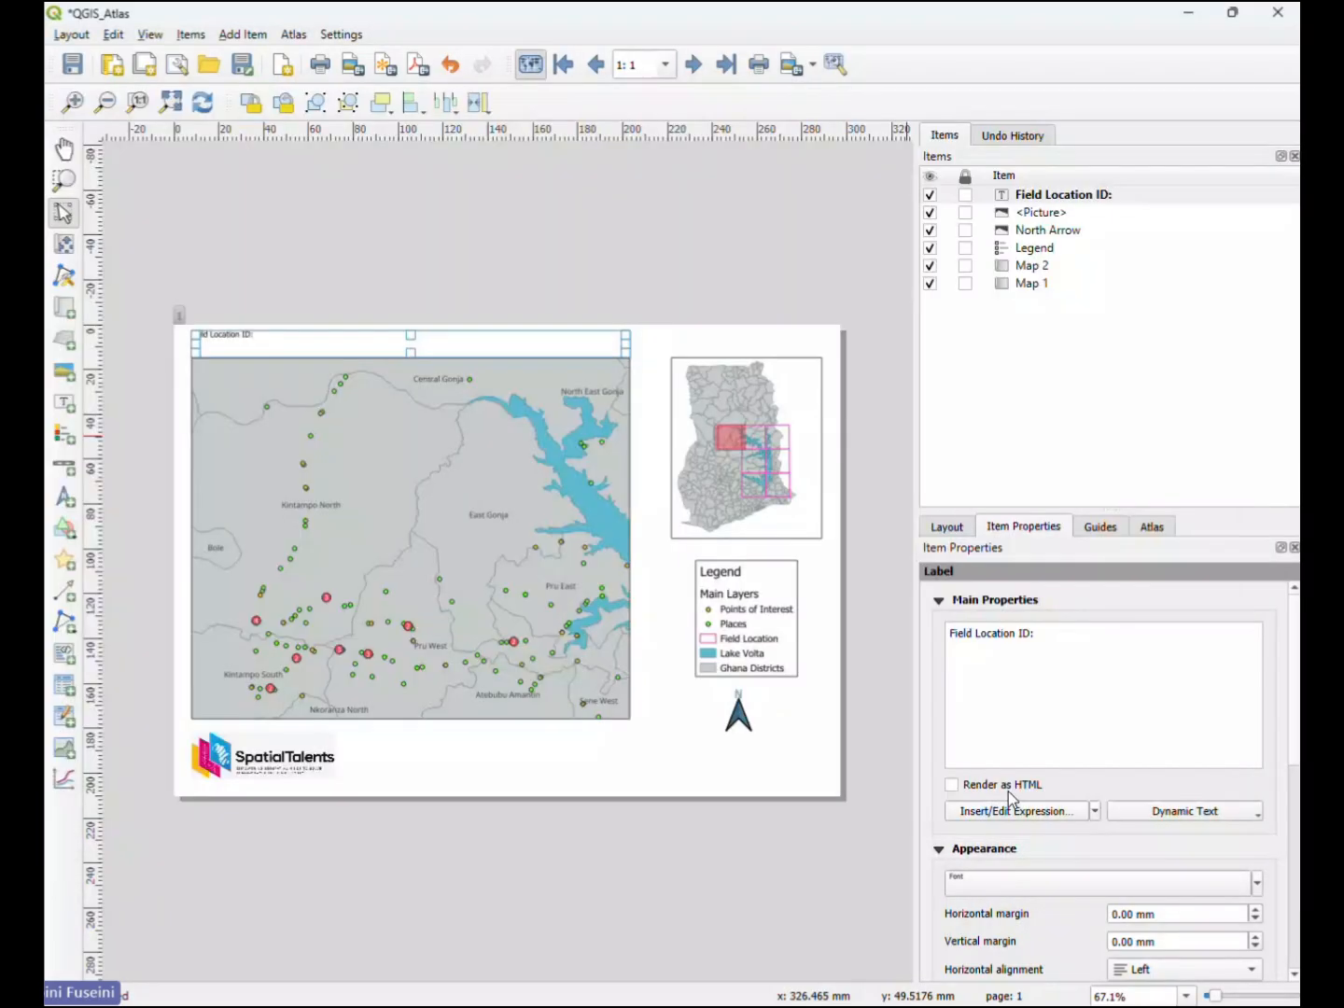
# - Insert the "GridNo" field as an expression after "Field Location ID:" in the label text
pyautogui.click(1017, 808)
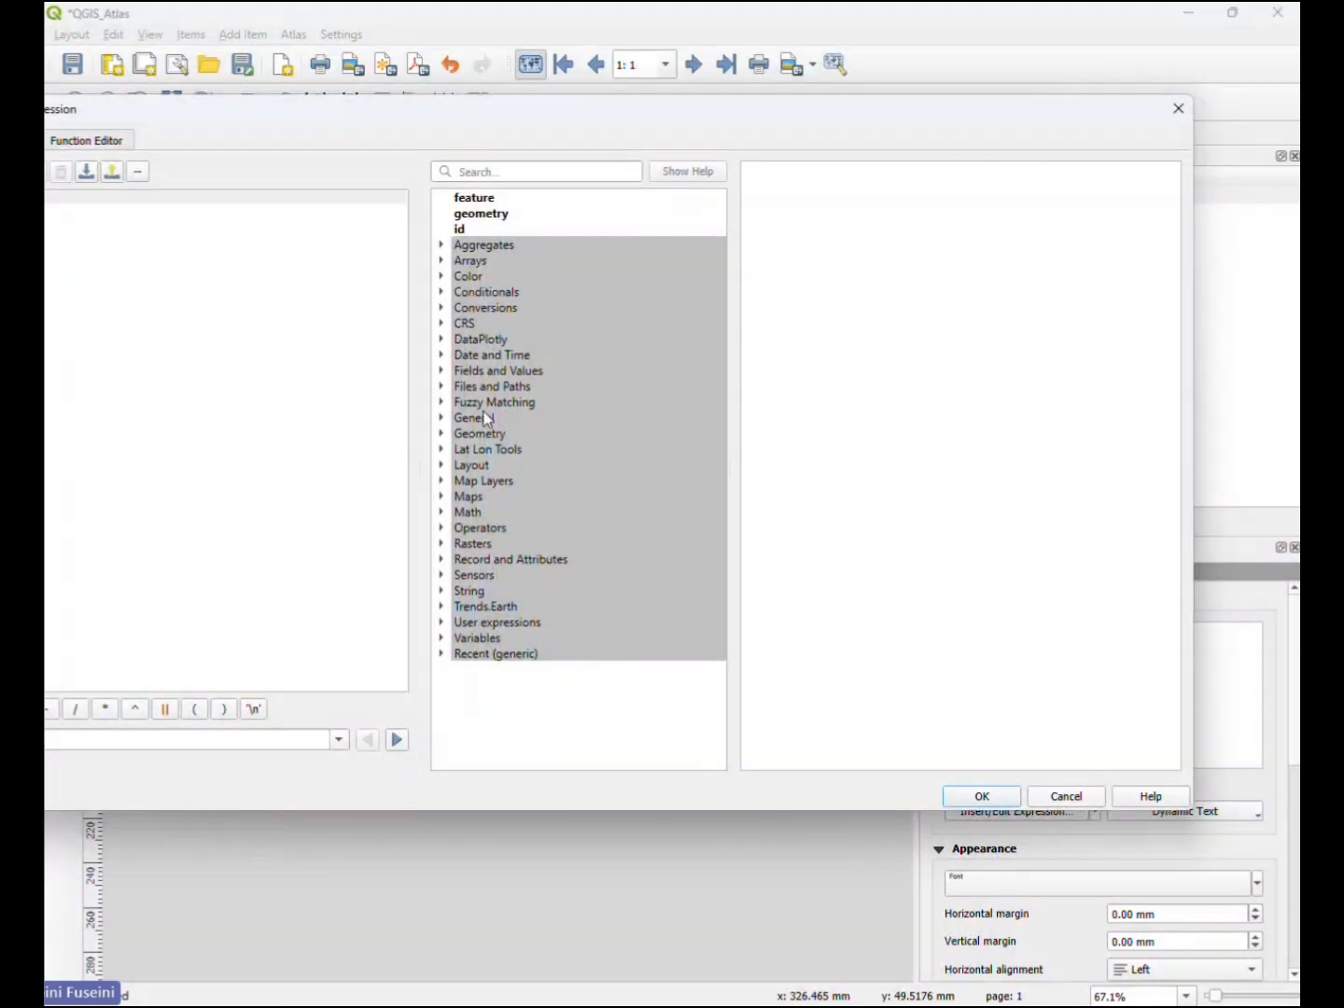
pyautogui.click(445, 371)
pyautogui.click(442, 371)
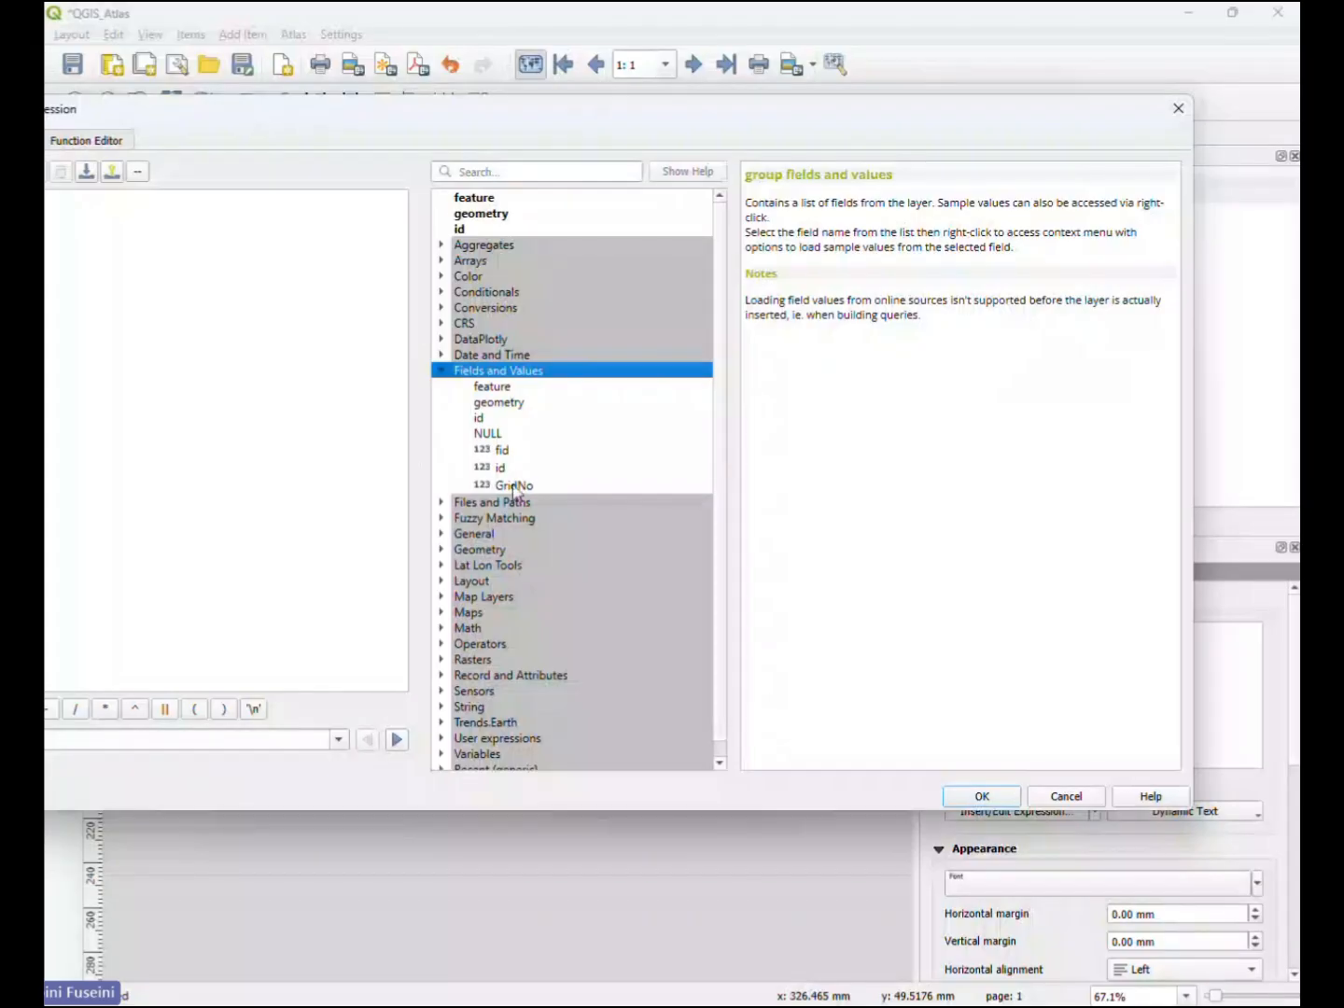
pyautogui.click(514, 488)
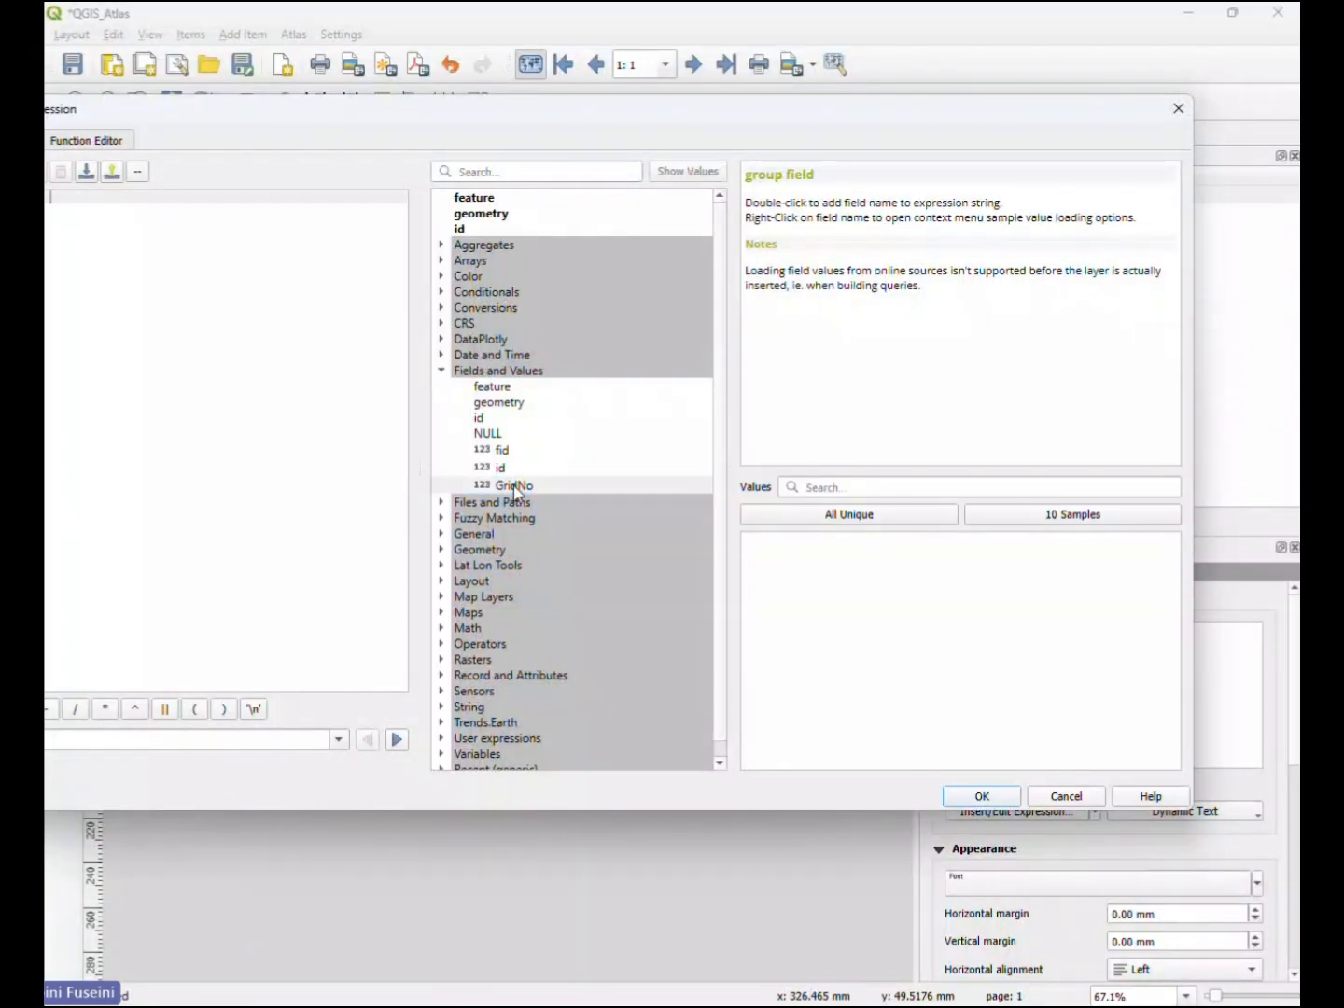
pyautogui.moveTo(414, 108); pyautogui.dragTo(548, 136)
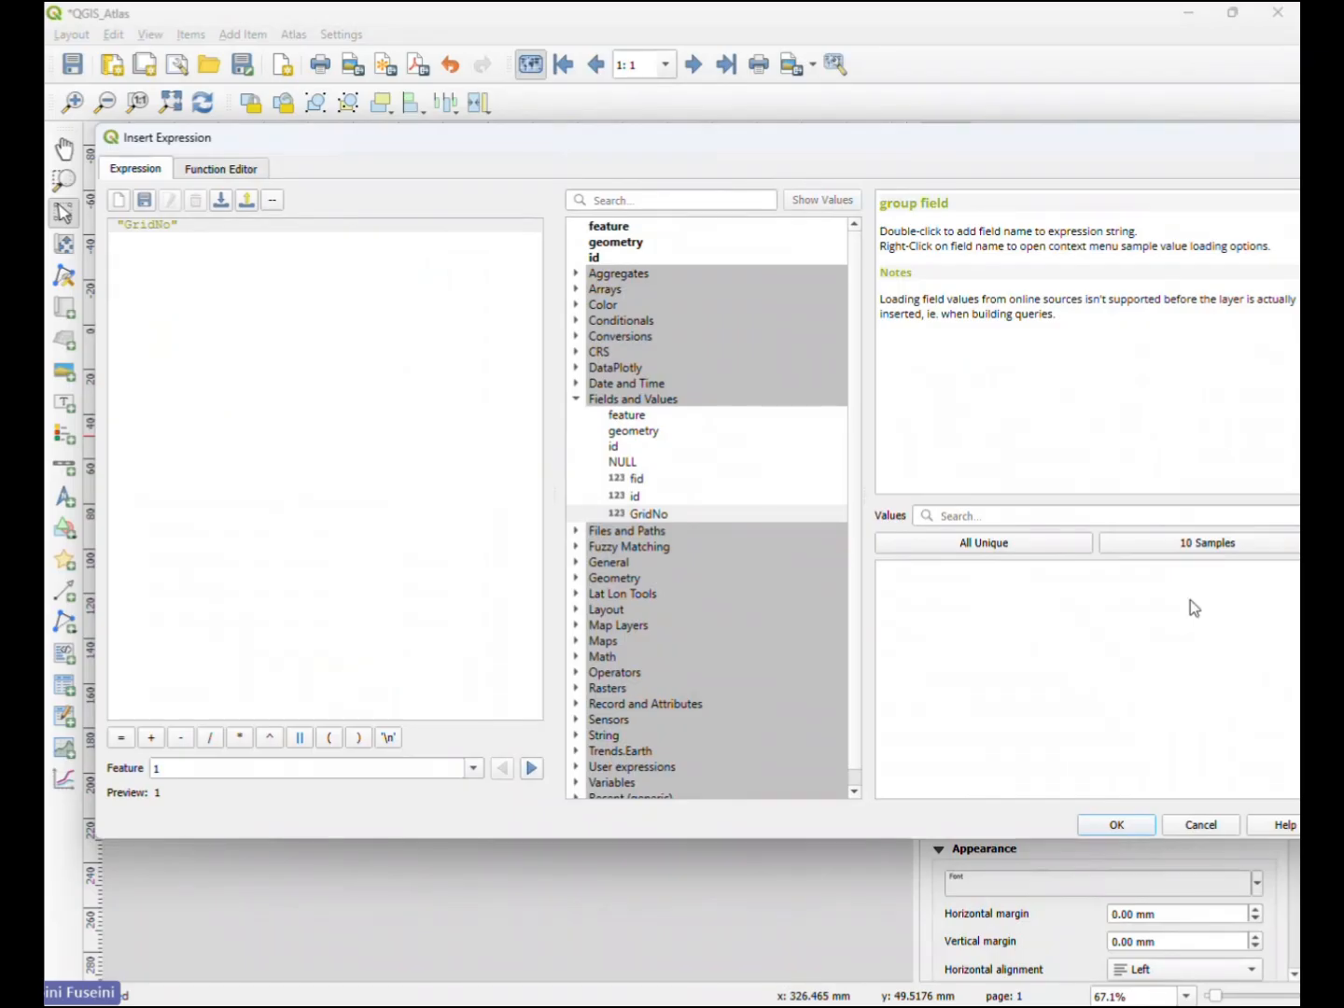
pyautogui.click(1133, 828)
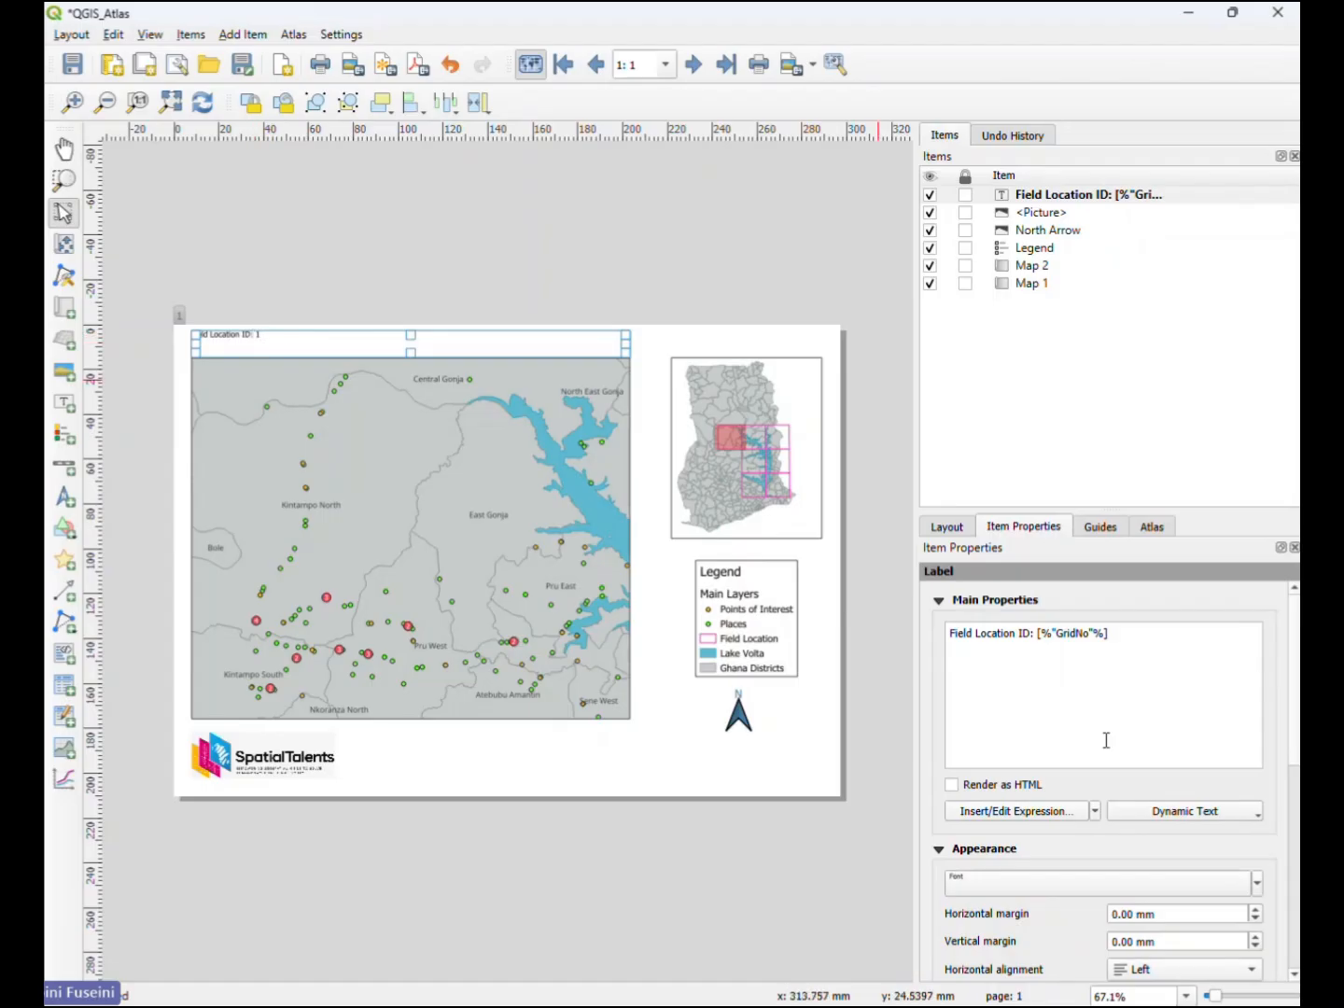
# - Open the font settings of the Field Location ID label
pyautogui.scroll(-1, 970, 840)
pyautogui.click(1006, 825)
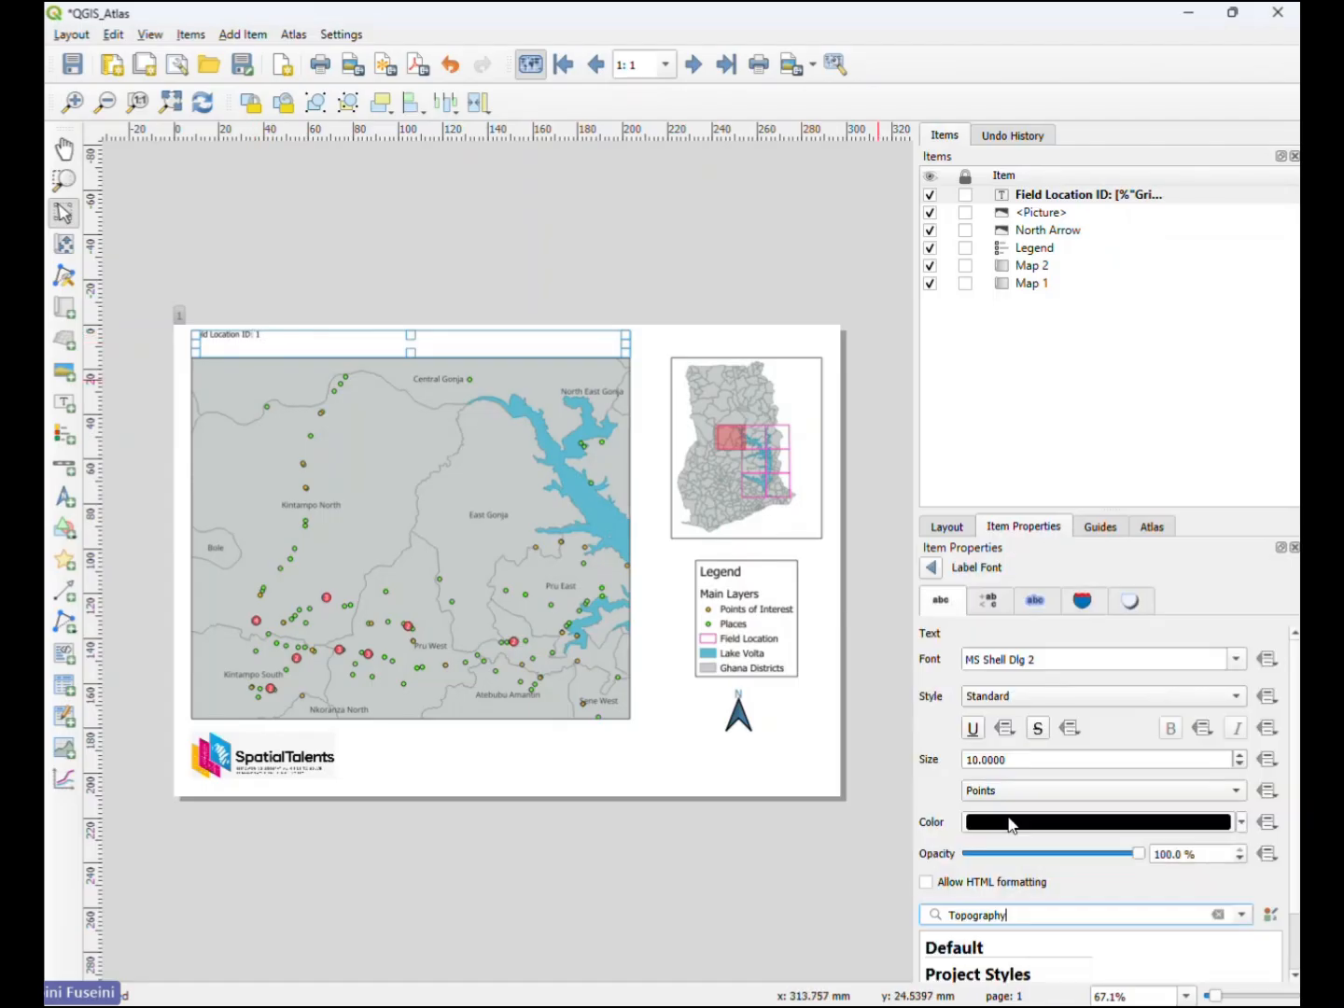
# - Try the Fett style and the MS Outlook font on the Field Location ID label
pyautogui.click(1241, 697)
pyautogui.click(1120, 717)
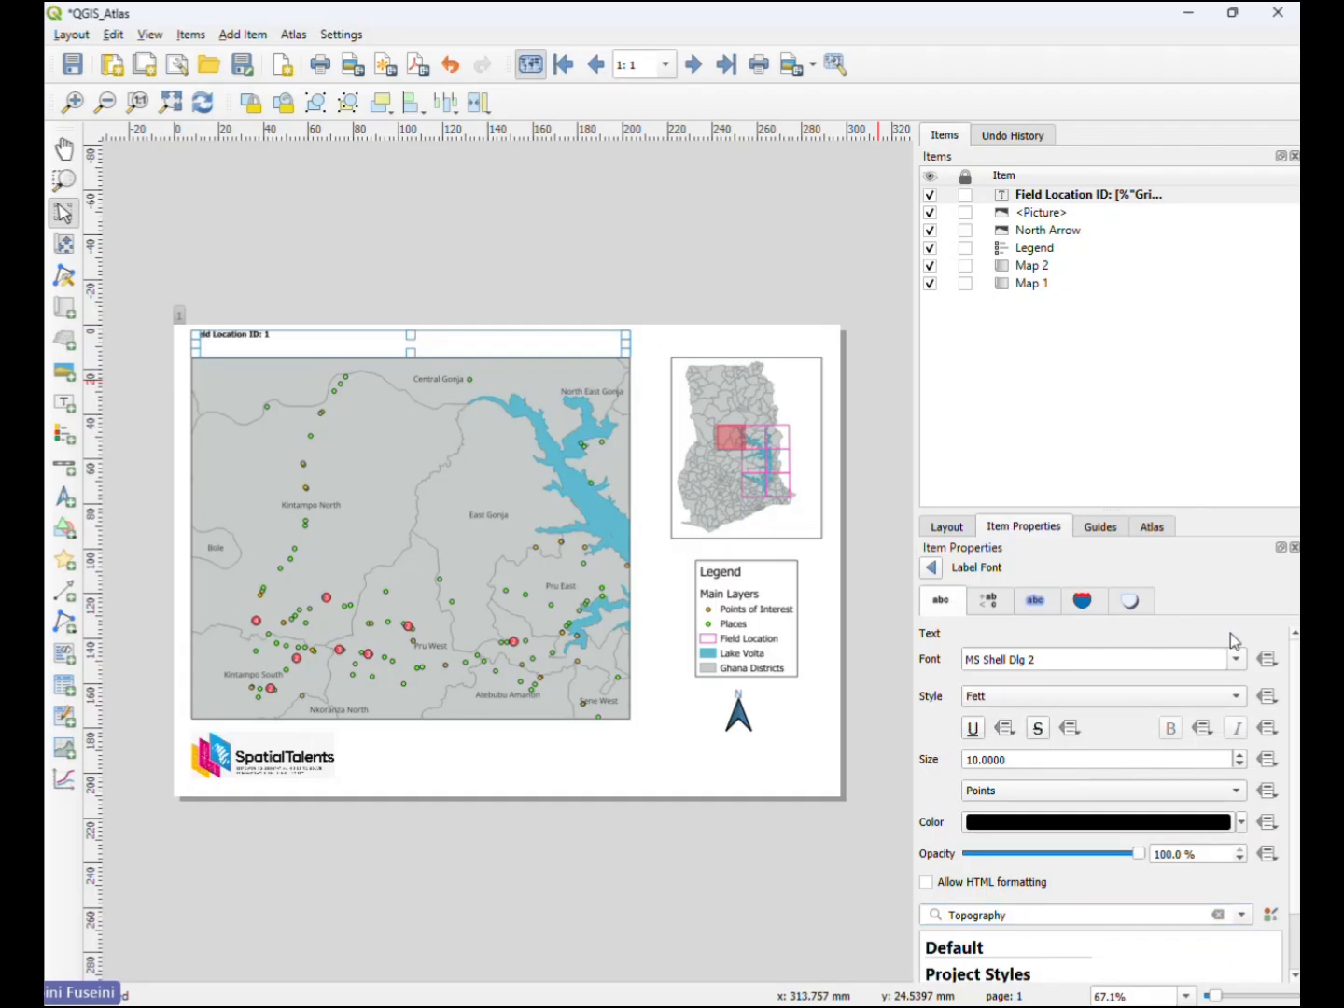
pyautogui.click(1239, 661)
pyautogui.click(1239, 660)
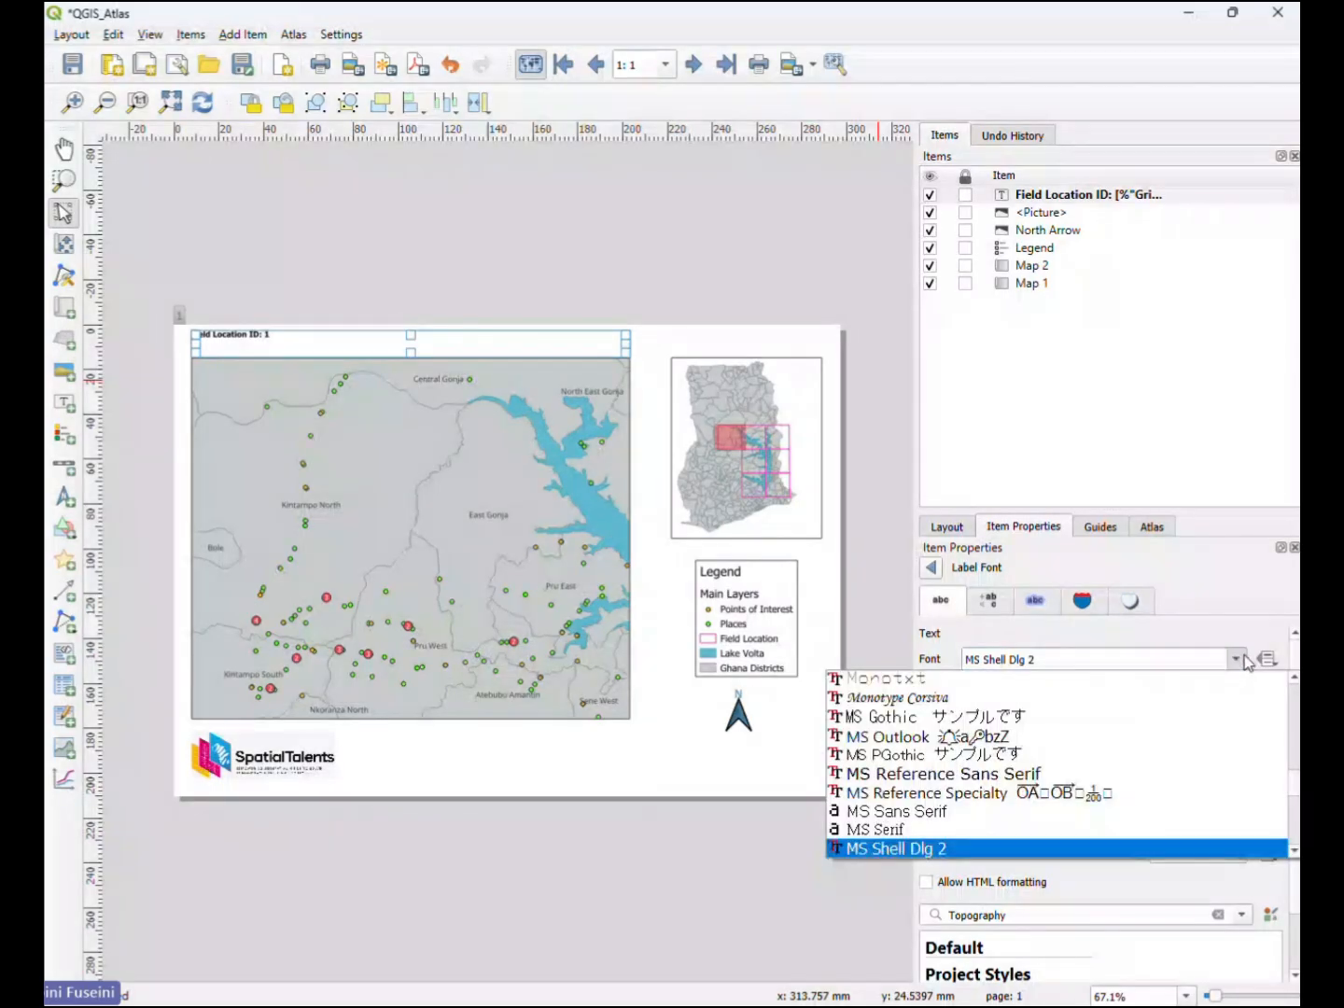
pyautogui.click(915, 740)
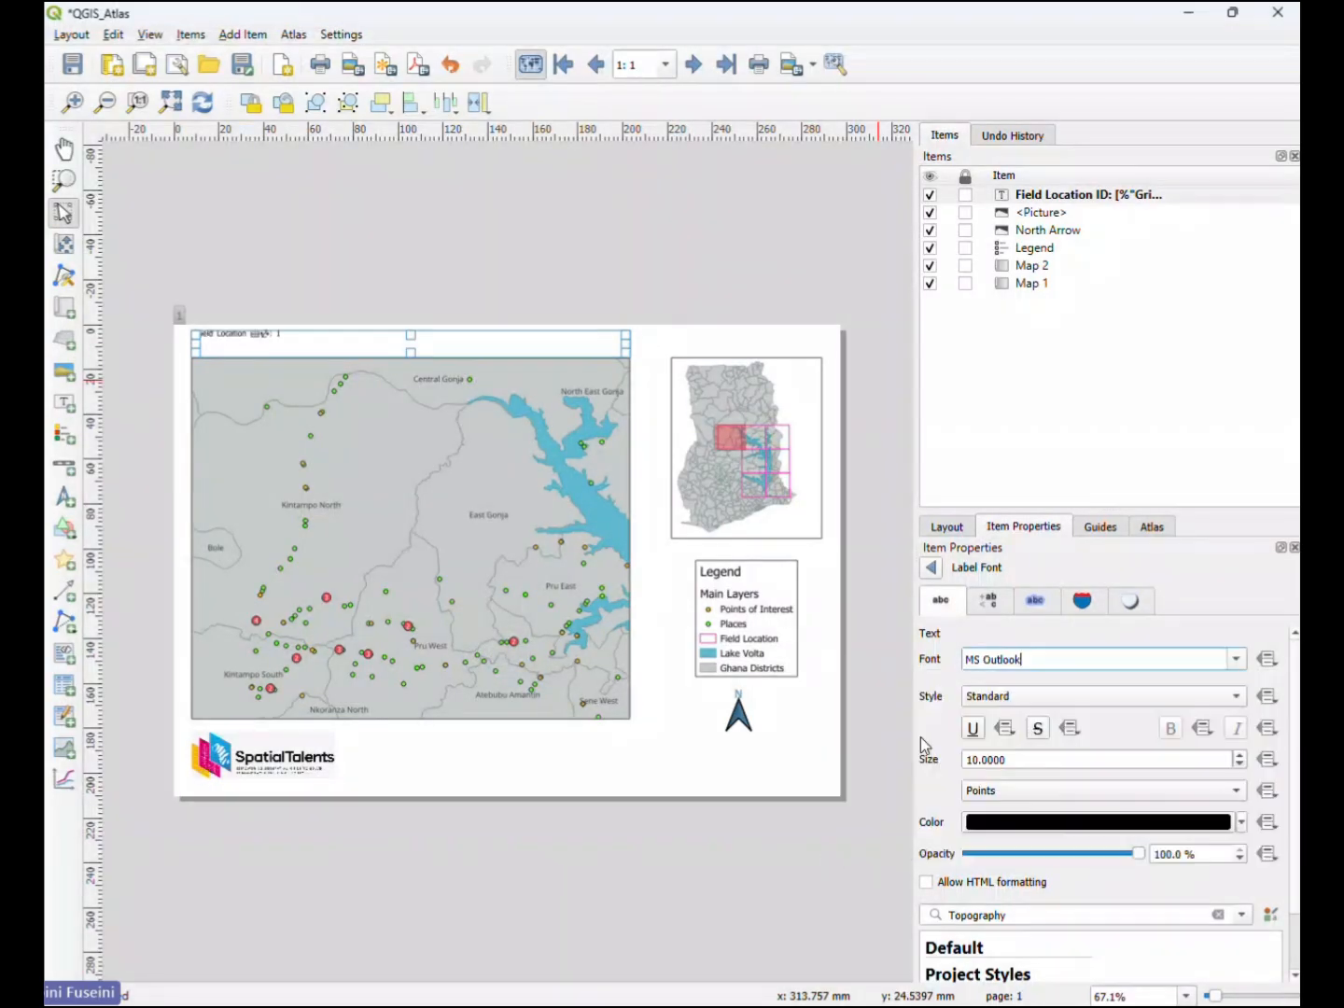
pyautogui.click(1235, 701)
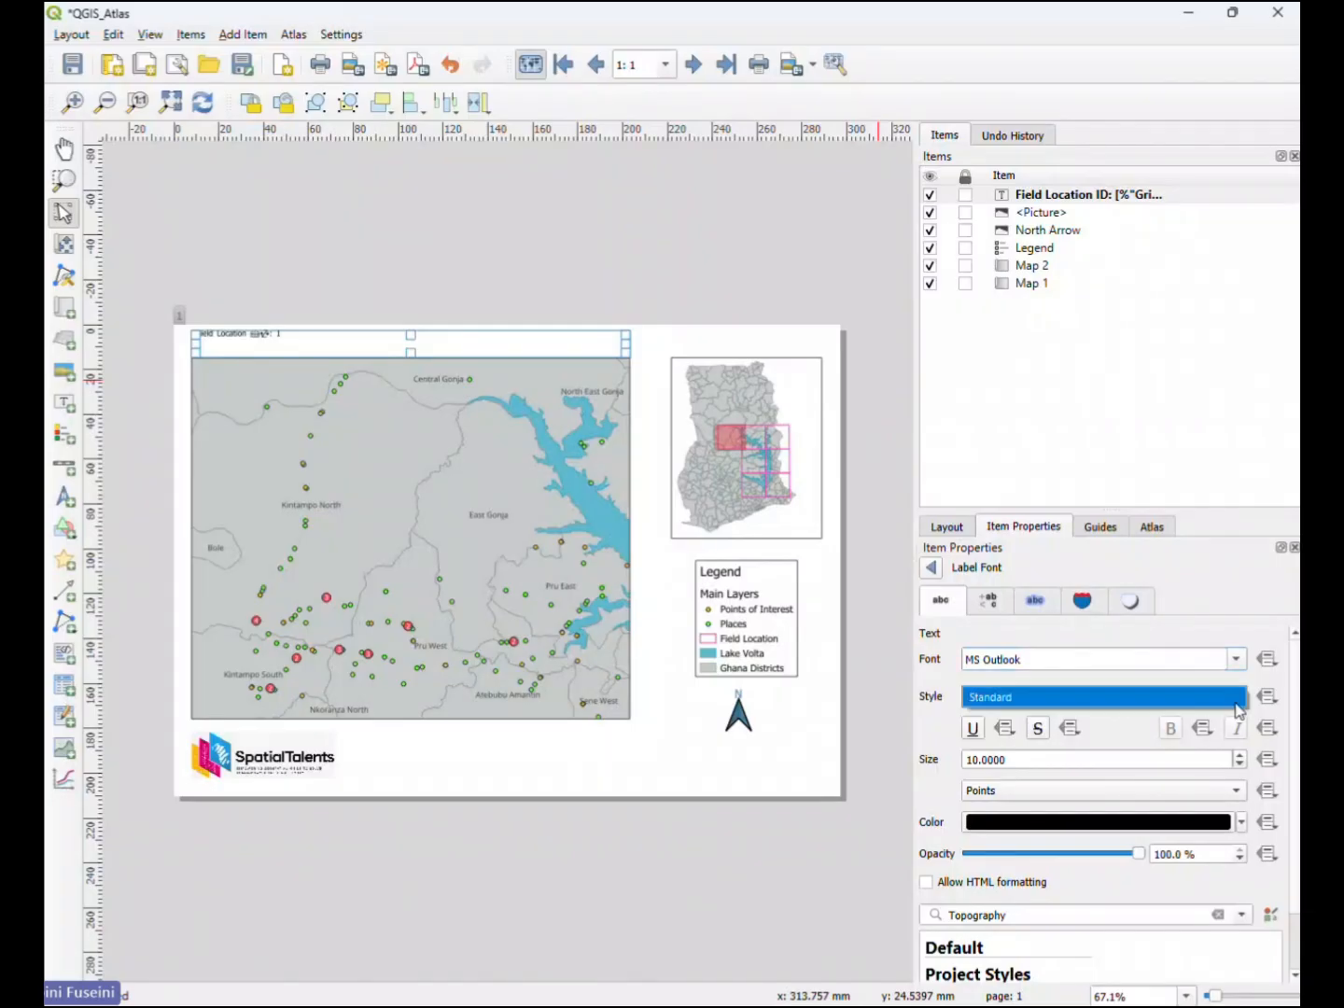
# - Try the MS Sans Serif and Neue Haas Grotesk Text Pro Blac fonts, ending with MS Shell Dlg 2 for the label
pyautogui.click(1239, 660)
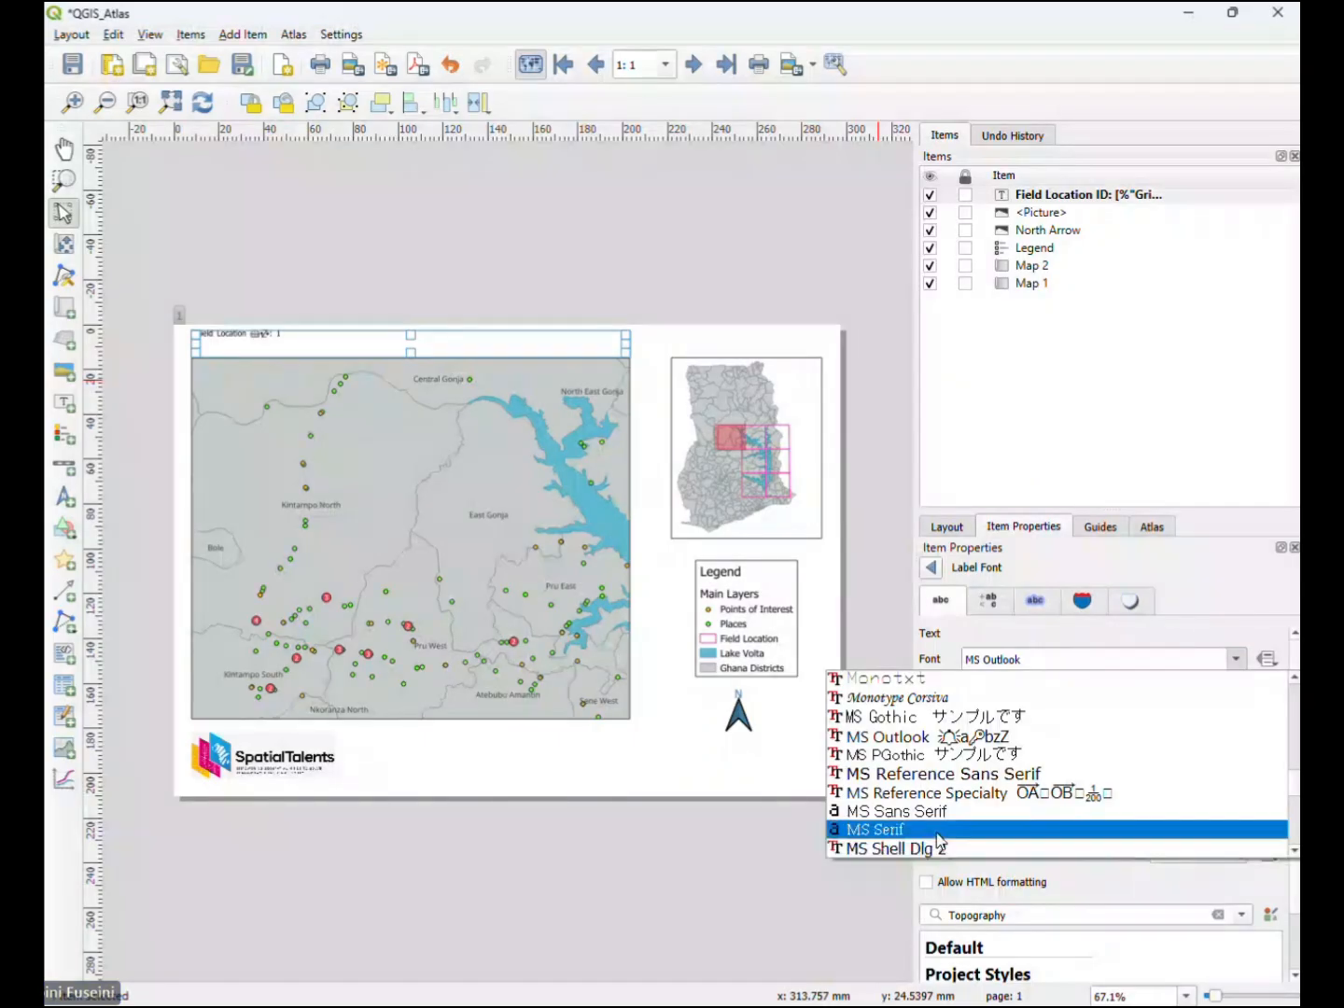
pyautogui.scroll(-1, 939, 831)
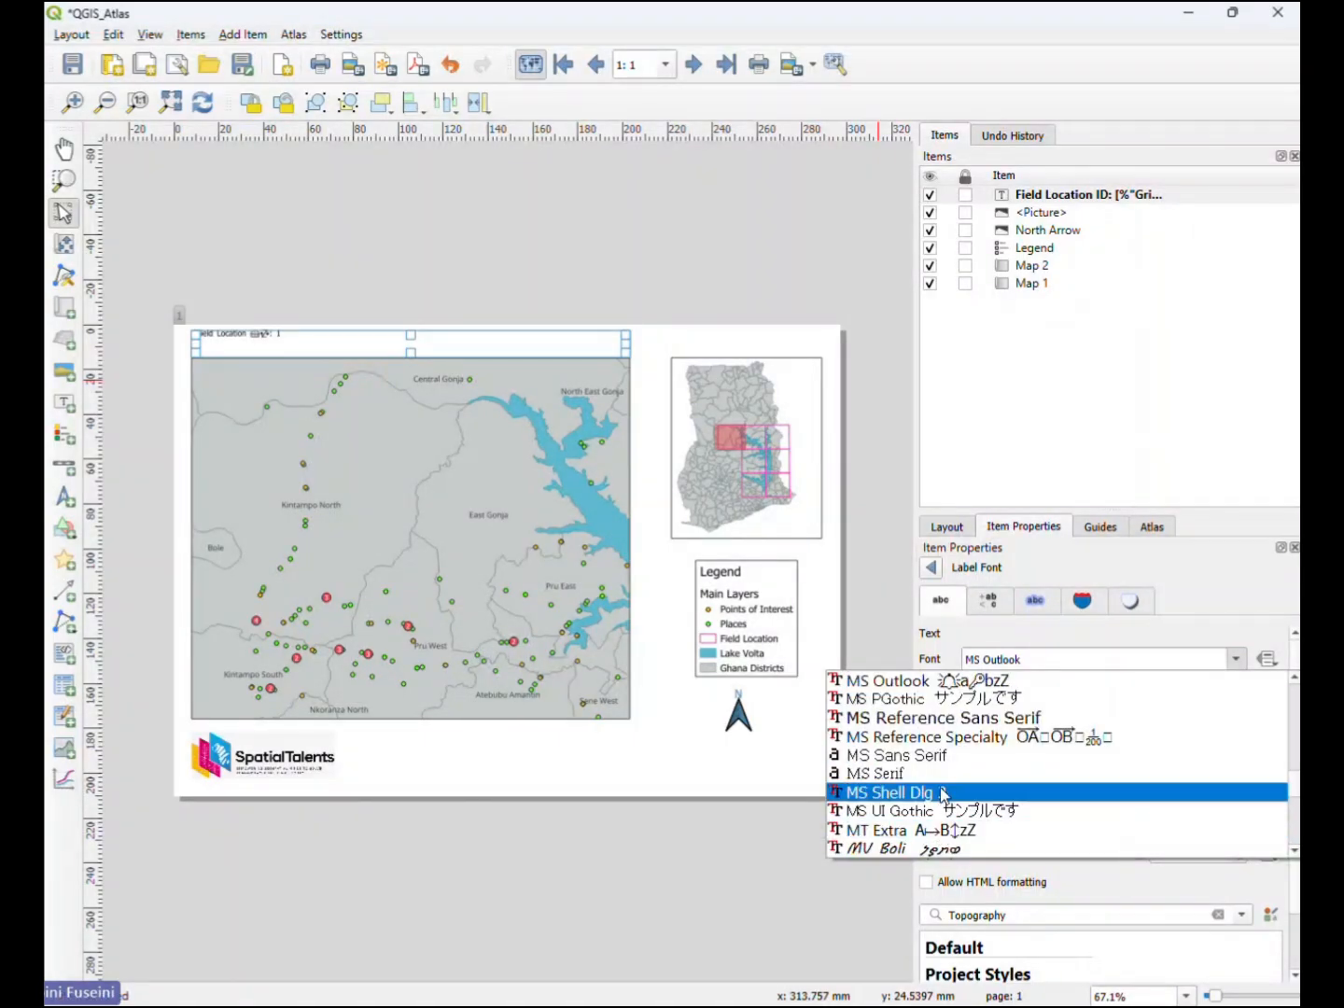
pyautogui.click(946, 757)
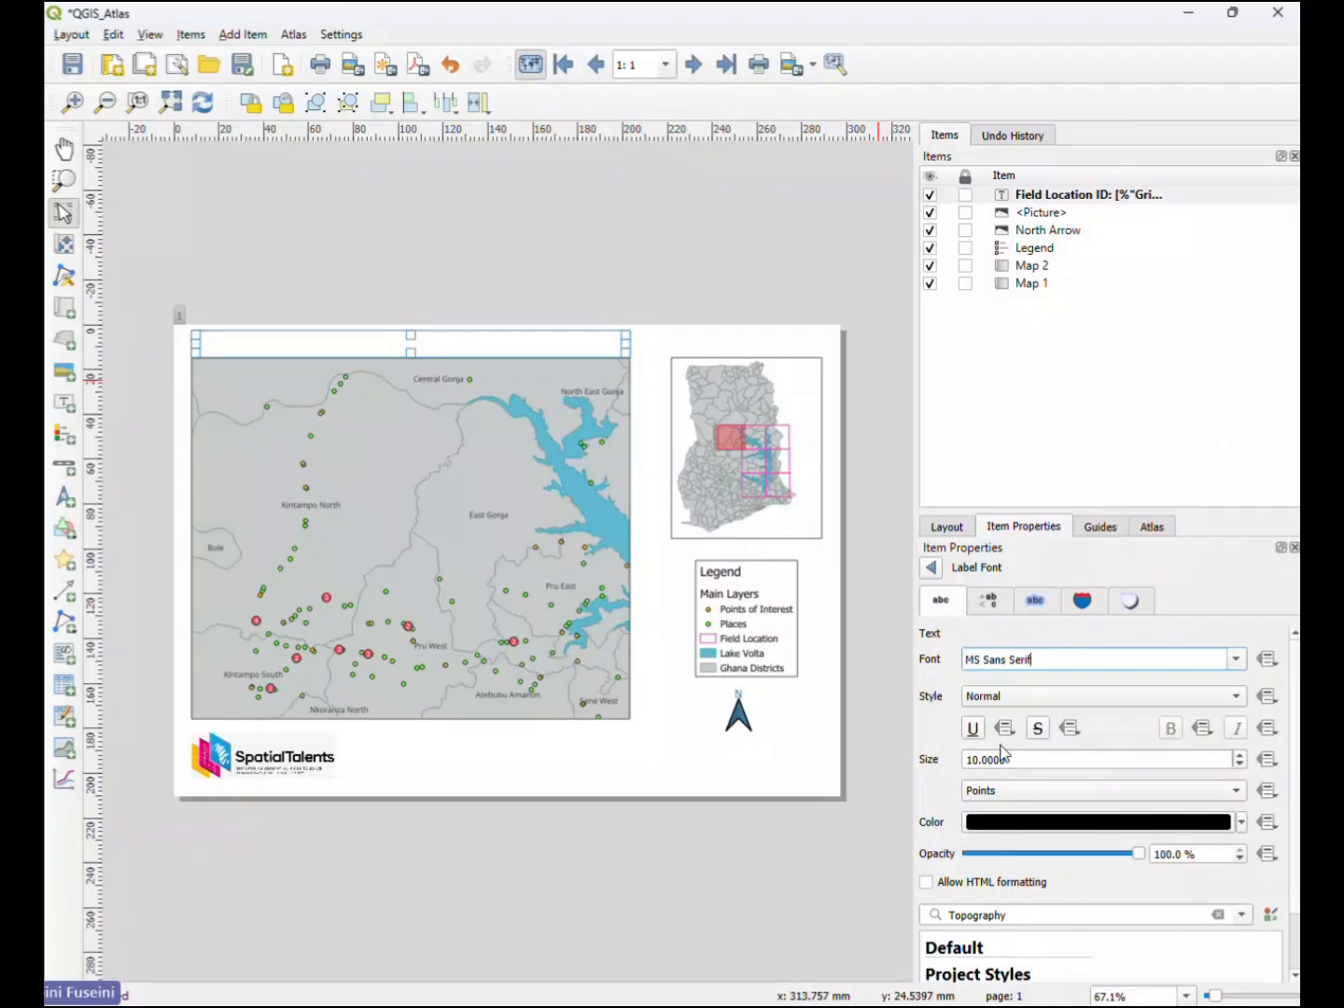
pyautogui.click(1236, 659)
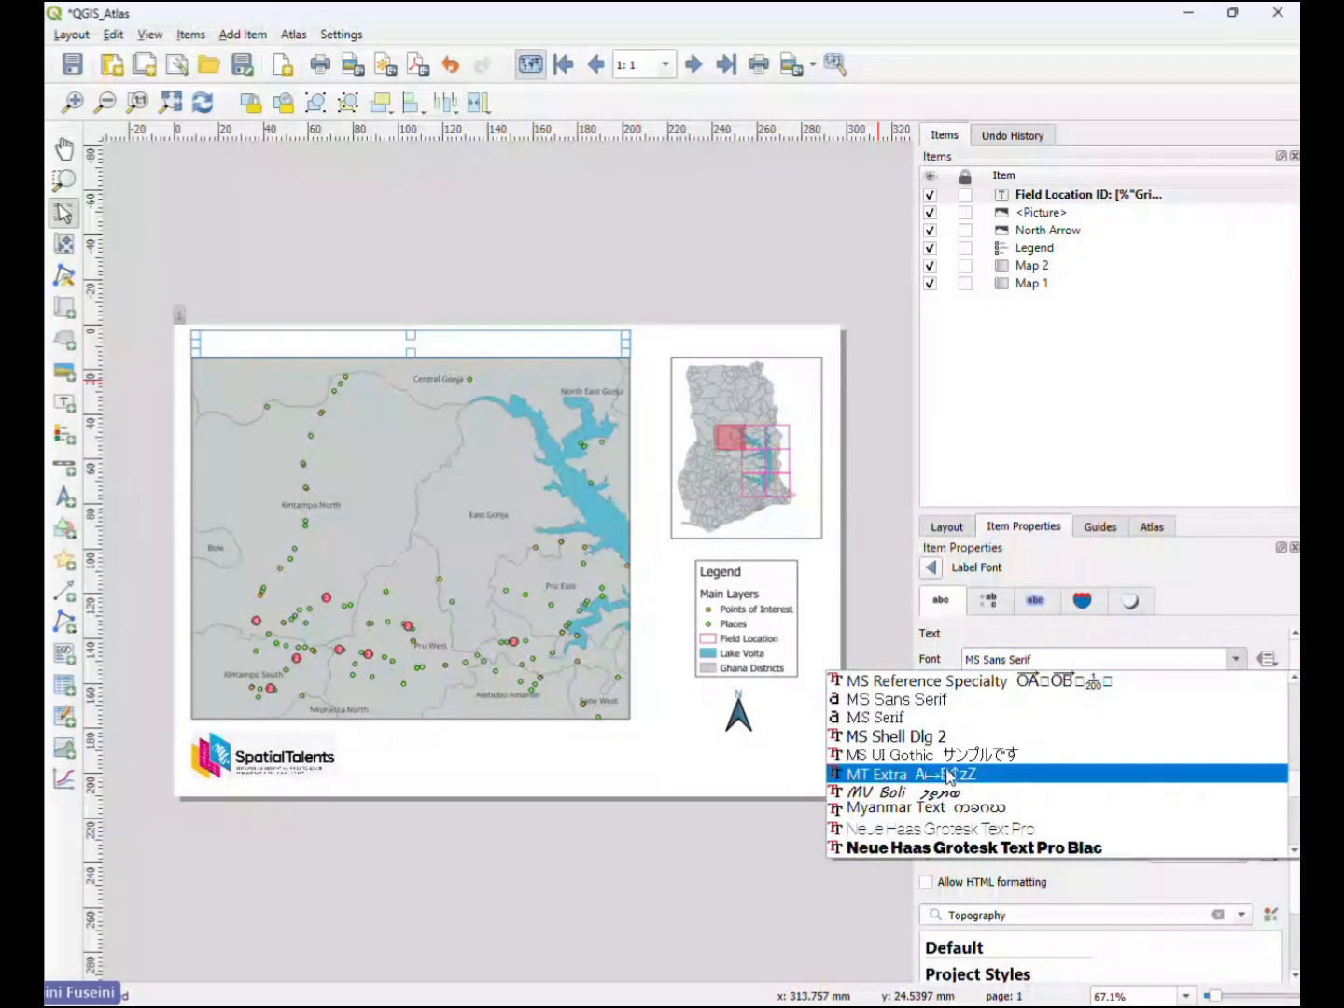
pyautogui.scroll(-1, 933, 784)
pyautogui.scroll(1, 941, 792)
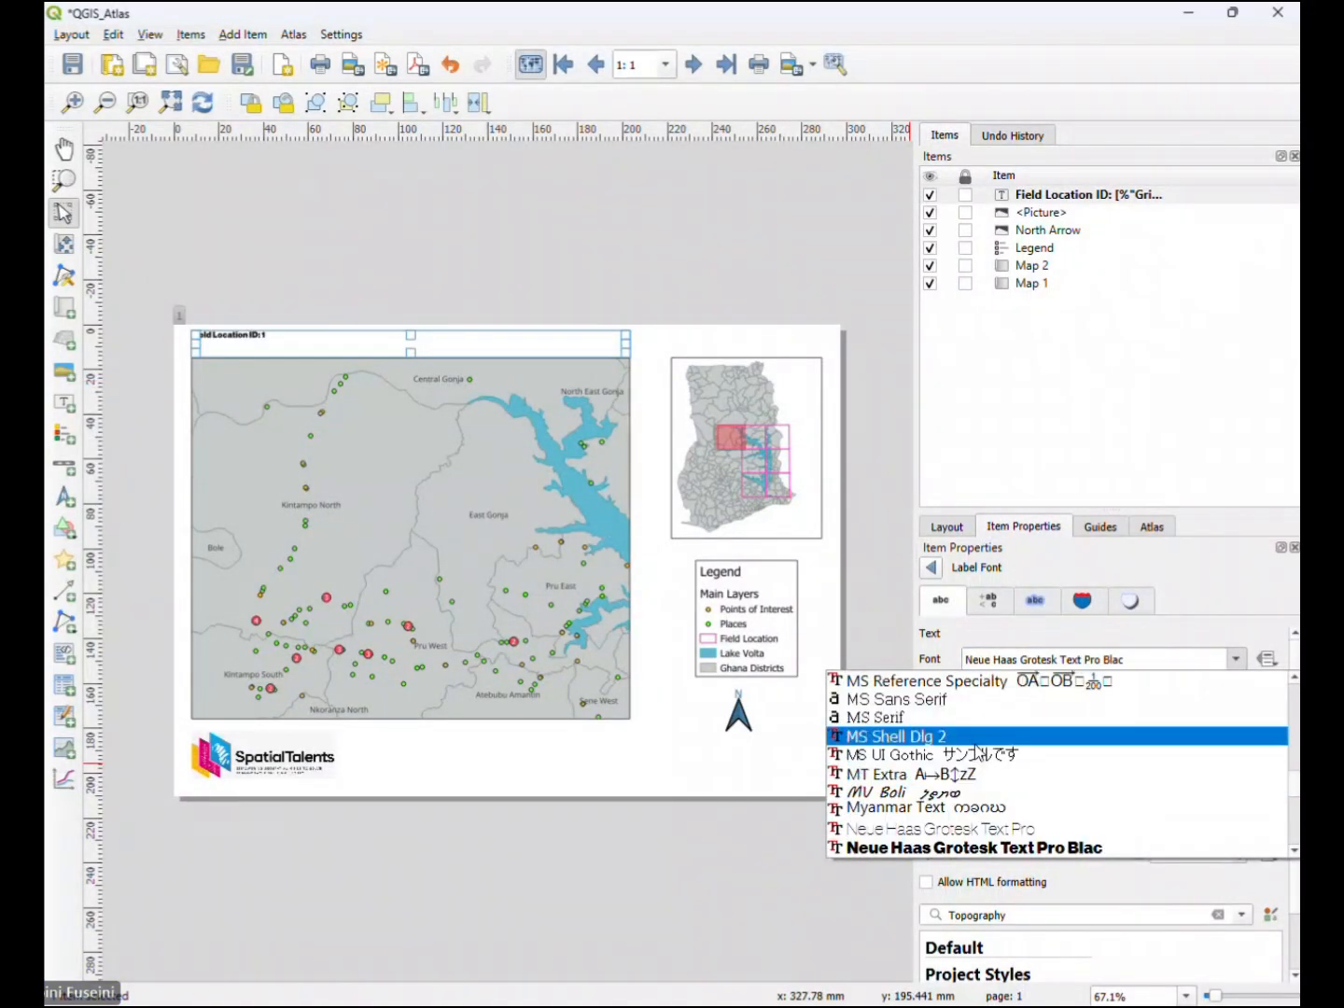
pyautogui.click(835, 737)
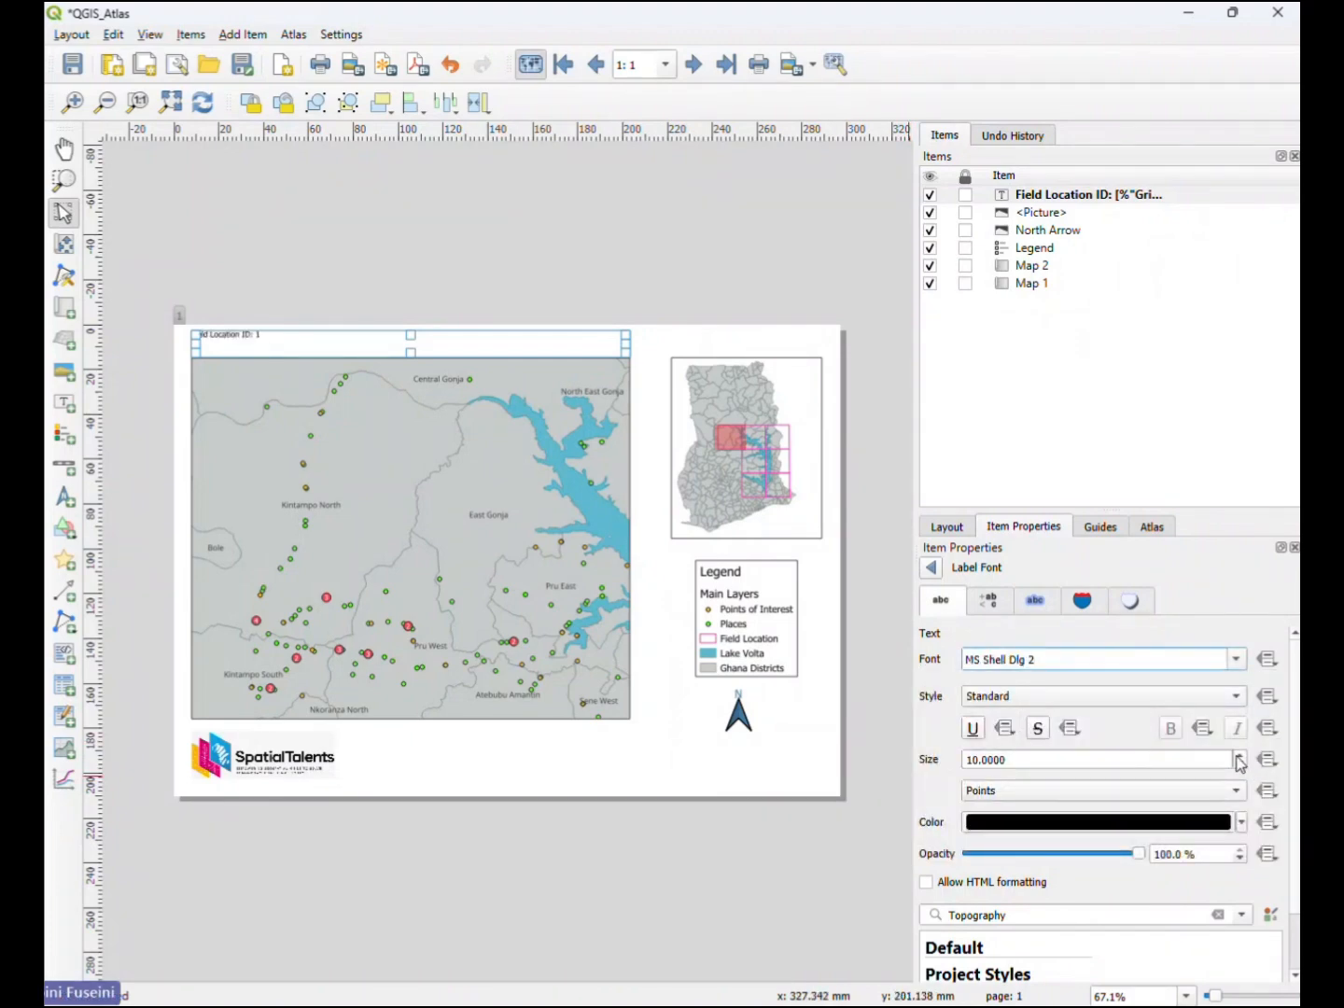
# - Set the label font's size unit to millimeters and return to the label's main properties
pyautogui.click(1204, 790)
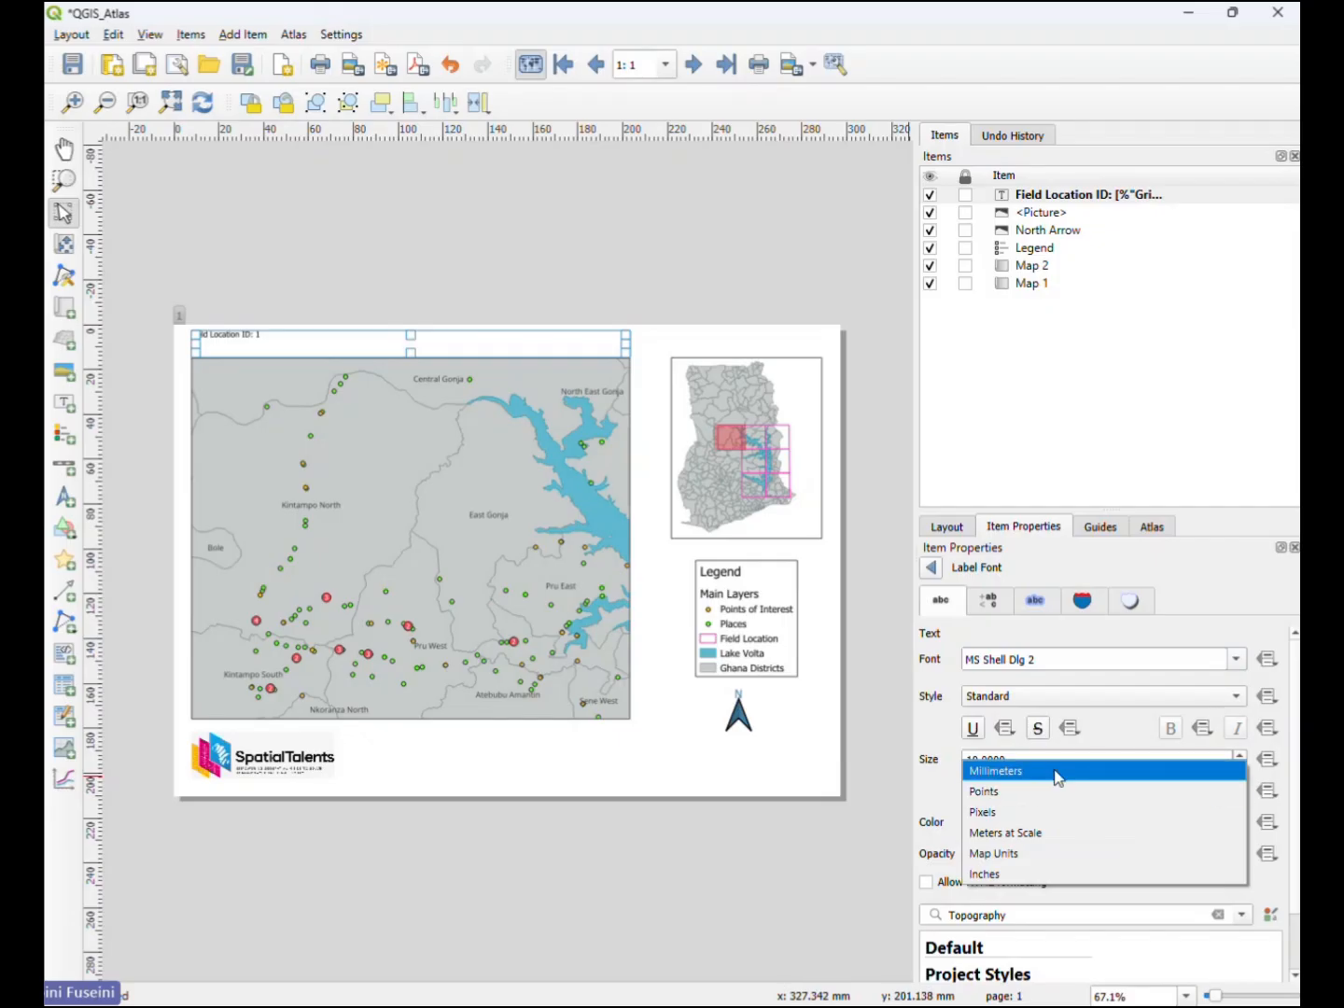
pyautogui.click(1209, 770)
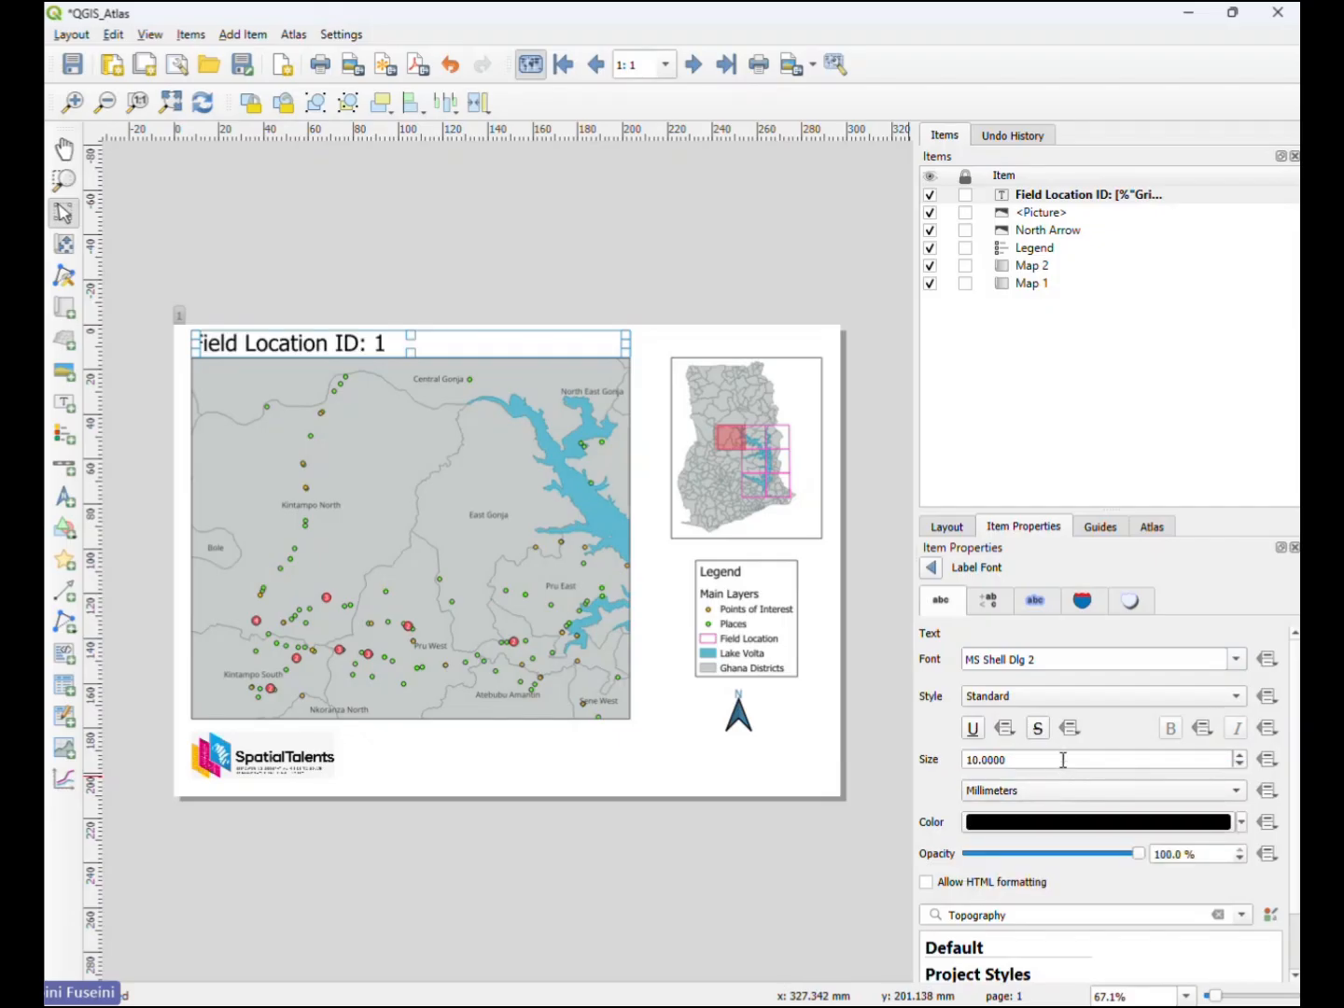
pyautogui.scroll(-2, 943, 812)
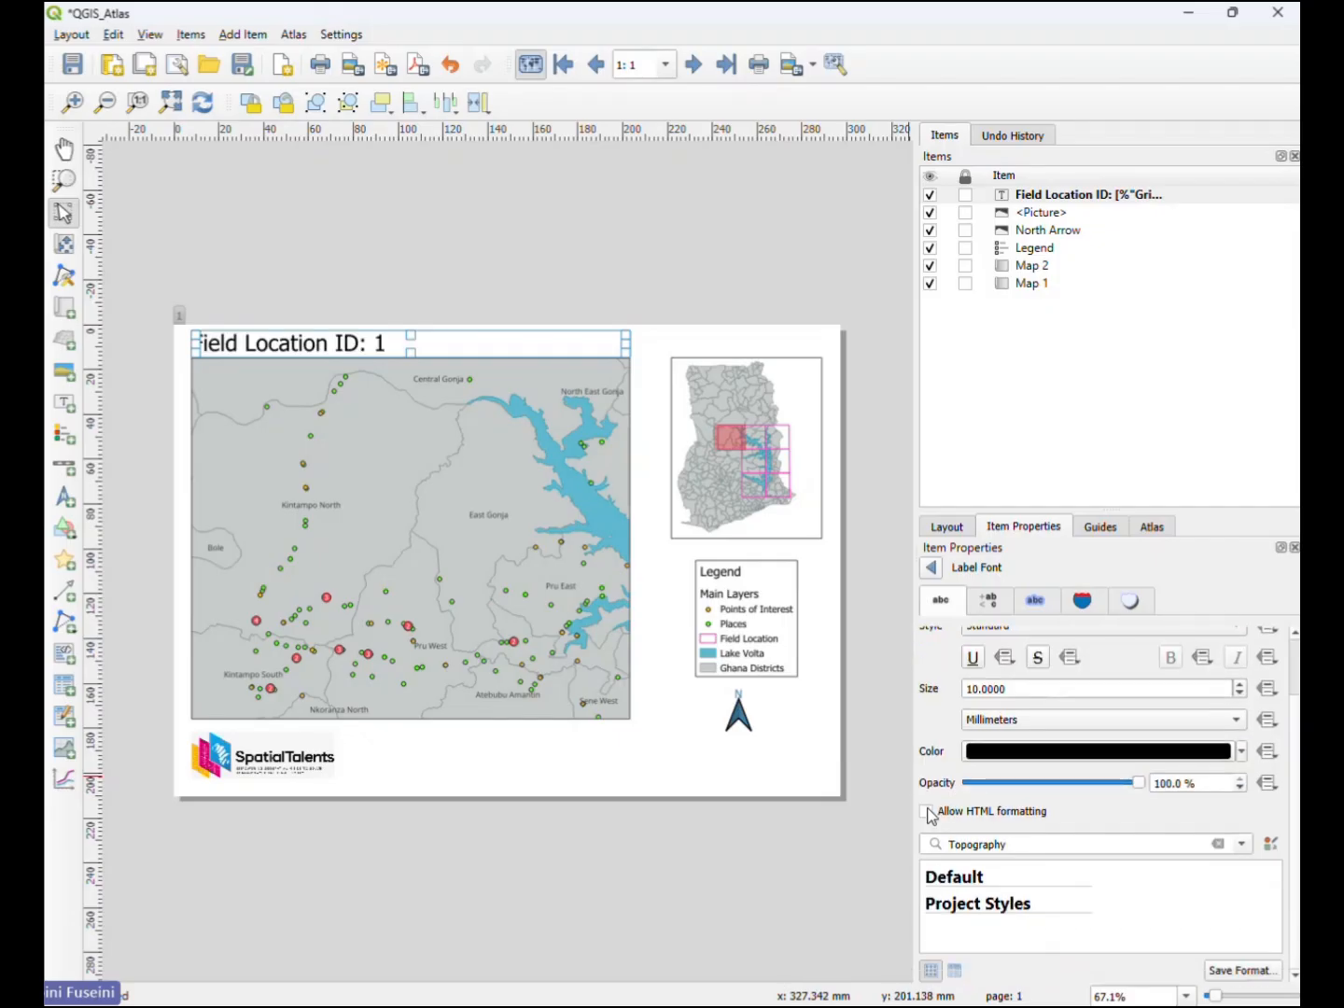
pyautogui.scroll(2, 933, 811)
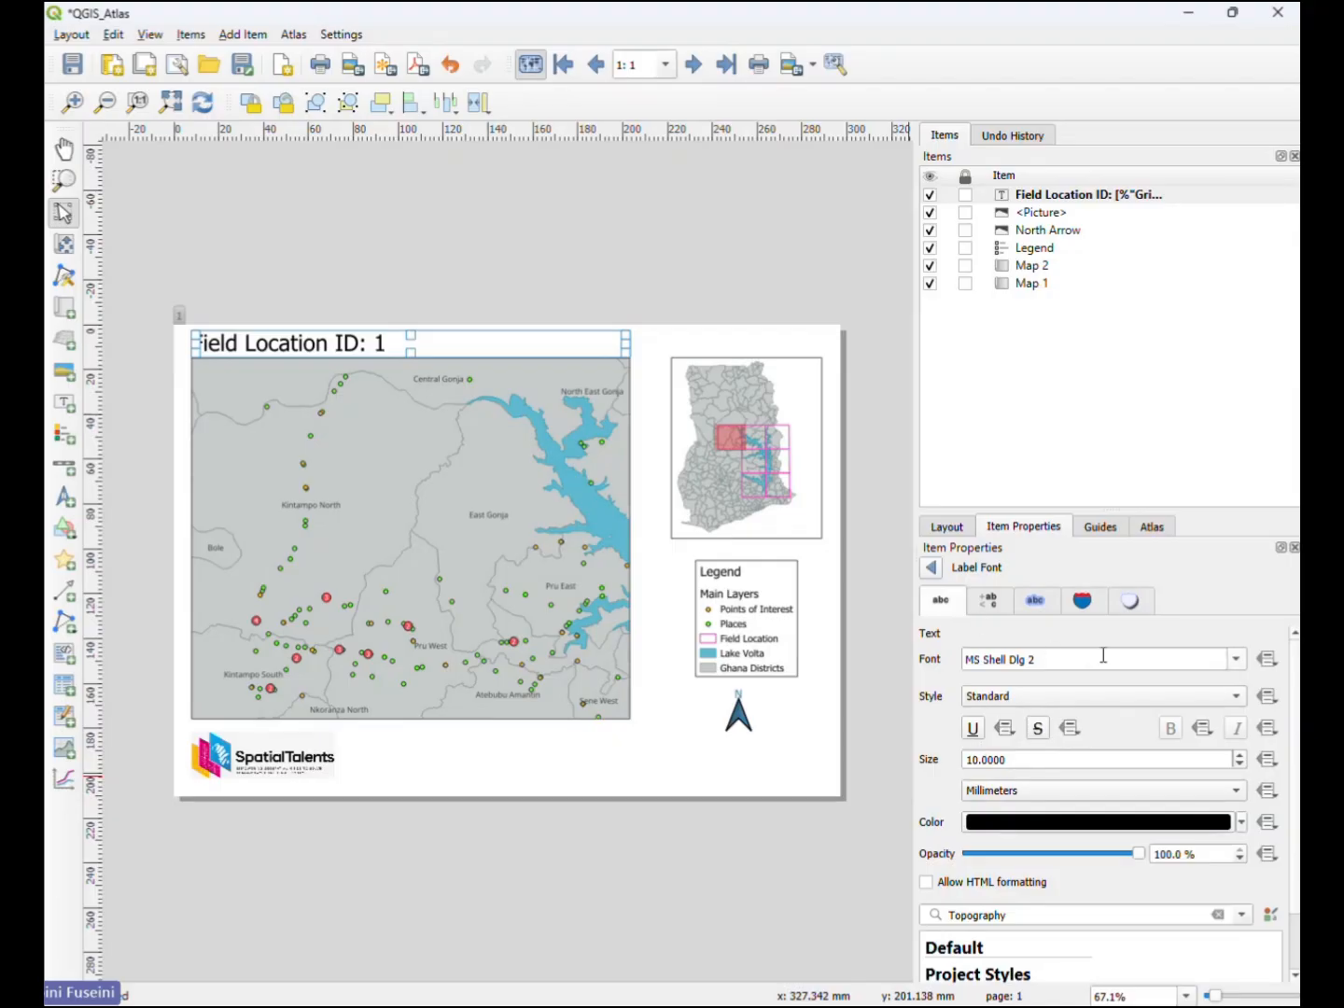
pyautogui.click(933, 569)
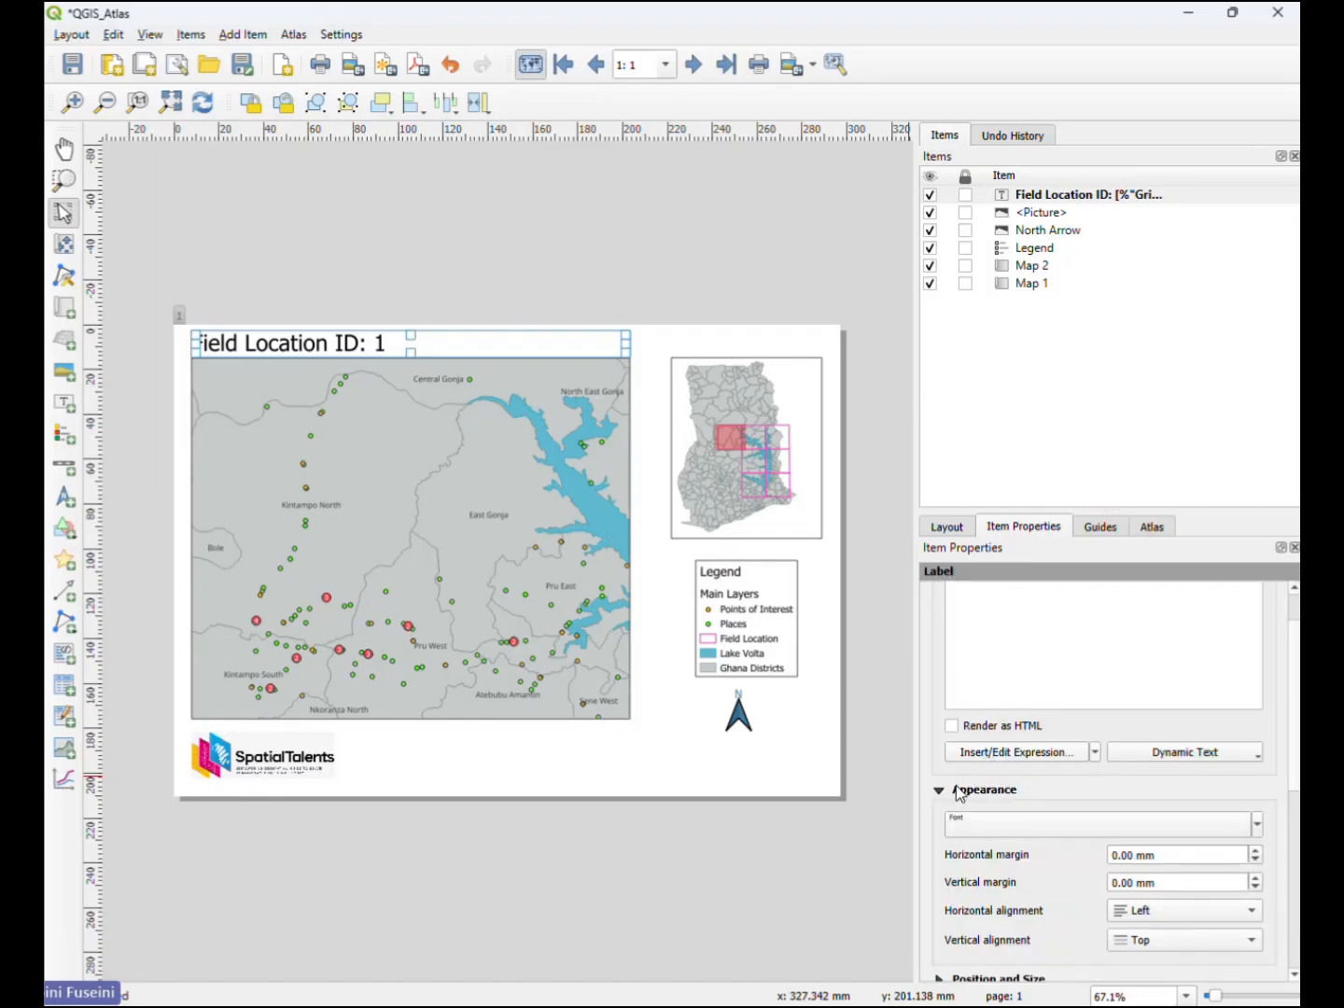
# - Center the Field Location ID label's text both horizontally and vertically within its box
pyautogui.scroll(-2, 955, 798)
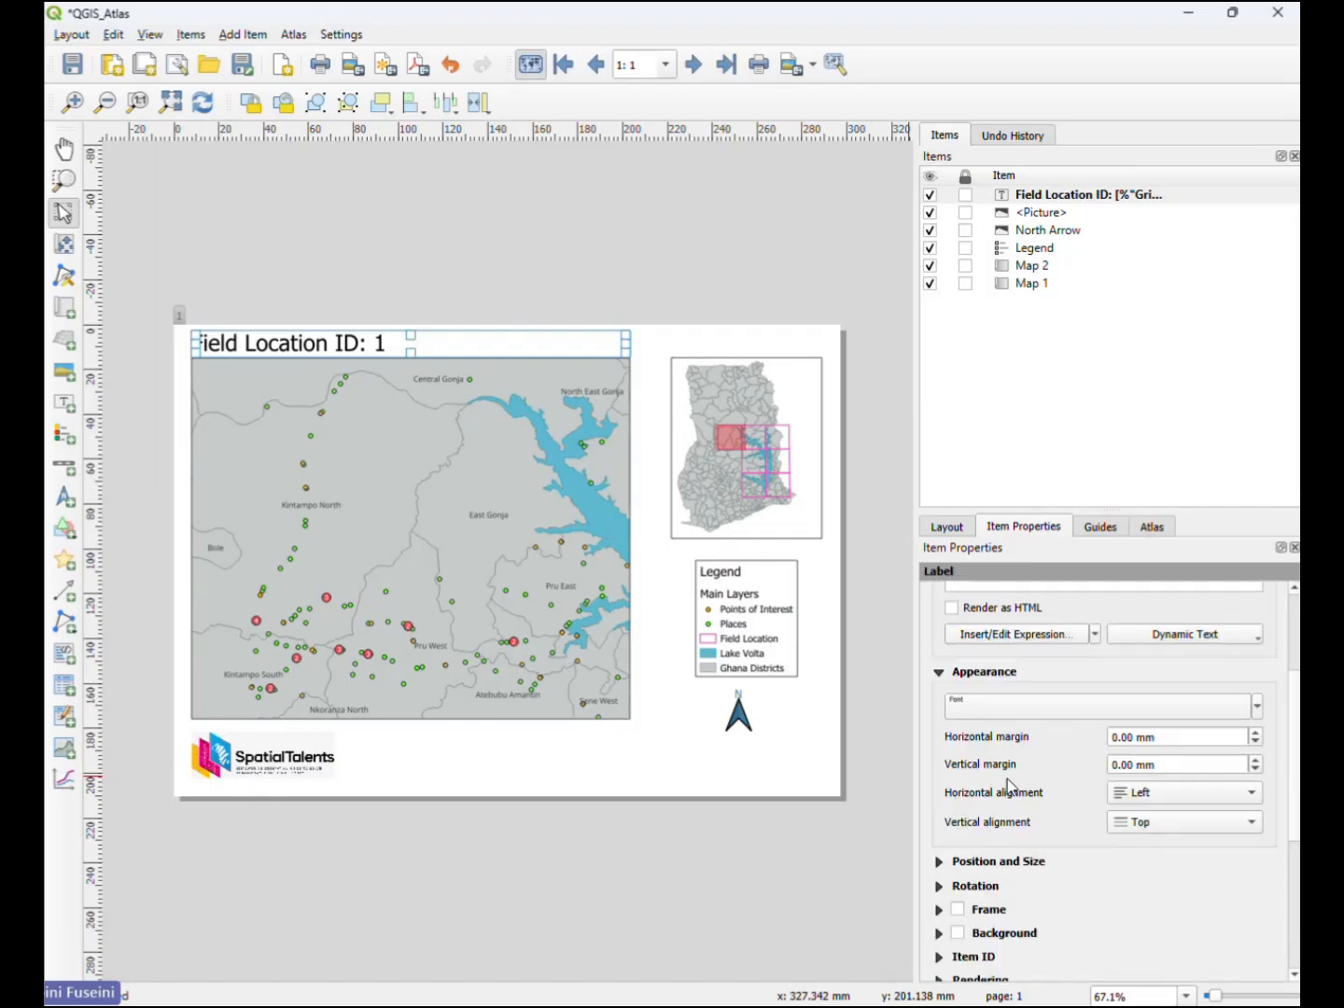
pyautogui.click(1247, 798)
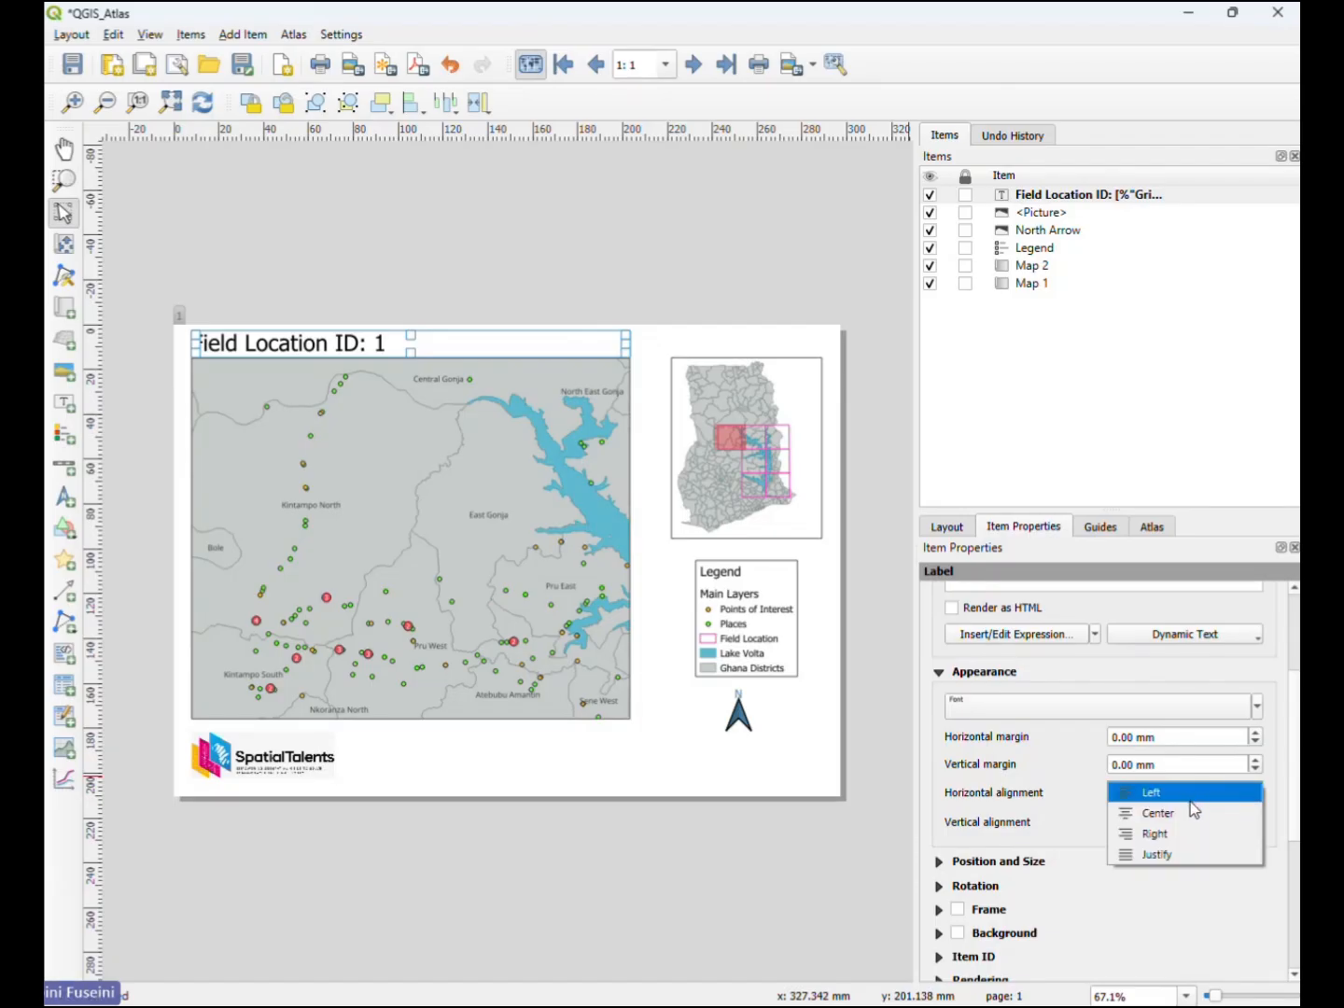
pyautogui.click(1155, 813)
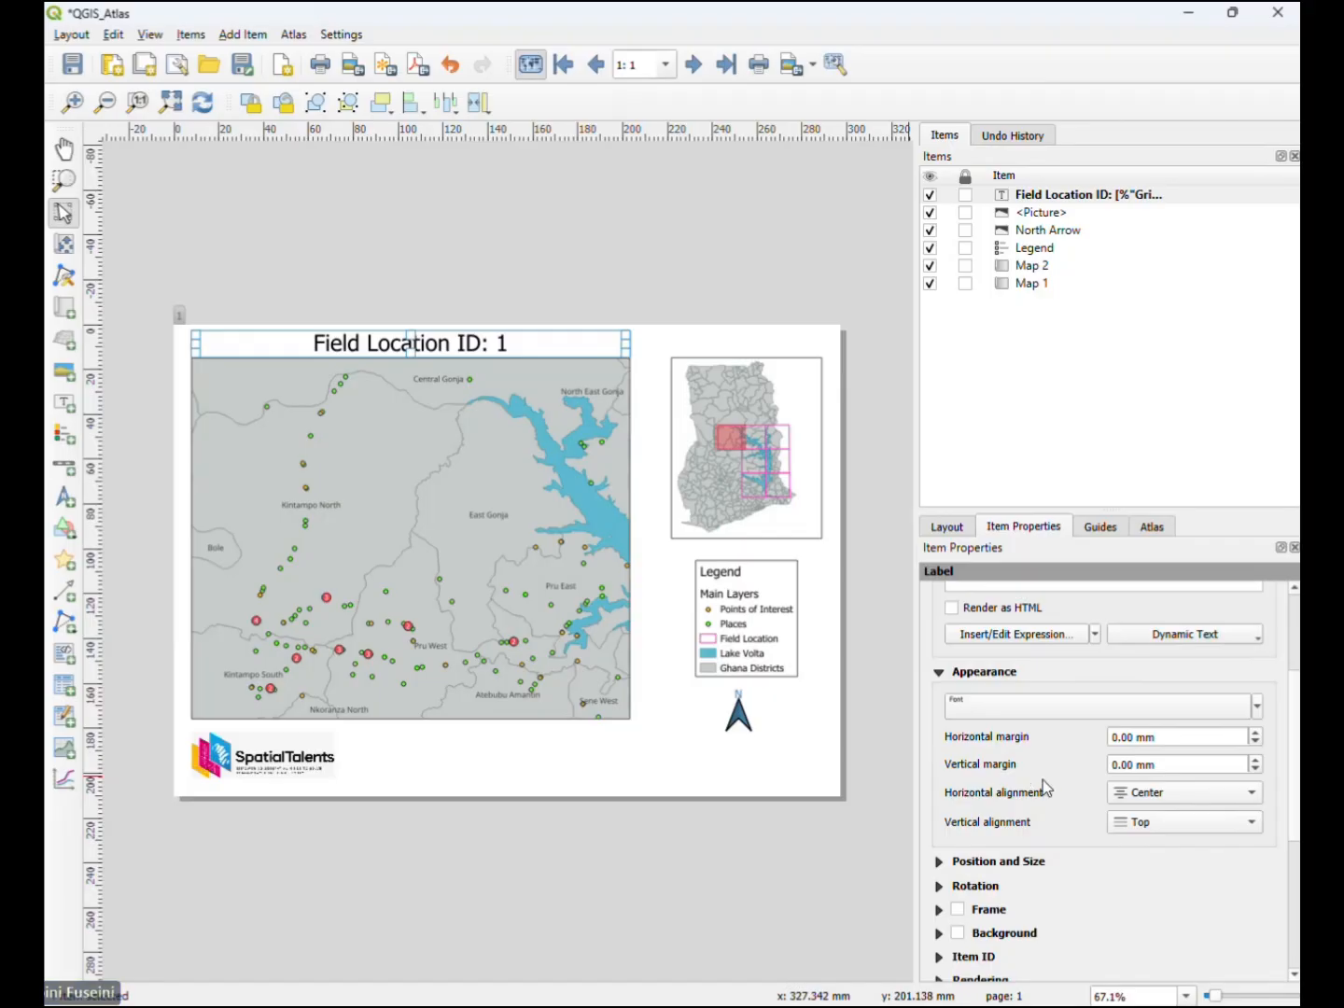
pyautogui.click(1249, 821)
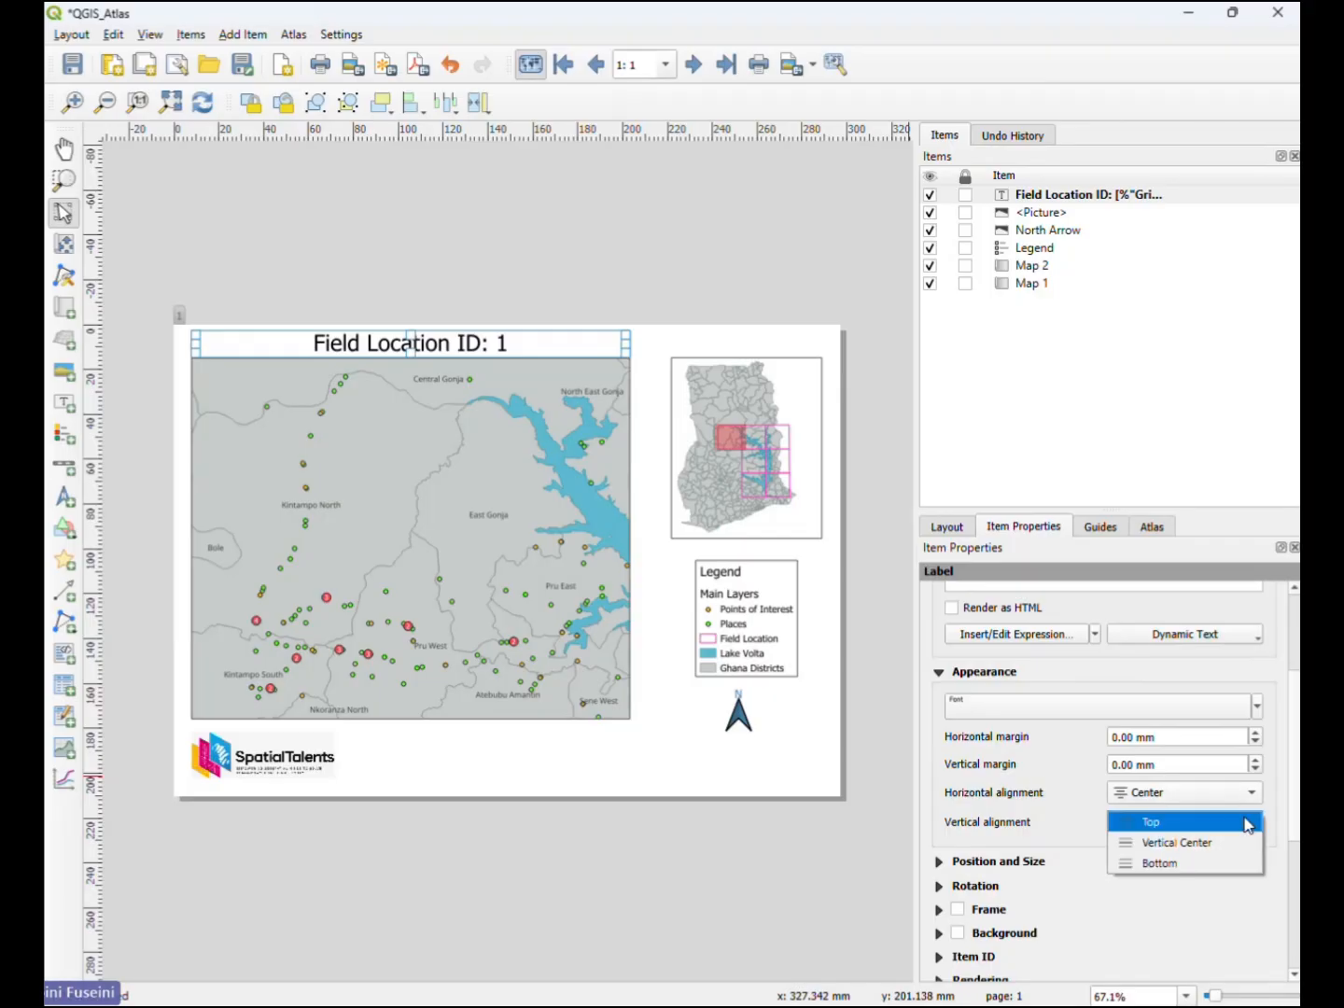
pyautogui.click(1198, 846)
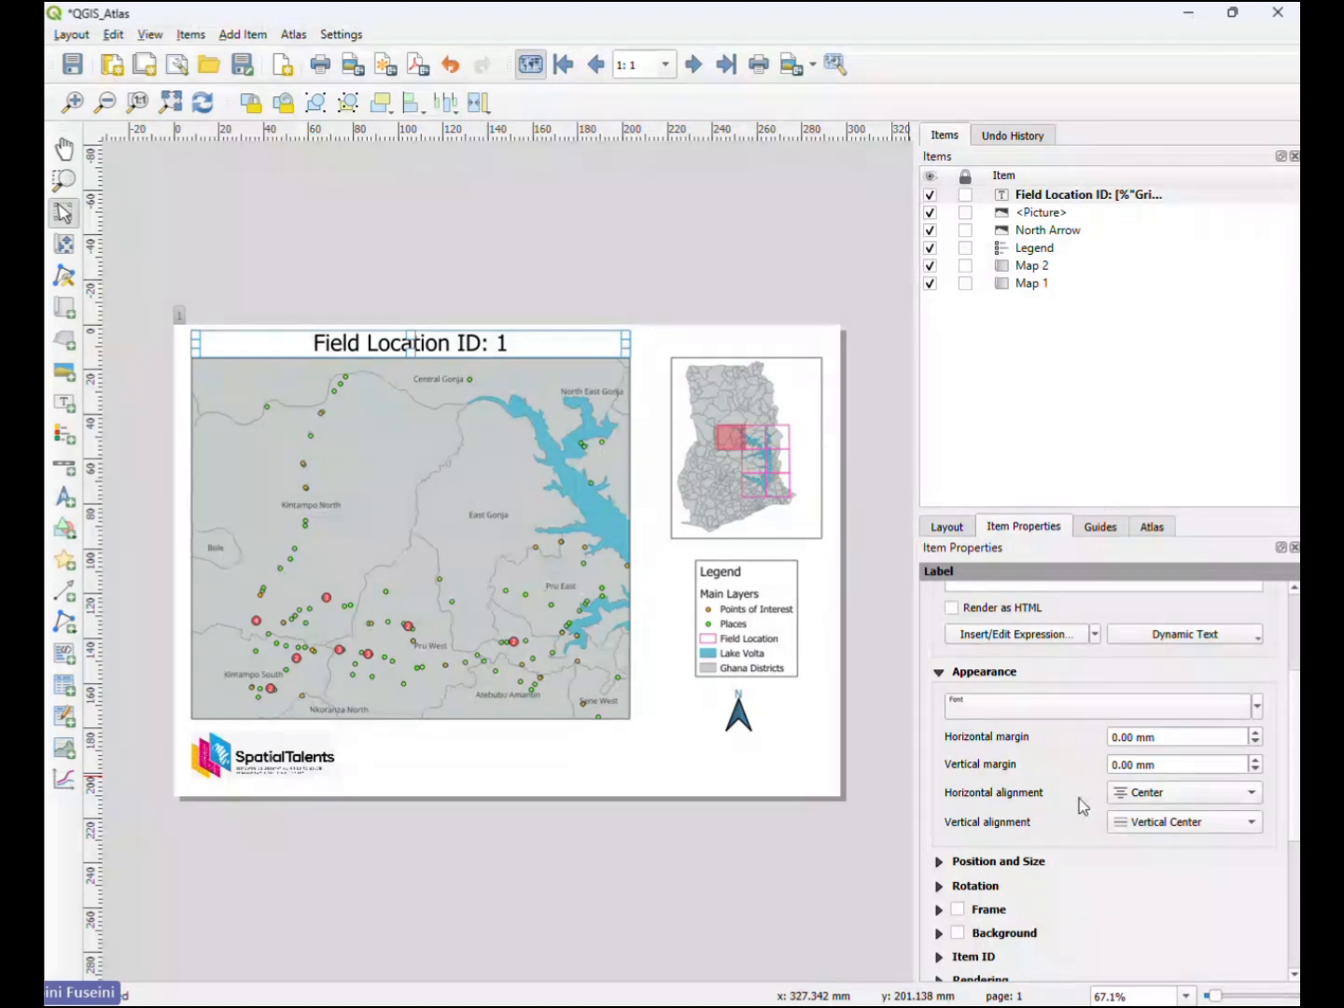
# - Enable a frame and a background for the Field Location ID label, leaving the background white
pyautogui.scroll(-1, 1051, 798)
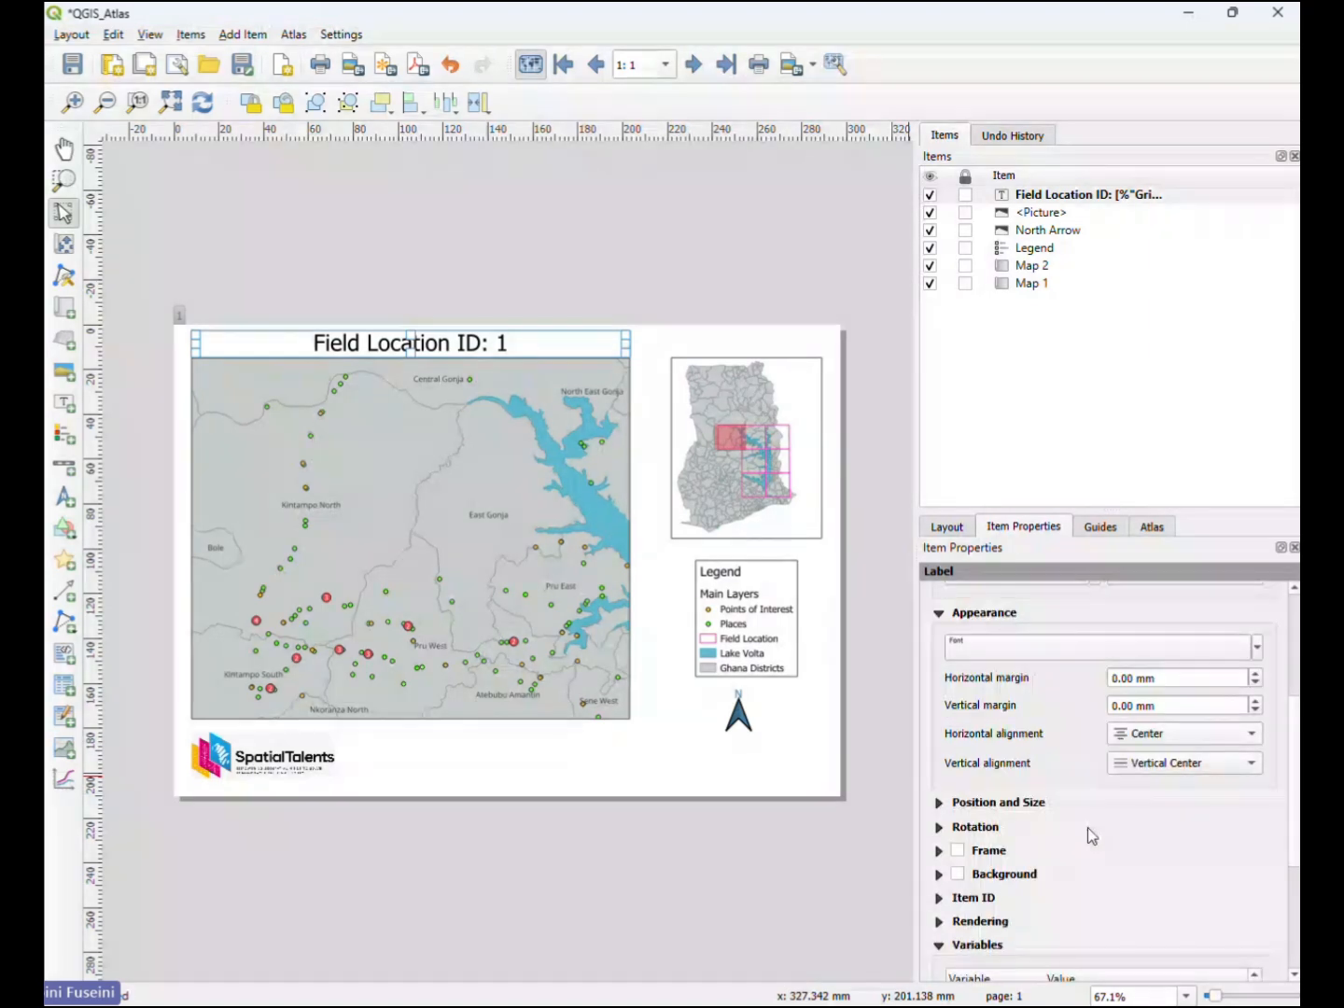
pyautogui.click(958, 852)
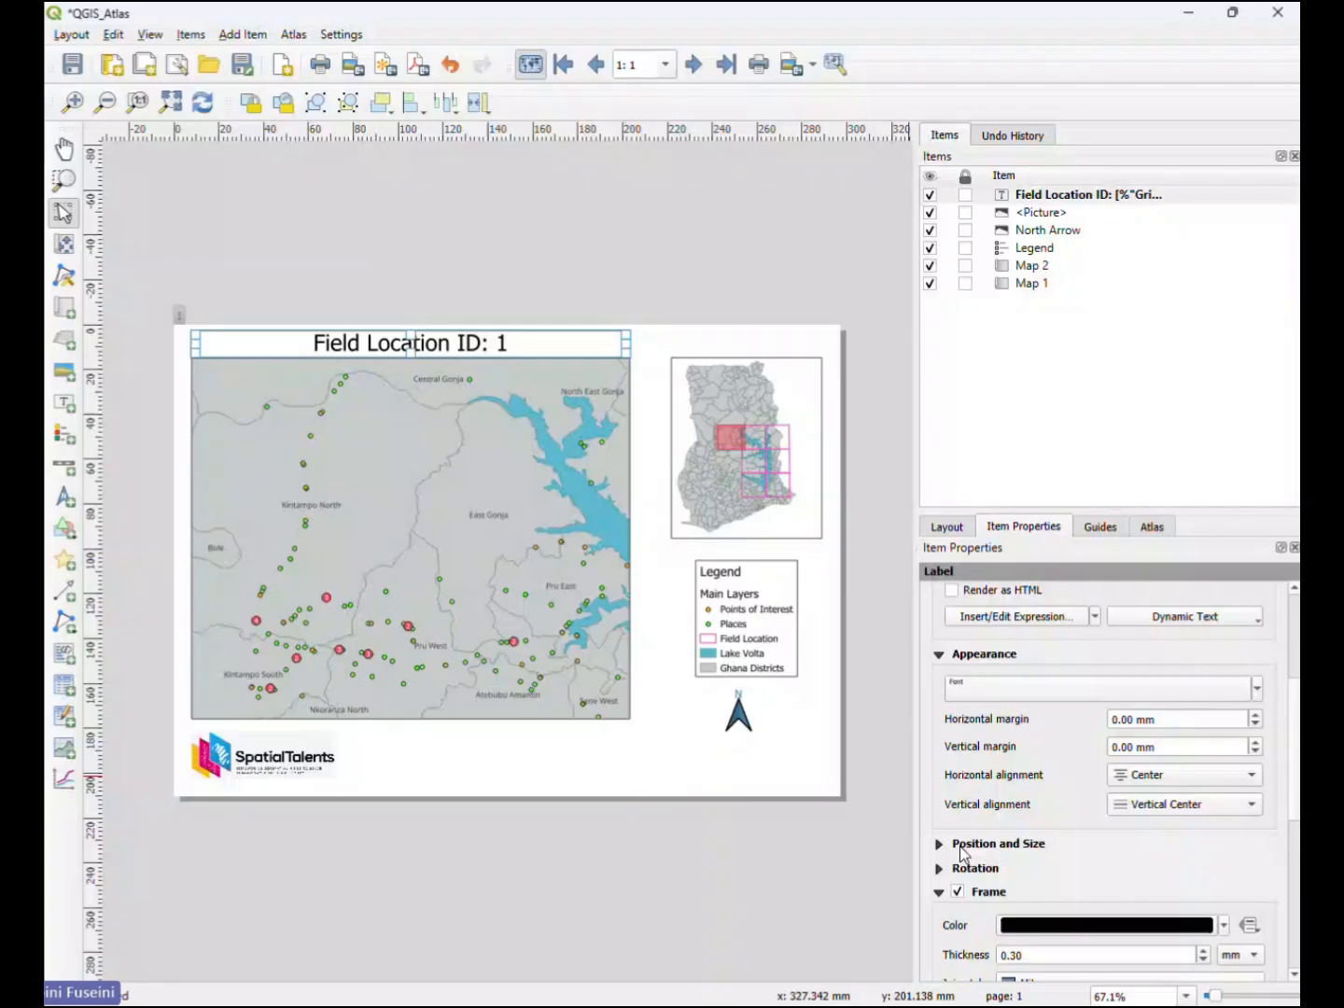
pyautogui.scroll(-3, 964, 852)
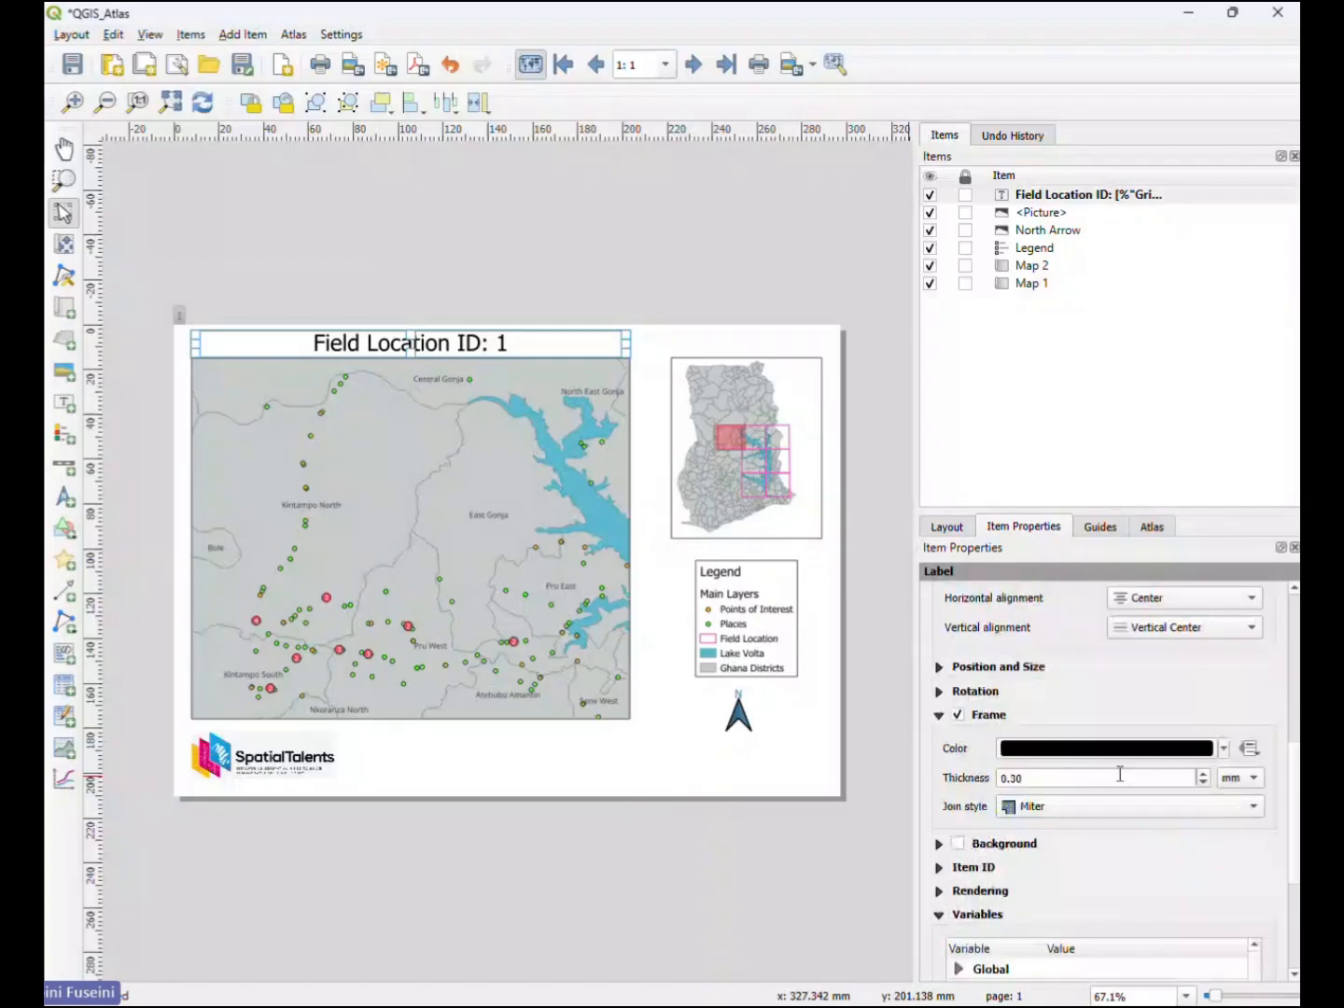
pyautogui.click(958, 844)
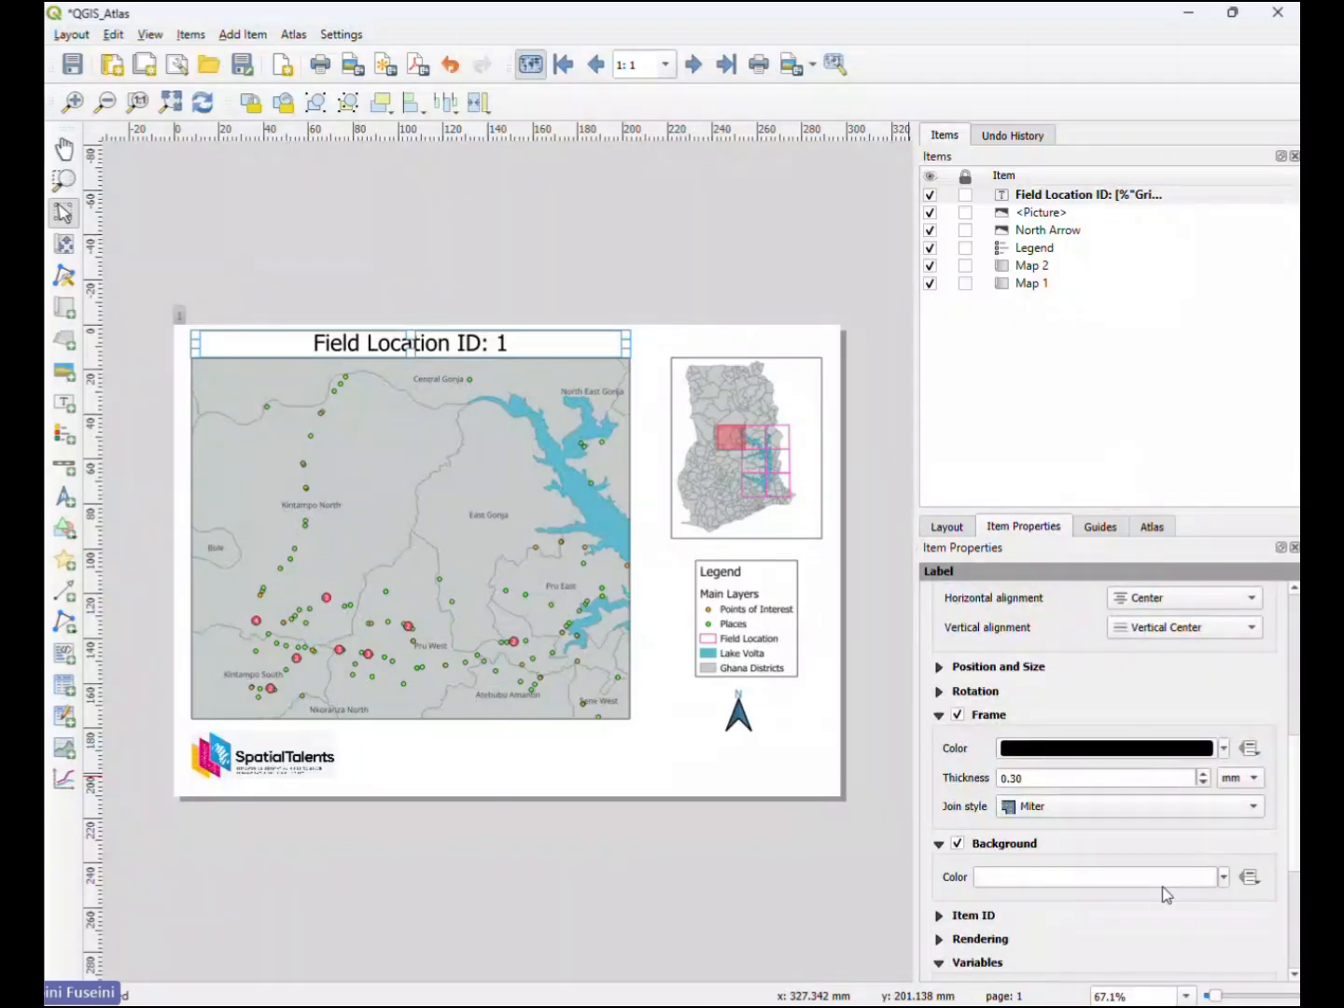
pyautogui.click(1224, 879)
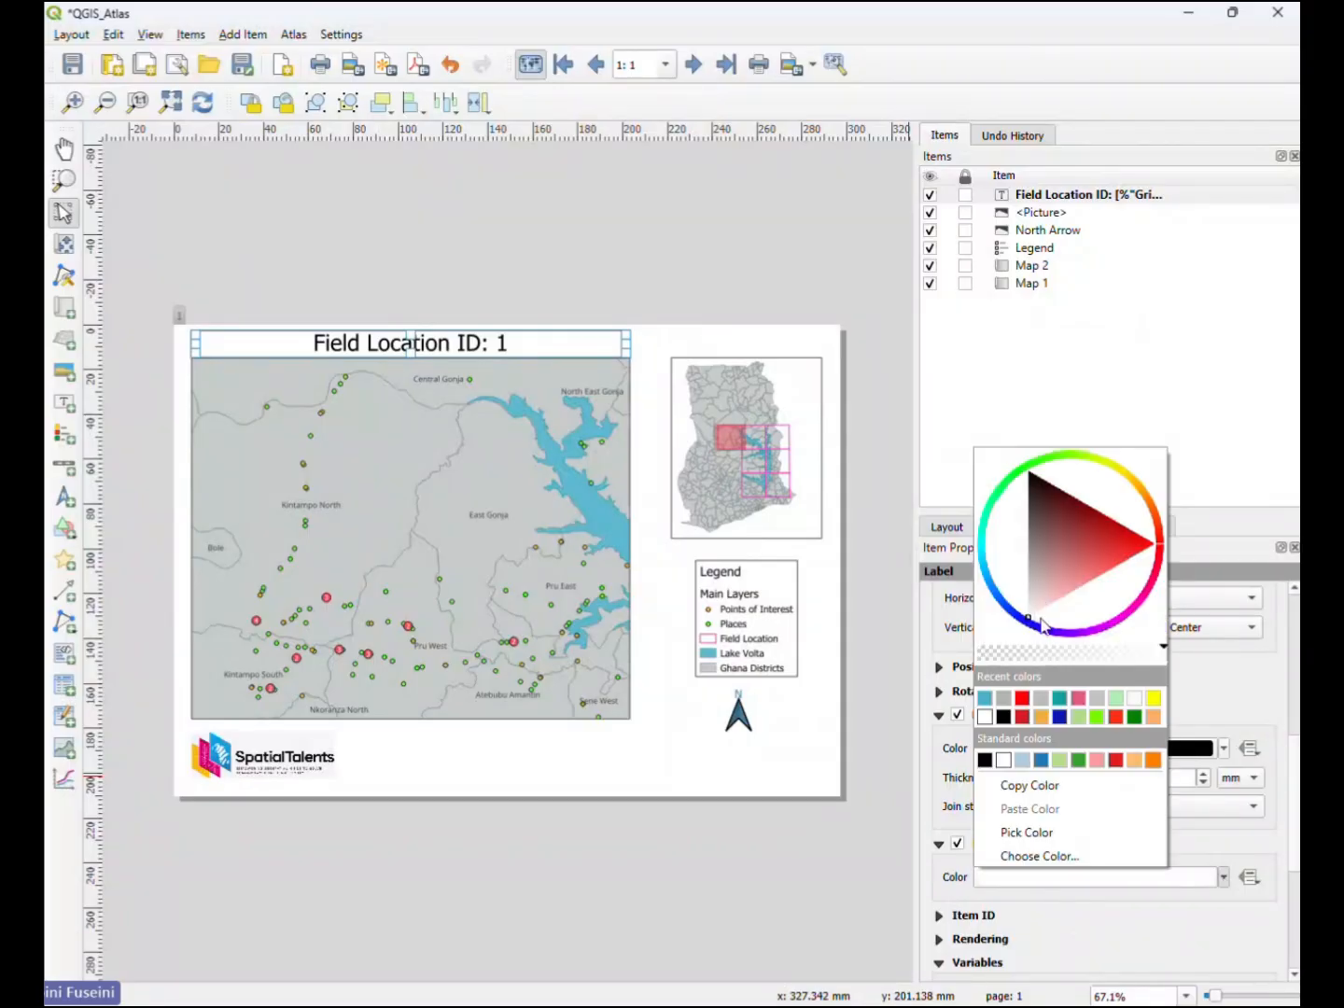
pyautogui.click(1242, 830)
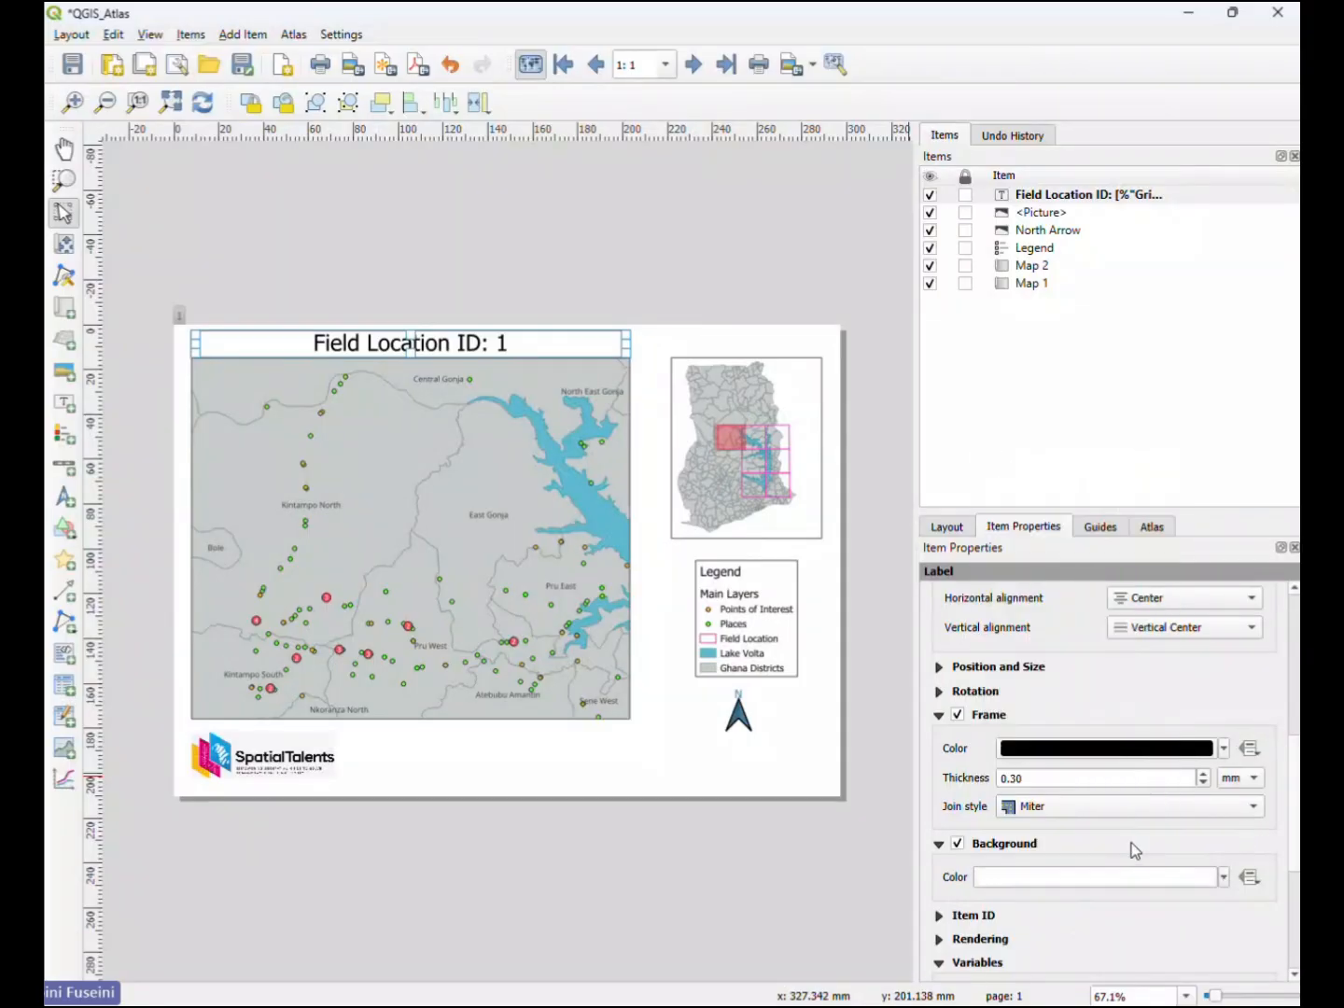
# - Set the Field Location ID label's background to the recent teal-blue color and lower its opacity to about a quarter for a pale tint
pyautogui.click(1224, 877)
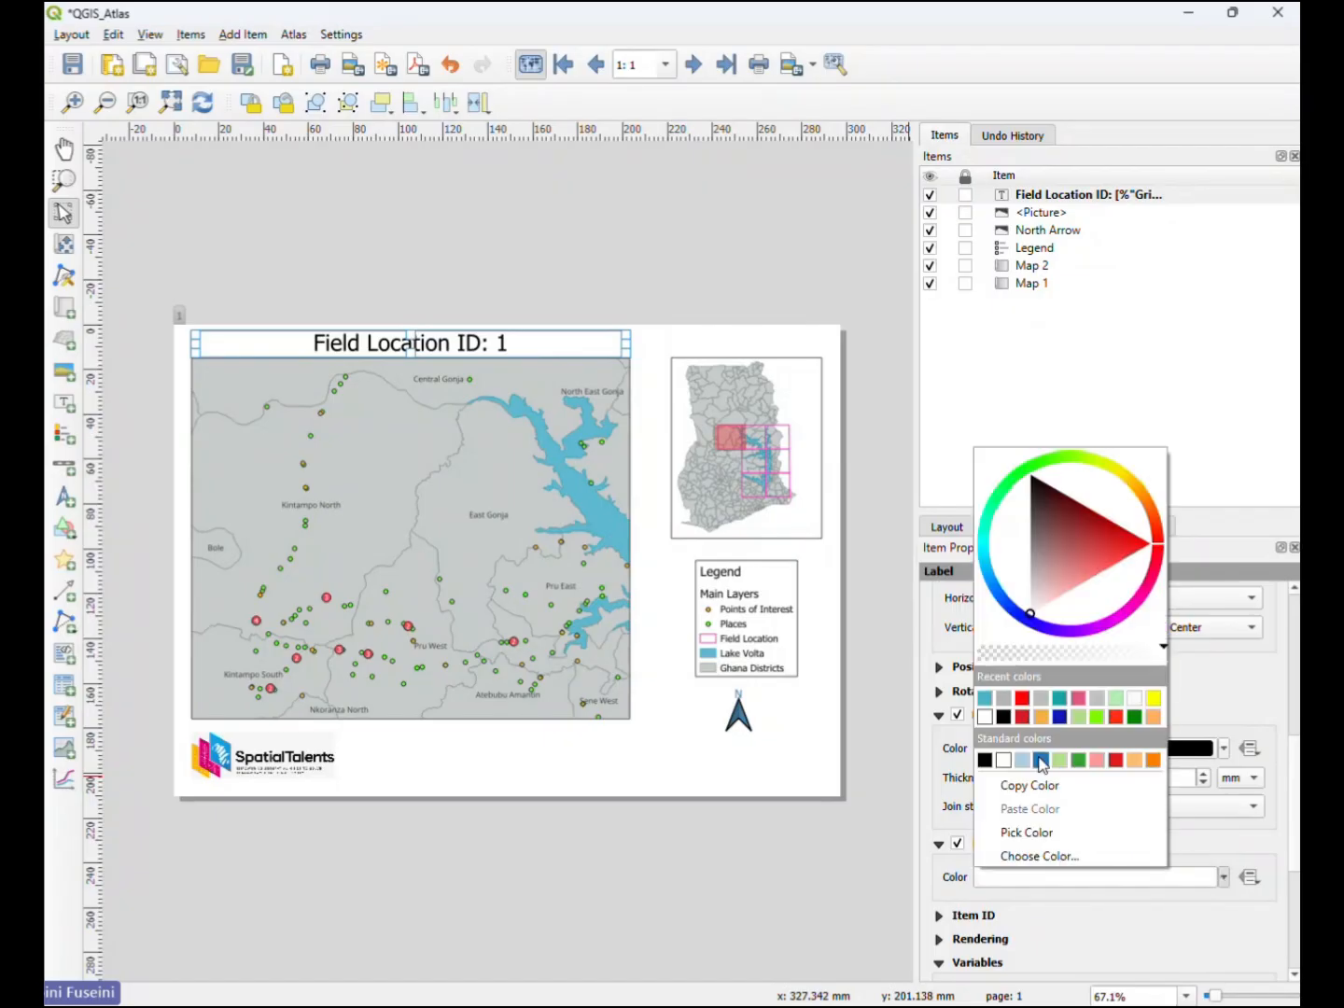
pyautogui.click(985, 697)
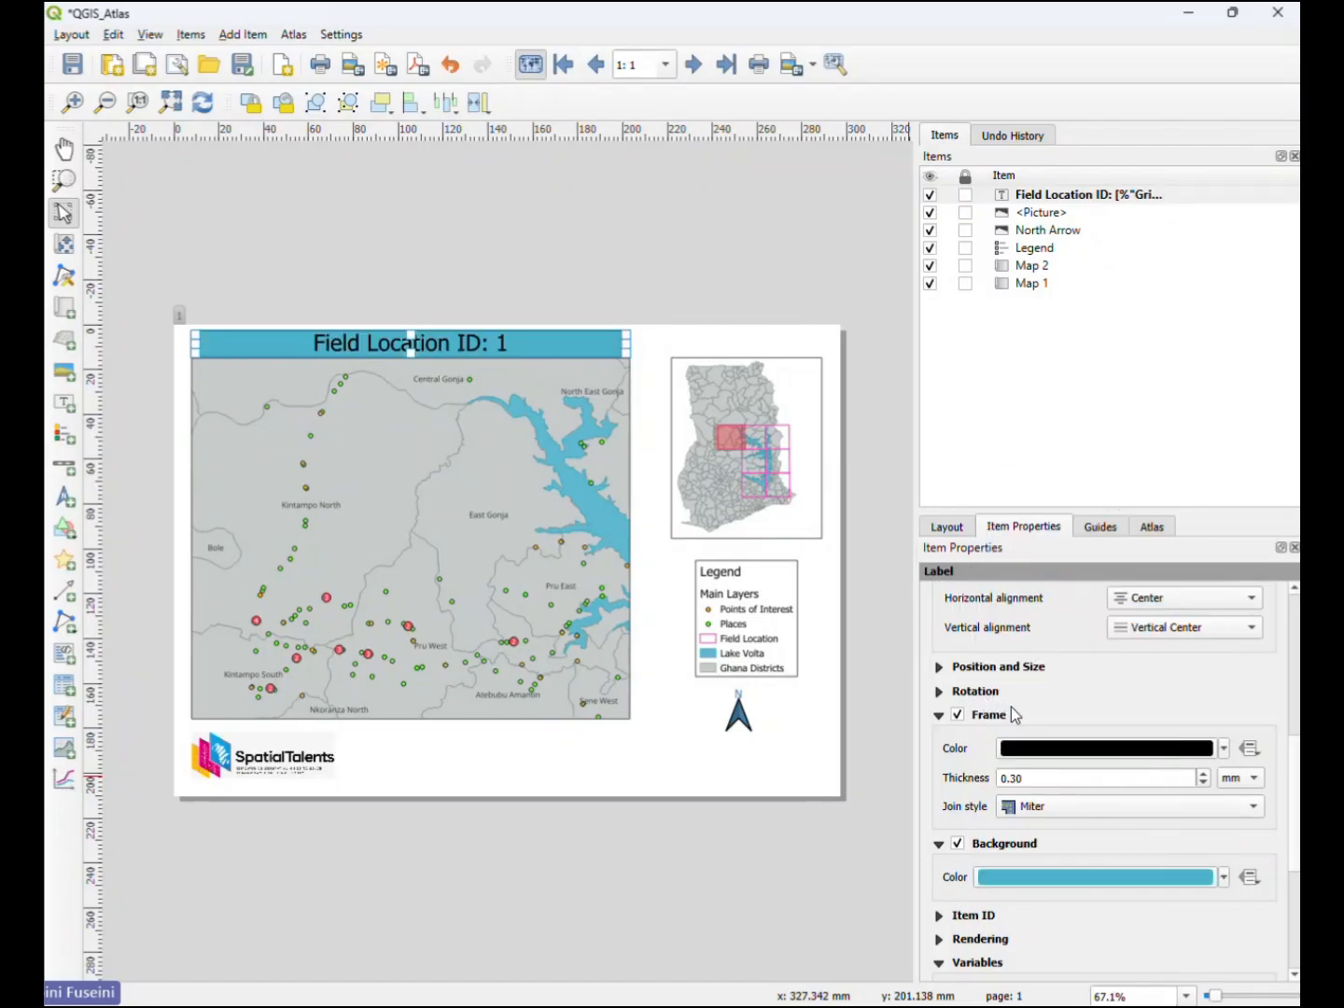
pyautogui.click(1224, 877)
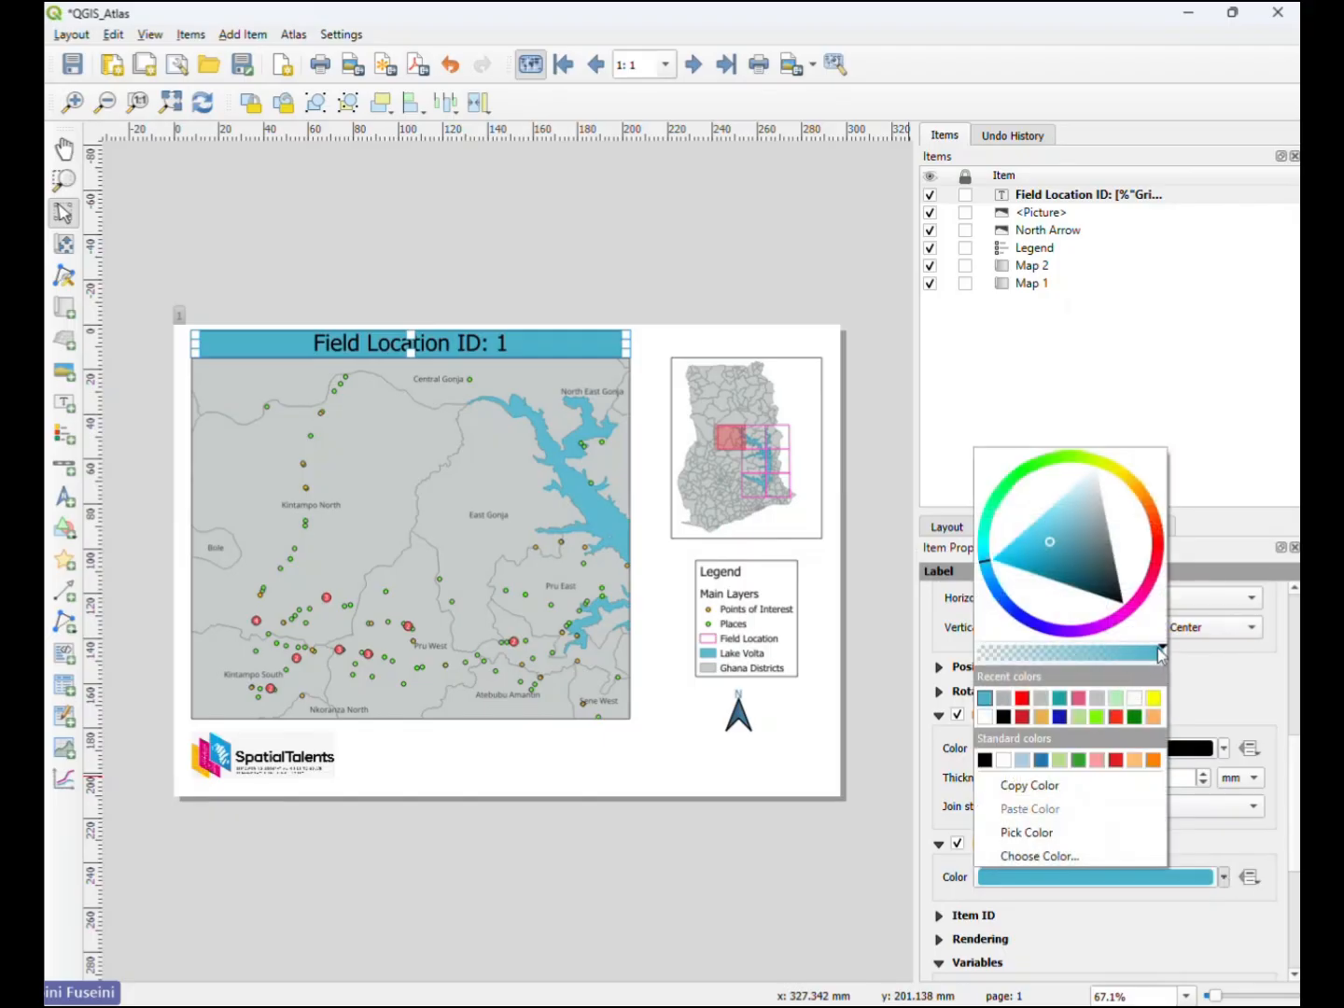
pyautogui.moveTo(1160, 649); pyautogui.dragTo(1026, 658)
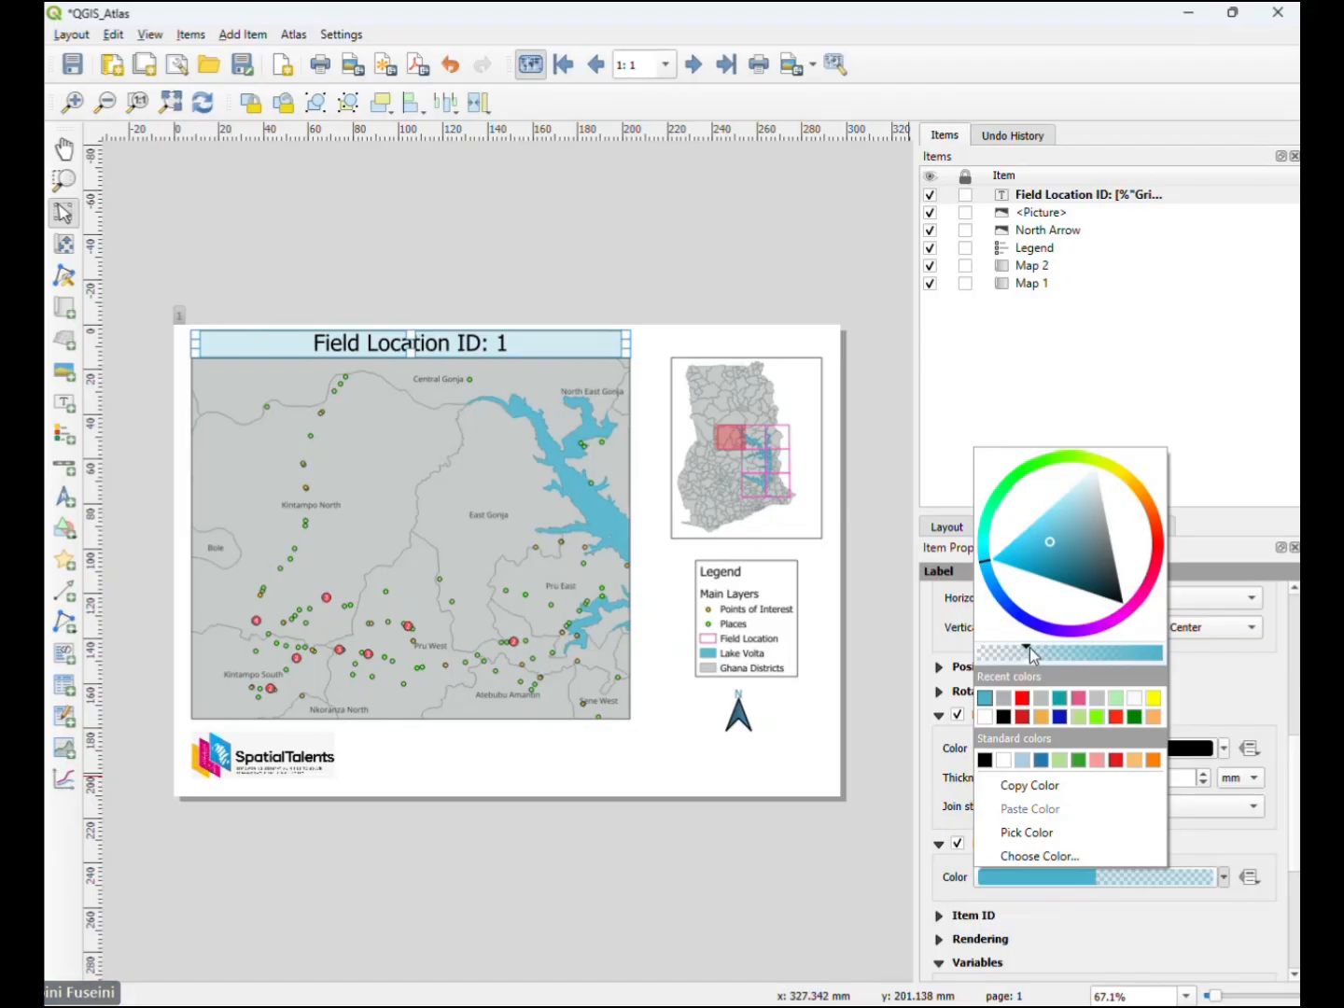
pyautogui.click(1190, 834)
pyautogui.click(740, 782)
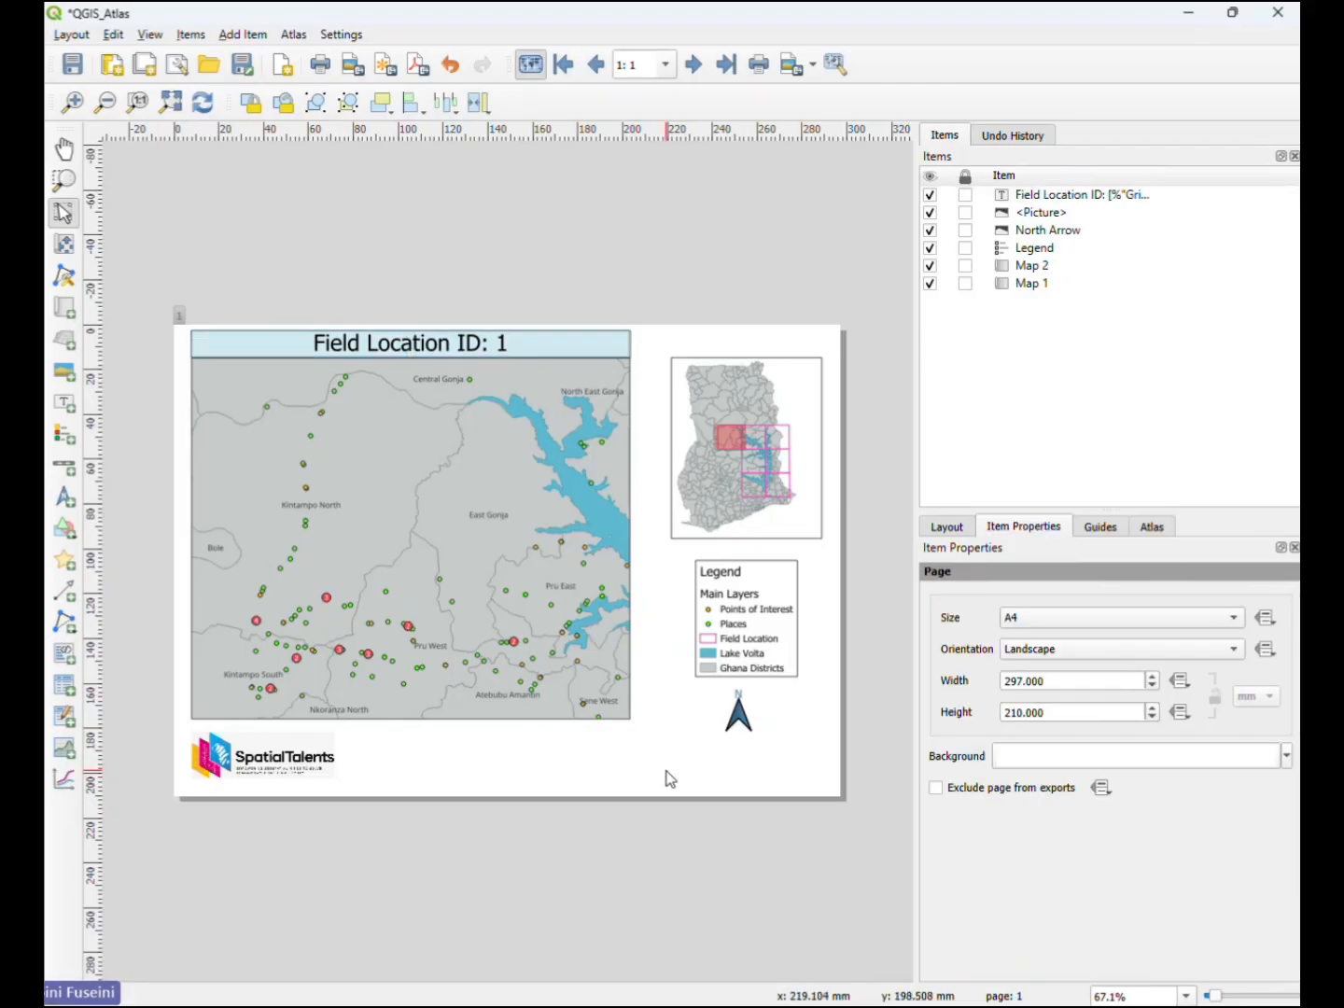
# - Move the main map and the Ghana inset map slightly down the page to leave room for titles above them
pyautogui.click(468, 371)
pyautogui.moveTo(487, 412); pyautogui.dragTo(486, 422)
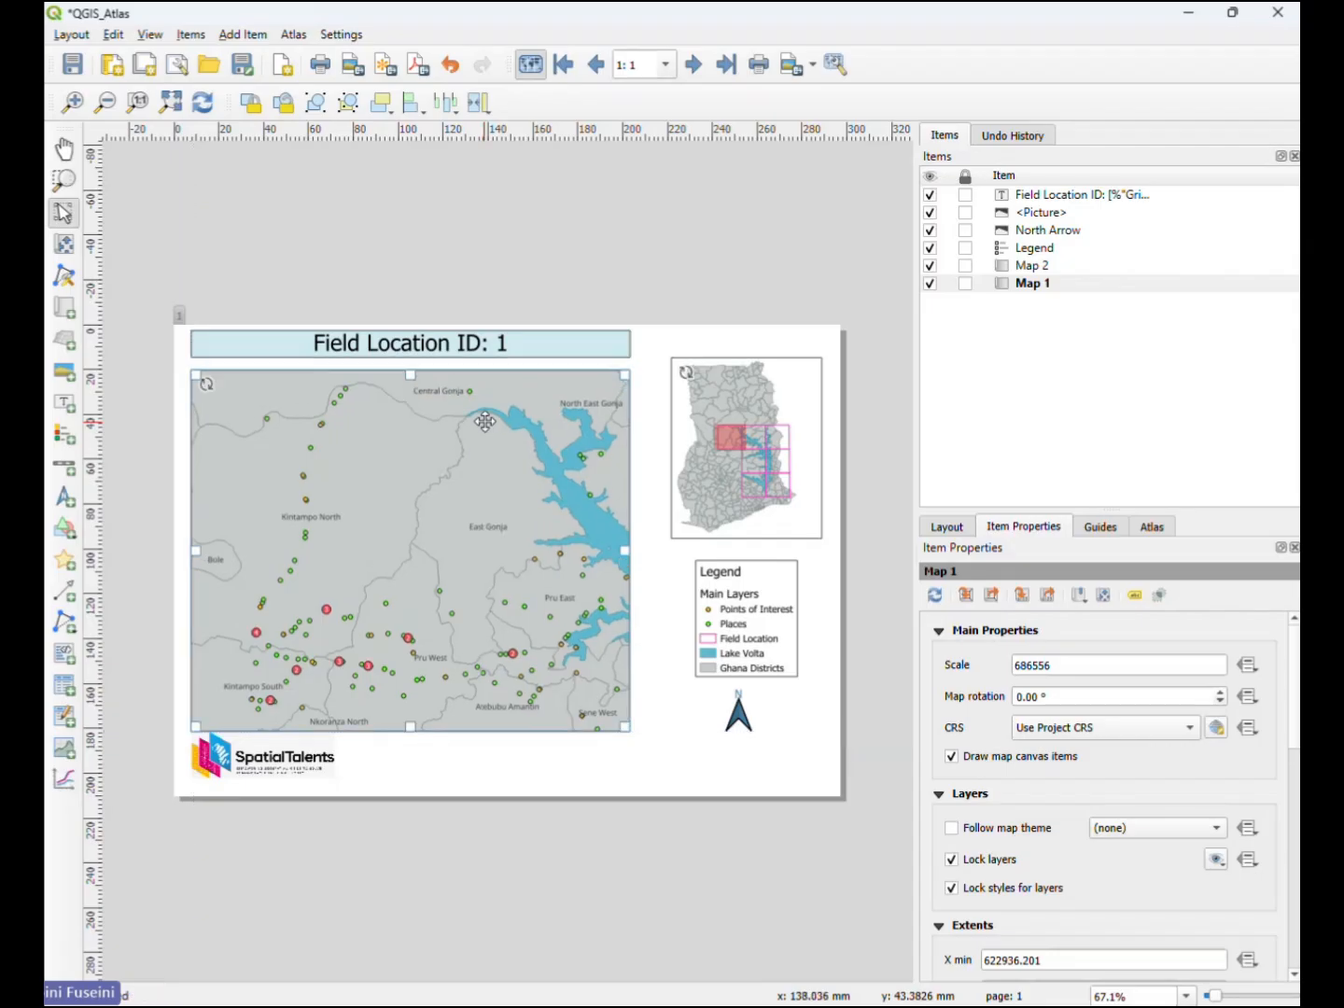
pyautogui.click(733, 392)
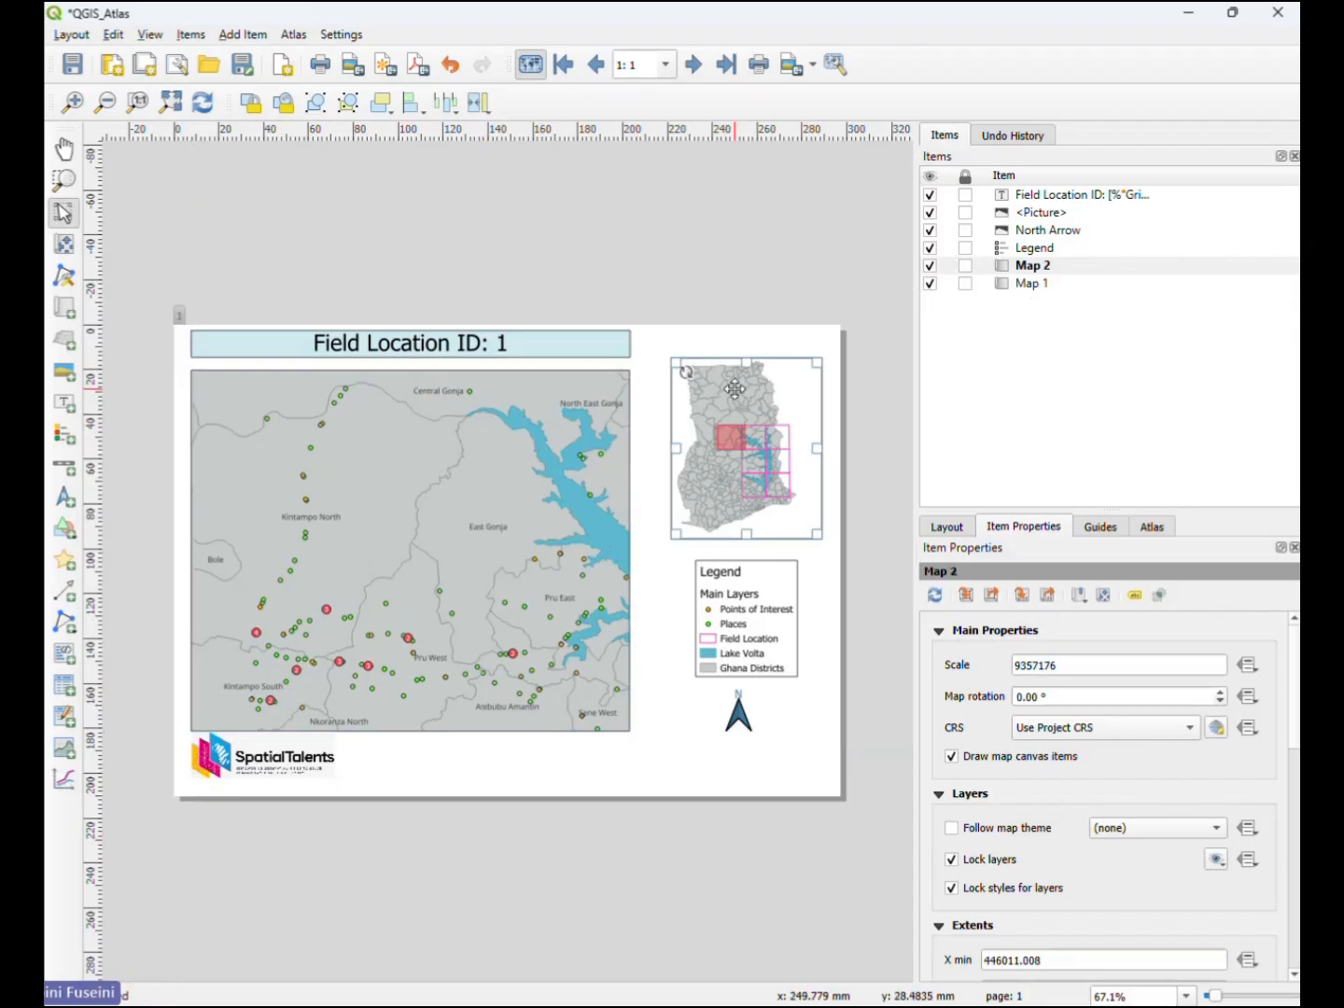
pyautogui.moveTo(752, 389); pyautogui.dragTo(754, 403)
pyautogui.click(747, 354)
# - Duplicate the Field Location ID label, place the copy beside the original above the inset, and replace its text with Ghana
pyautogui.click(593, 330)
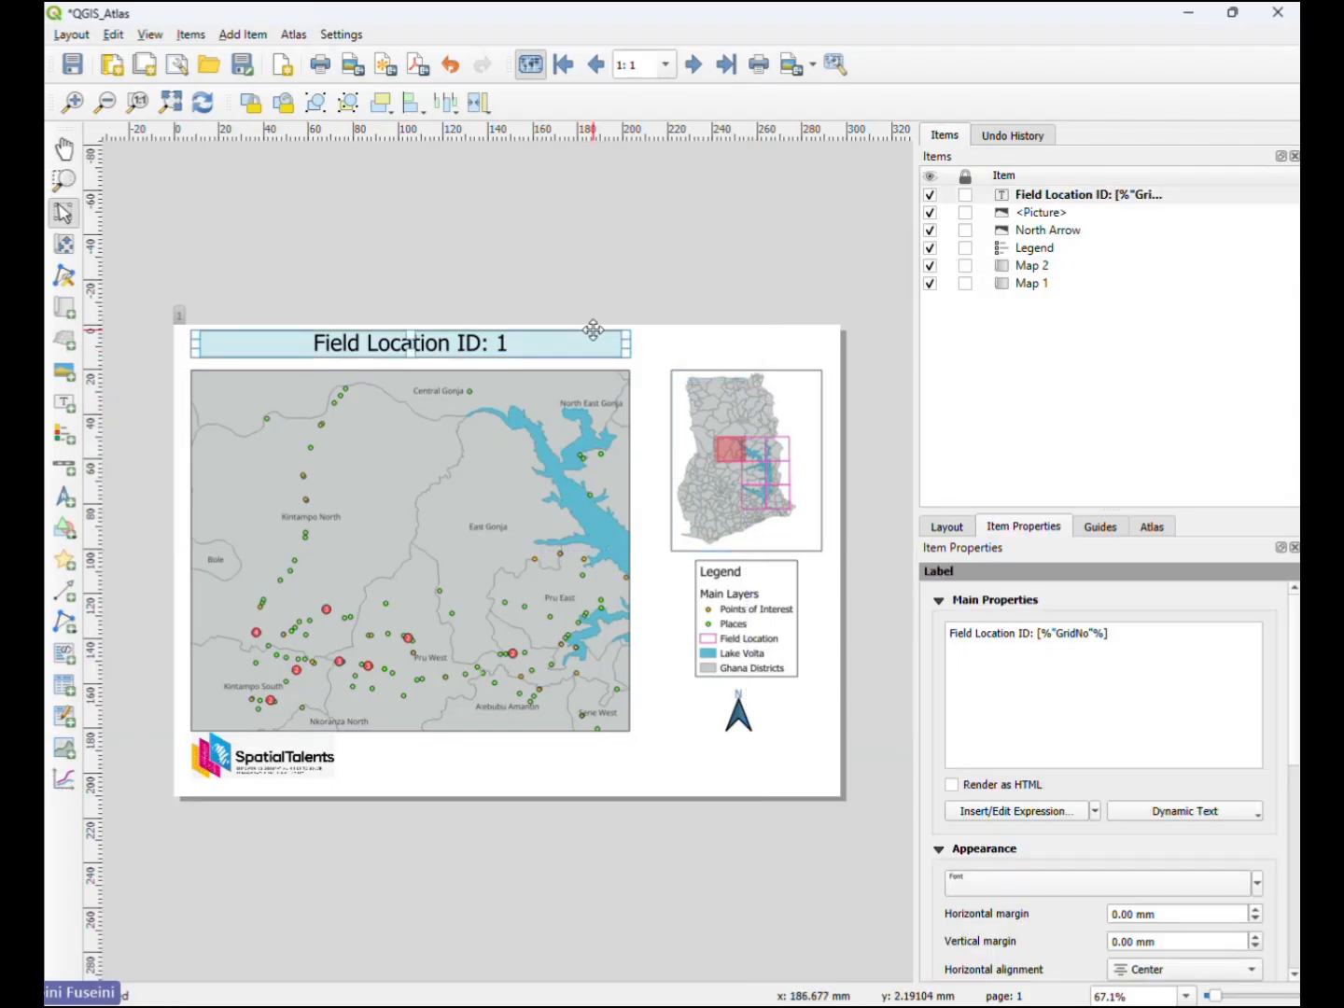
pyautogui.hotkey('ctrl', 'c')
pyautogui.hotkey('ctrl', 'v')
pyautogui.moveTo(766, 327); pyautogui.dragTo(701, 341)
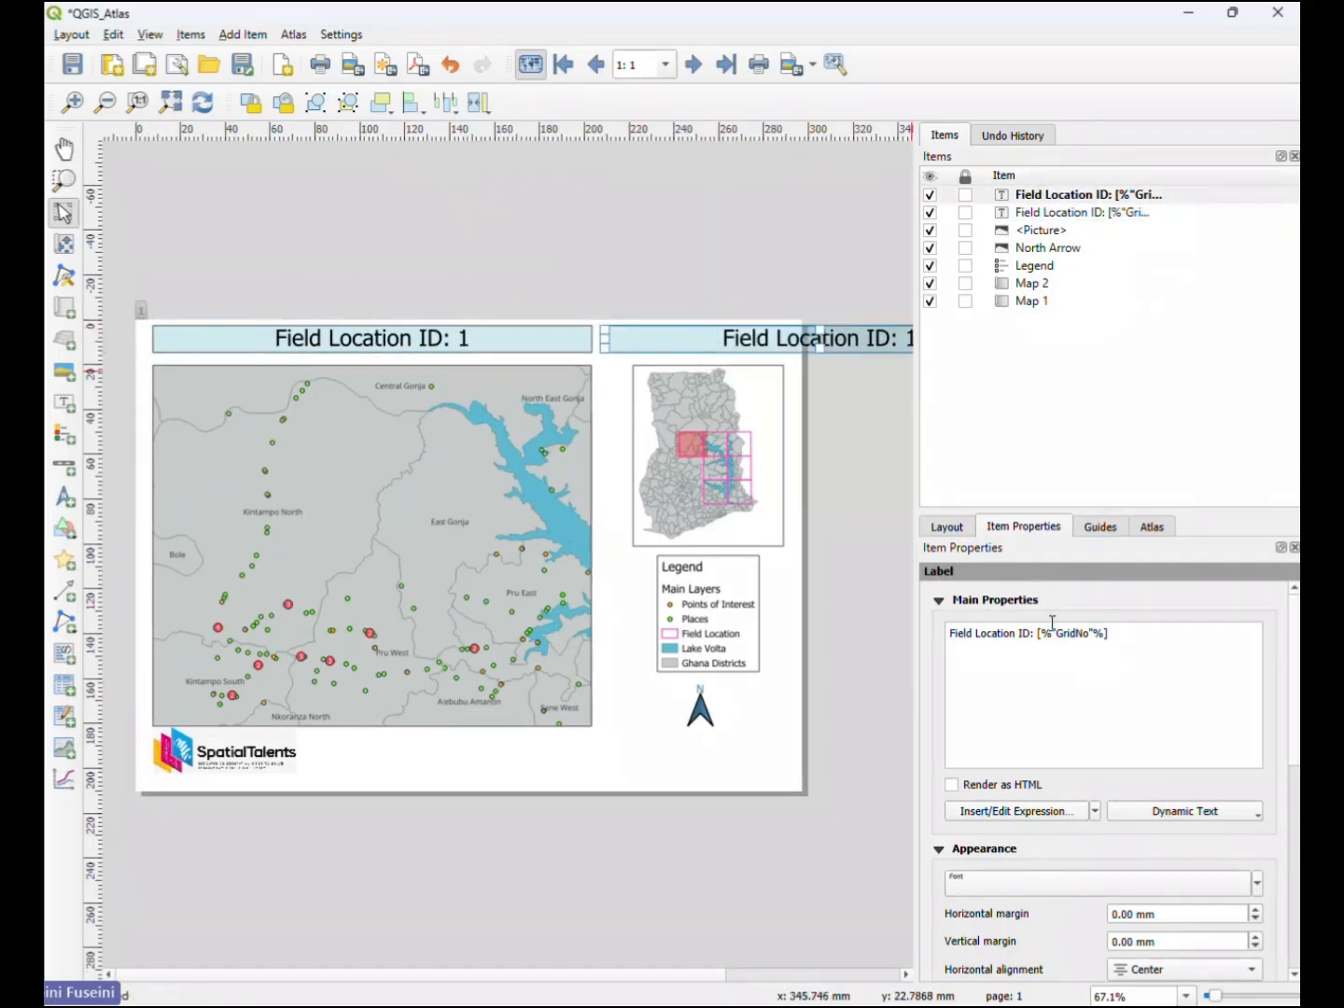
pyautogui.moveTo(1135, 645); pyautogui.dragTo(942, 620)
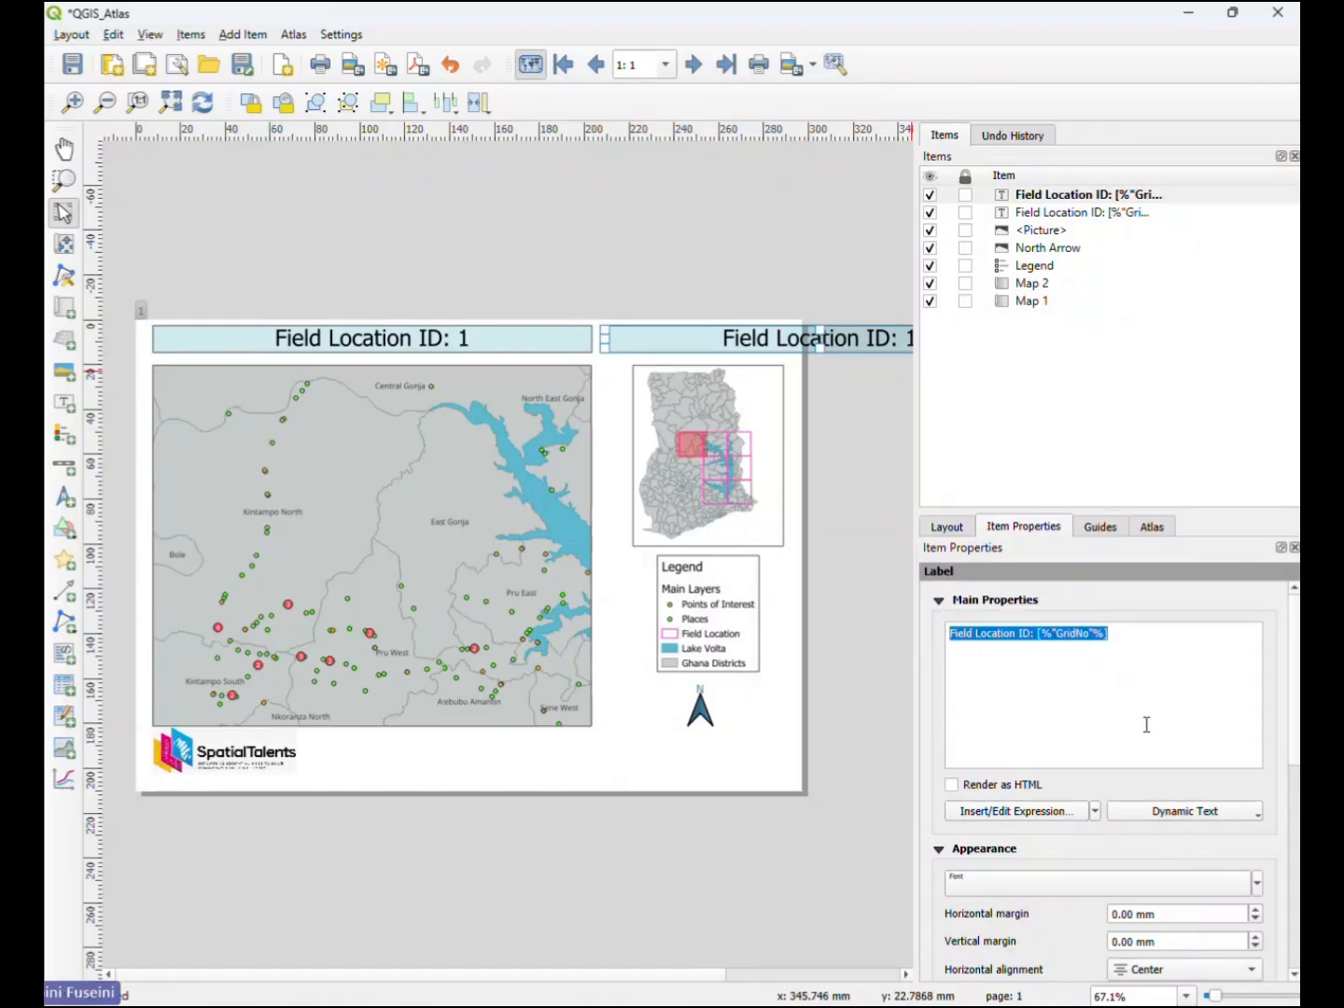
pyautogui.write('Ghana')
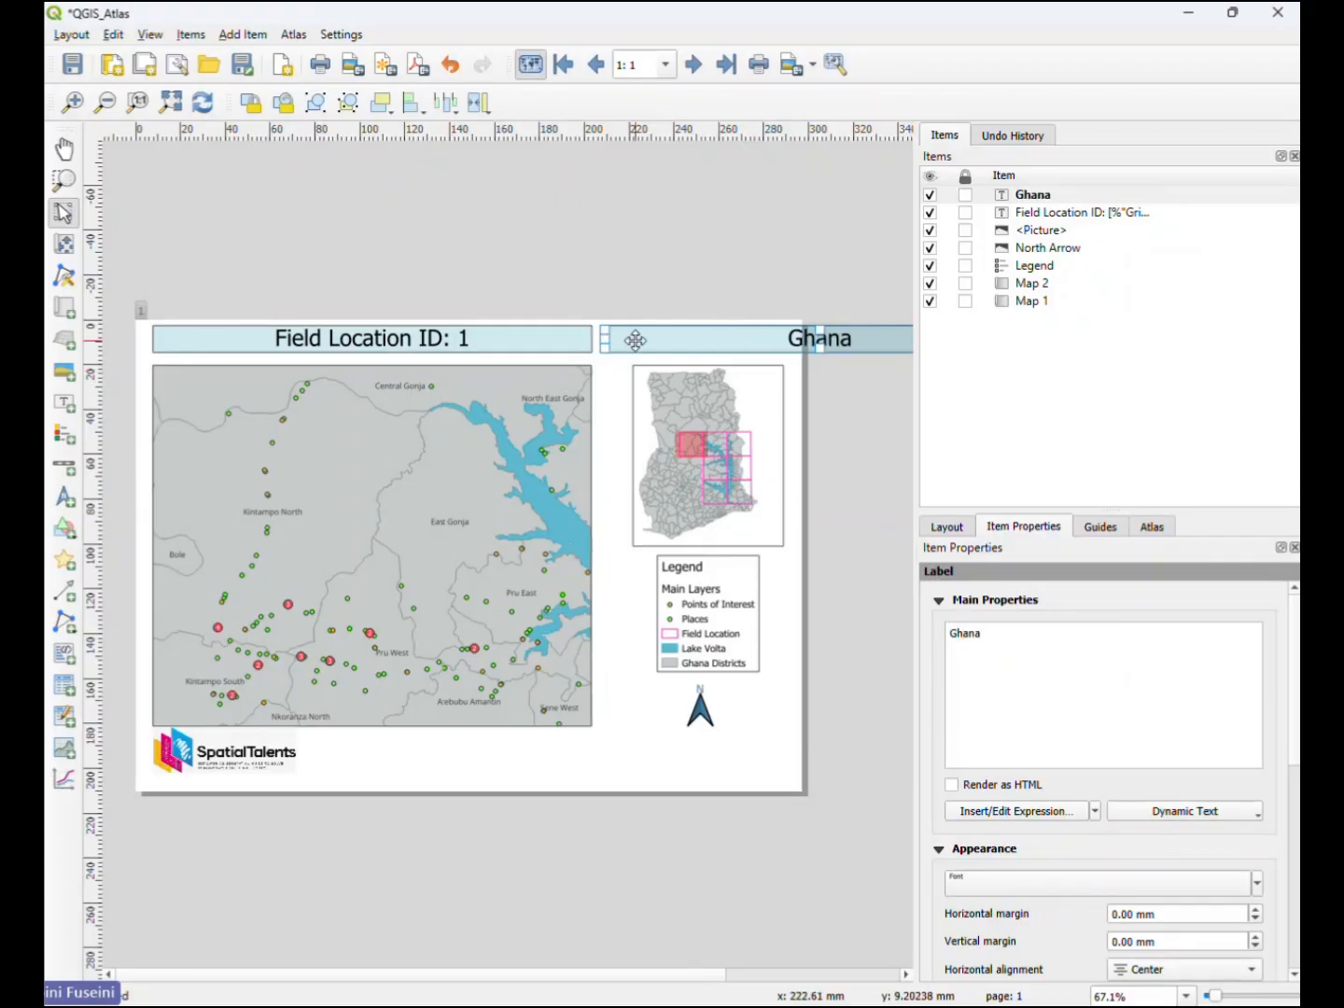
# - Resize the Ghana label on both sides to match the width of the inset map, then deselect it
pyautogui.moveTo(606, 340); pyautogui.dragTo(775, 339)
pyautogui.moveTo(856, 338); pyautogui.dragTo(784, 342)
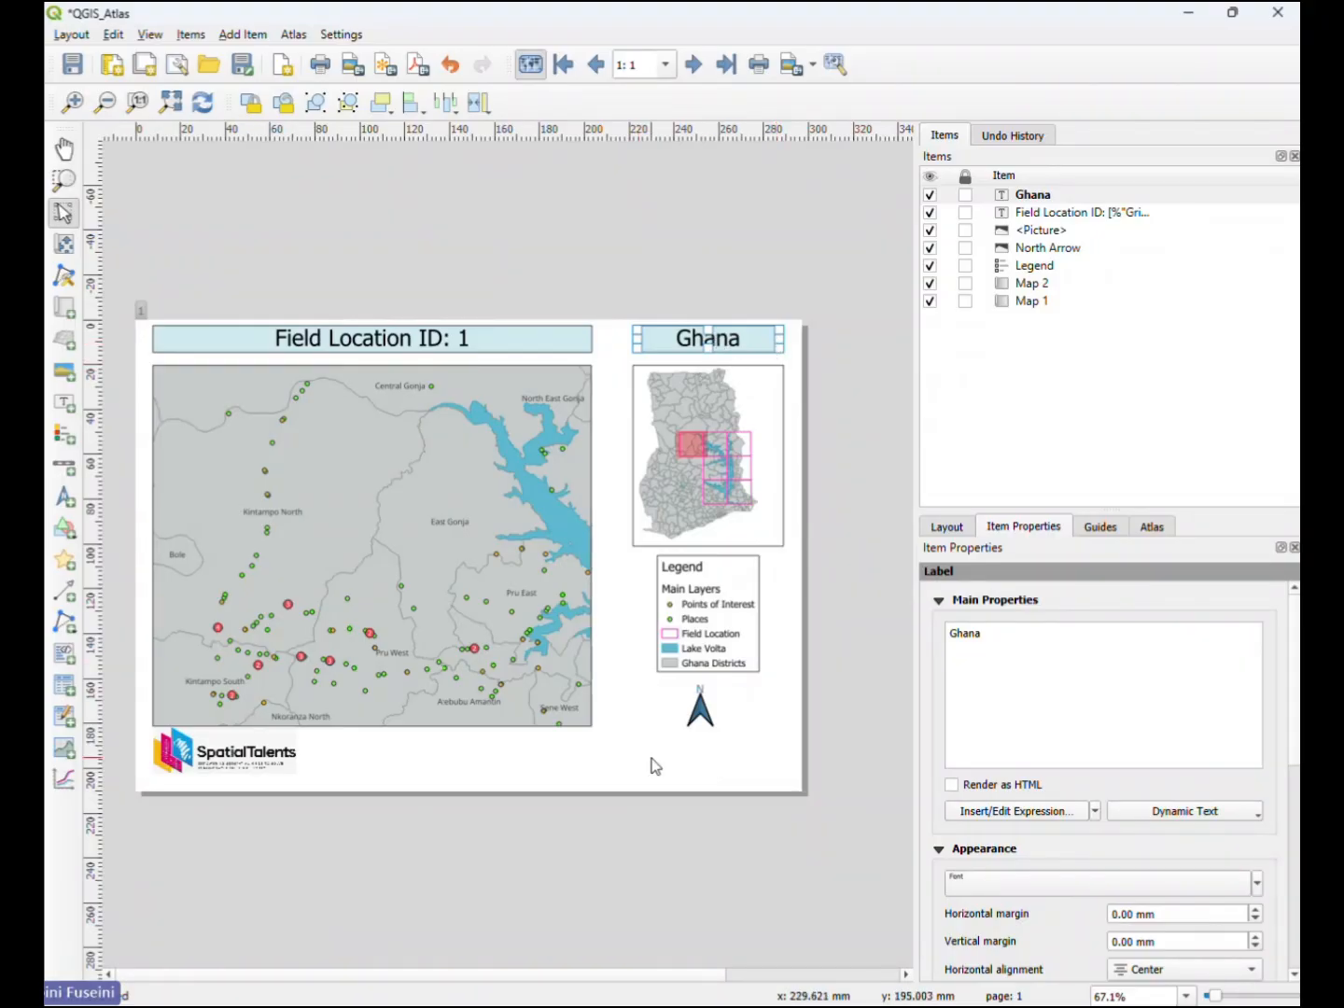
pyautogui.click(694, 768)
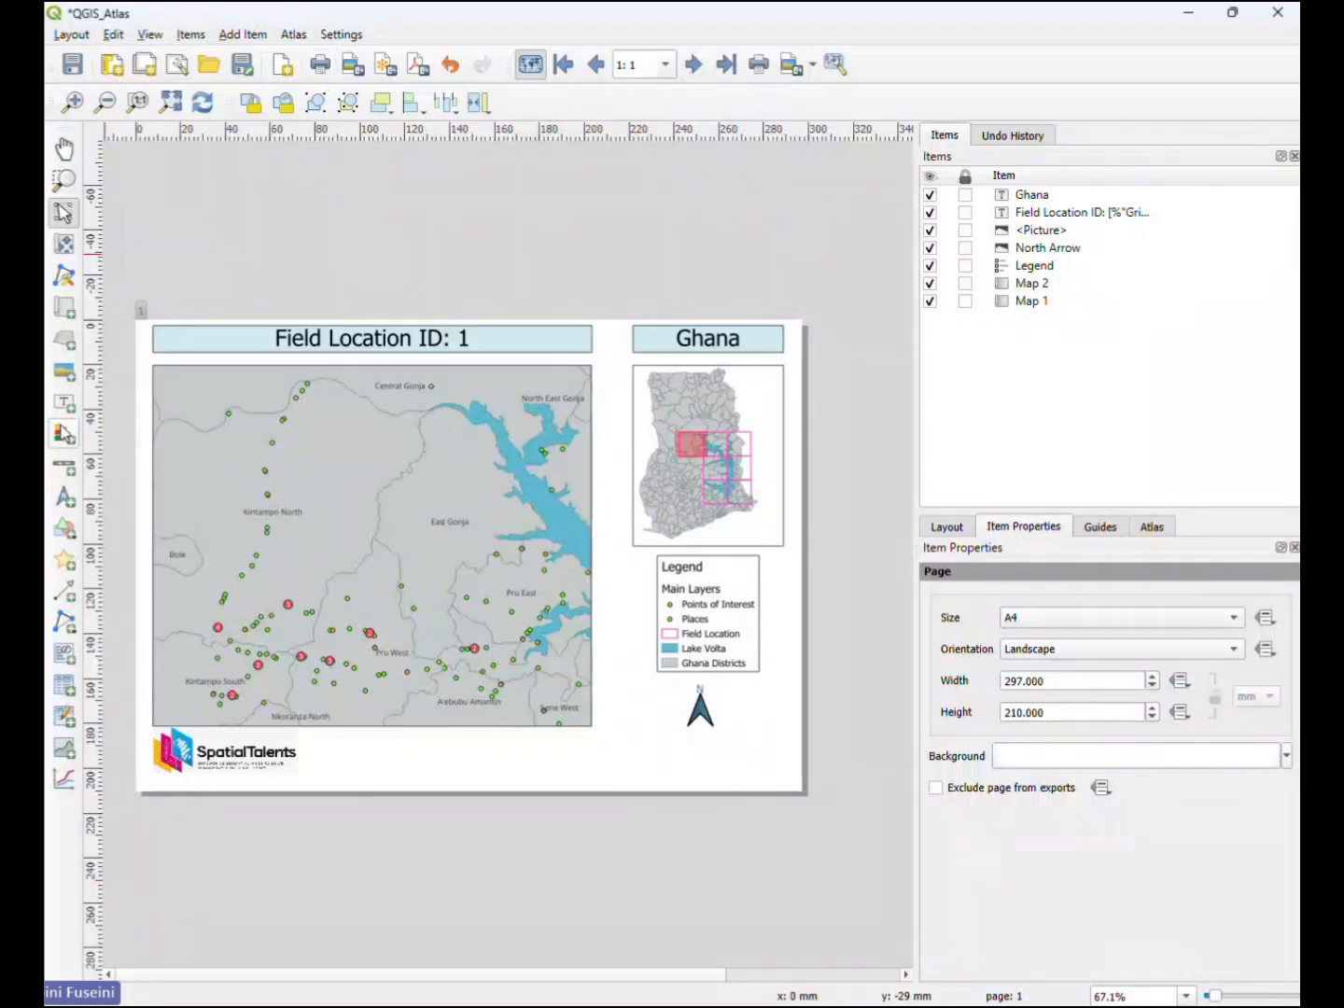
# - Add a scale bar for Map 1 beneath the main map, using the Line Ticks Middle style and keeping Kilometers as its units
pyautogui.click(65, 465)
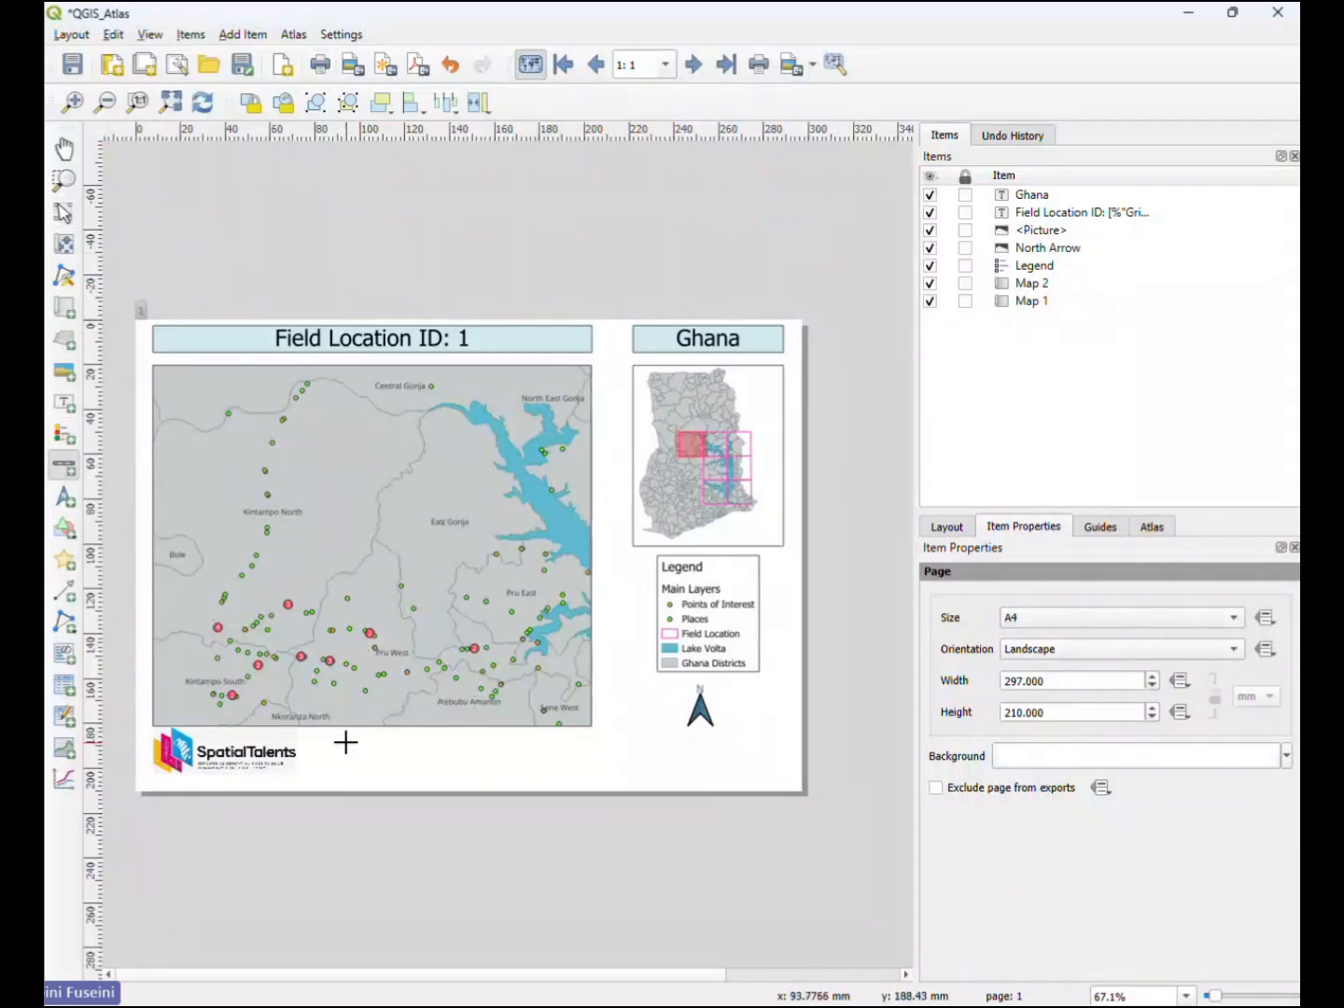
pyautogui.moveTo(339, 743); pyautogui.dragTo(605, 777)
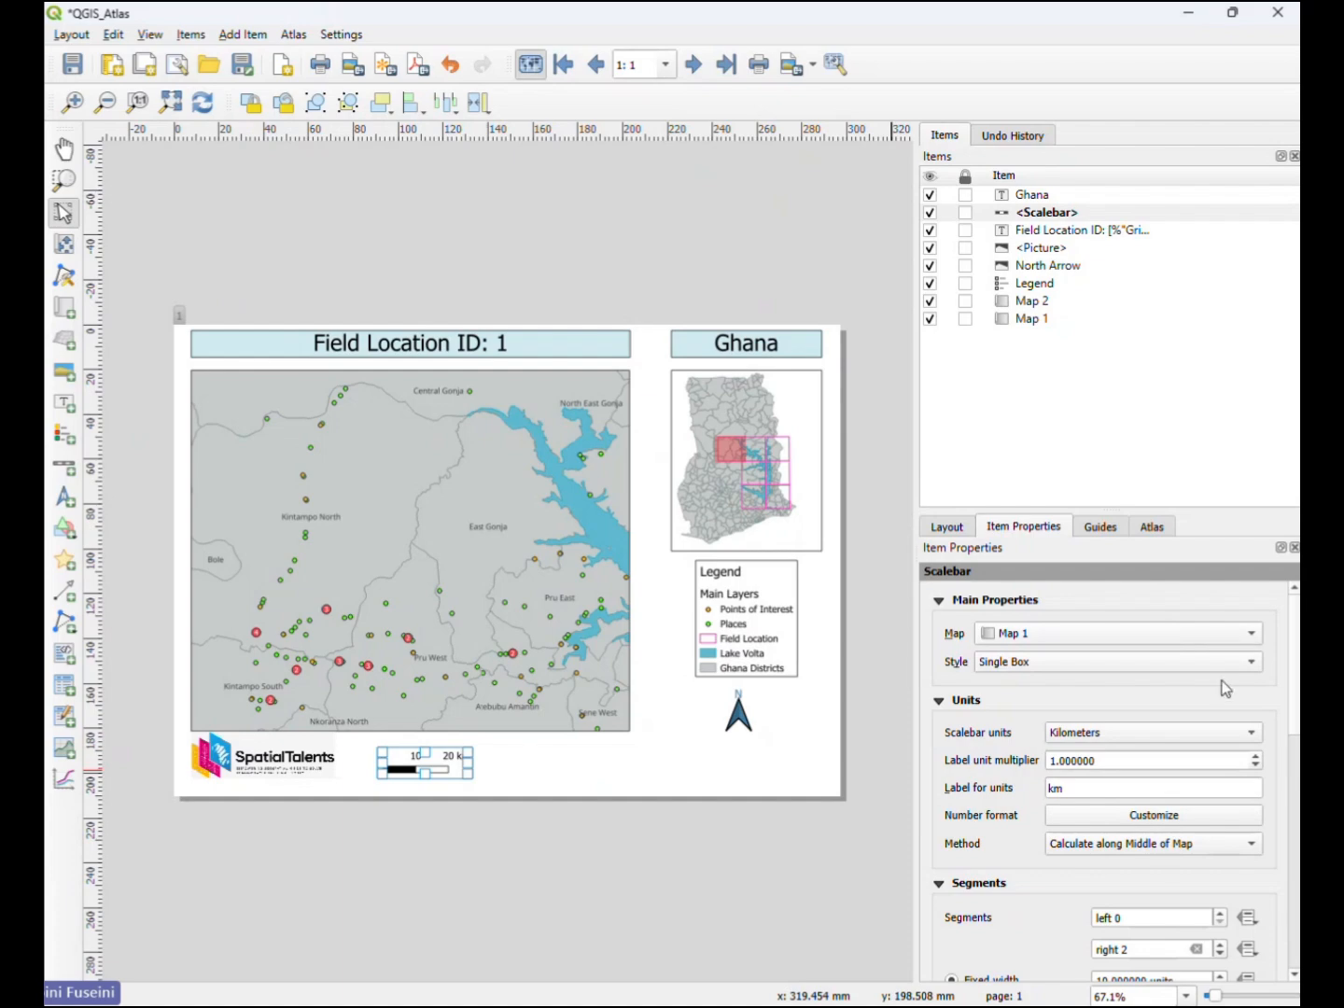
pyautogui.click(1257, 670)
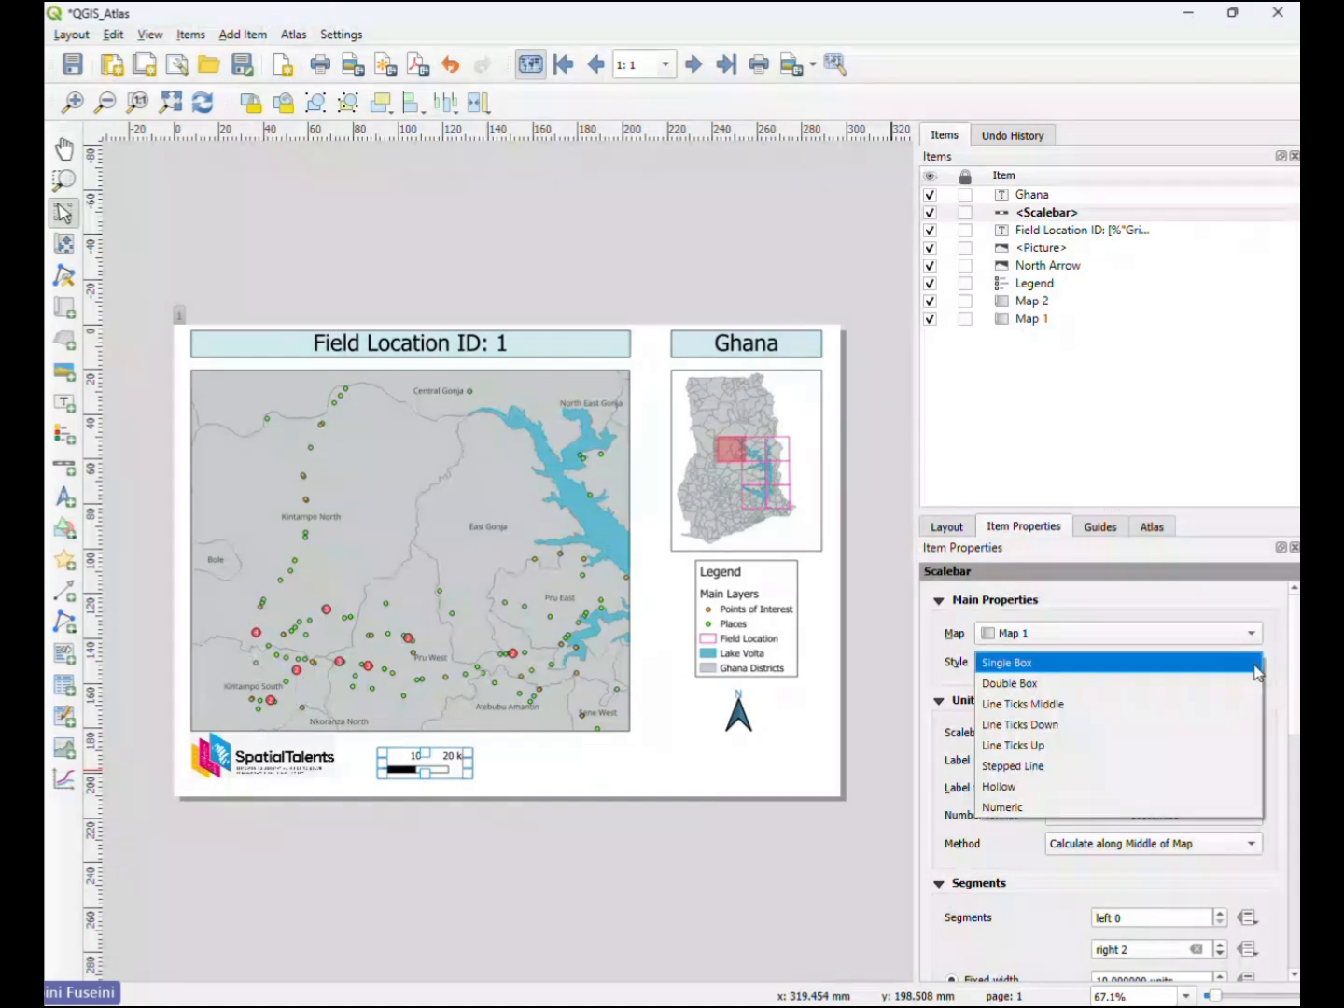
pyautogui.click(1207, 706)
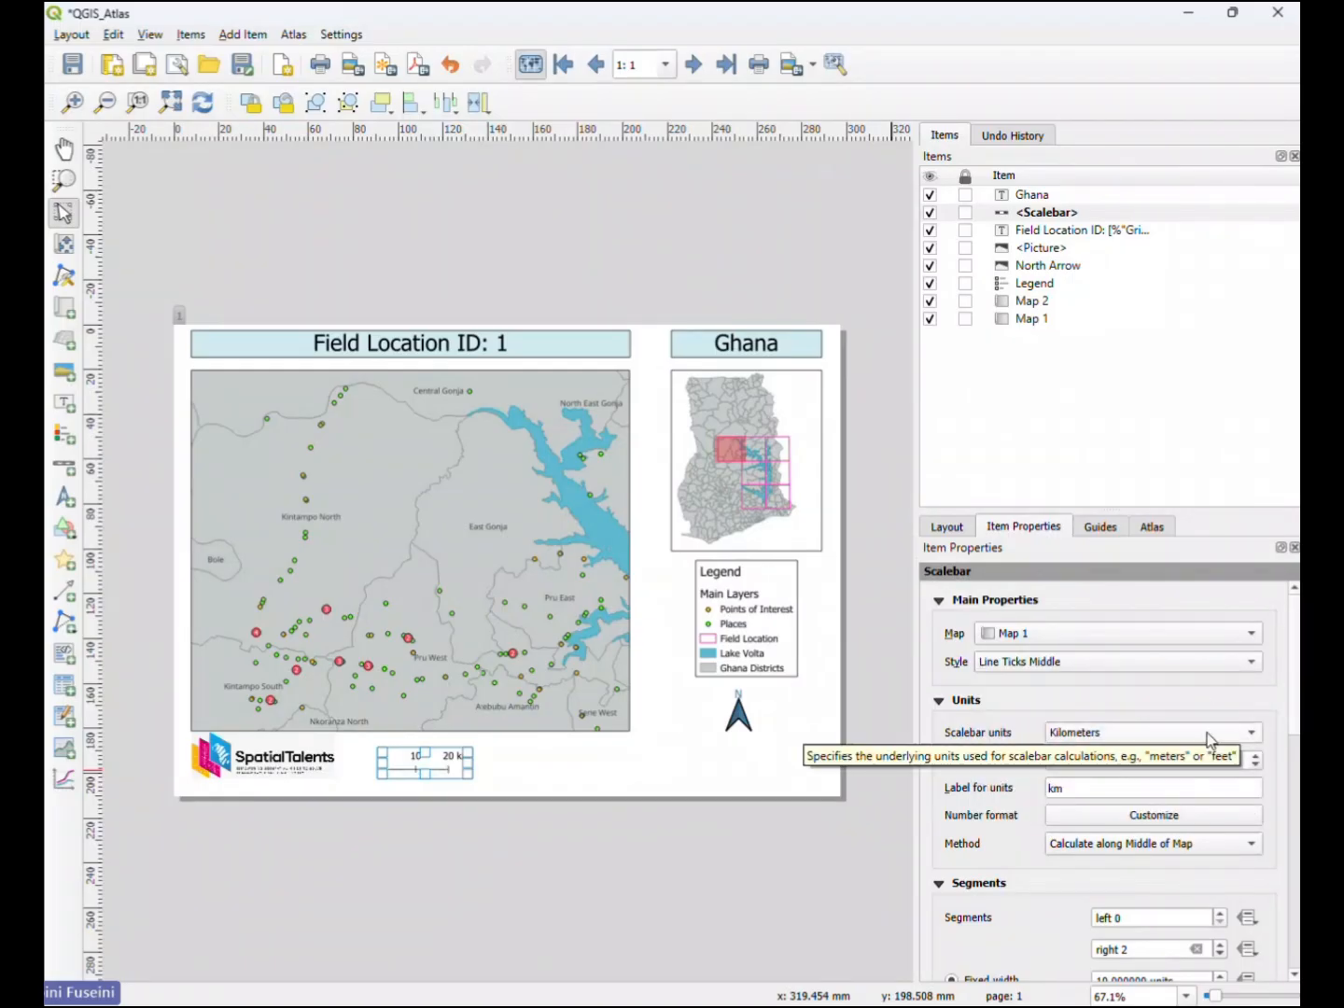
pyautogui.click(1256, 736)
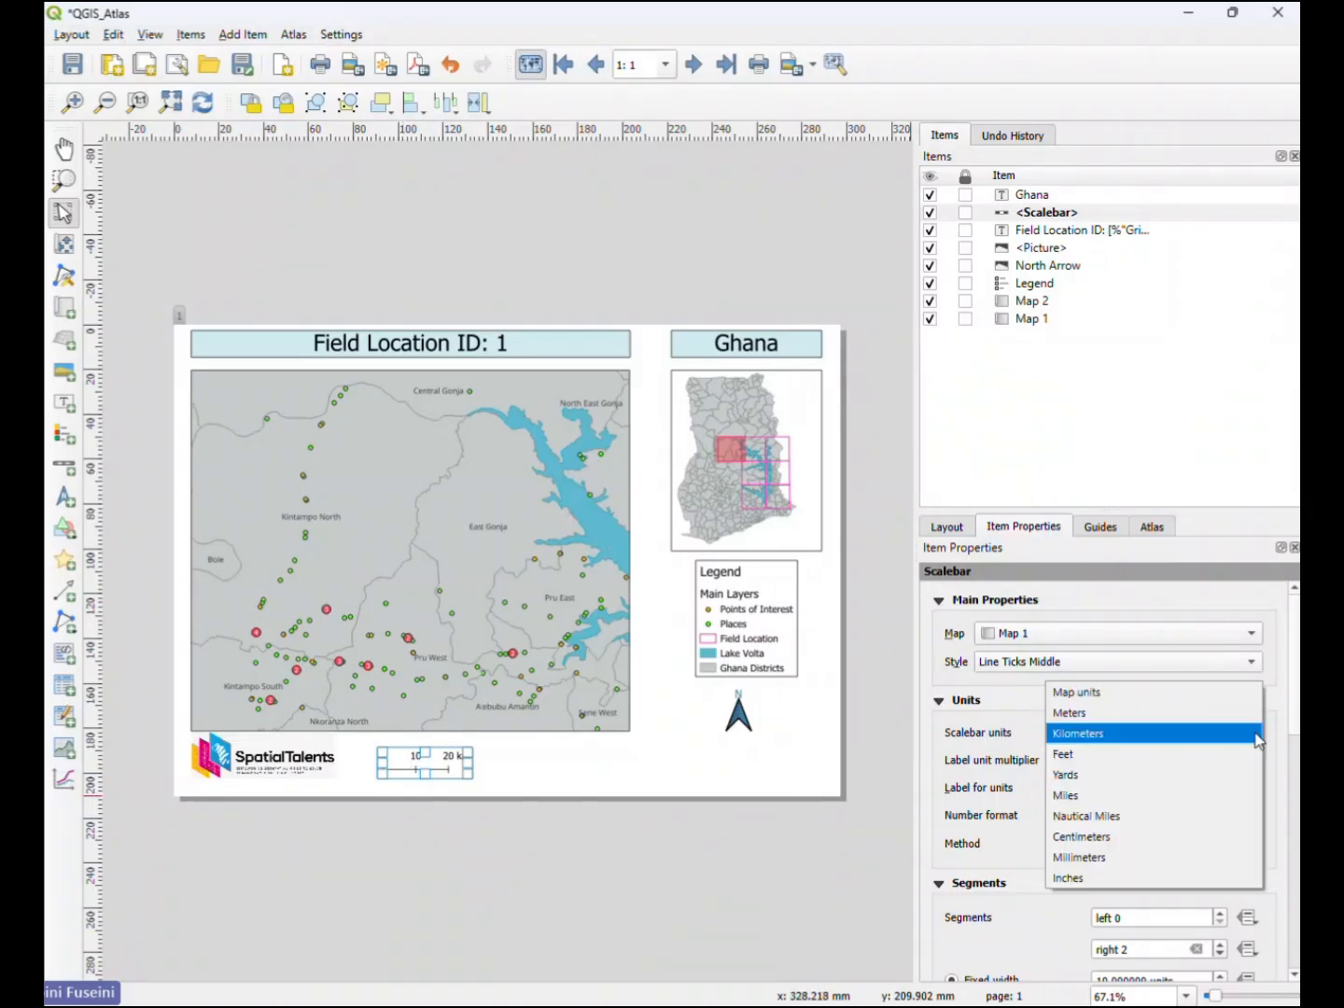
pyautogui.click(1010, 780)
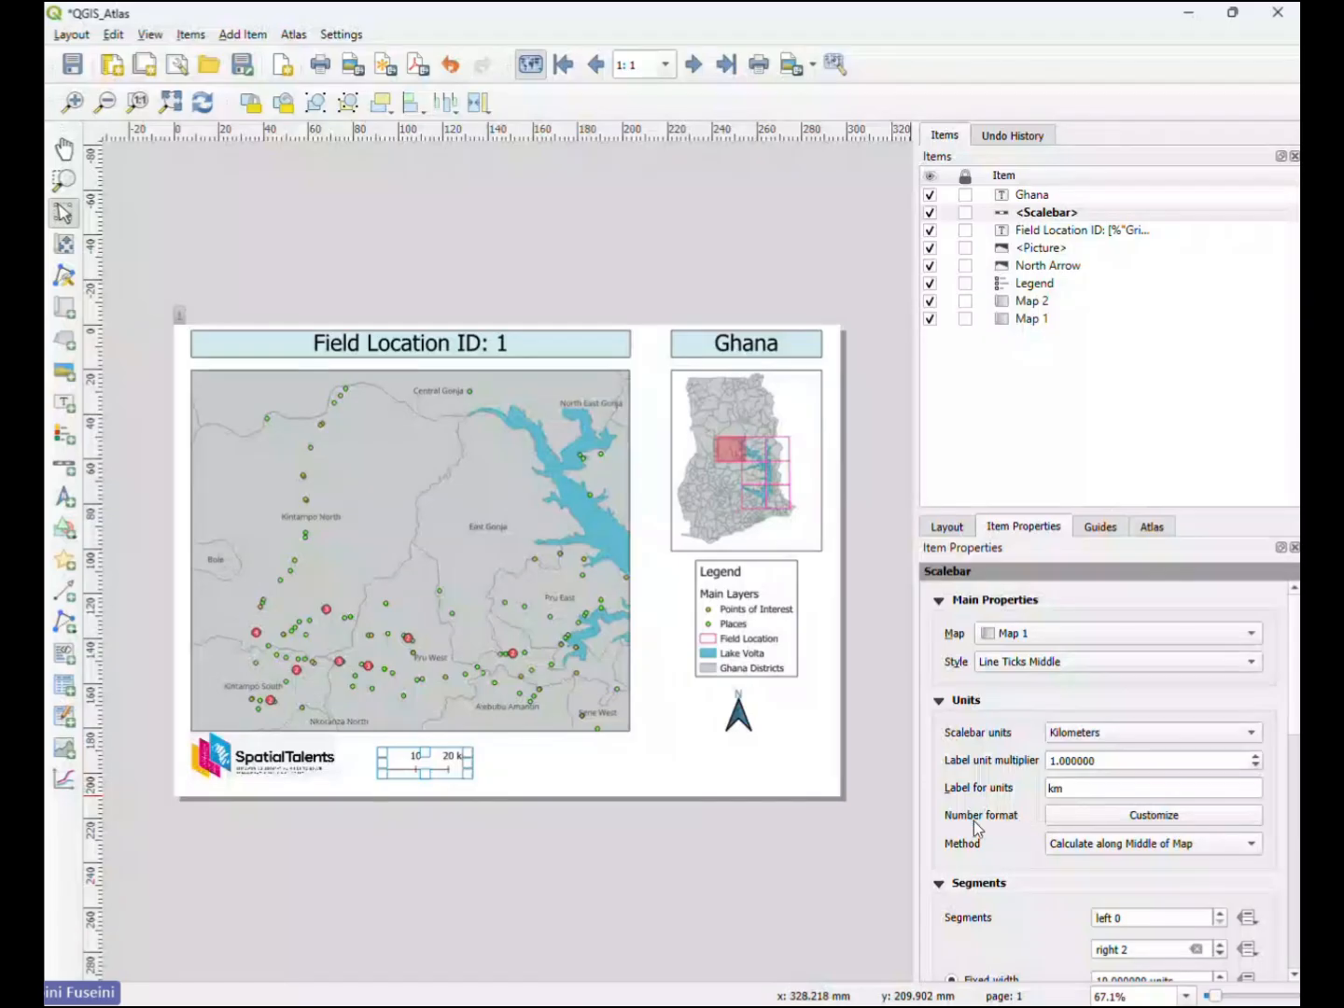
# - Give the scale bar one left segment and switch its segments from fixed width to Fit segment width
pyautogui.scroll(-5, 975, 826)
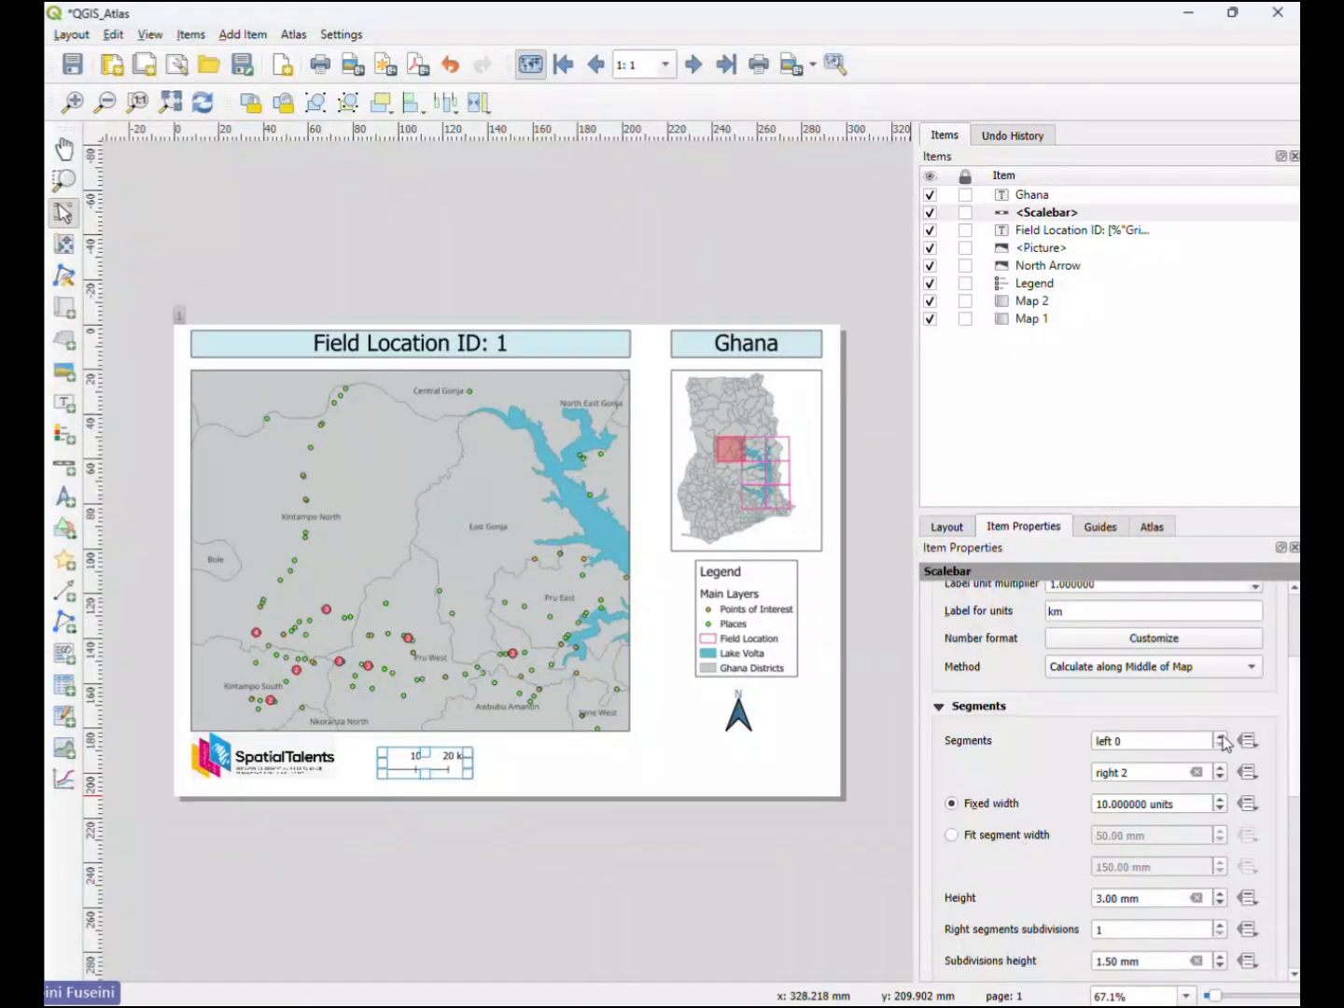
pyautogui.click(1221, 736)
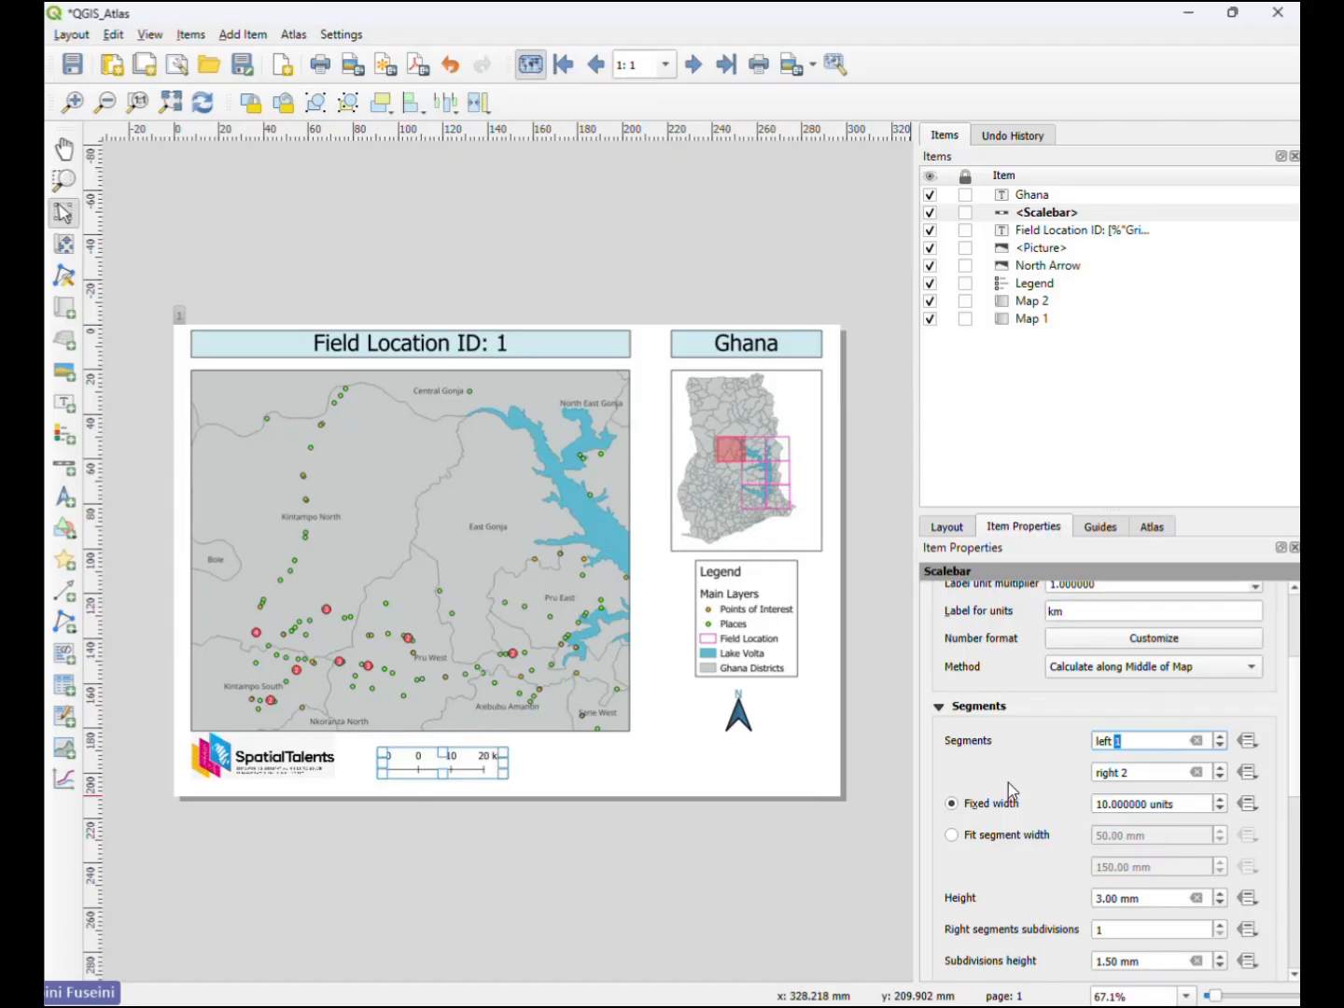
pyautogui.click(1109, 804)
pyautogui.click(952, 835)
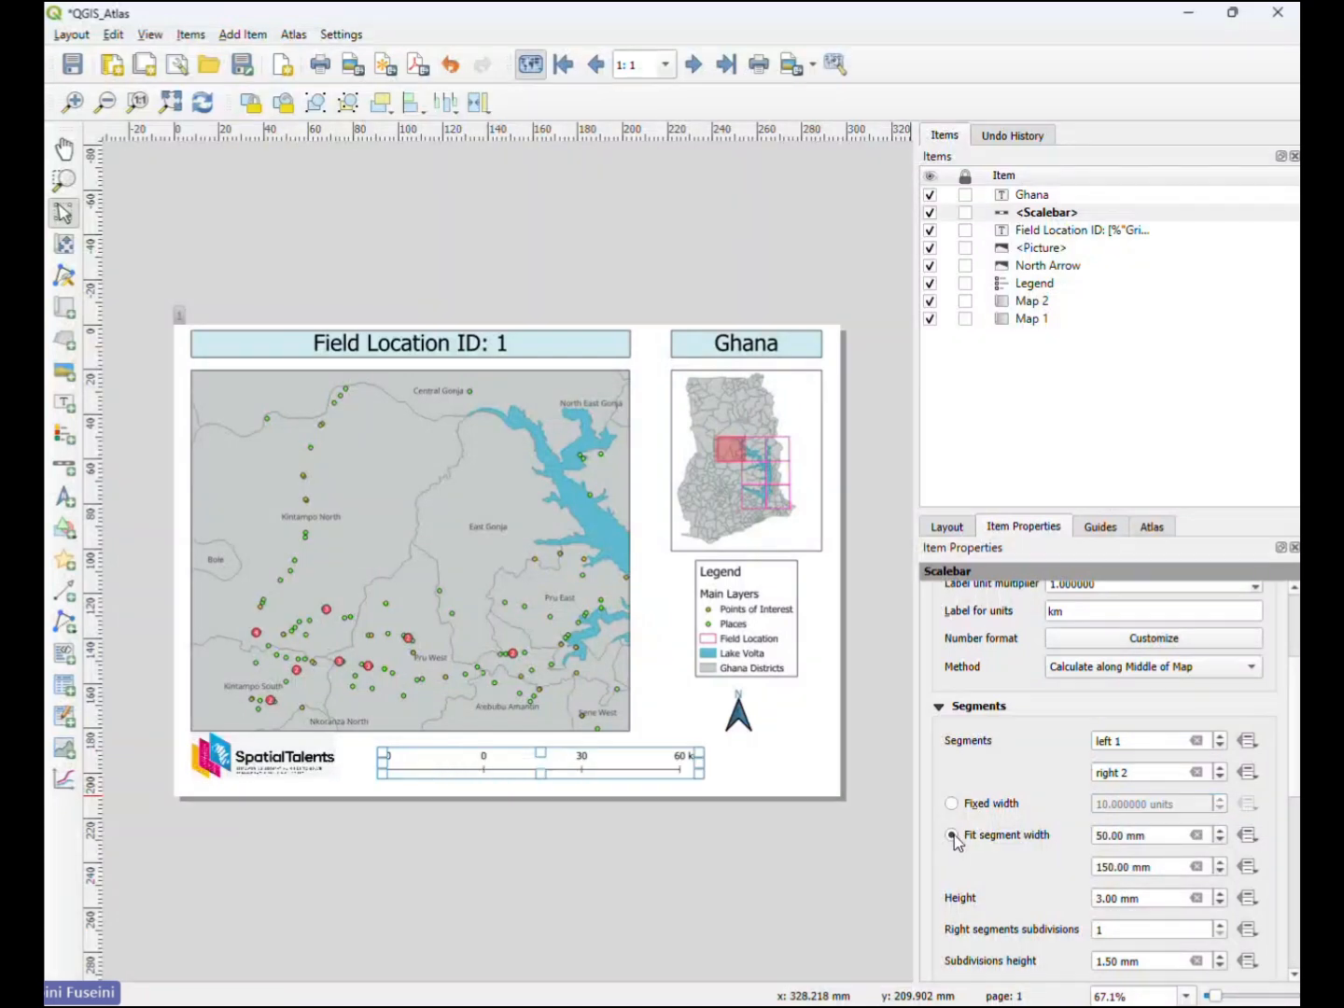
# - Shift the logo and the scale bar left so they sit side by side beneath the main map
pyautogui.moveTo(578, 768)
pyautogui.mouseDown()
pyautogui.moveTo(554, 767)
pyautogui.moveTo(565, 770)
pyautogui.mouseUp()
pyautogui.moveTo(287, 782); pyautogui.dragTo(253, 764)
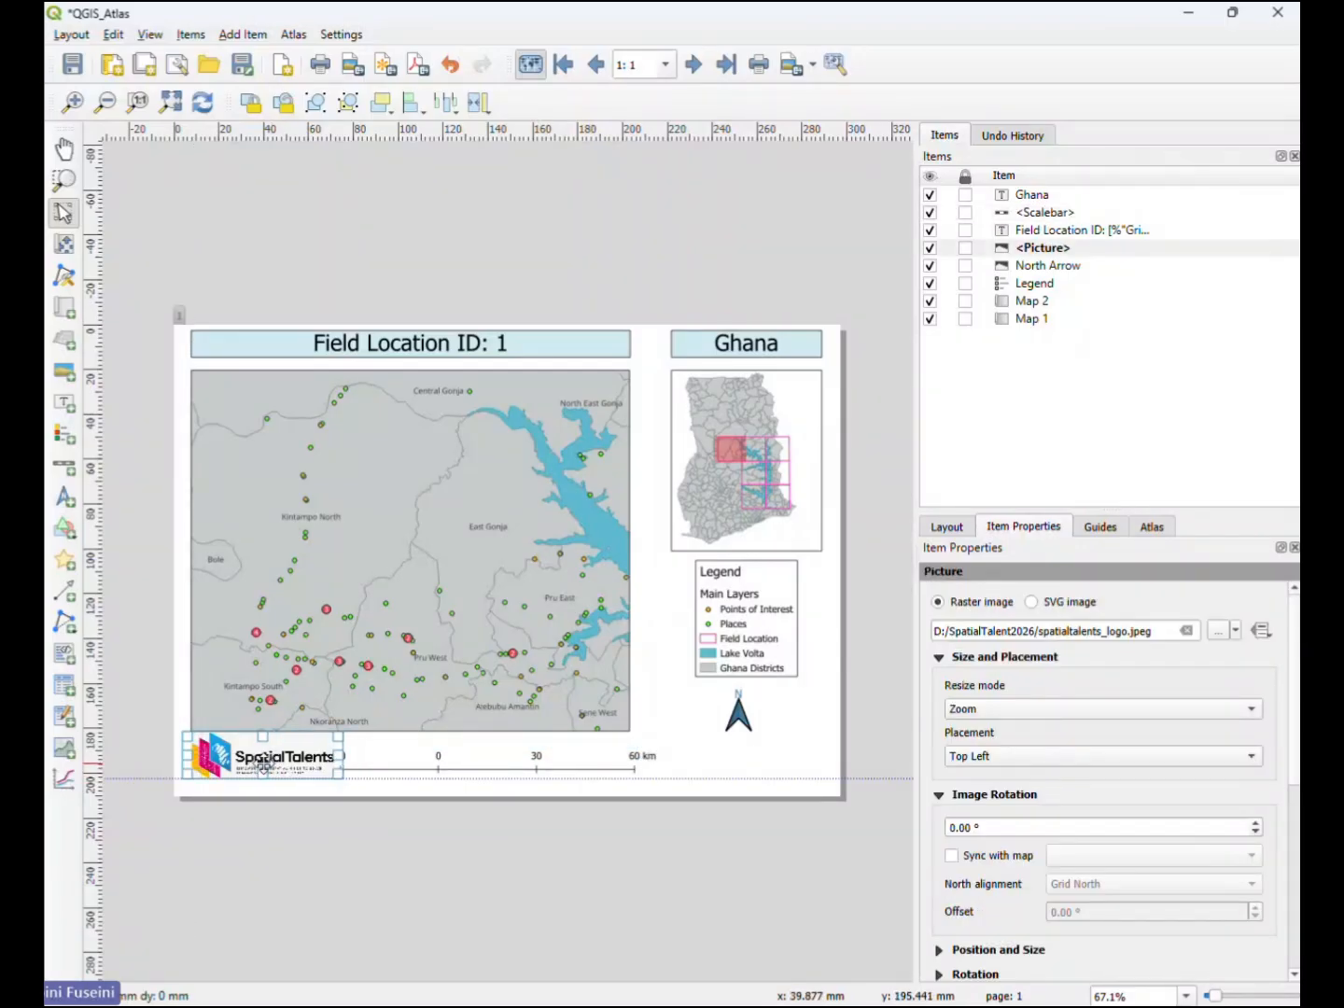
pyautogui.moveTo(437, 760); pyautogui.dragTo(468, 780)
pyautogui.click(744, 785)
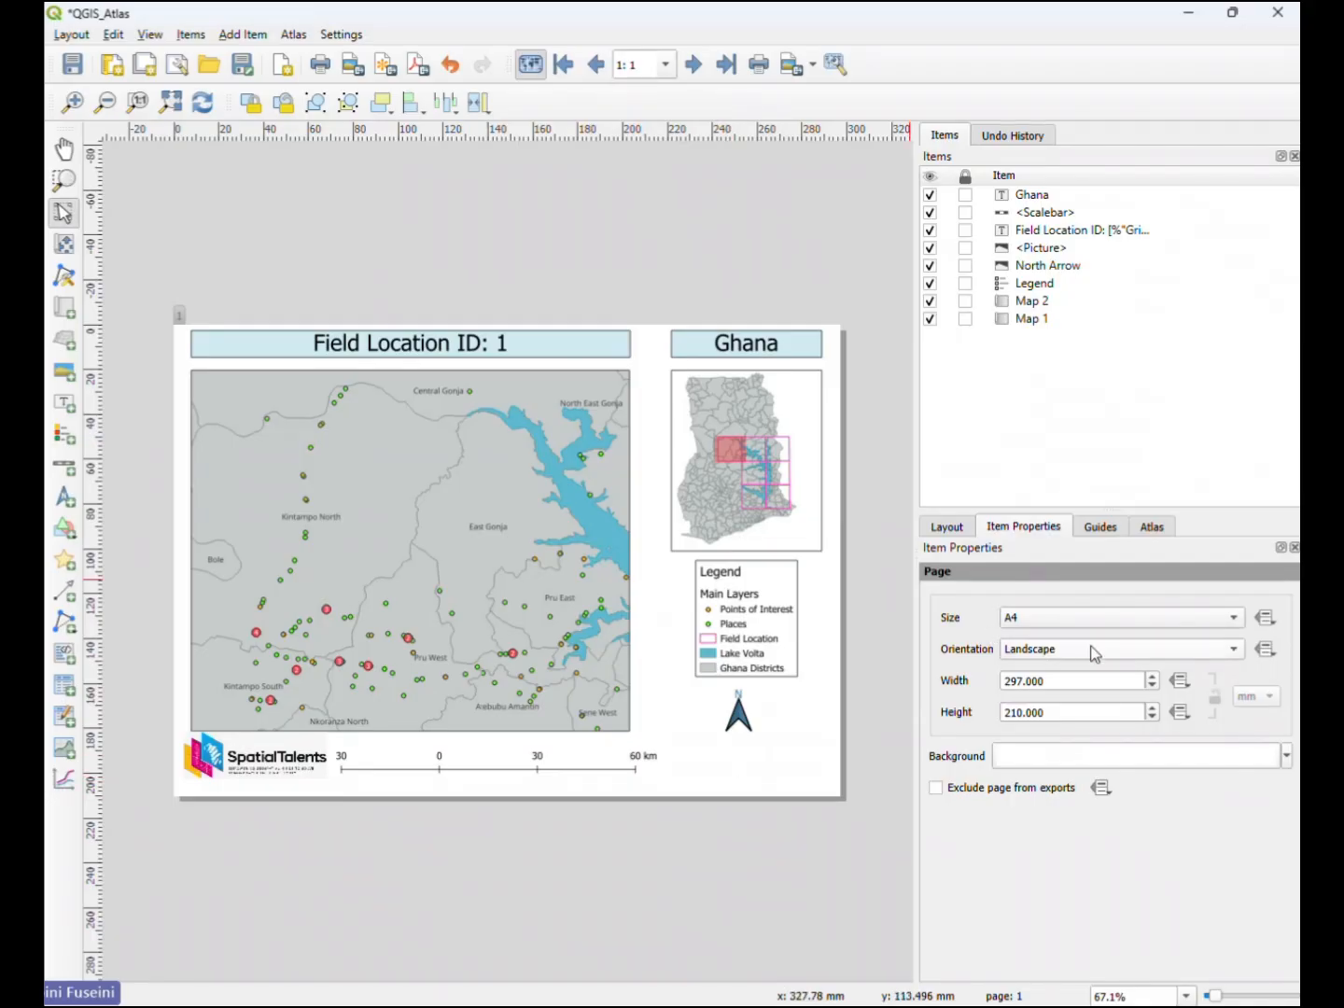
# - Set the scale of the main map, Map 1, to 700000
pyautogui.click(513, 525)
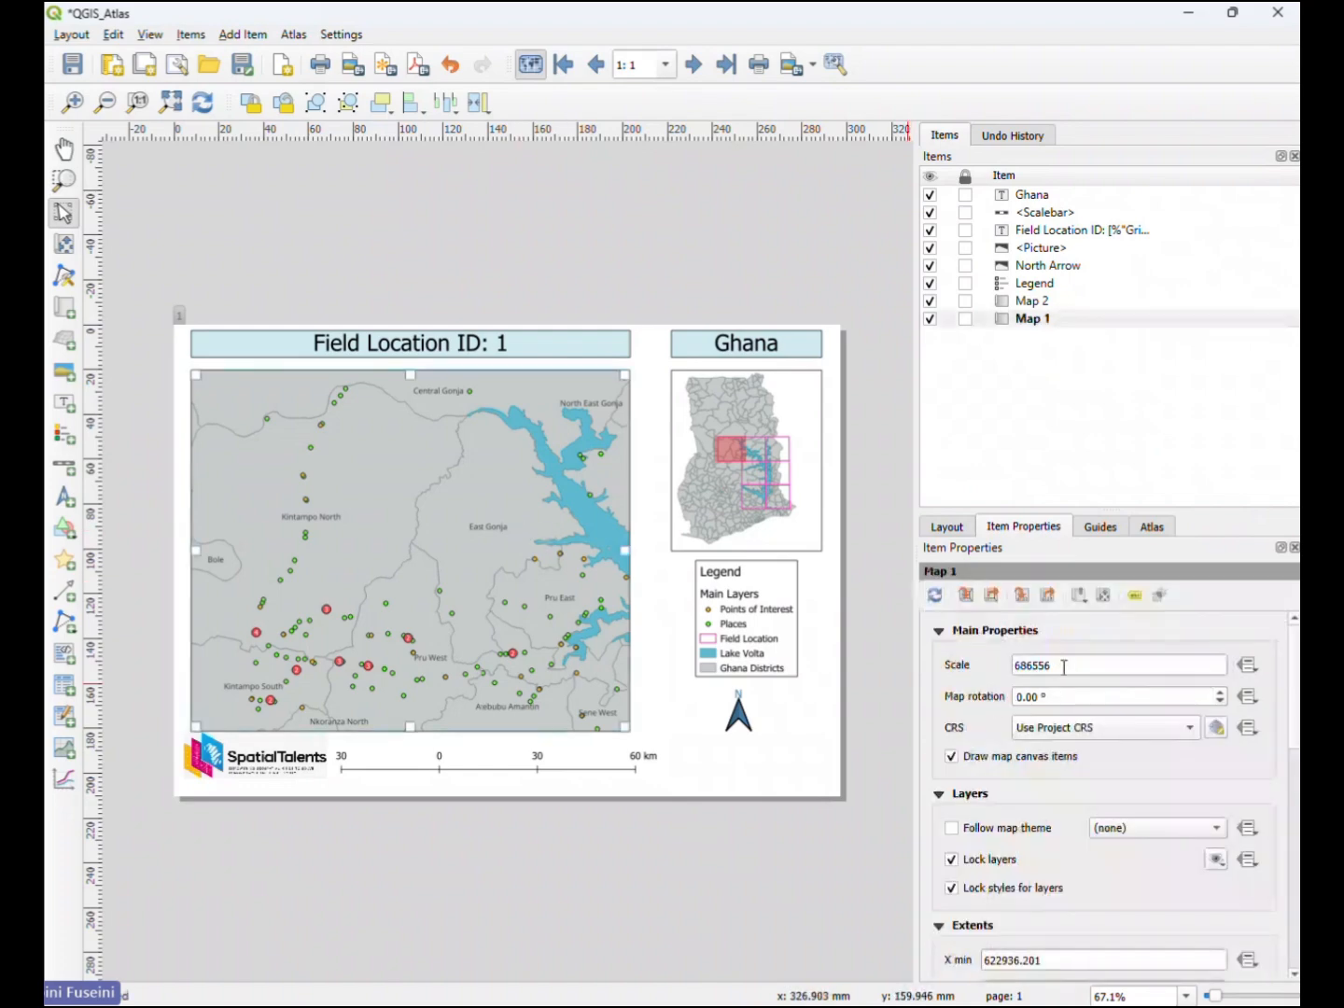
pyautogui.moveTo(1062, 665); pyautogui.dragTo(1015, 664)
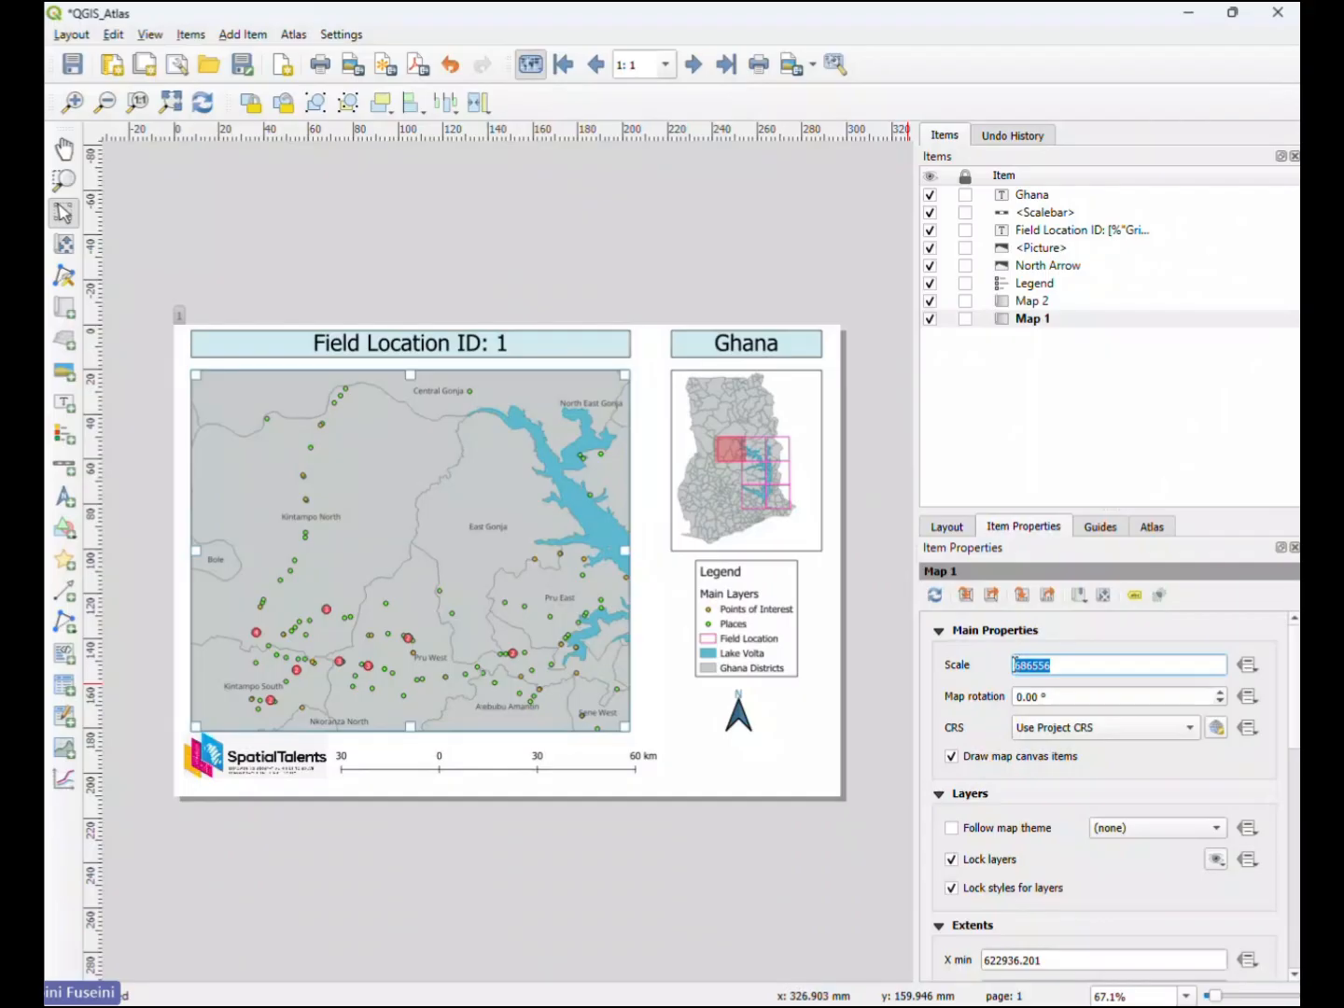
pyautogui.write('700000')
pyautogui.press('Return')
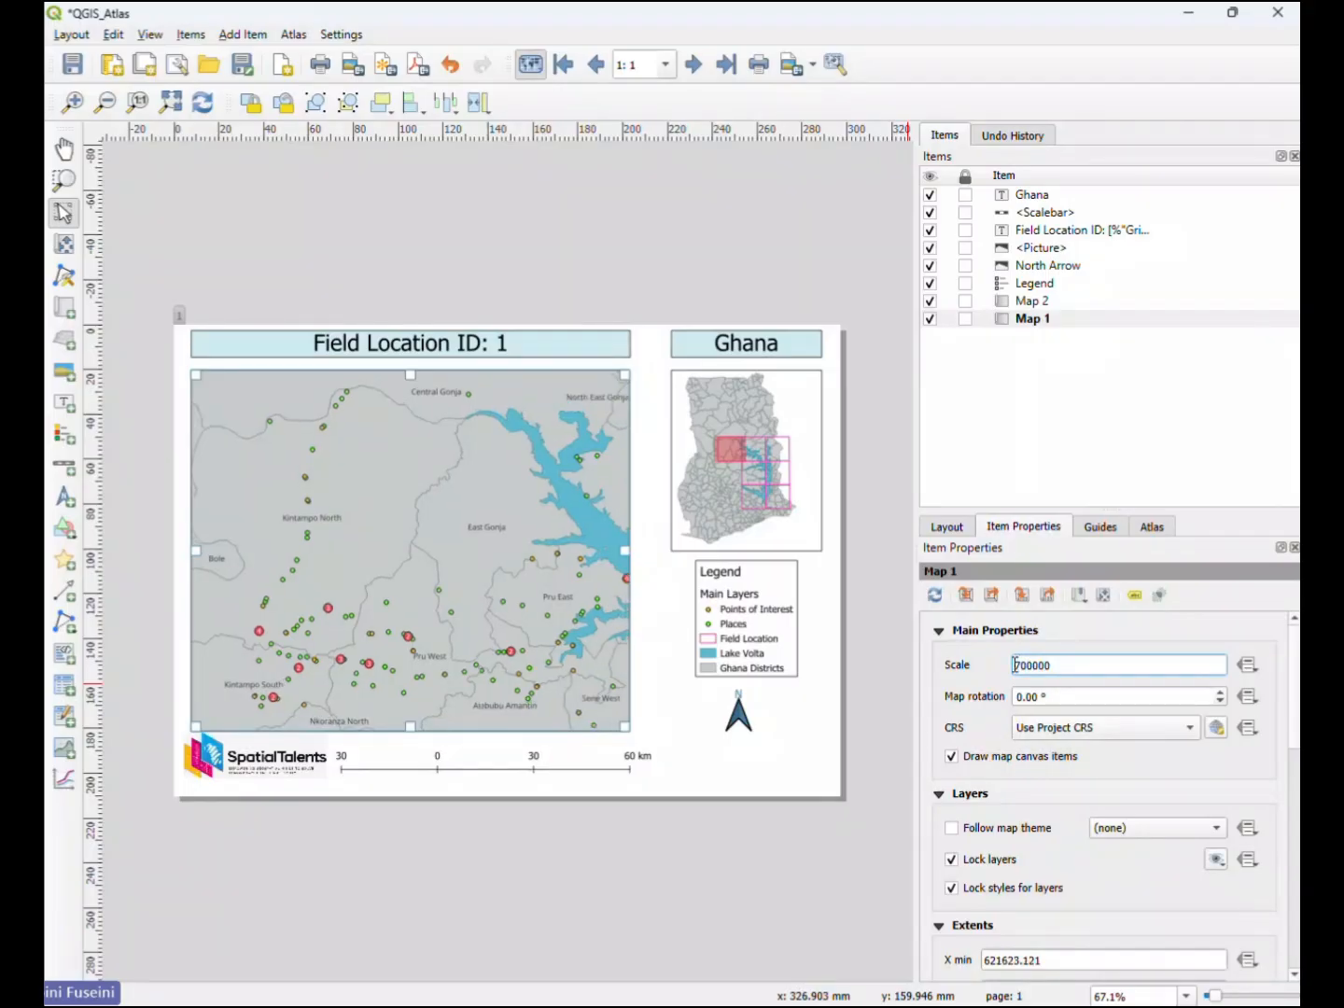
pyautogui.click(656, 718)
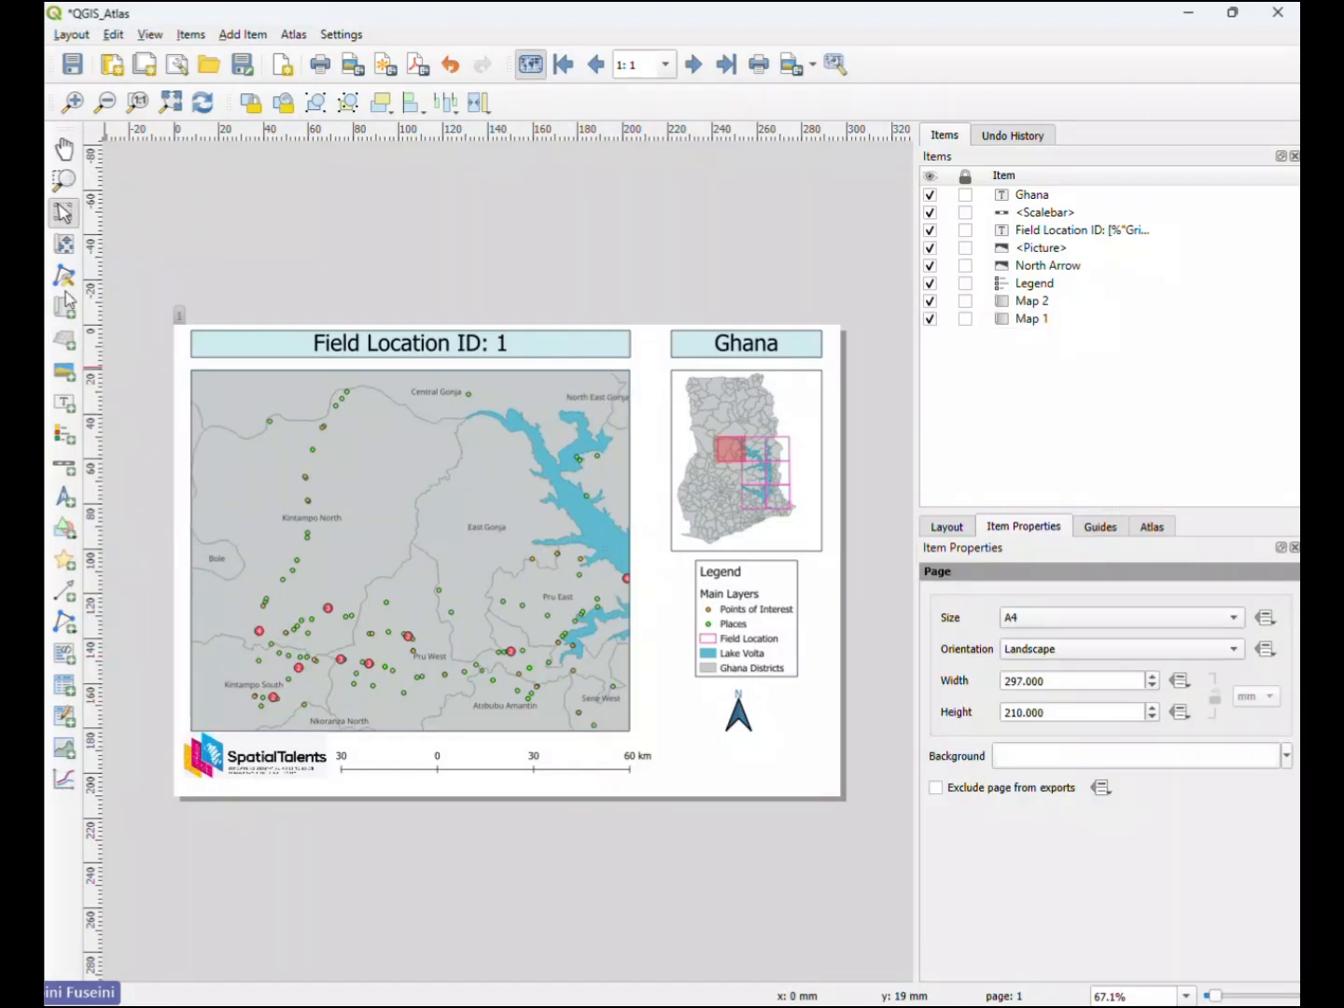
# - Add a text label below the north arrow and replace its placeholder text with 1:7000000
pyautogui.click(65, 403)
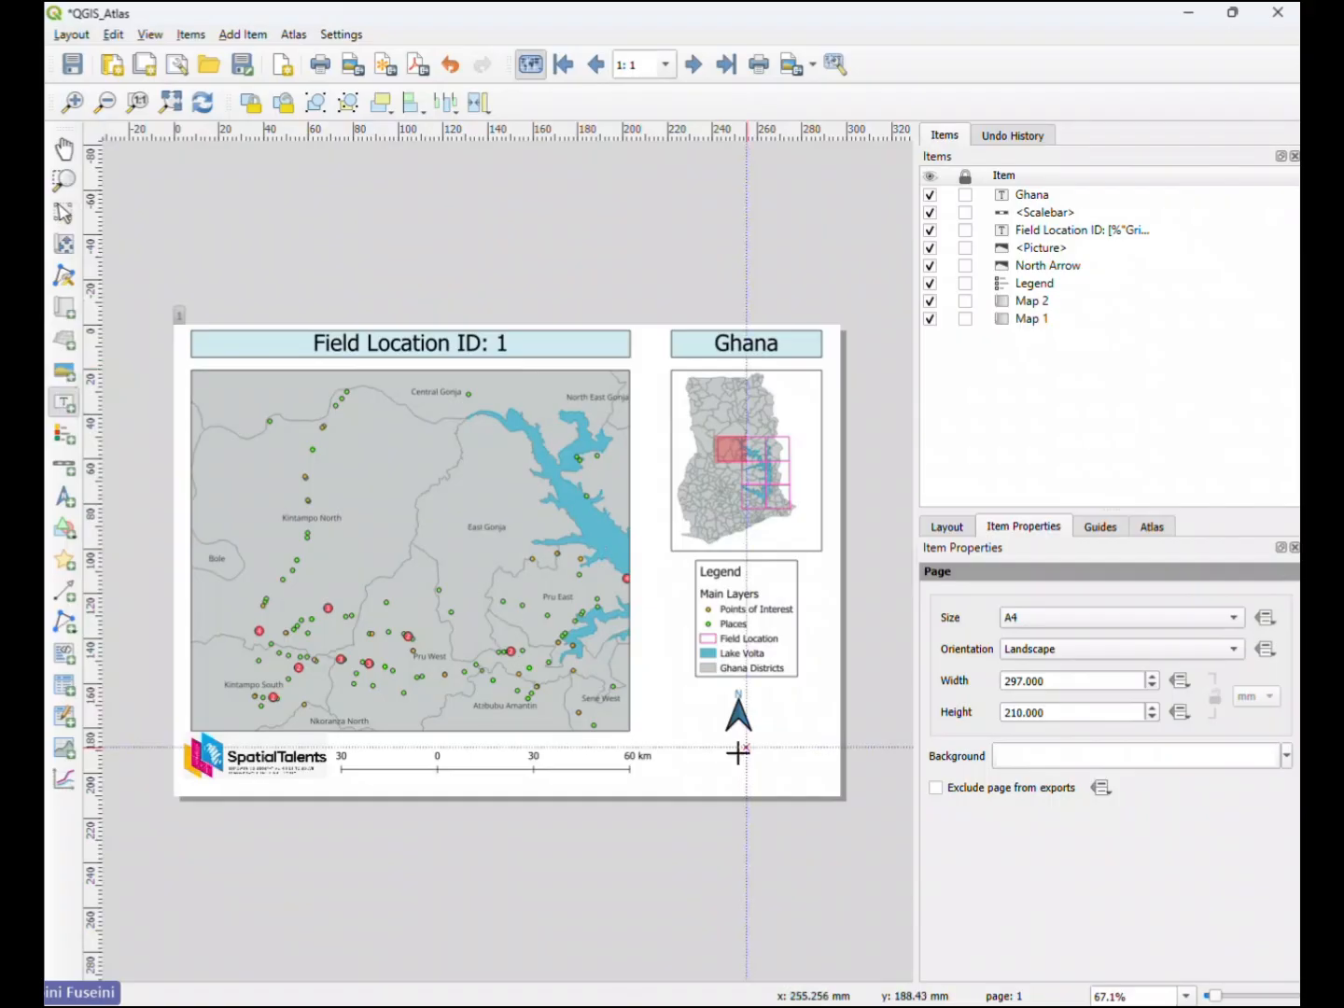
pyautogui.moveTo(695, 755); pyautogui.dragTo(797, 774)
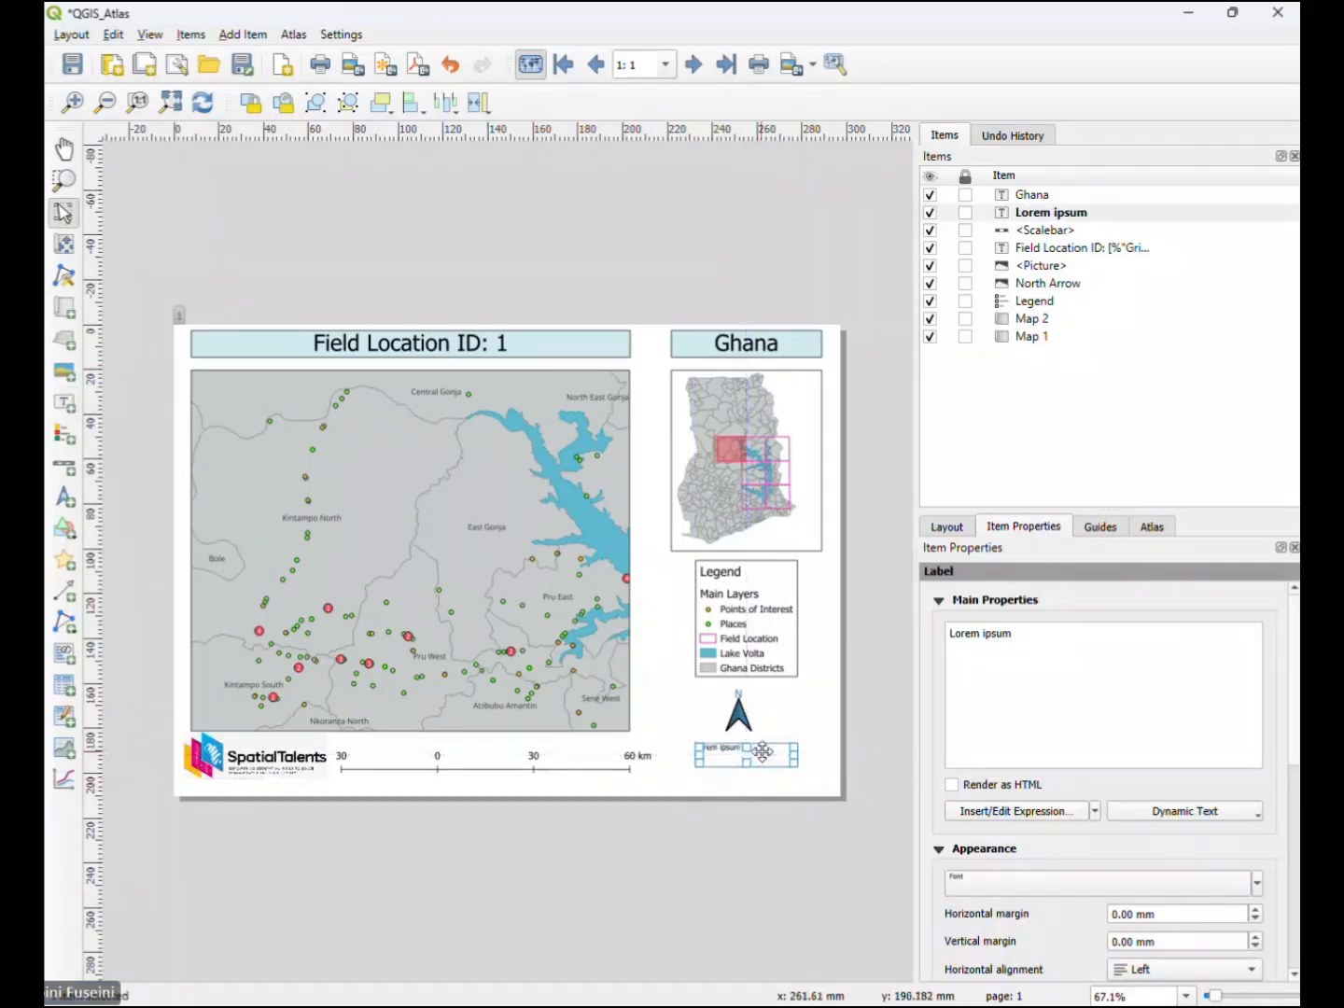
pyautogui.tripleClick(953, 633)
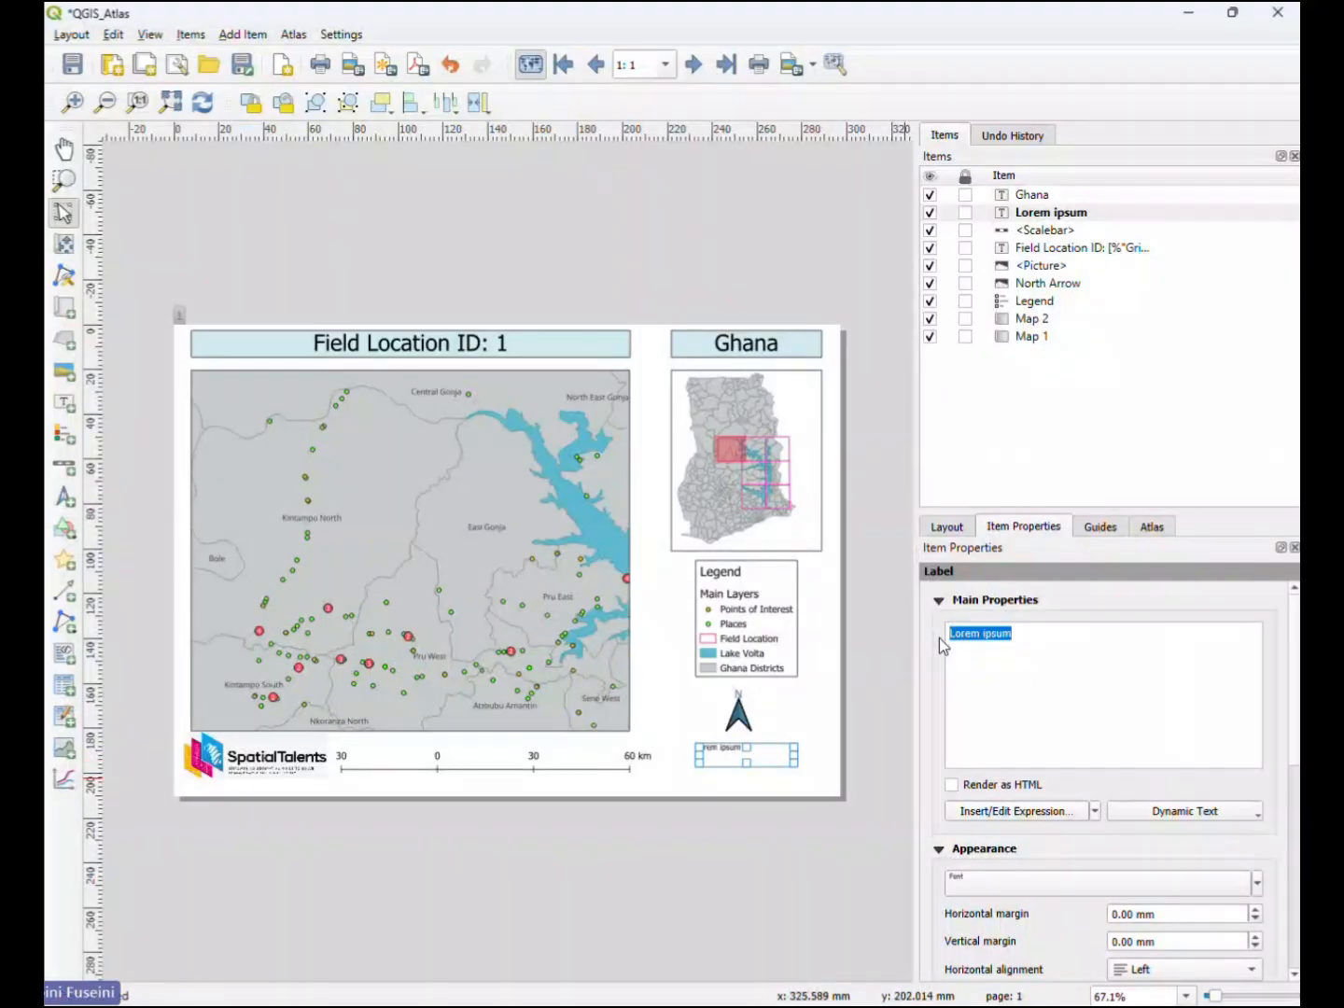
pyautogui.write('!')
pyautogui.press('BackSpace')
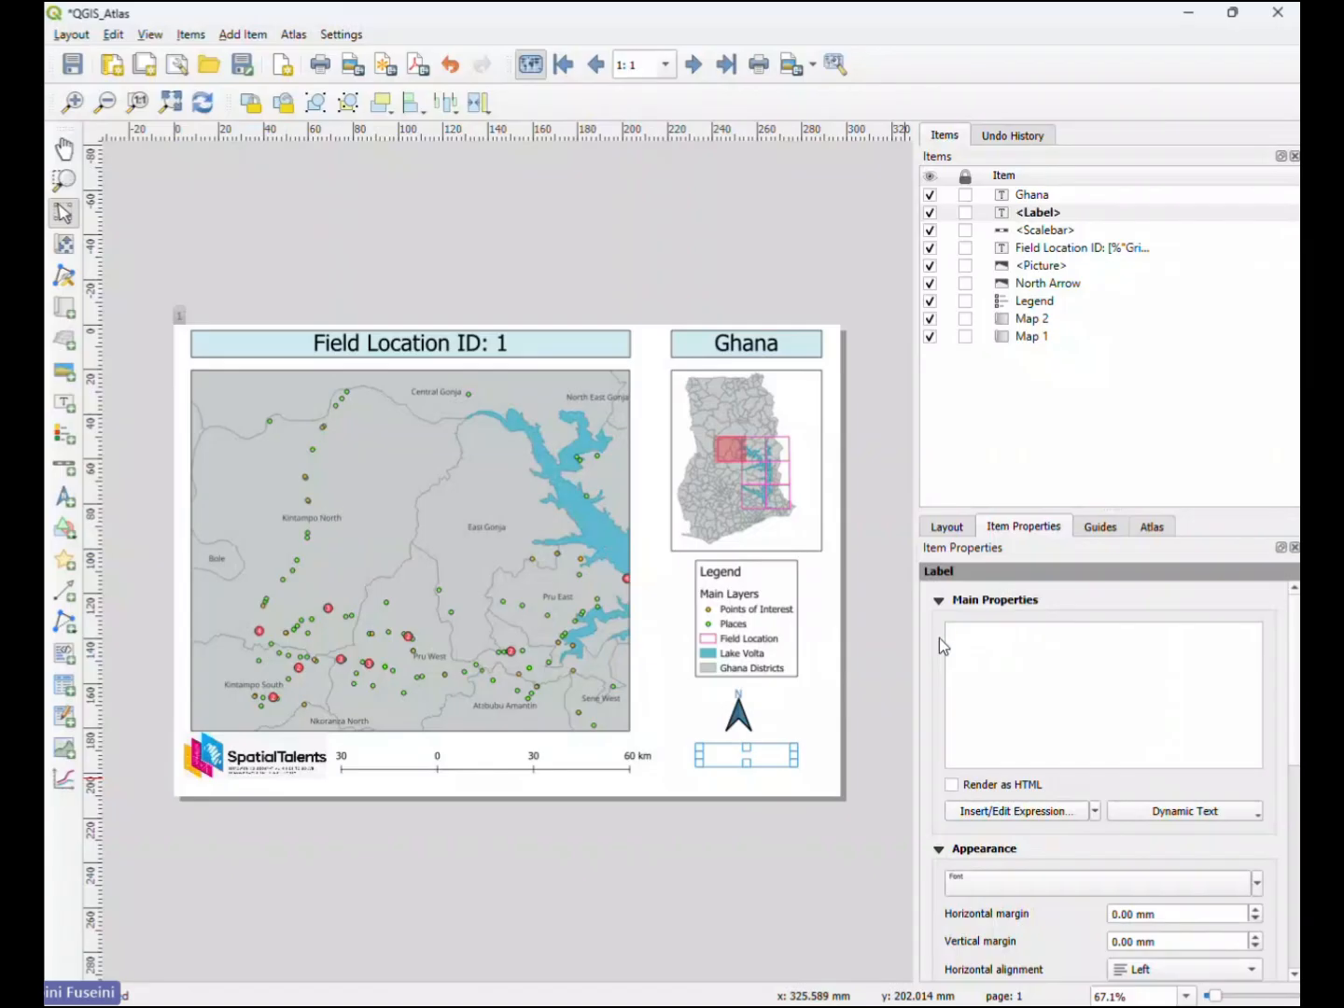
pyautogui.write('1:7000000')
# - Set the scale label's font size to 7 millimetres and nudge the label slightly to the right
pyautogui.click(1070, 882)
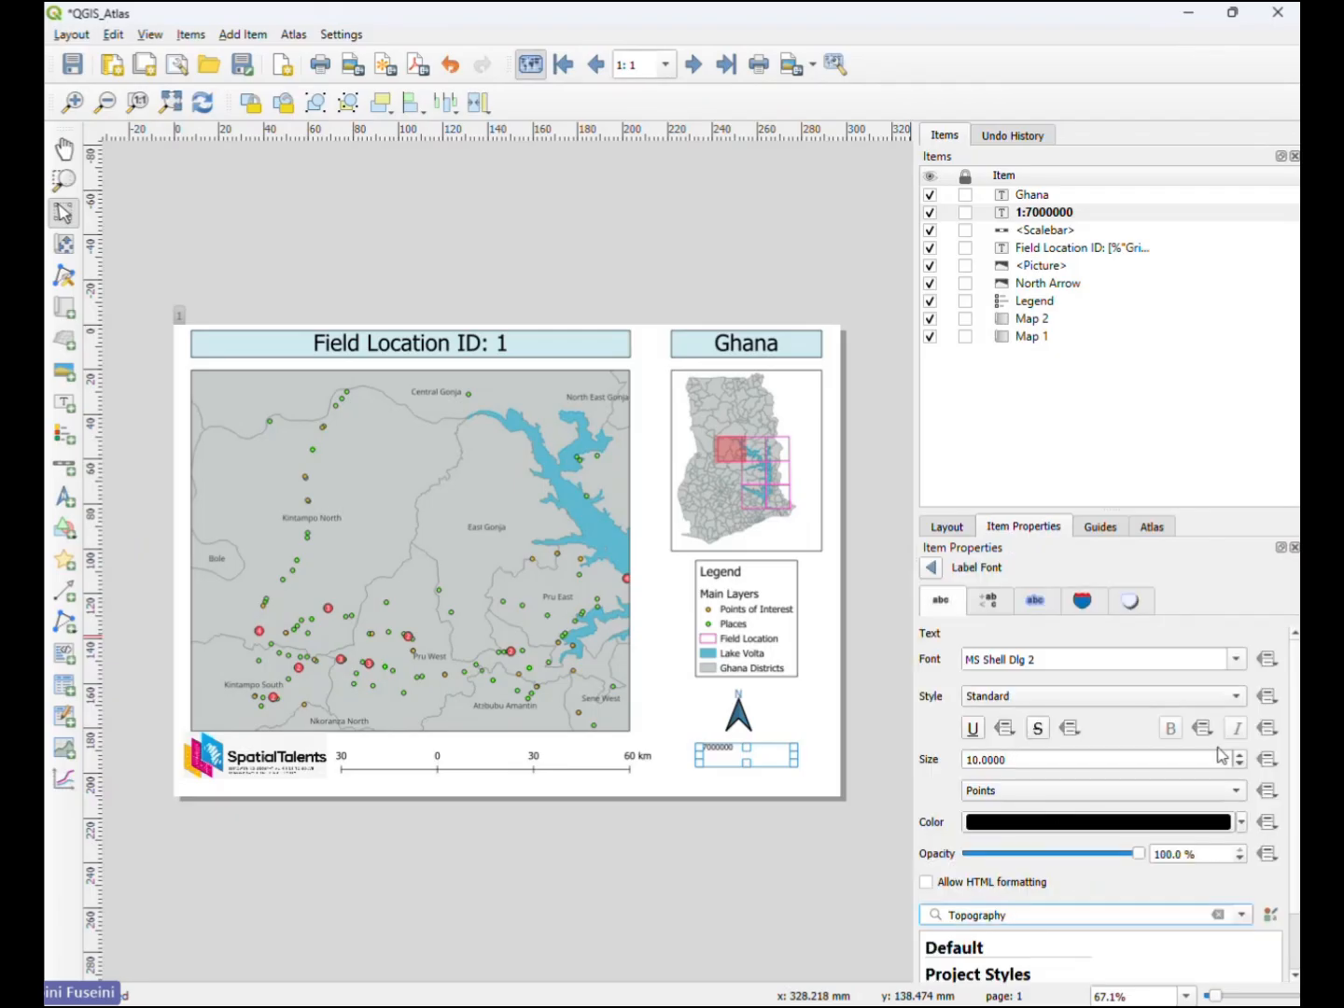
pyautogui.click(1235, 791)
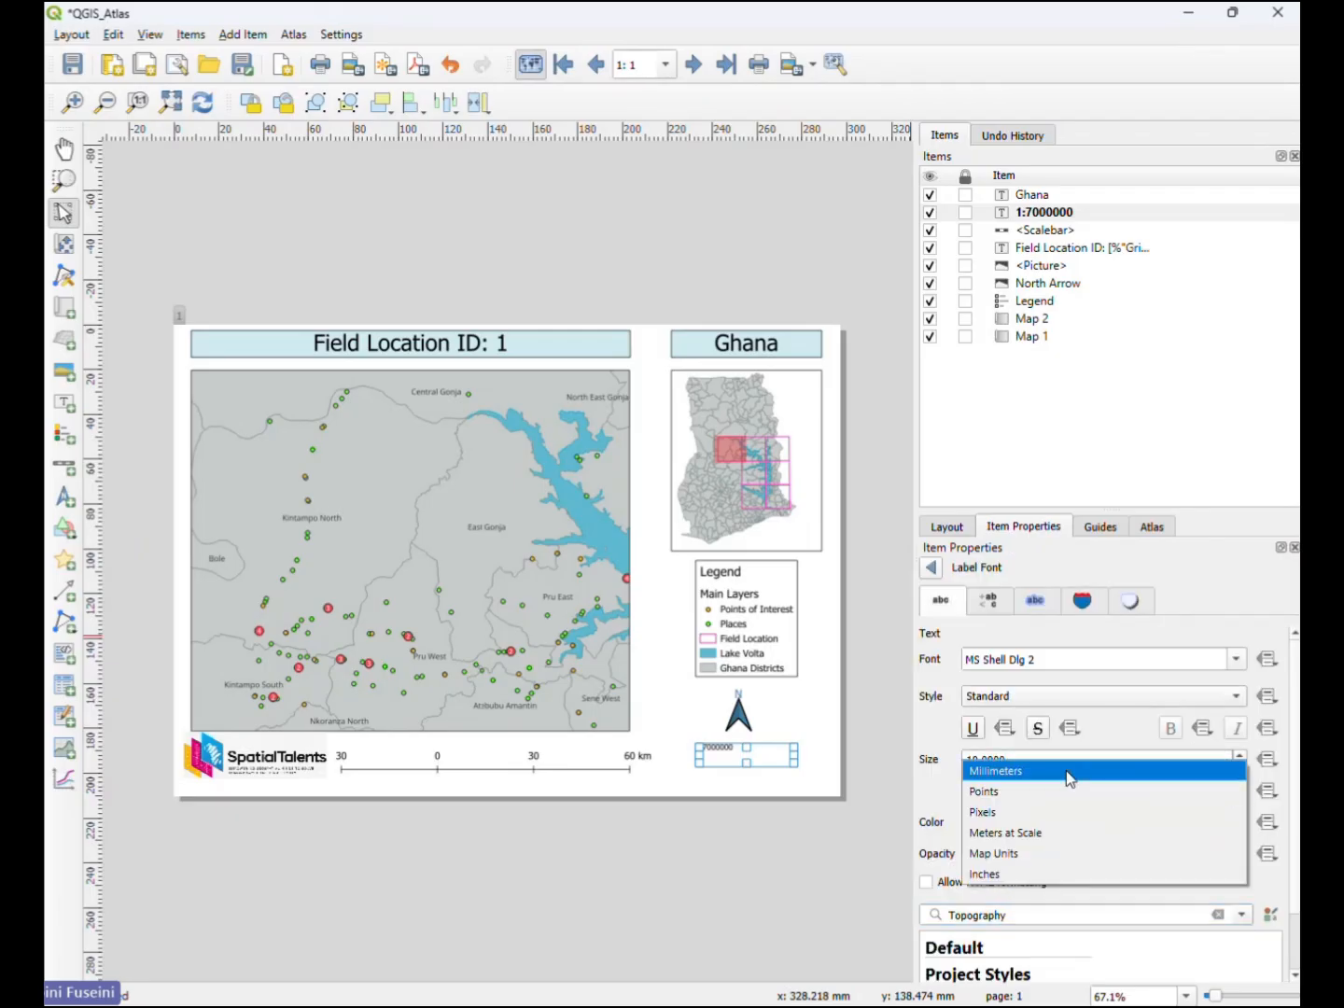
pyautogui.click(1003, 769)
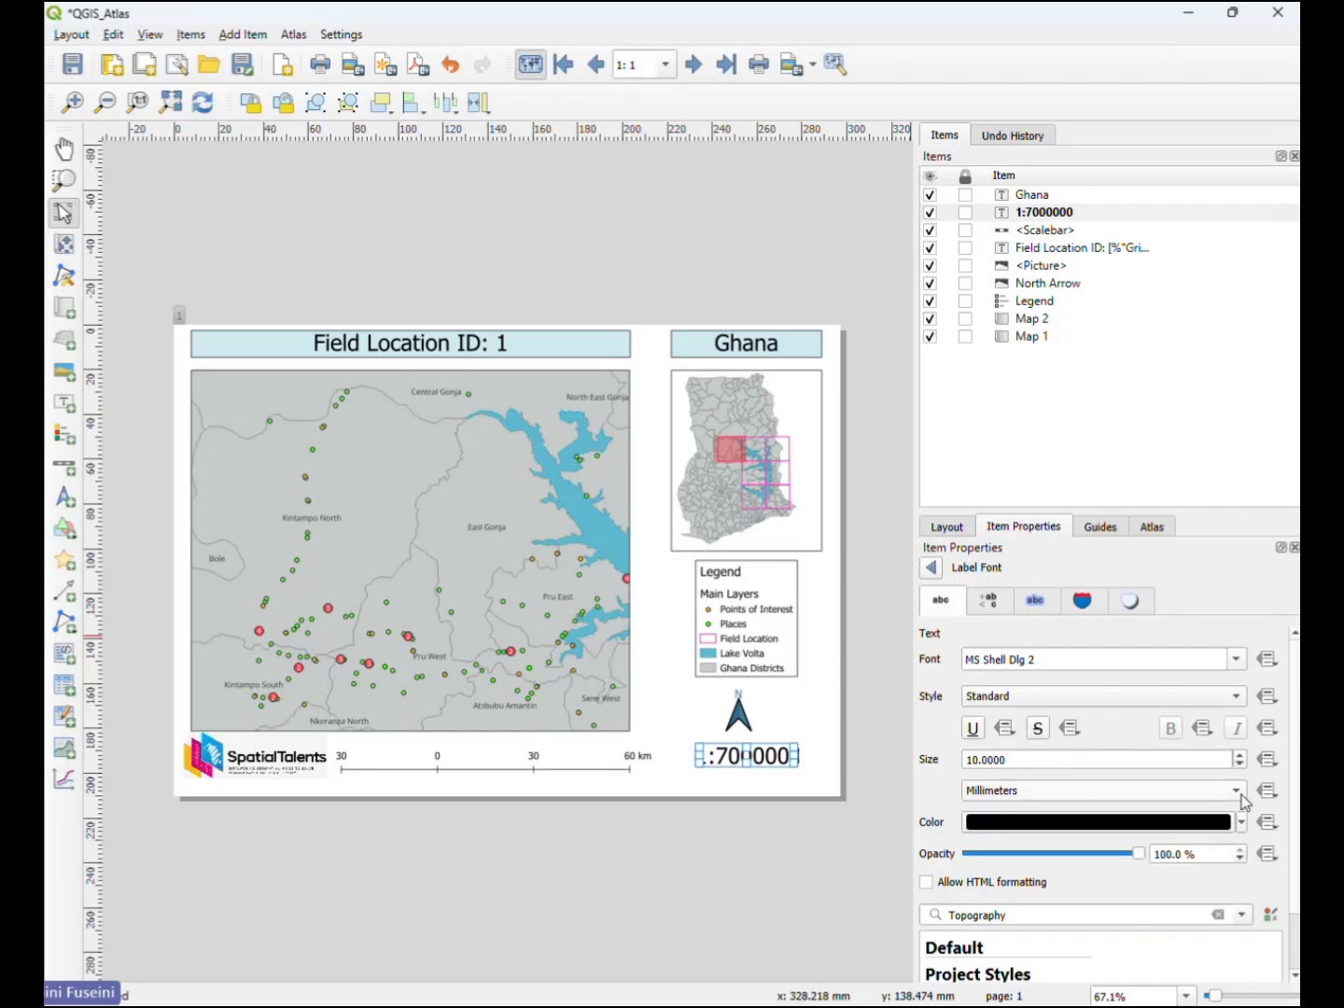
pyautogui.scroll(-3, 1240, 765)
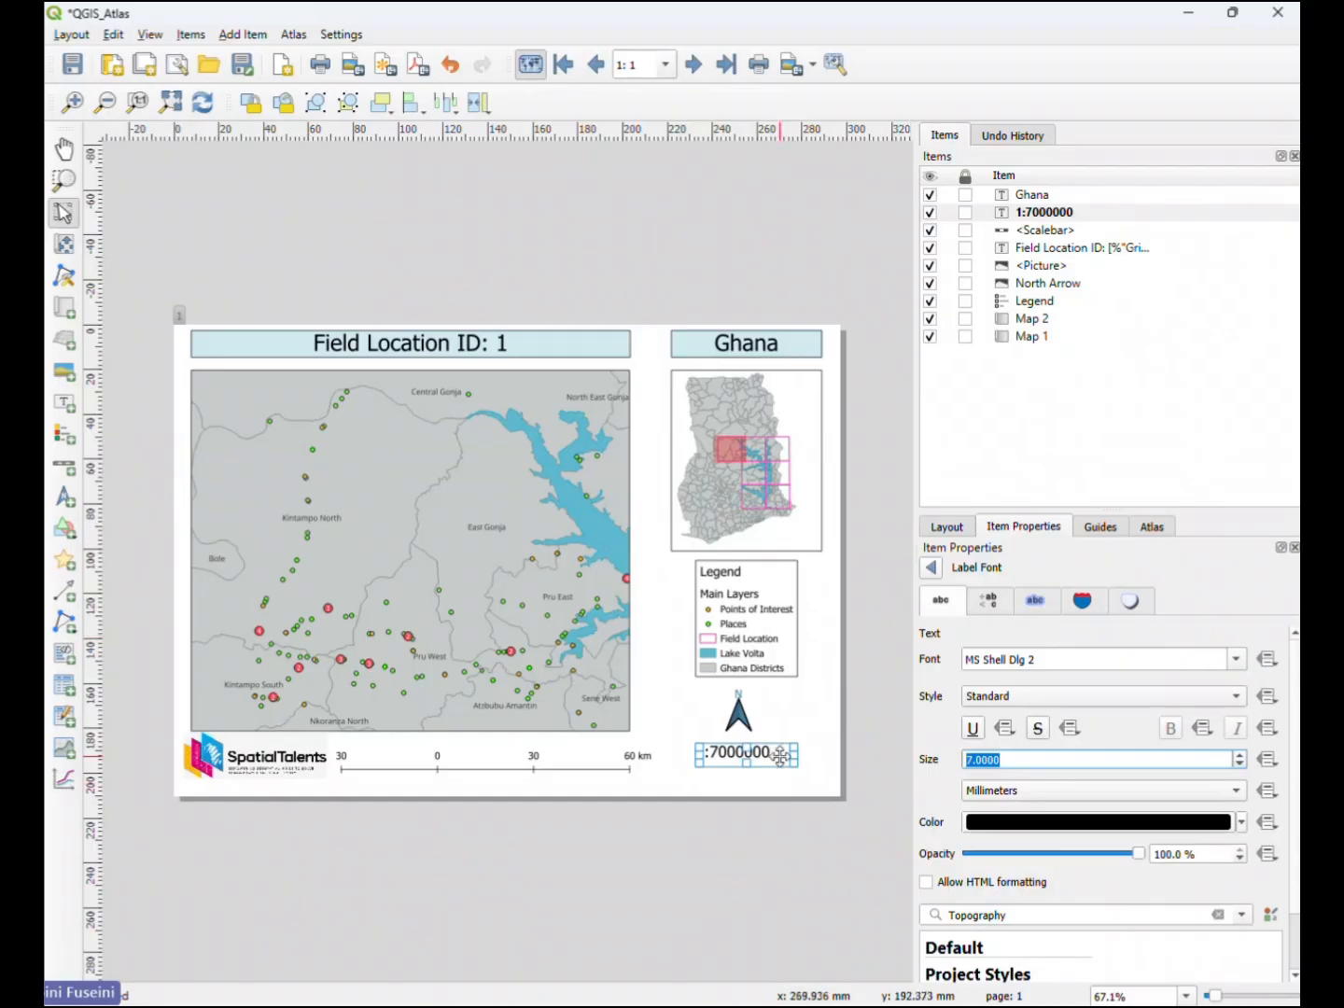
pyautogui.moveTo(778, 756); pyautogui.dragTo(784, 756)
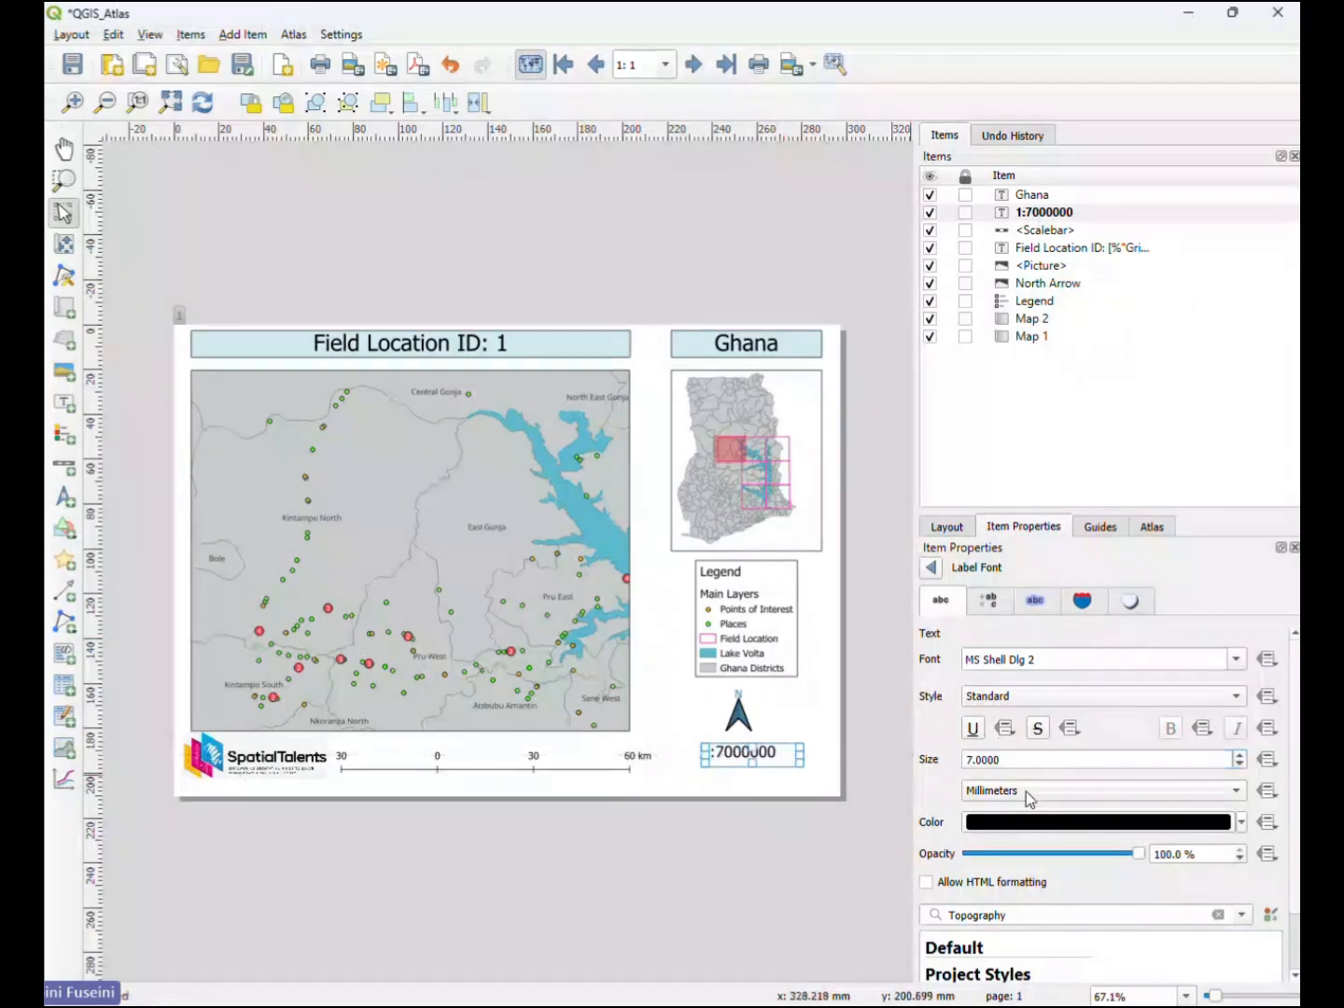
pyautogui.click(931, 567)
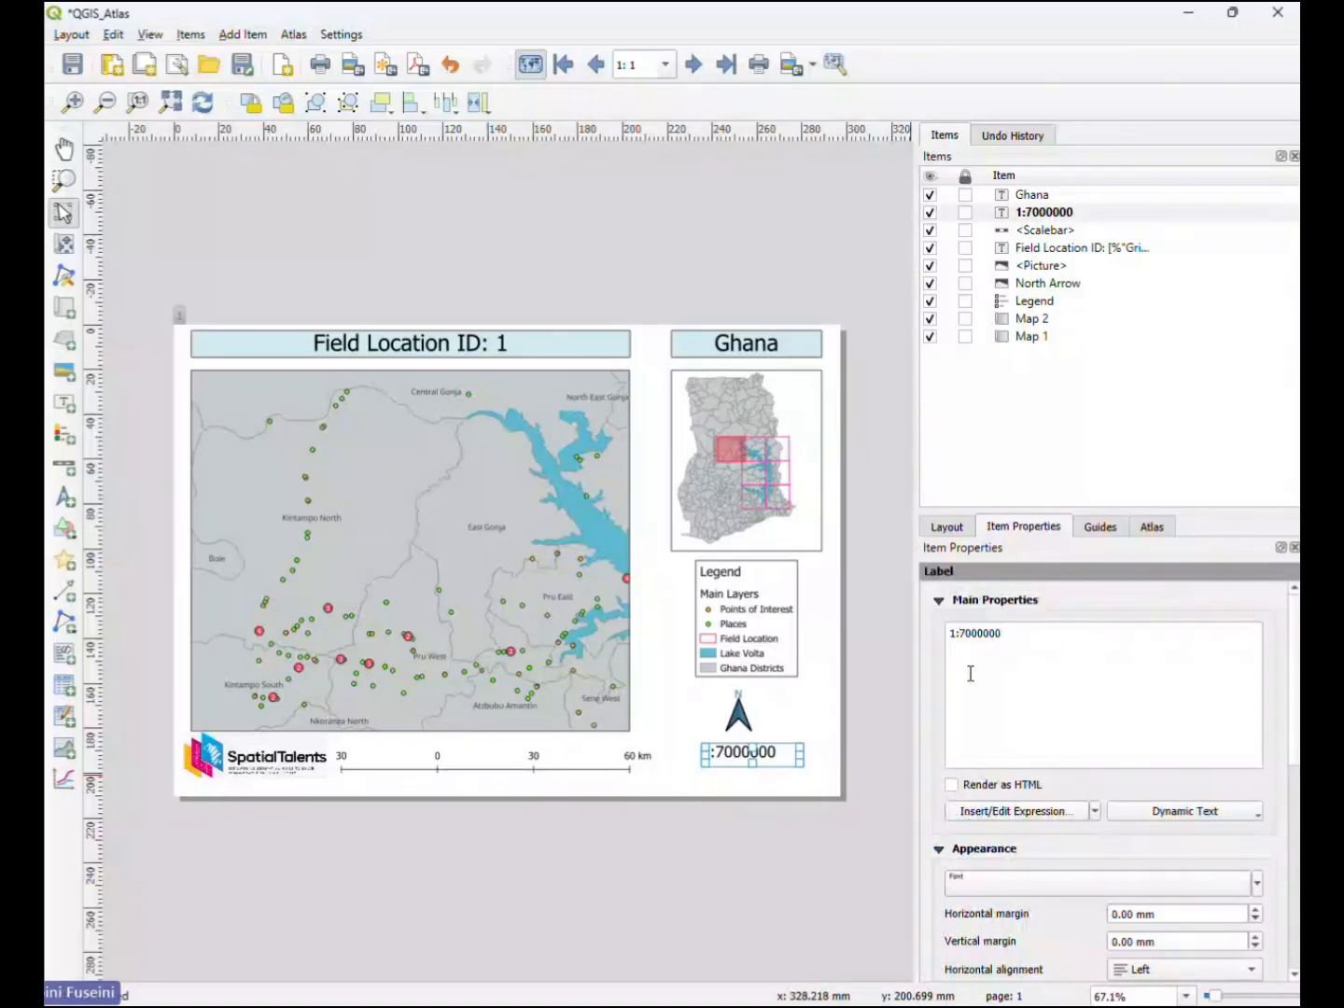
# - Space out the scale label's text as 1 : 700 0000 and move it slightly up and left, under the north arrow
pyautogui.click(956, 634)
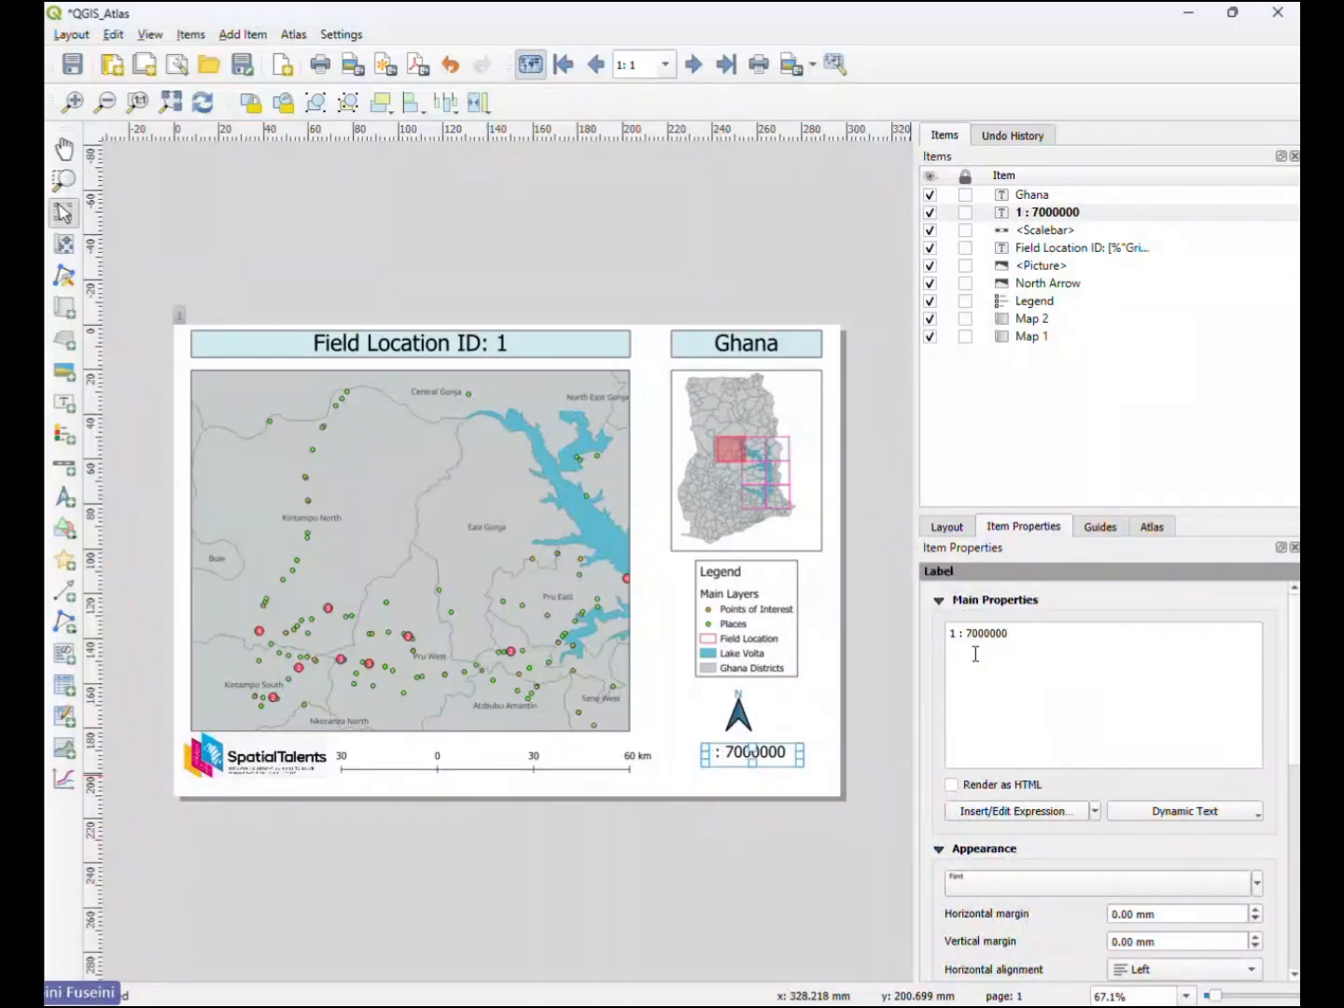
pyautogui.click(984, 634)
pyautogui.click(764, 815)
pyautogui.click(758, 753)
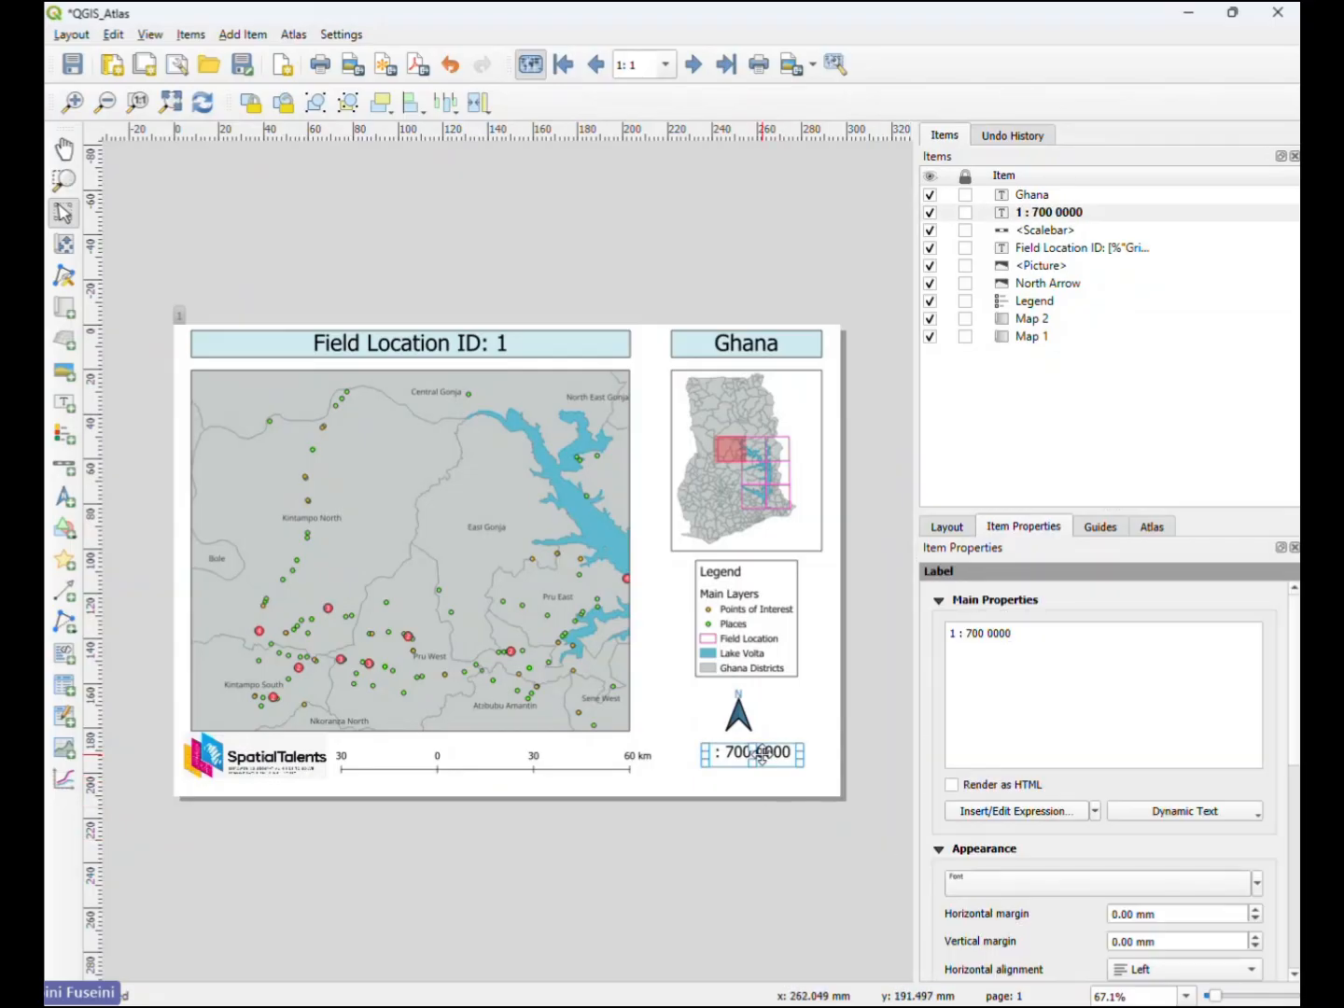
pyautogui.click(786, 787)
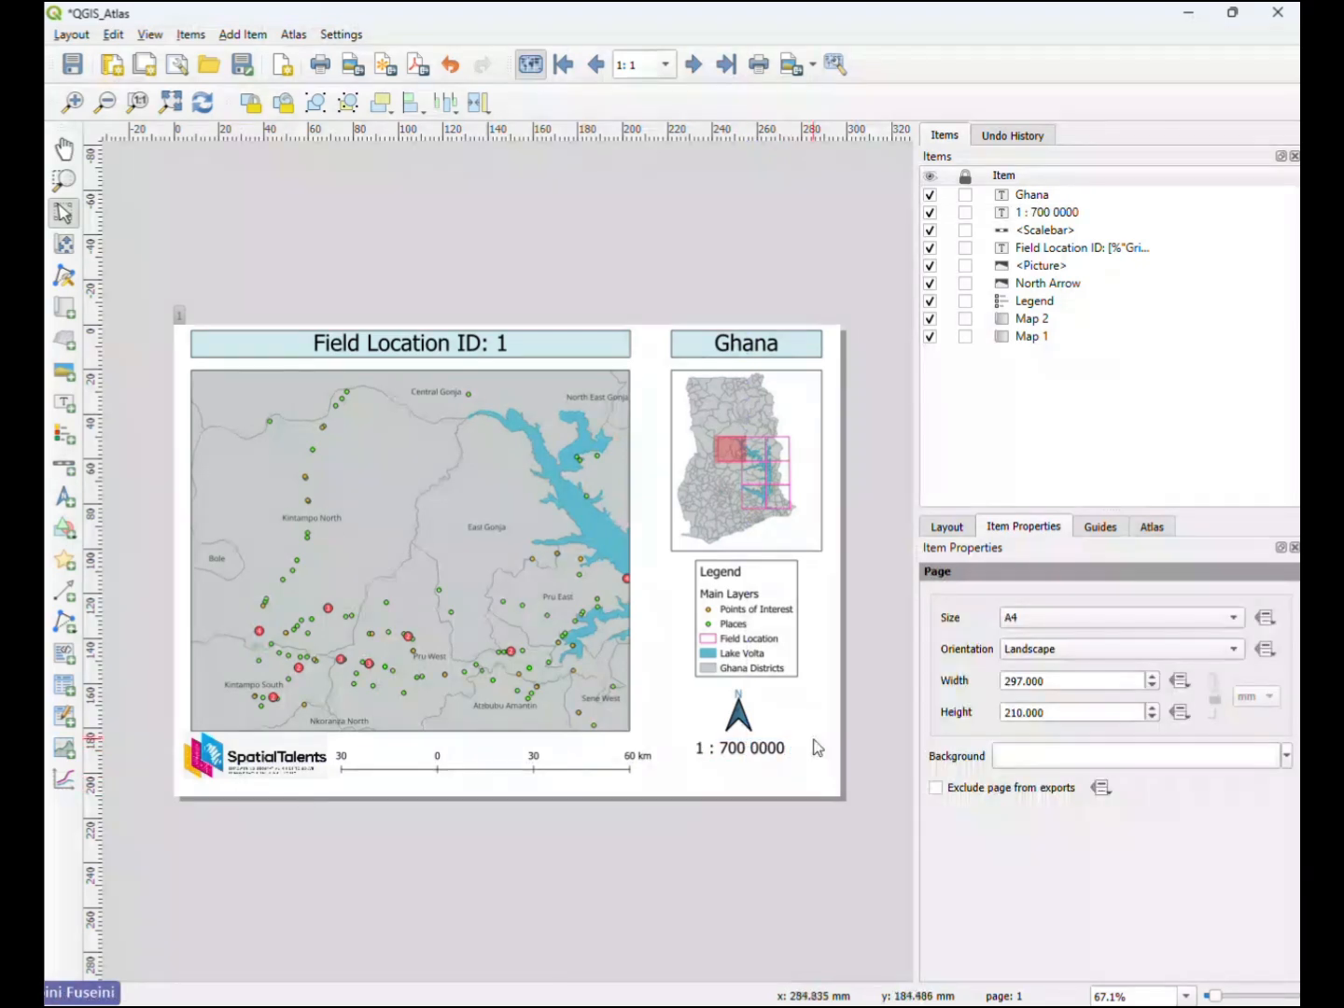
pyautogui.click(769, 775)
pyautogui.click(767, 789)
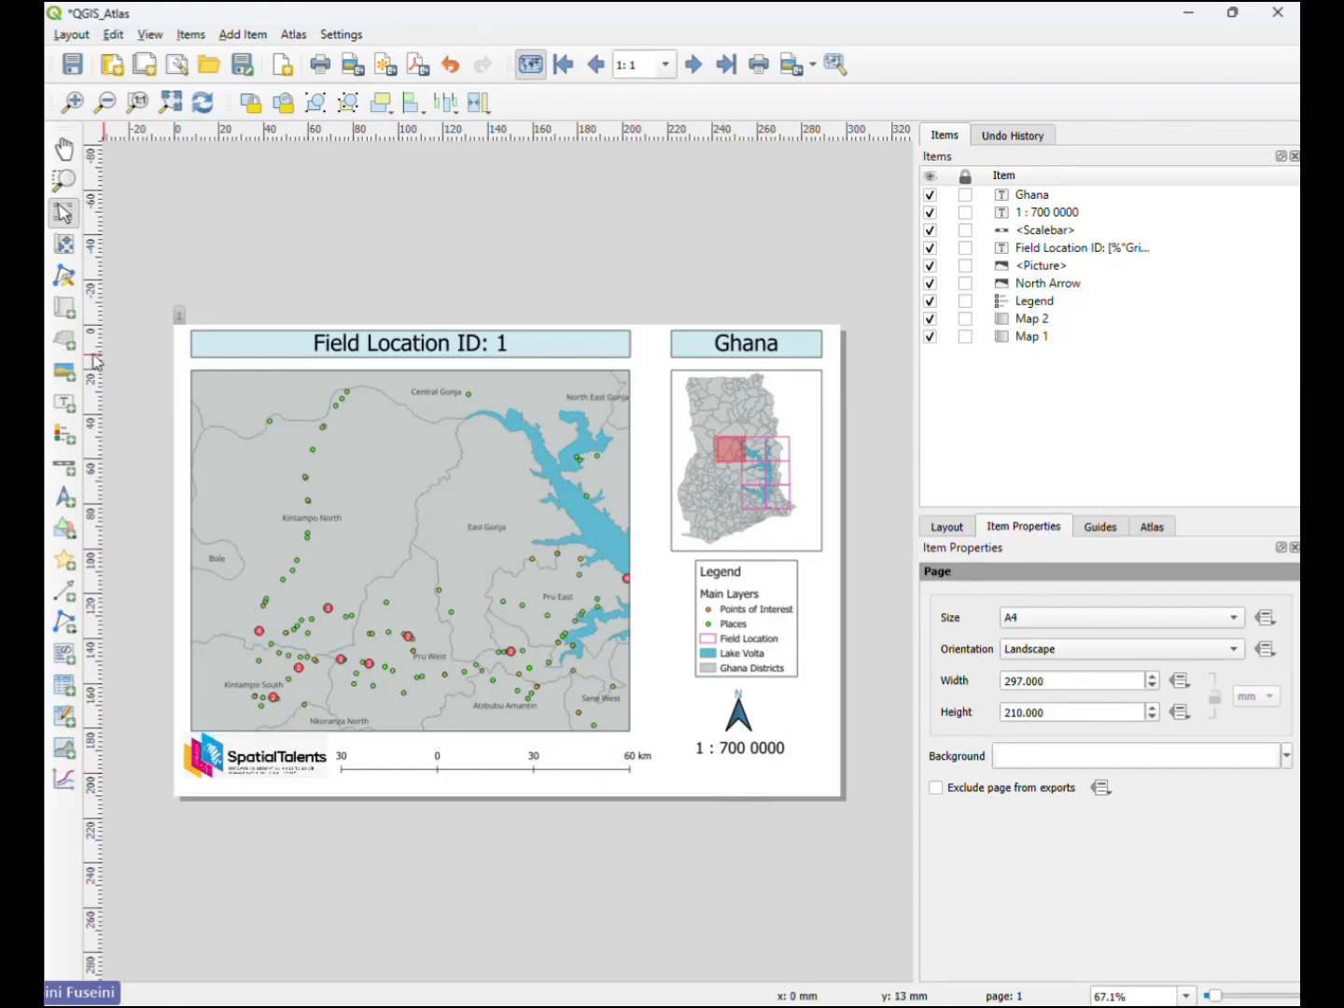
# - Add a text label below the scale text and replace its placeholder text with SpatialTalents
pyautogui.click(64, 405)
pyautogui.moveTo(694, 768); pyautogui.dragTo(824, 790)
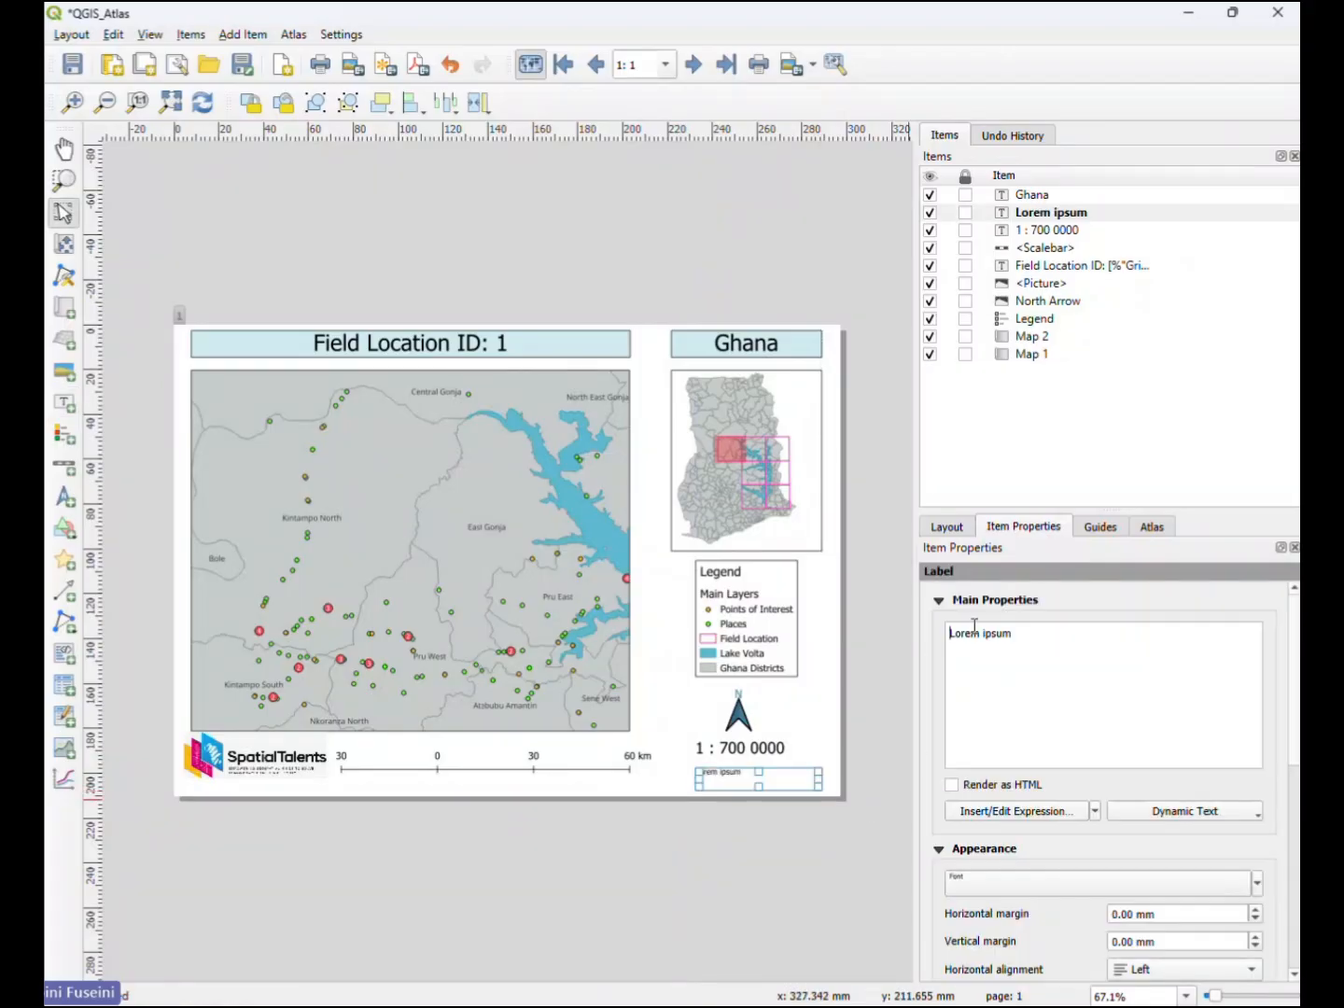
pyautogui.moveTo(1024, 654); pyautogui.dragTo(952, 638)
pyautogui.write('Spsati')
pyautogui.press('BackSpace')
pyautogui.press('BackSpace')
pyautogui.press('BackSpace')
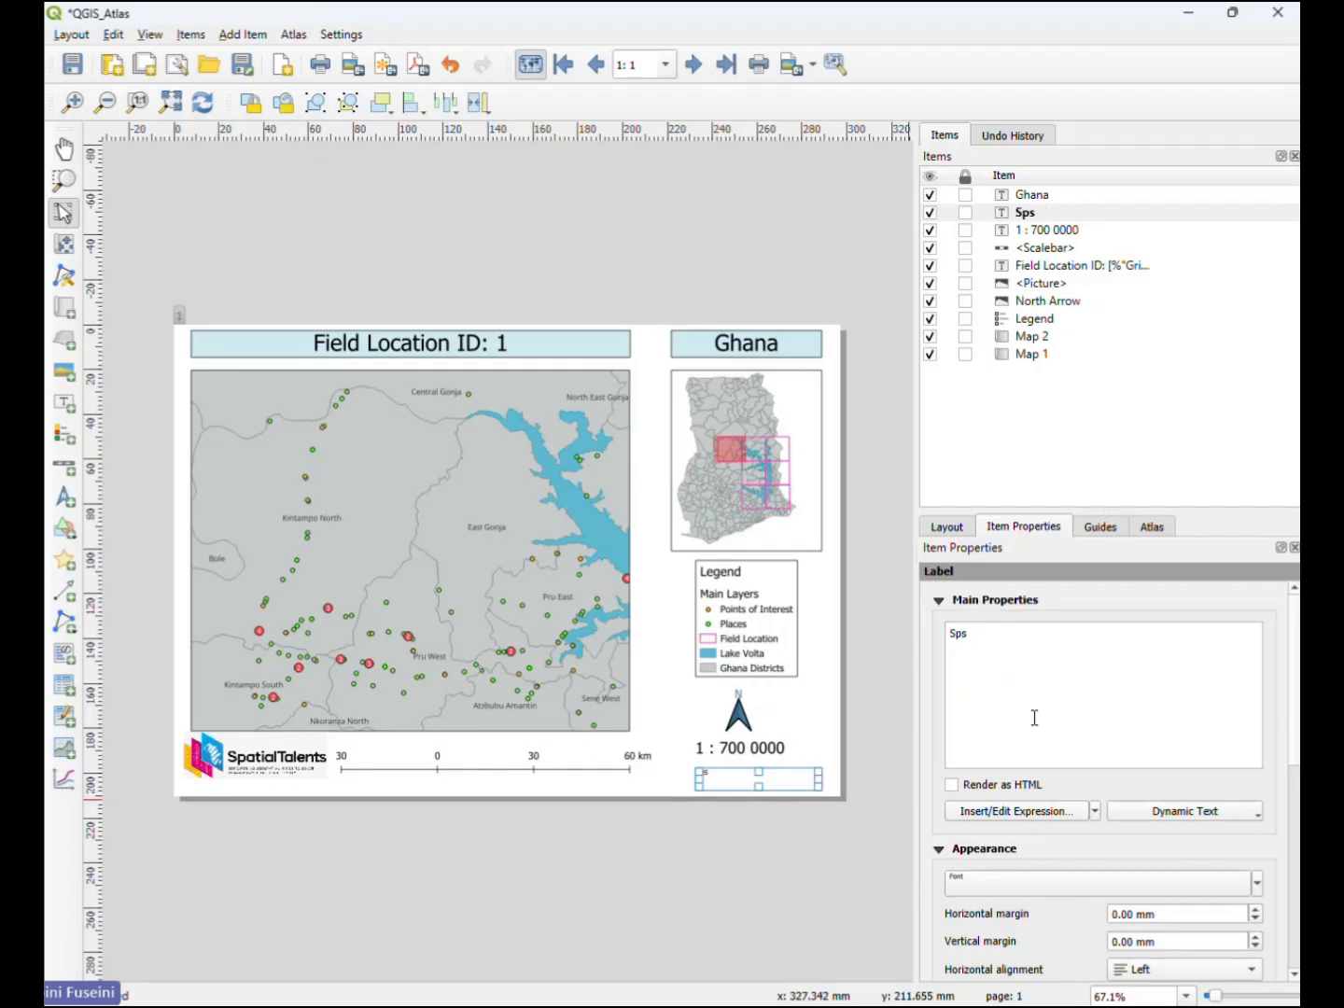
pyautogui.press('BackSpace')
pyautogui.press('BackSpace')
pyautogui.press('BackSpace')
pyautogui.write('SpatialTalents')
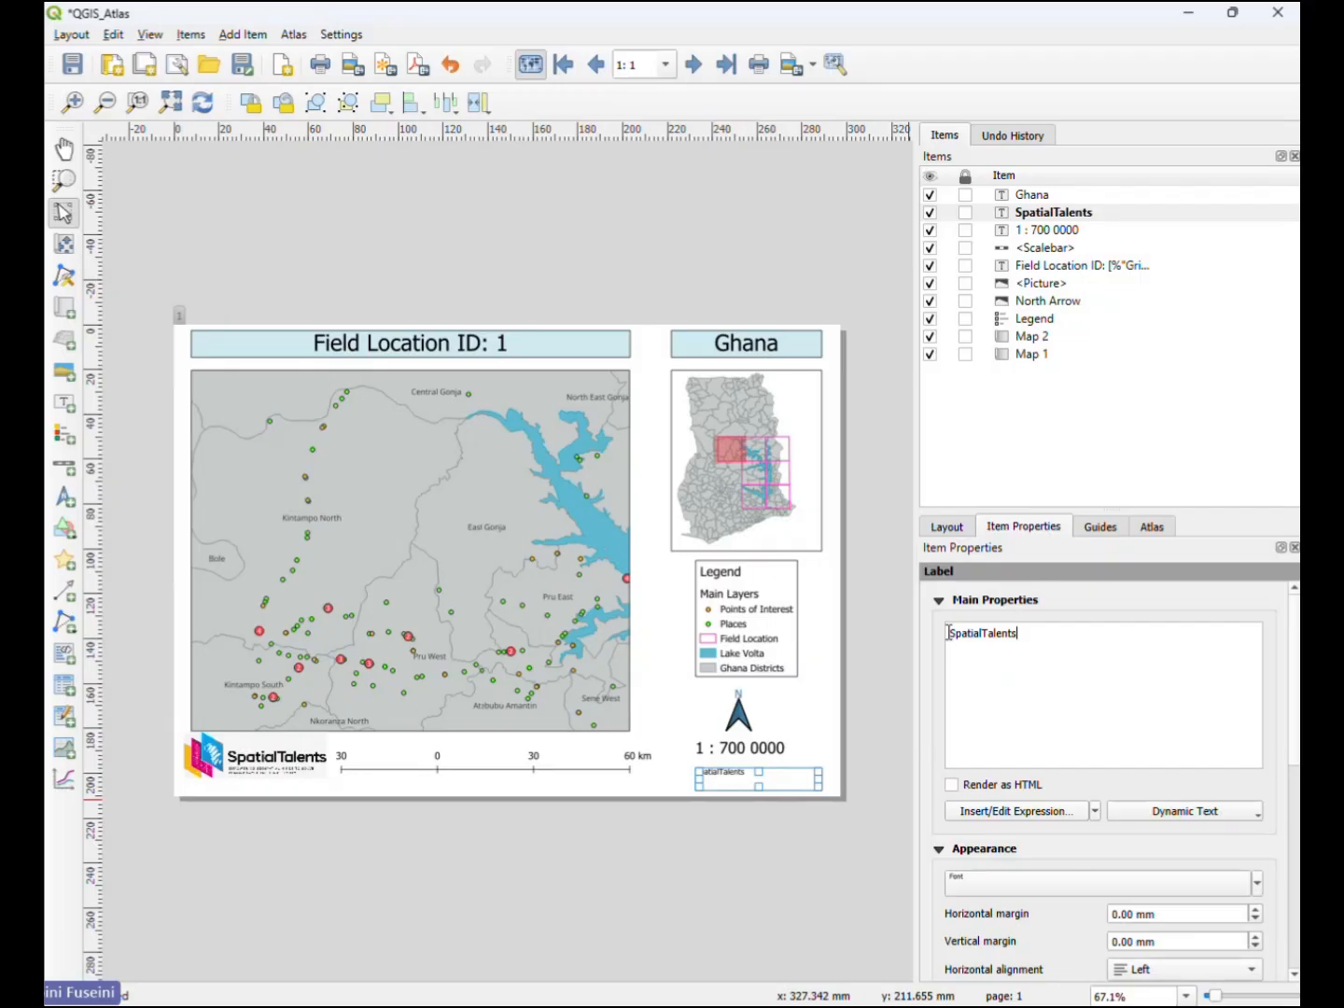
pyautogui.write('Author')
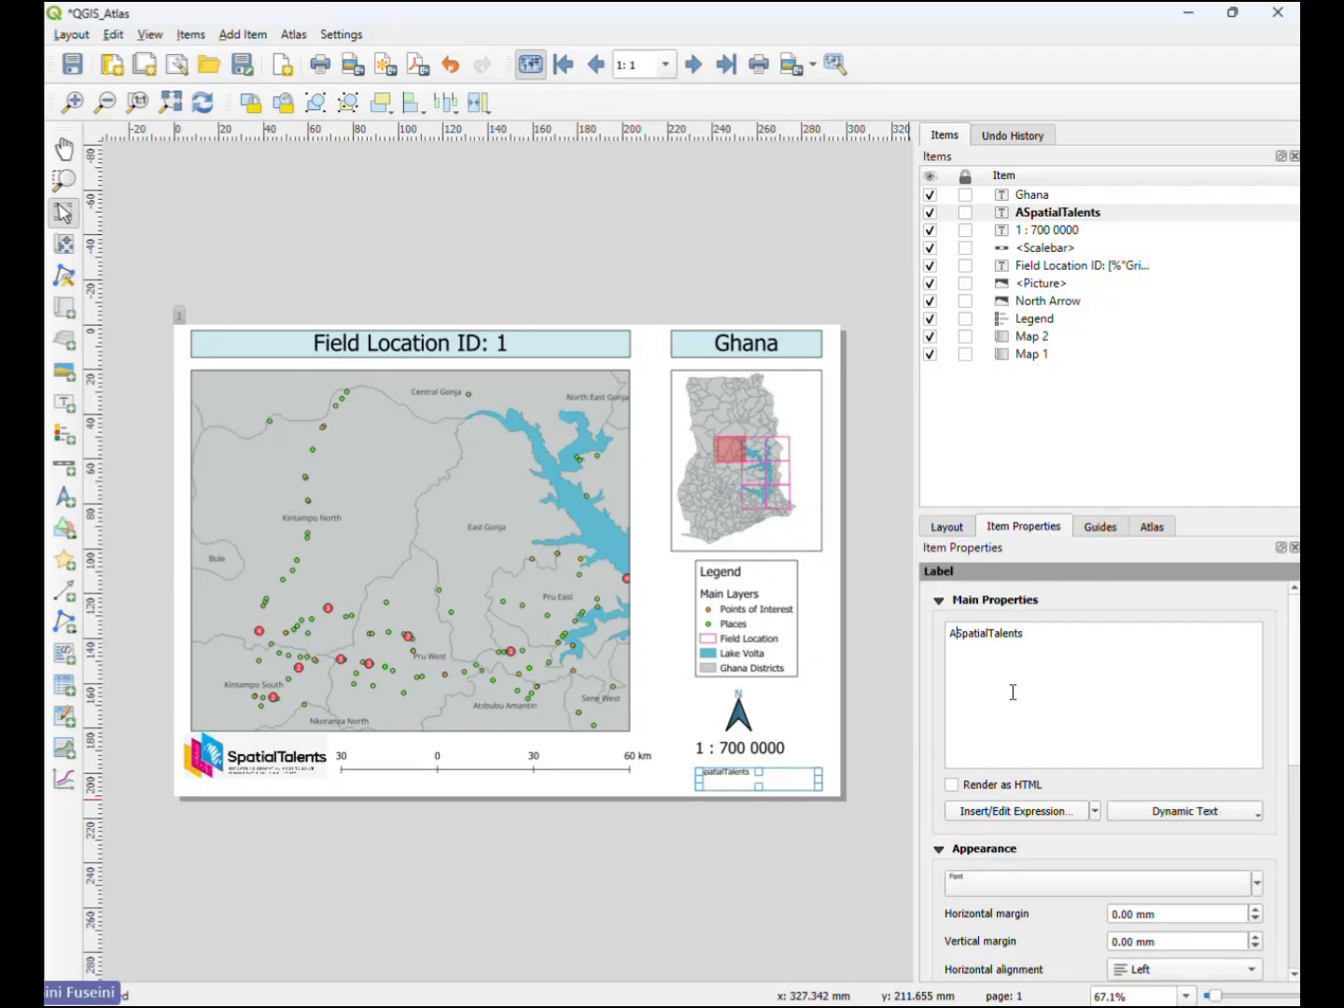
pyautogui.write(':')
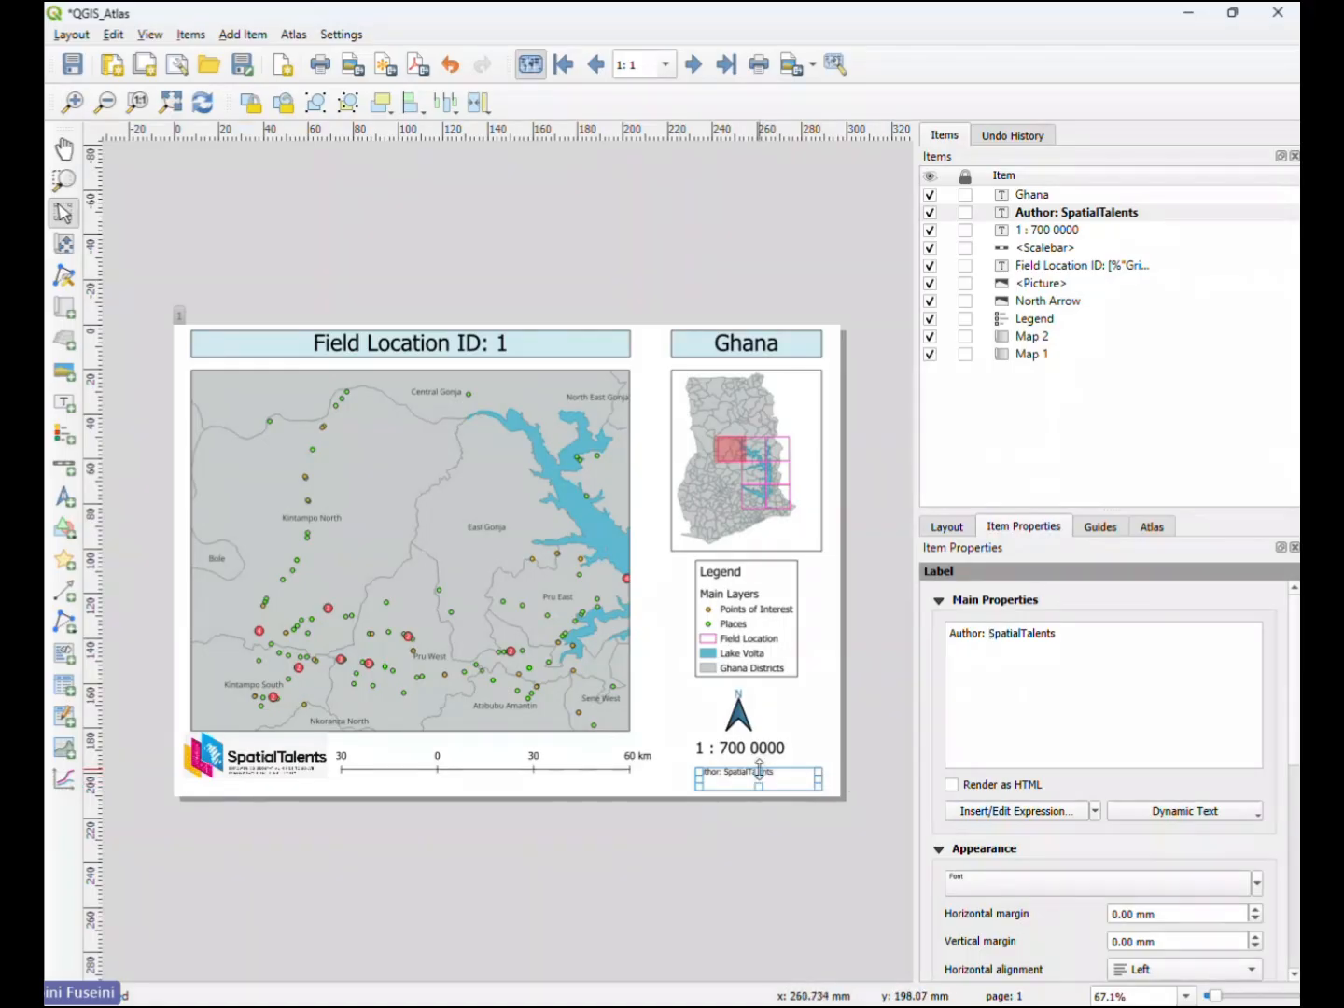
# - Extend the new label's text to Author: SpatialTalents and shift the label slightly down and right
pyautogui.moveTo(760, 770); pyautogui.dragTo(774, 776)
pyautogui.click(850, 726)
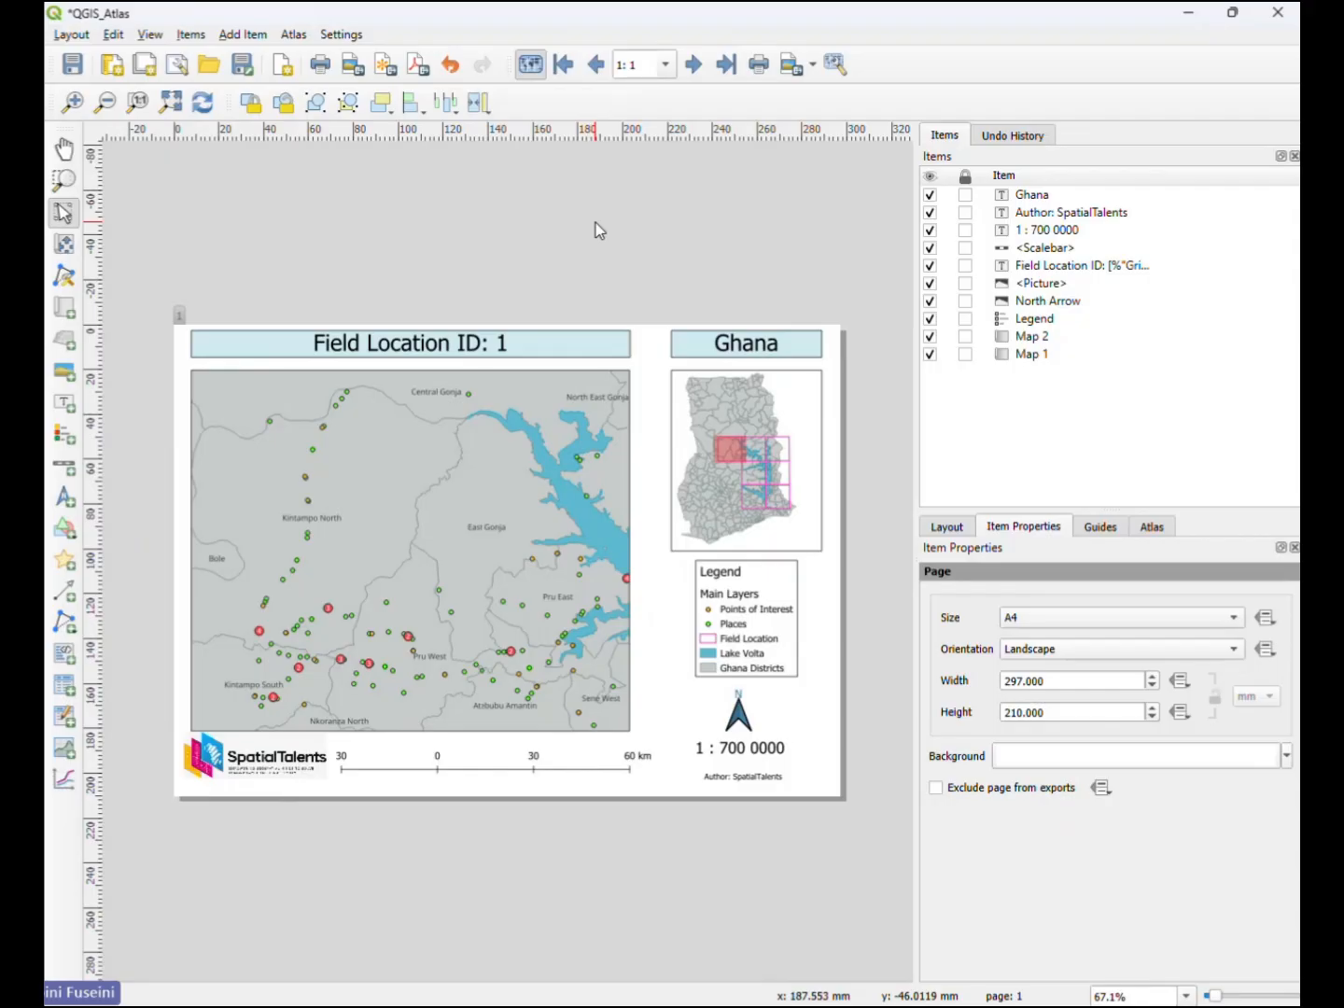
# - Preview the atlas pages from feature 2 through feature 5 and return to the first feature
pyautogui.click(694, 64)
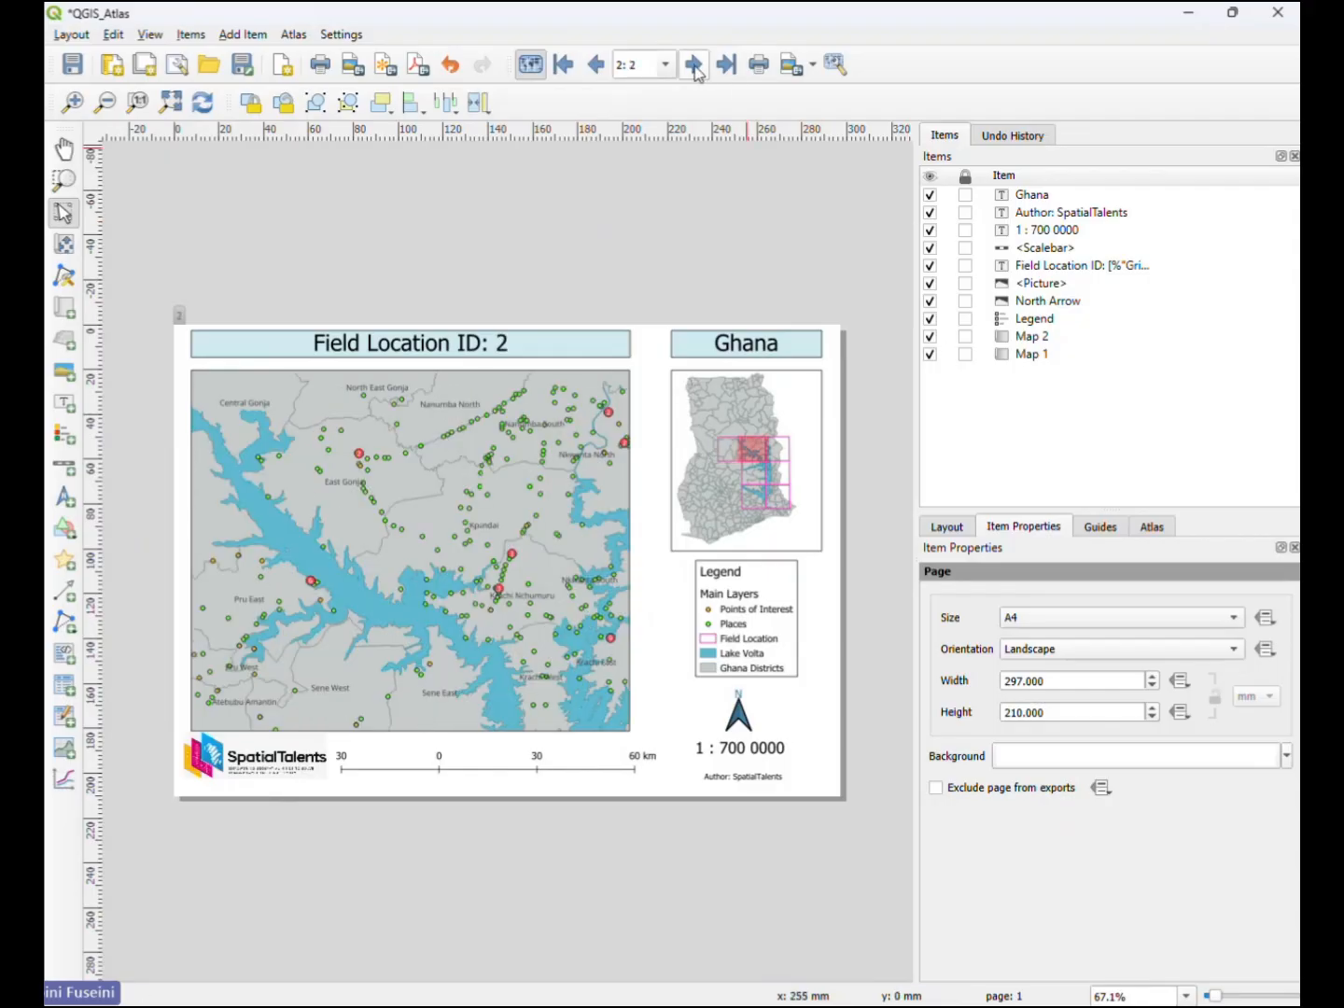
pyautogui.click(694, 64)
pyautogui.click(693, 64)
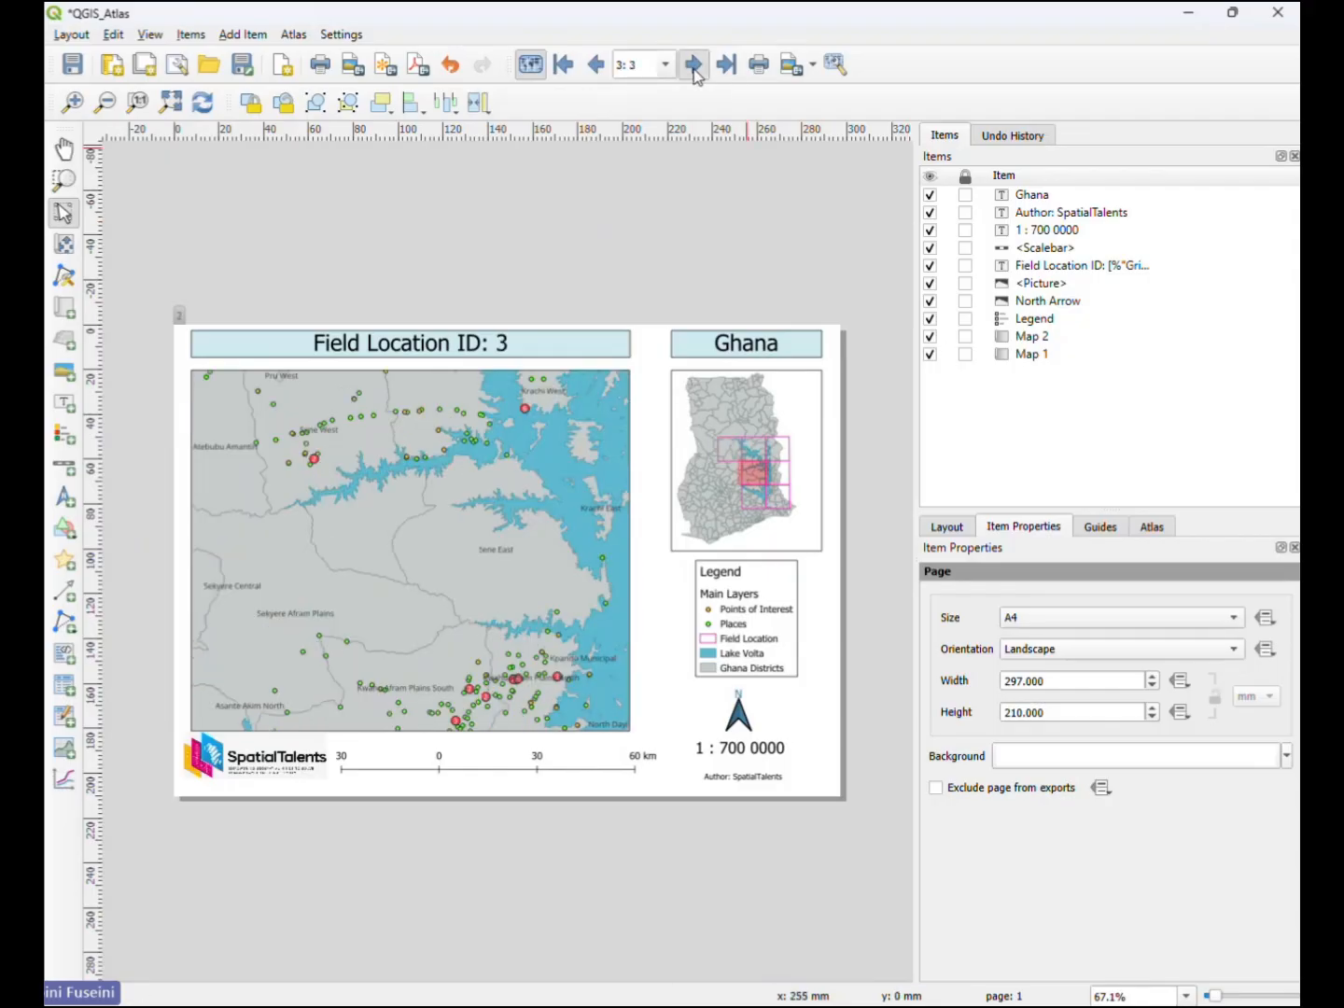
pyautogui.click(693, 66)
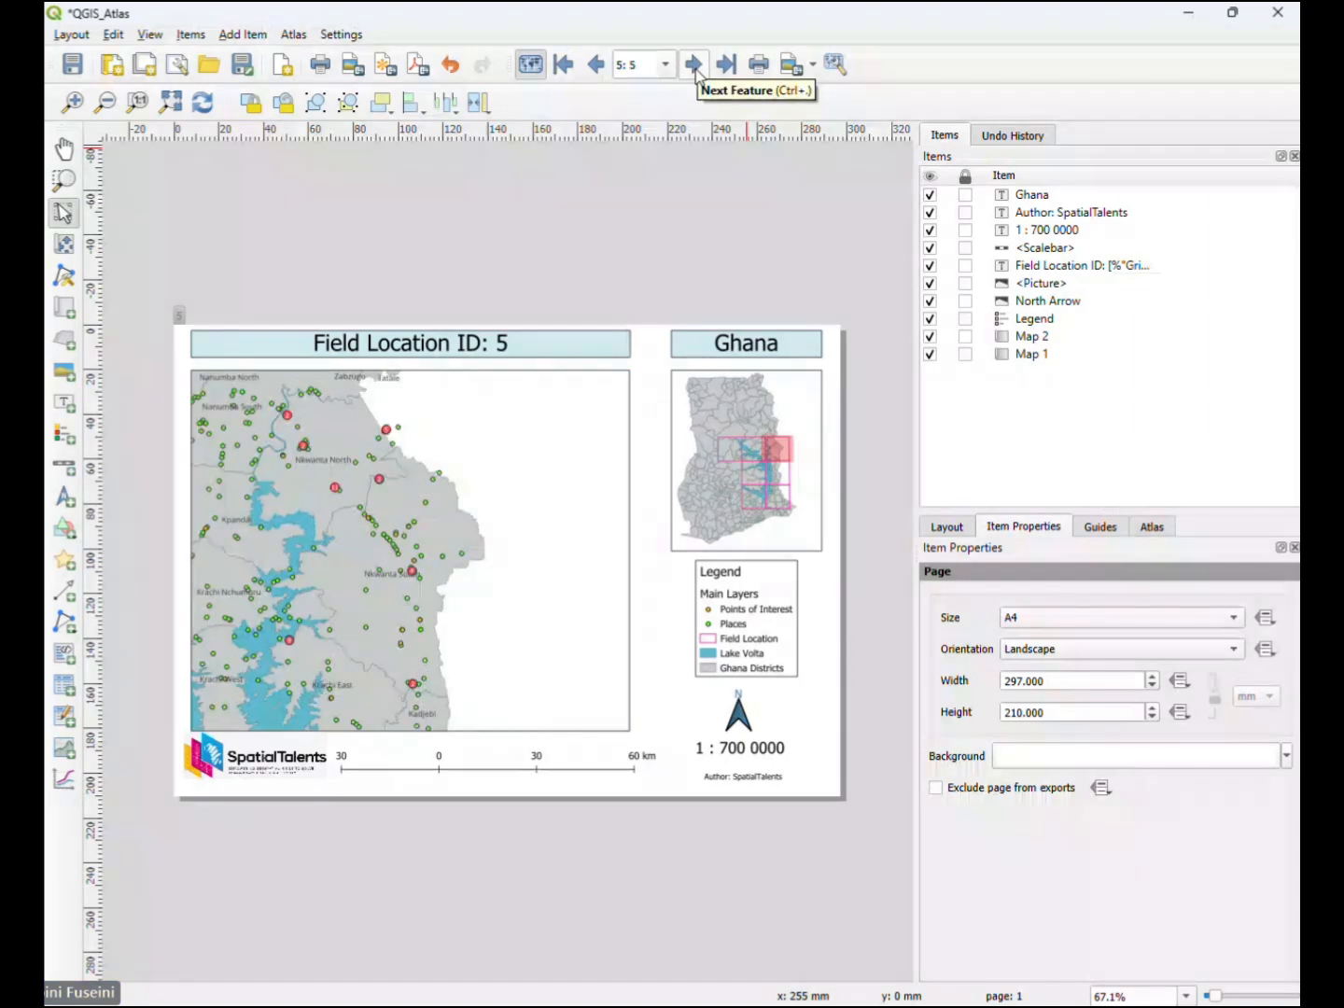
pyautogui.click(563, 64)
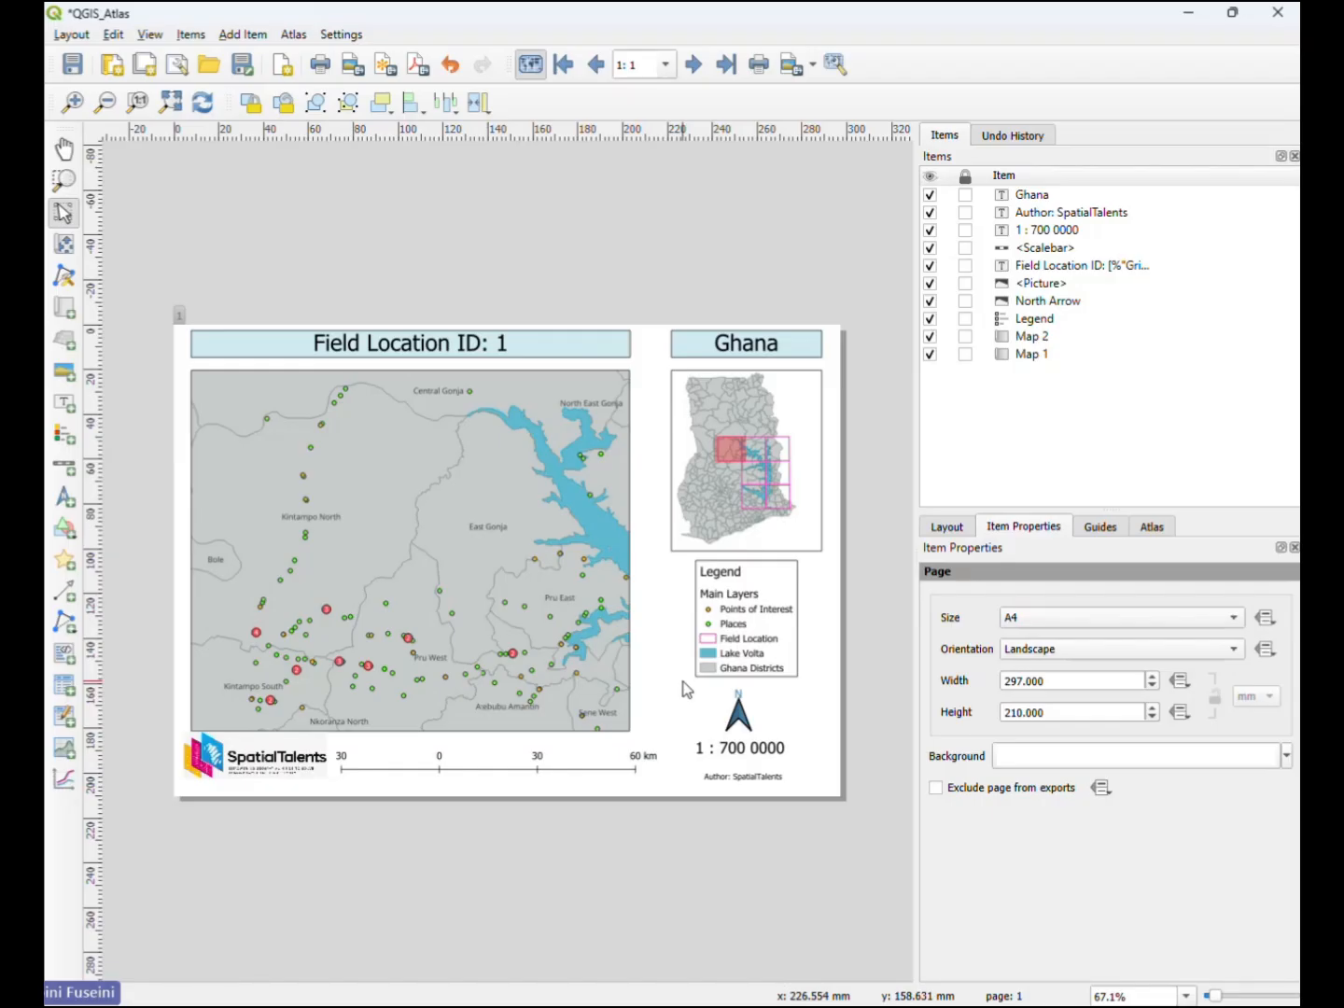
# - Start an atlas export to PDF with the file name QGIS_Atlas.pdf in the SpatialTalent2026 folder
pyautogui.click(813, 66)
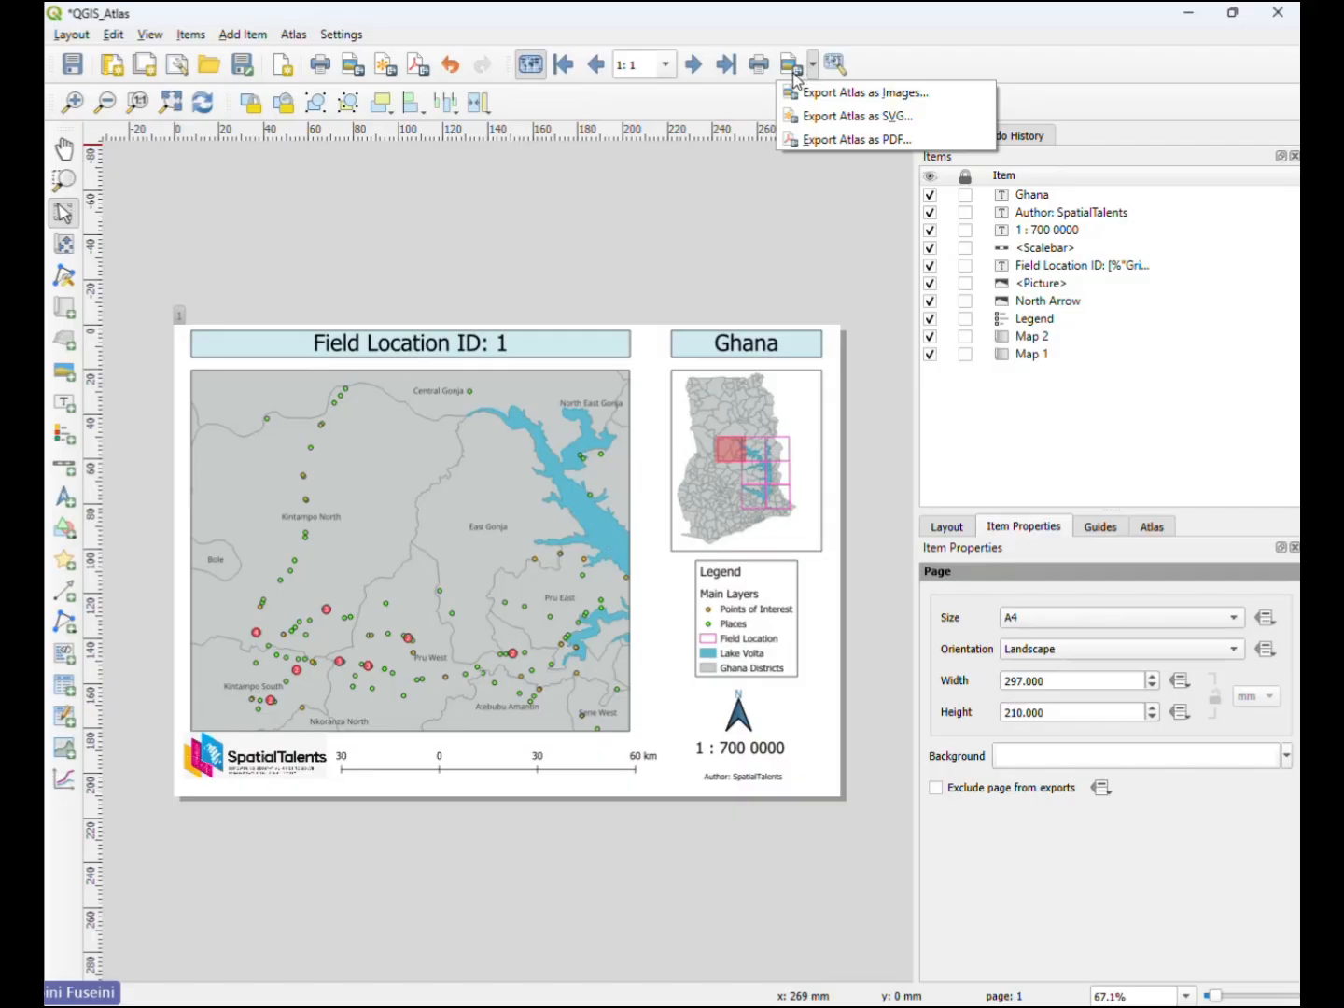
pyautogui.click(932, 42)
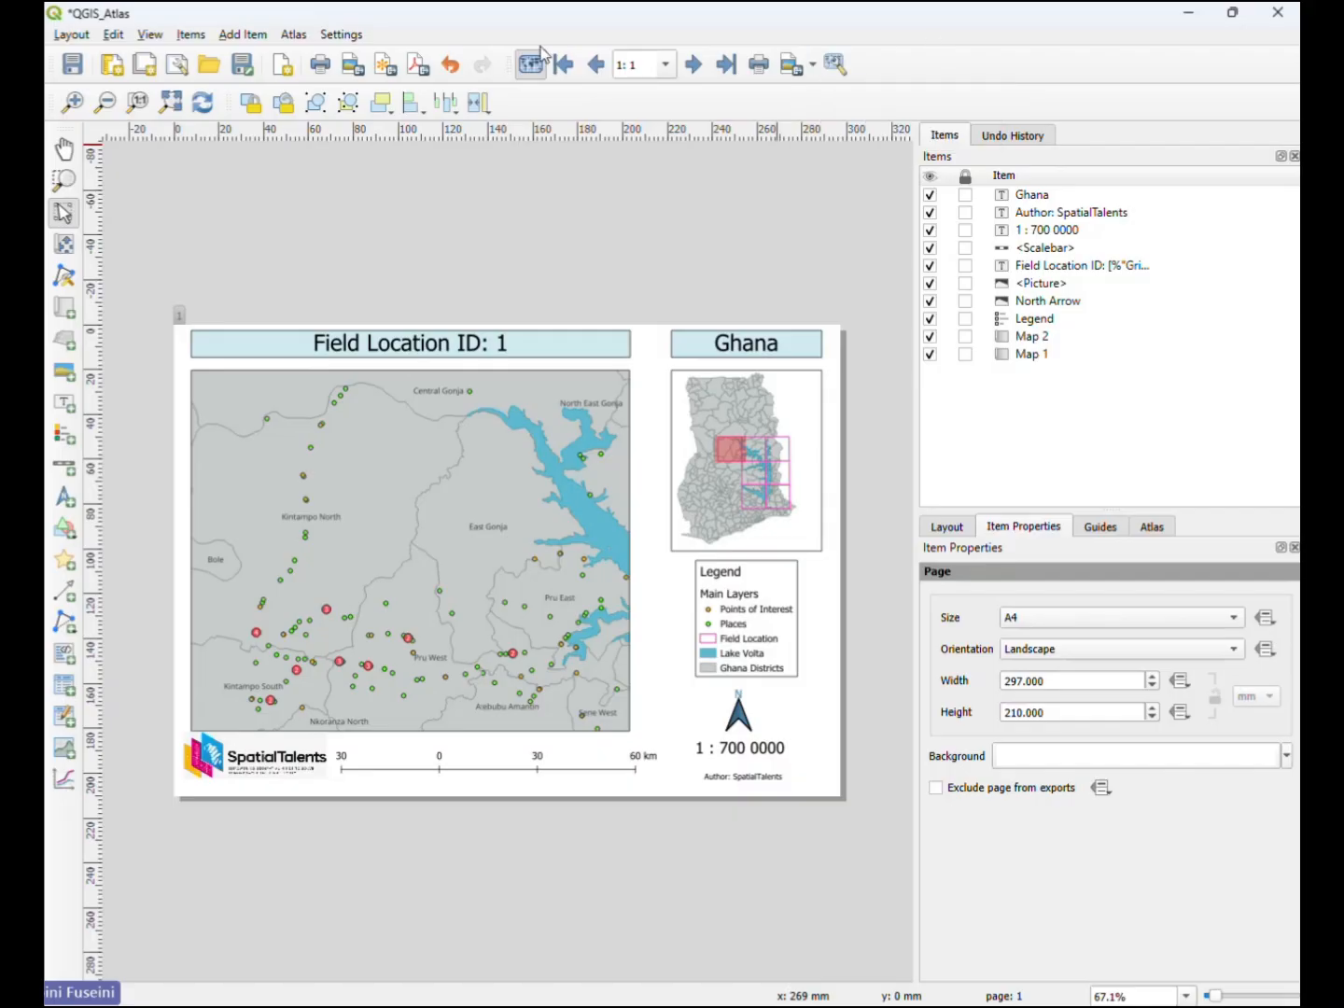
pyautogui.click(294, 35)
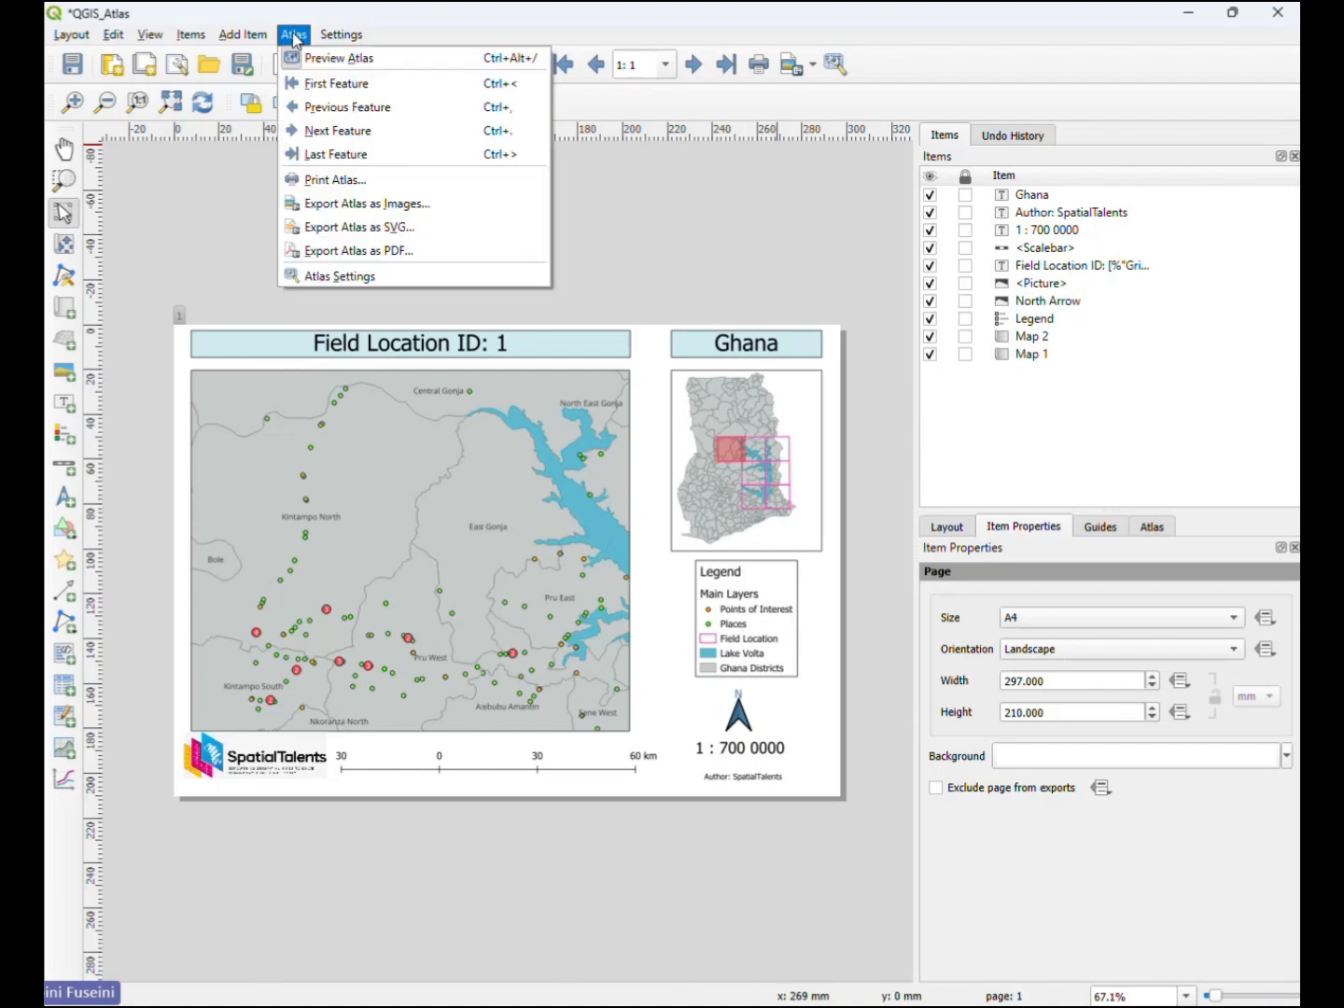
pyautogui.click(388, 252)
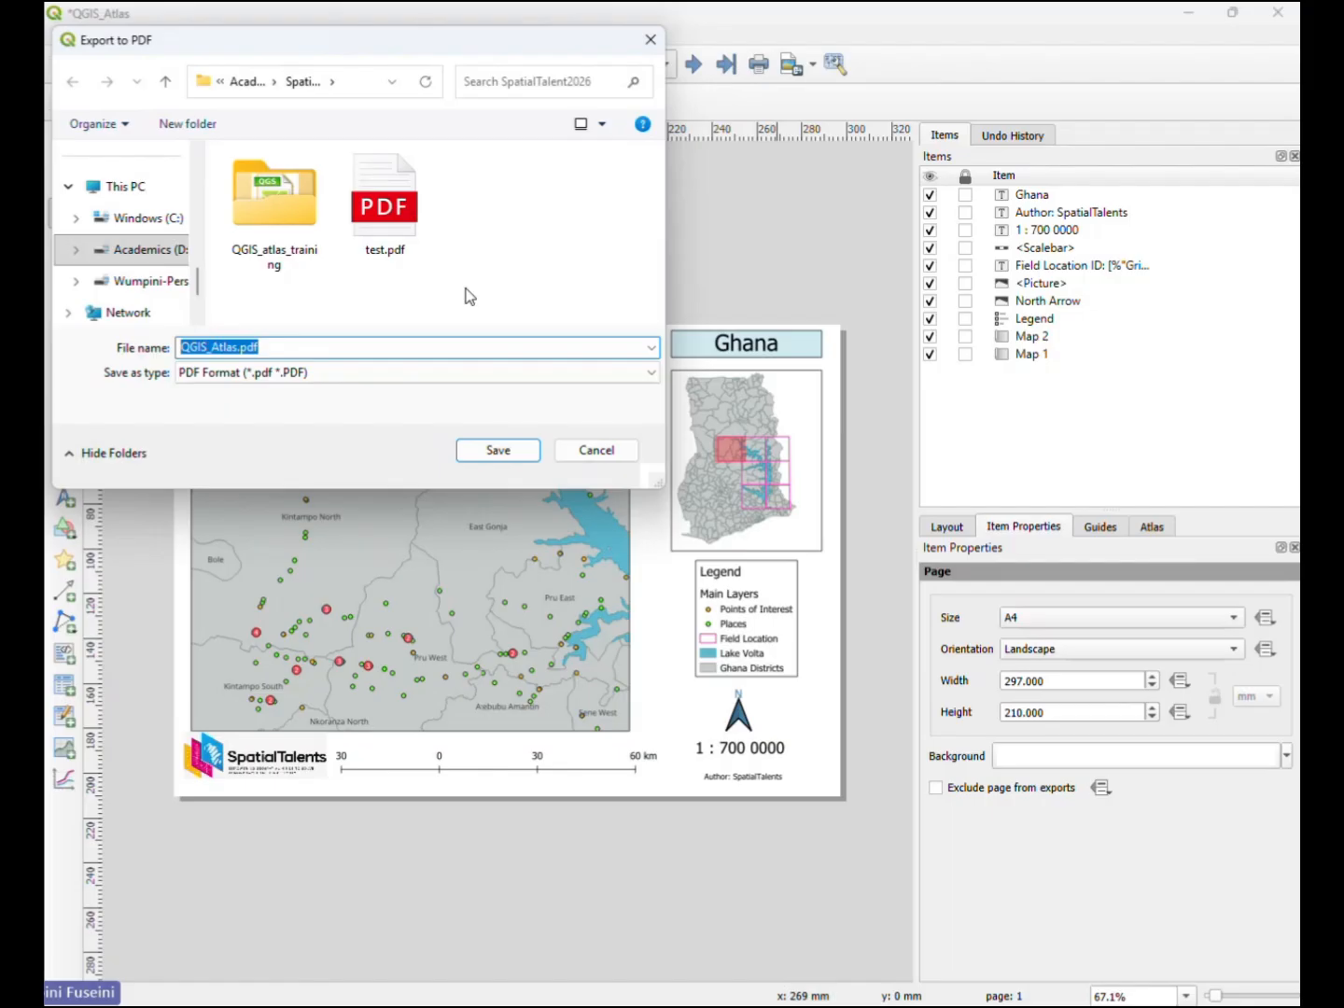
pyautogui.click(500, 452)
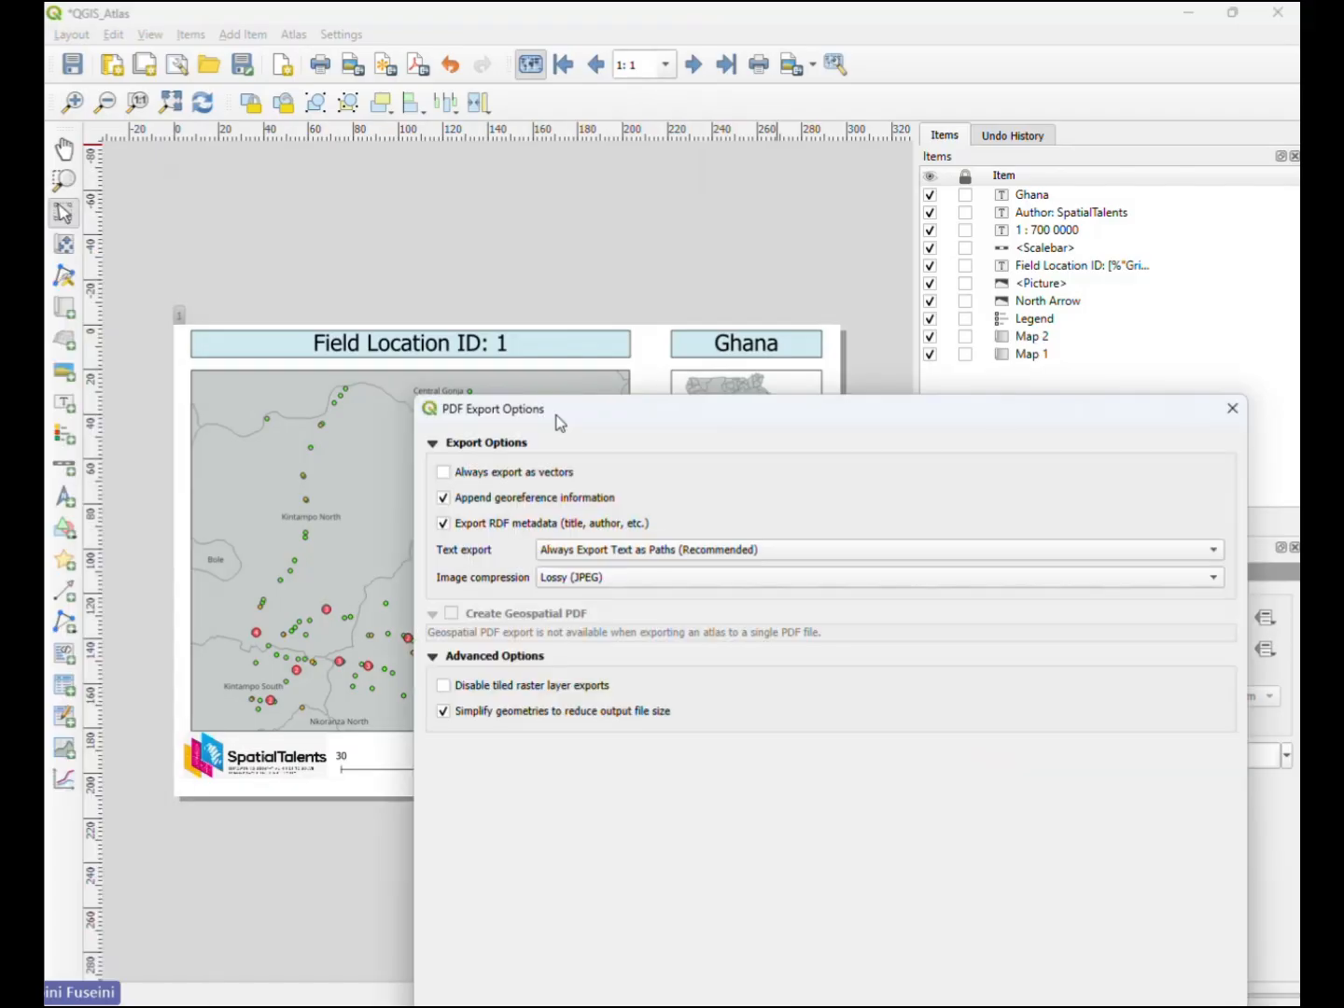
# - Set the PDF image compression to Lossless and run the atlas export
pyautogui.moveTo(555, 422); pyautogui.dragTo(357, 147)
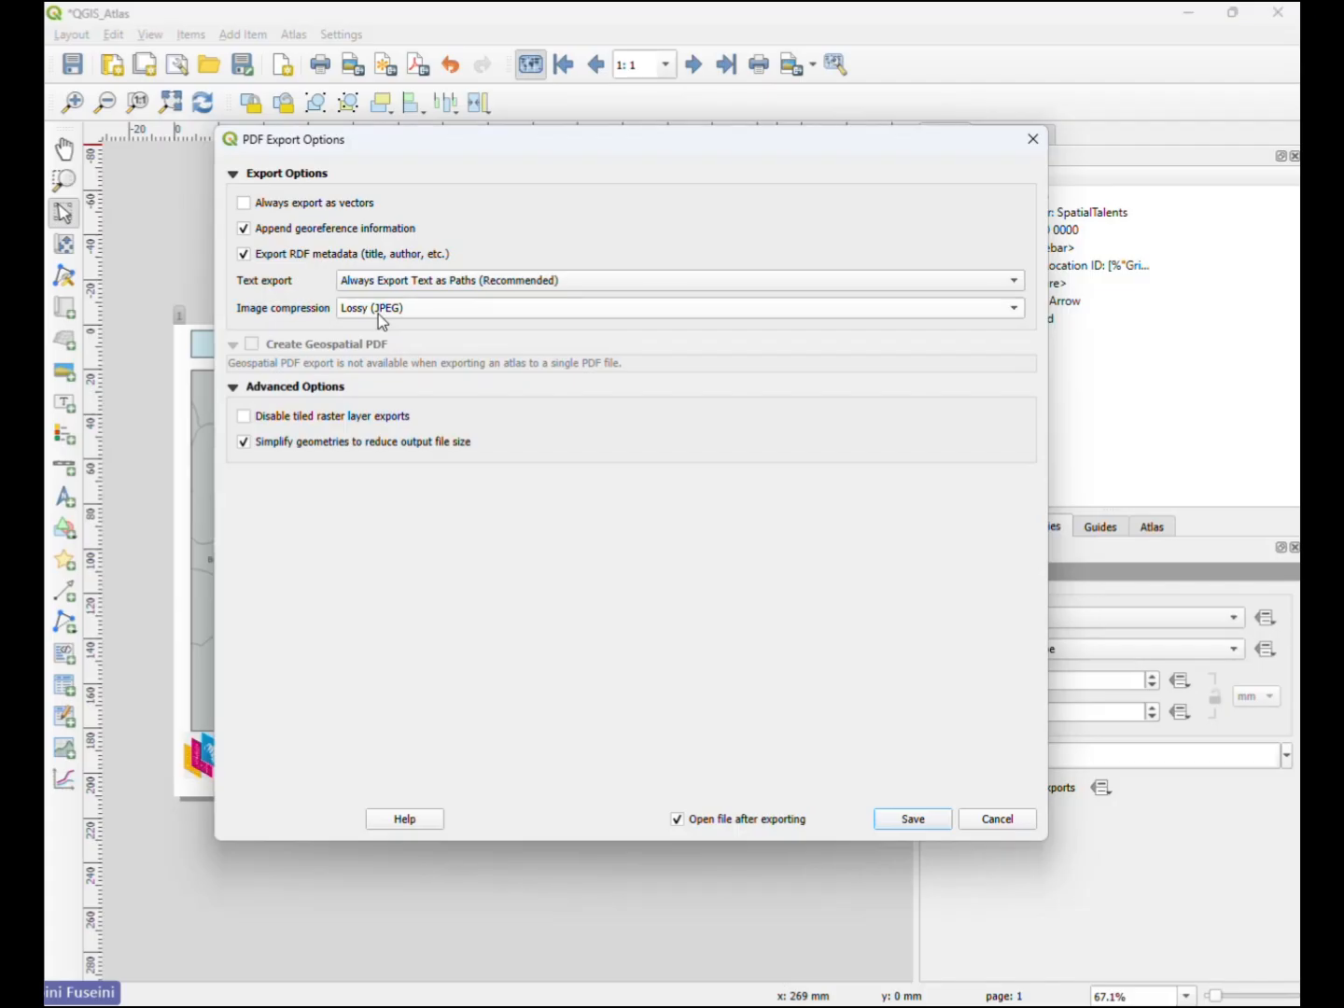
pyautogui.click(465, 314)
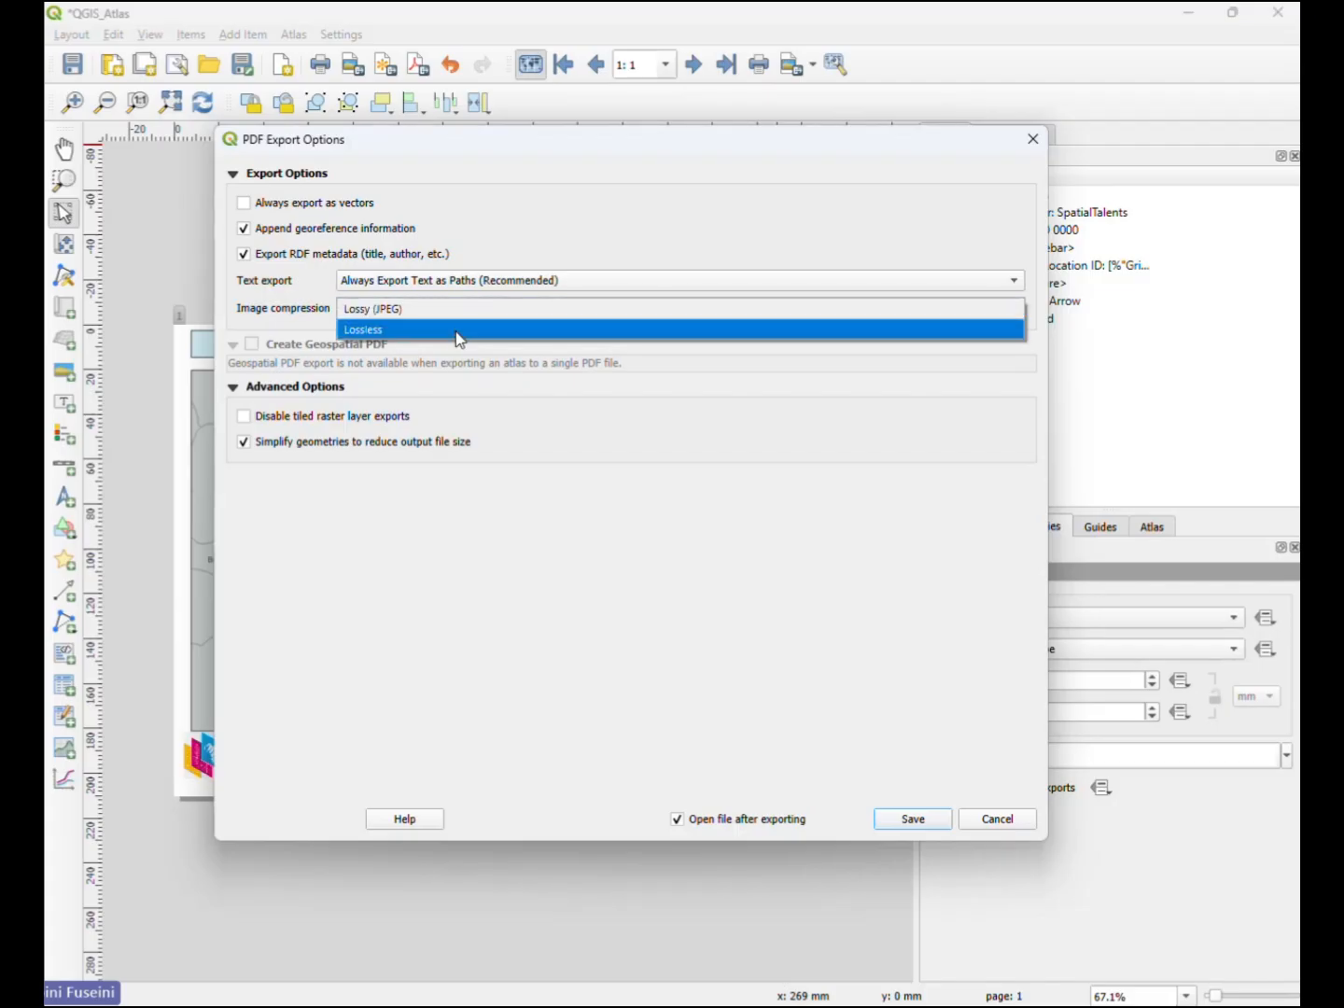
pyautogui.click(458, 332)
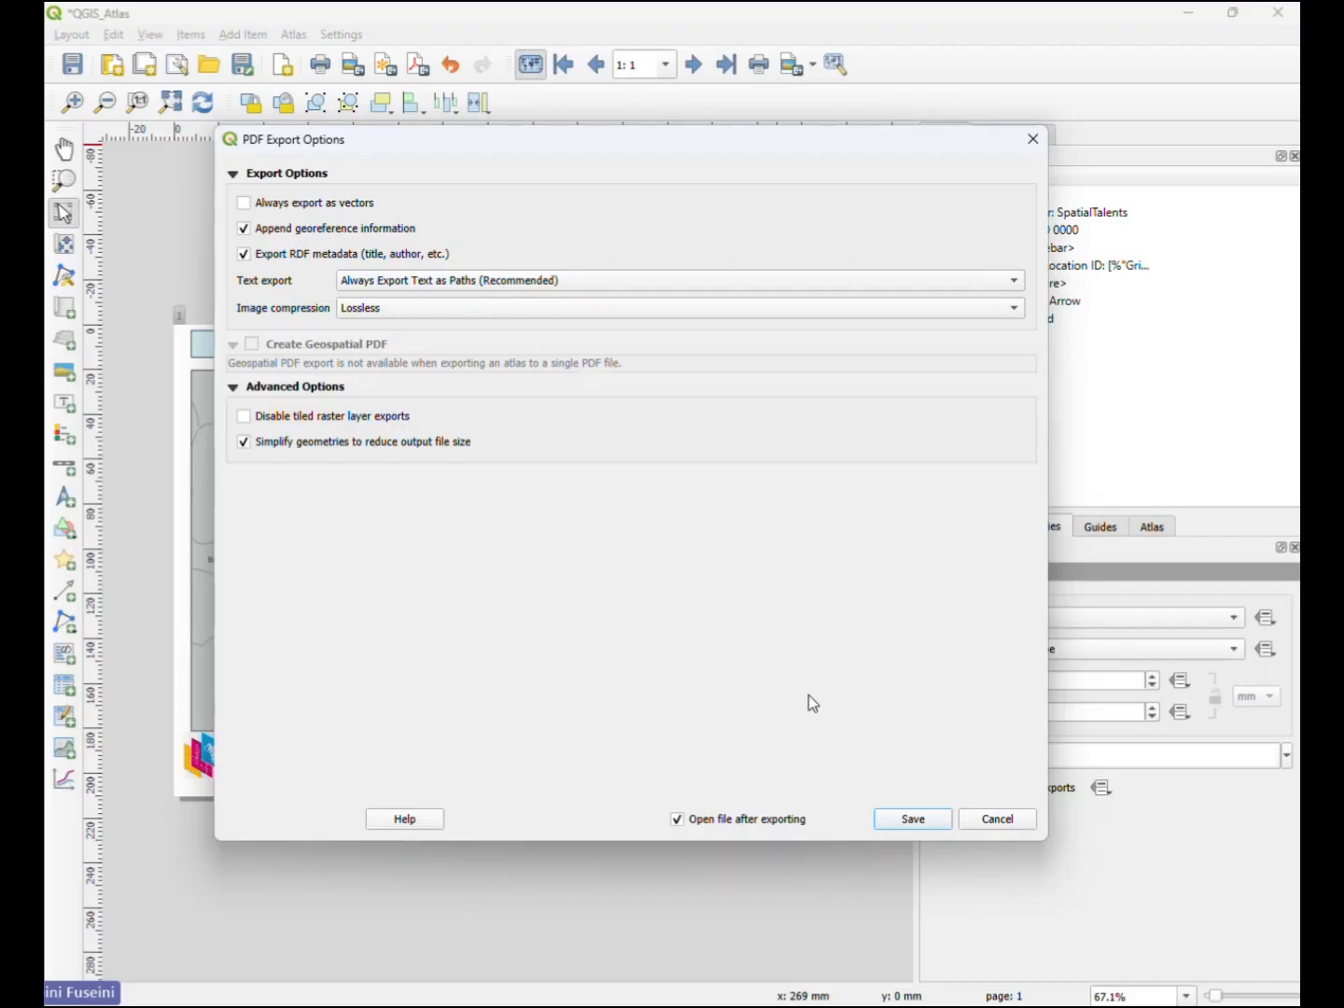
pyautogui.click(912, 820)
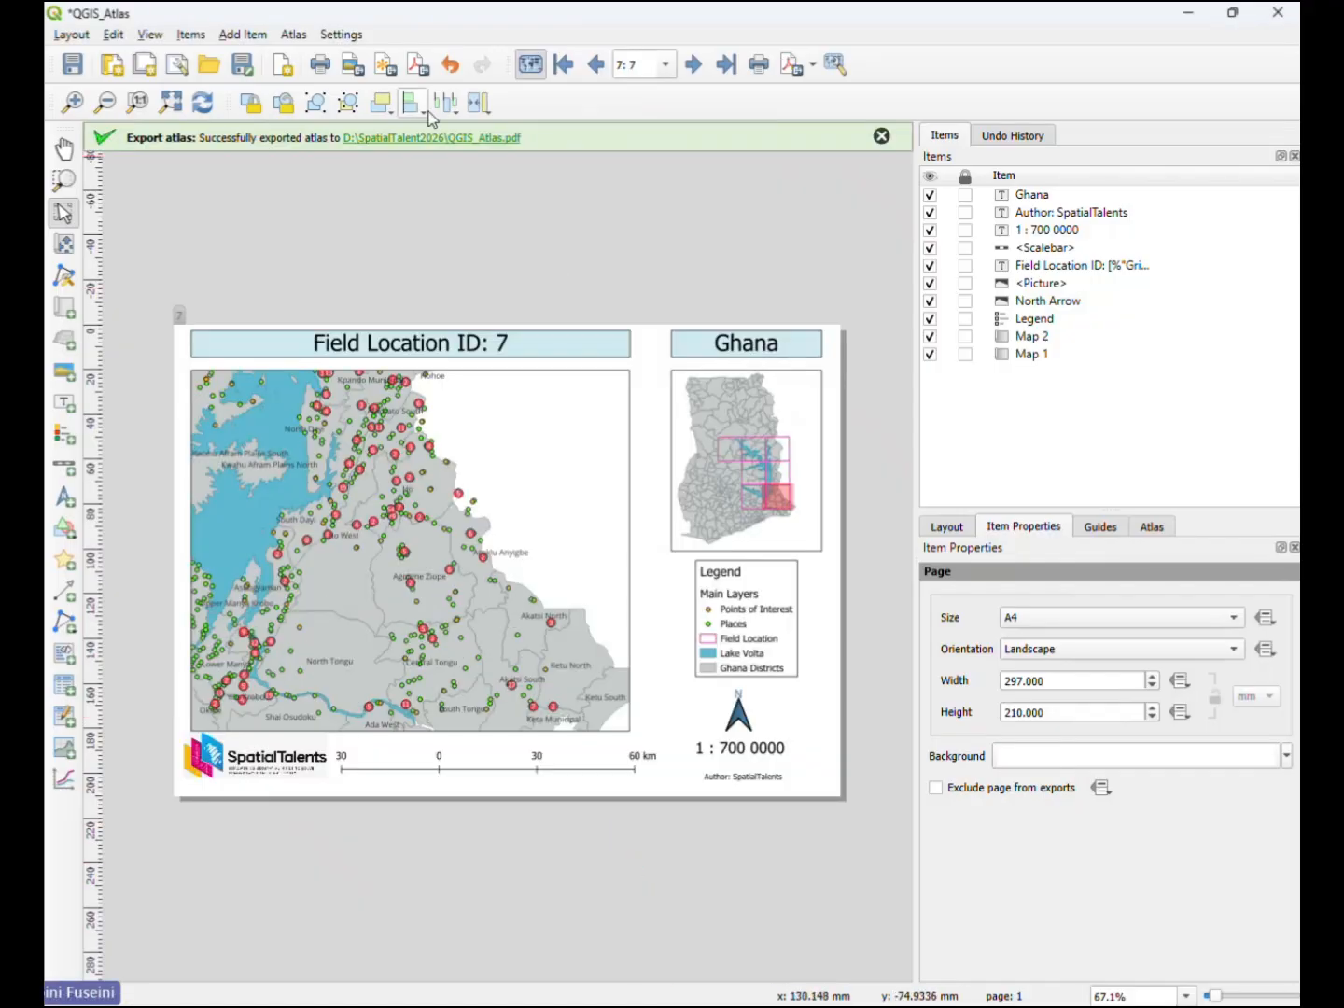
# - Open the exported QGIS_Atlas.pdf from its folder and review its pages through to Field Location ID 7
pyautogui.click(501, 140)
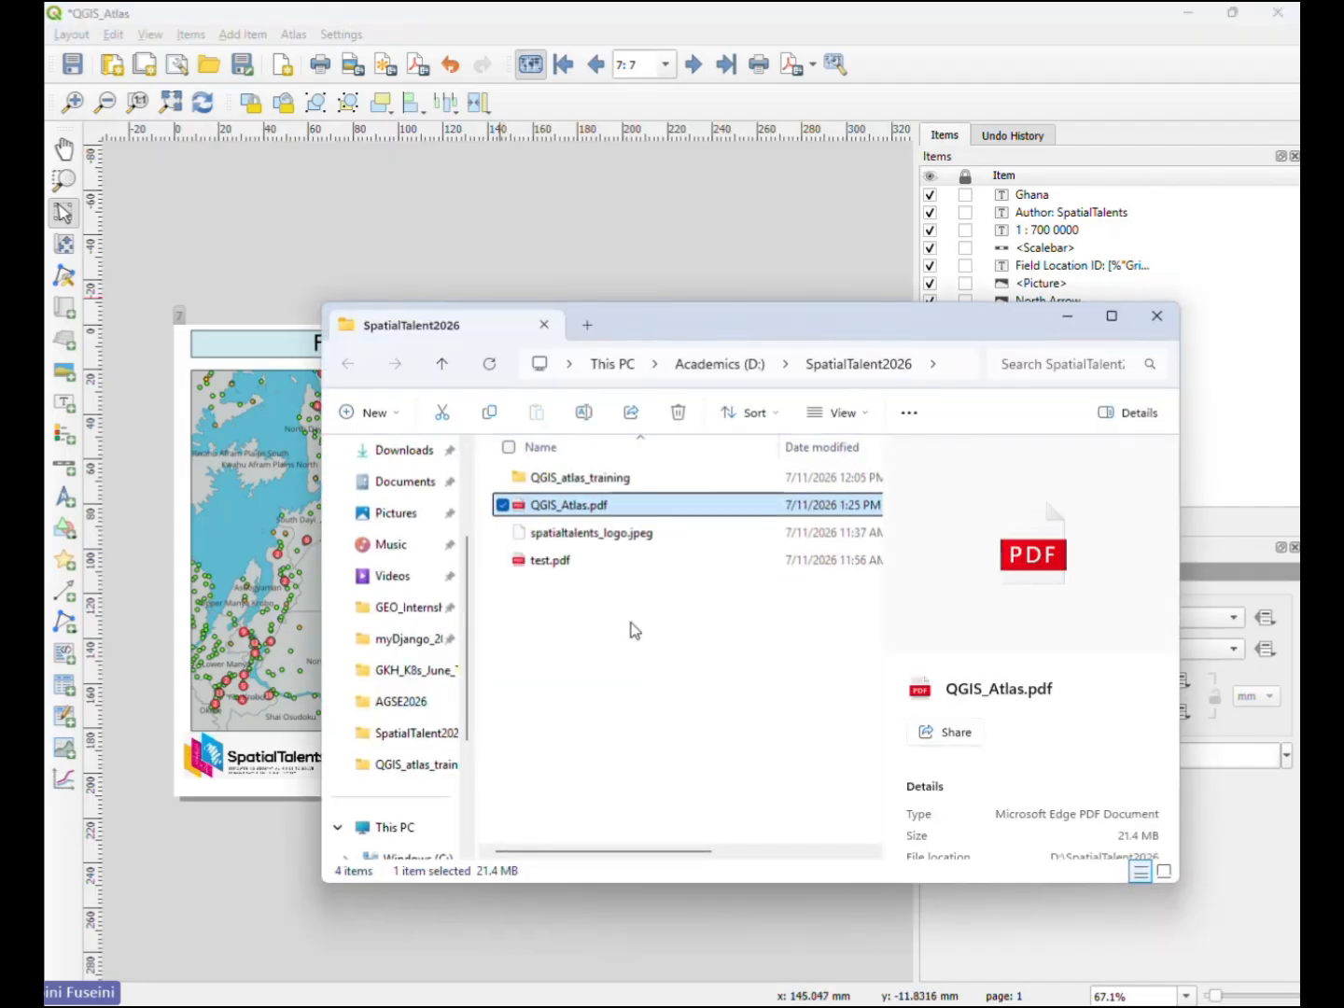
pyautogui.doubleClick(604, 507)
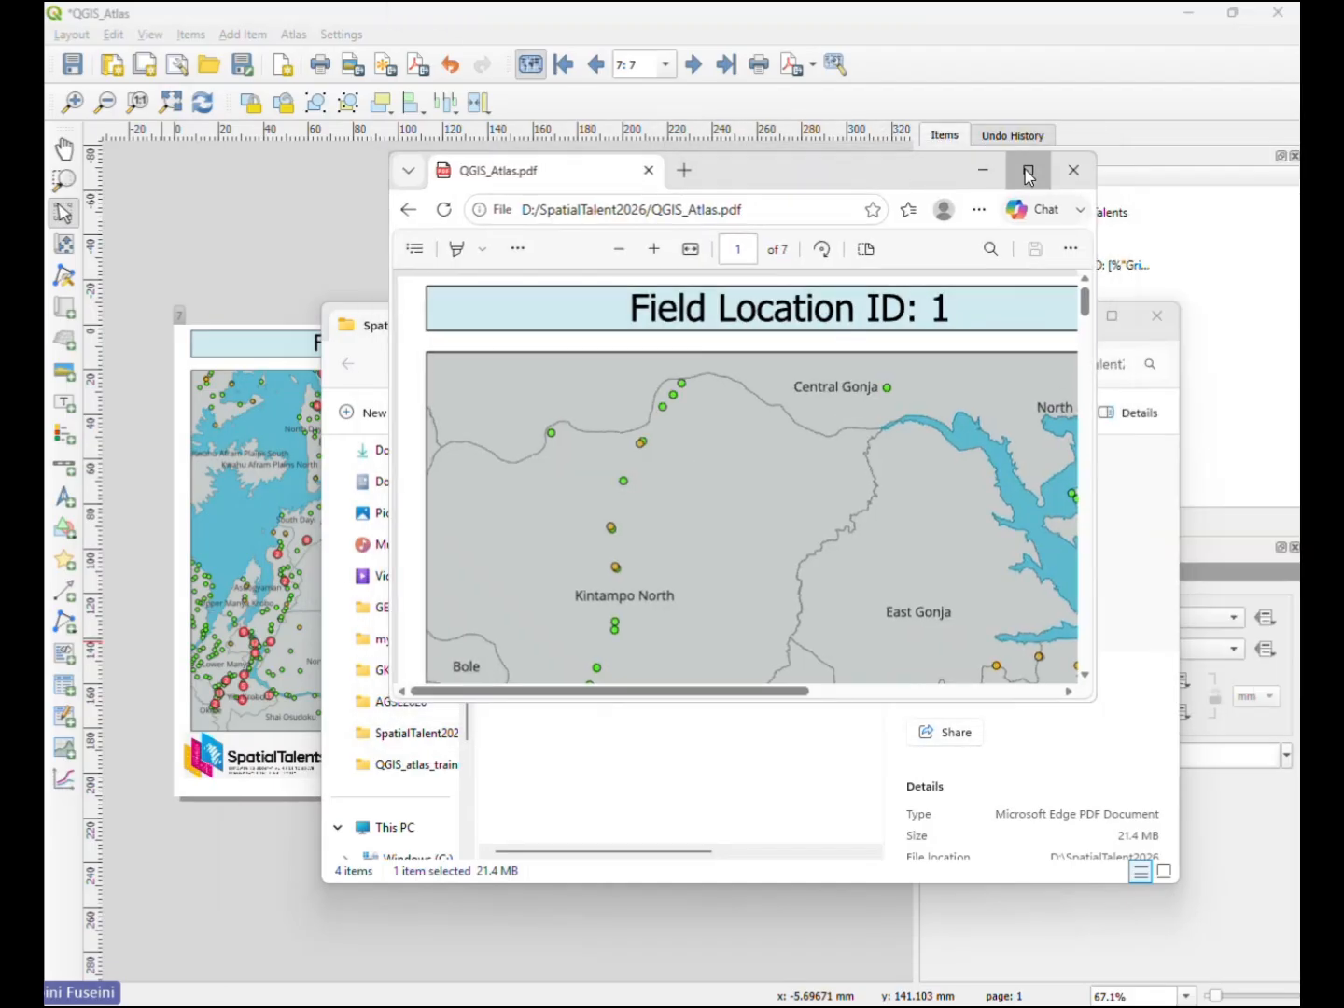
pyautogui.click(1026, 170)
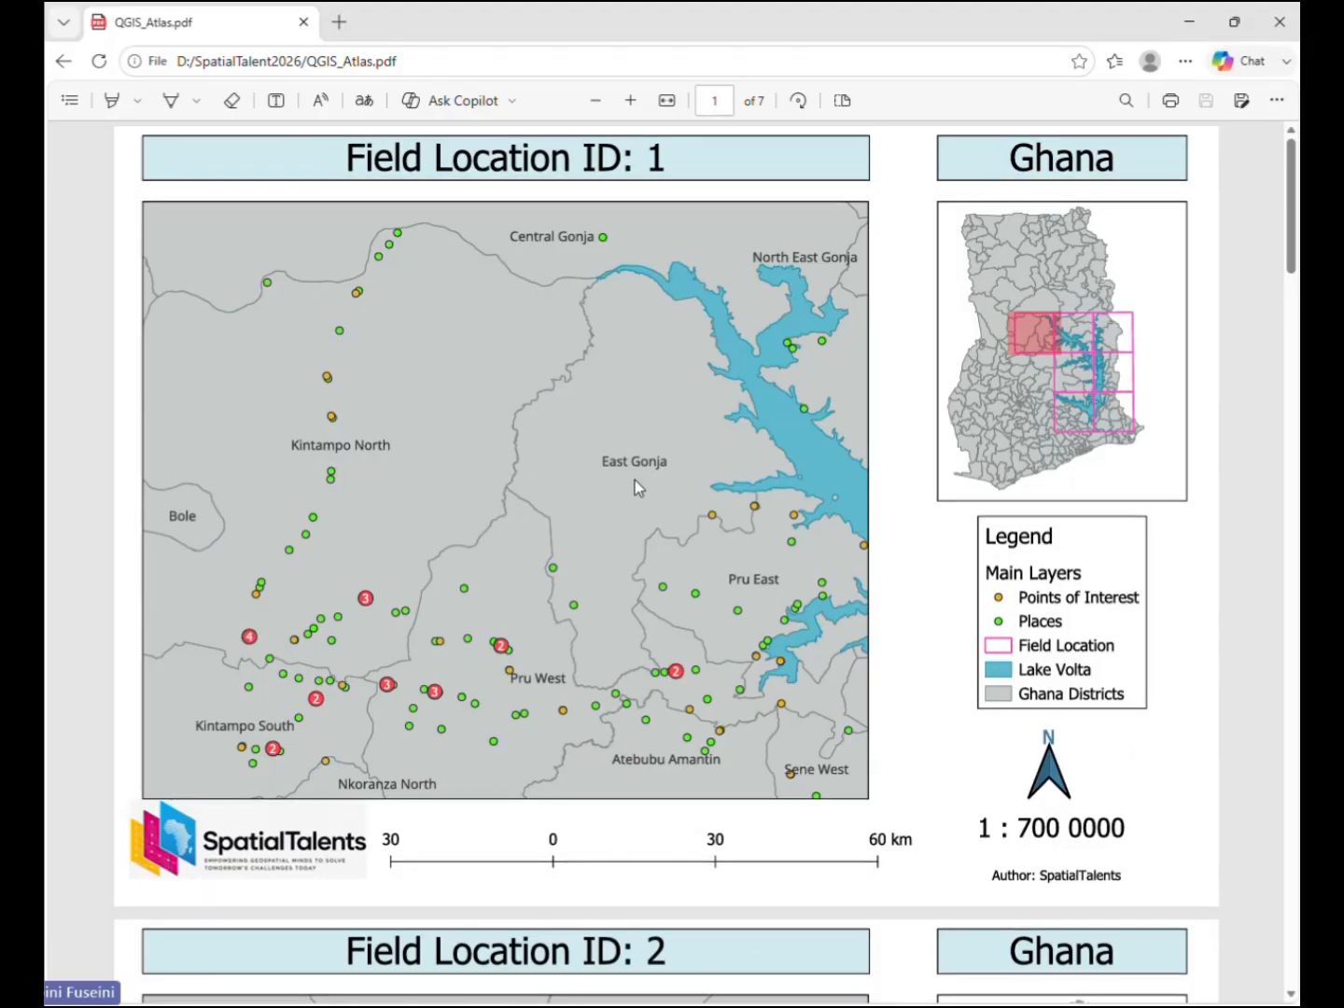
pyautogui.scroll(-15, 635, 483)
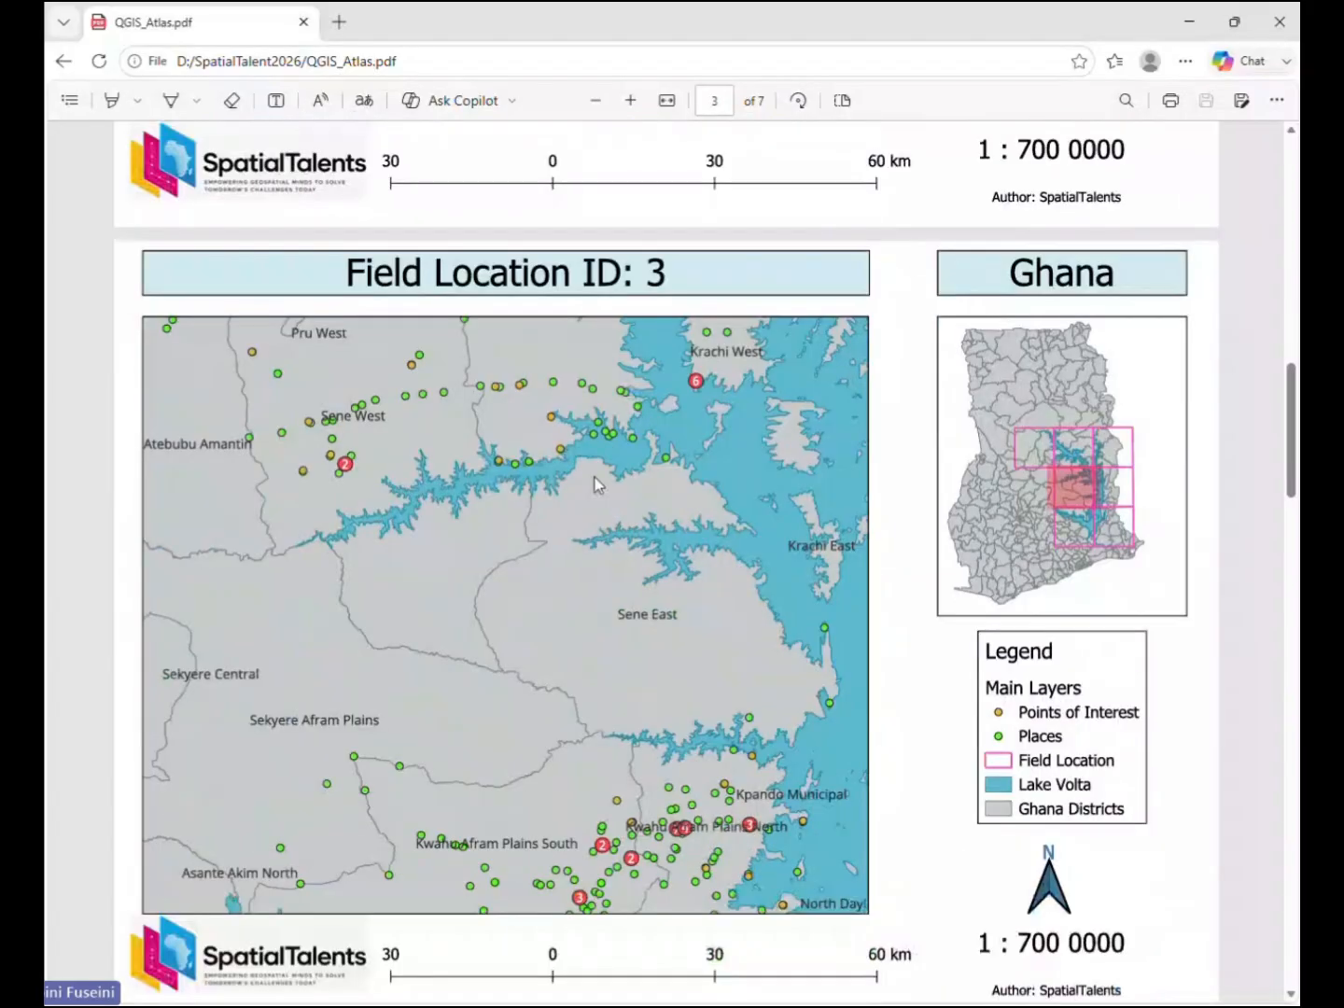
pyautogui.scroll(-7, 596, 620)
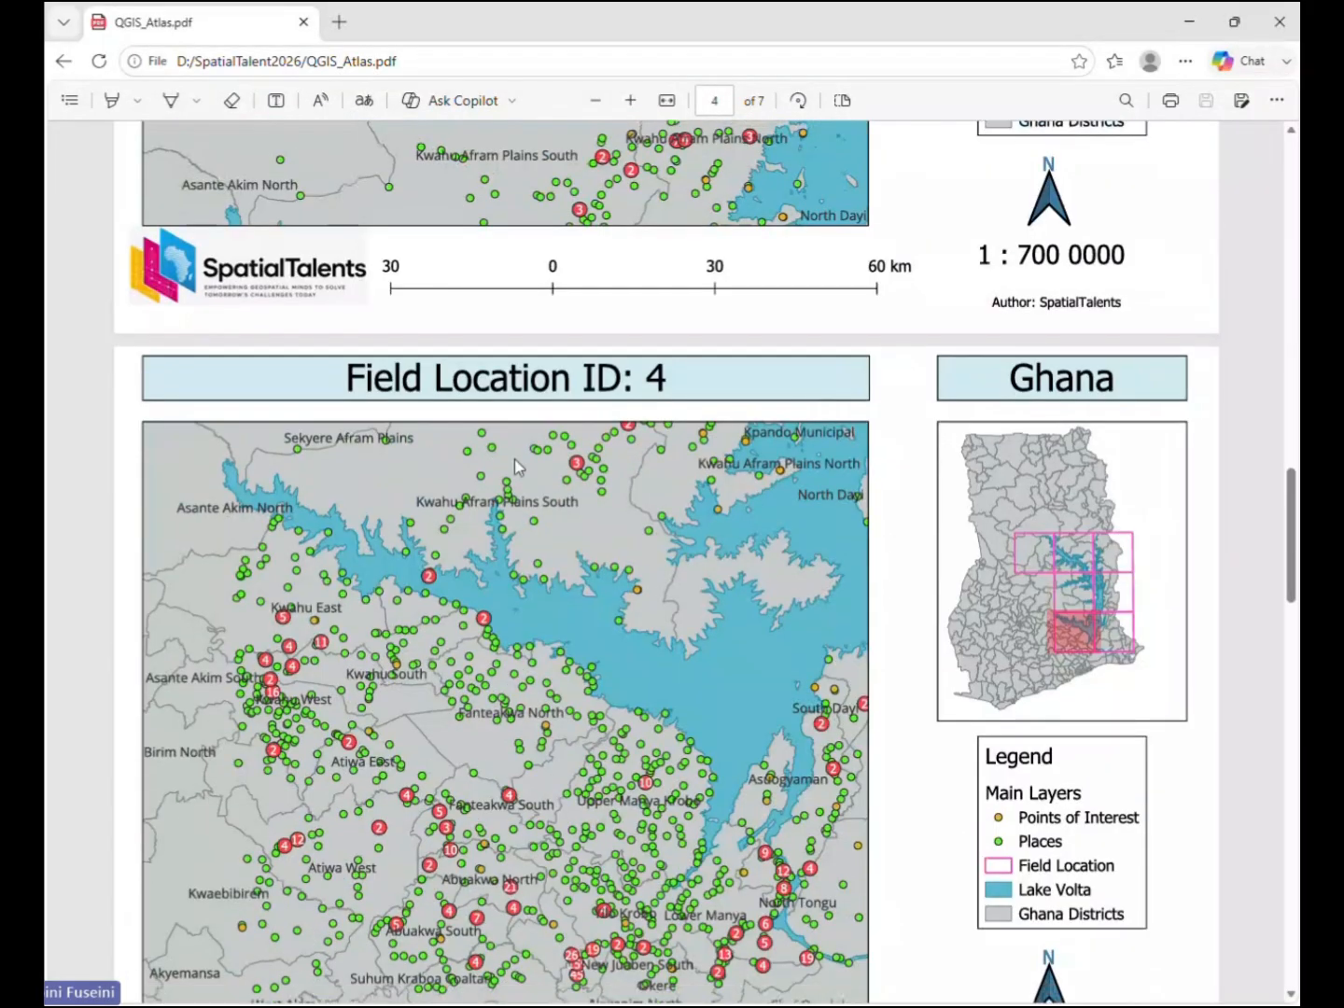
pyautogui.scroll(-7, 593, 415)
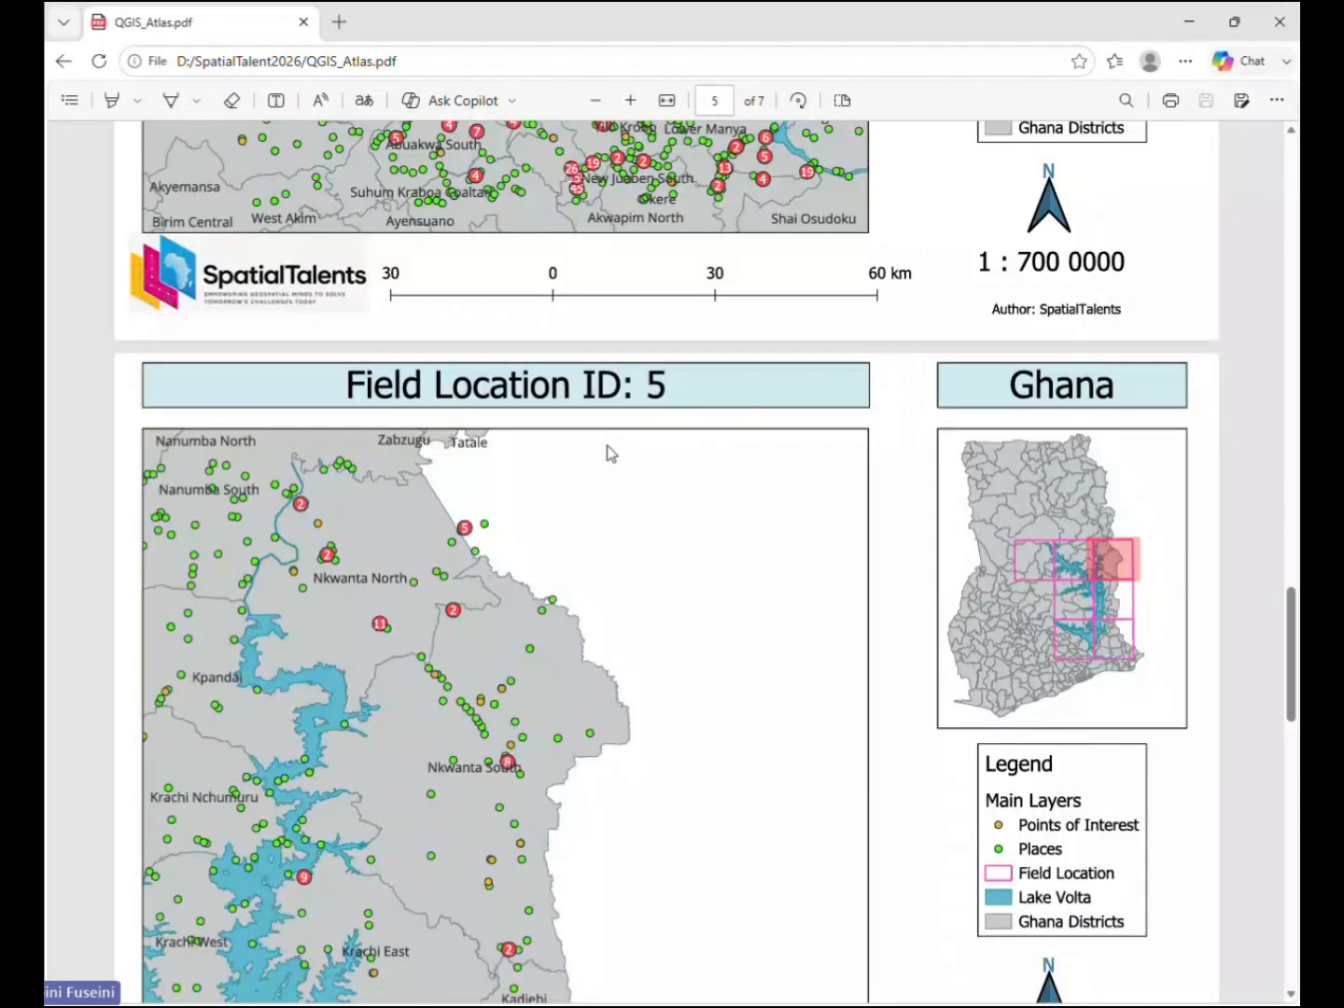
pyautogui.scroll(-14, 610, 453)
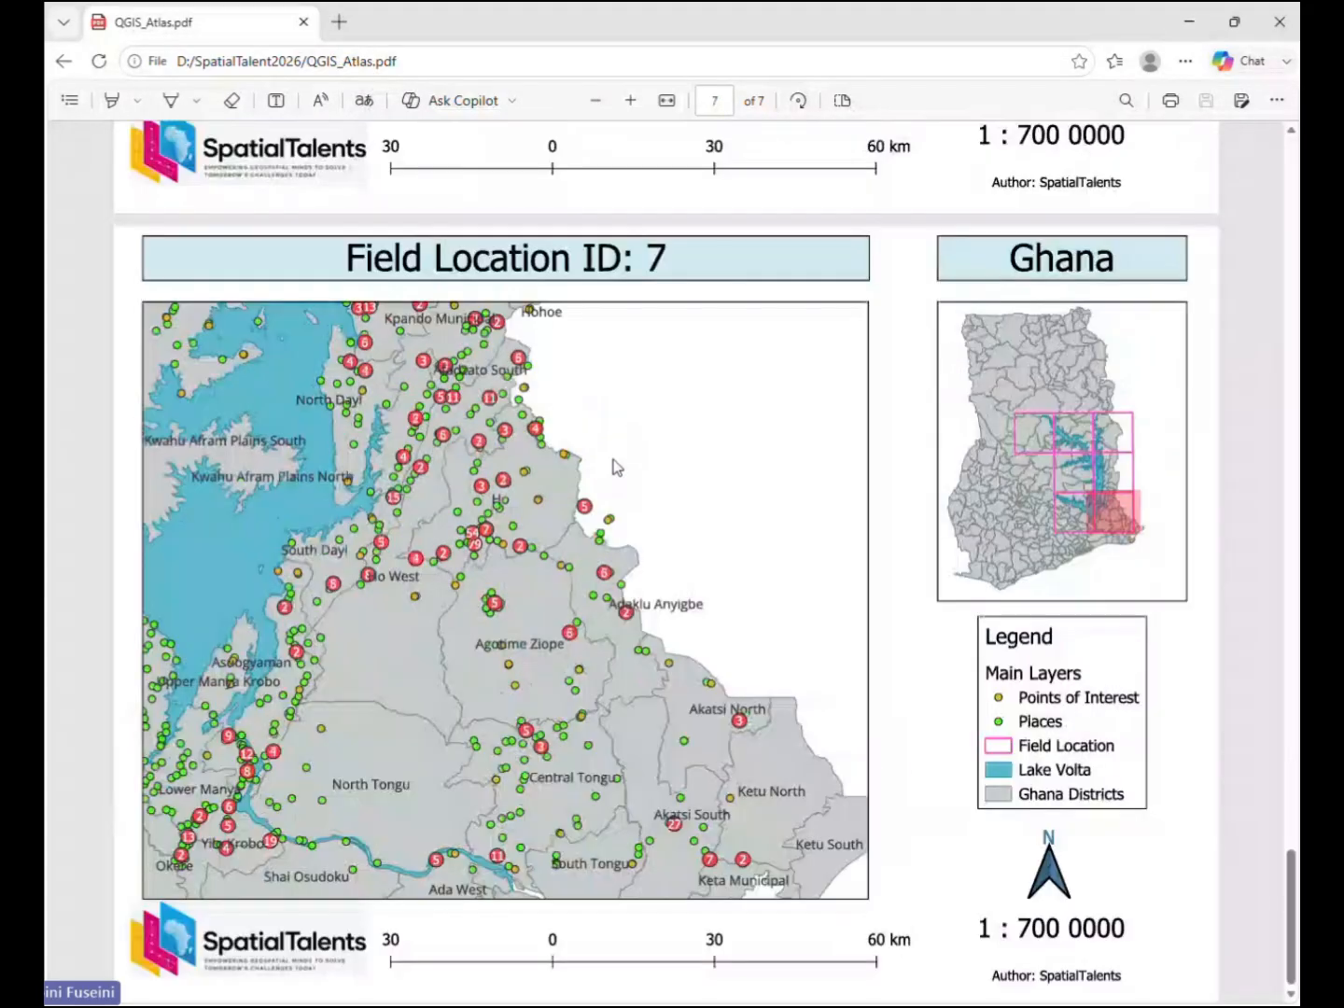